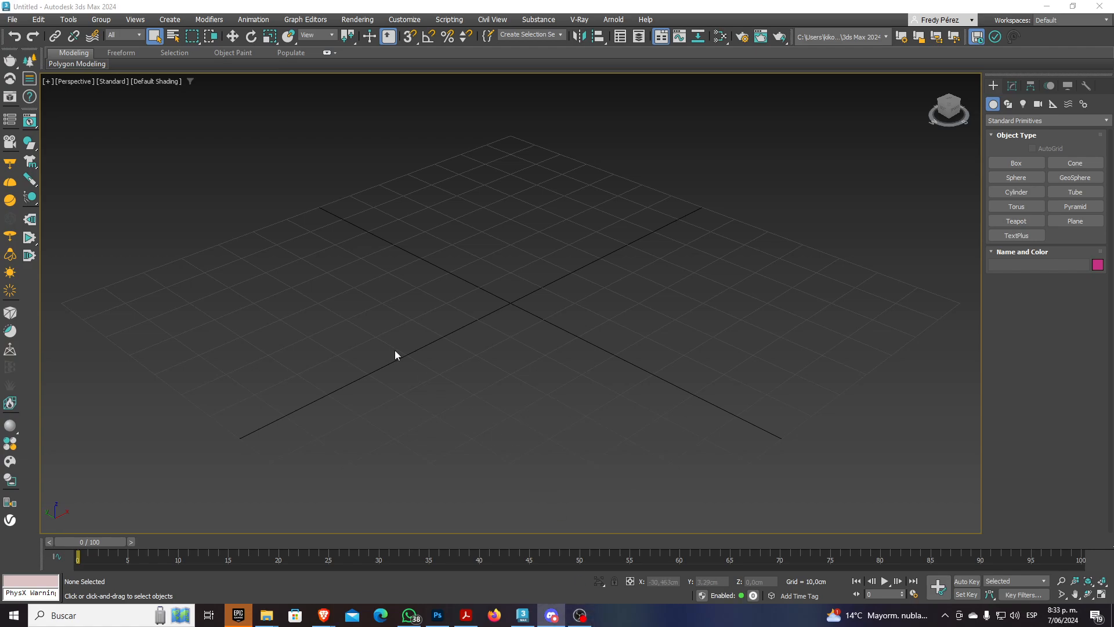
left_click(242, 613)
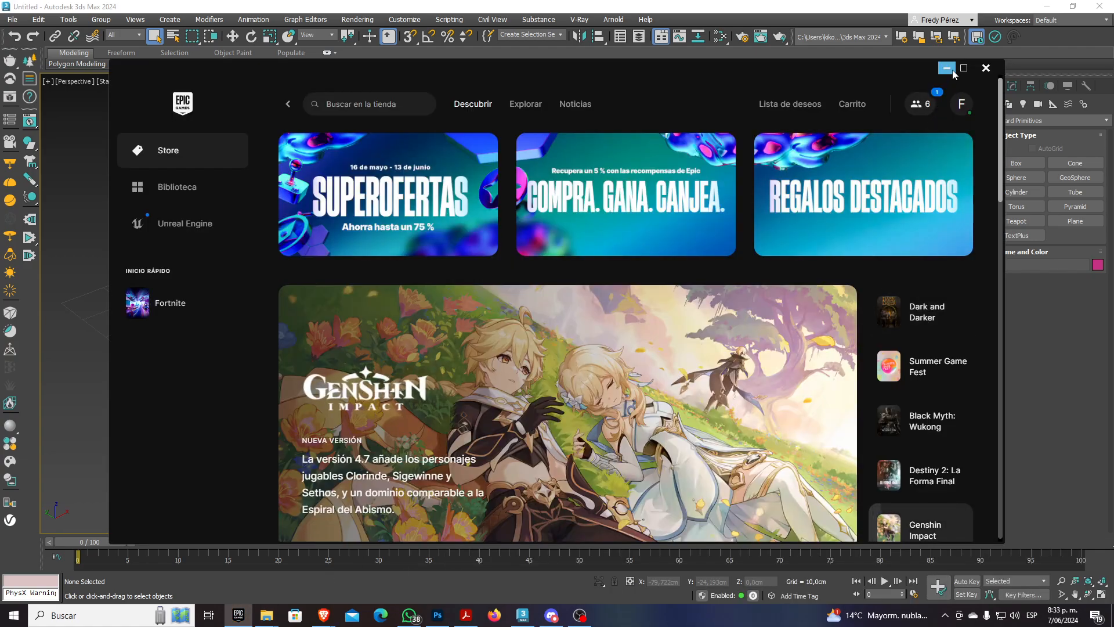
left_click(947, 68)
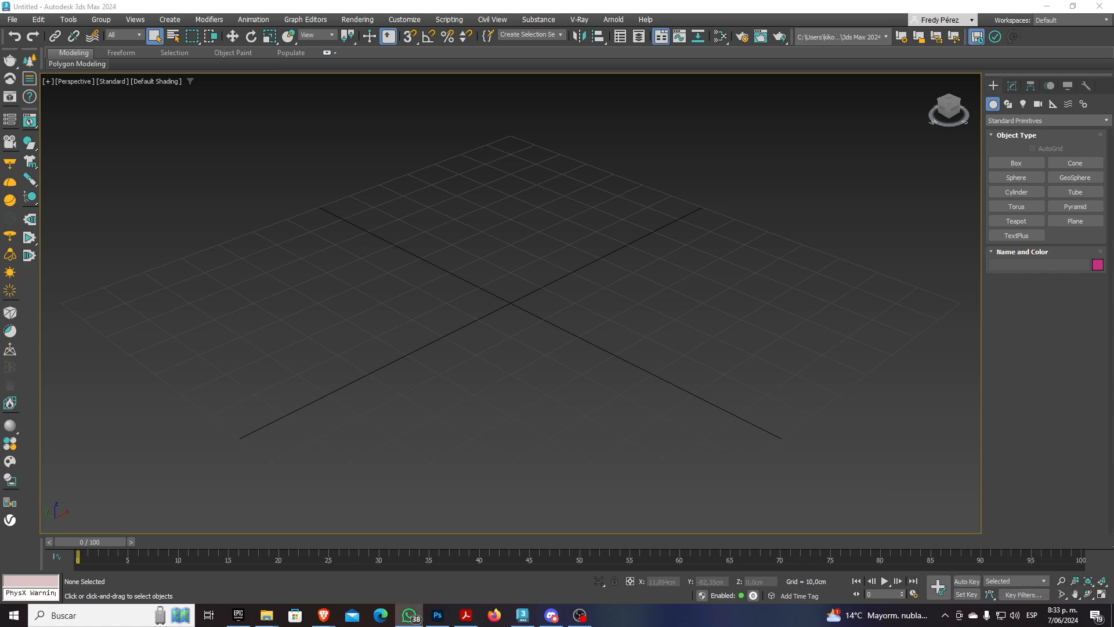
Switch to WhatsApp and send the new Discord server invite link to the course group chat
left_click_drag(1113, 87, 694, 36)
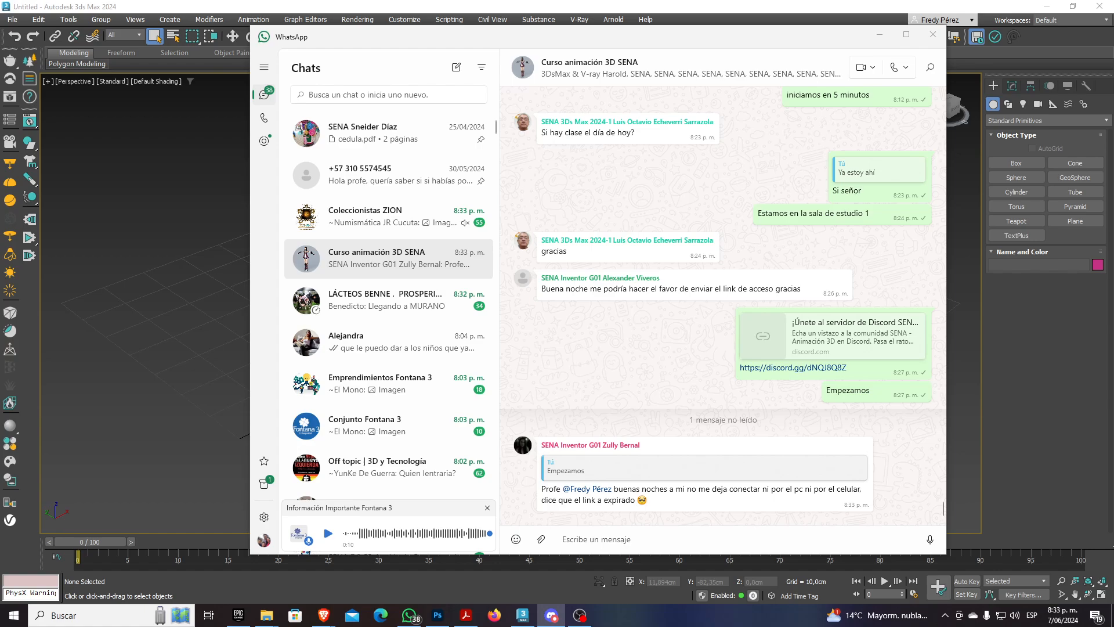
left_click(730, 535)
type("https://discord.gg/qpKg9qVa")
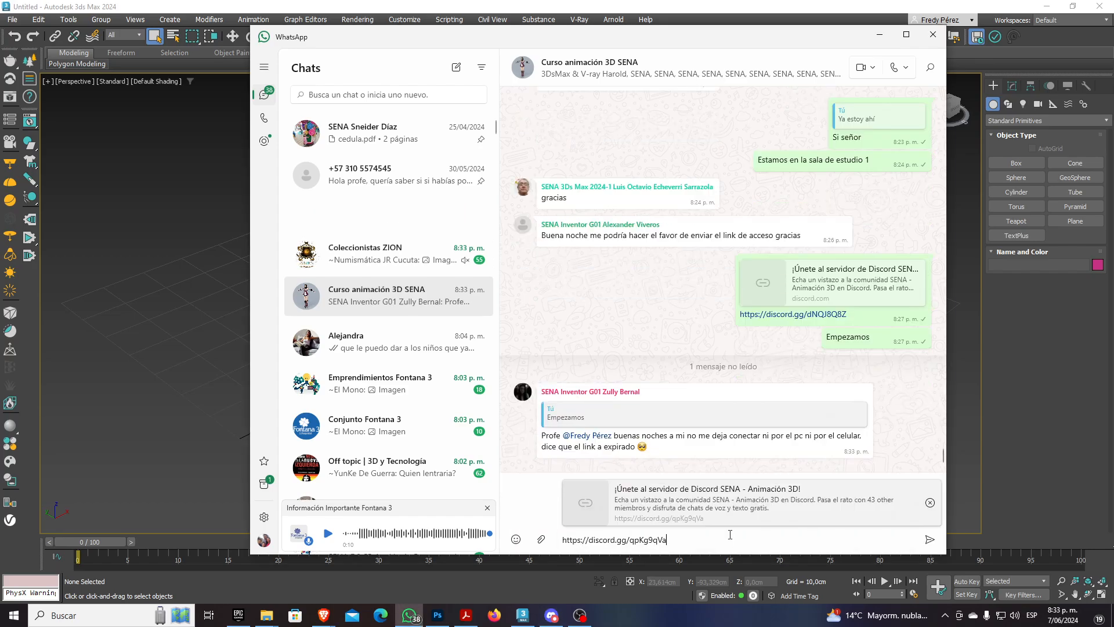
key("Return")
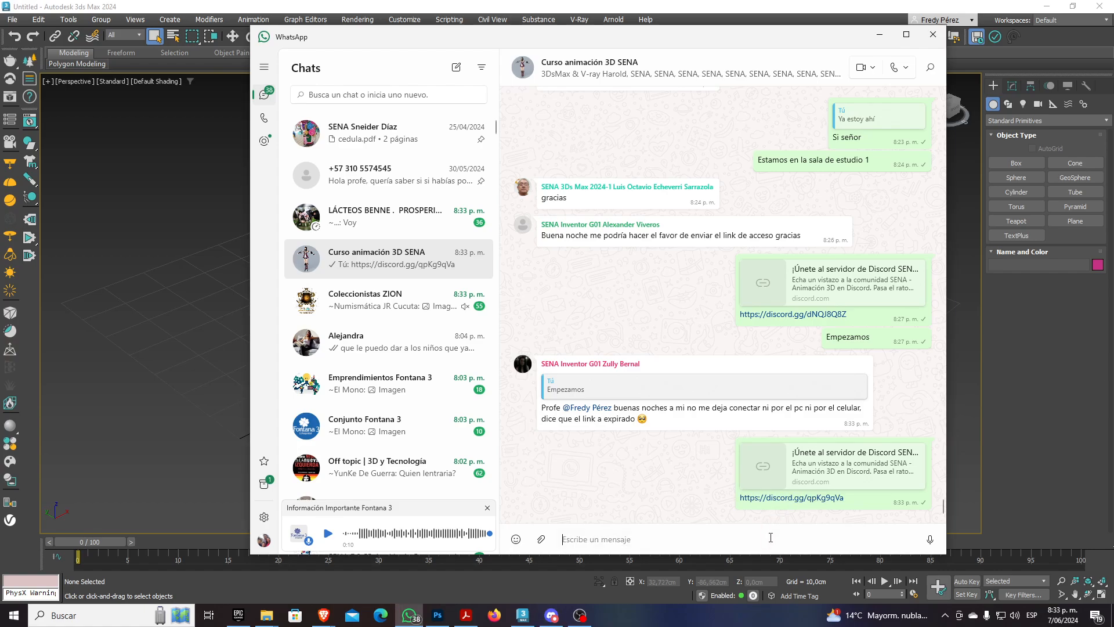
Send the message "Con este enlace por favor" to the group and return to 3ds Max
type("Con este enlace por favior")
key("BackSpace")
key("BackSpace")
key("BackSpace")
type("or")
key("Return")
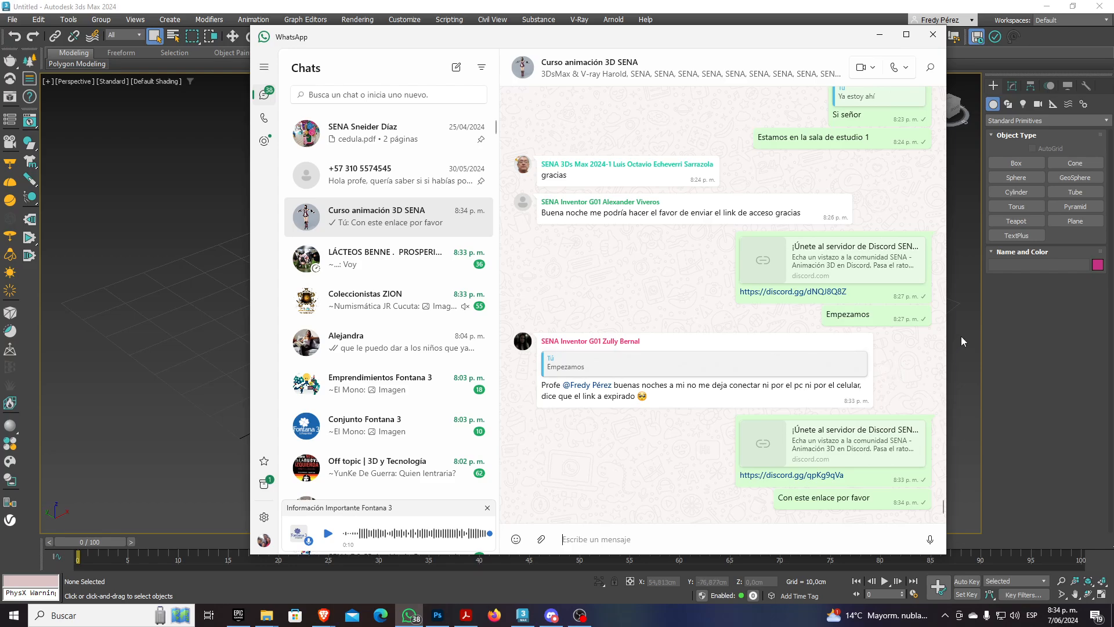
left_click(878, 37)
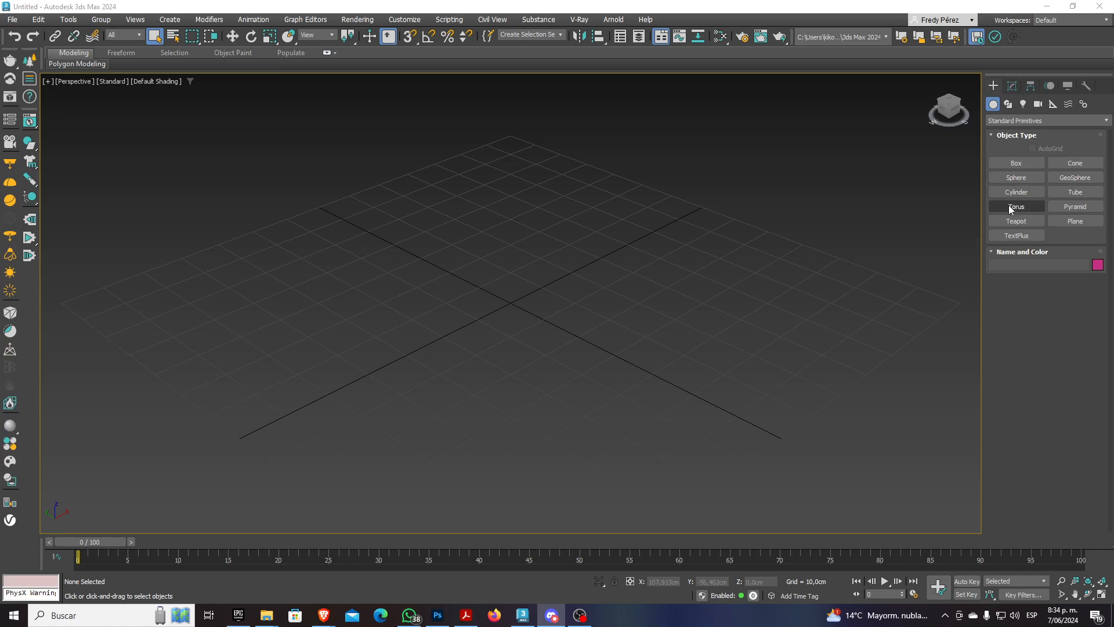
Create a plane on the grid and set its length and width to 200 cm
left_click(1075, 221)
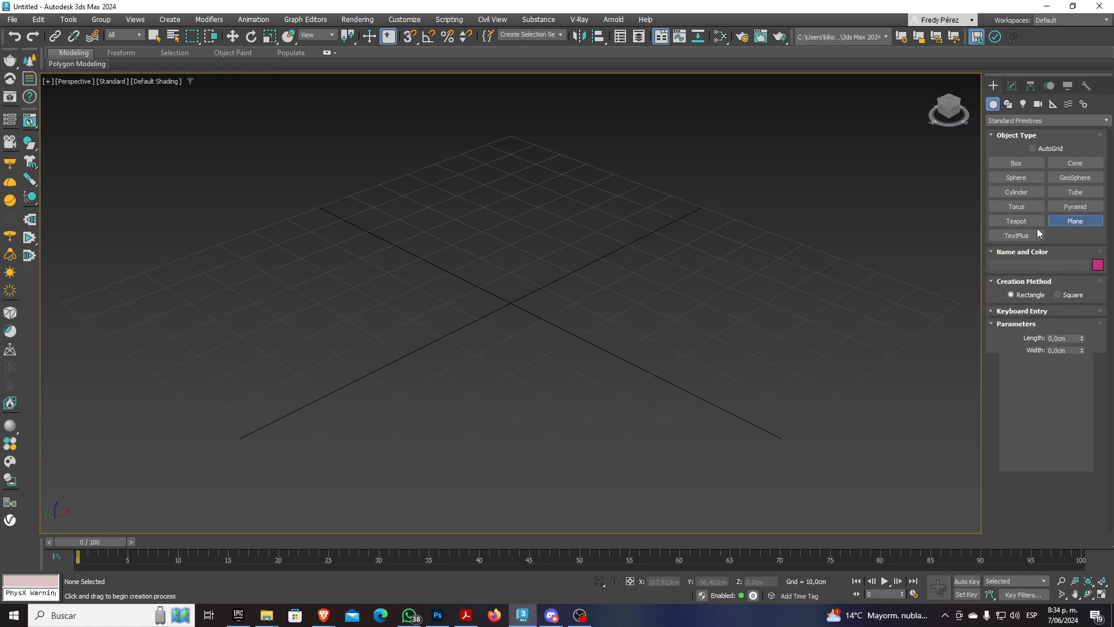
left_click_drag(256, 283, 853, 265)
double_click(1063, 338)
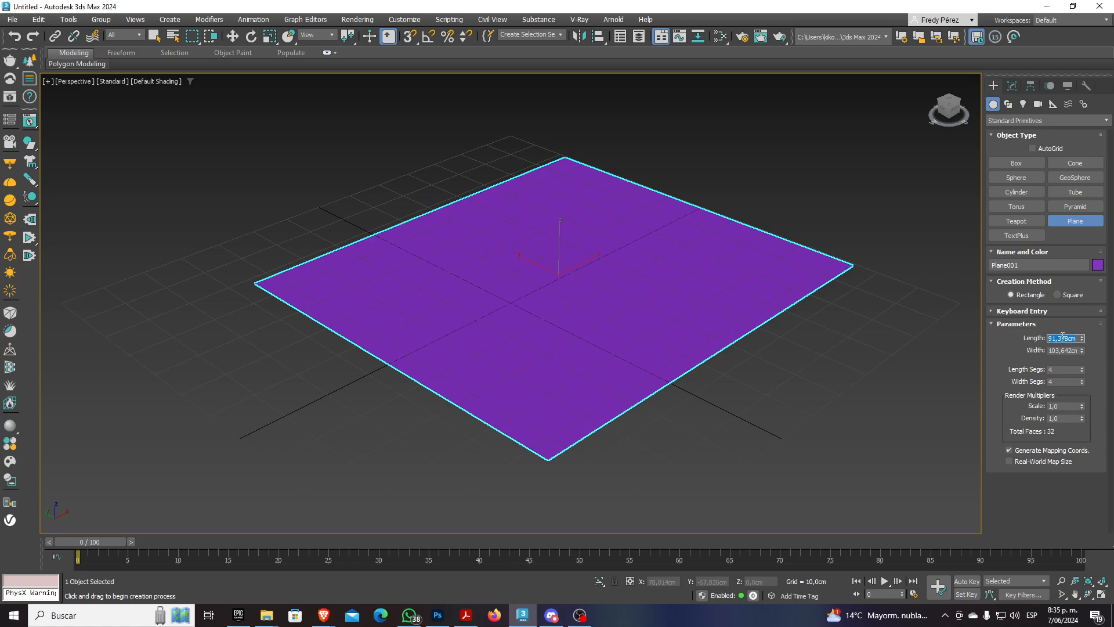
type("200")
key("Tab")
type("200")
key("Tab")
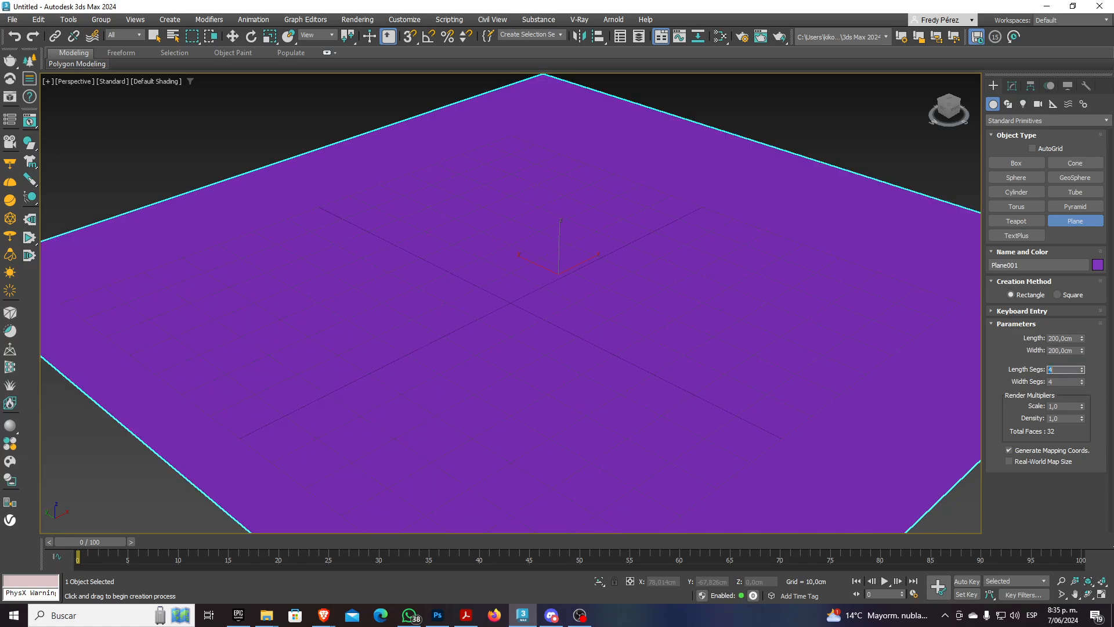
Set the plane's length and width segments to 1 each
type("1")
key("Tab")
type("1")
key("Tab")
middle_click_drag(536, 286, 532, 285)
scroll(532, 285, "down", 5)
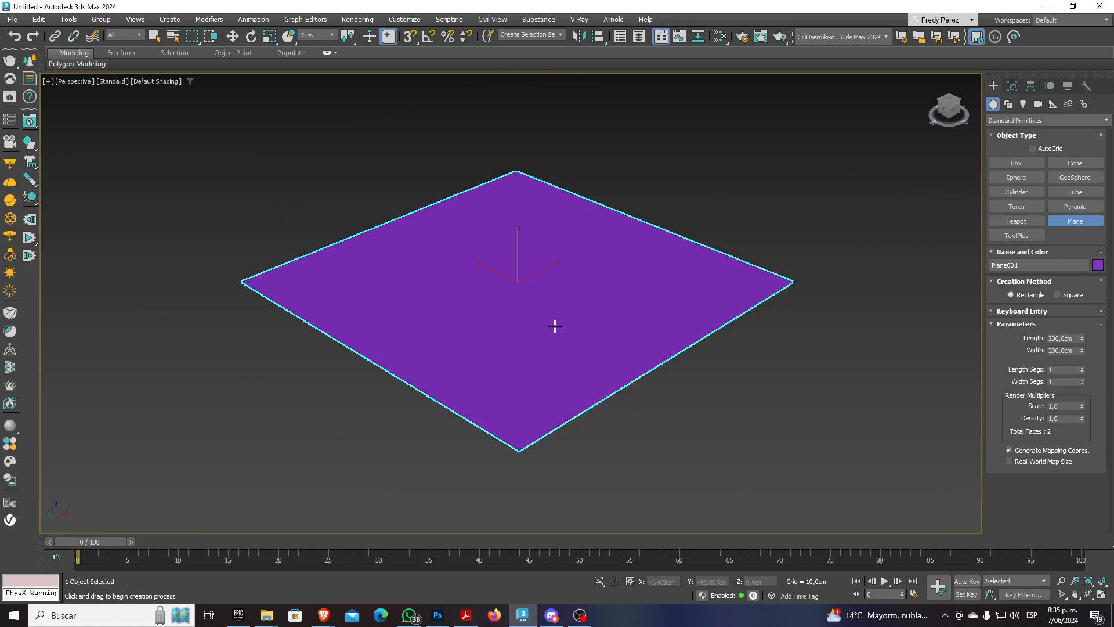
middle_click_drag(555, 323, 552, 318, "alt")
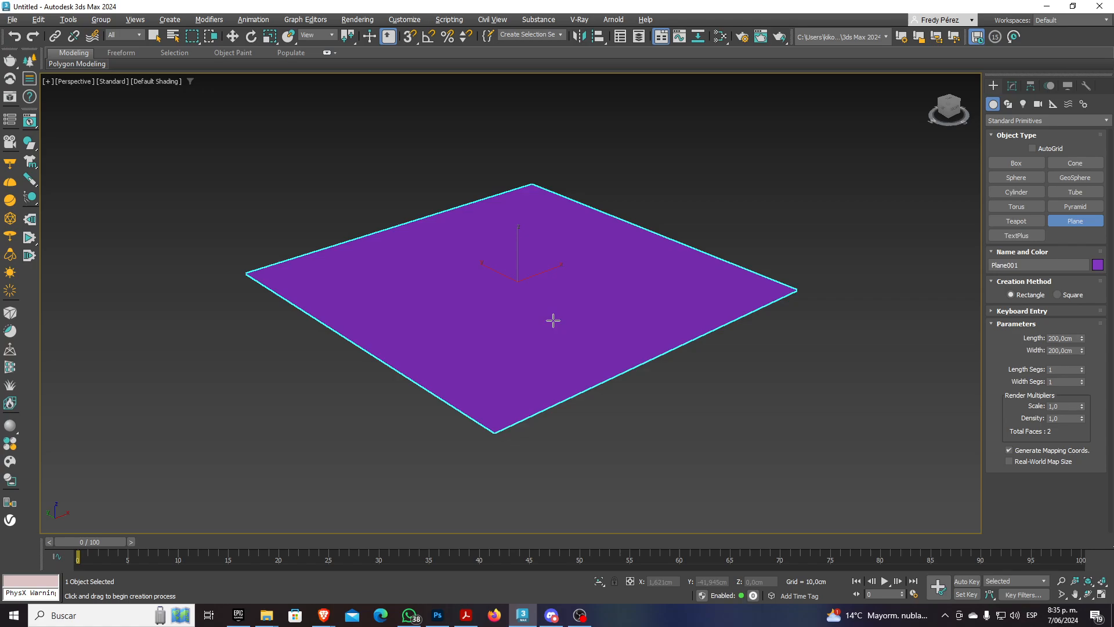
Create a sphere at the centre of the plane and set its radius to 2 cm
left_click(1002, 178)
scroll(517, 281, "up", 4)
left_click_drag(517, 282, 519, 283)
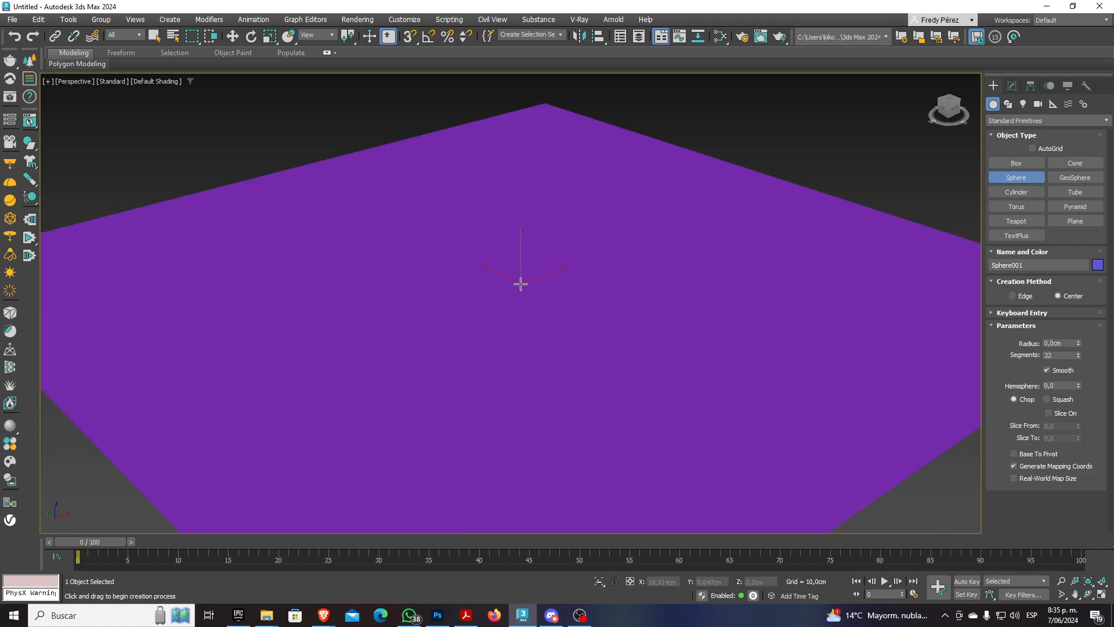
left_click(1056, 343)
type("2")
key("Return")
Raise the sphere vertically above the plane to a Z position of about 5.6 cm
left_click(232, 36)
left_click_drag(529, 244, 530, 223)
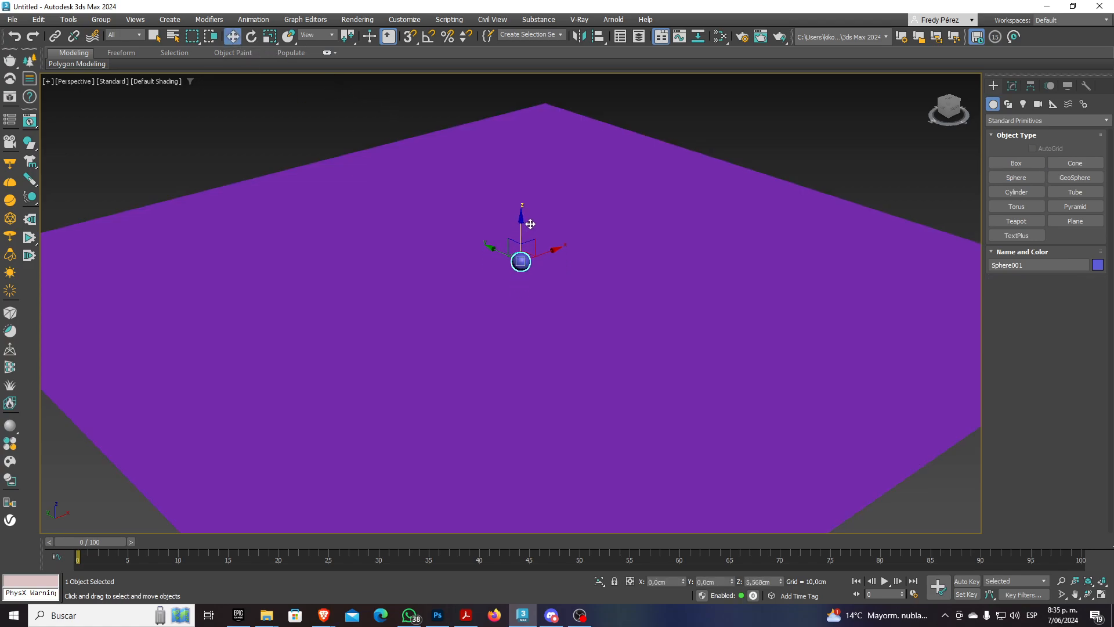
scroll(510, 282, "up", 3)
middle_click_drag(585, 298, 573, 266, "alt")
scroll(574, 266, "down", 3)
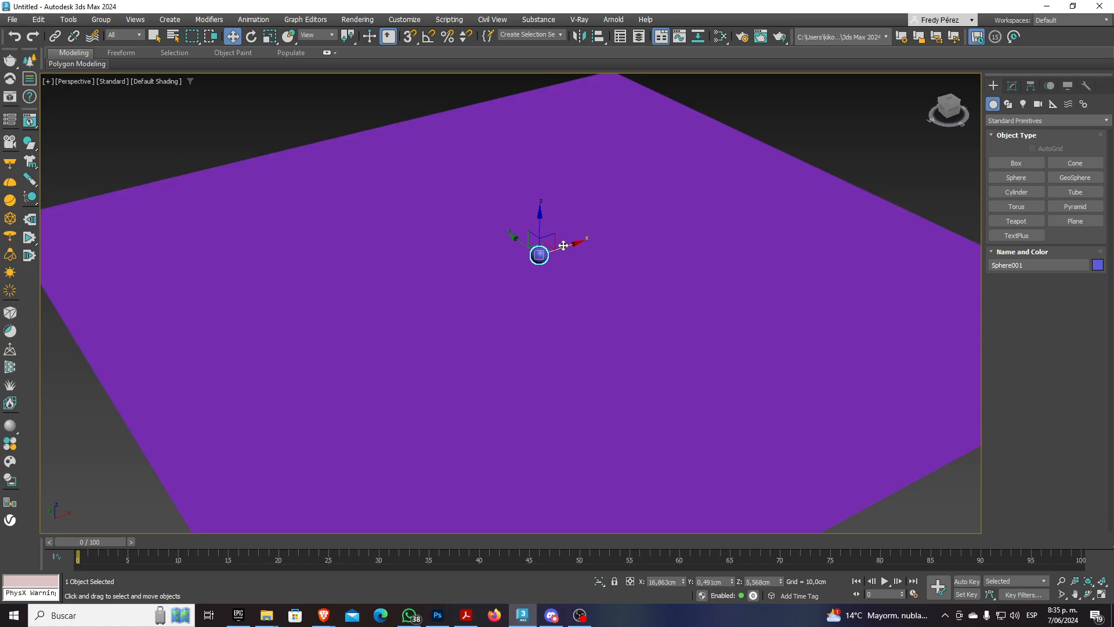
In the Top view, move the sphere across the plane to about X 9.7 cm, Y 5.9 cm
key("t")
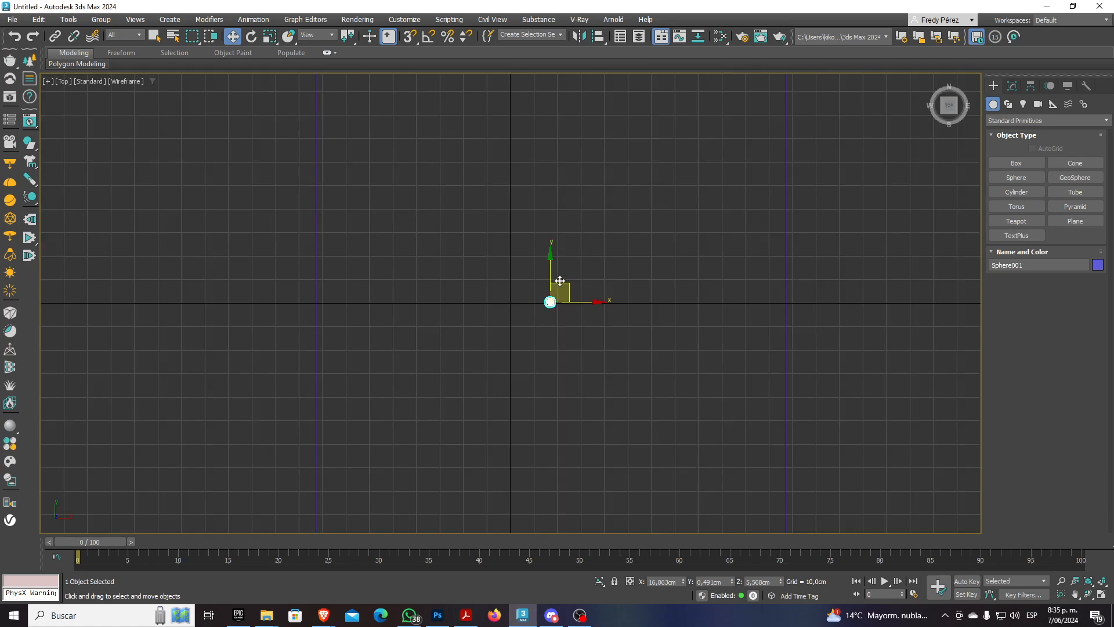
left_click_drag(564, 291, 547, 278)
scroll(536, 306, "up", 3)
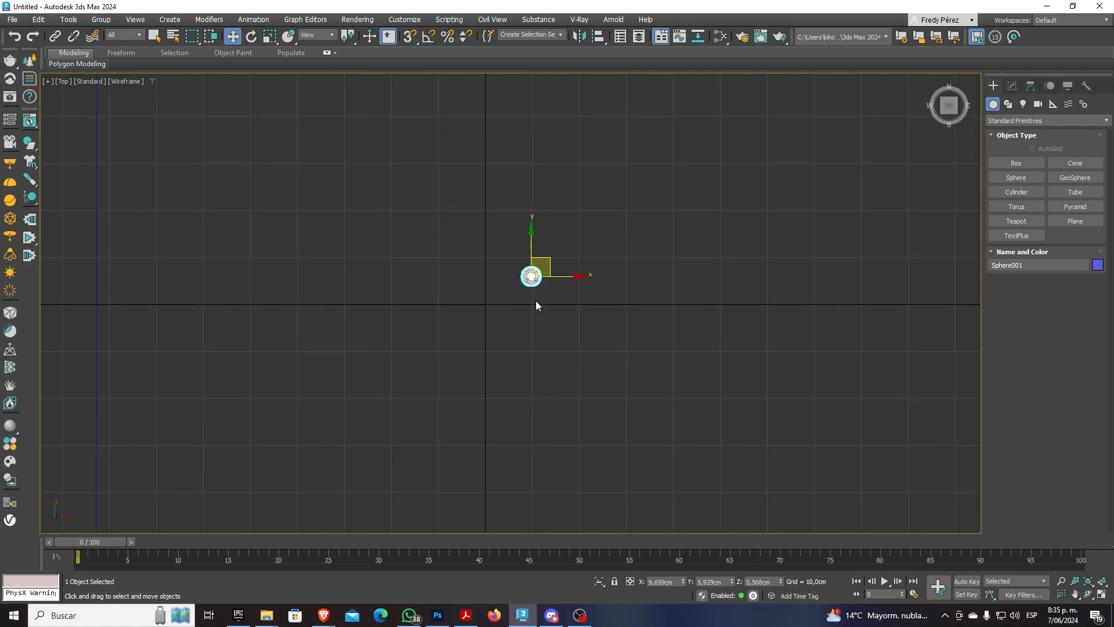
scroll(536, 306, "up", 8)
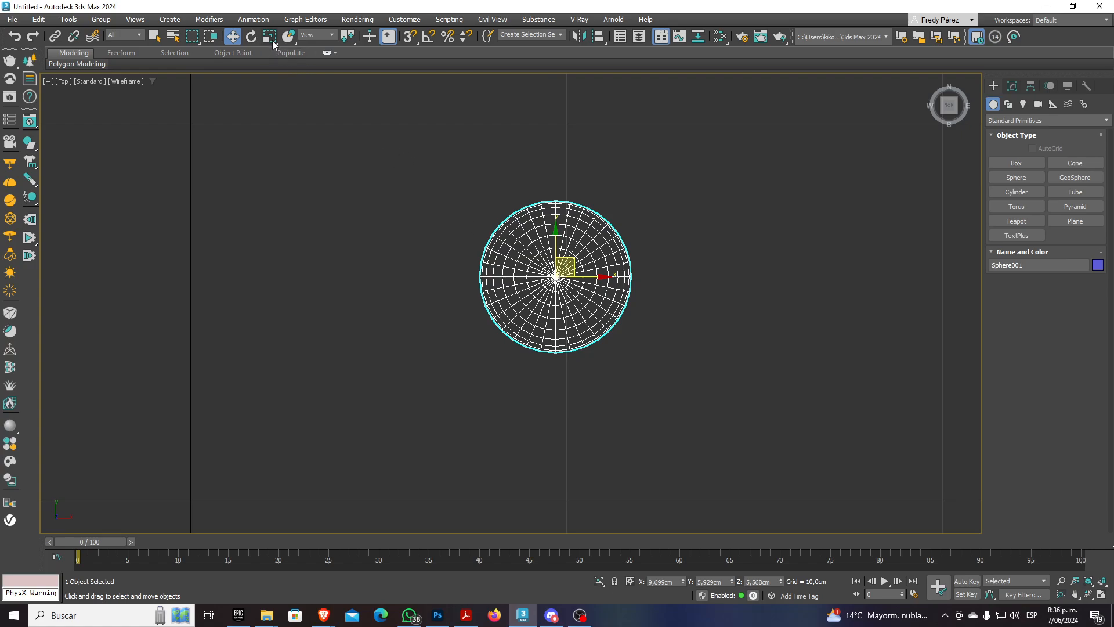
Examine the MassFX animation commands for rigid bodies, cloth, simulation and utilities, including Show MassFX Tools
key("super+plus")
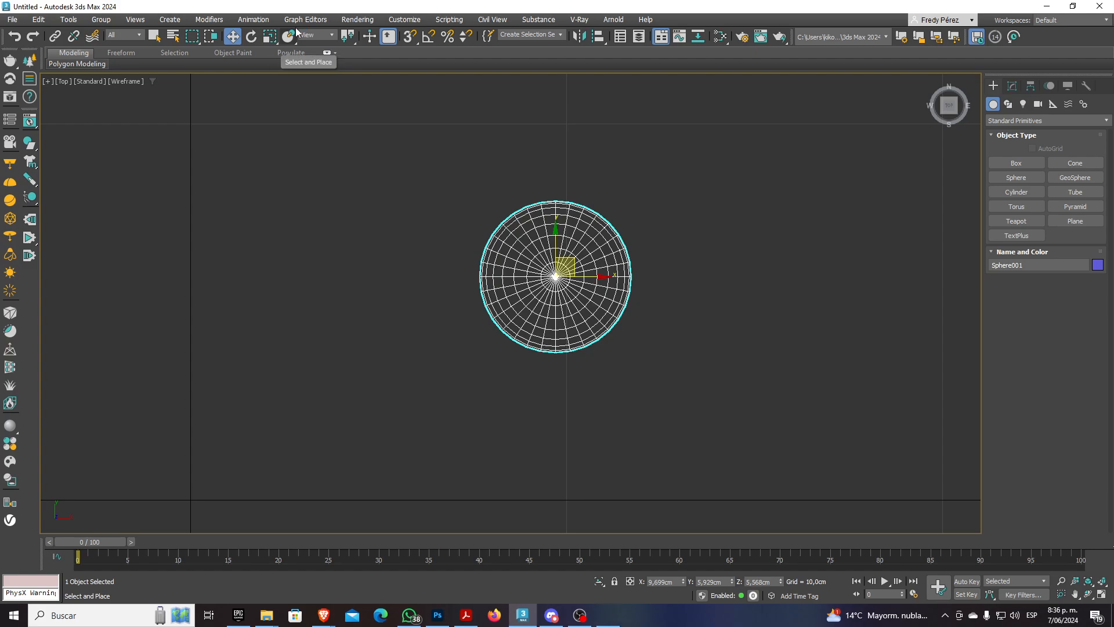
key("super+plus")
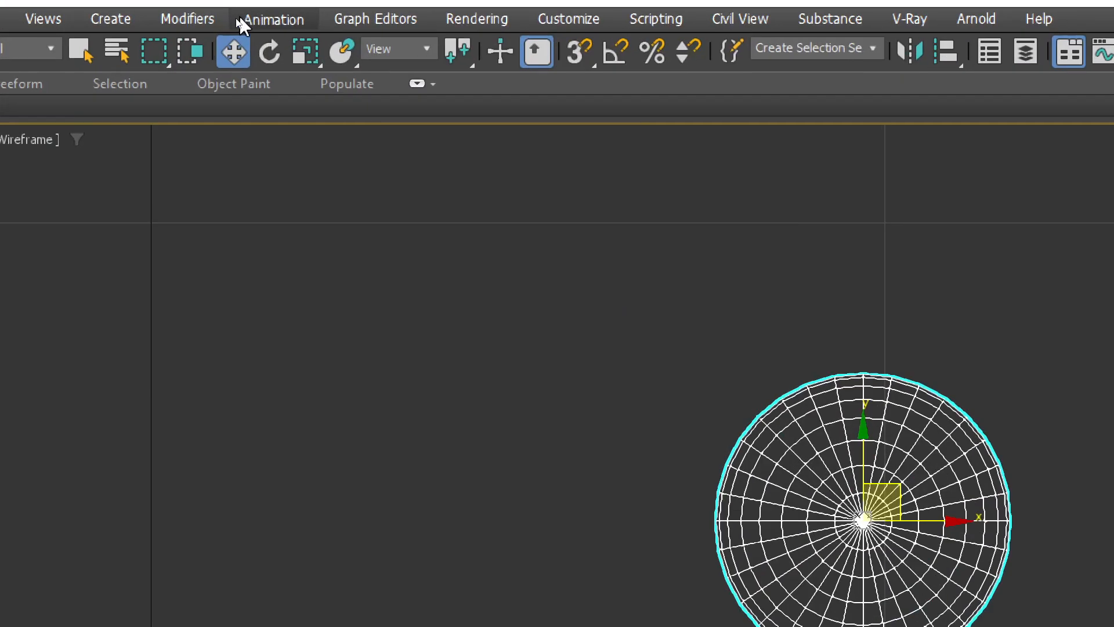
left_click(250, 21)
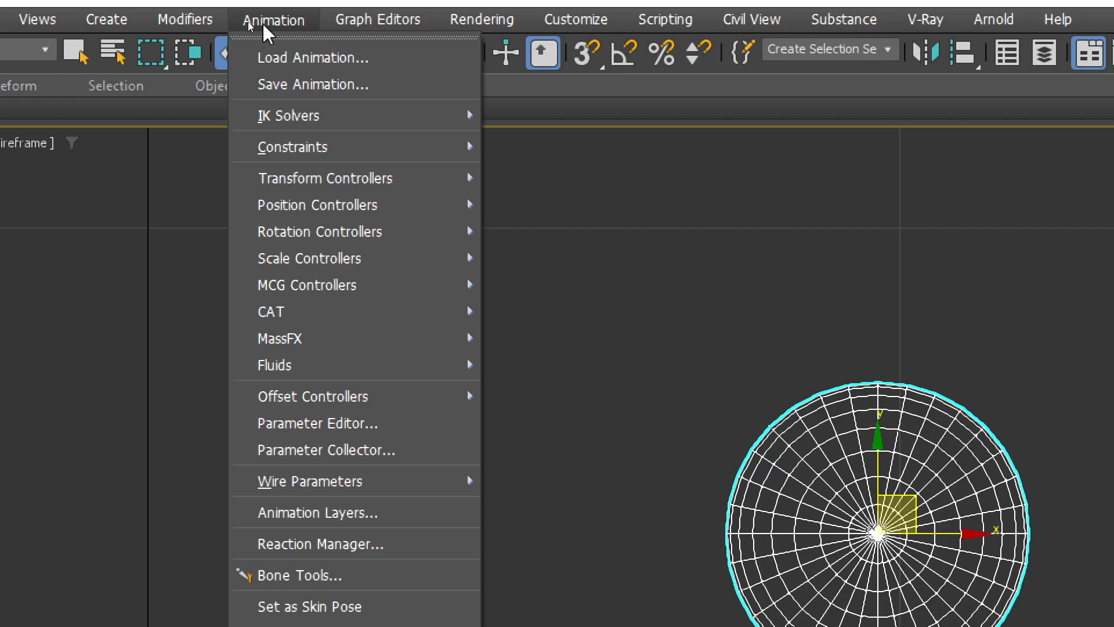
mouse_move(343, 343)
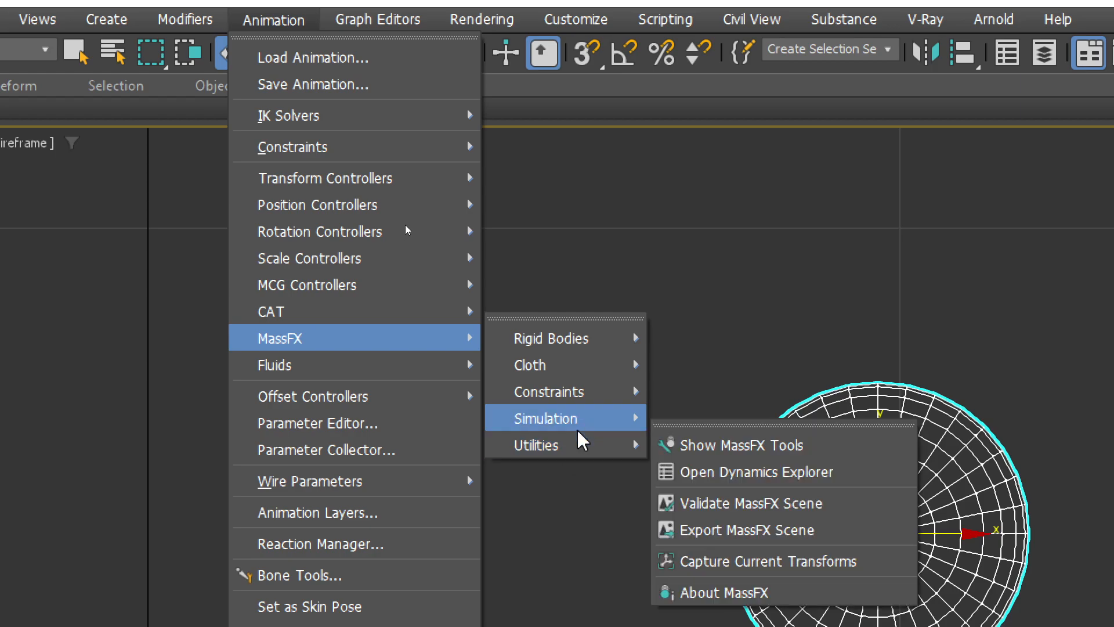
mouse_move(596, 393)
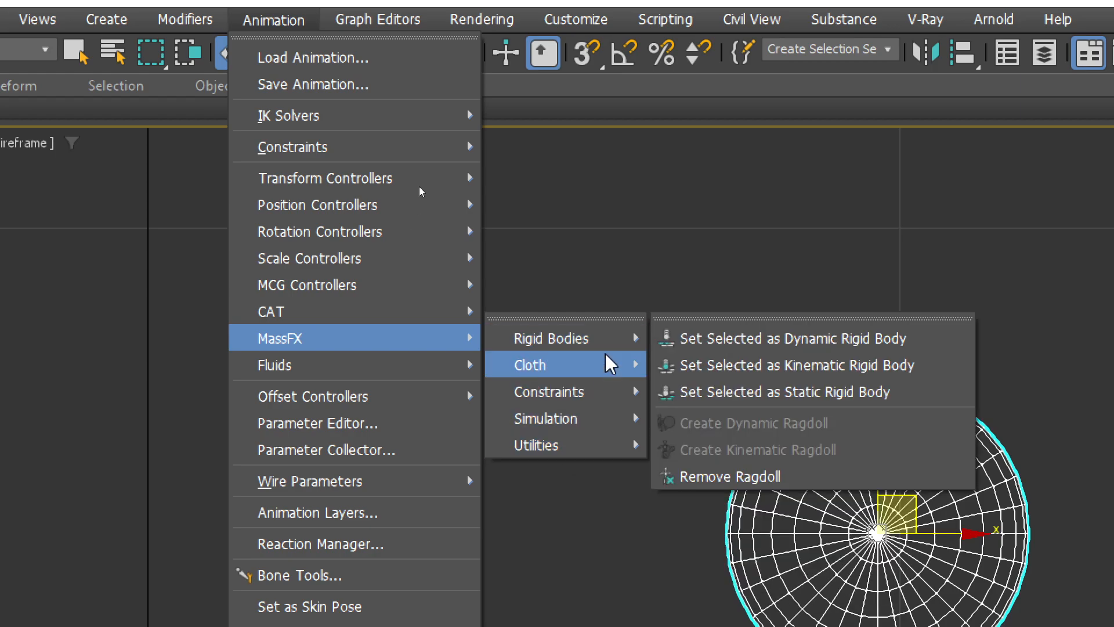
mouse_move(586, 447)
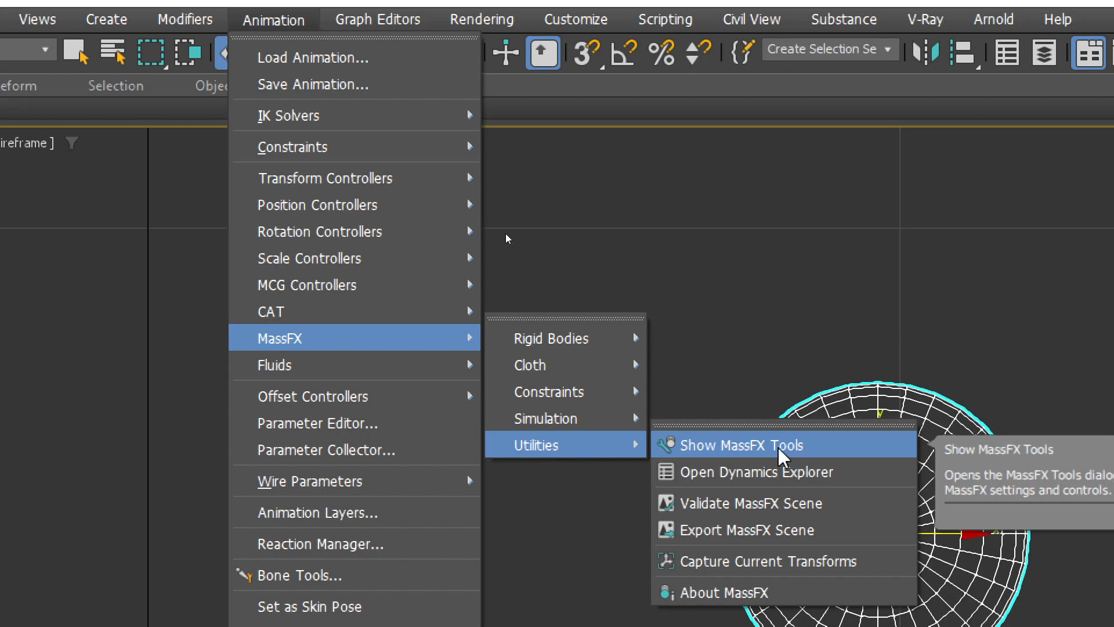
left_click(813, 452)
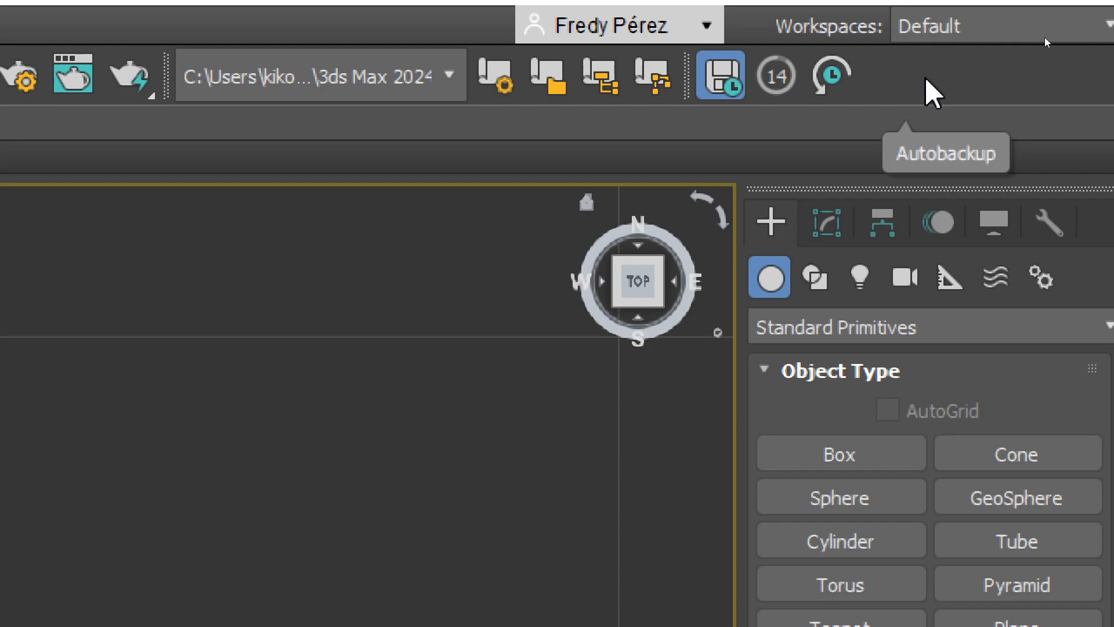
Check that the MassFX Toolbar is enabled, float it over the viewport and dock it back in its original place
right_click(927, 84)
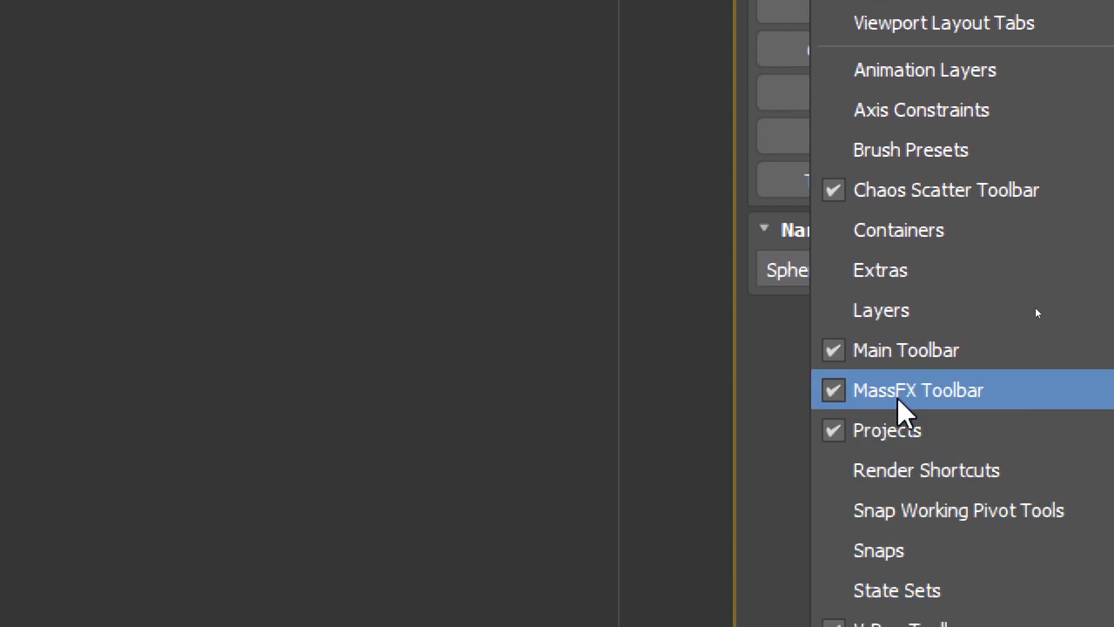
left_click(943, 393)
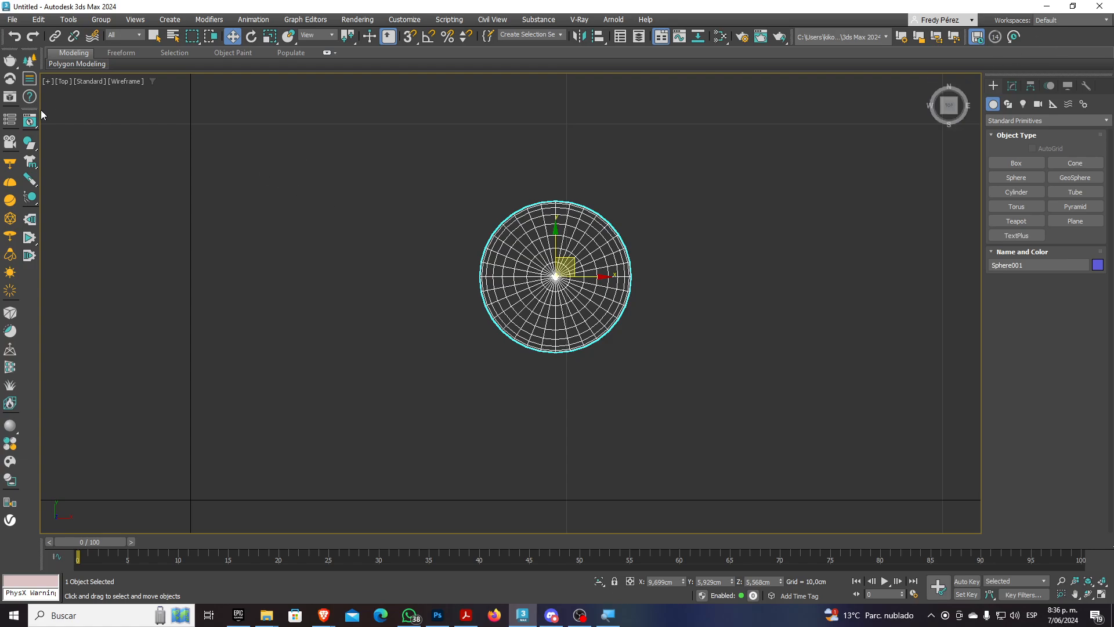
left_click_drag(29, 111, 408, 153)
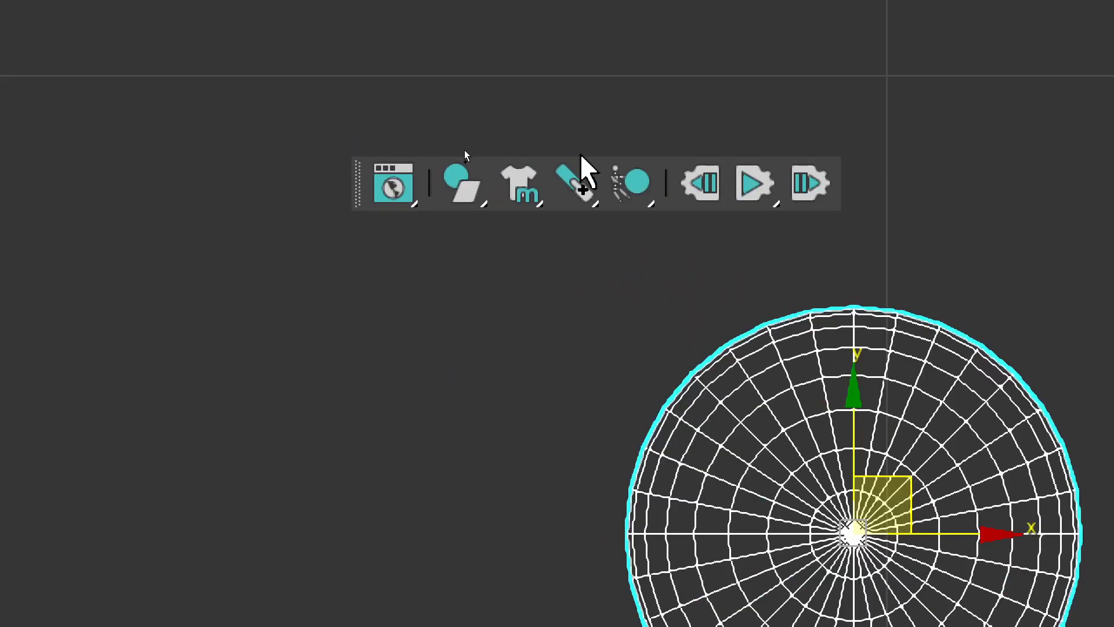
left_click_drag(279, 205, 249, 232)
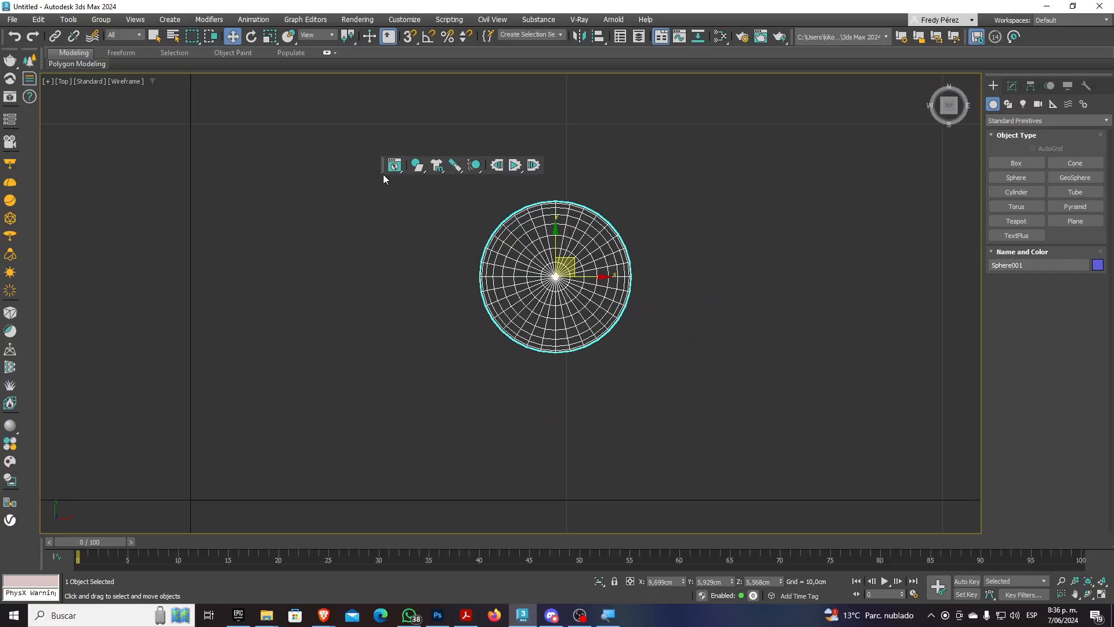
left_click_drag(383, 167, 28, 133)
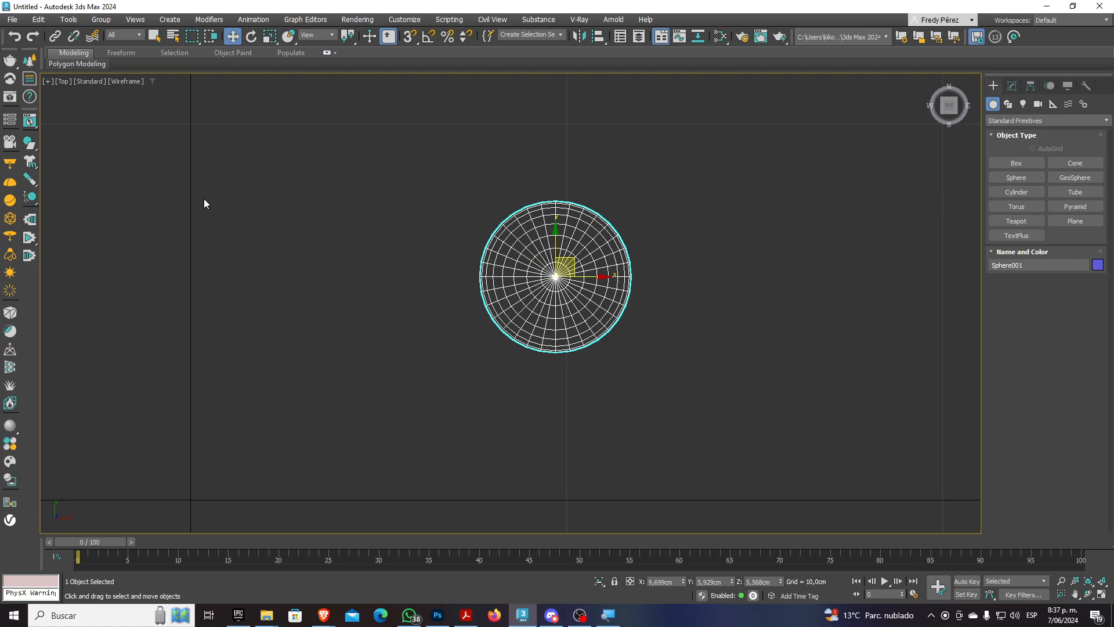
Switch from the Top view to the four-viewport layout and maximize the Perspective viewport on the sphere and plane
scroll(215, 204, "down", 5)
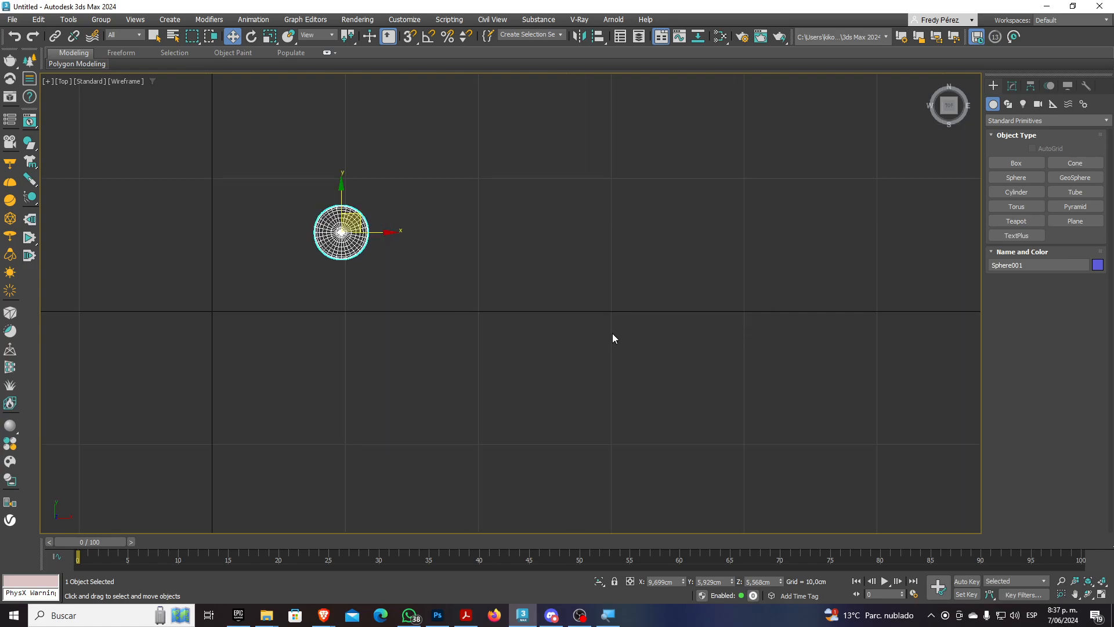
key("alt+w")
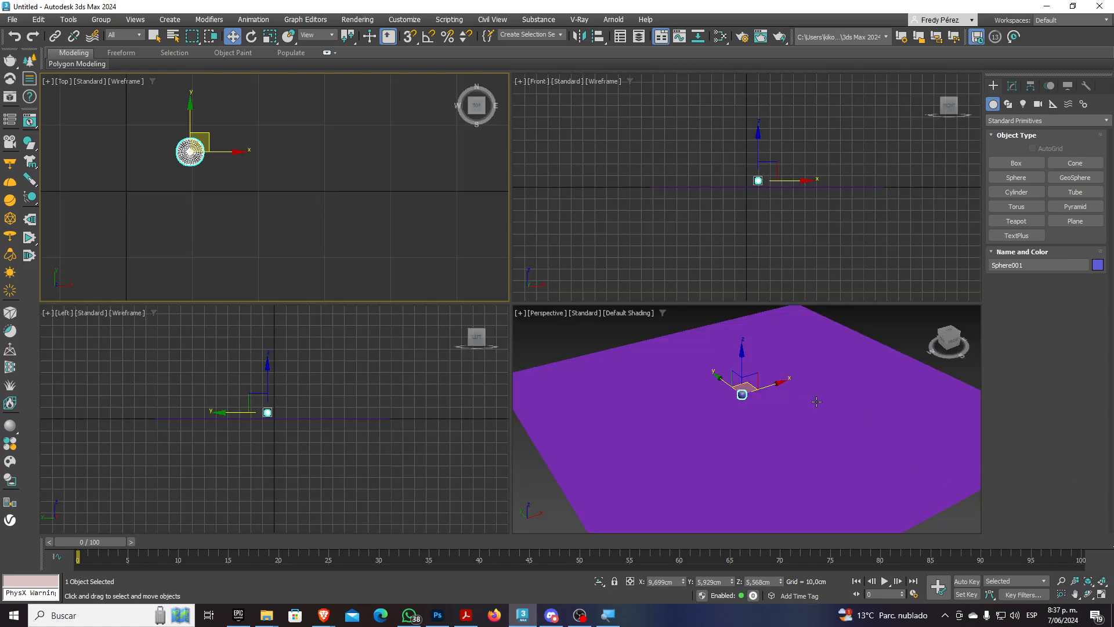
middle_click_drag(806, 395, 794, 390)
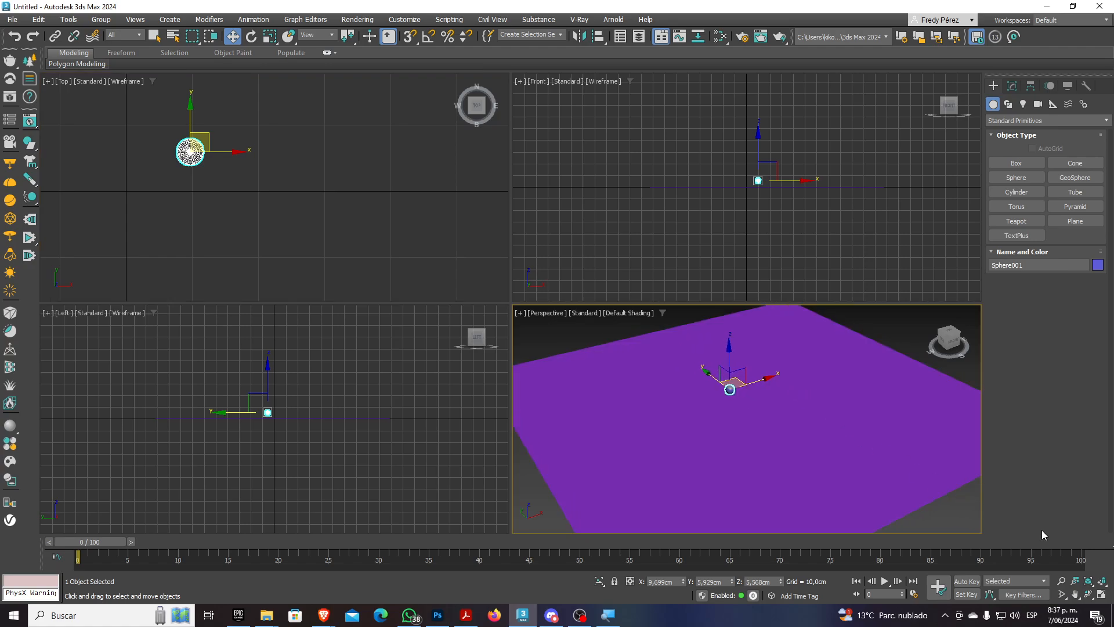
left_click(1102, 596)
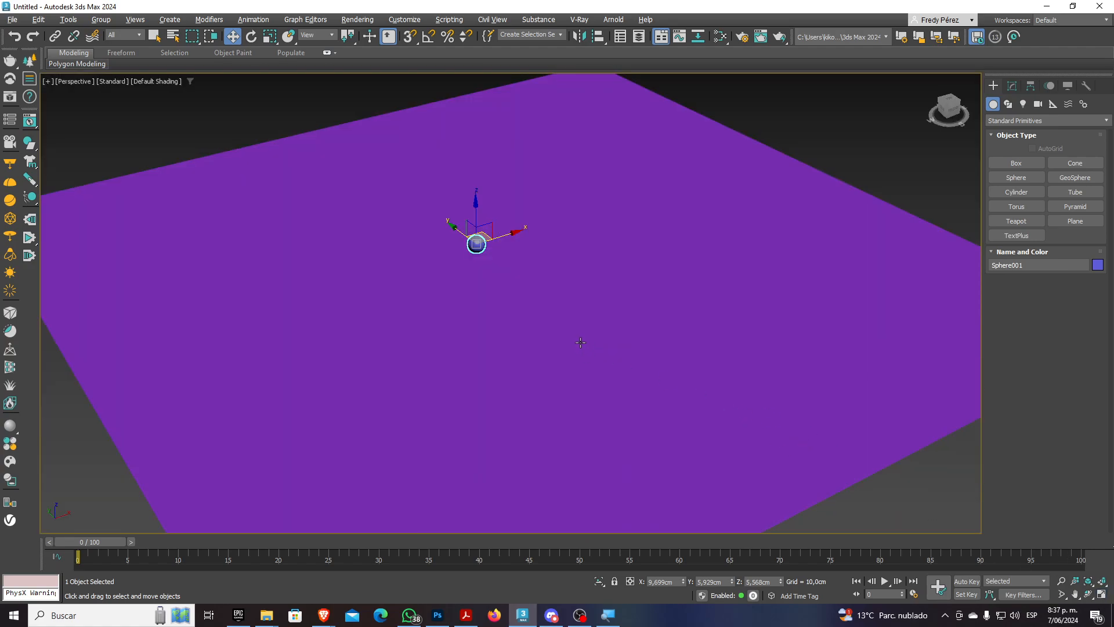
scroll(580, 342, "down", 3)
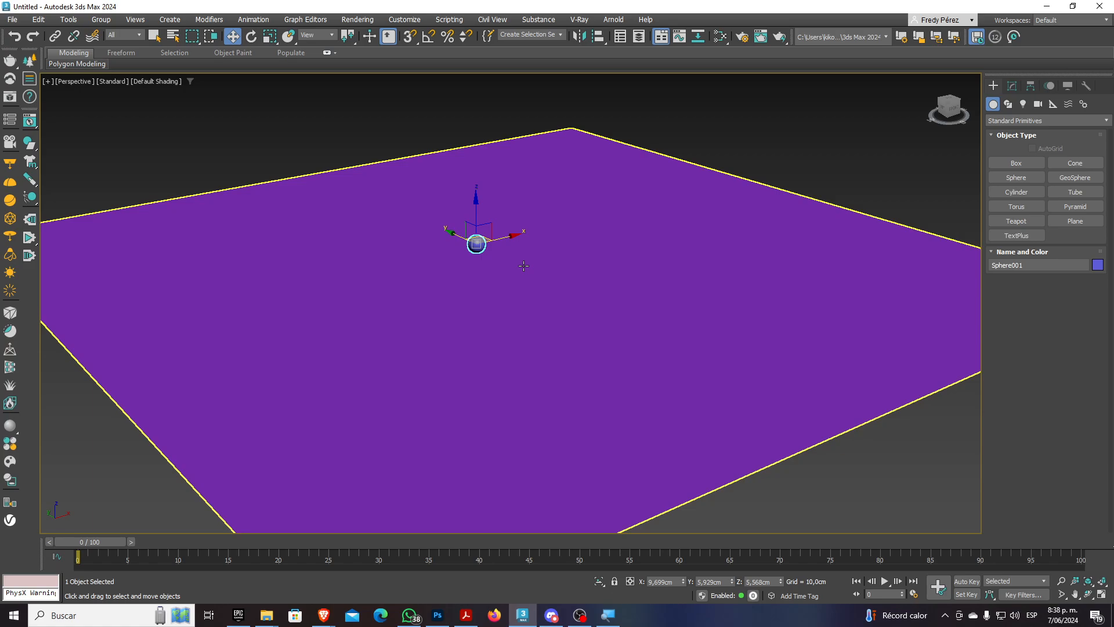
Examine the MassFX Tools scene settings, close the window, and look over the available rigid body and mCloth assignment options
scroll(503, 257, "up", 5)
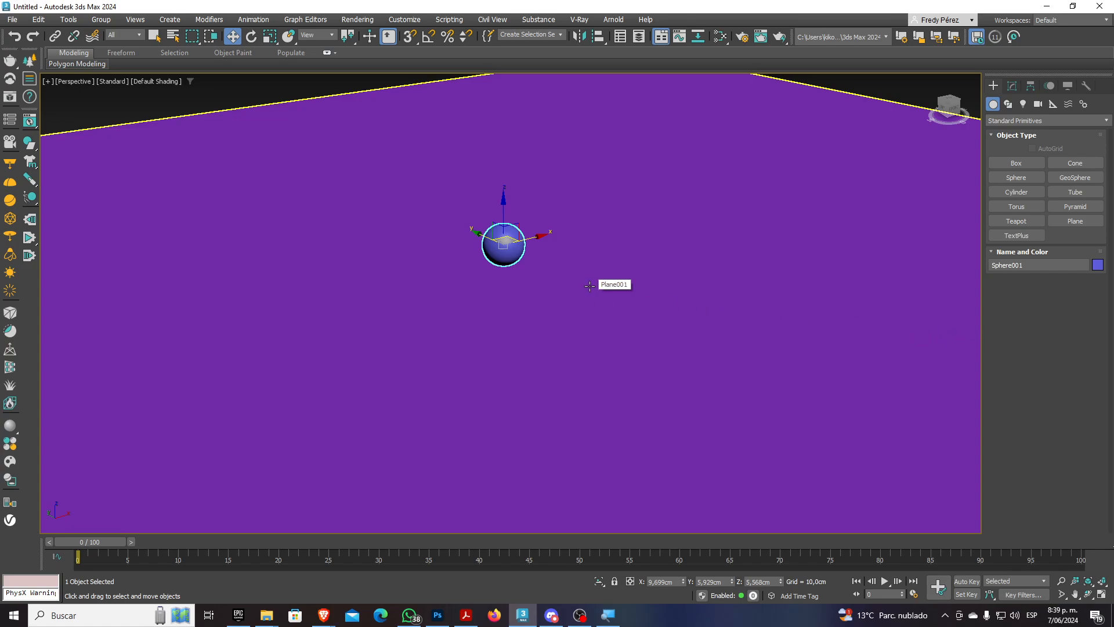
scroll(502, 235, "up", 2)
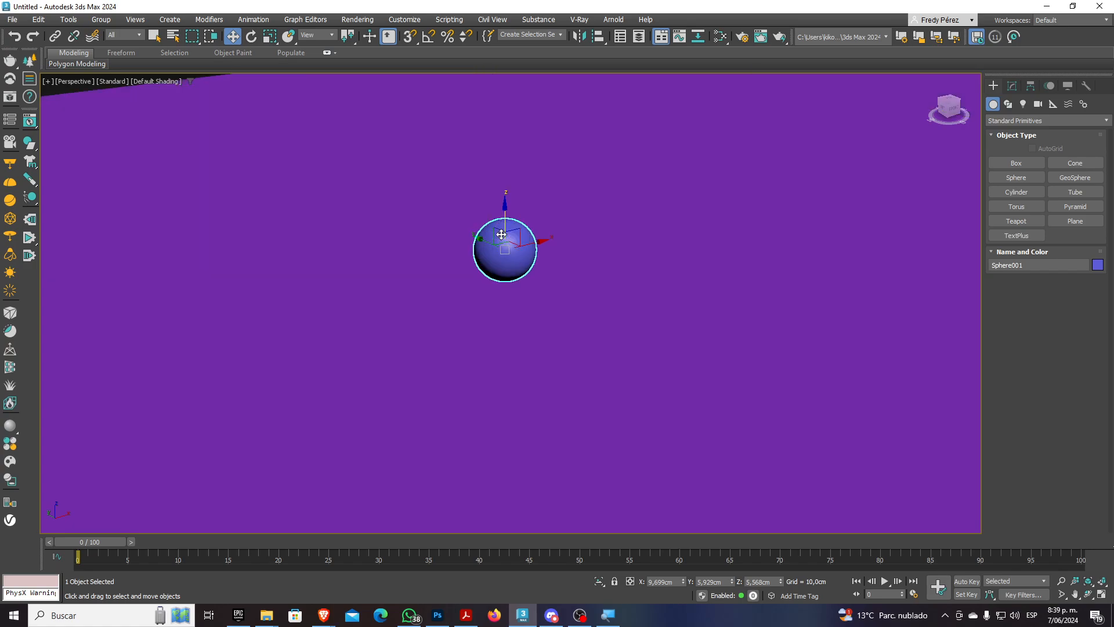
scroll(501, 235, "down", 2)
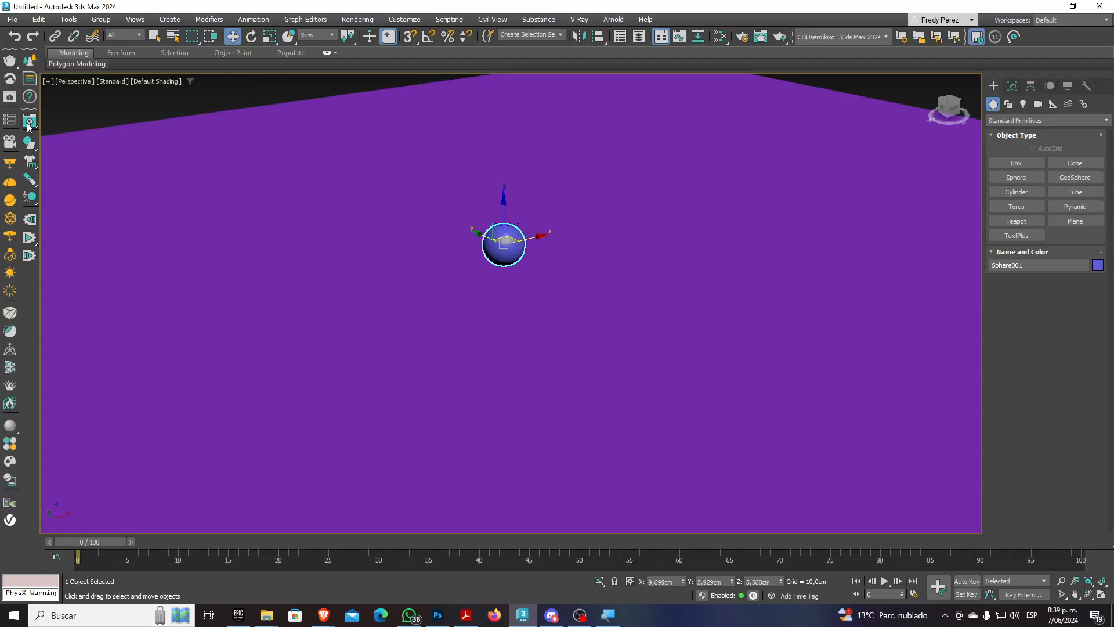
left_click(29, 122)
left_click_drag(118, 175, 230, 135)
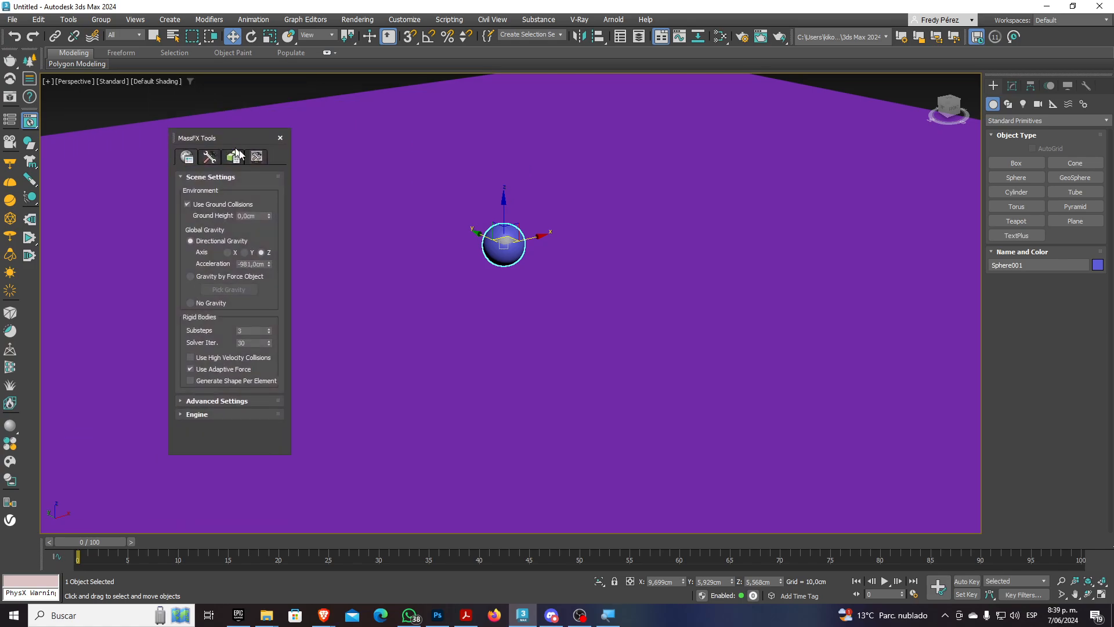
left_click(283, 134)
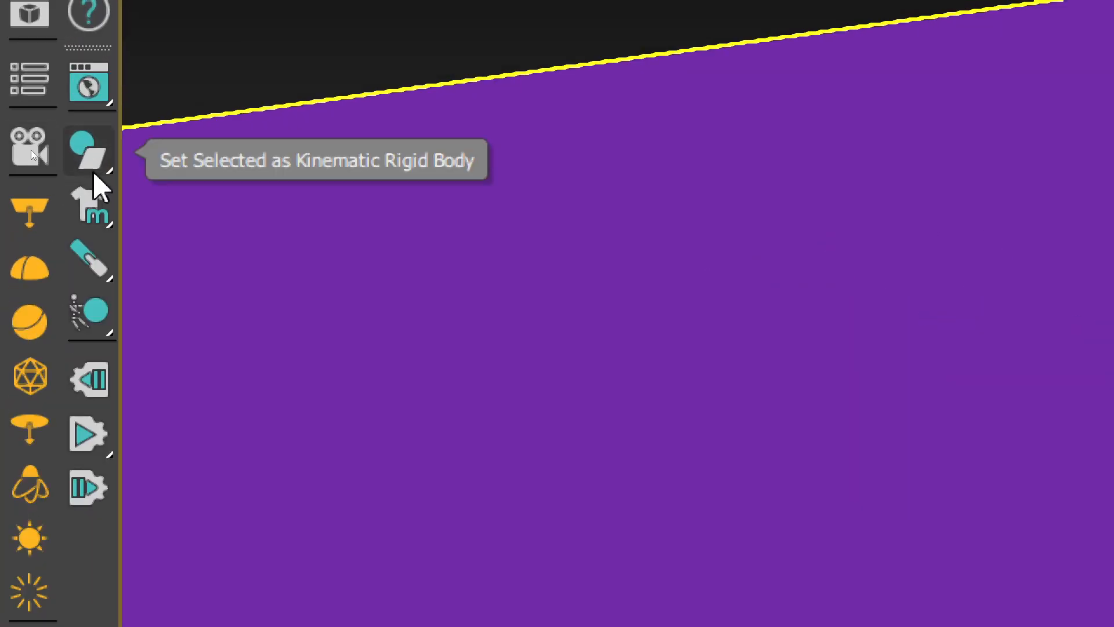
left_click_drag(111, 174, 69, 500)
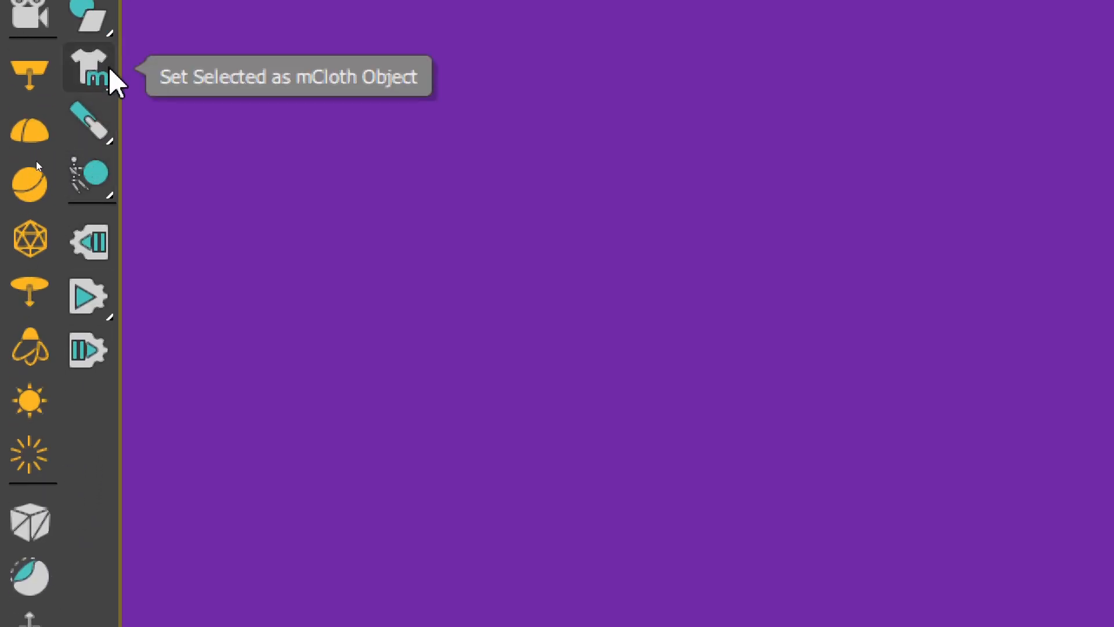
left_click_drag(110, 81, 84, 437)
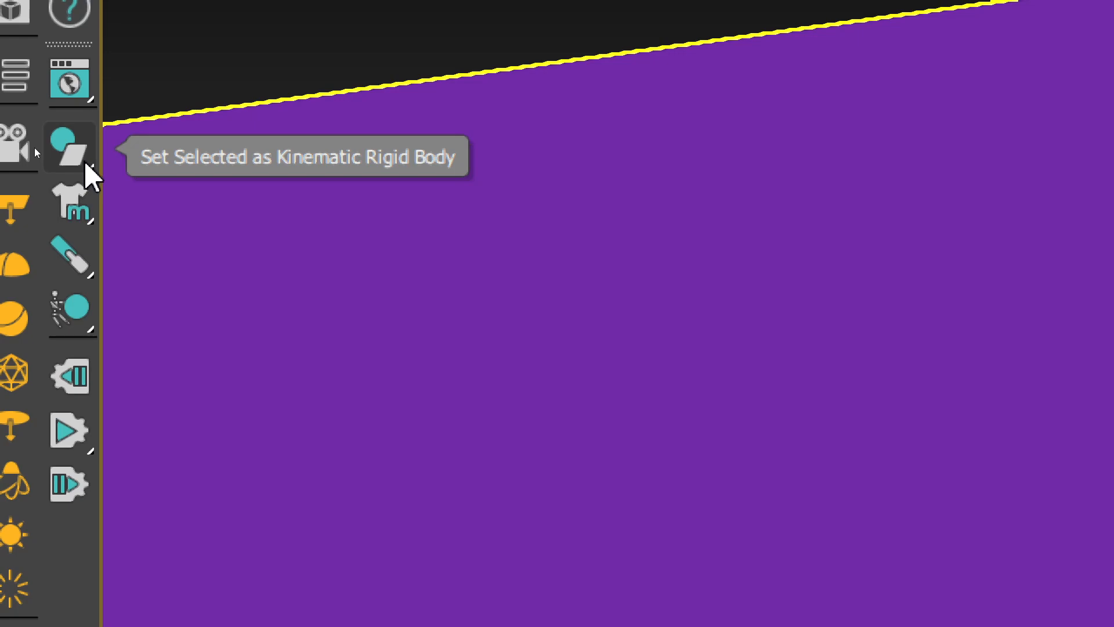
Set the sphere as a MassFX dynamic rigid body and inspect its physical mesh up close
left_click_drag(85, 164, 370, 151)
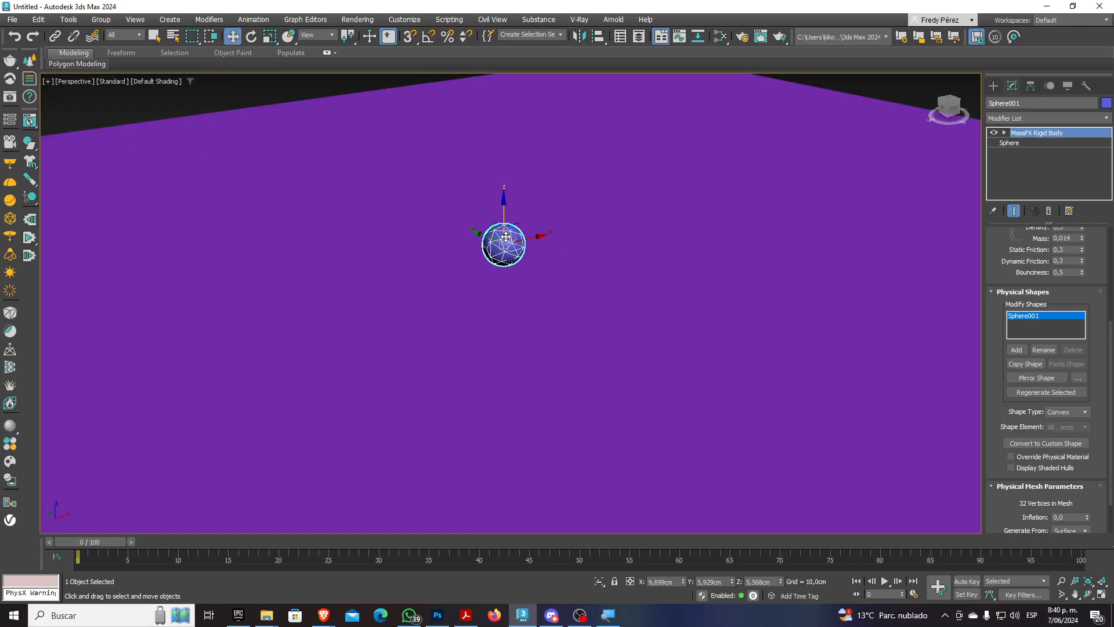
scroll(506, 236, "up", 8)
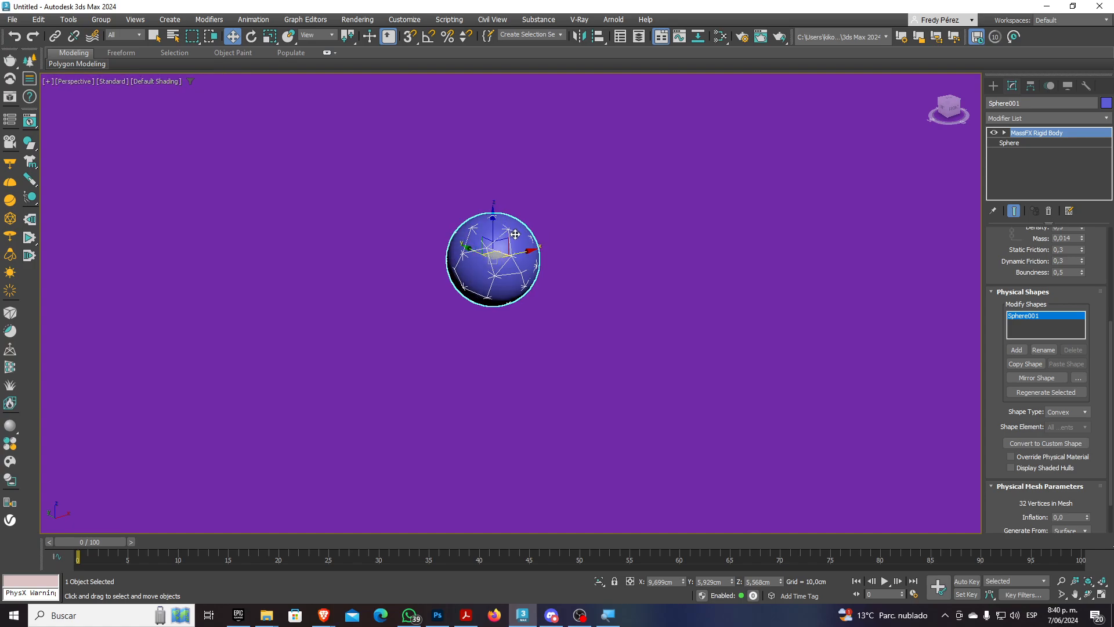
scroll(500, 248, "down", 3)
scroll(501, 248, "down", 2)
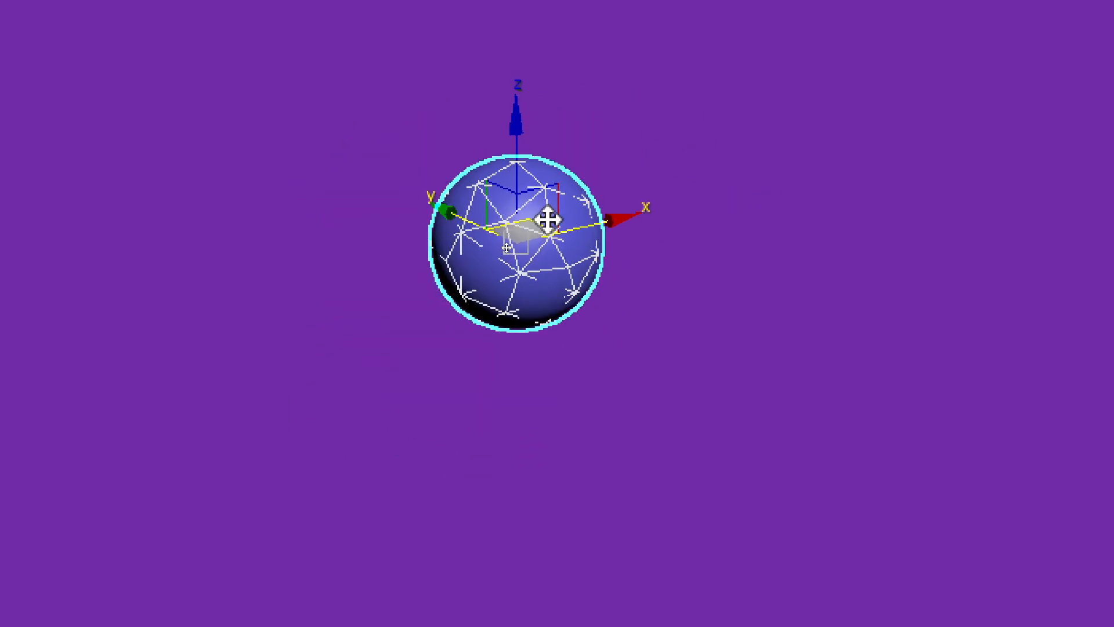
scroll(503, 250, "up", 3)
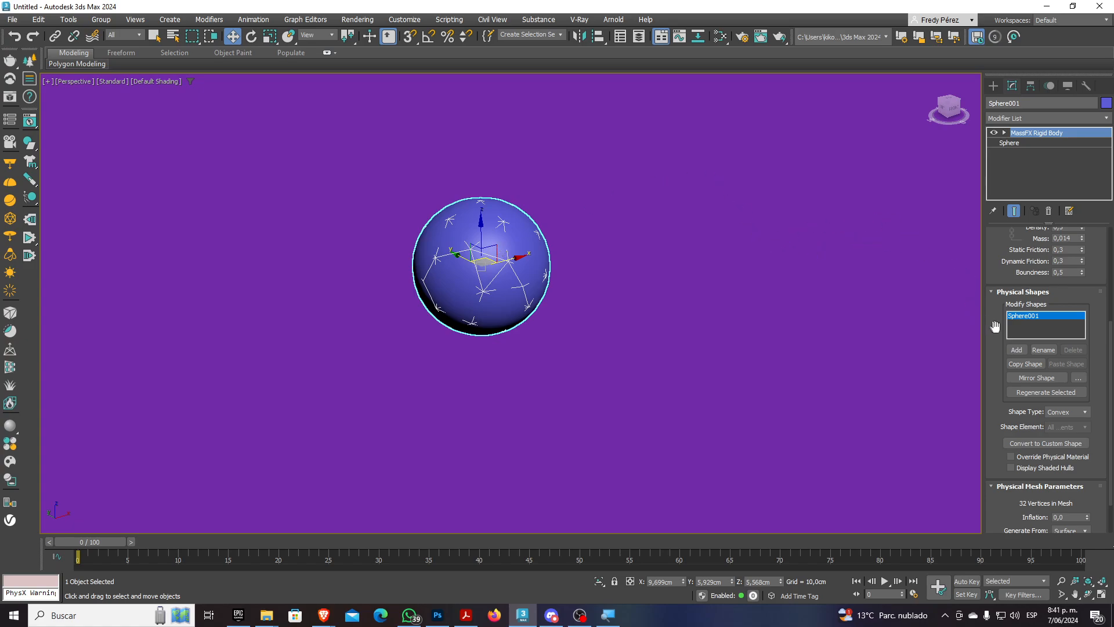
Examine the sphere's rigid body parameters and the available rigid body types, keeping Dynamic, and dismiss the chat notification
left_click_drag(994, 327, 997, 267)
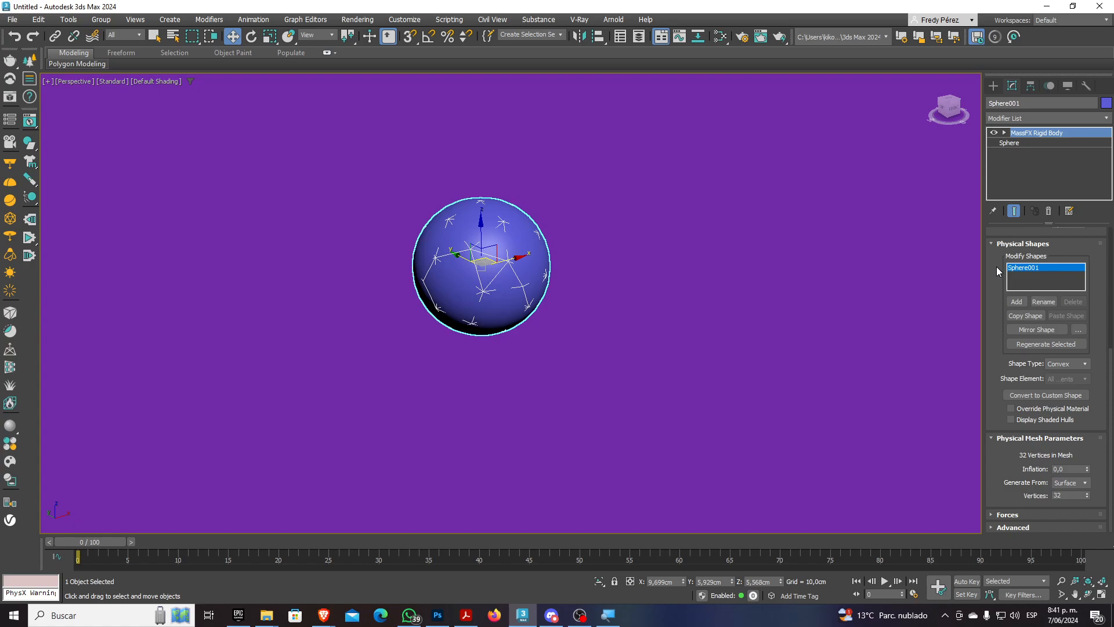
left_click_drag(997, 266, 999, 395)
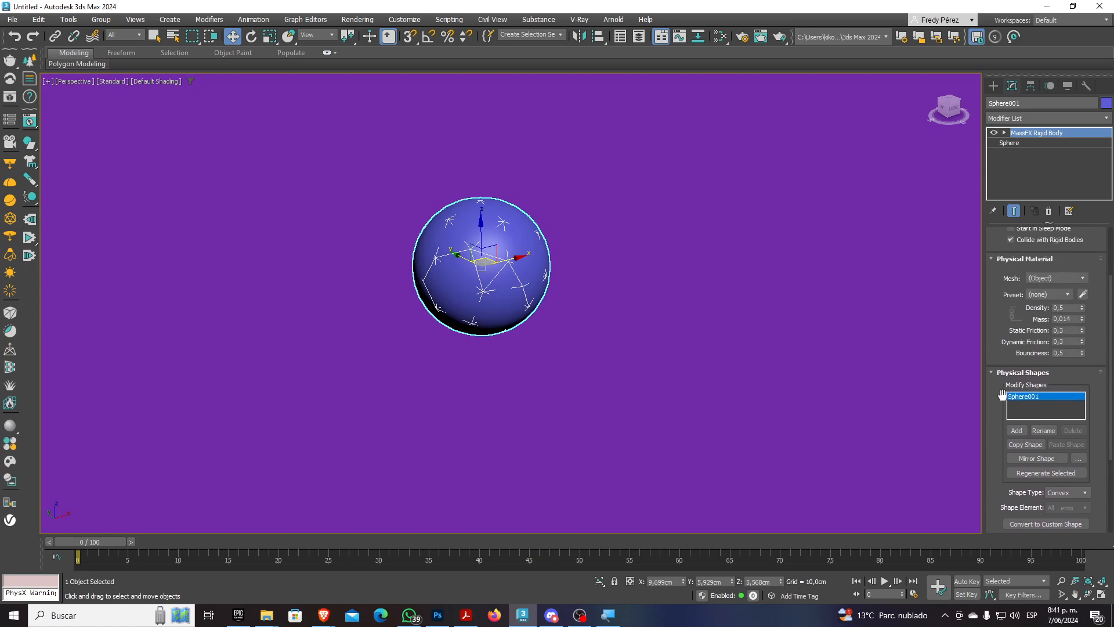
left_click_drag(1008, 314, 1010, 376)
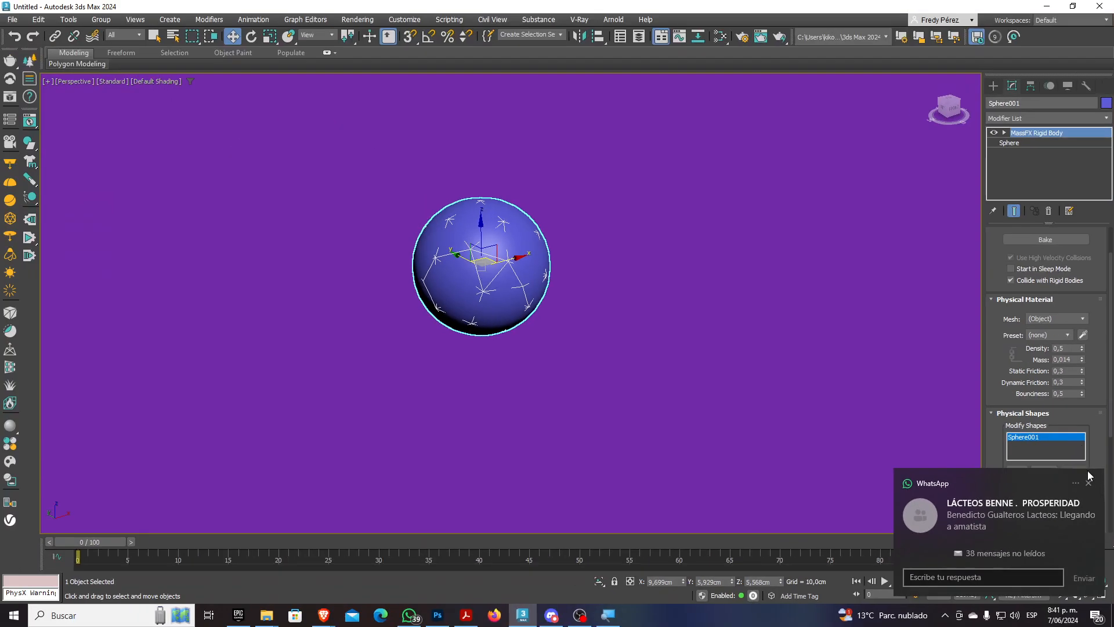
left_click(1088, 483)
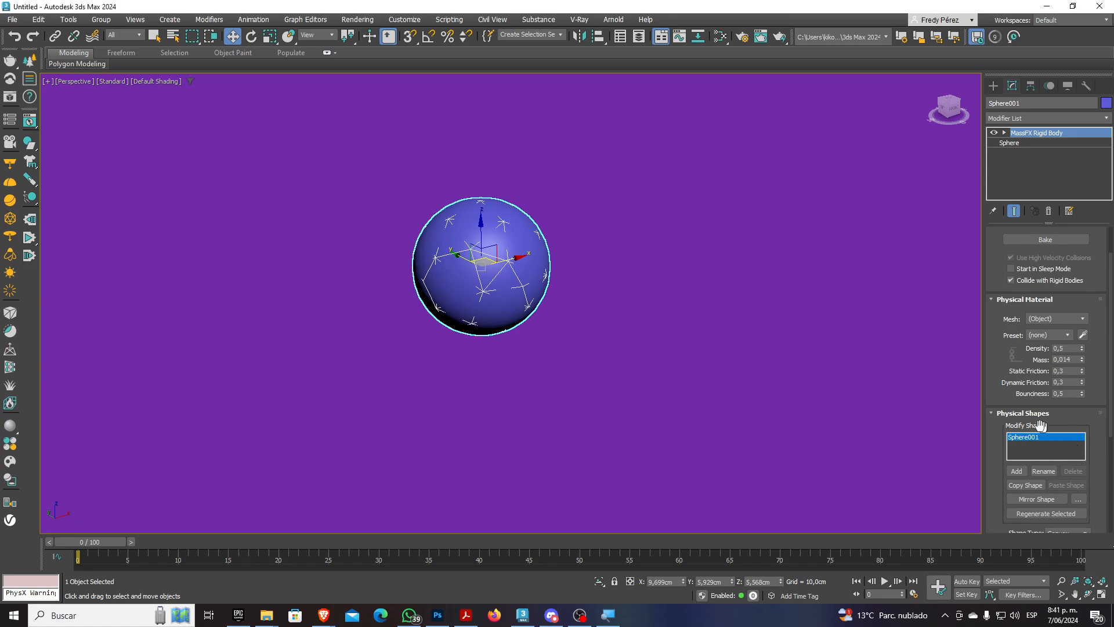
scroll(992, 395, "down", 2)
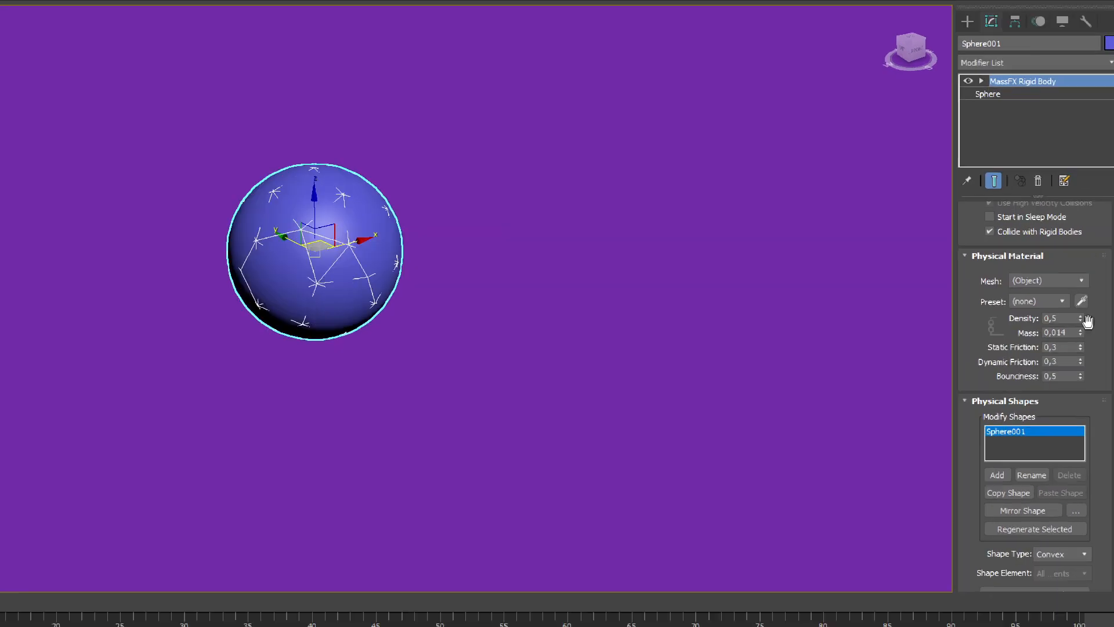
scroll(994, 270, "up", 5)
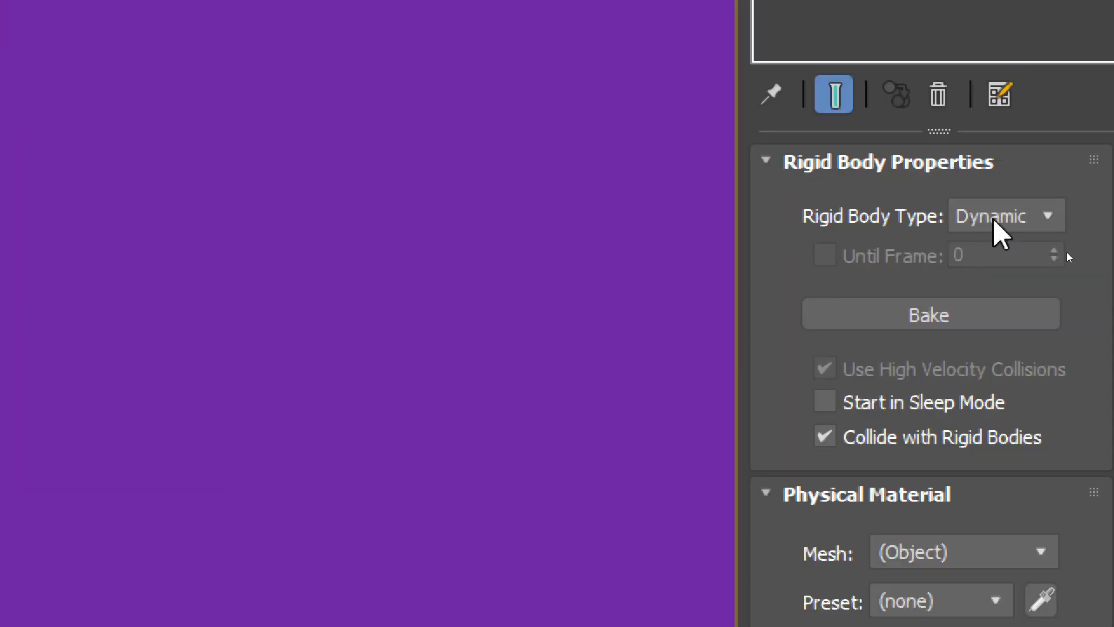
left_click(992, 217)
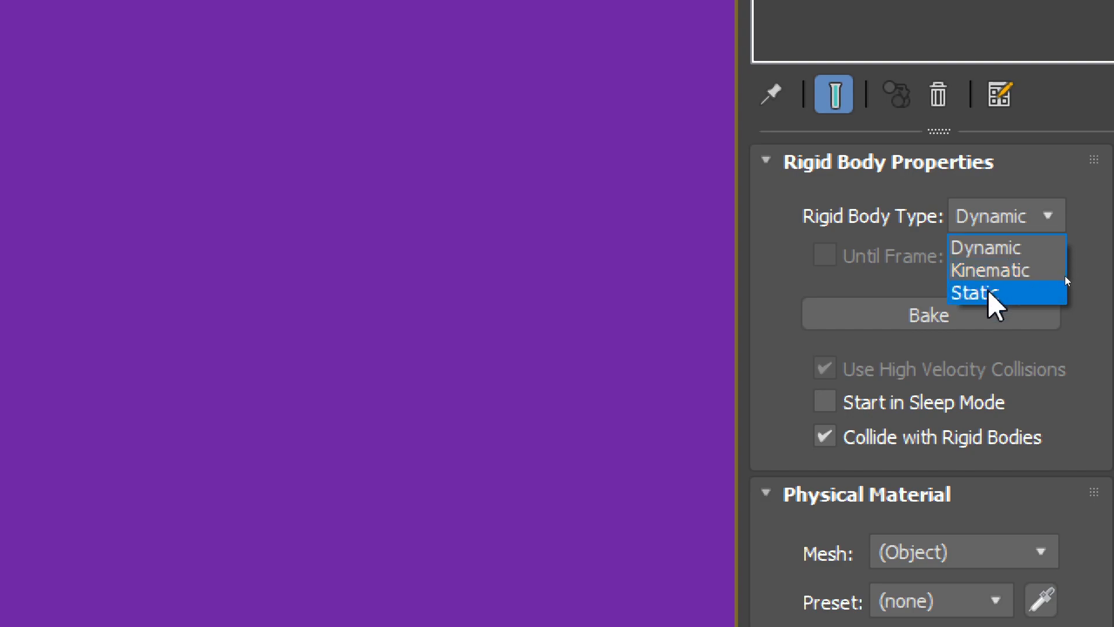
left_click(912, 212)
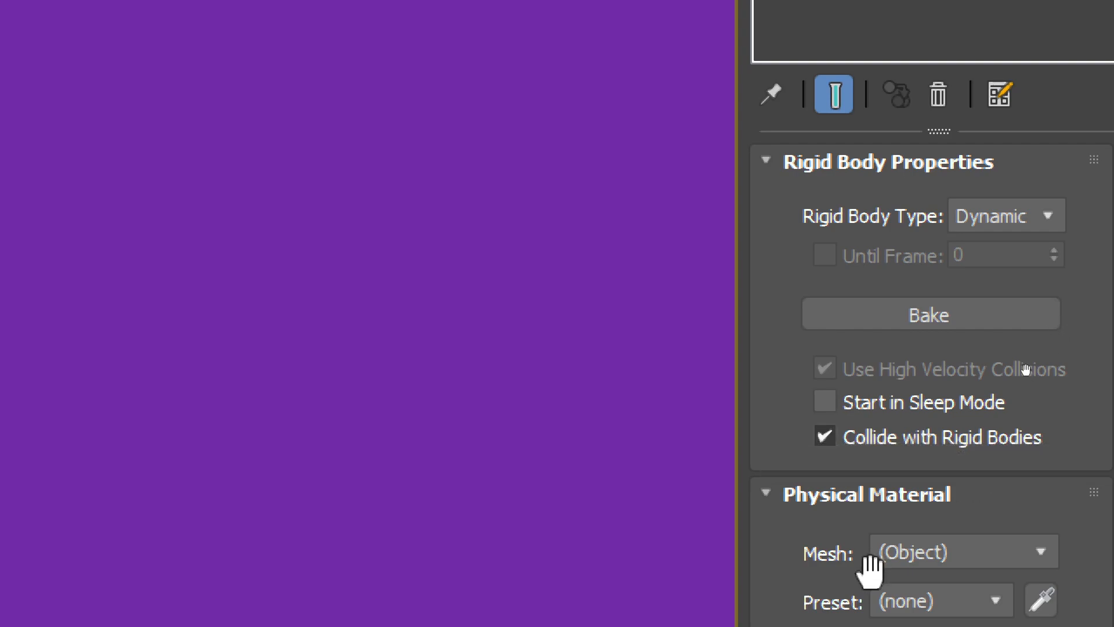
Examine the sphere's physical material values for density, mass, static friction, dynamic friction and bounciness
scroll(831, 586, "down", 2)
left_click_drag(830, 586, 821, 254)
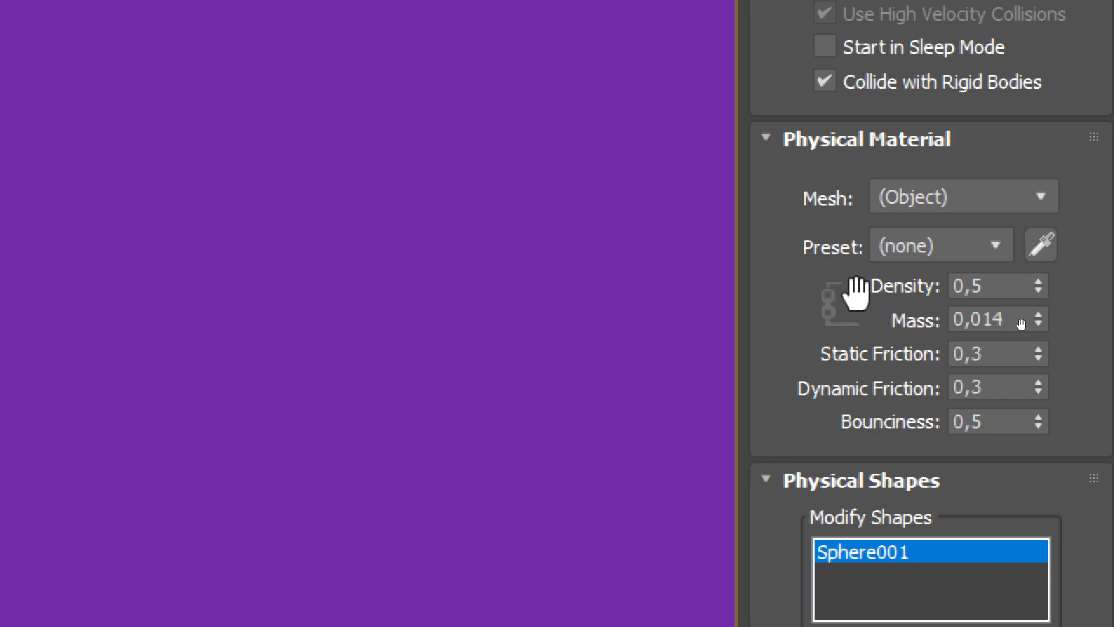
left_click(1002, 287)
left_click_drag(1002, 288, 893, 285)
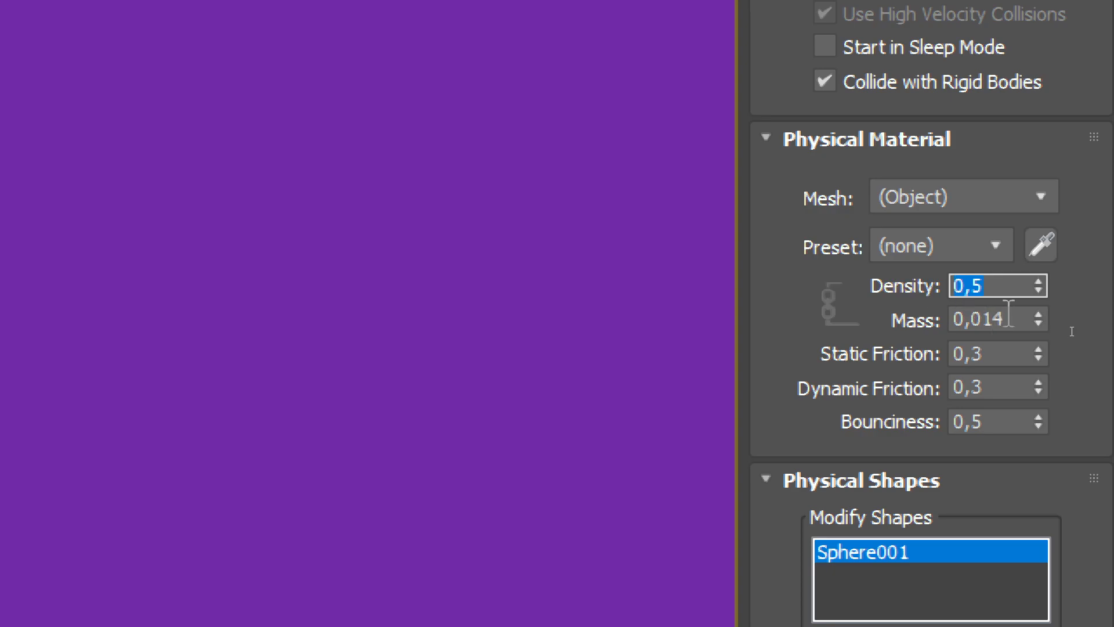
left_click(1009, 319)
left_click_drag(1008, 319, 915, 341)
left_click(1004, 354)
left_click(985, 387)
left_click_drag(985, 387, 867, 383)
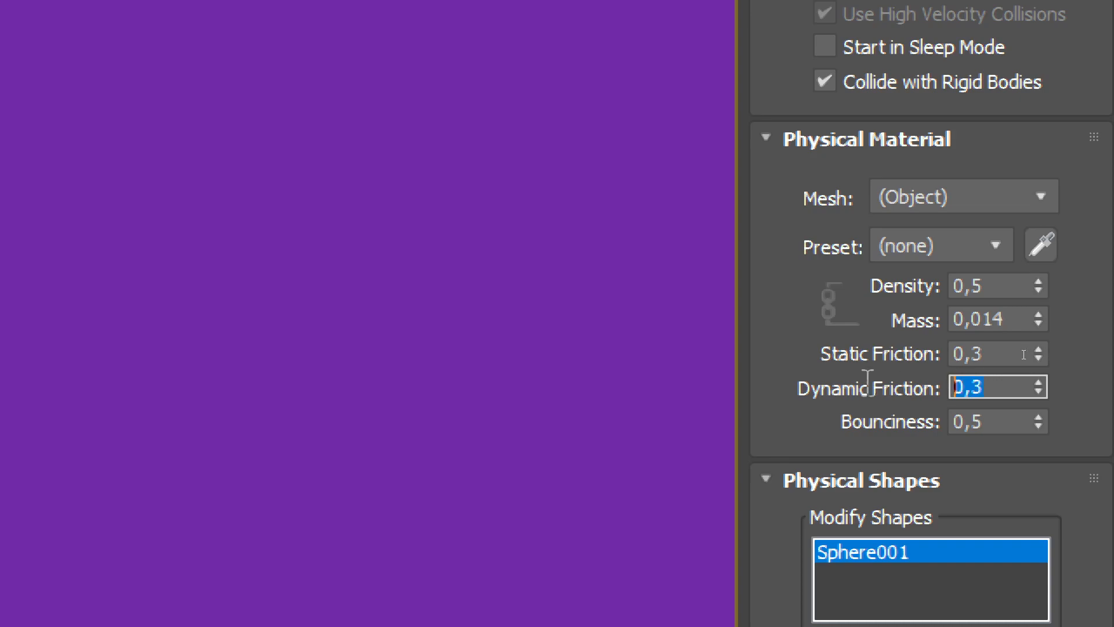
left_click_drag(1009, 422, 904, 418)
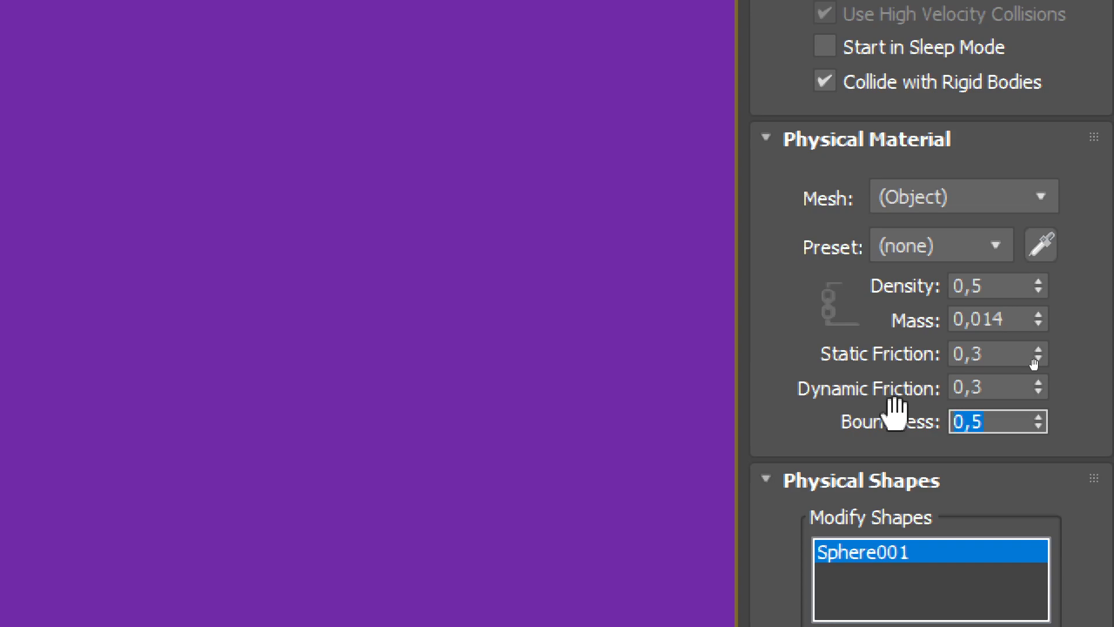
Try the Cardboard preset on the sphere's physical material and replace it with the Steel preset
left_click(996, 247)
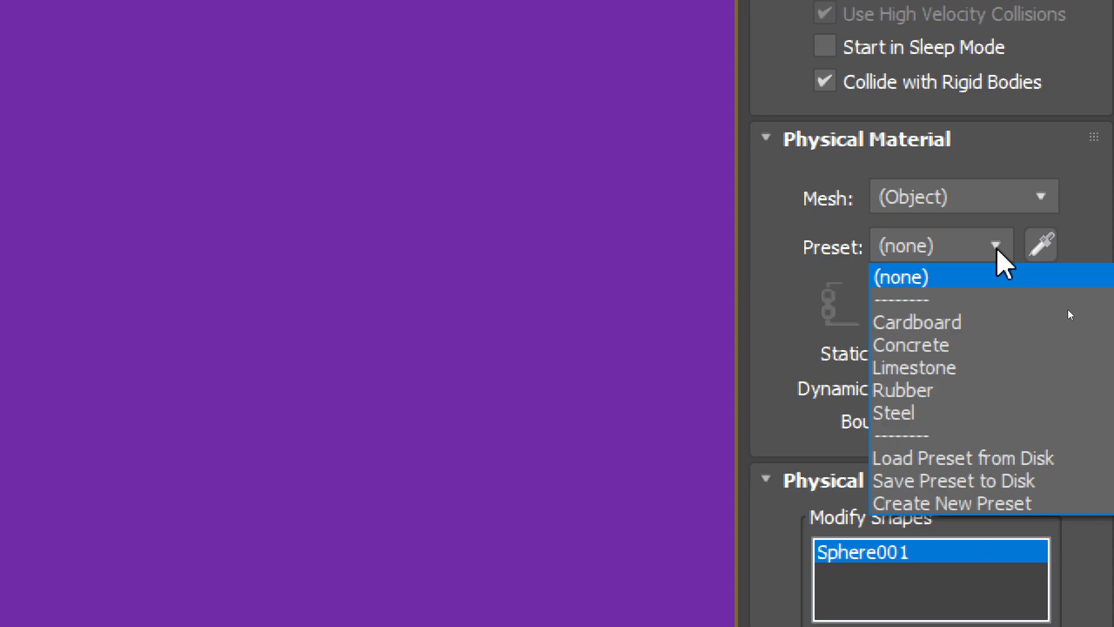
left_click(950, 324)
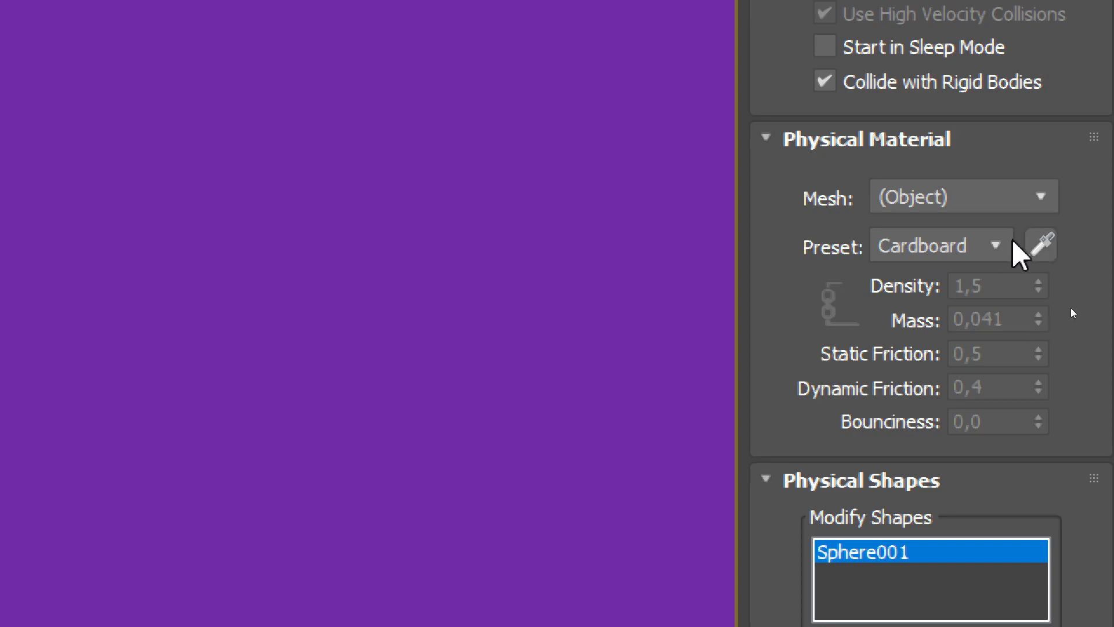
left_click(996, 246)
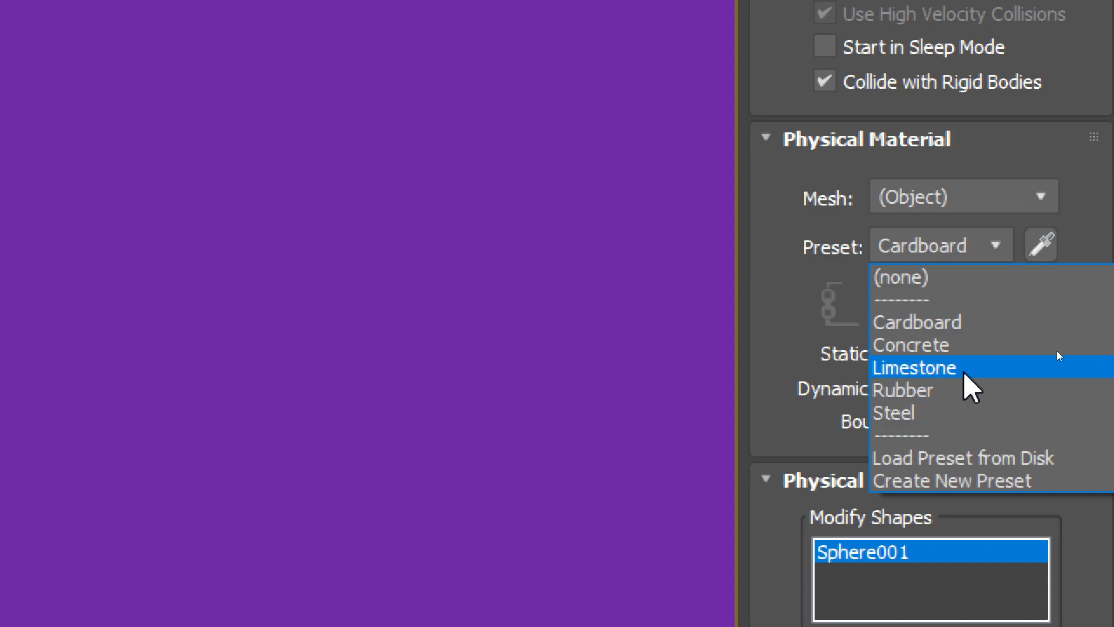
left_click(911, 414)
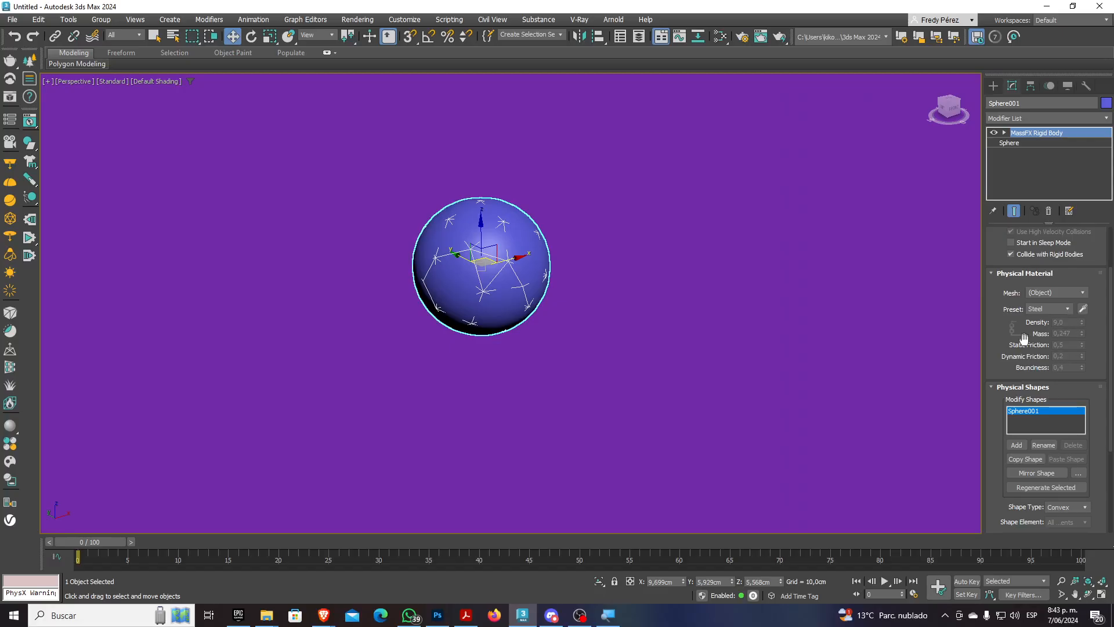
Change the shape type of the sphere's physical shape to Sphere
scroll(1024, 338, "down", 5)
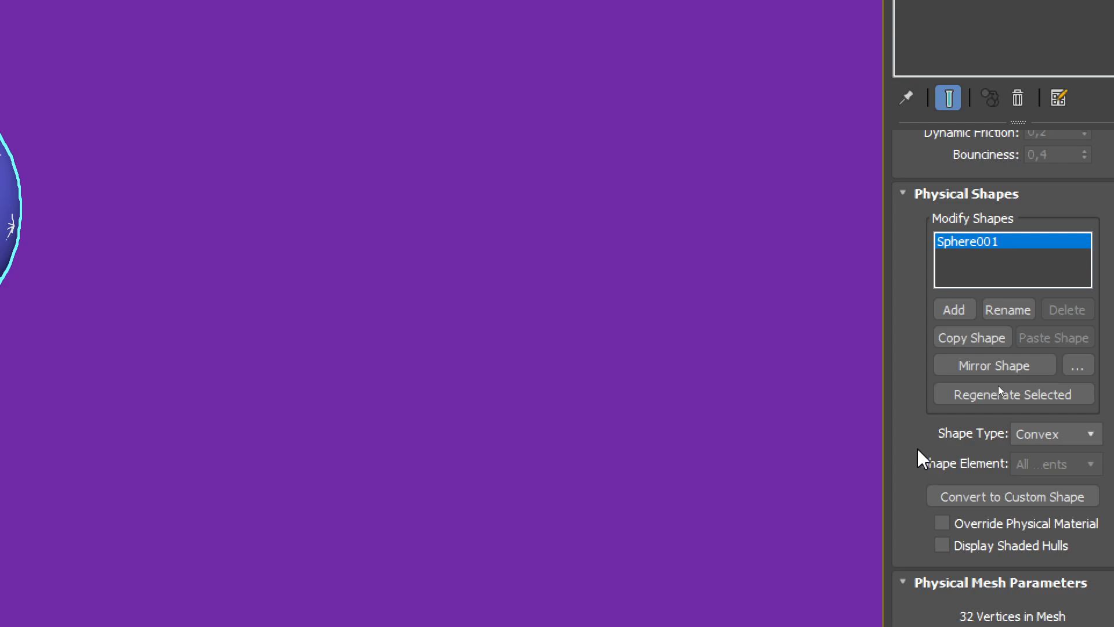
scroll(948, 438, "down", 1)
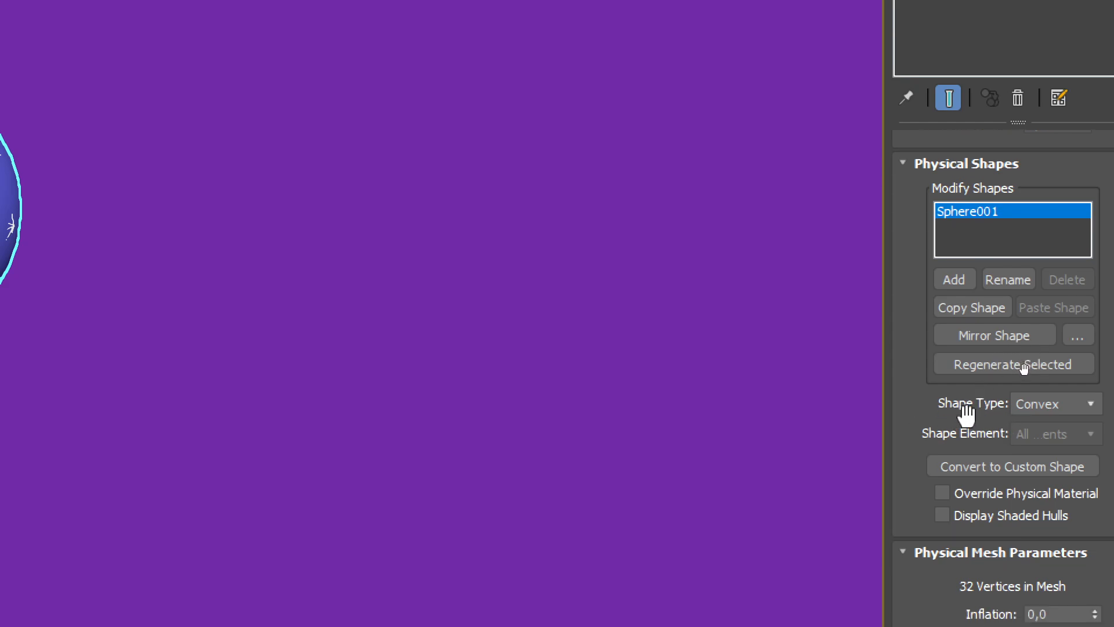
left_click(1050, 405)
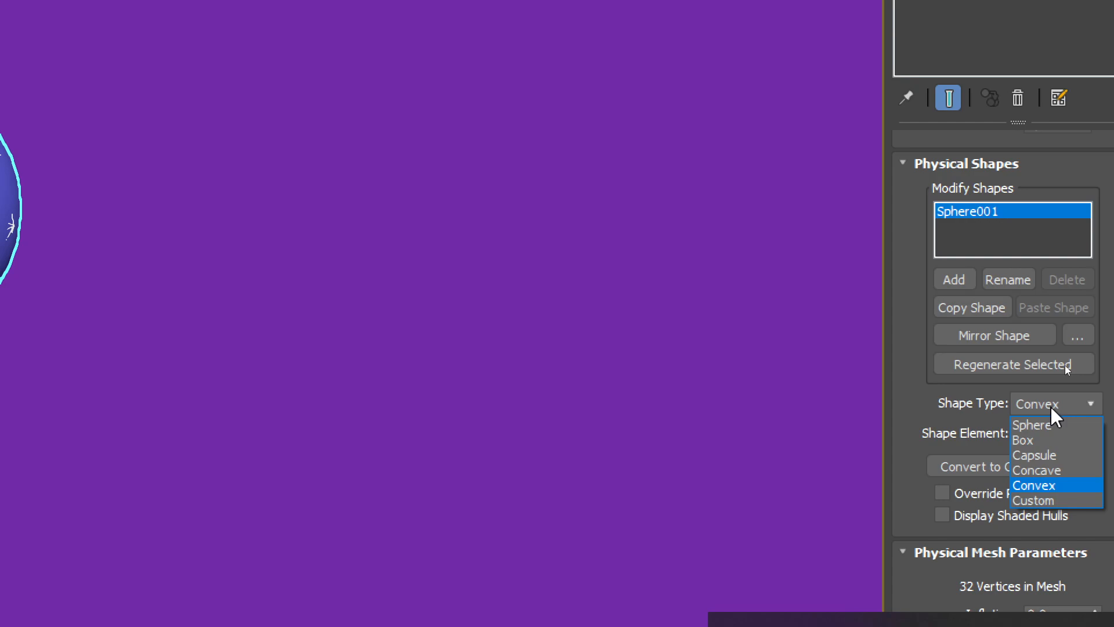
left_click(1039, 426)
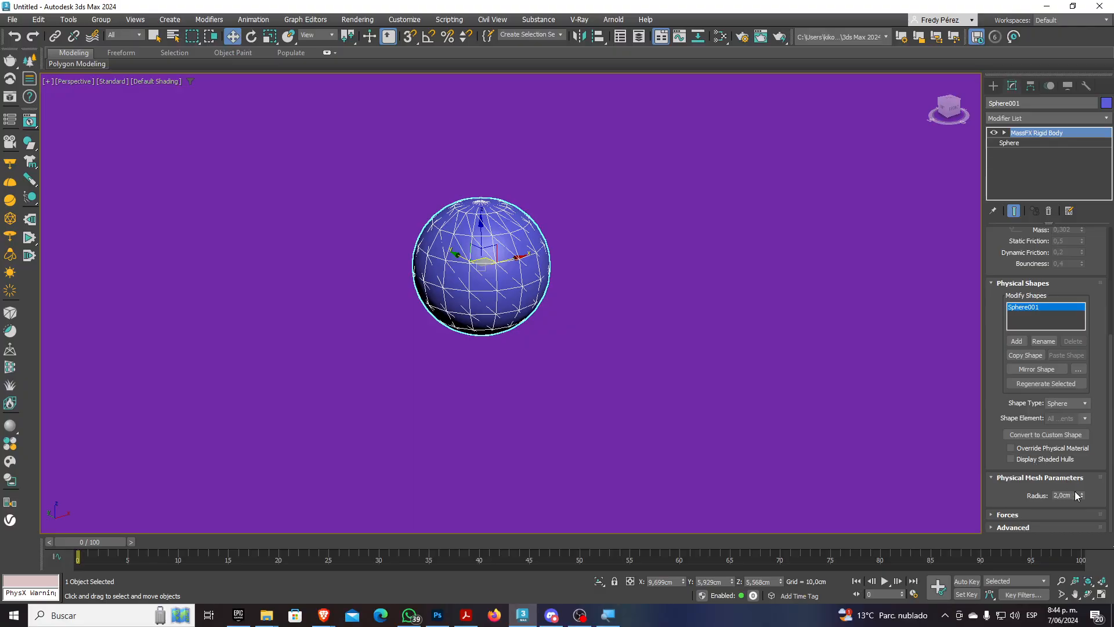
Enlarge the sphere's physical mesh slightly and set its radius to 2.1 cm
mouse_move(1082, 497)
left_mouse_down()
mouse_move(1081, 460)
mouse_move(1084, 488)
left_mouse_up()
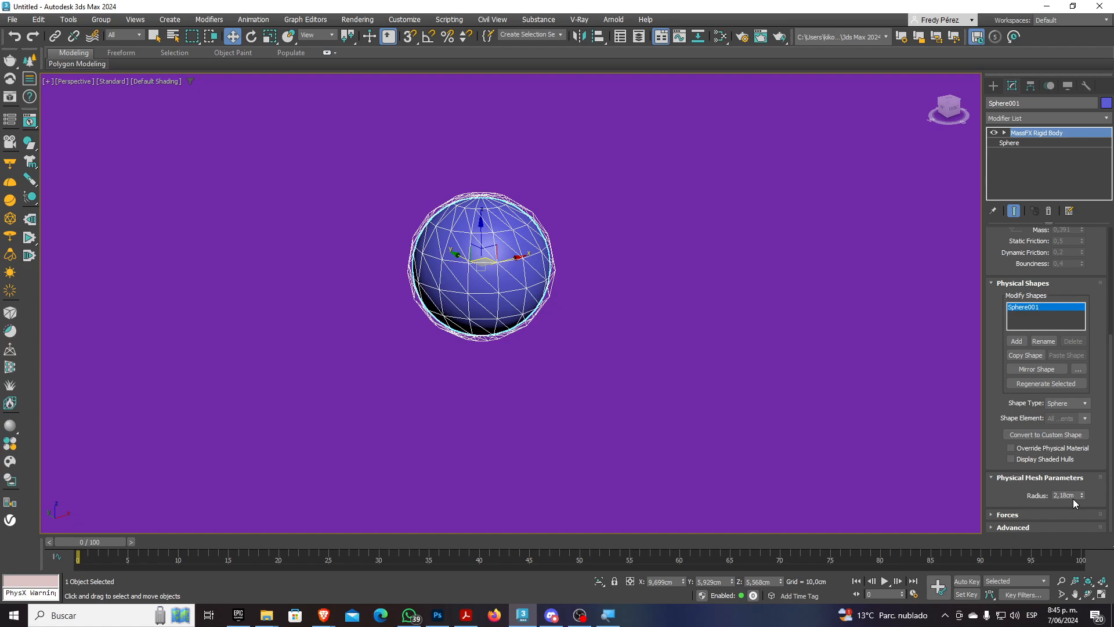
left_click(1064, 496)
key("BackSpace")
key("Return")
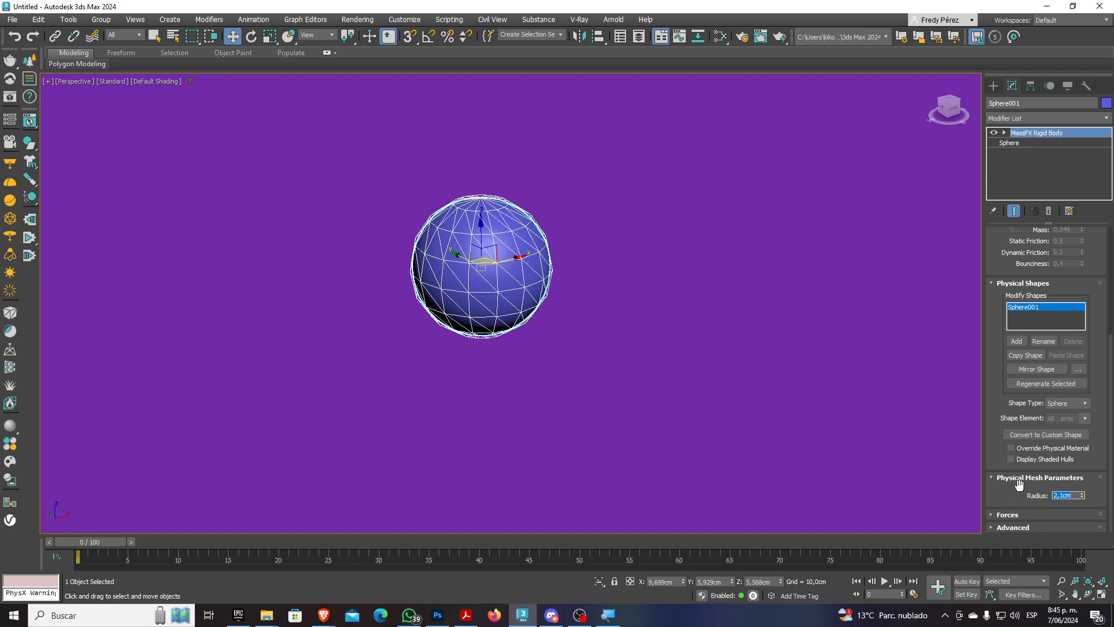
Check the rigid body's Forces settings, including world gravity and applied scene forces, and collapse them again
left_click(1018, 486)
left_click(1003, 515)
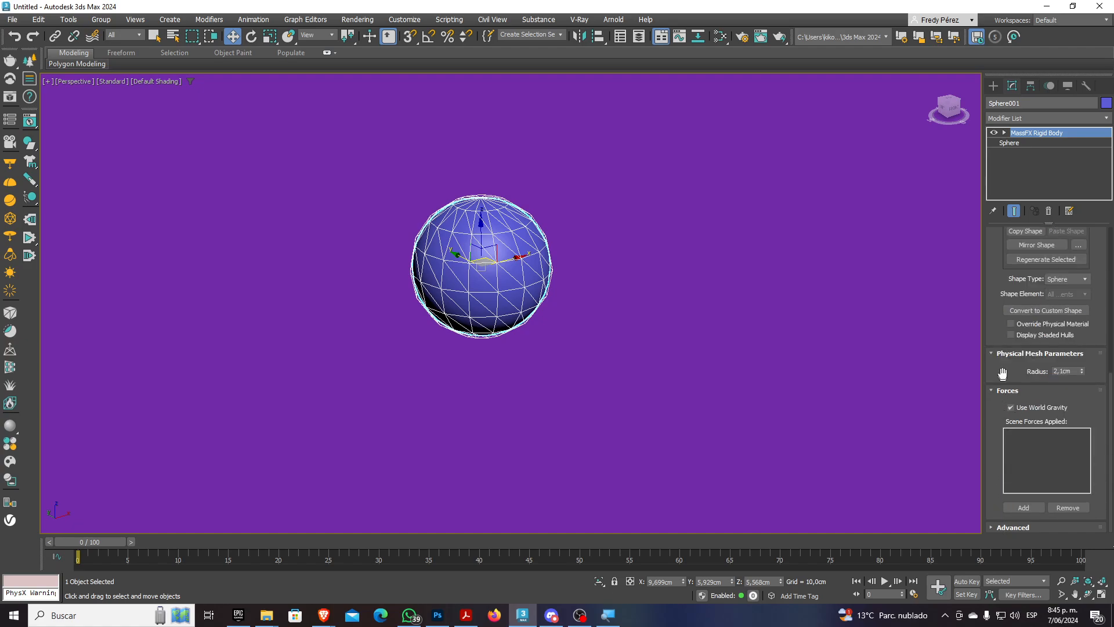
left_click(997, 393)
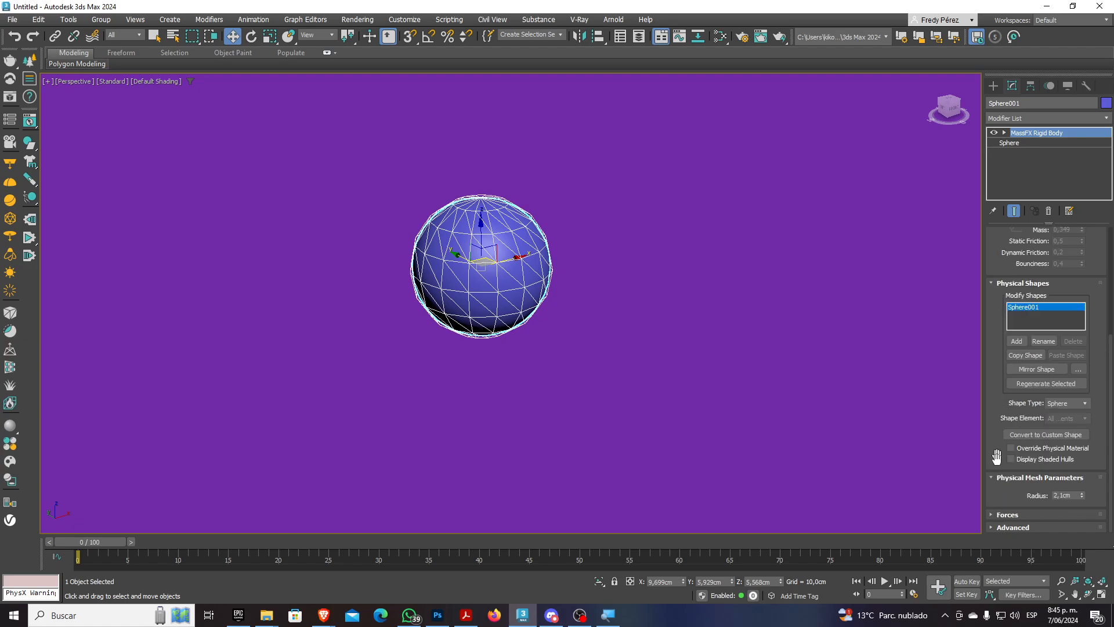
Check the rigid body's Advanced settings, including contact shell, initial velocity and initial spin, and collapse them again
left_click(1007, 524)
scroll(1003, 356, "up", 3)
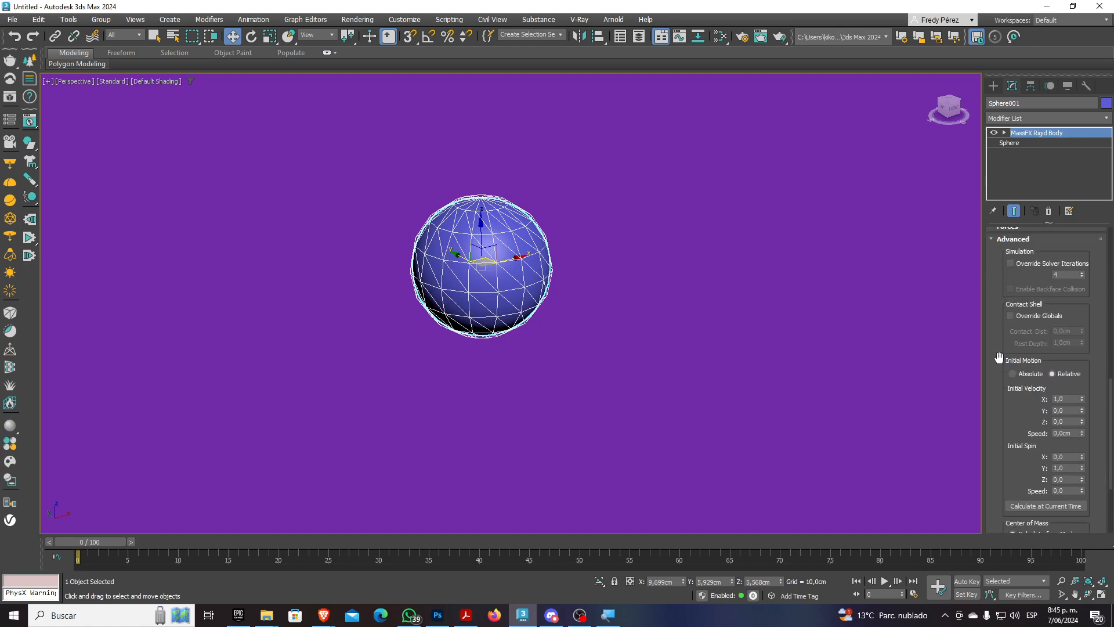
scroll(1009, 354, "up", 1)
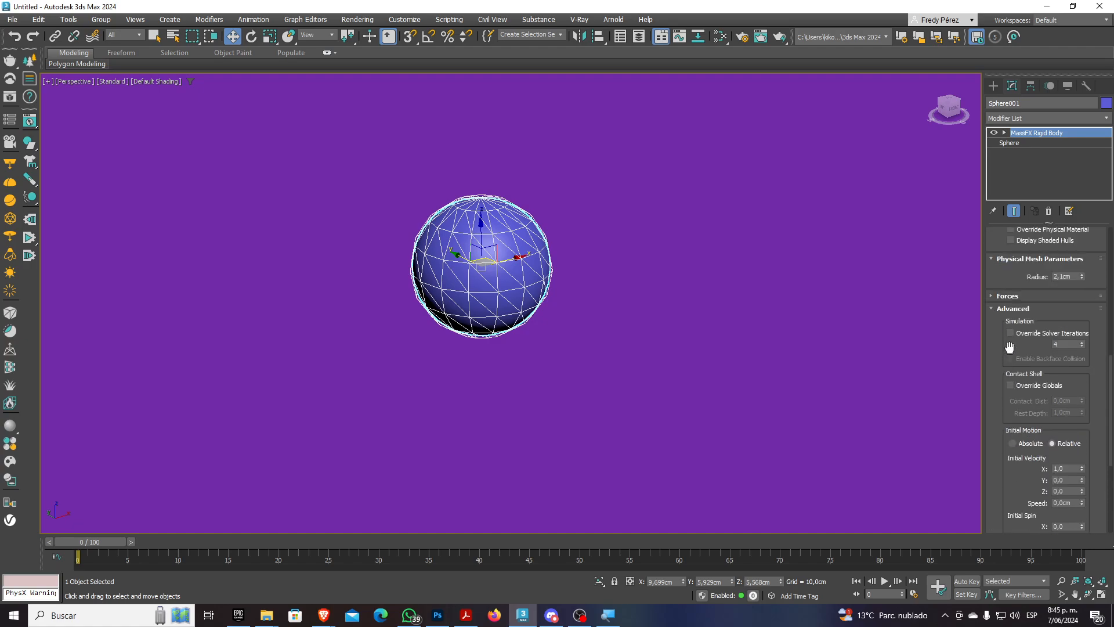
left_click(998, 310)
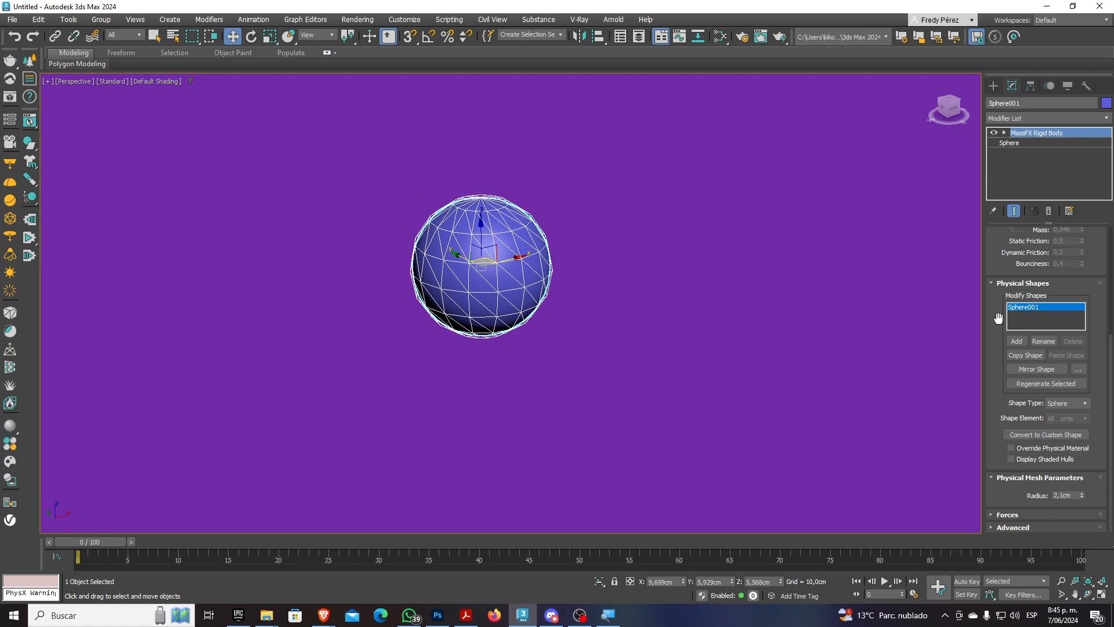
Review the sphere's rigid body properties, physical material and physical shape settings
left_click_drag(998, 318, 998, 373)
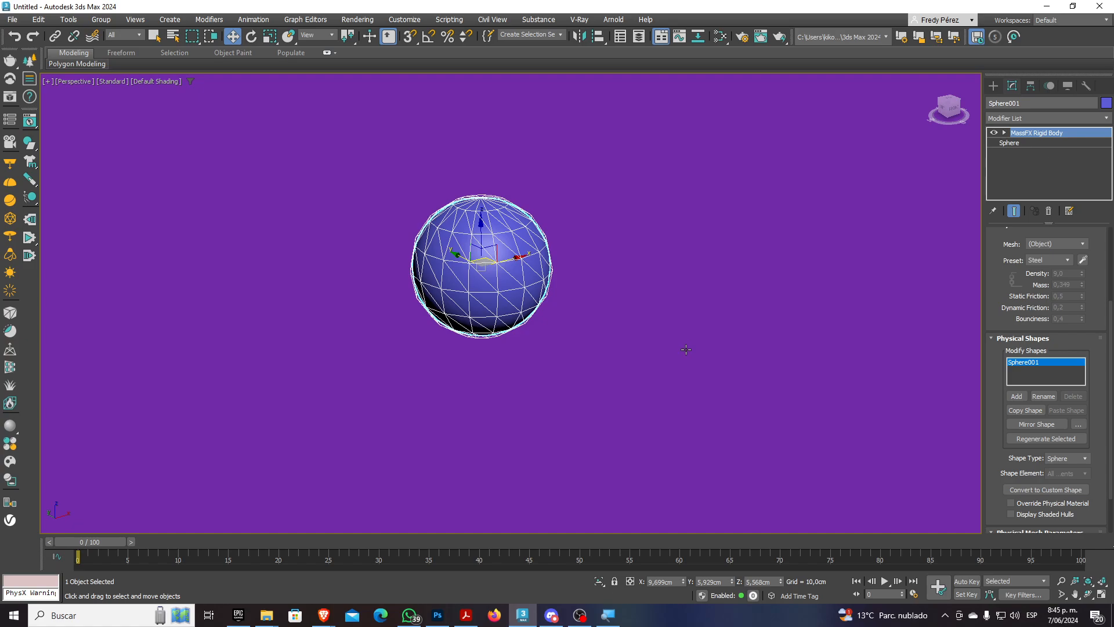
scroll(683, 353, "down", 5)
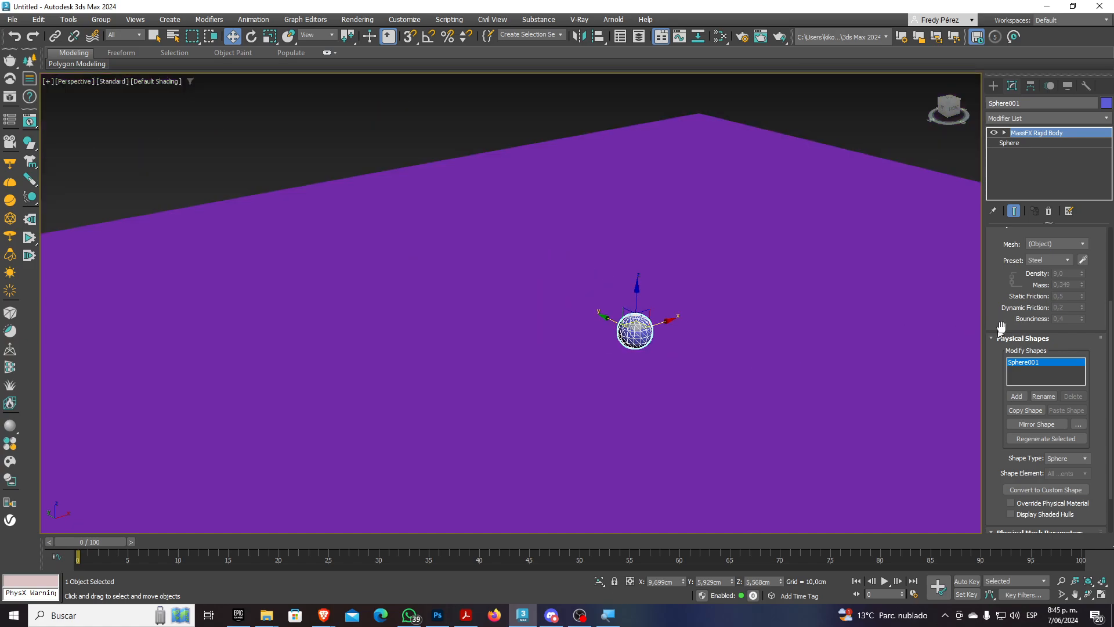
left_click_drag(1009, 273, 1001, 415)
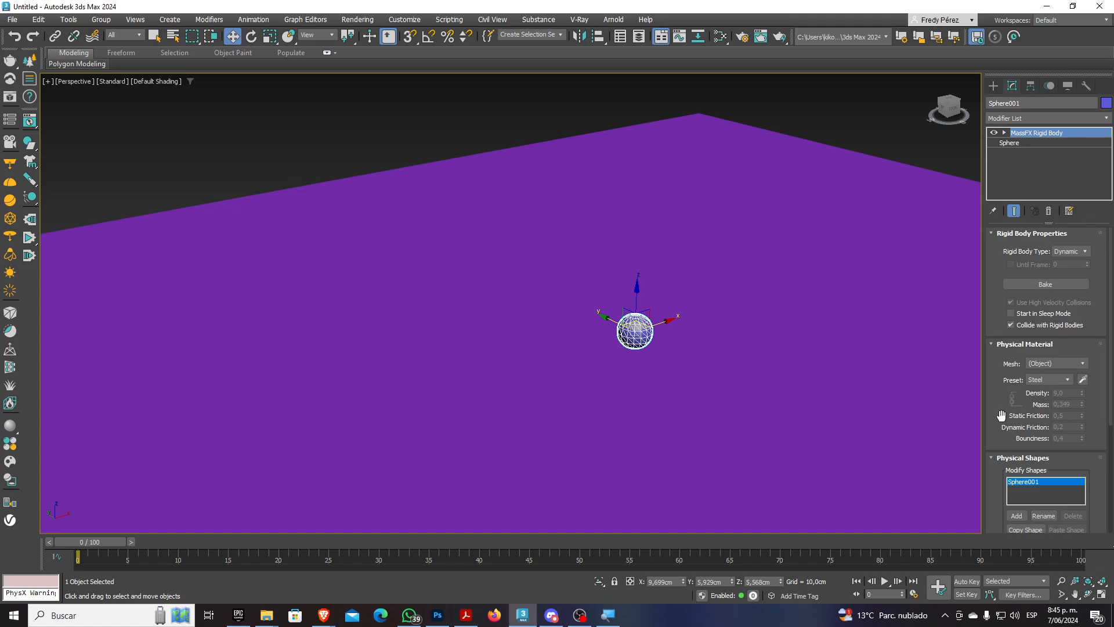
left_click_drag(1001, 416, 1001, 307)
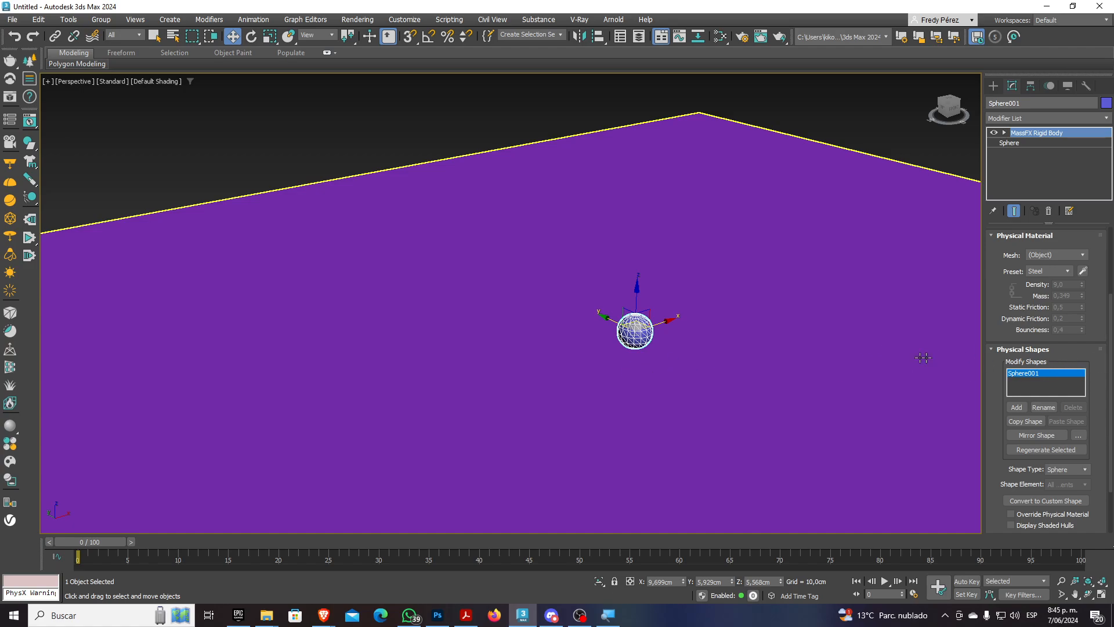
Clone the sphere along the X axis in the top view as three instances
key("t")
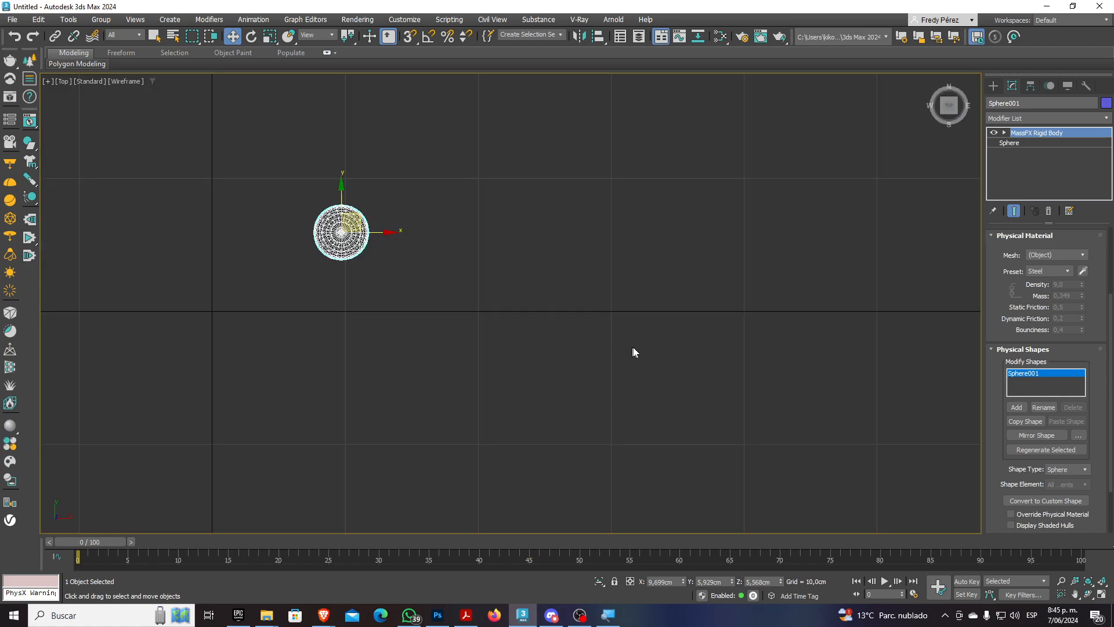
scroll(593, 336, "down", 4)
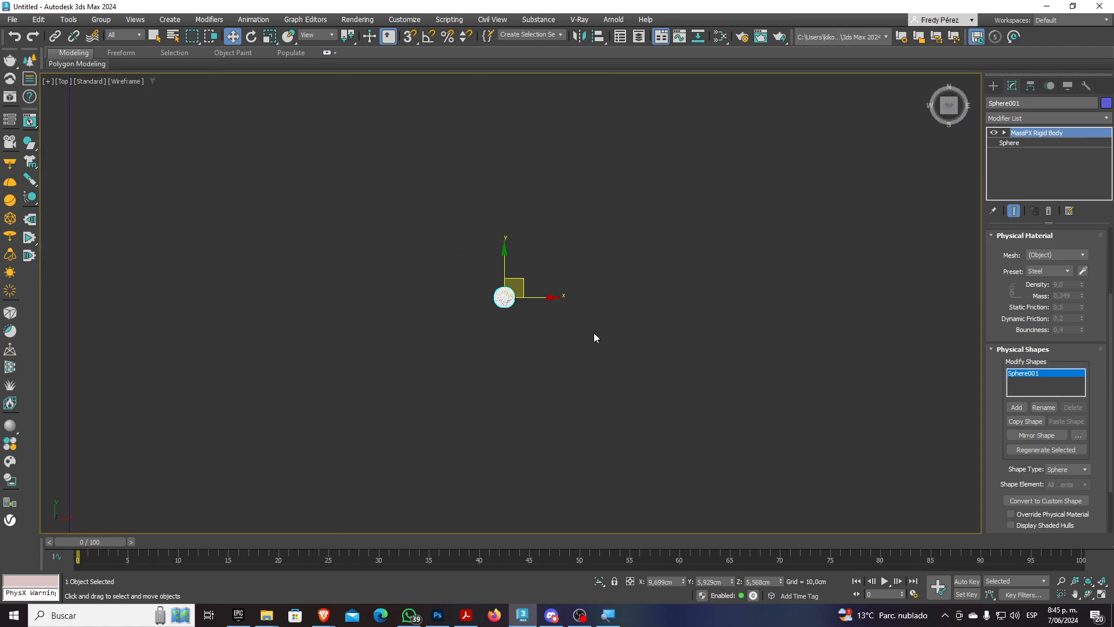
mouse_move(534, 297)
left_mouse_down()
mouse_move(563, 297)
mouse_move(518, 297)
mouse_move(549, 298)
left_mouse_up()
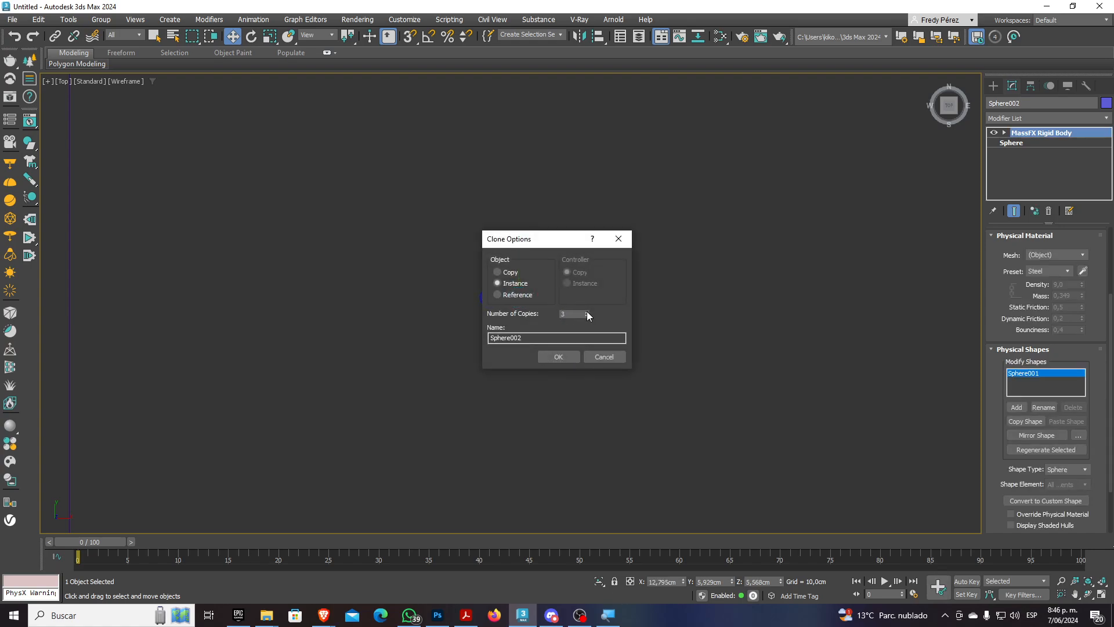
left_click(558, 357)
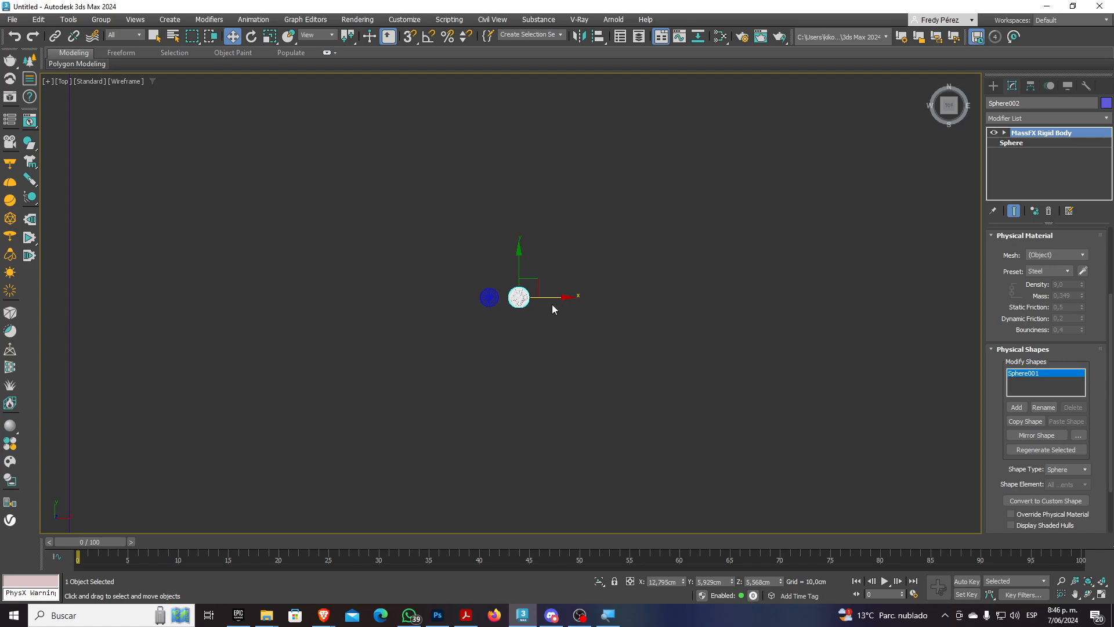
Move the third and fourth spheres behind the first two in the top view, forming a compact, slightly irregular group of four
left_click_drag(598, 284, 525, 244)
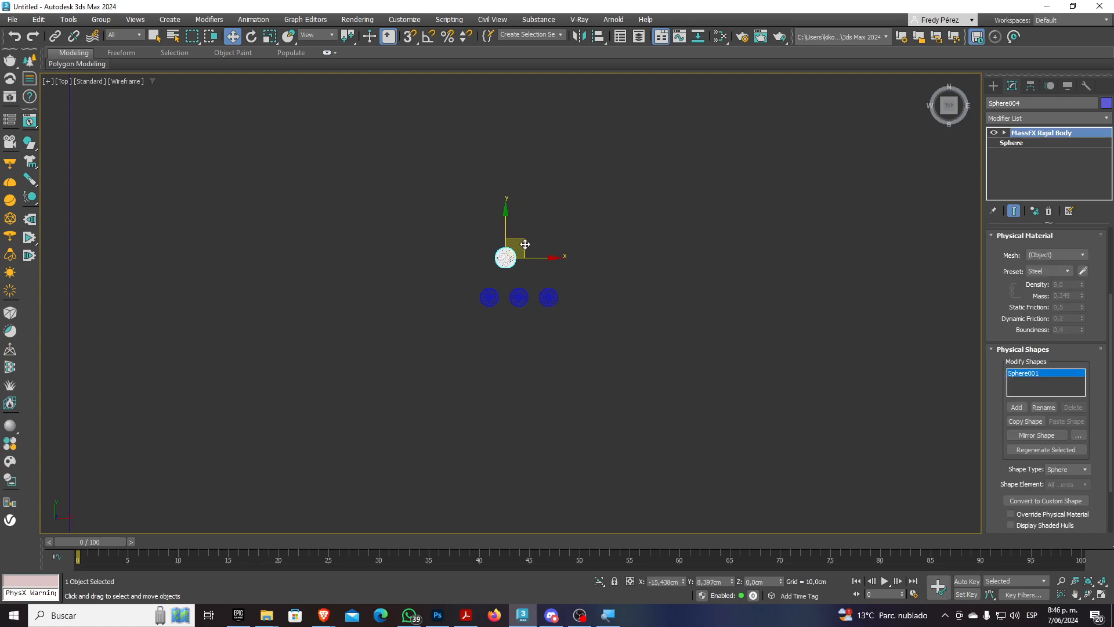
left_click_drag(553, 293, 528, 270)
left_click(507, 257)
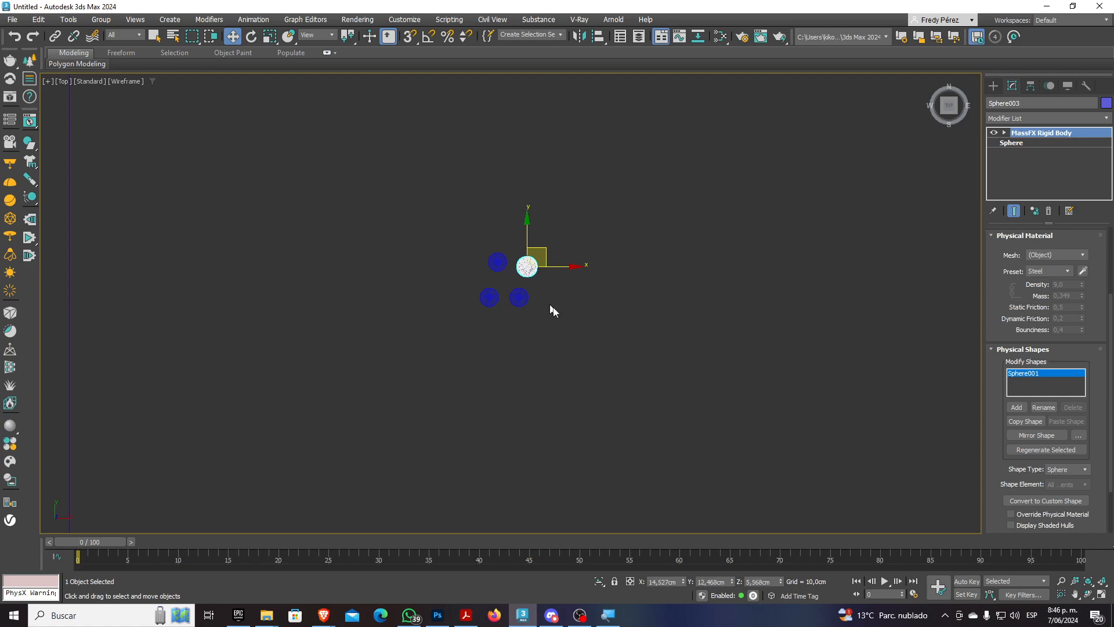
left_click(557, 311)
Clone all four spheres straight upward in the front view as seven sets of instances, stacking a column above the plane
key("f")
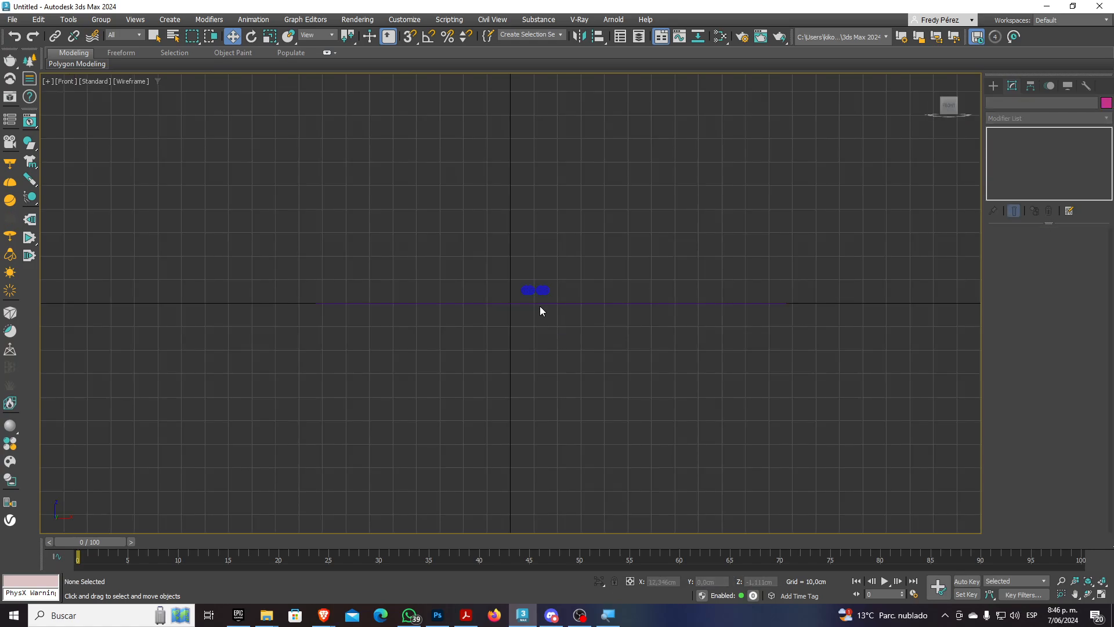
key("g")
scroll(539, 280, "up", 4)
left_click_drag(487, 268, 580, 319)
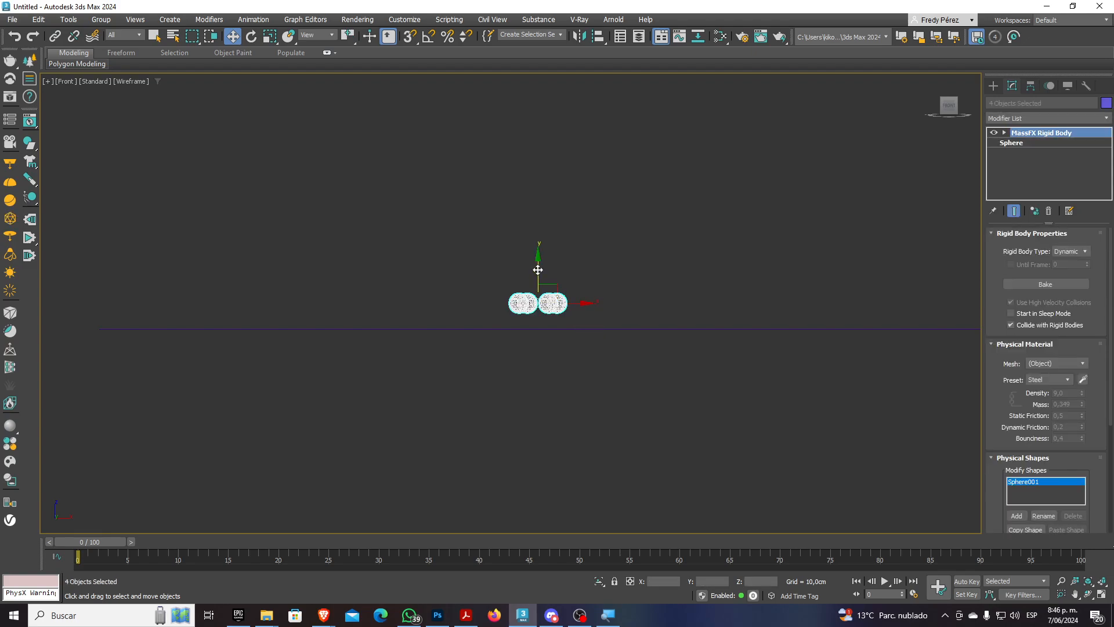
left_click_drag(538, 270, 539, 223, "shift")
left_click(515, 283)
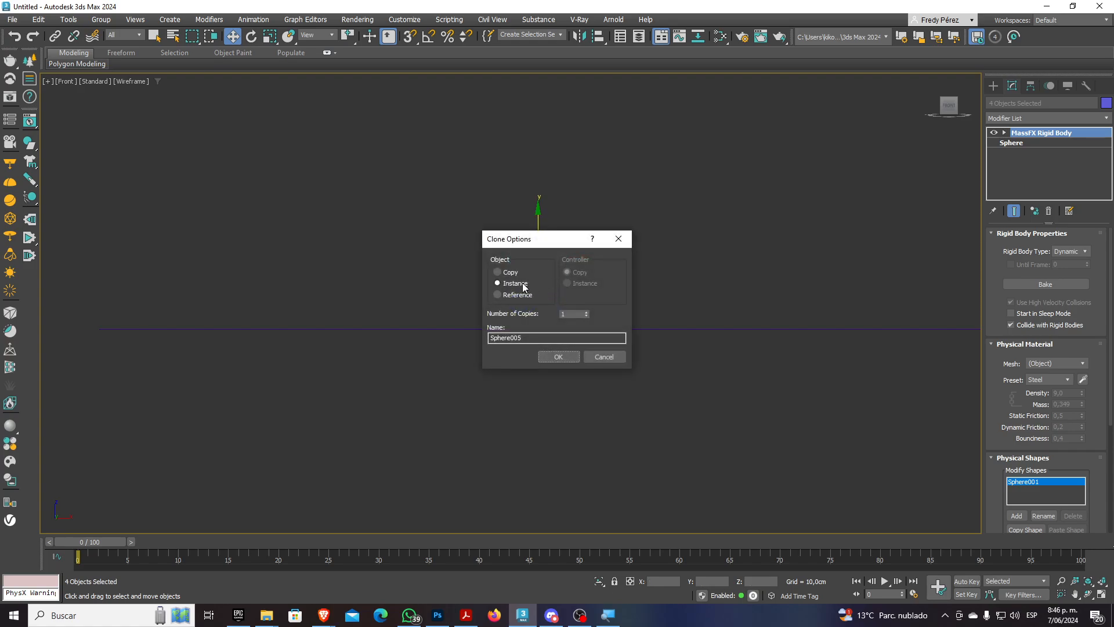
left_click(578, 313)
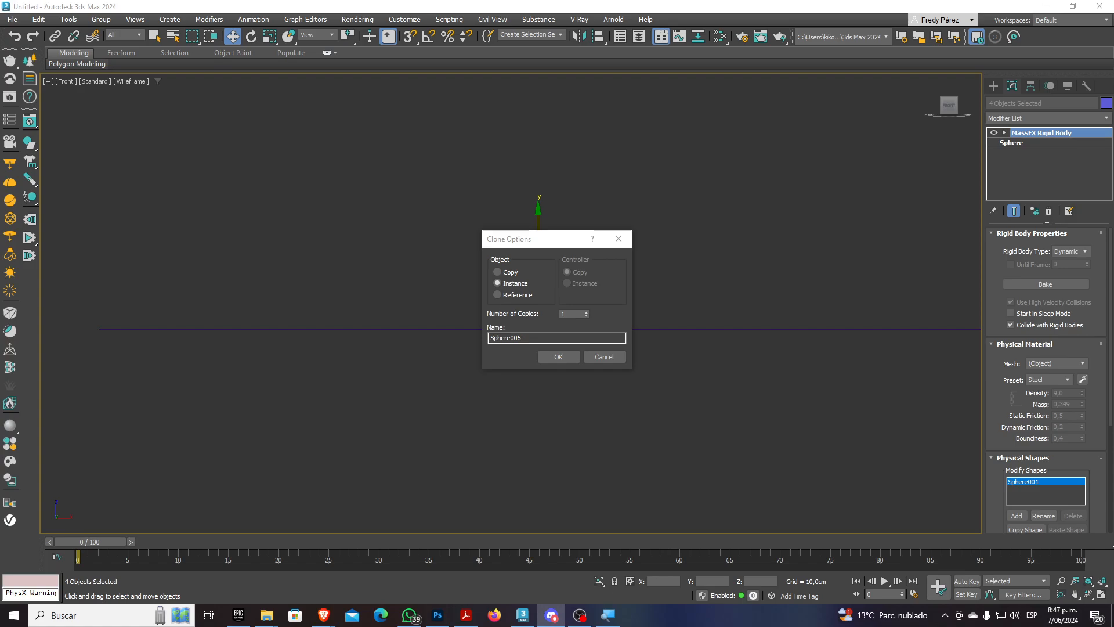
left_click(571, 314)
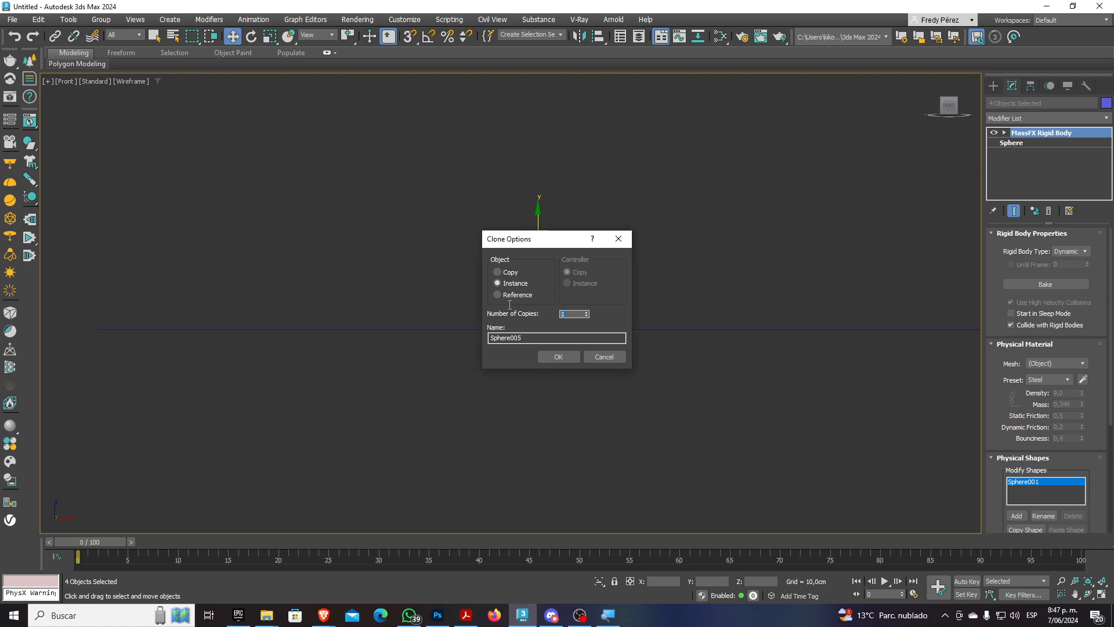
left_click(566, 357)
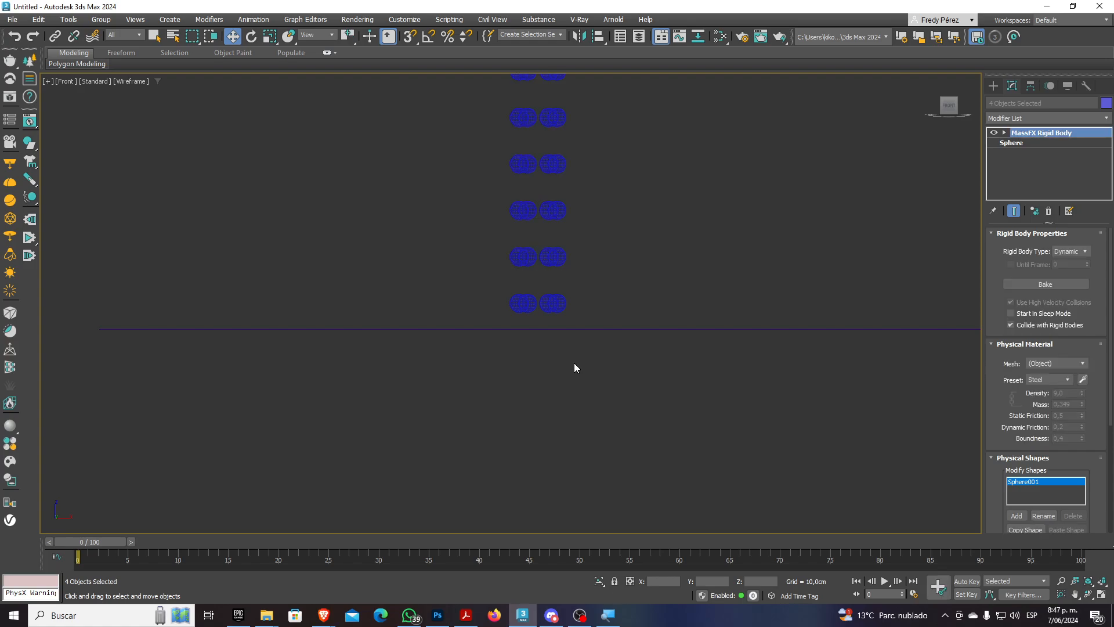
scroll(573, 364, "down", 3)
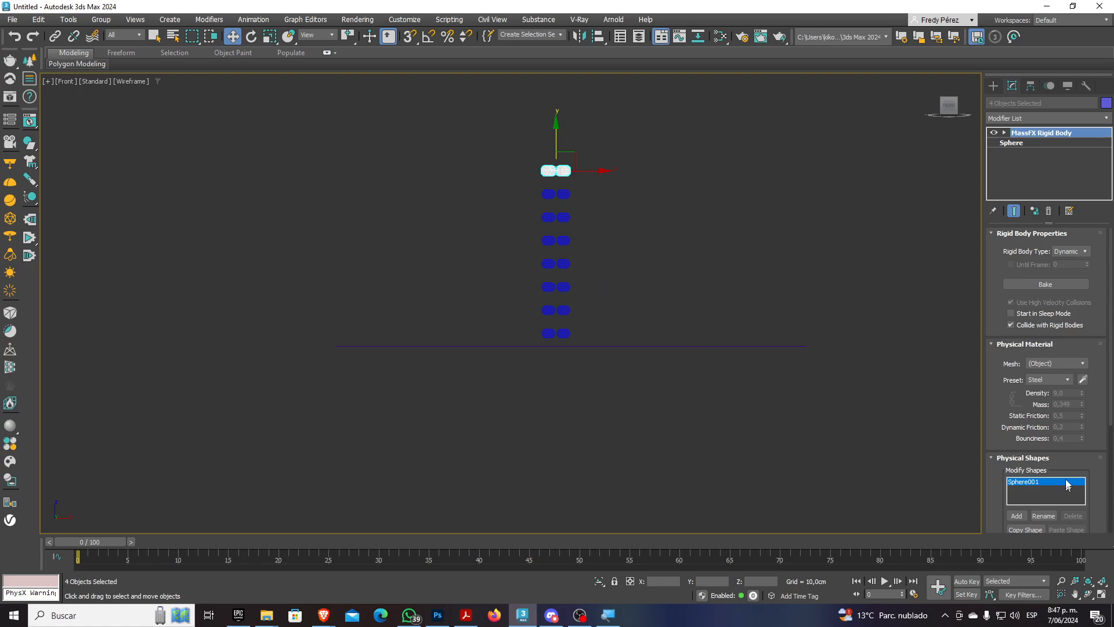
Rotate the topmost layer of four spheres about the vertical axis in the perspective view
left_click(1102, 593)
scroll(843, 459, "down", 4)
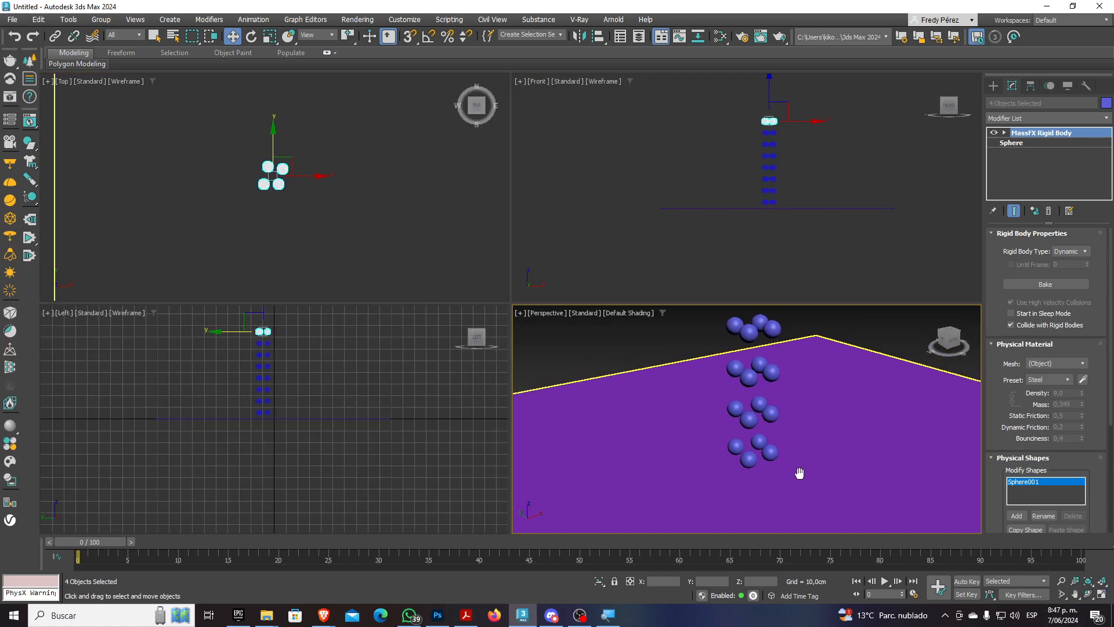
left_click(1101, 593)
scroll(830, 461, "down", 4)
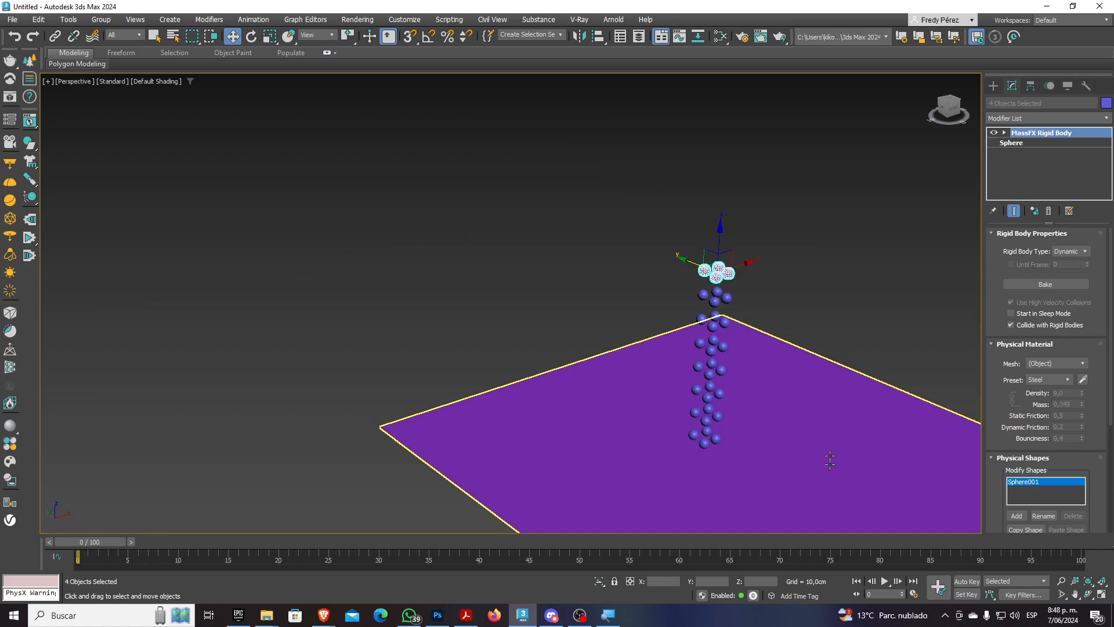
scroll(726, 300, "up", 3)
key("e")
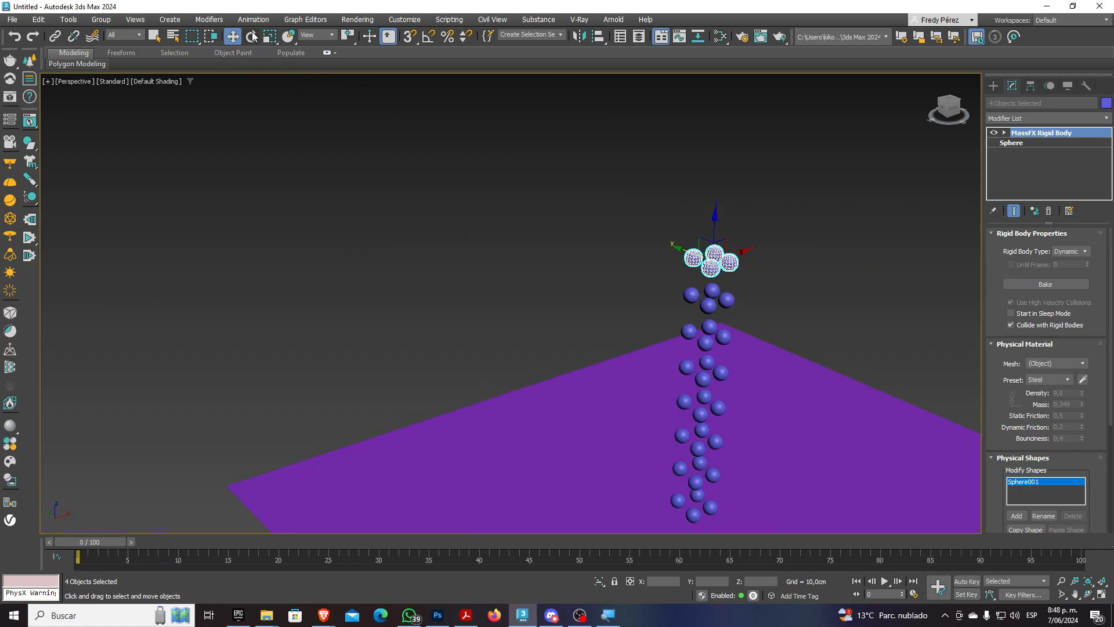
left_click_drag(688, 269, 738, 280)
middle_click_drag(761, 313, 759, 303)
scroll(764, 300, "down", 2)
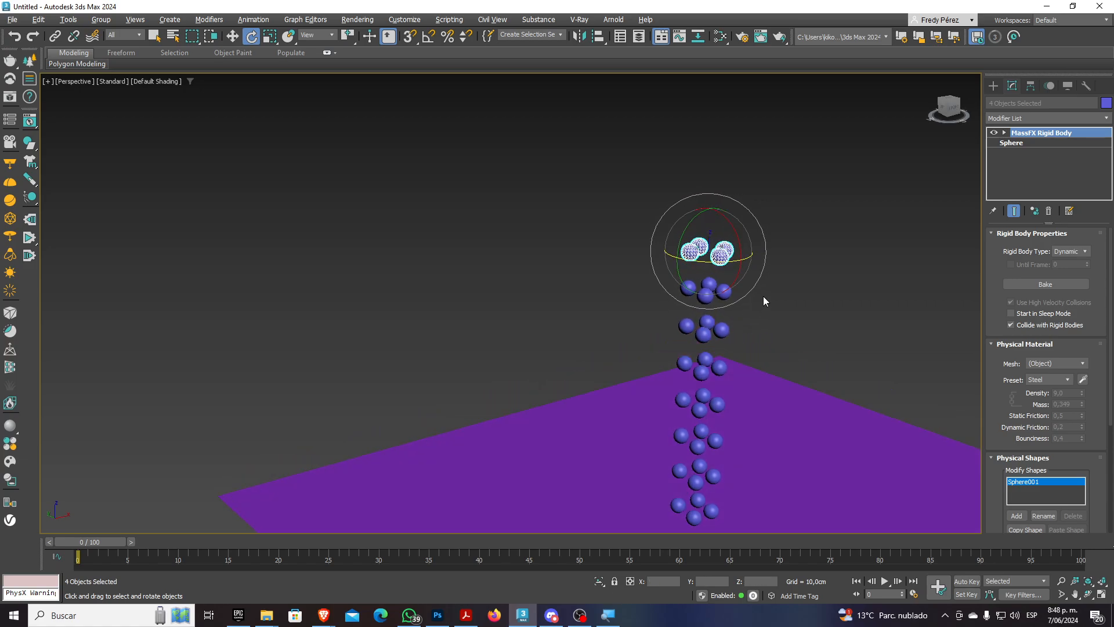
Rotate the second and third sphere layers from the top by different angles about the vertical axis
scroll(759, 285, "up", 4)
left_click(740, 267)
left_click_drag(755, 260, 597, 371)
left_click(751, 354)
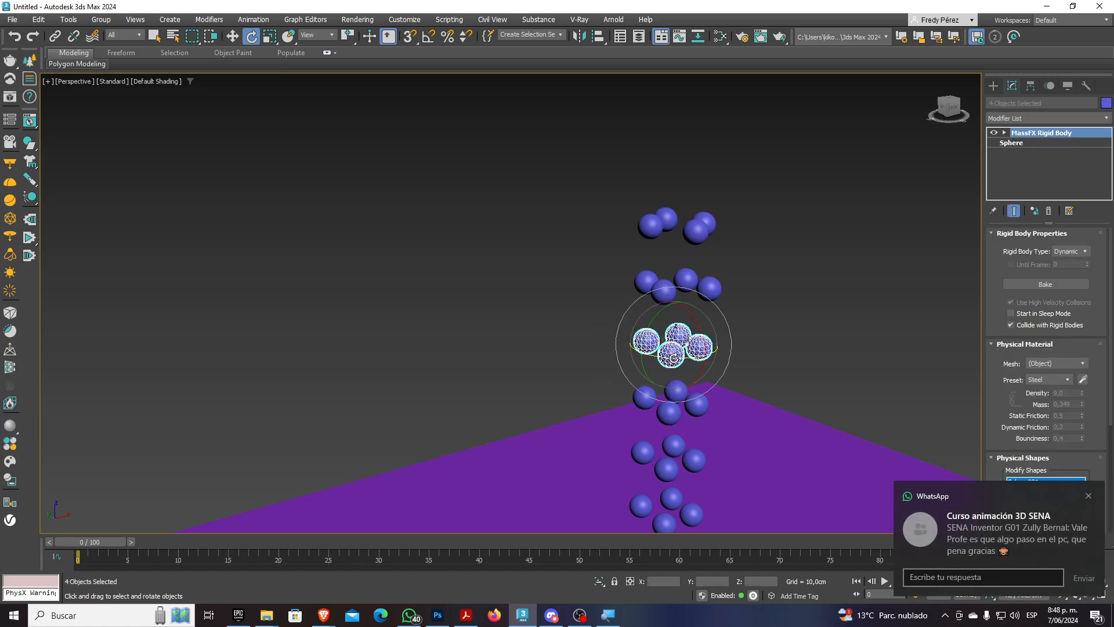
left_click_drag(675, 356, 707, 354)
scroll(719, 374, "up", 1)
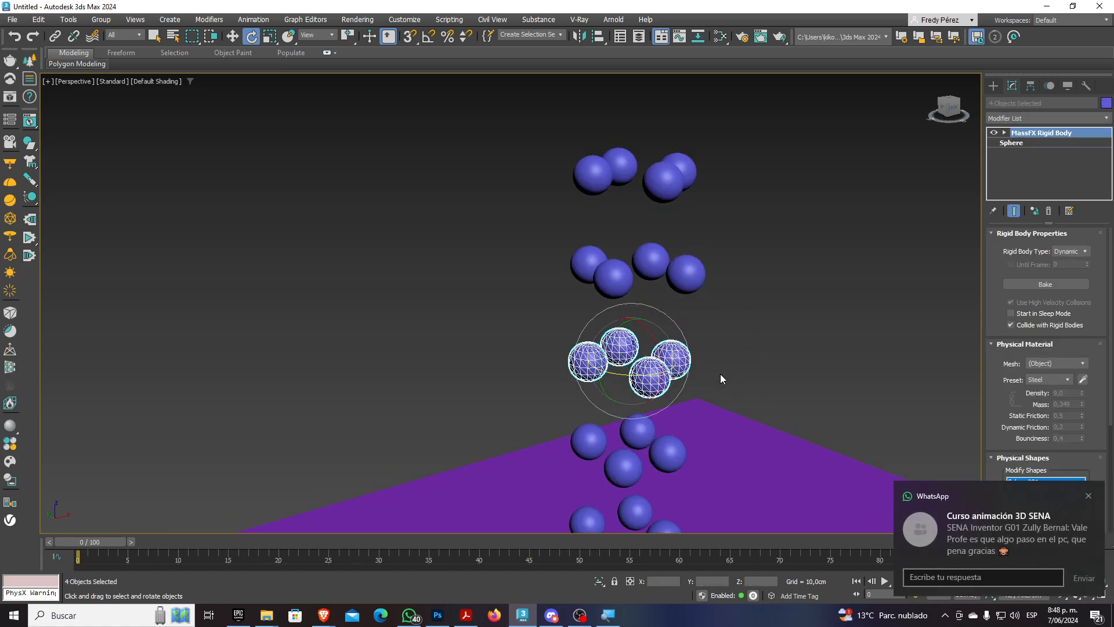
scroll(719, 374, "down", 4)
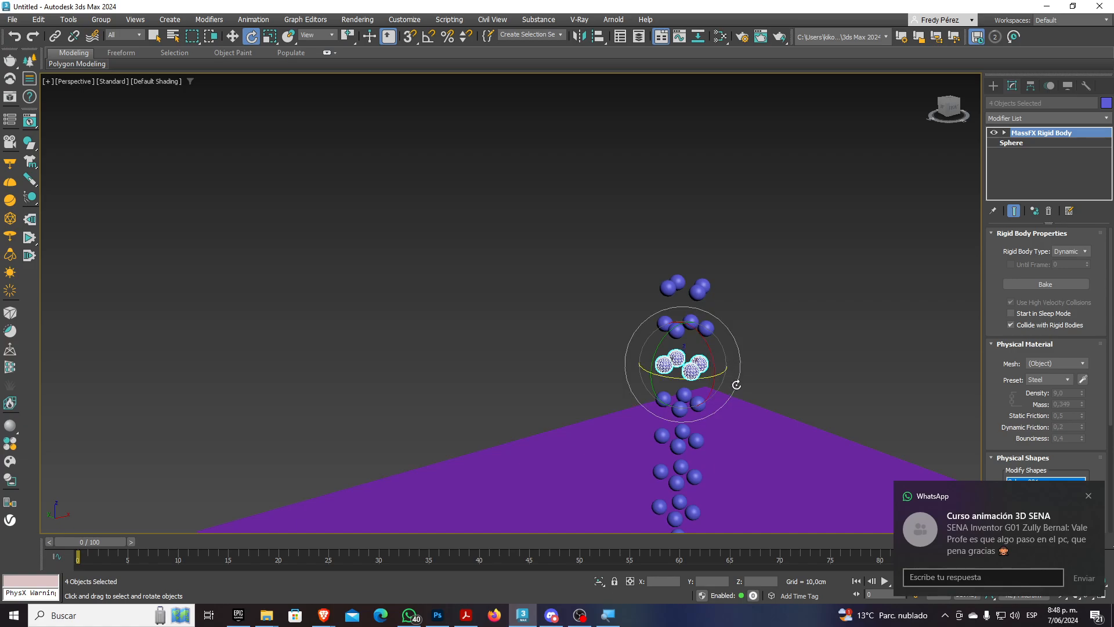
Rotate the lower sphere layers one by one by varying angles to make the column irregular, and clear the selection
middle_click_drag(719, 378, 694, 296, "alt")
left_click_drag(711, 272, 540, 408)
left_click(694, 318)
left_click(709, 361)
left_click(722, 401)
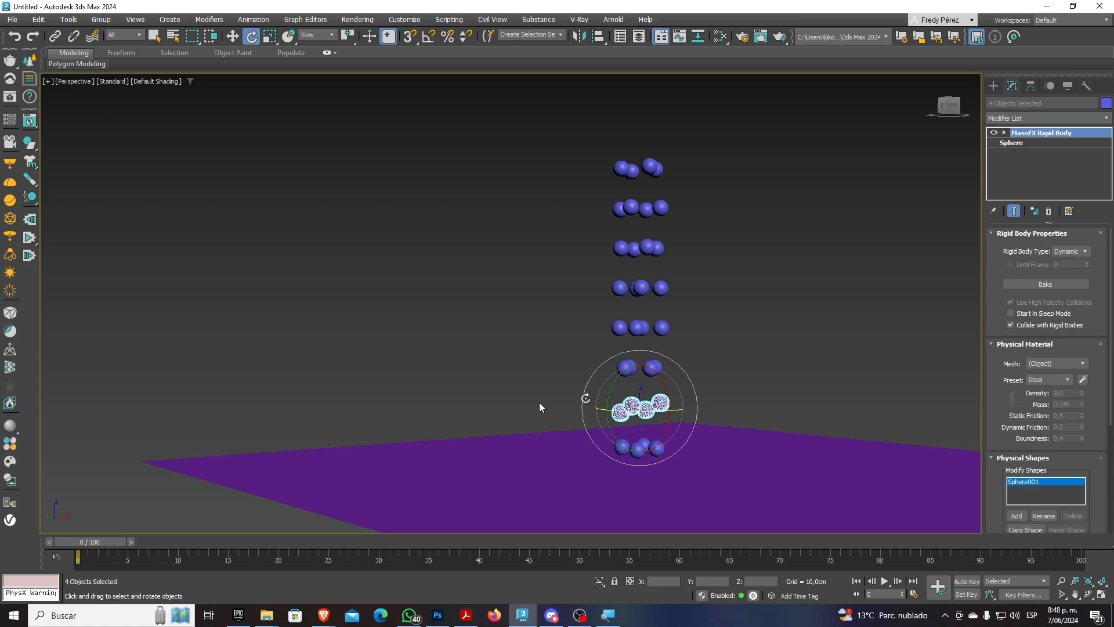
left_click(829, 363)
Open the MassFX Tools world parameters and place the window clear of the sphere column
middle_click_drag(771, 368, 642, 360, "alt")
scroll(575, 352, "down", 2)
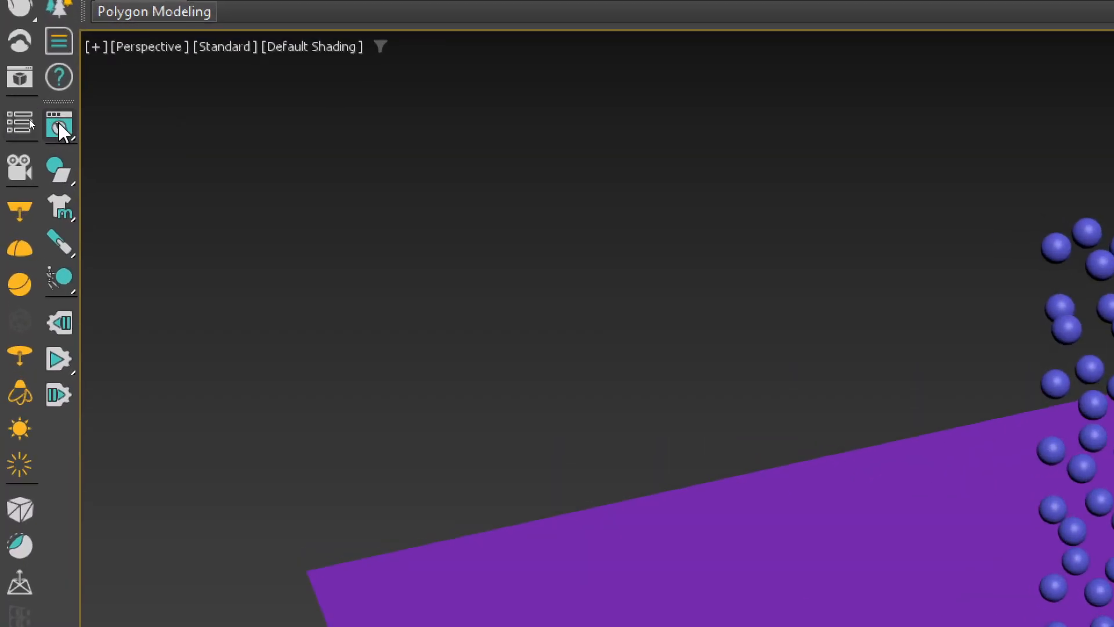
left_click(58, 123)
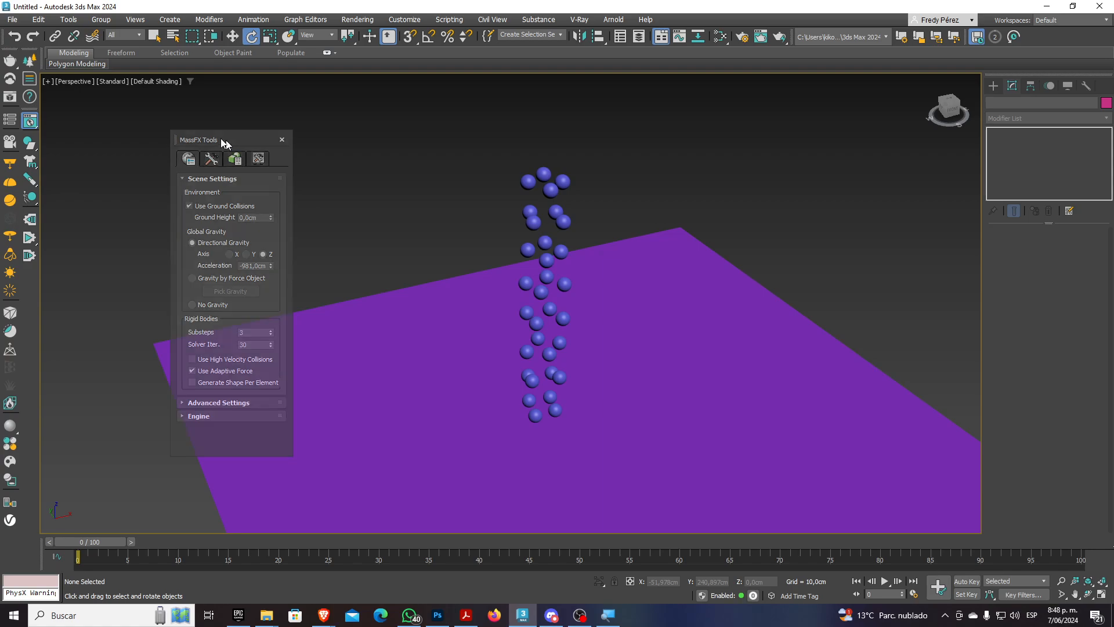
mouse_move(224, 142)
left_mouse_down()
mouse_move(230, 123)
mouse_move(209, 139)
left_mouse_up()
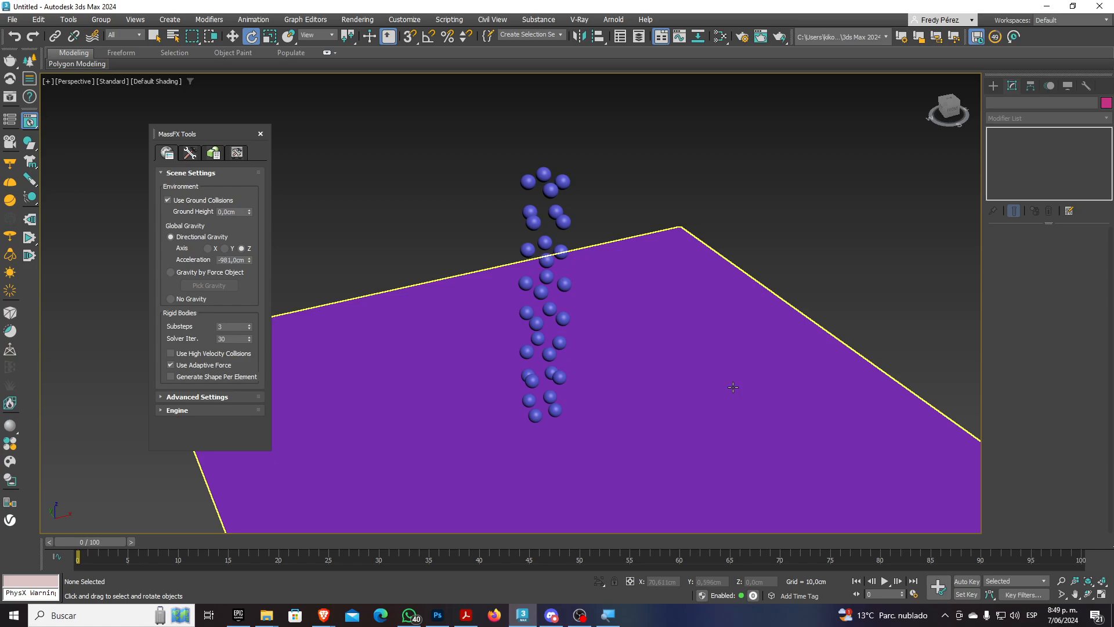
Change the ground plane's object color to teal
left_click(735, 388)
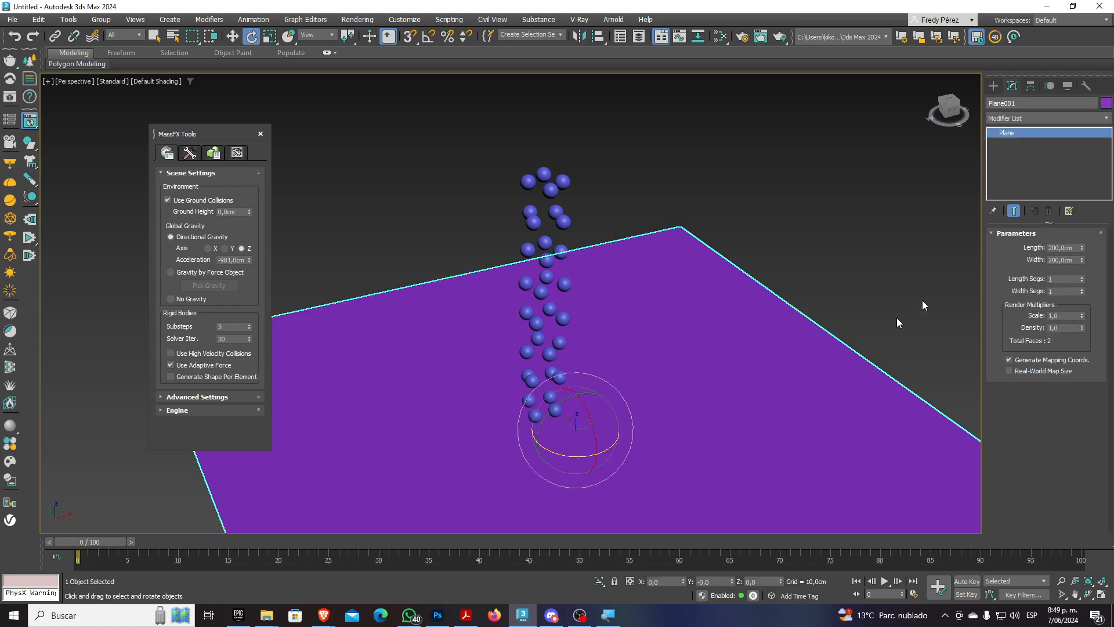
left_click(1107, 102)
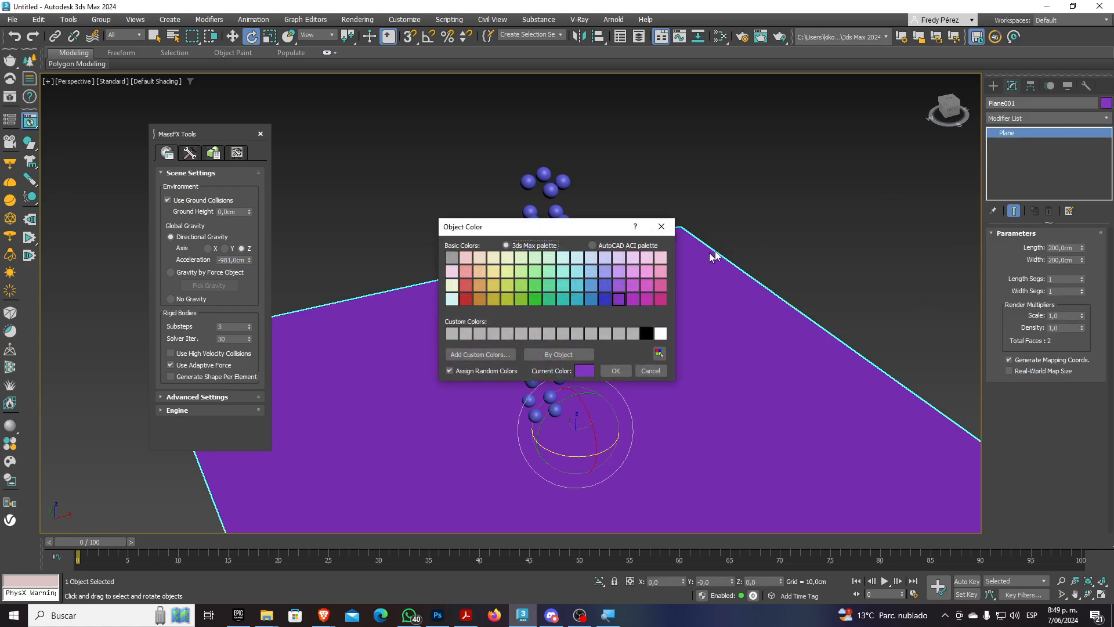
left_click(564, 301)
left_click(615, 370)
middle_click_drag(653, 346, 611, 273)
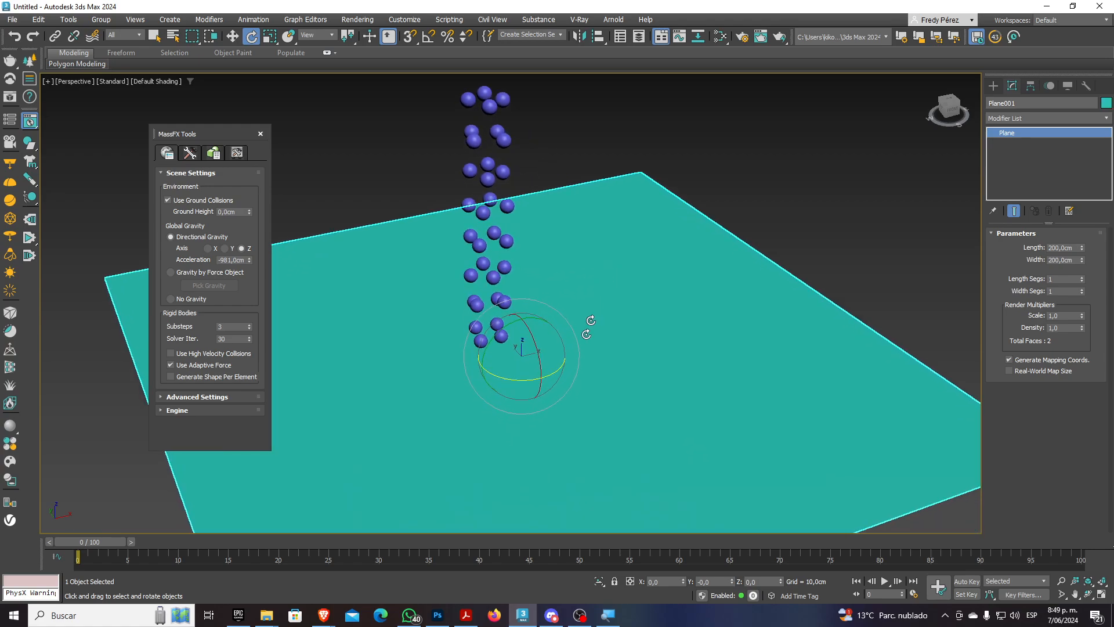
middle_click_drag(603, 362, 625, 356, "alt")
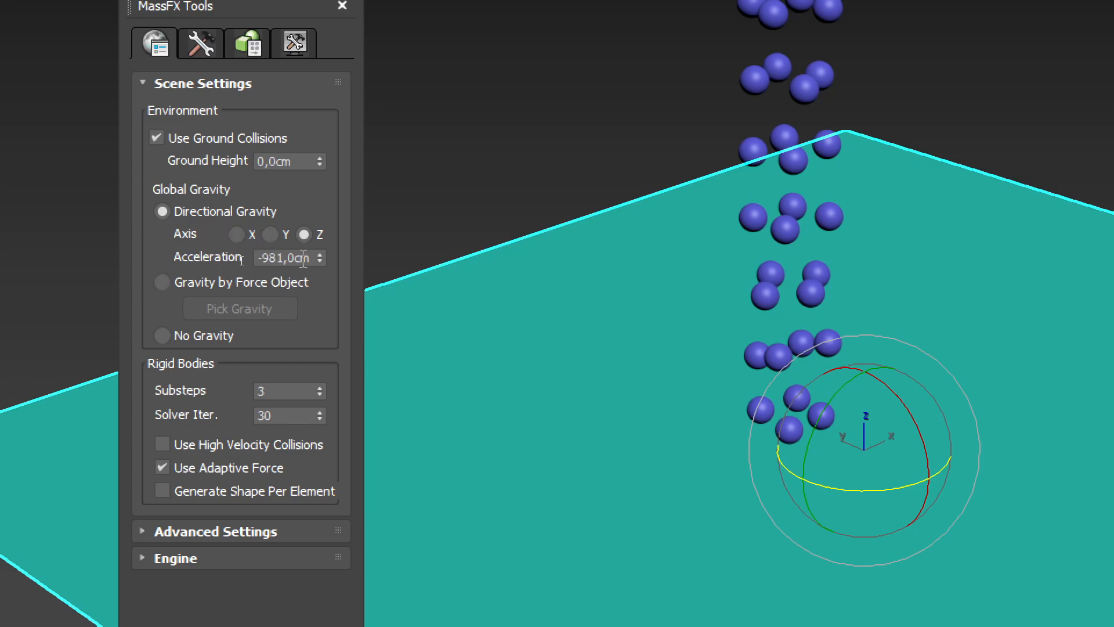
Review the world gravity acceleration and solver iterations, and look over the MassFX simulation tools and multi-object editor
left_click_drag(310, 257, 212, 254)
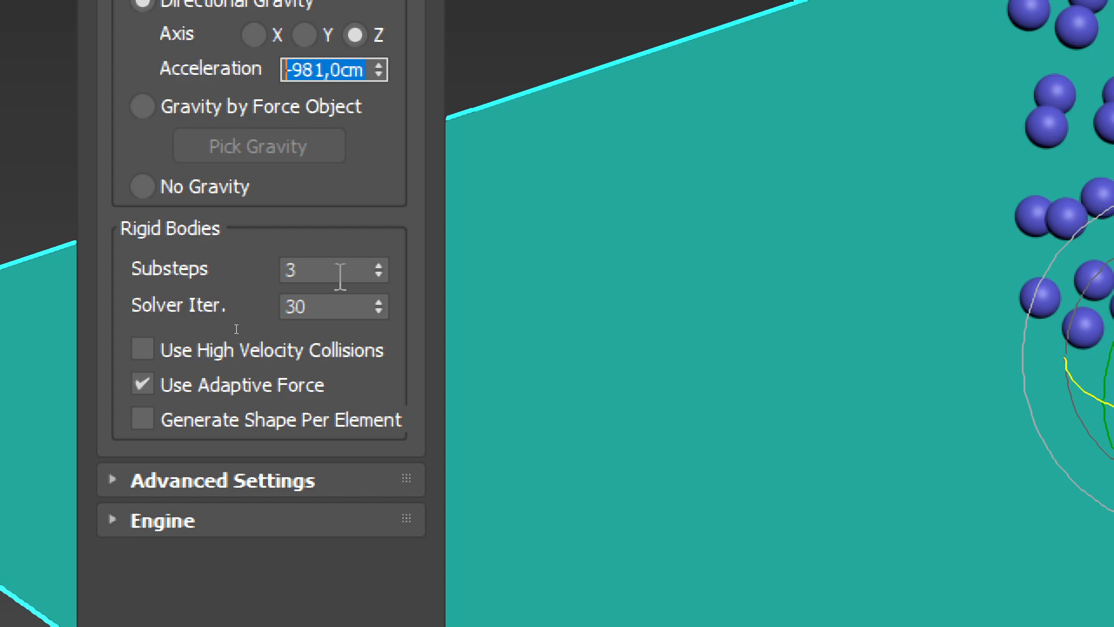
left_click(340, 307)
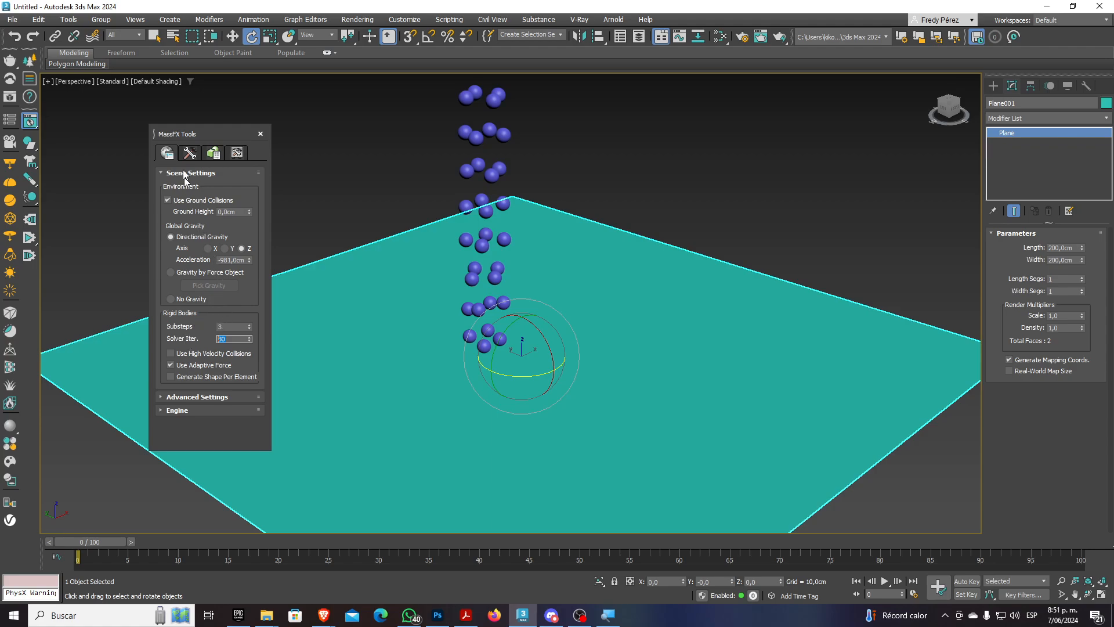
left_click(189, 155)
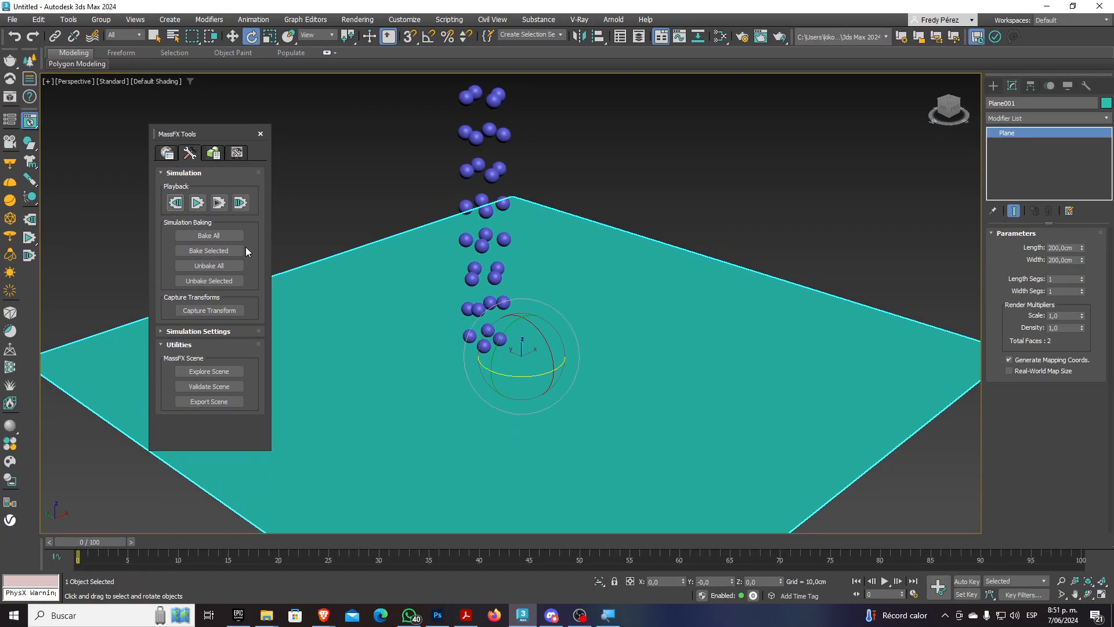
left_click(213, 153)
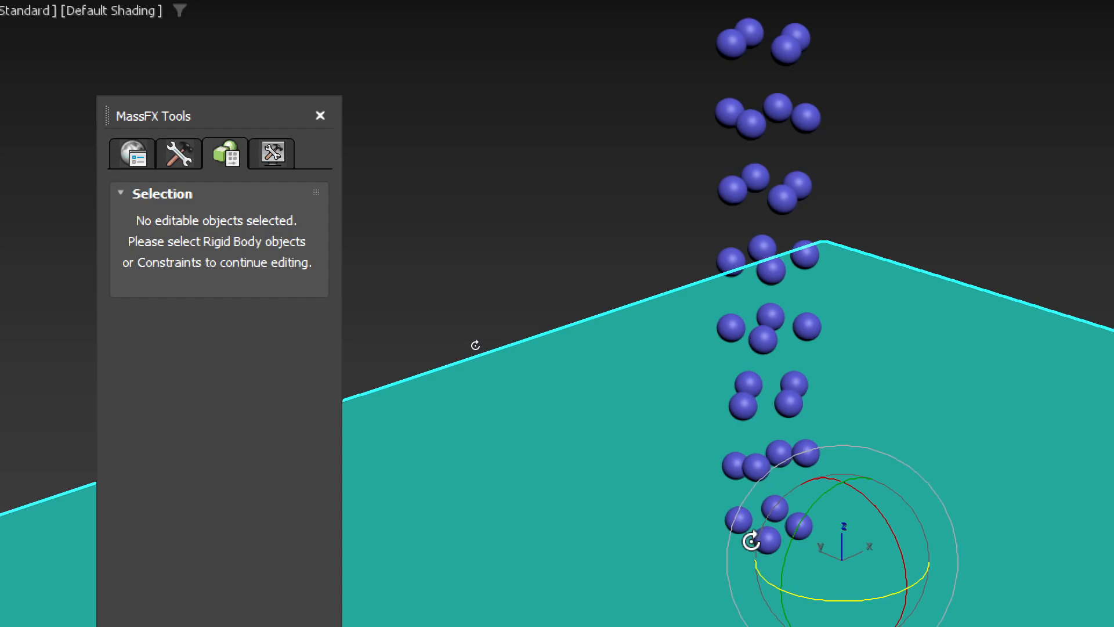
right_click(736, 516)
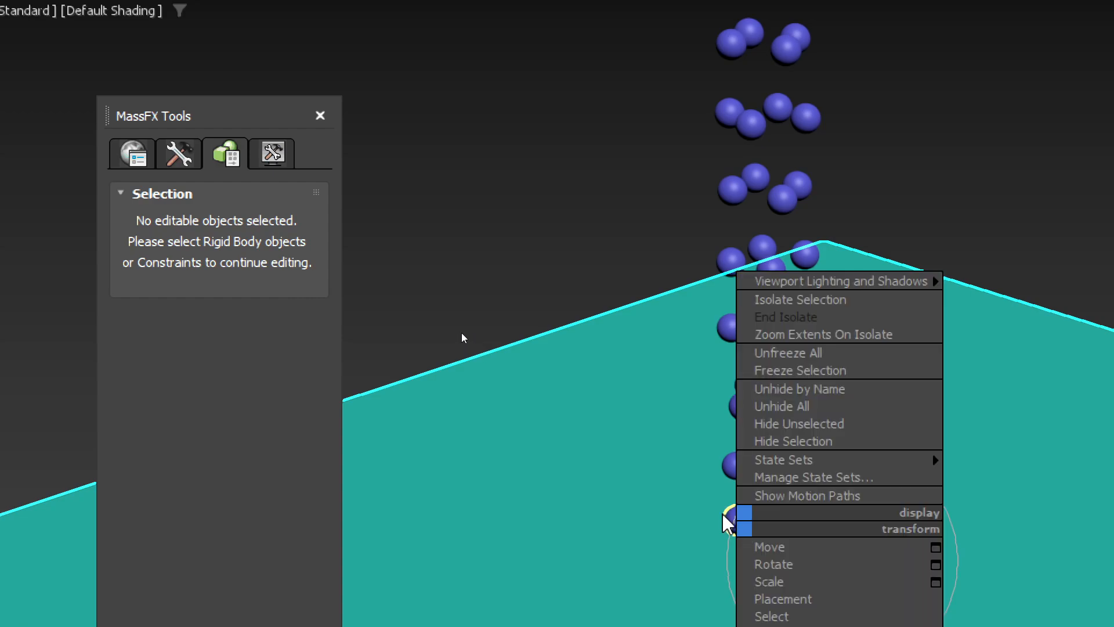
key("Escape")
right_click(735, 519)
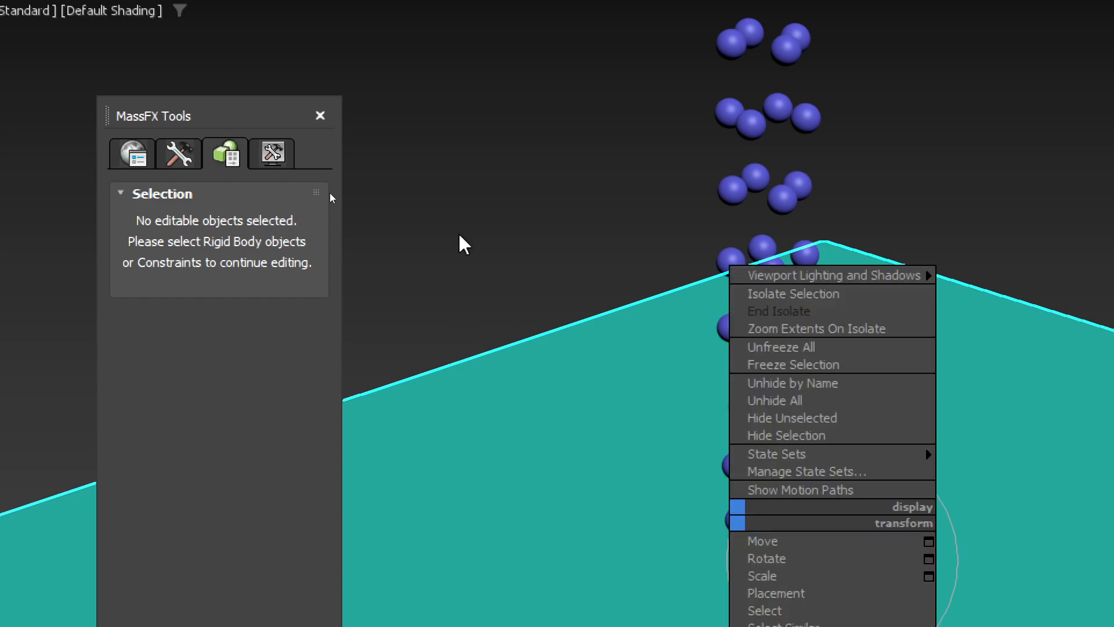
left_click(458, 235)
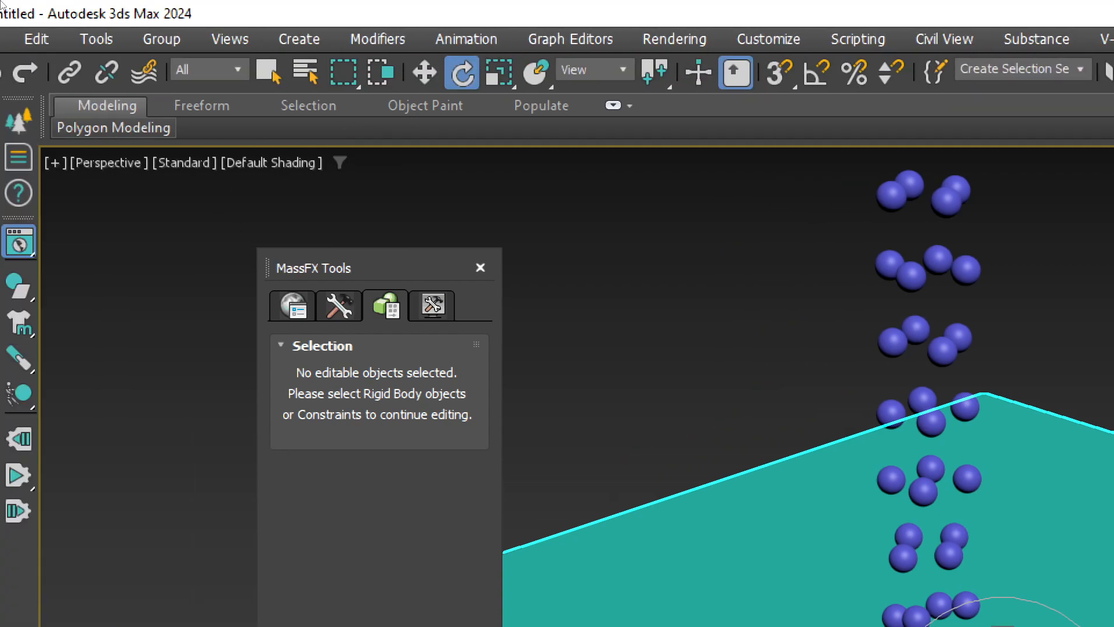
Select one sphere in the column's lowest layer and change its physical mesh type to Box
left_click(310, 72)
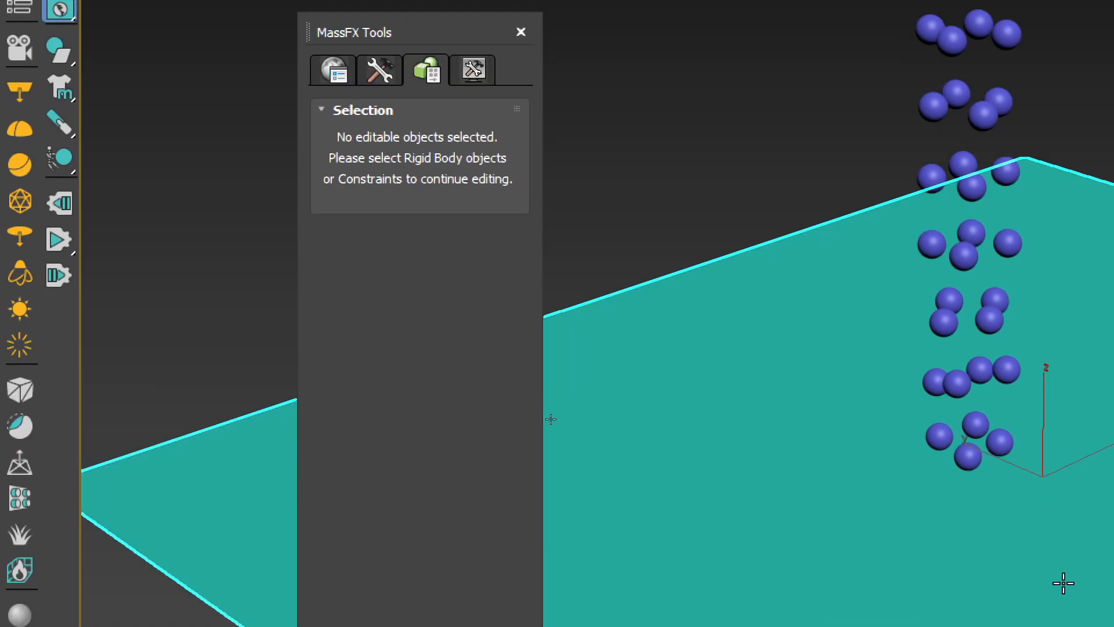
left_click(941, 408)
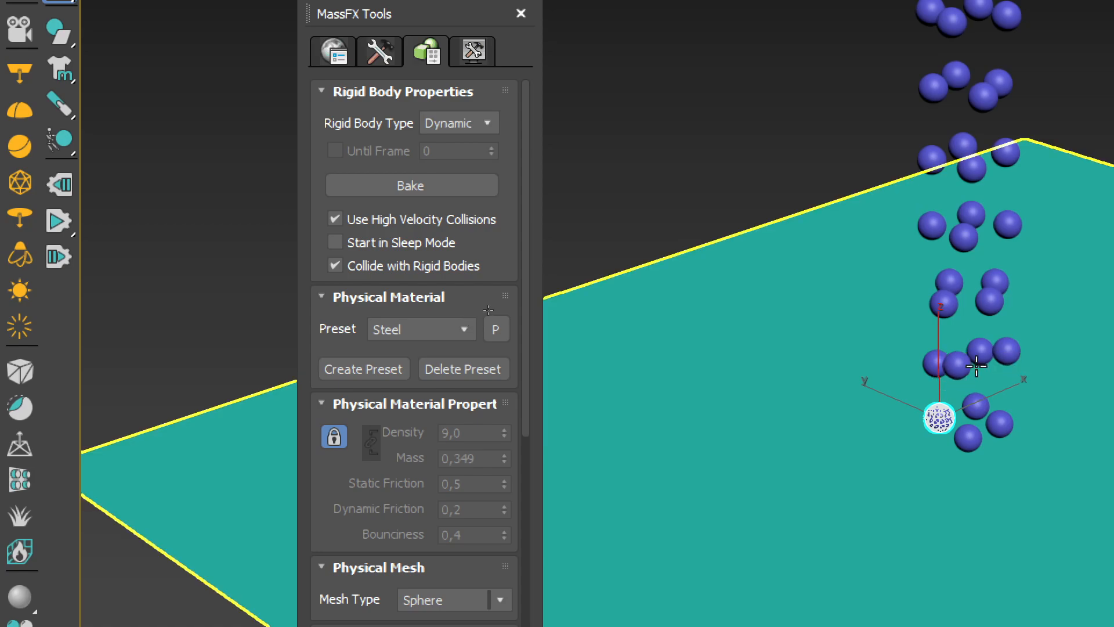
left_click_drag(530, 233, 538, 298)
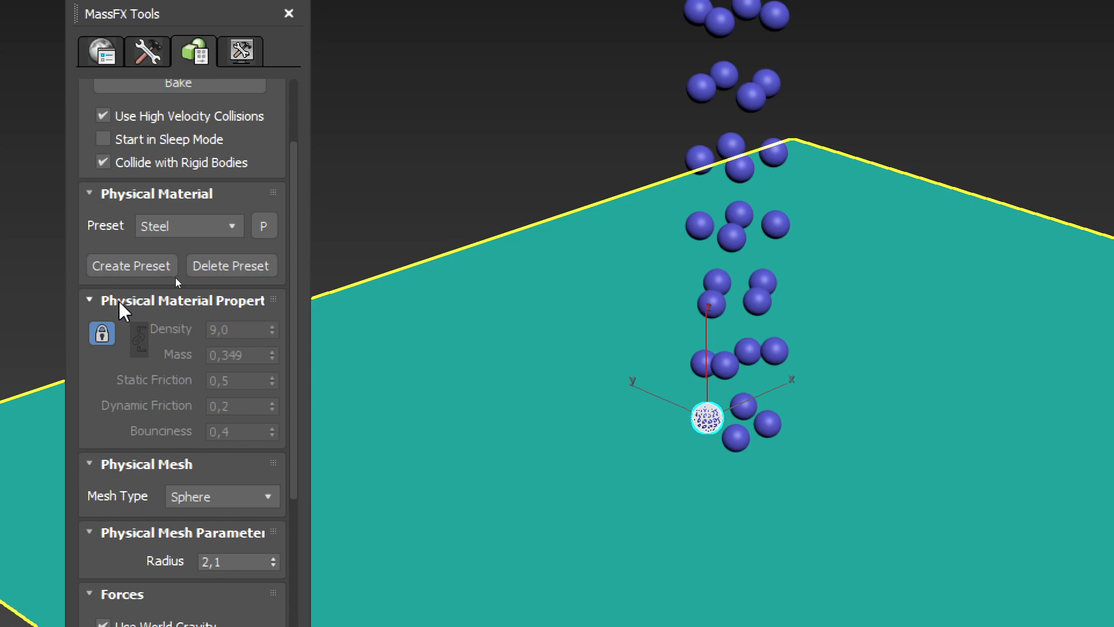
scroll(221, 462, "down", 2)
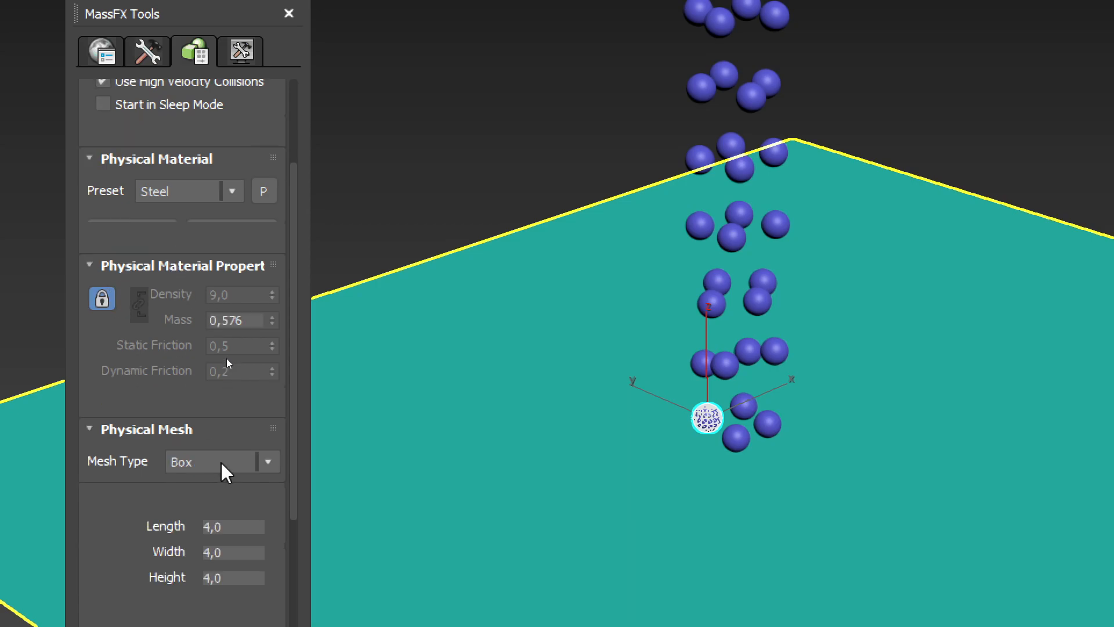
left_click_drag(137, 515, 130, 206)
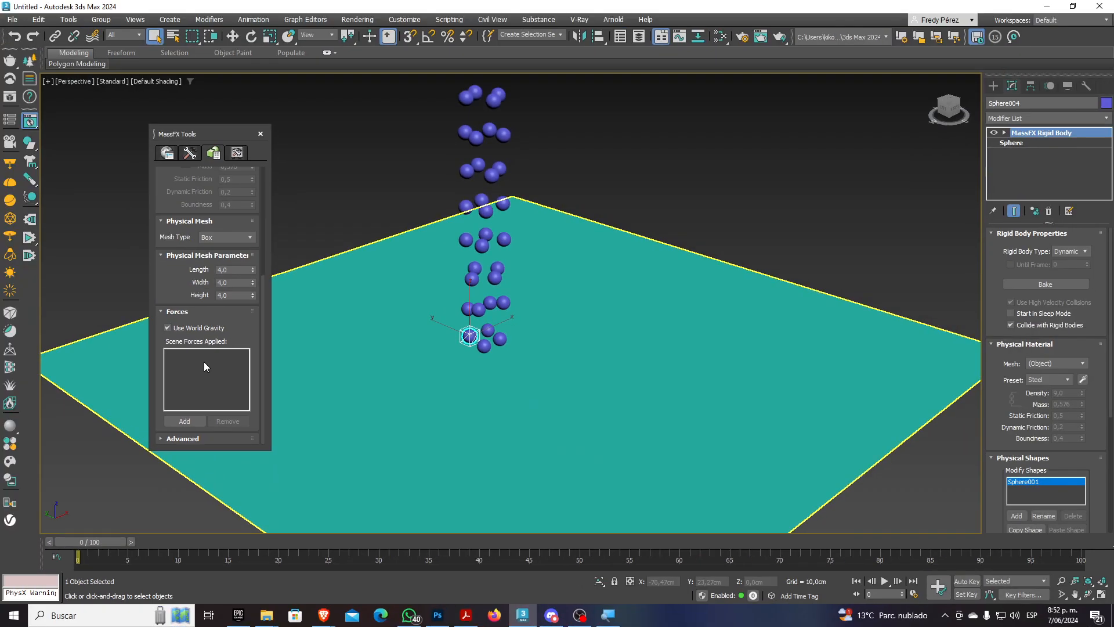
Look over the MassFX rigid body display and visualizer options
left_click(238, 153)
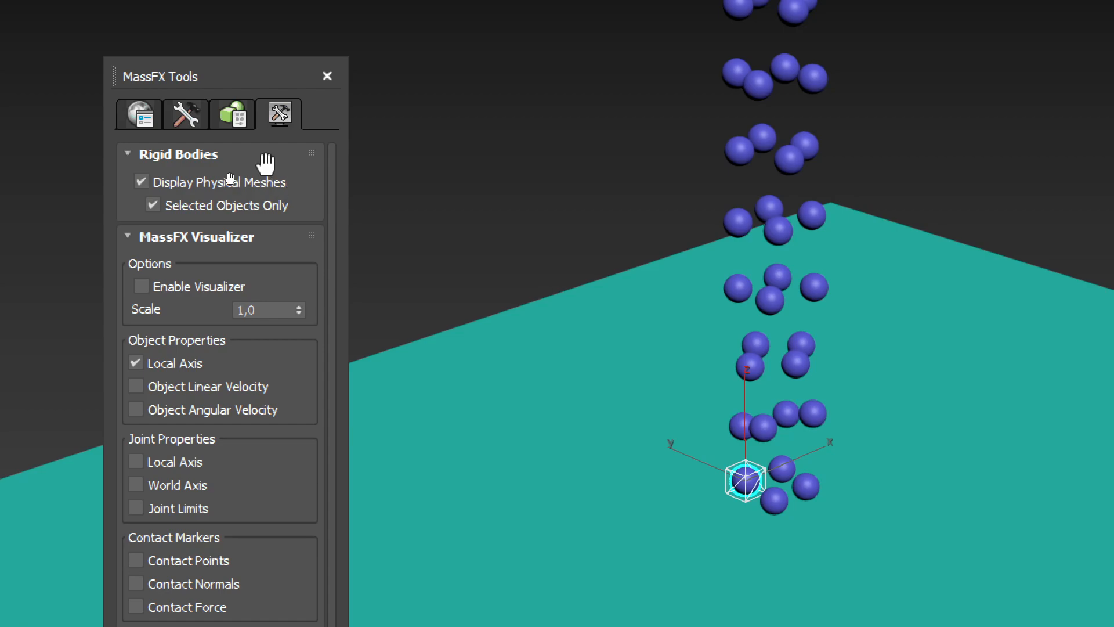
scroll(332, 255, "down", 2)
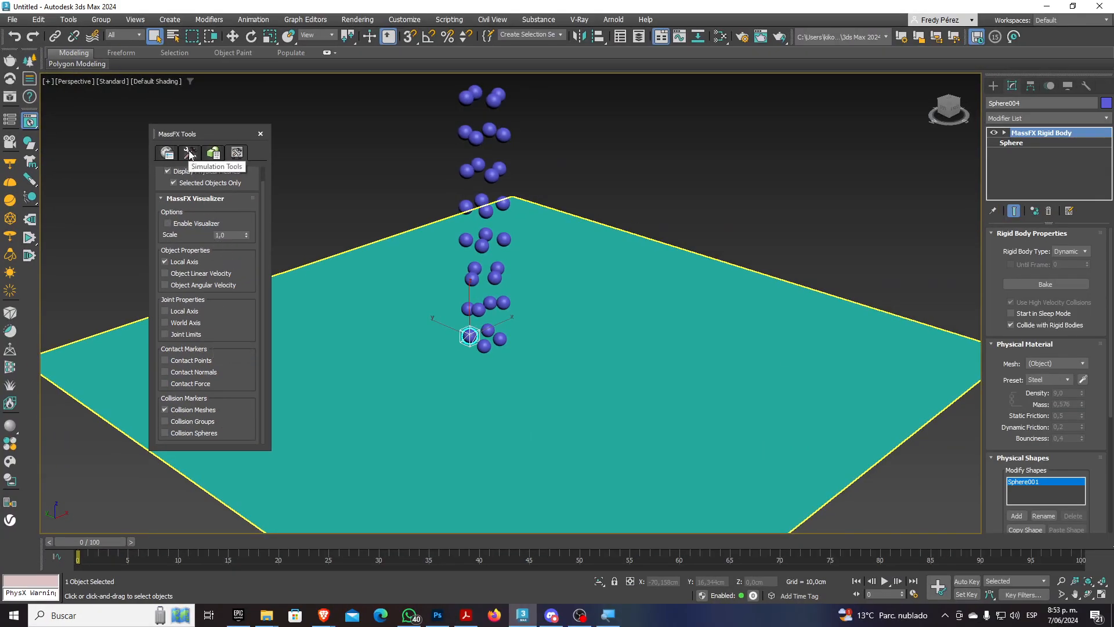
Run the MassFX simulation four times to watch the spheres fall onto the plane, resetting it after each run
left_click(190, 153)
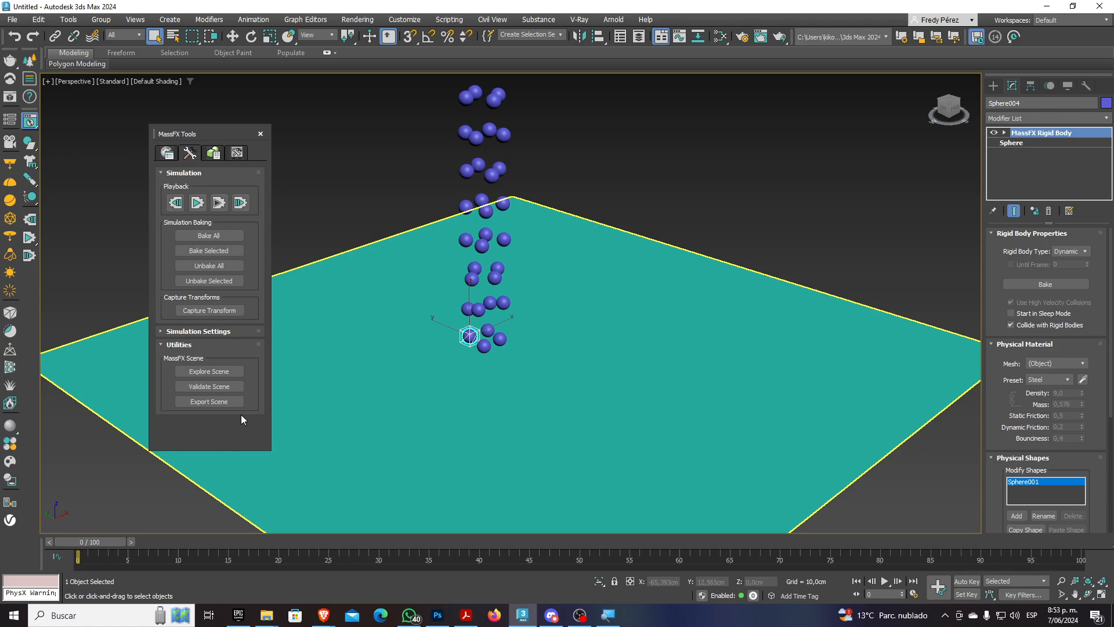
left_click(198, 204)
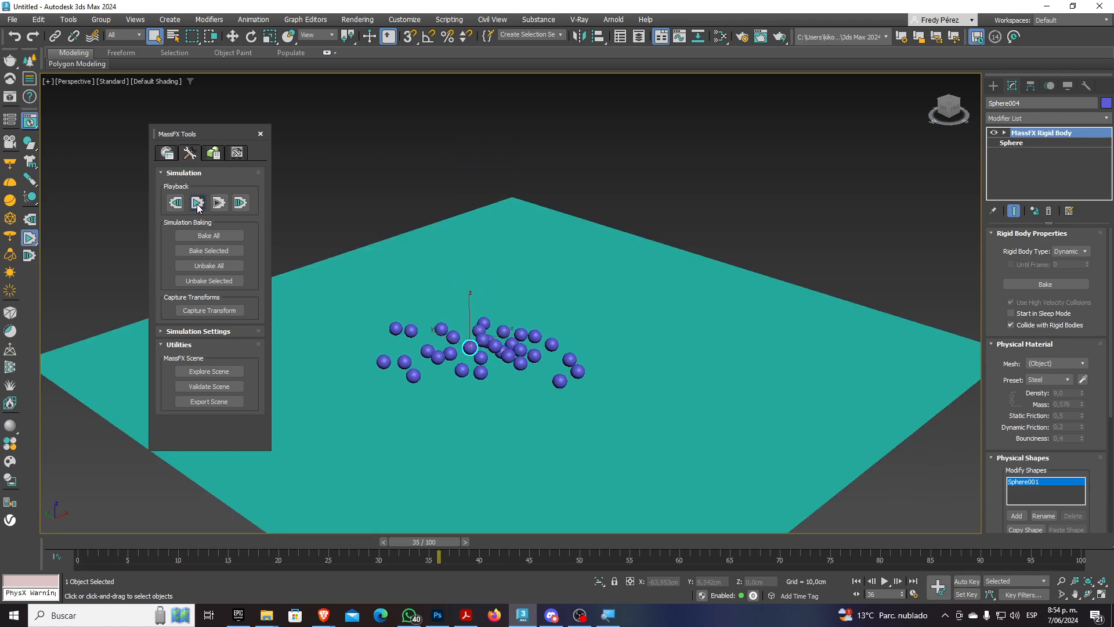
left_click(176, 203)
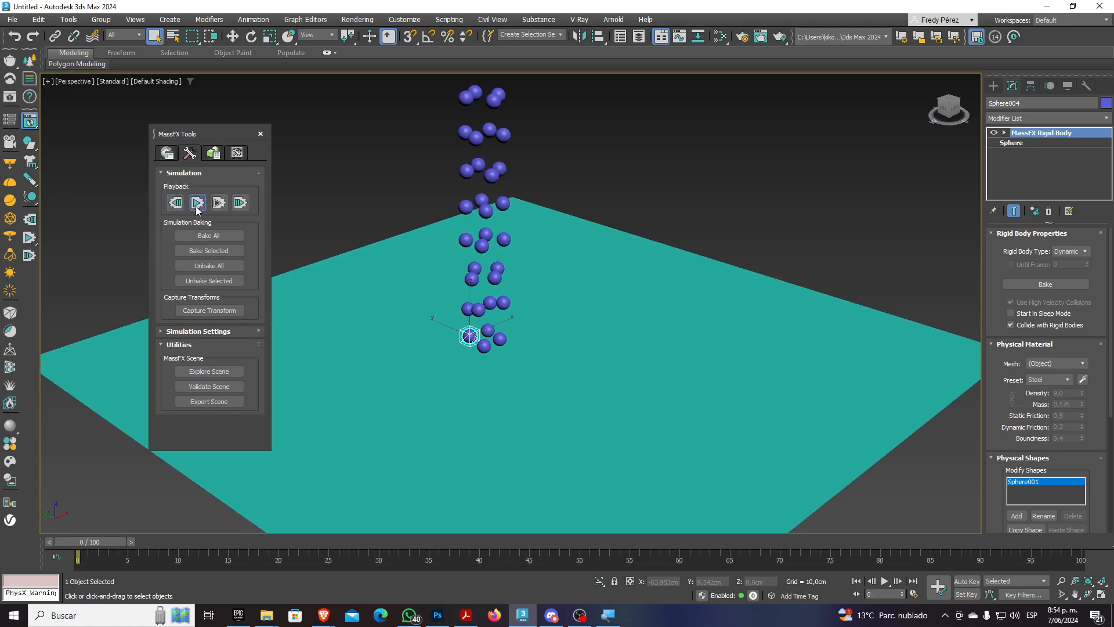
left_click(198, 204)
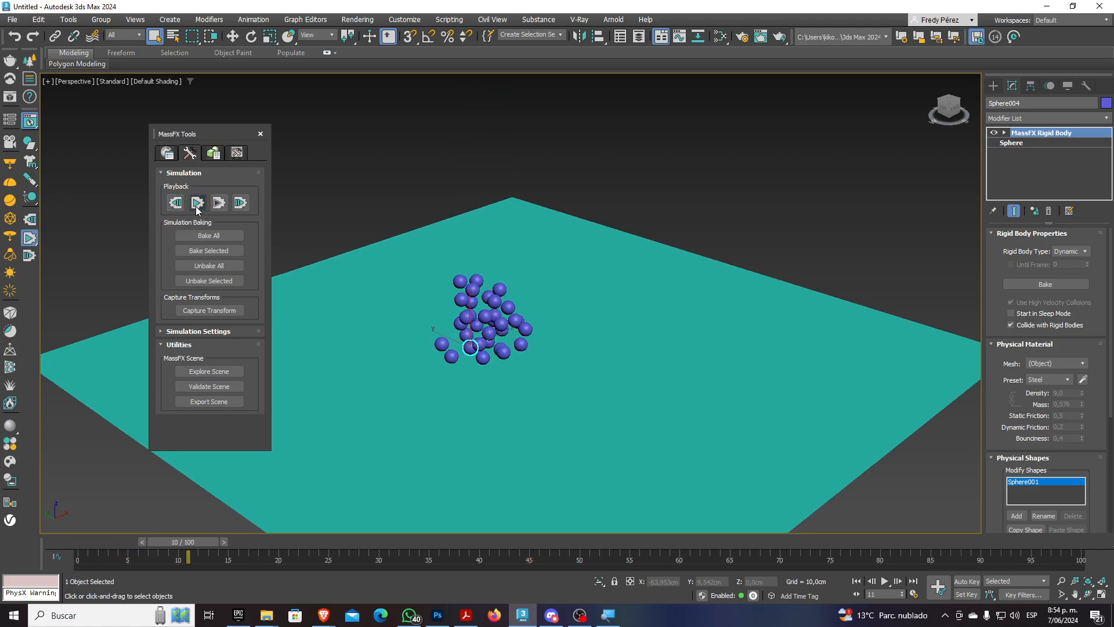
left_click(175, 203)
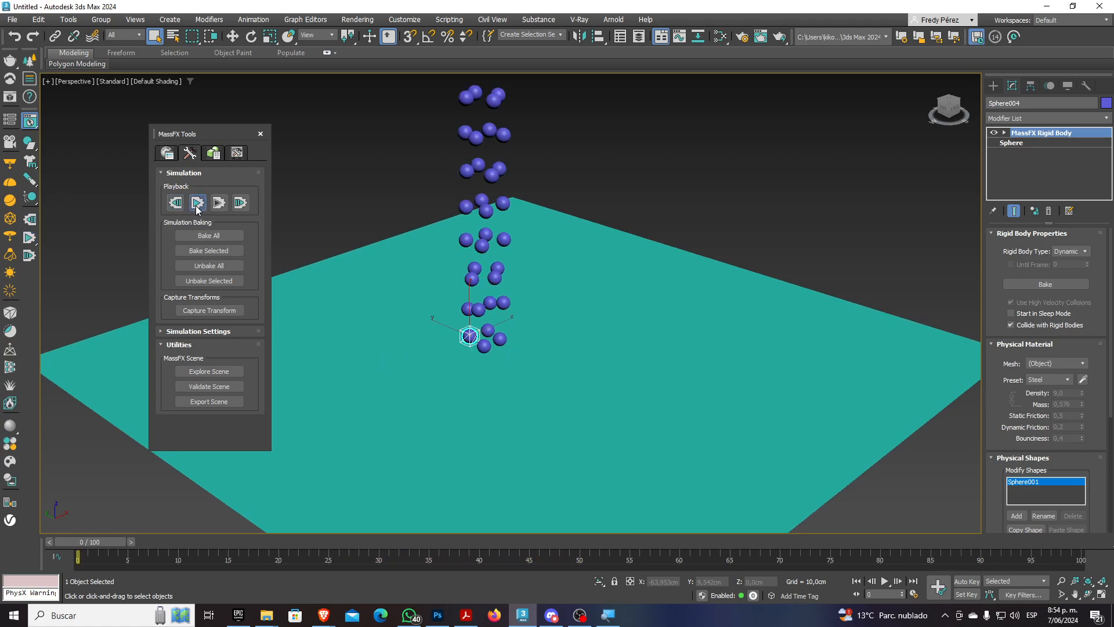
left_click(198, 203)
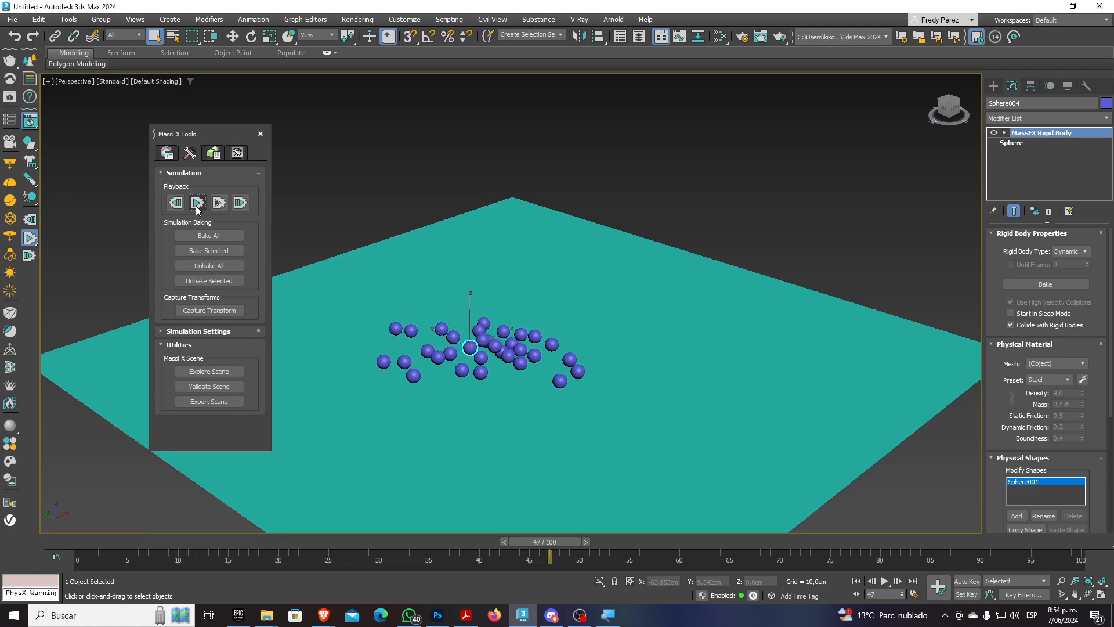
left_click(175, 203)
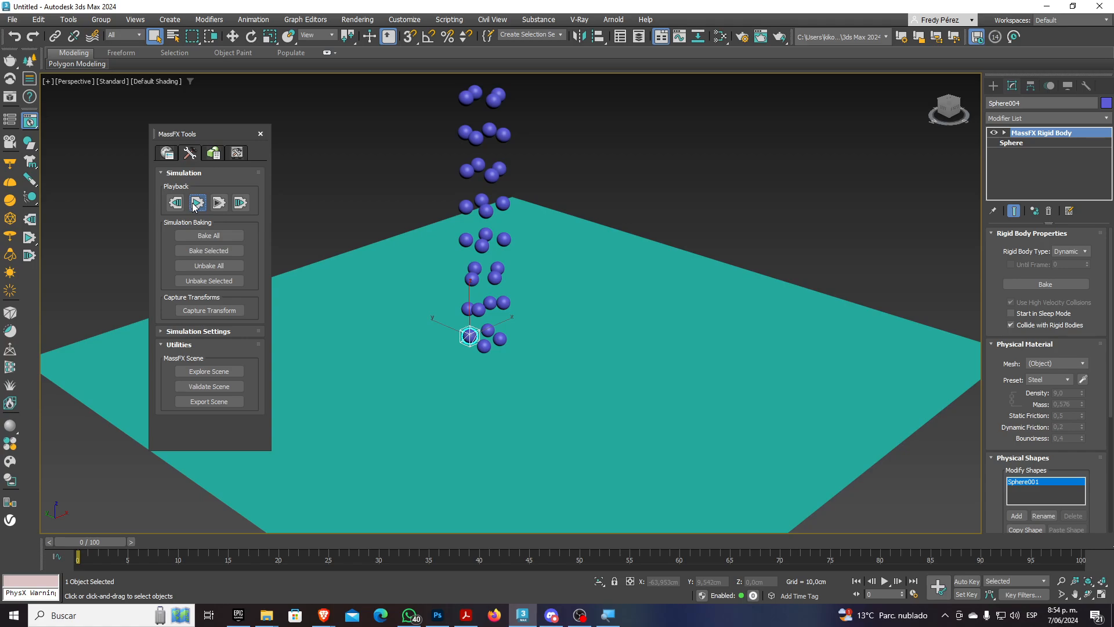
left_click(197, 203)
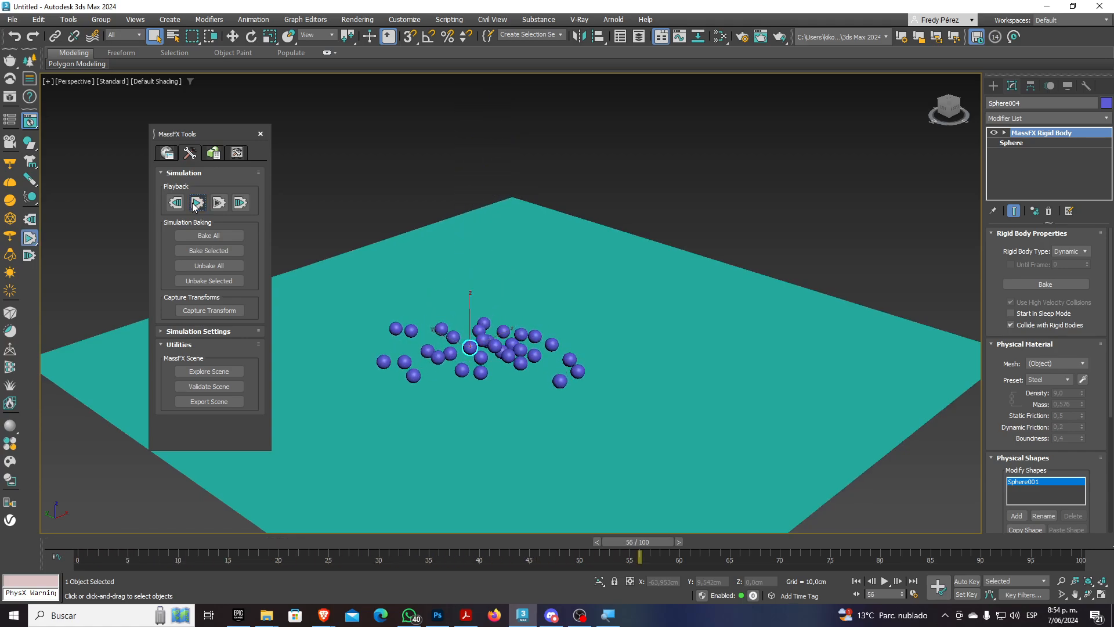
left_click(175, 204)
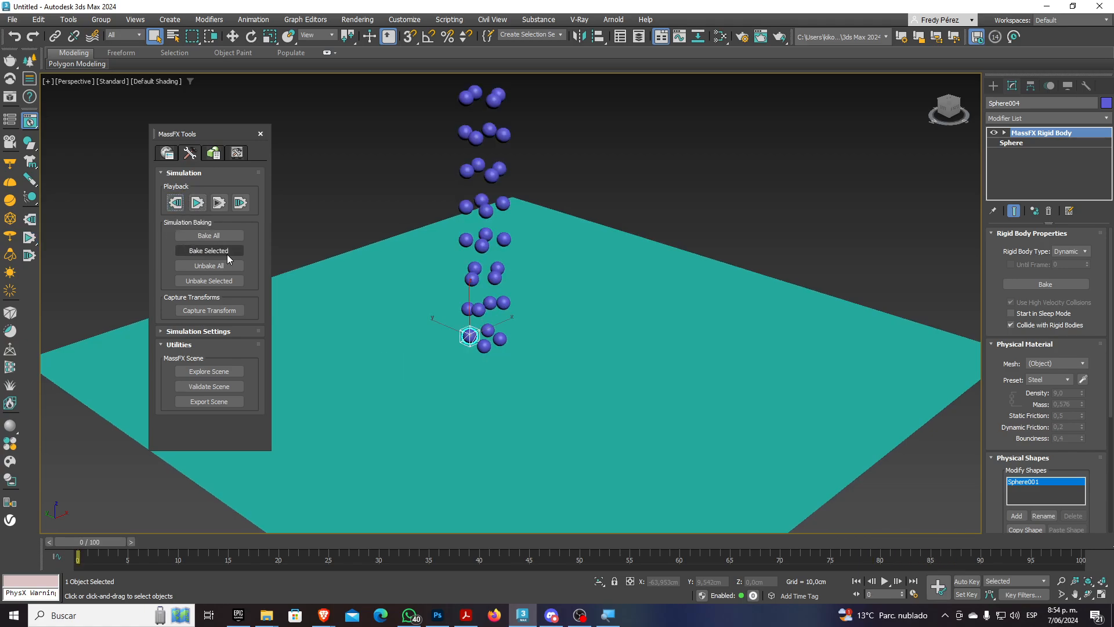
Run the simulation, inspect the scattered spheres on the plane up close, and reset the simulation
left_click(197, 204)
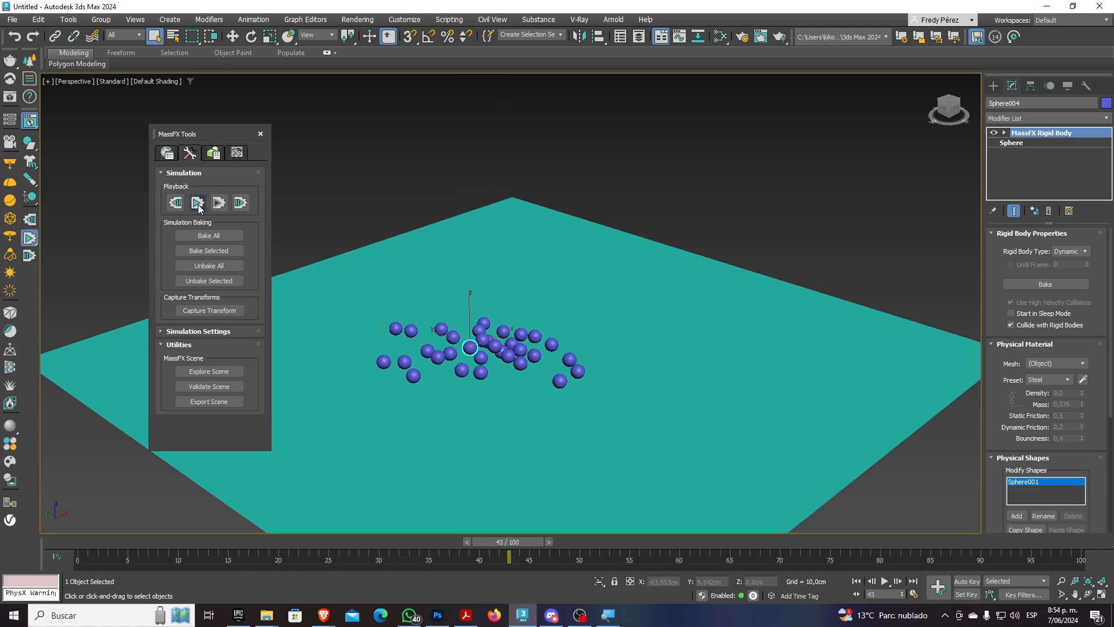
scroll(474, 346, "up", 4)
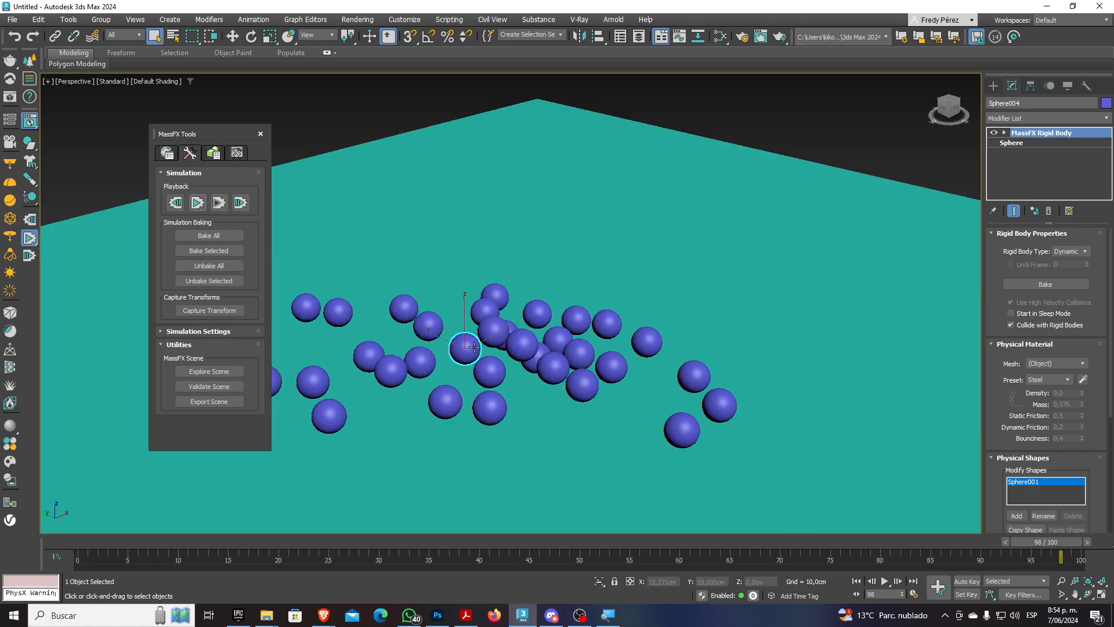
scroll(495, 369, "up", 4)
mouse_move(558, 390)
middle_mouse_down("alt")
mouse_move(538, 359)
mouse_move(588, 378)
mouse_move(577, 366)
mouse_move(569, 385)
mouse_move(499, 392)
mouse_move(580, 404)
mouse_move(569, 384)
mouse_move(557, 397)
middle_mouse_up("alt")
scroll(564, 383, "down", 6)
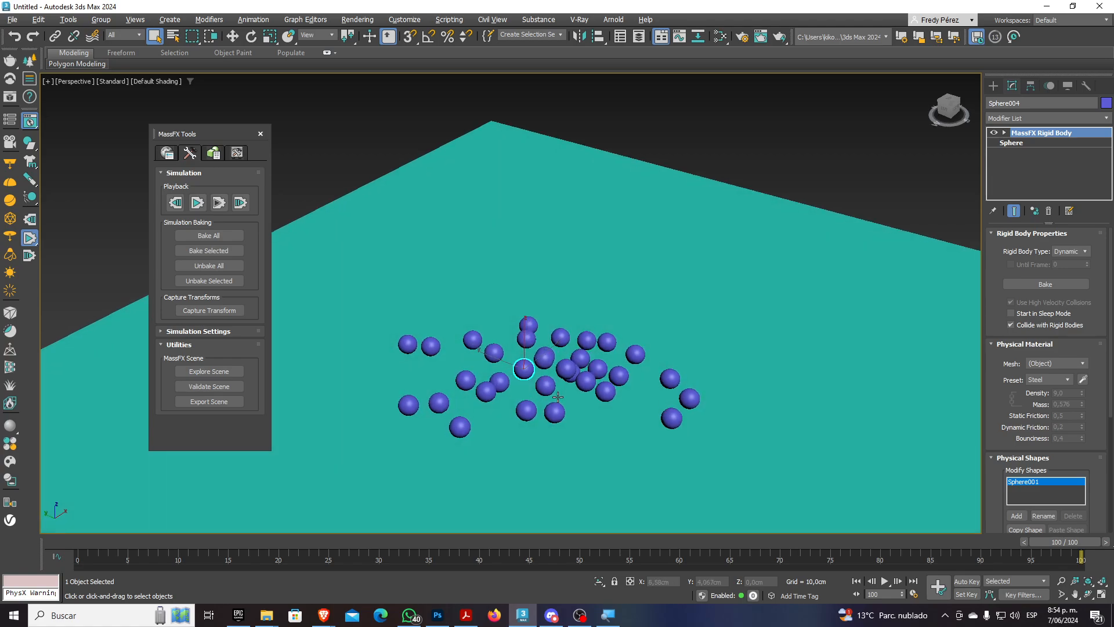
scroll(557, 397, "up", 3)
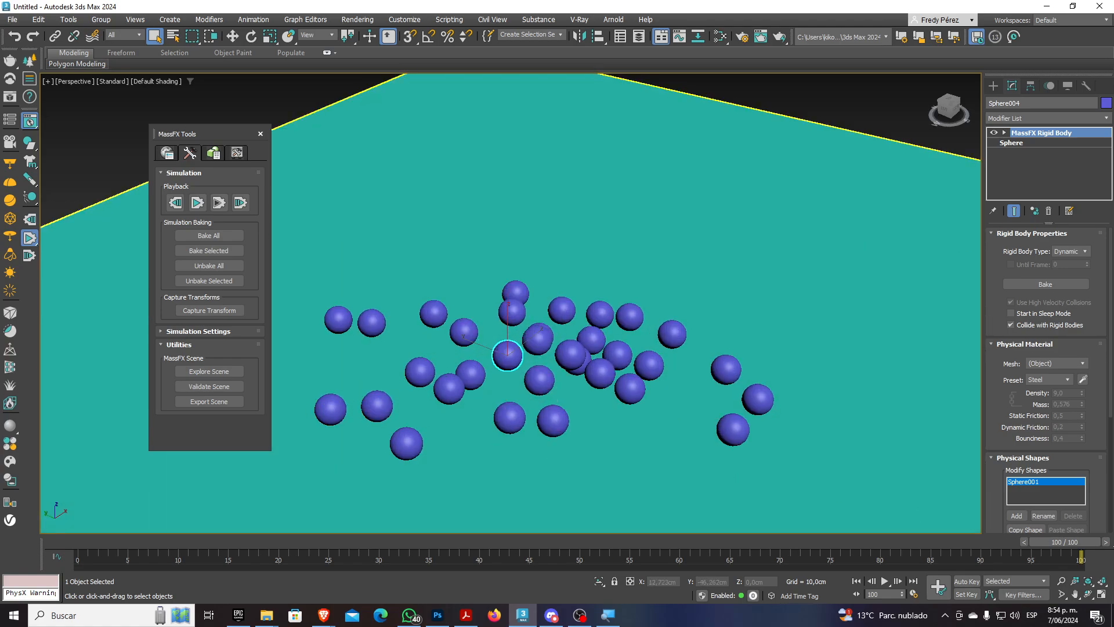
left_click(174, 203)
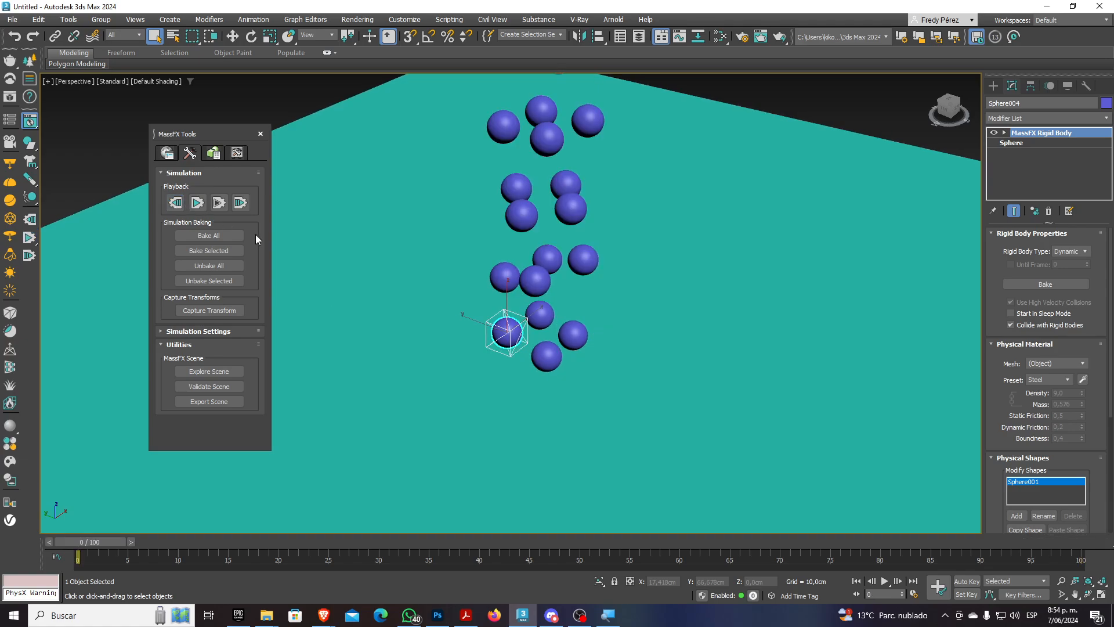
Run the close-up simulation once more, reset it and frame the whole sphere column above the plane
left_click(198, 203)
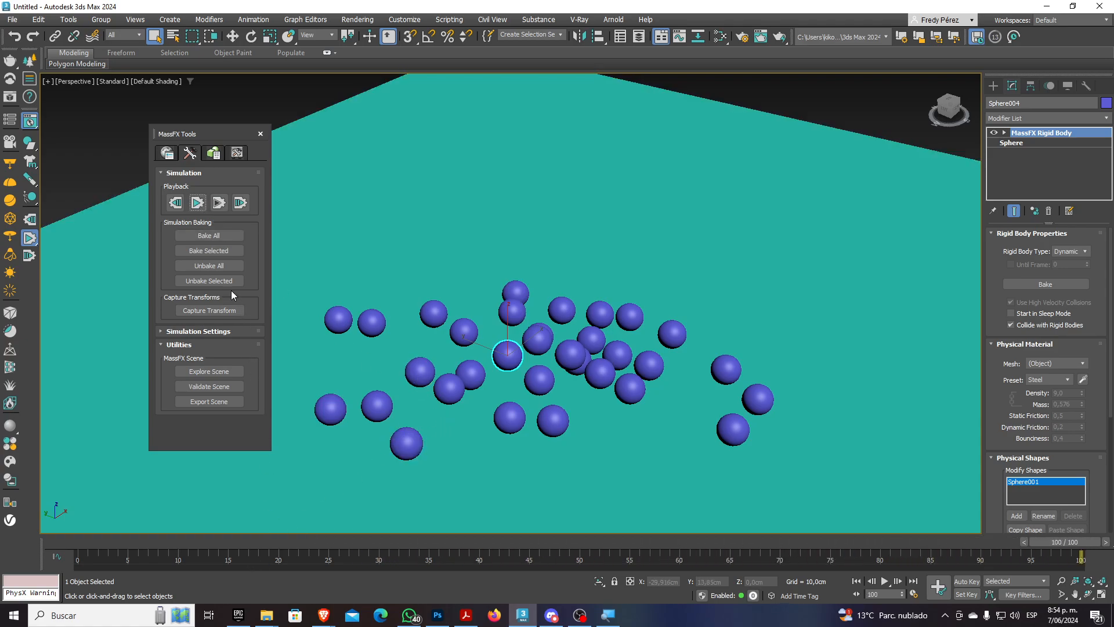
left_click(177, 203)
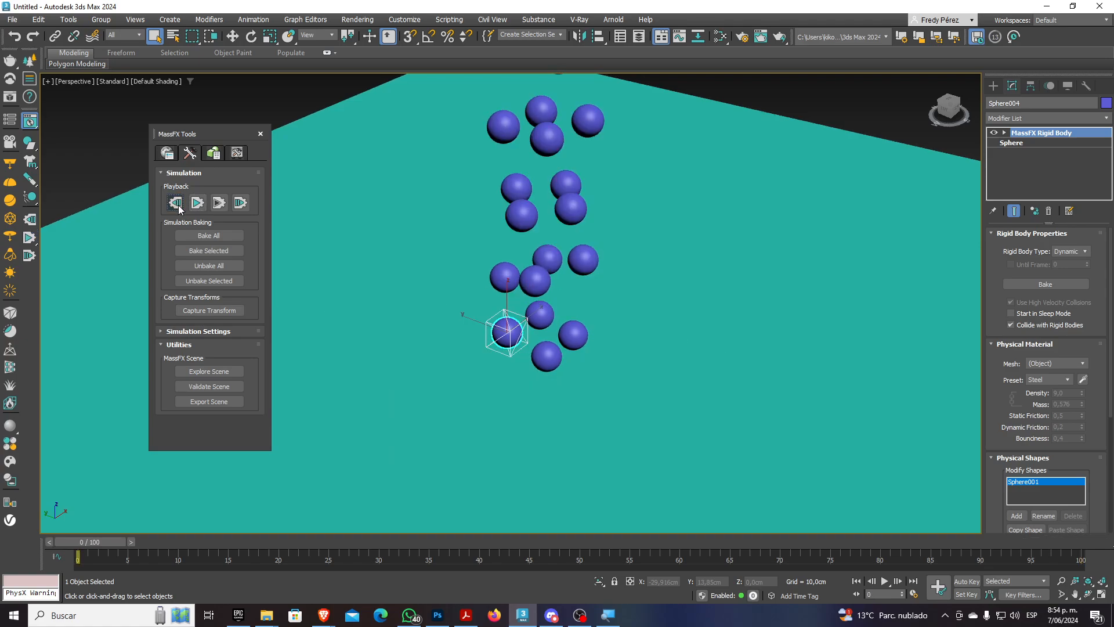
scroll(493, 359, "down", 5)
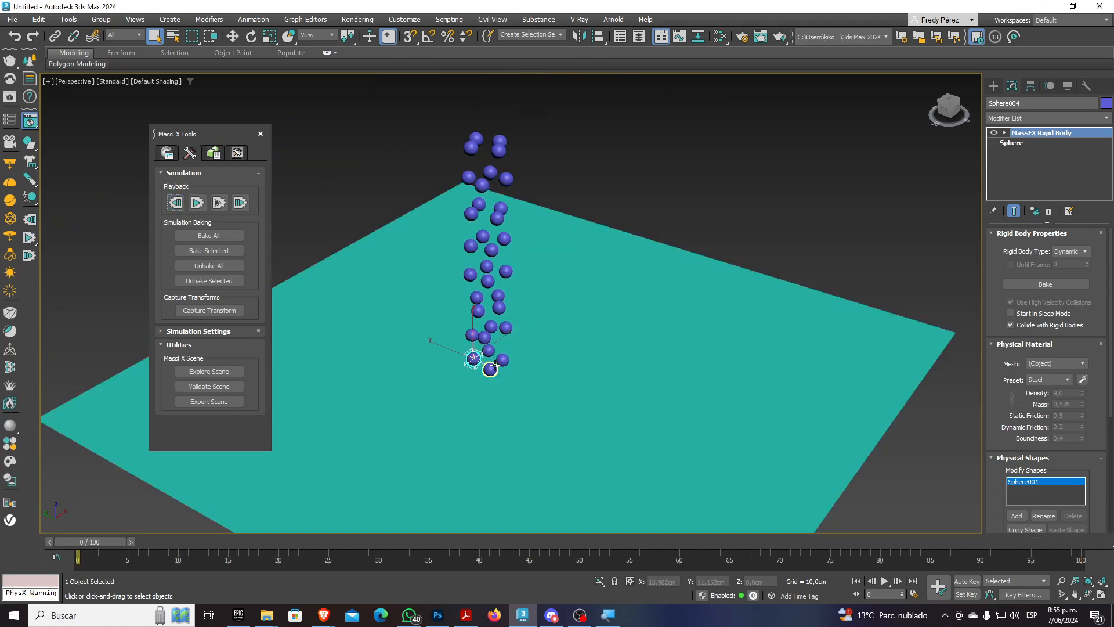
middle_click_drag(495, 365, 492, 346, "alt")
scroll(492, 347, "up", 2)
scroll(492, 347, "down", 2)
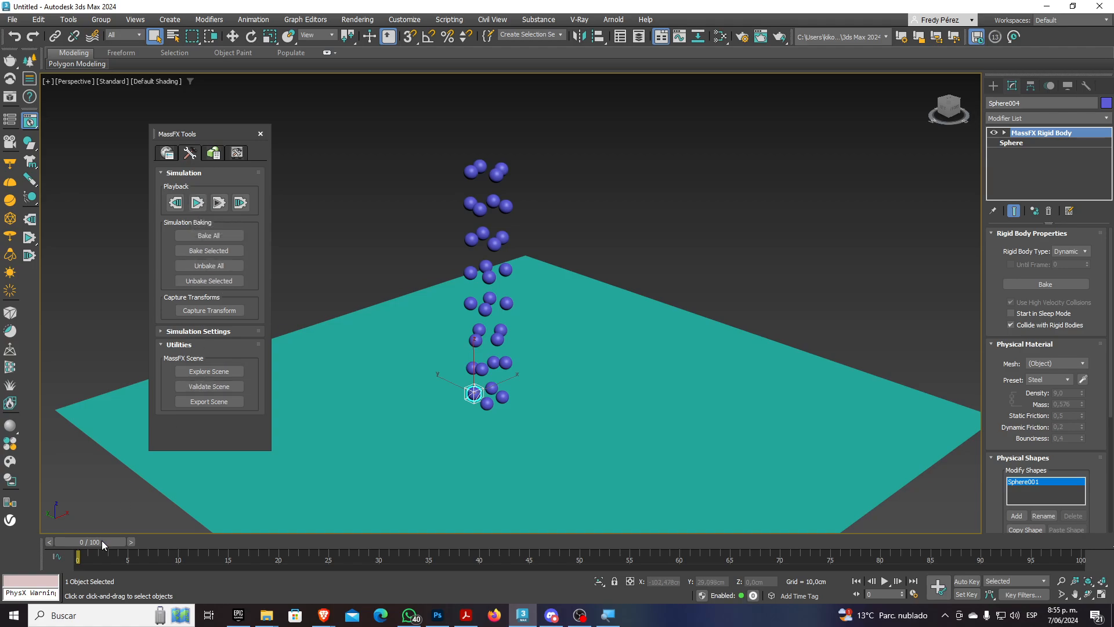
Scrub the timeline forward to check whether the spheres have recorded animation, and return to frame 0
left_click_drag(103, 540, 479, 541)
left_click_drag(380, 537, 81, 538)
key("q")
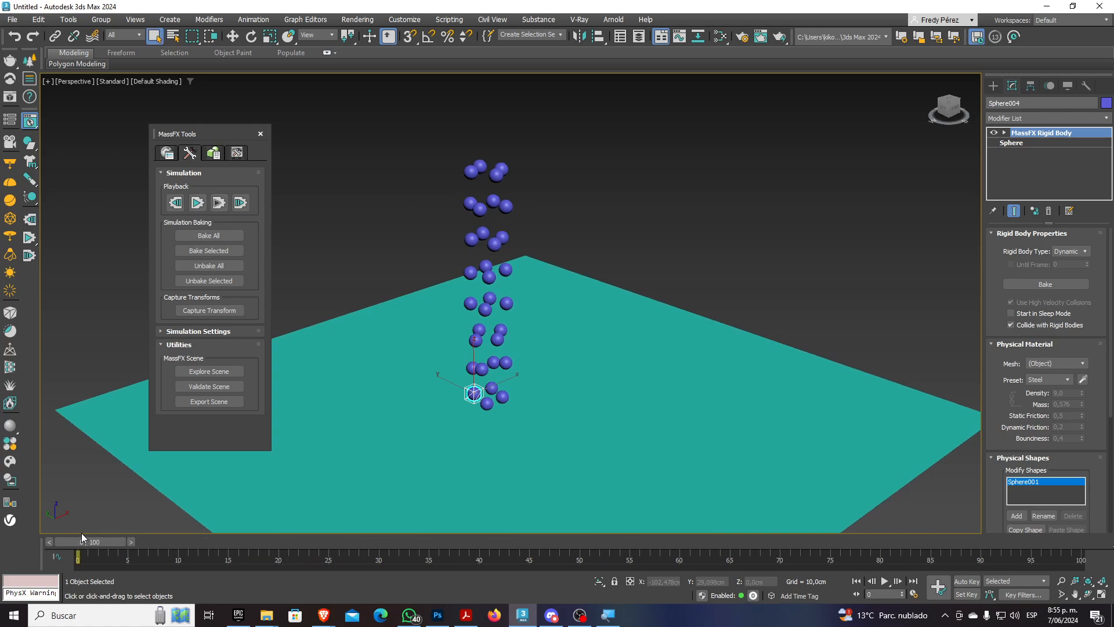
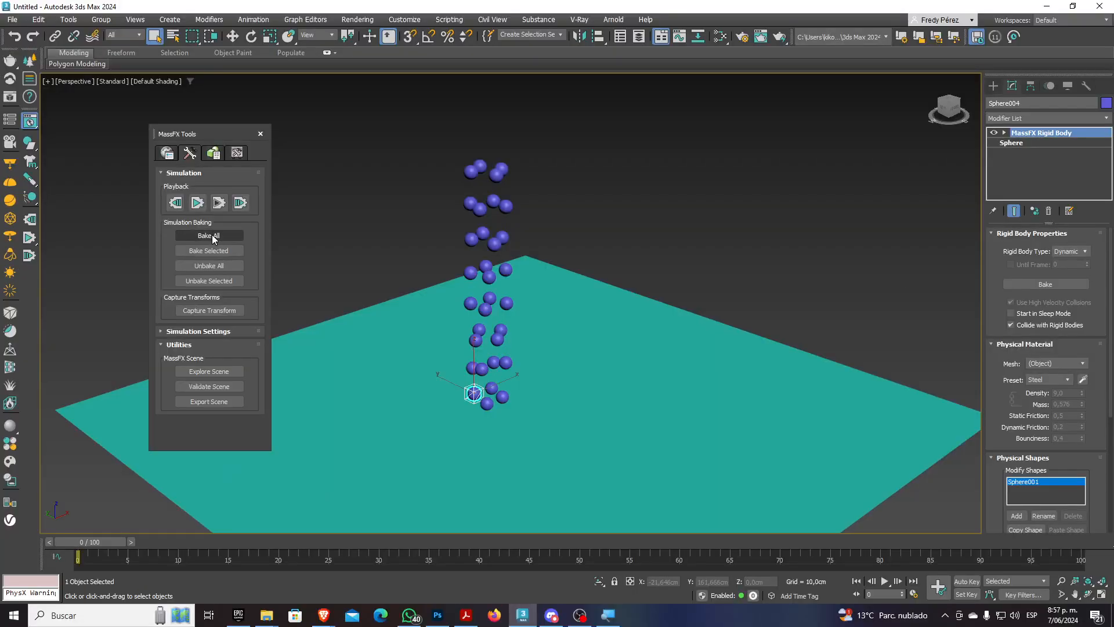
Bake the simulation of all rigid bodies into timeline keyframes
left_click(208, 236)
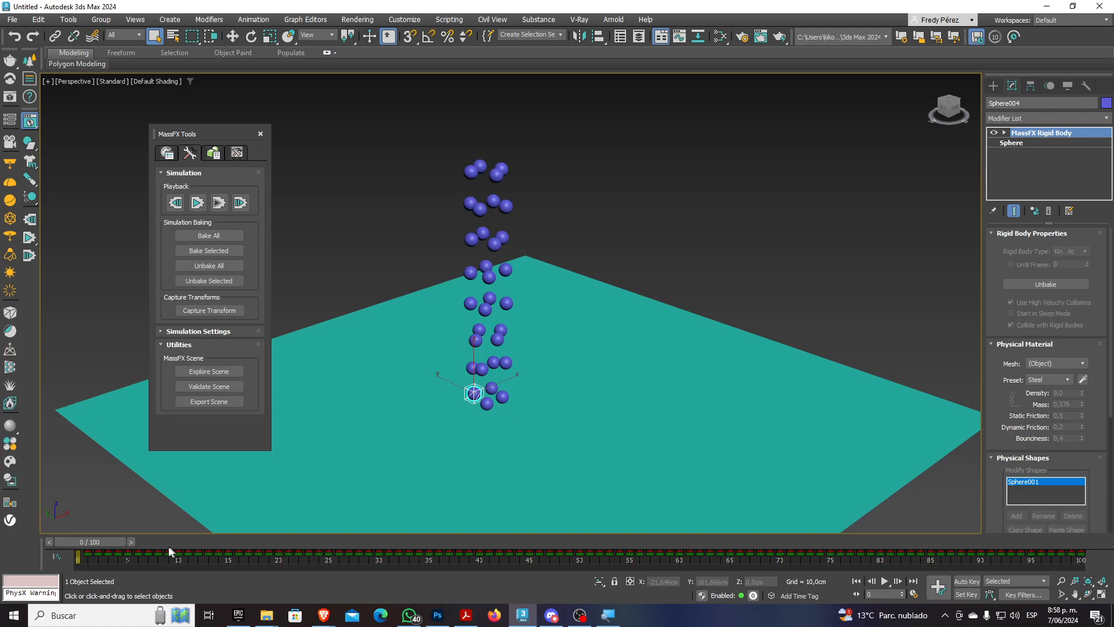
Scrub the baked animation forward to frame 44 and examine the spheres scattered on the plane up close
left_click_drag(110, 541, 519, 556)
scroll(477, 441, "up", 5)
middle_click_drag(478, 441, 499, 447, "alt")
scroll(499, 447, "down", 3)
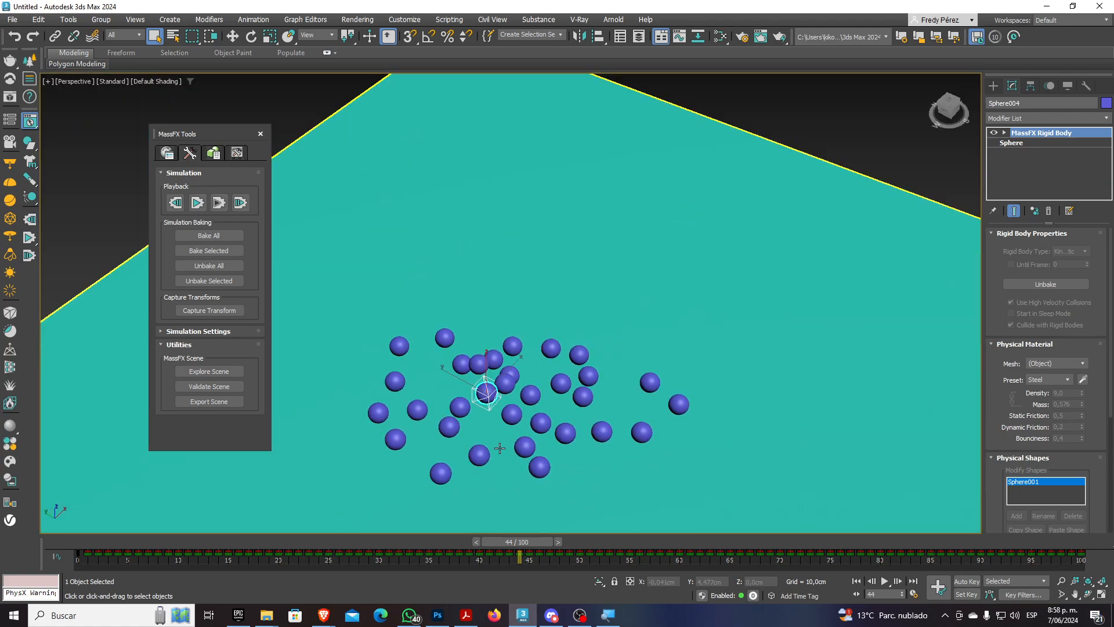
scroll(505, 447, "up", 5)
scroll(512, 436, "up", 1)
scroll(511, 435, "down", 2)
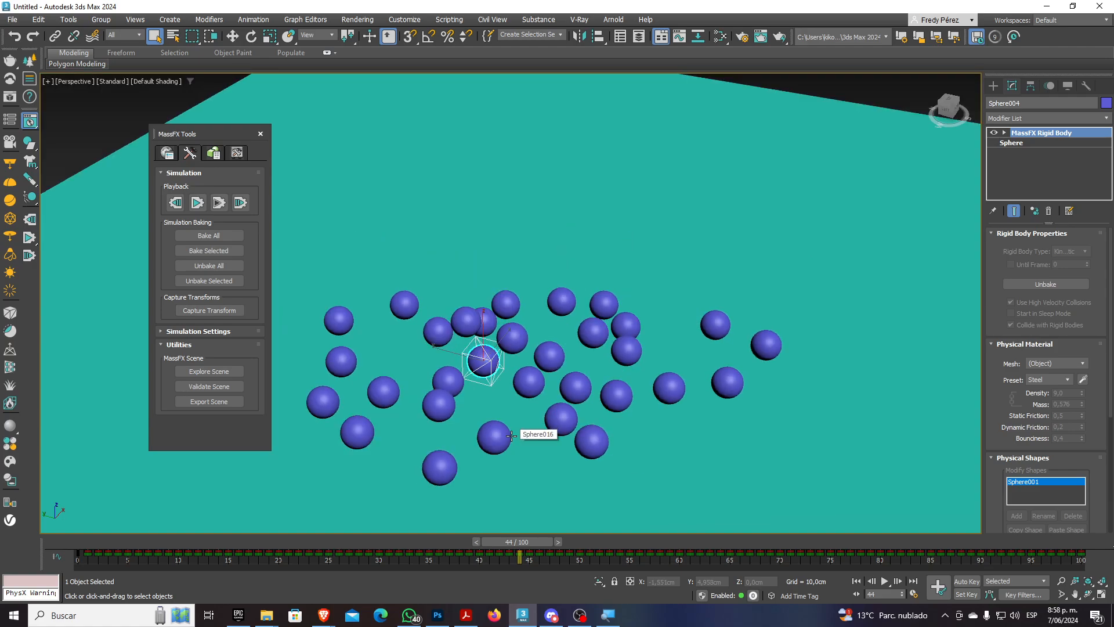
Scrub the baked animation back and forth around frame 25 and examine how the spheres collide and interpenetrate
left_click_drag(521, 543, 343, 553)
left_click_drag(148, 524, 346, 528)
middle_click_drag(496, 363, 520, 334, "alt")
scroll(521, 335, "up", 6)
middle_click_drag(513, 378, 448, 444, "alt")
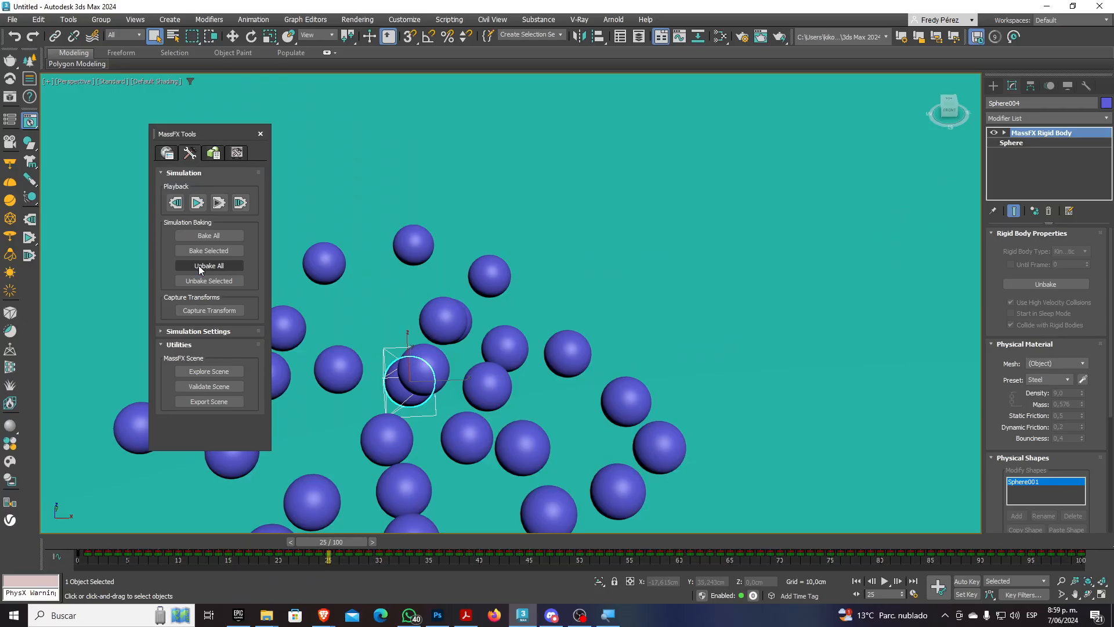
Unbake all rigid bodies to remove the simulation keyframes and frame the whole sphere column above the plane
left_click(199, 267)
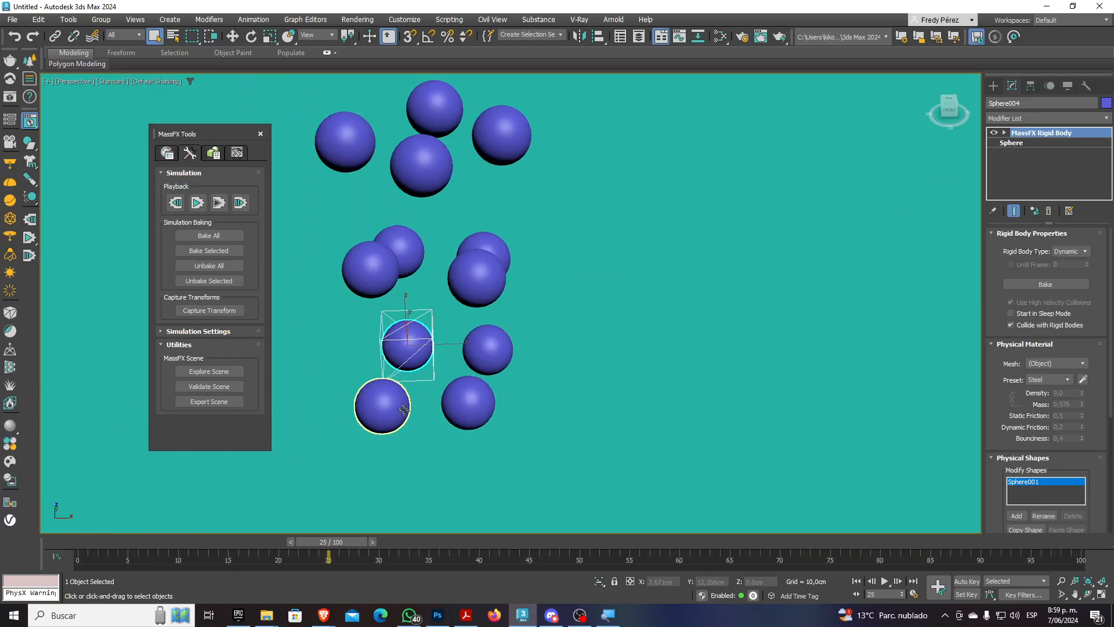
scroll(544, 406, "down", 6)
scroll(540, 389, "up", 3)
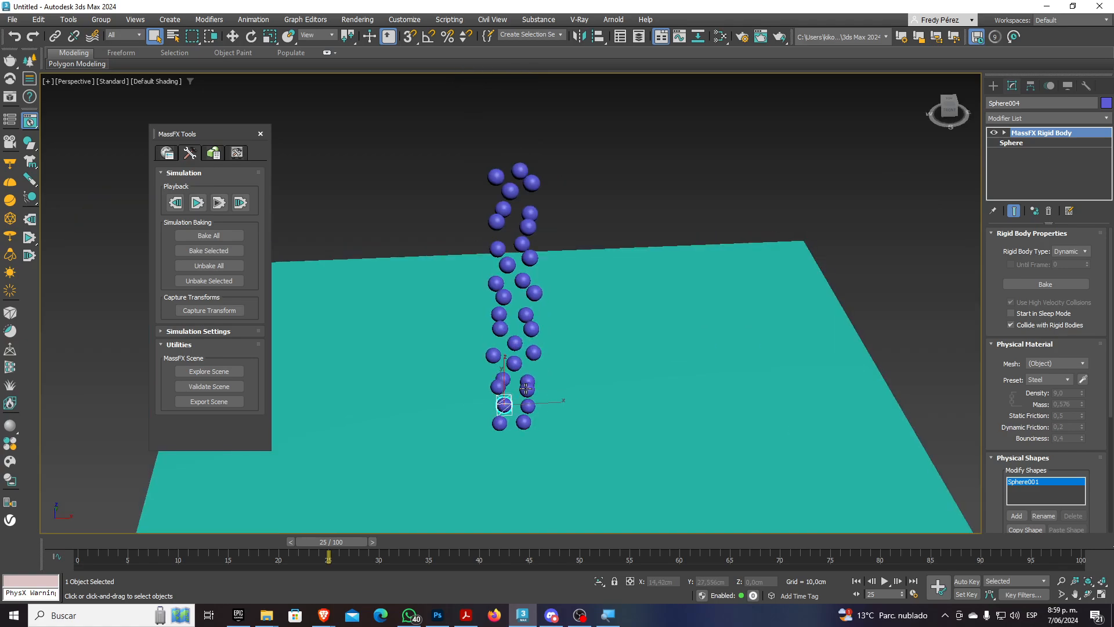
middle_click_drag(540, 389, 553, 375, "alt")
Set the MassFX scene's rigid body substeps to 6 and the directional gravity acceleration to -400 cm
left_click(167, 154)
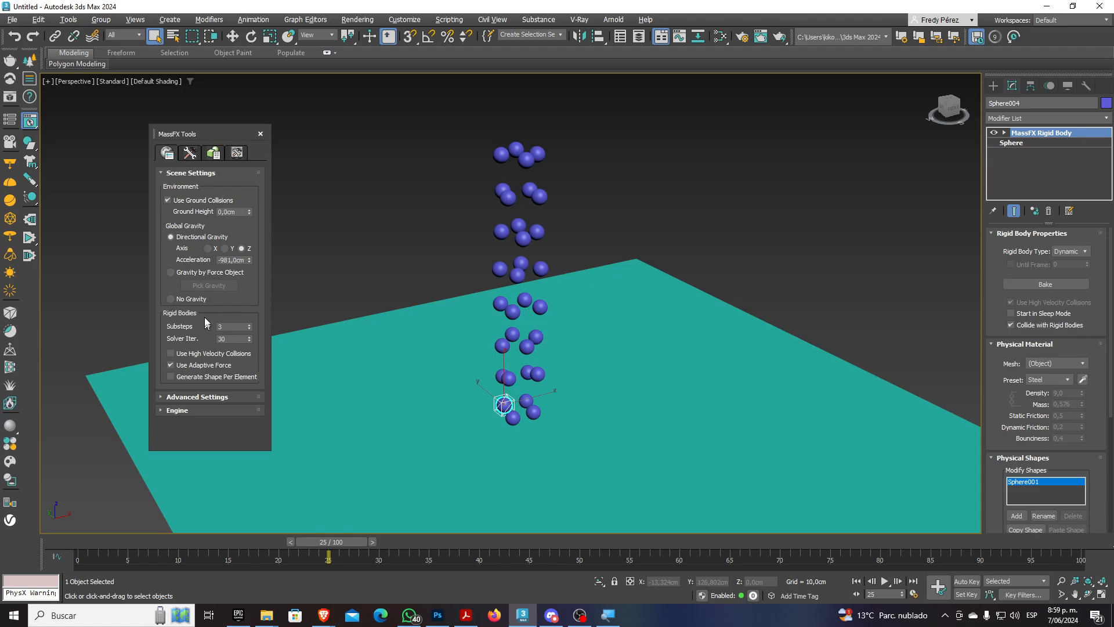
double_click(227, 260)
left_click(364, 256)
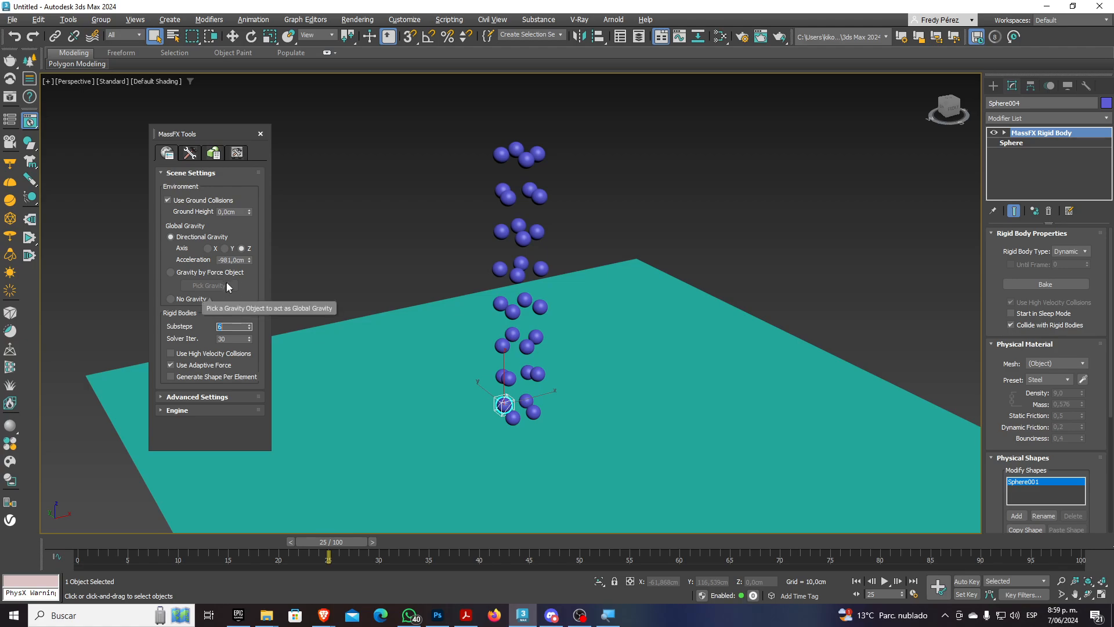
left_click(224, 260)
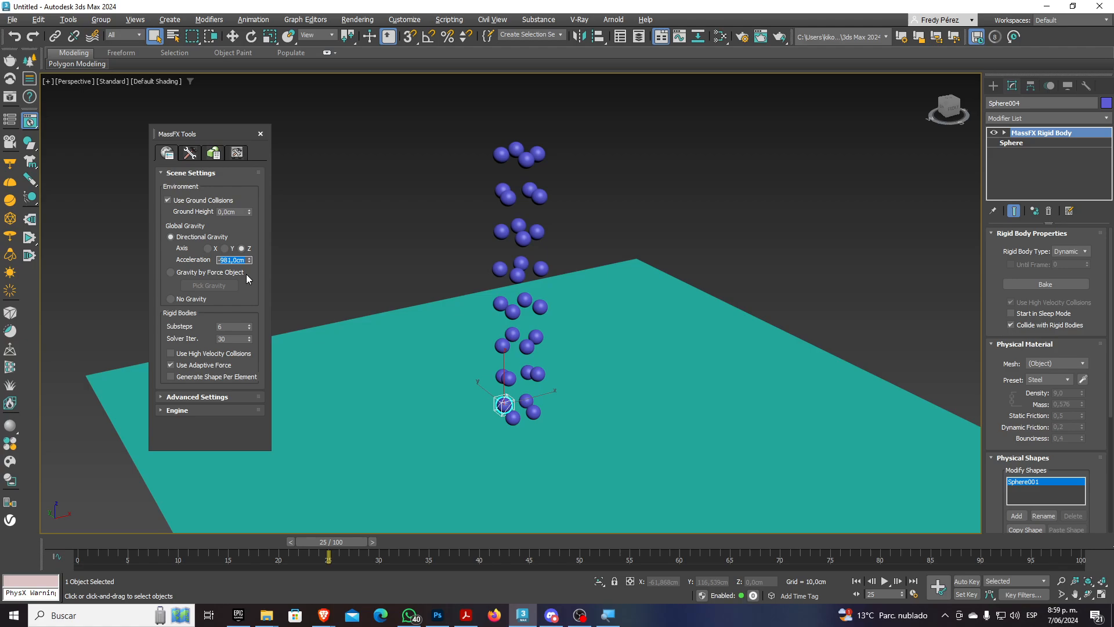
Run the simulation with the weaker gravity, examine the landed spheres up close, and reset it
left_click(189, 152)
left_click(198, 202)
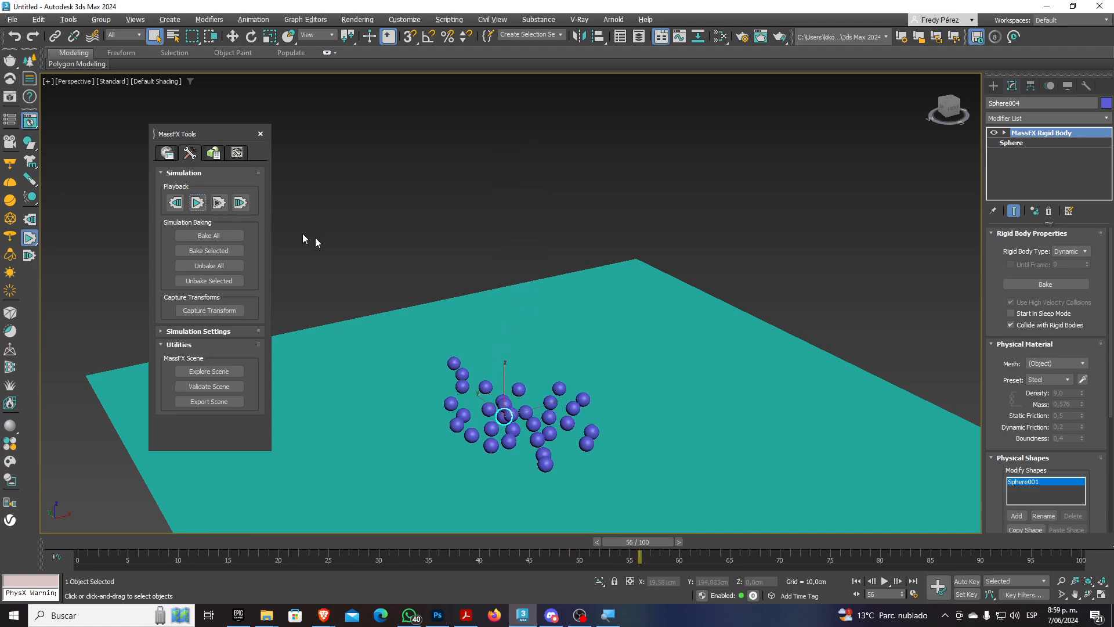
middle_click_drag(532, 424, 480, 406, "alt")
scroll(530, 419, "up", 6)
scroll(530, 420, "down", 3)
scroll(463, 434, "down", 10)
scroll(517, 410, "up", 6)
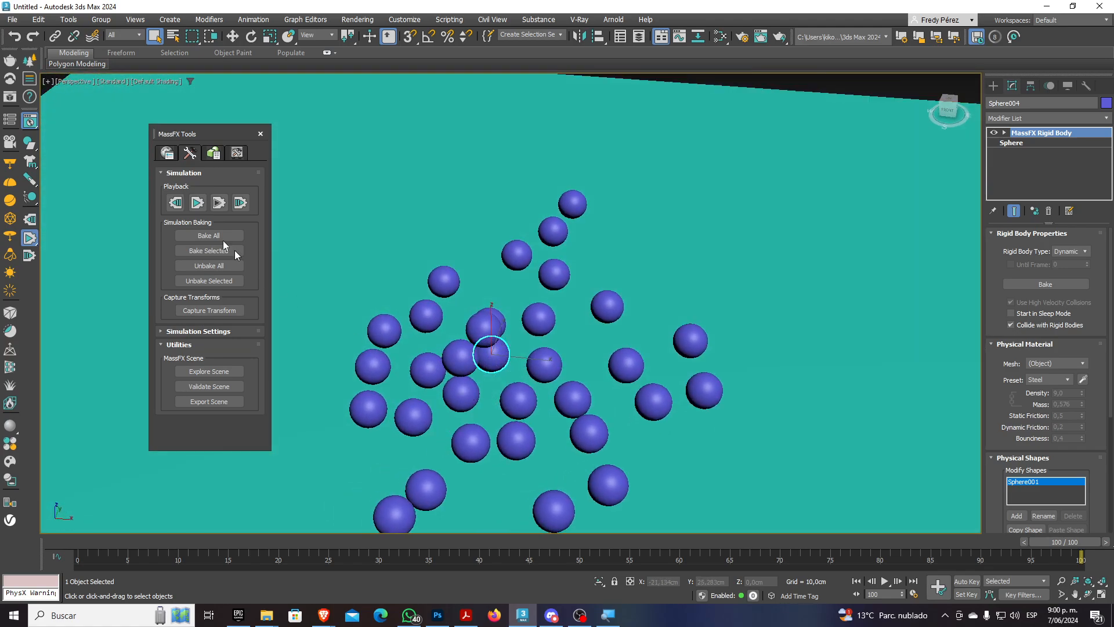
left_click(175, 203)
Raise the MassFX scene's rigid body substeps to 10
left_click(167, 152)
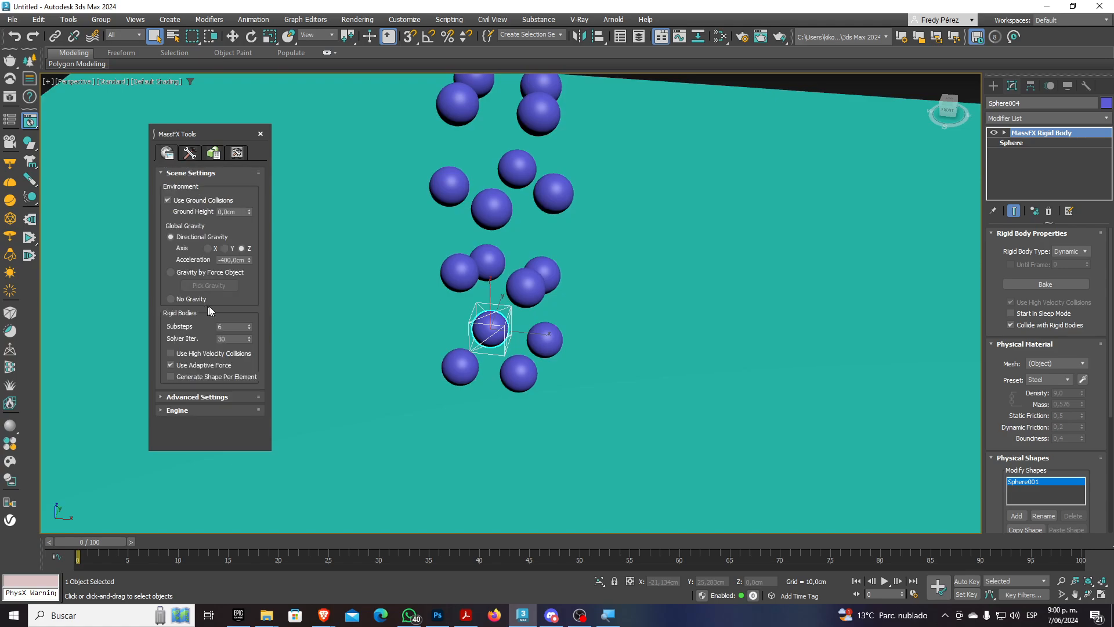
double_click(230, 327)
type("5")
key("Return")
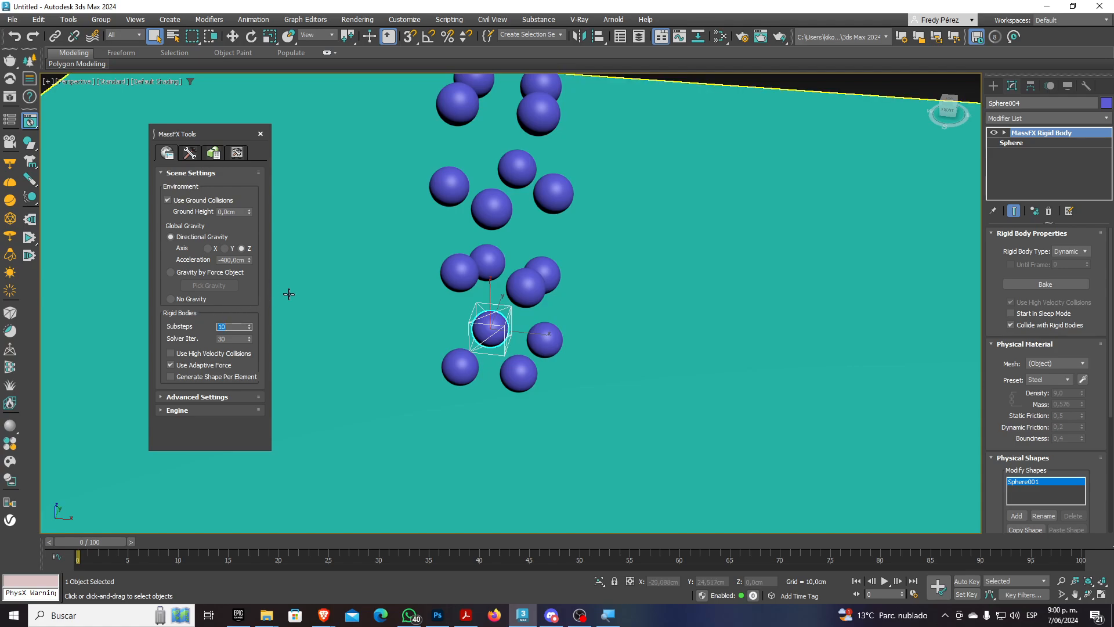
Select a sphere low in the column and assign the Rubber physical material preset to its rigid body
scroll(432, 319, "down", 8)
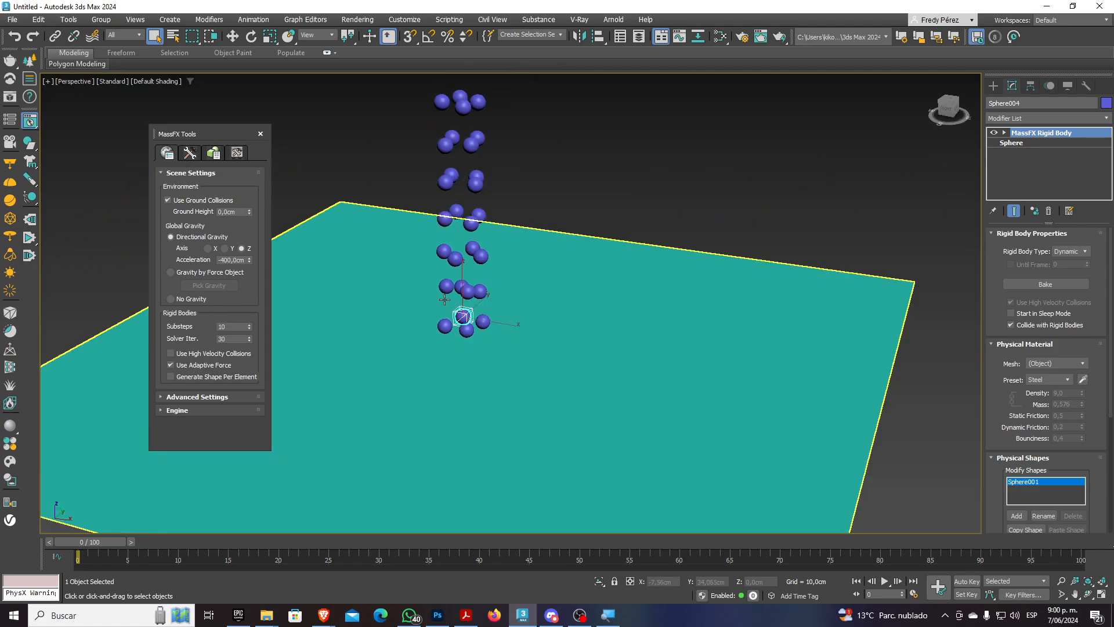
middle_click_drag(463, 278, 400, 352)
left_click(545, 251)
left_click(403, 343)
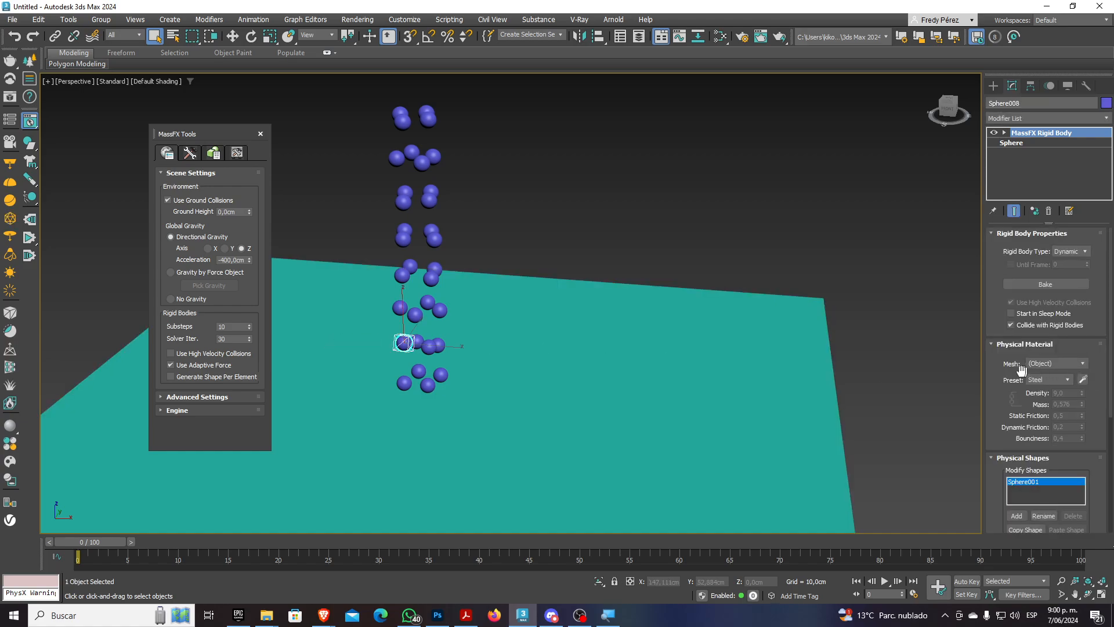
left_click_drag(1013, 369, 1013, 281)
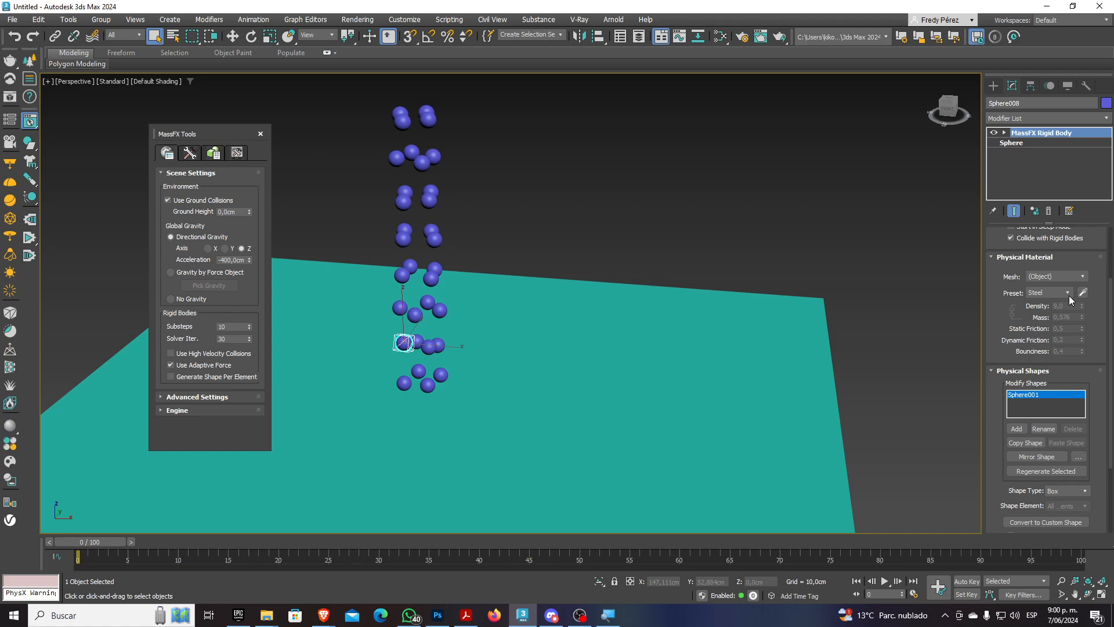
left_click(1067, 293)
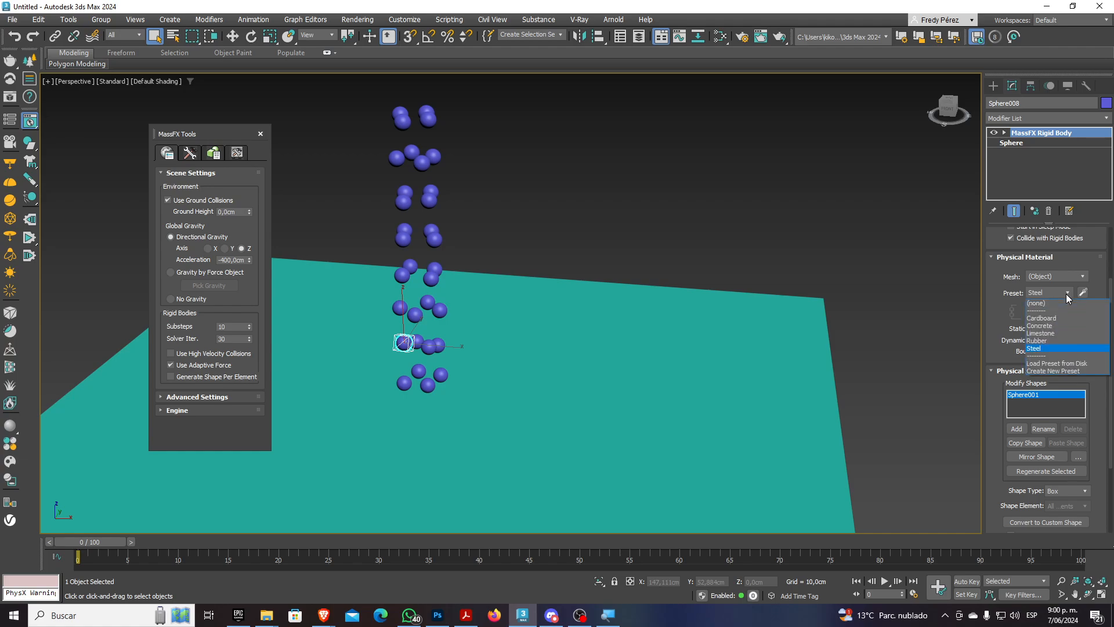
left_click(1037, 342)
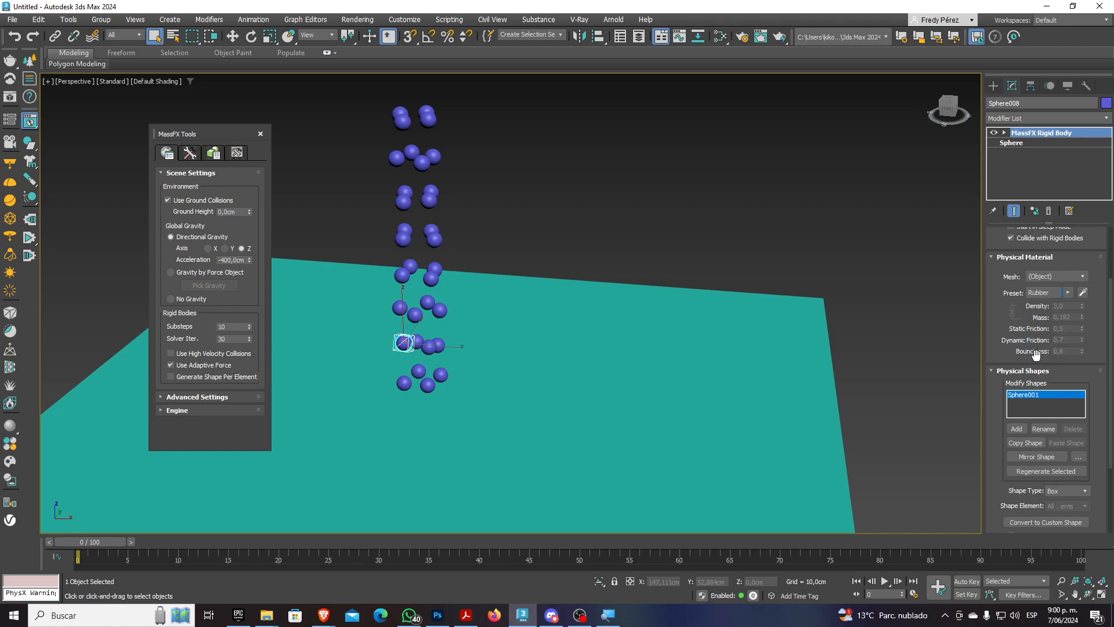
Run the simulation with the rubber spheres over the full timeline and reset it to frame 0
left_click(189, 152)
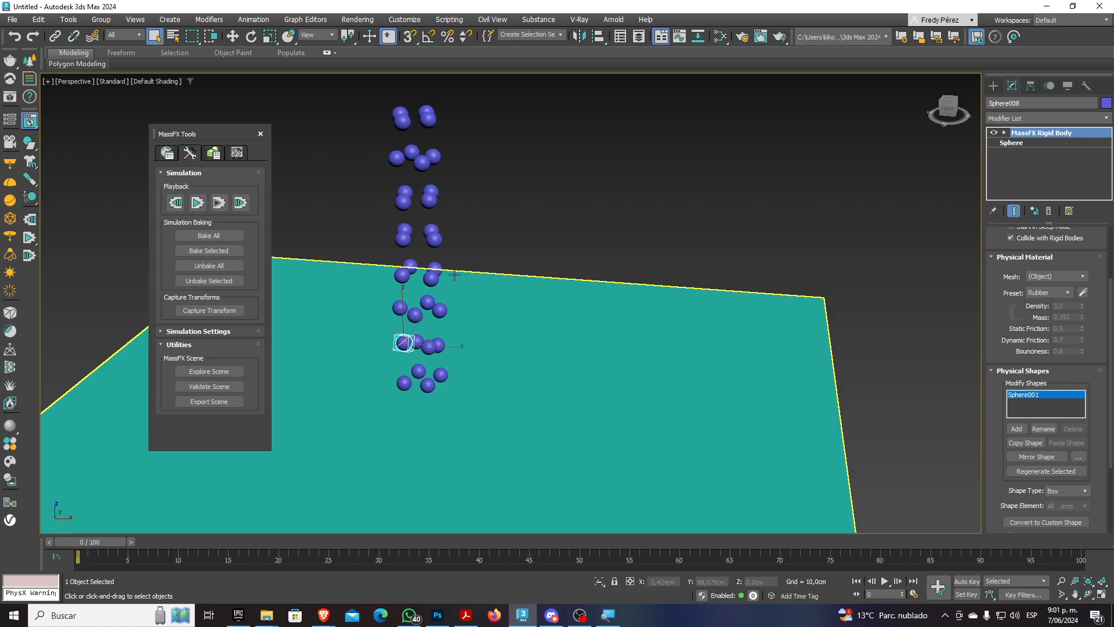
left_click(197, 203)
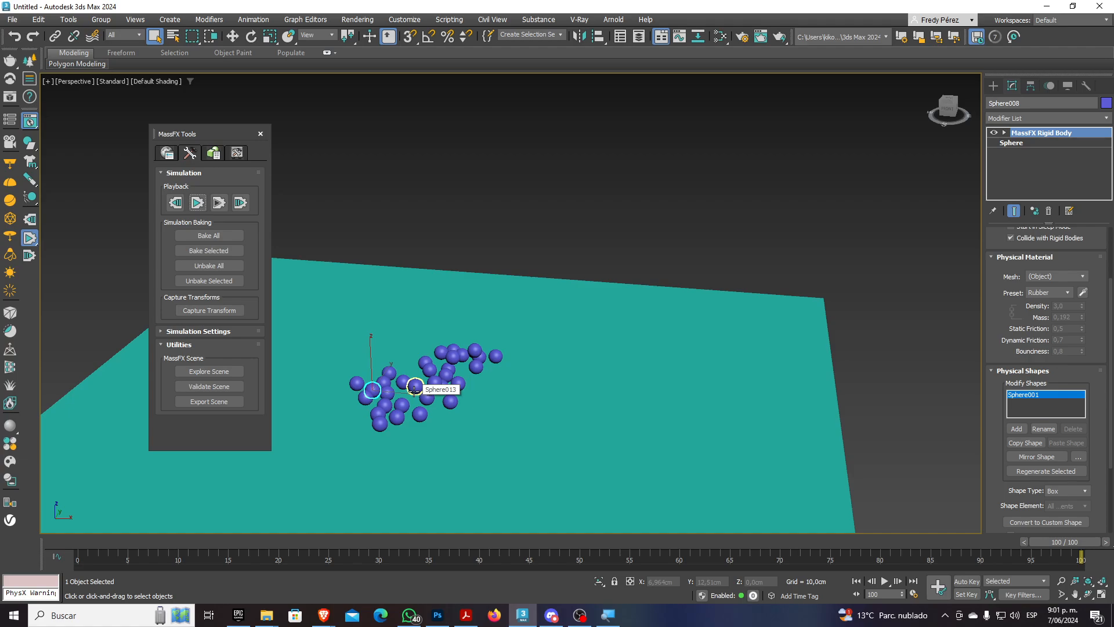
left_click(175, 203)
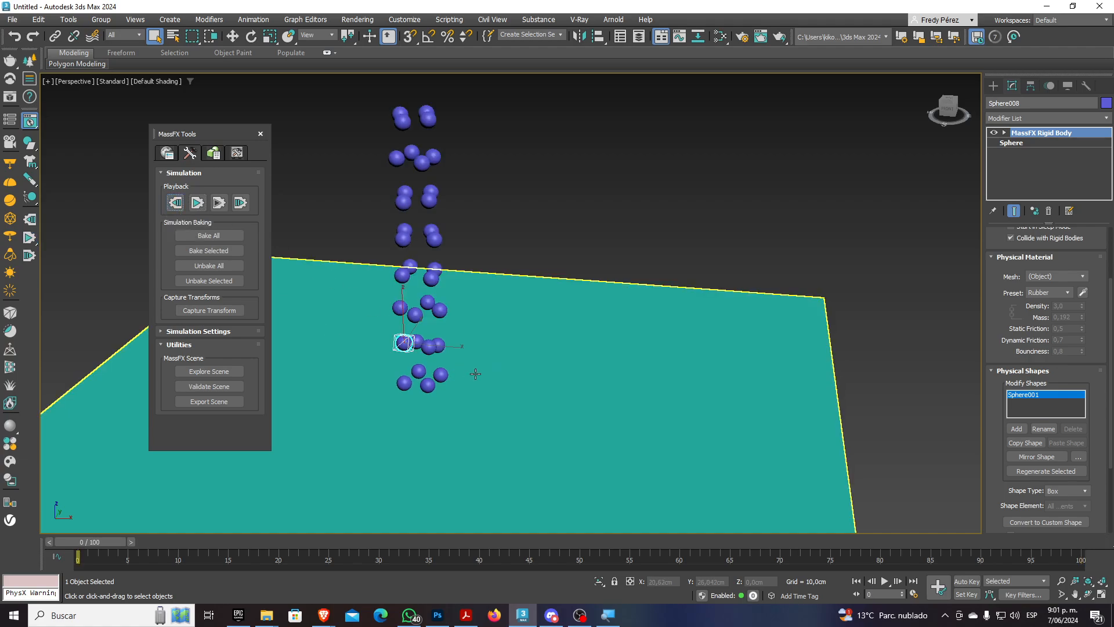
Replay the rubber simulation from a closer view, examine contacts between the landed spheres from several angles, and reset it
middle_click_drag(555, 363, 502, 346, "alt")
scroll(526, 323, "up", 4)
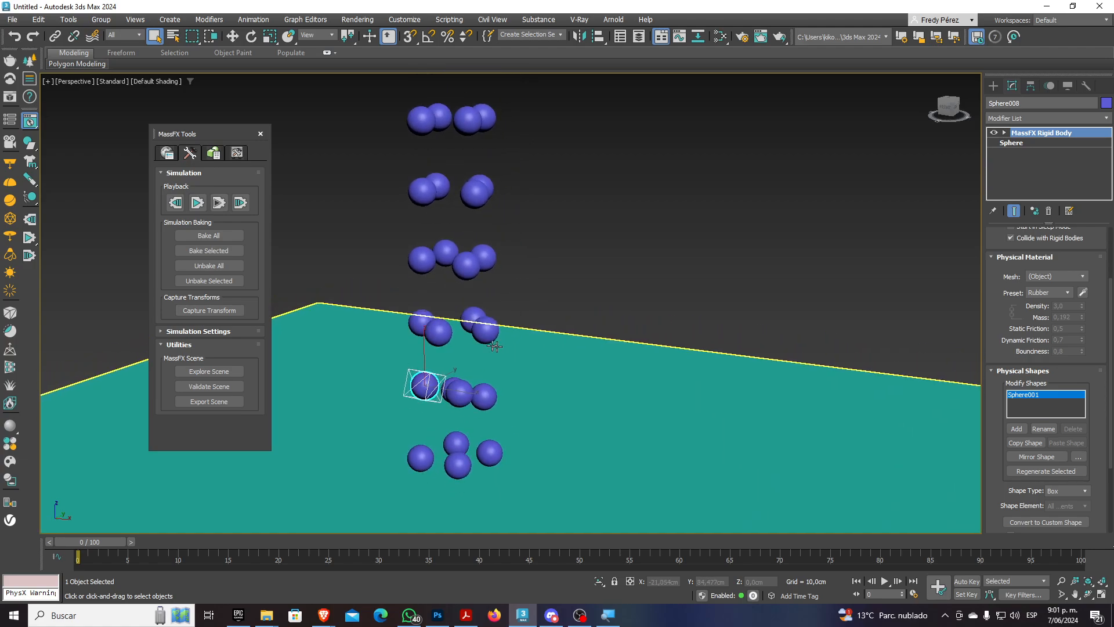
left_click(196, 203)
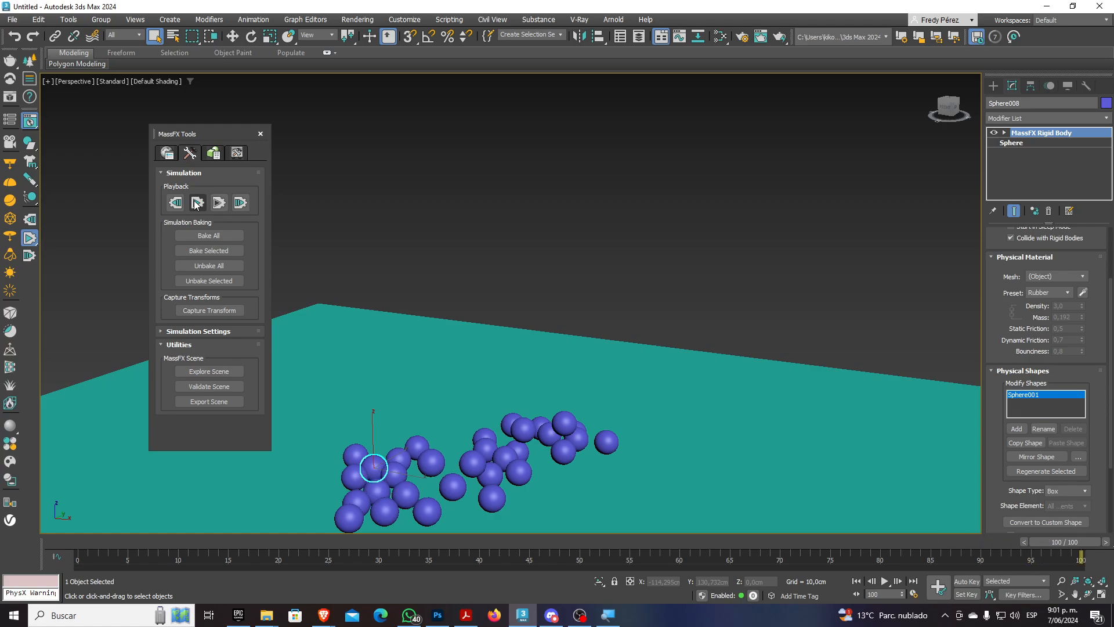
scroll(536, 459, "up", 3)
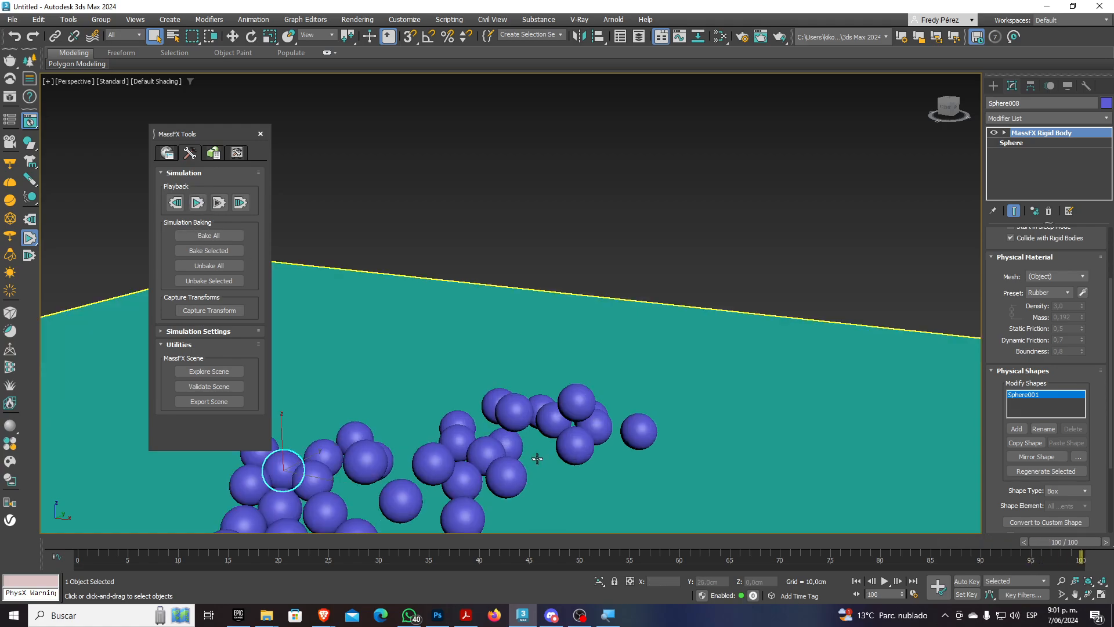
scroll(537, 459, "up", 4)
middle_click_drag(520, 436, 476, 444, "alt")
scroll(495, 387, "down", 4)
middle_click_drag(366, 403, 436, 385, "alt")
scroll(463, 420, "up", 4)
middle_click_drag(468, 427, 497, 451, "alt")
scroll(469, 423, "down", 4)
scroll(495, 444, "down", 3)
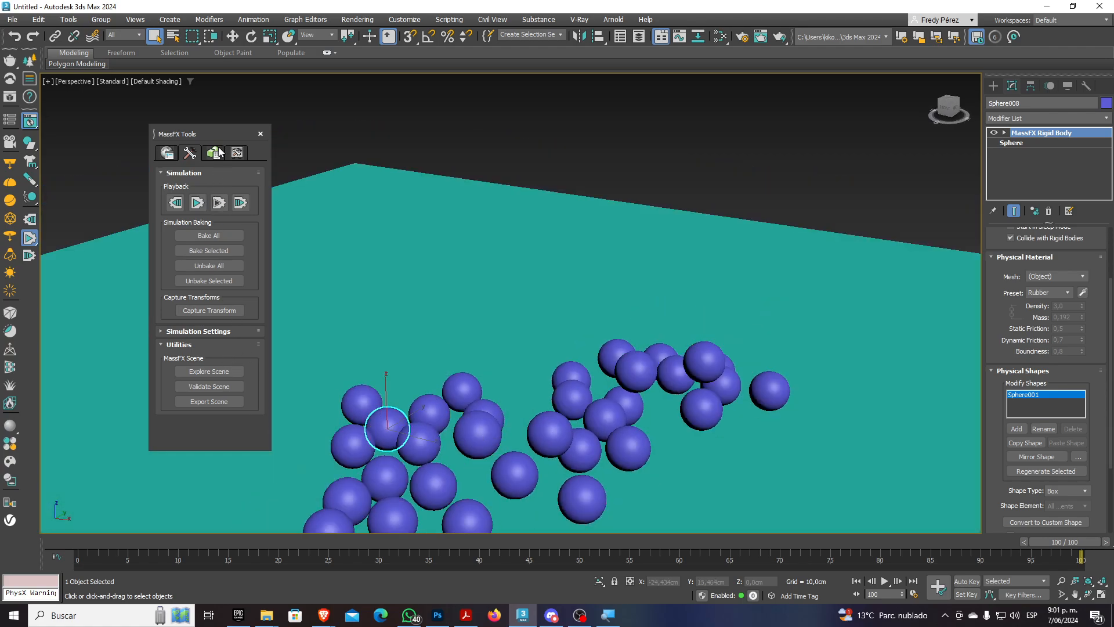
left_click(175, 202)
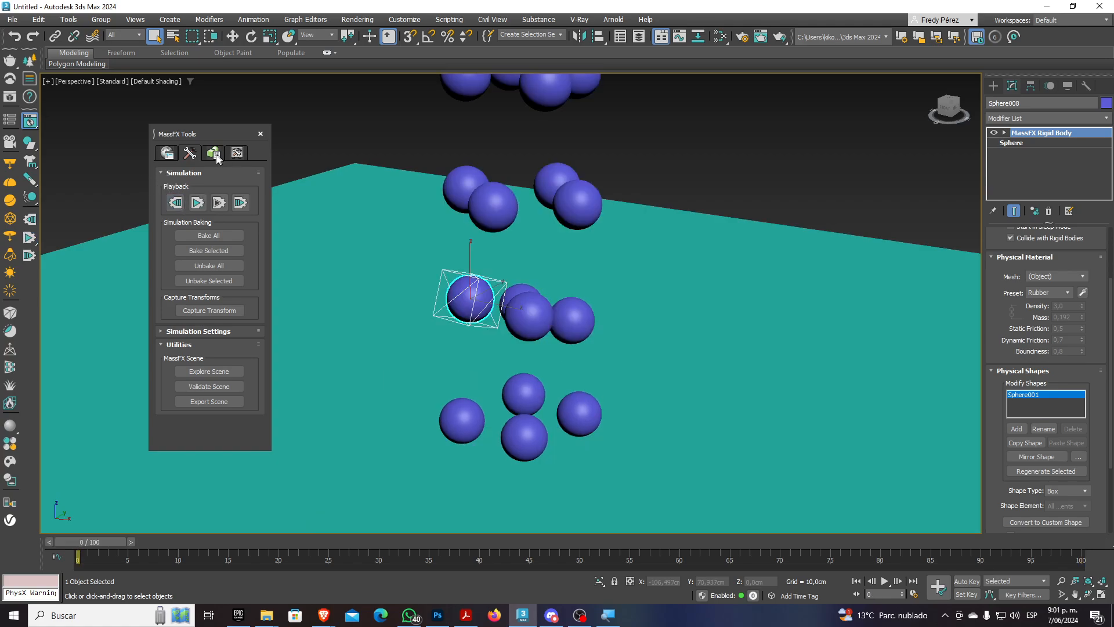
Review the selected sphere's rigid body properties, set its physical shape type to Sphere, and check another sphere for the same shape
left_click(216, 156)
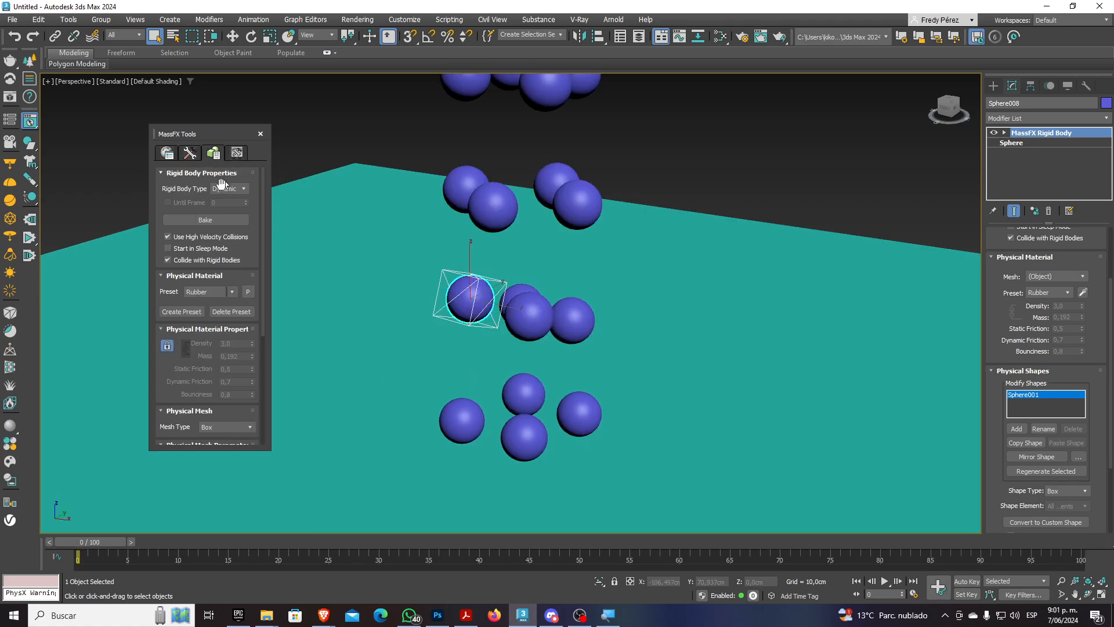
left_click_drag(172, 366, 166, 118)
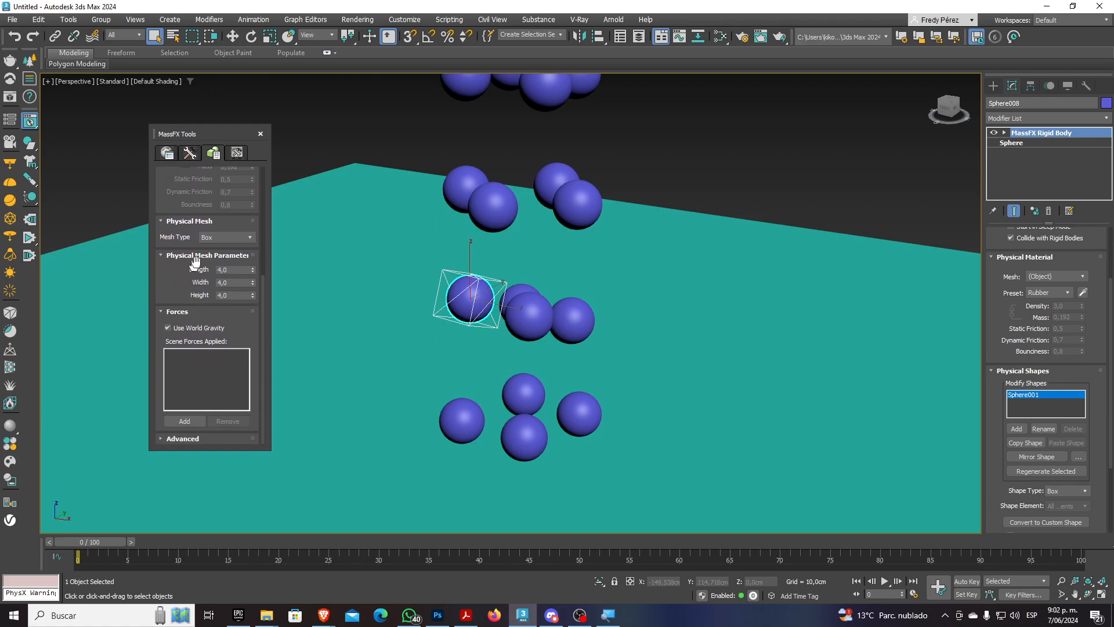
left_click_drag(165, 237, 178, 360)
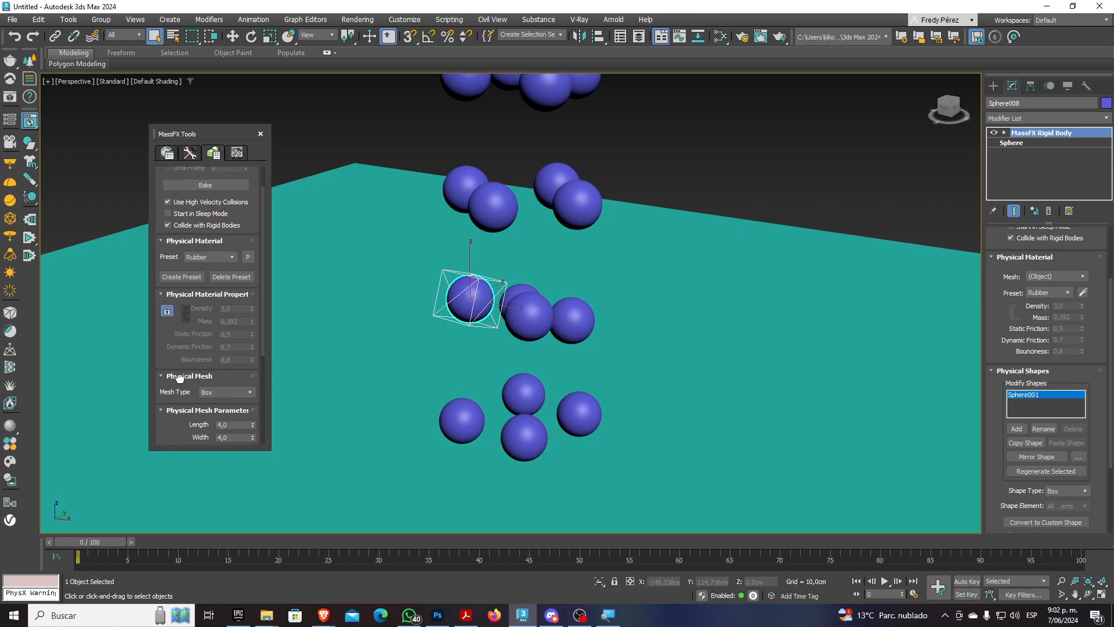
left_click_drag(164, 197, 160, 259)
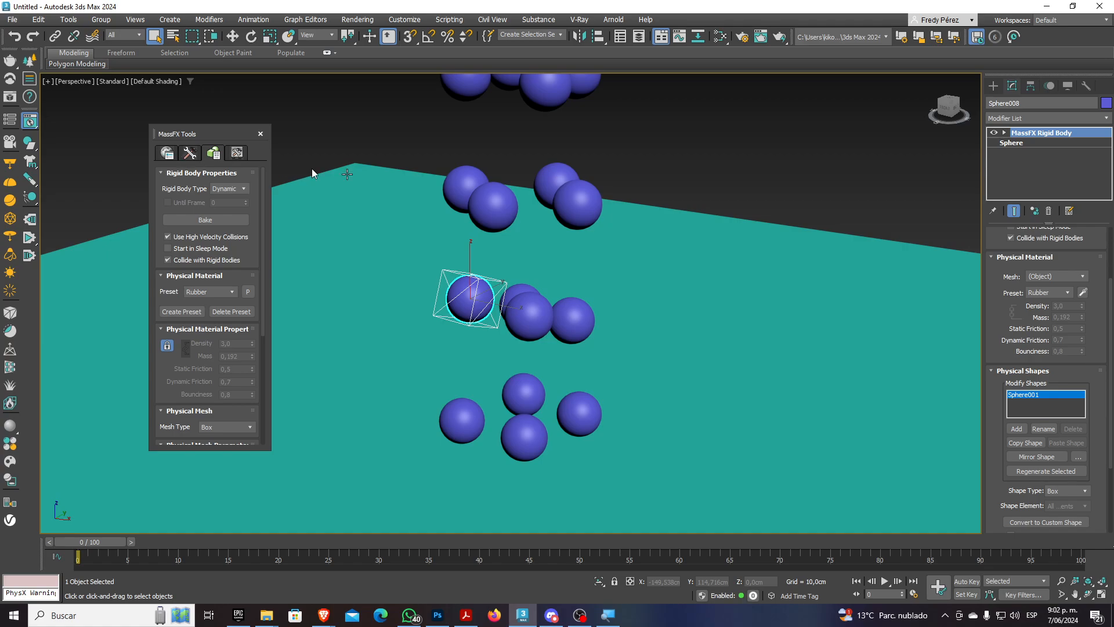
scroll(1025, 303, "down", 4)
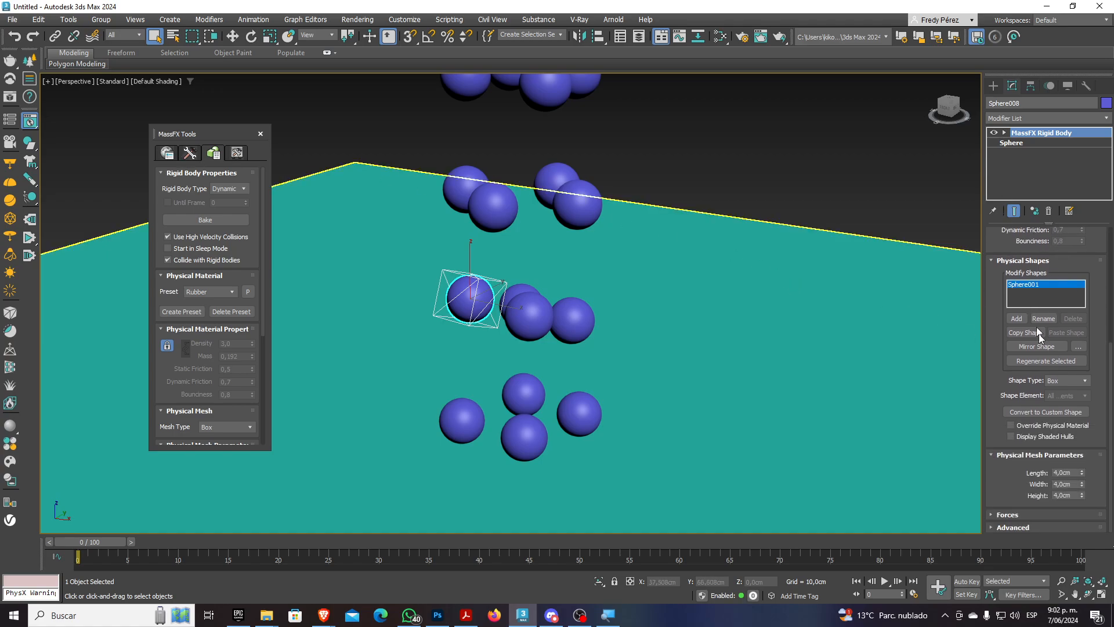
left_click(1071, 381)
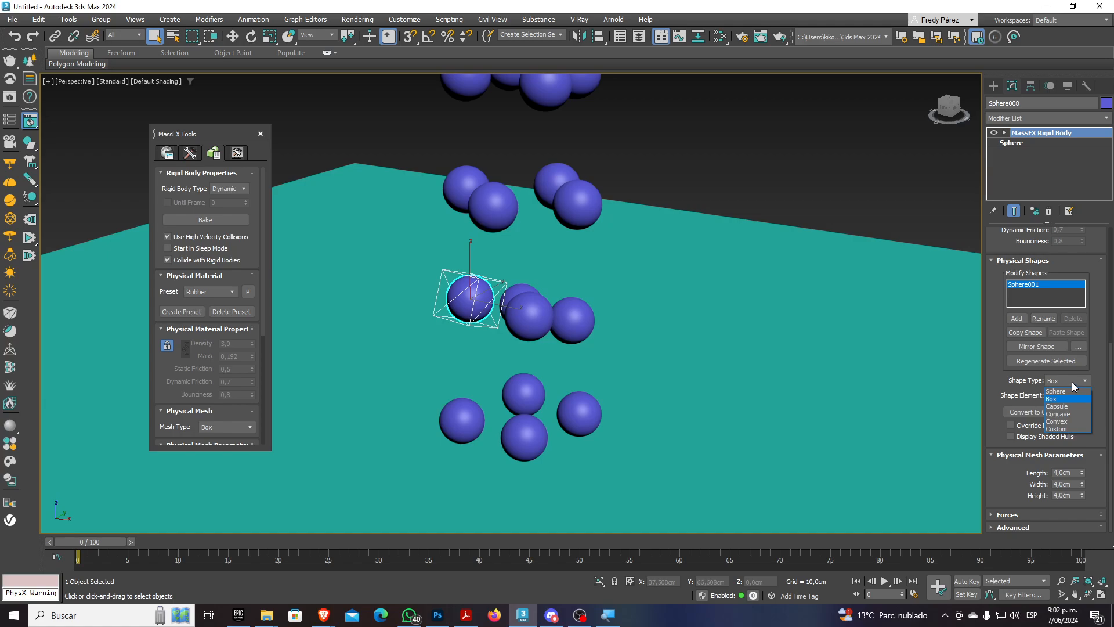
left_click(1064, 392)
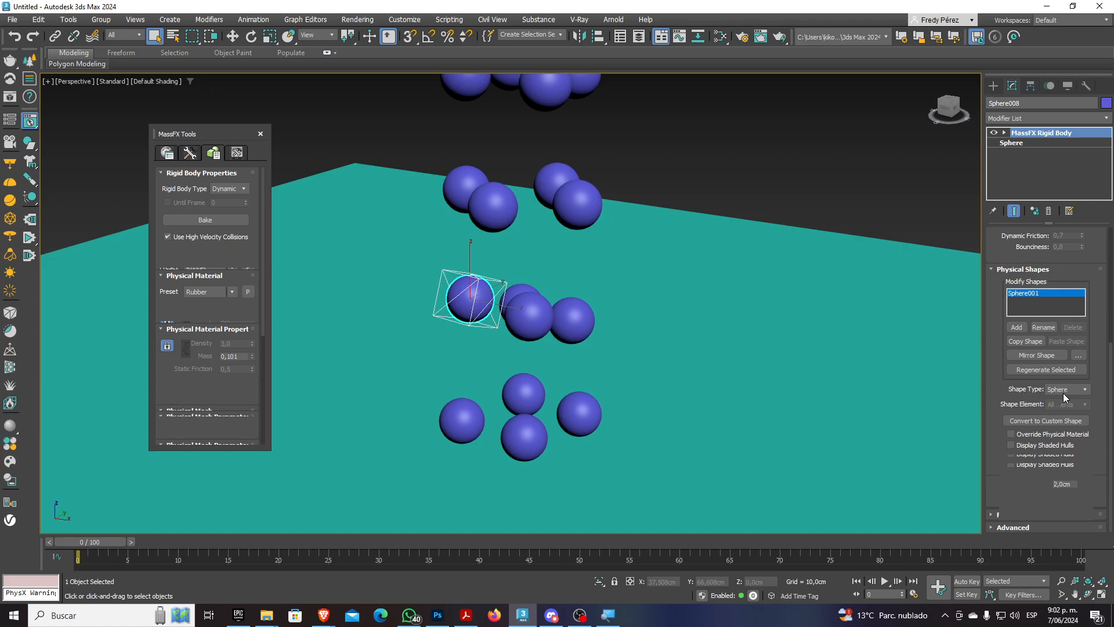
left_click(539, 318)
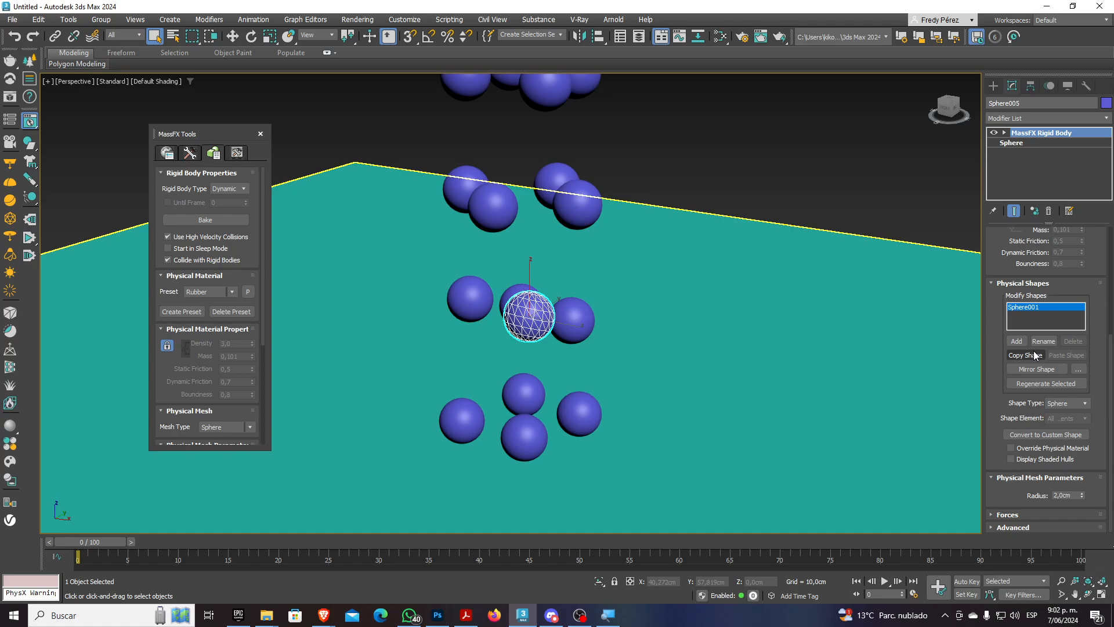
Run the simulation with the spherical collision shape over the full timeline, check the spread from a wider view, and reset it
left_click(190, 153)
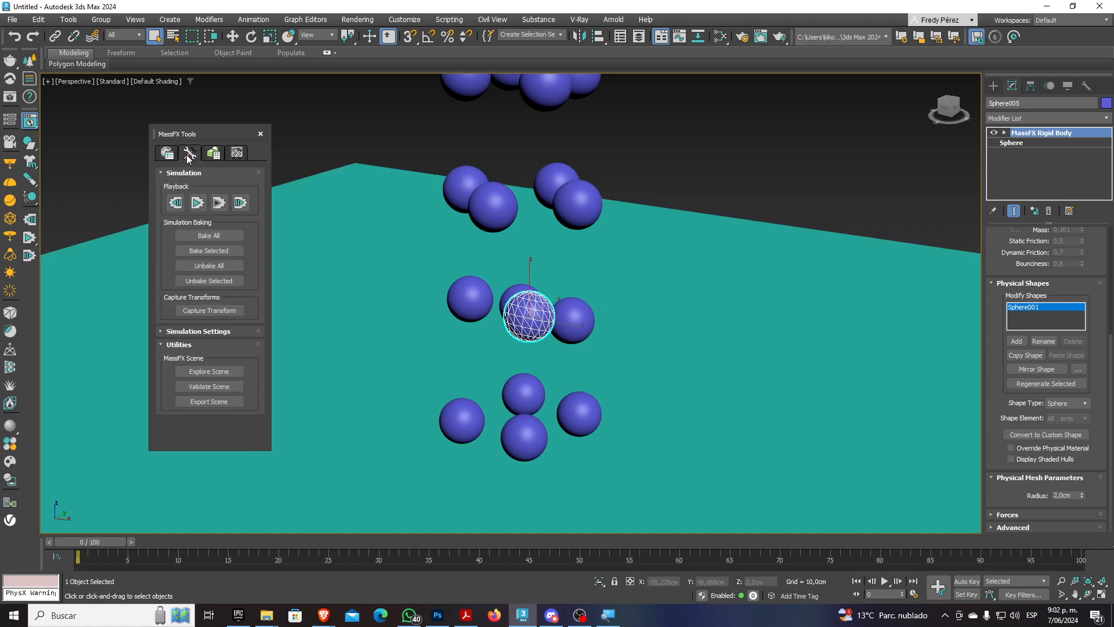
left_click(194, 206)
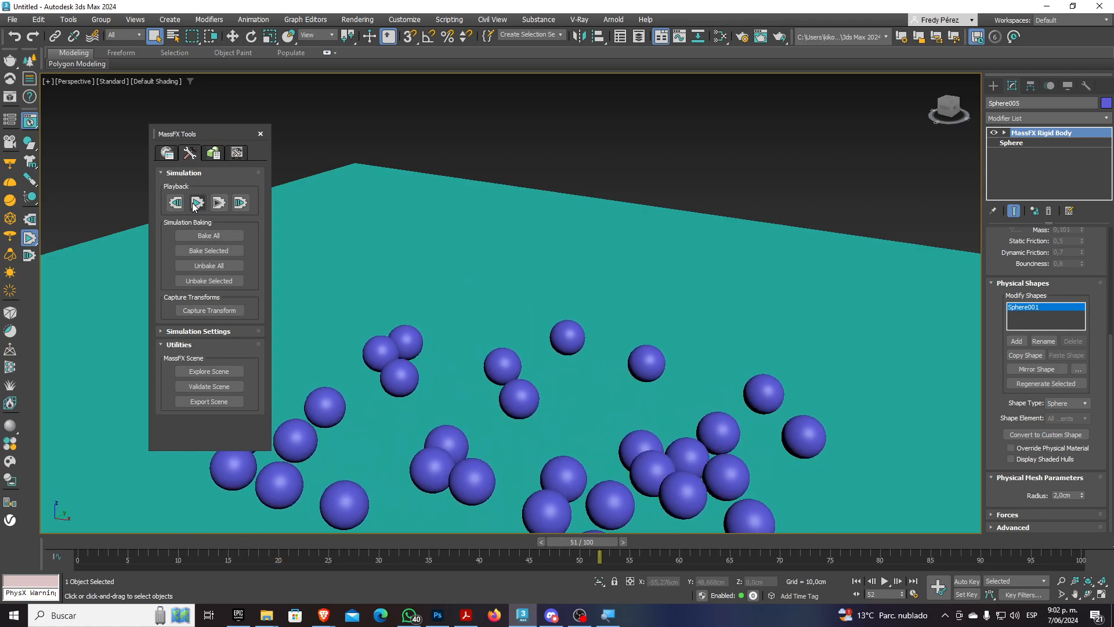
scroll(406, 232, "down", 5)
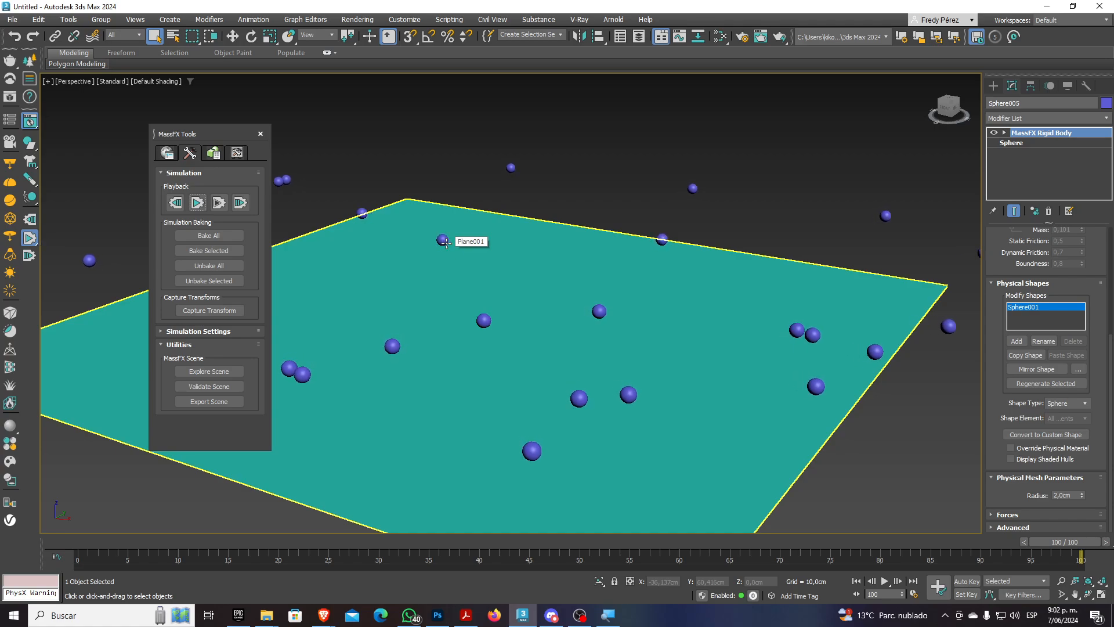
left_click(176, 203)
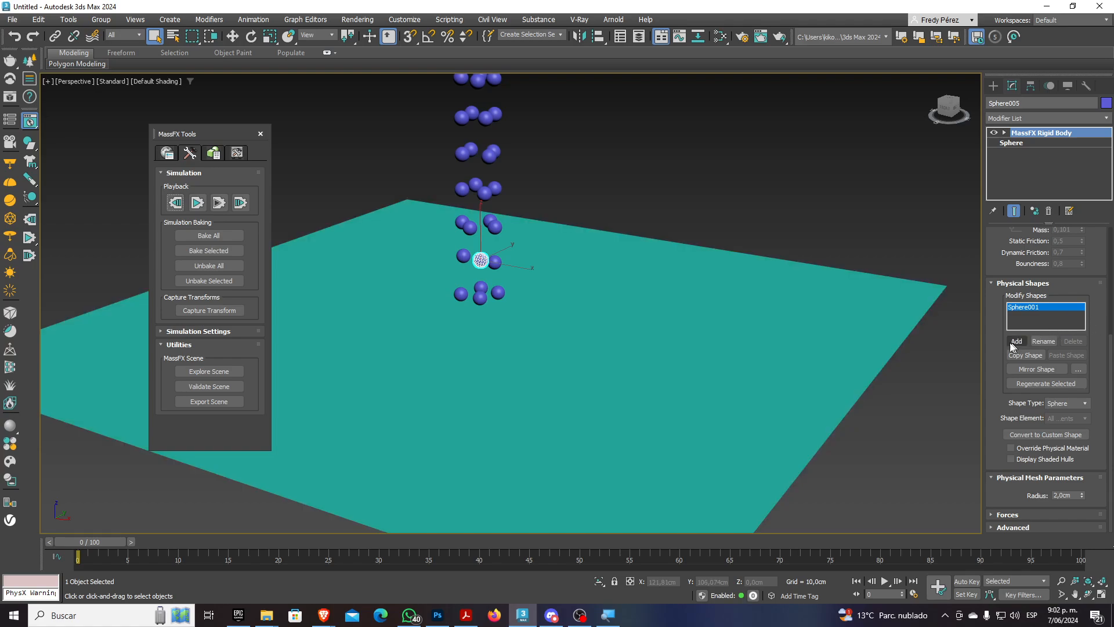
Assign the Steel physical material preset to the selected sphere's rigid body, then test-run the simulation and reset it
left_click_drag(998, 294, 998, 366)
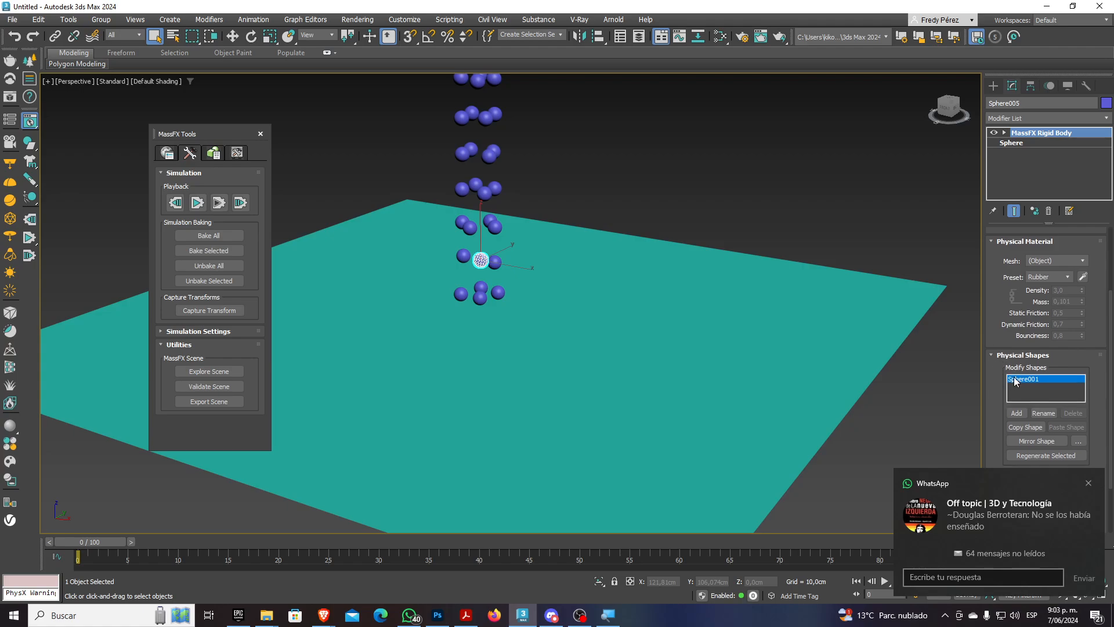
left_click(1089, 484)
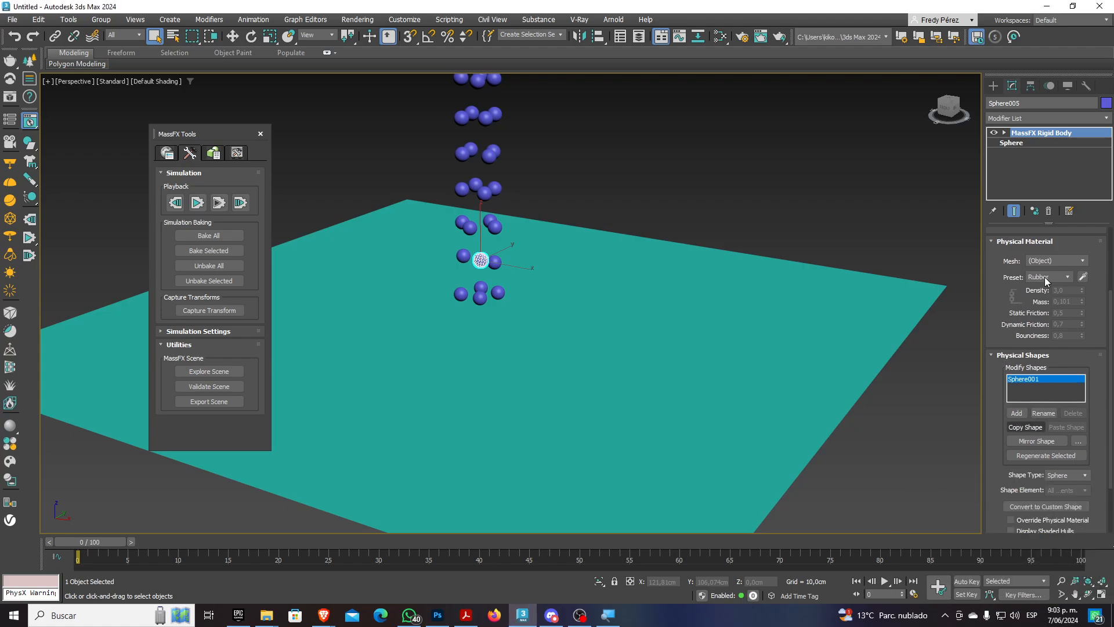
left_click_drag(998, 282, 998, 362)
left_click(1060, 356)
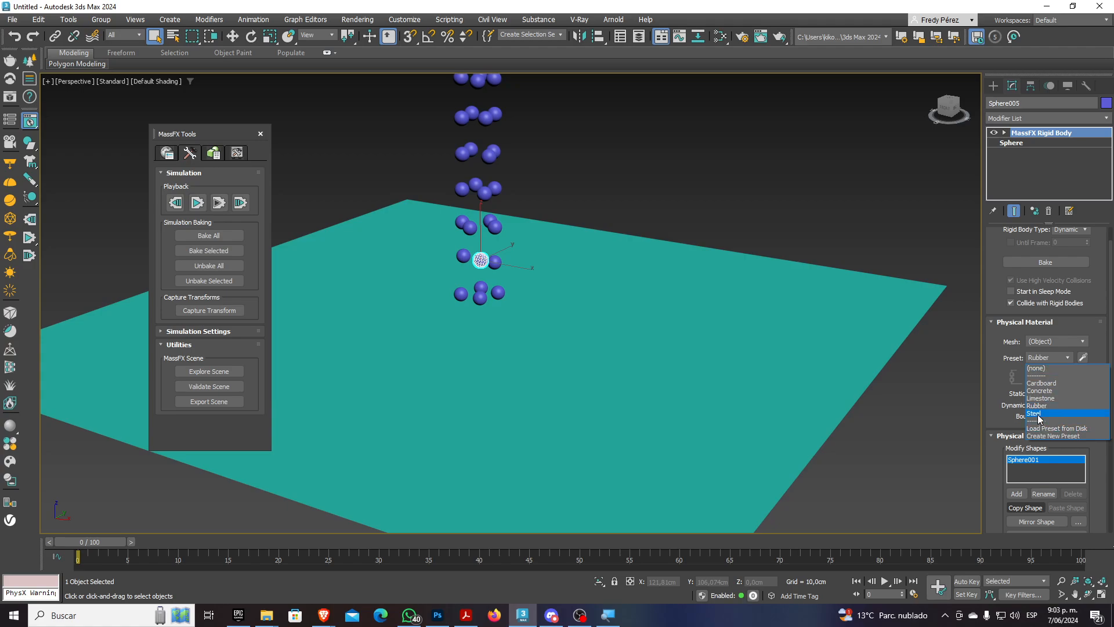
left_click(1038, 413)
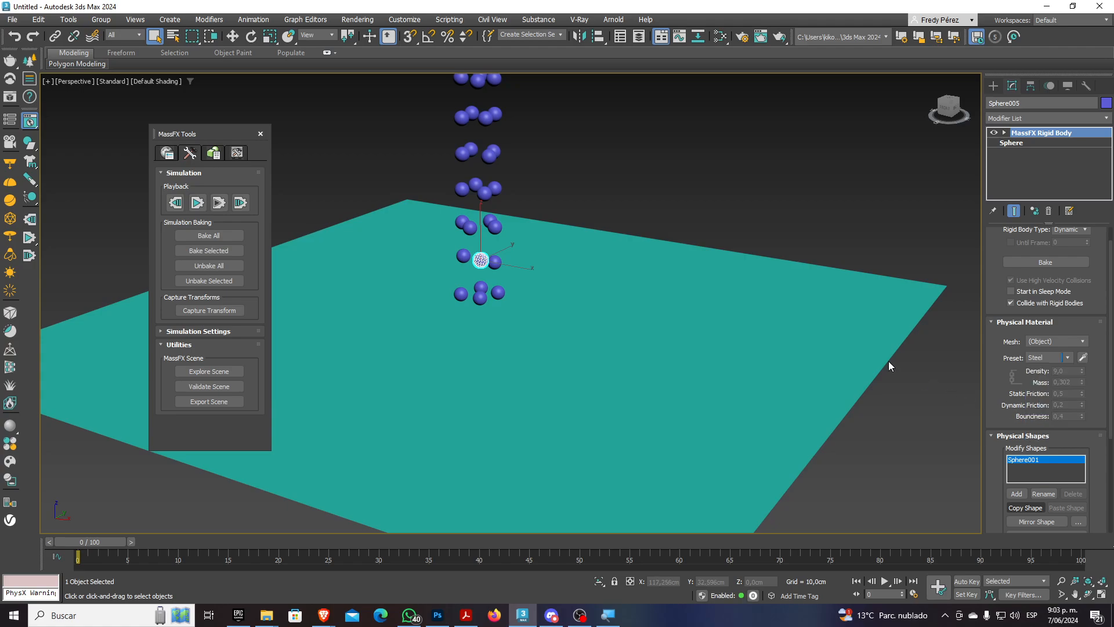
left_click(196, 203)
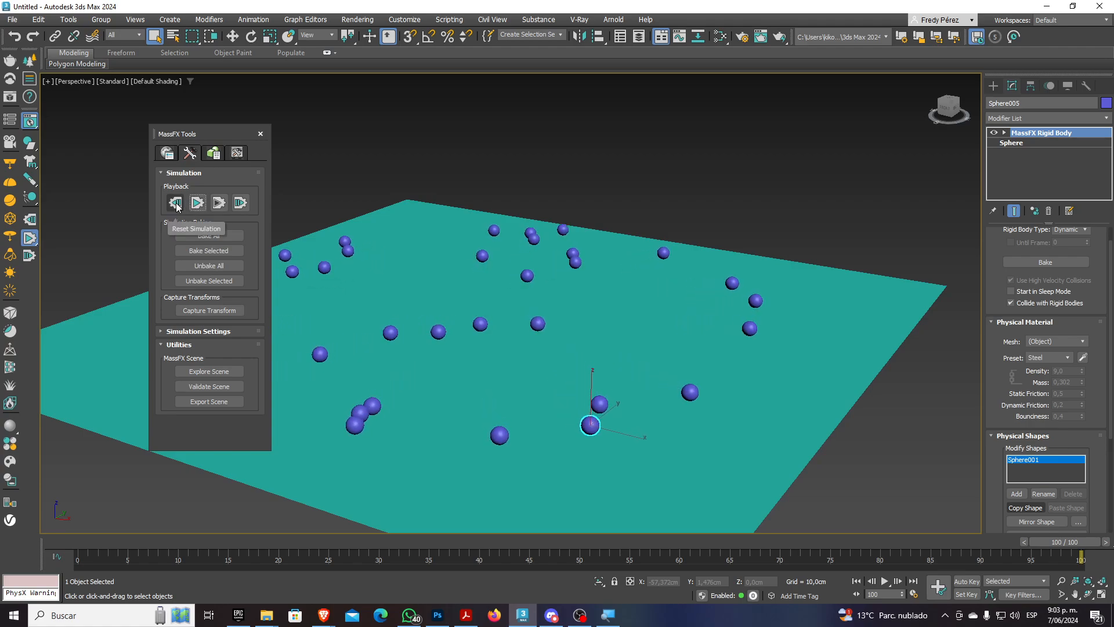
left_click(176, 203)
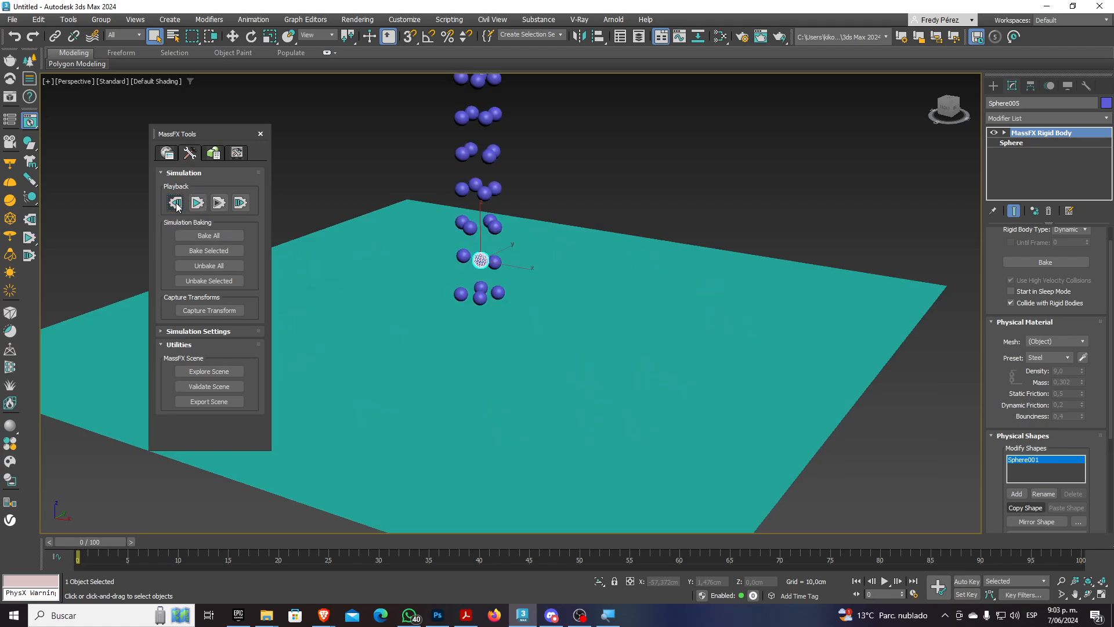
Bake all the rigid bodies and extend the animation length to 500 frames
left_click(217, 235)
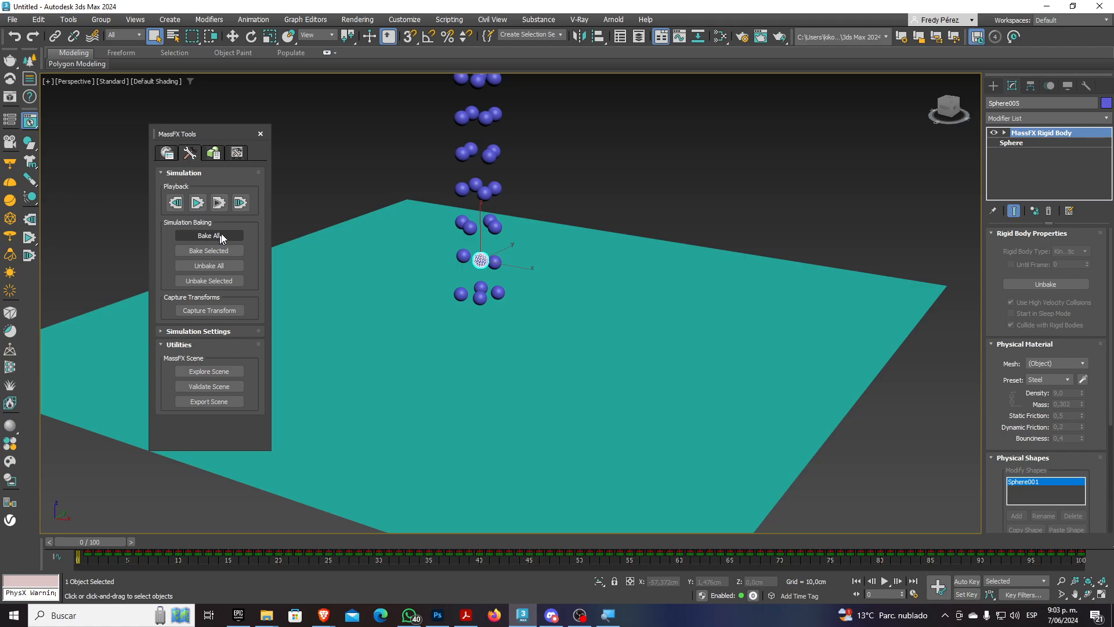
left_click(914, 594)
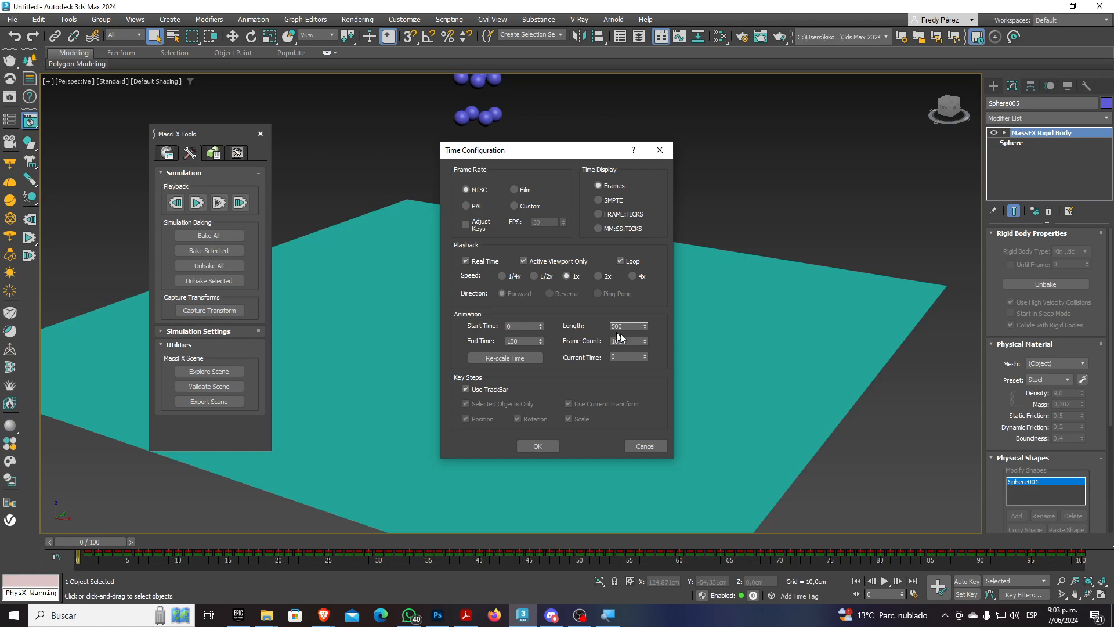
left_click(538, 445)
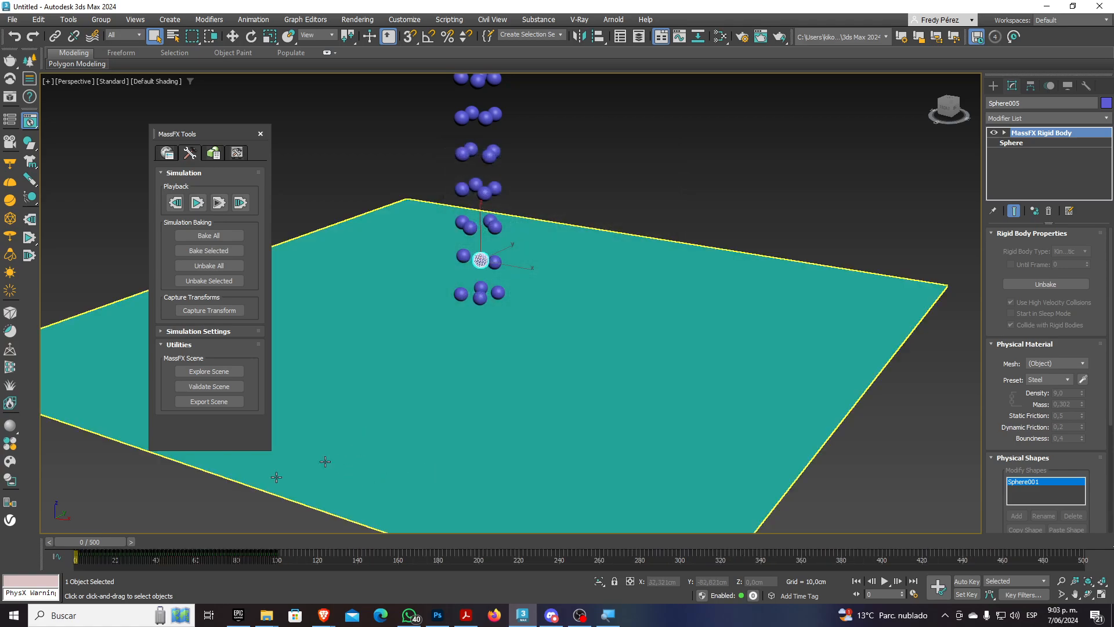
mouse_move(97, 534)
left_mouse_down()
mouse_move(389, 549)
mouse_move(88, 549)
left_mouse_up()
key("q")
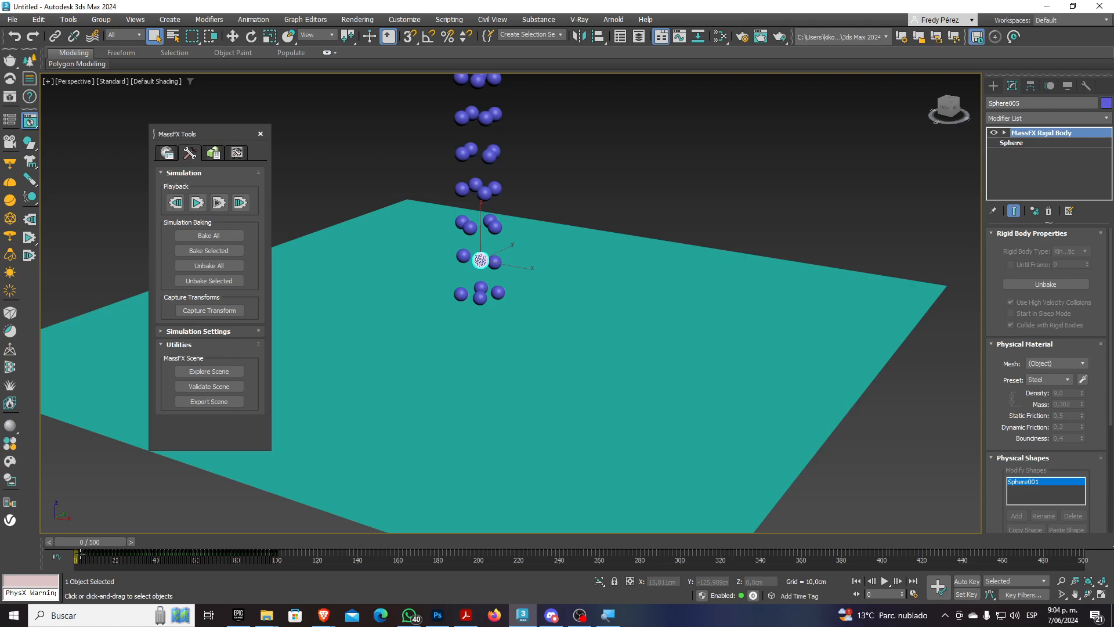
Unbake all the rigid bodies, run the simulation on the extended timeline, and reset it to frame 0
left_click(201, 268)
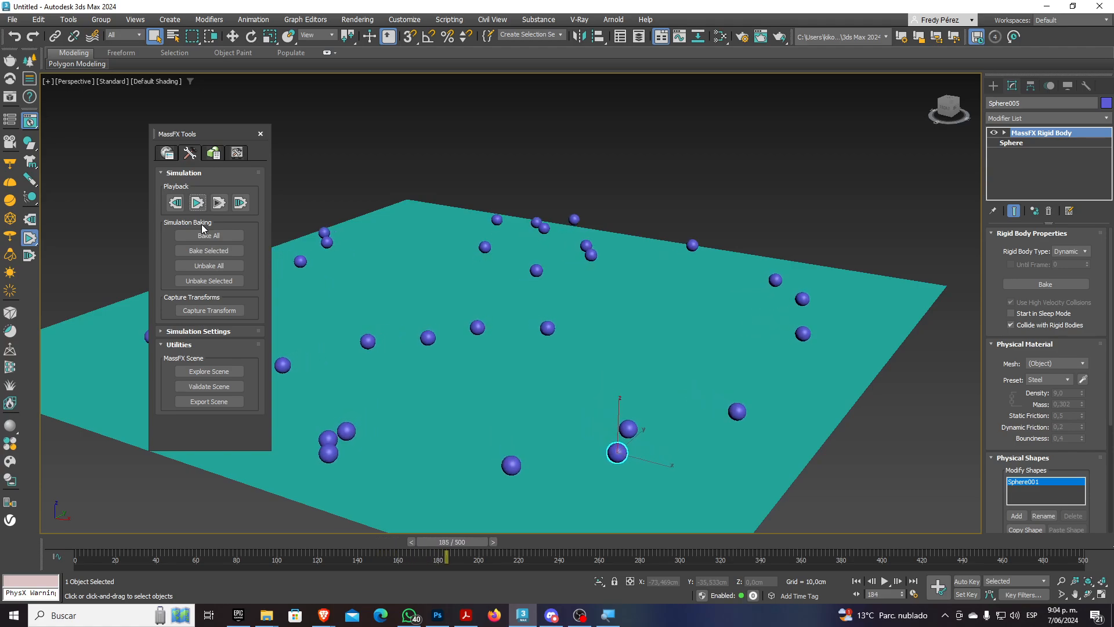
left_click(170, 199)
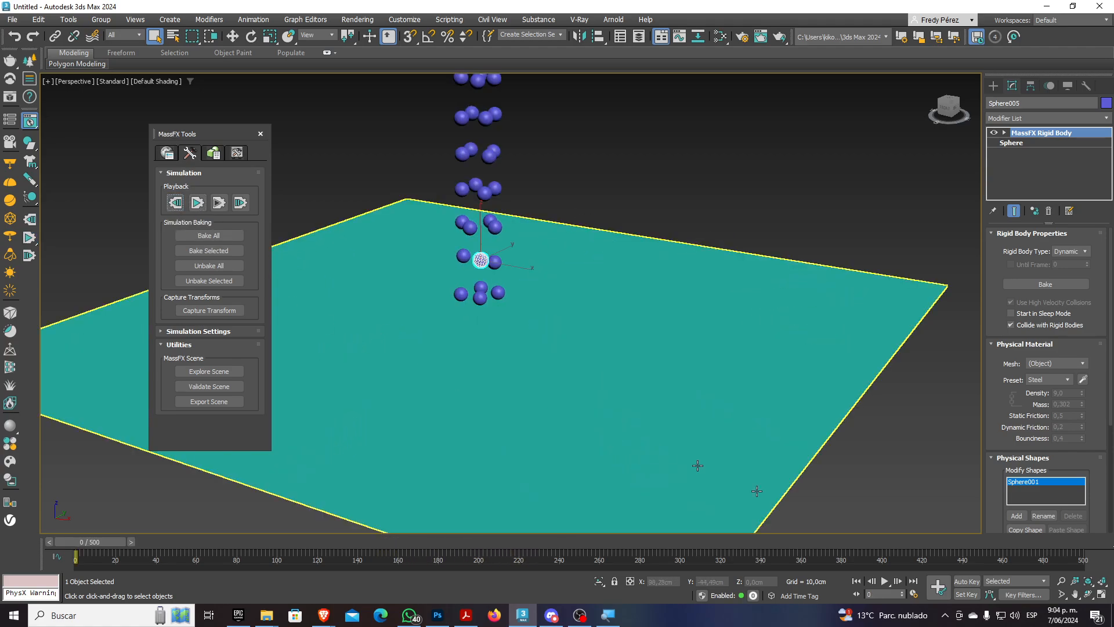
Set the animation length to 180 frames and bake the simulation of all rigid bodies
left_click(914, 595)
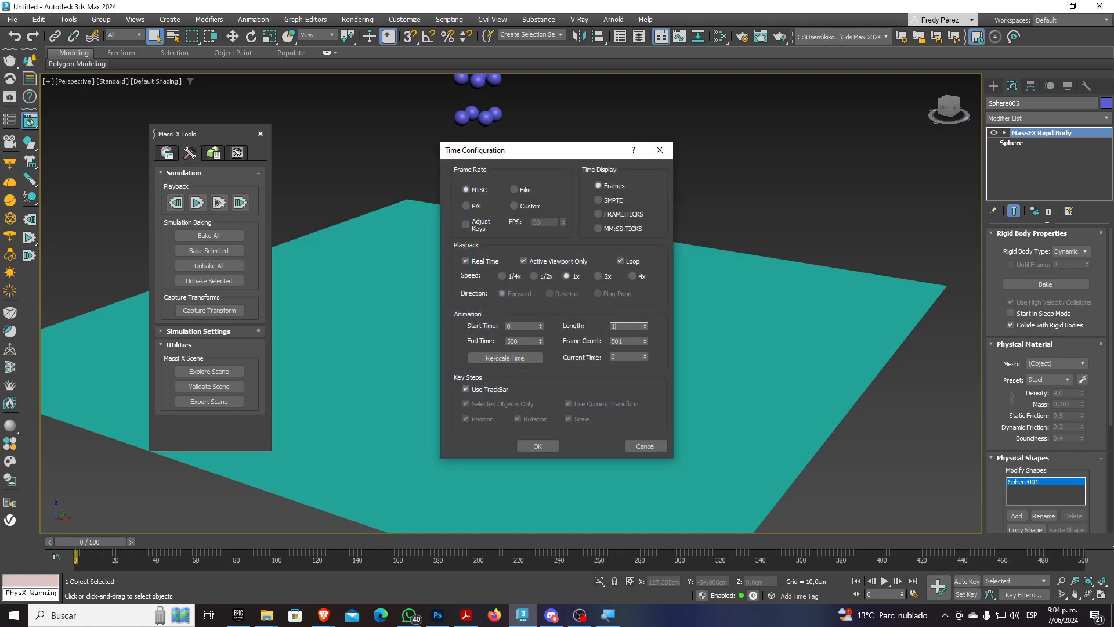
key("Return")
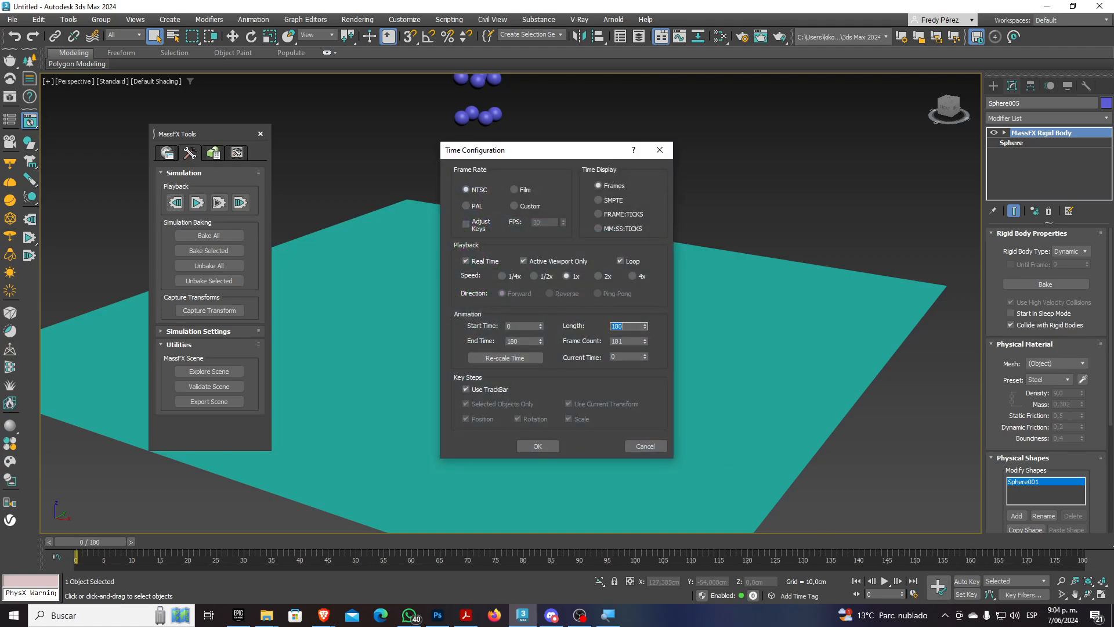
left_click(536, 446)
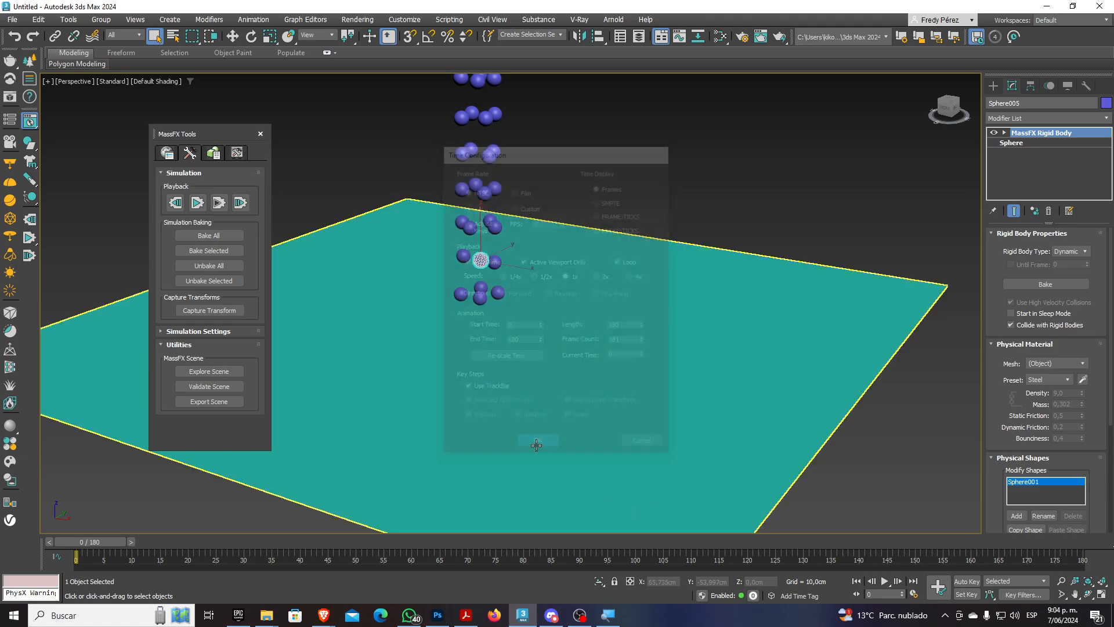
left_click(209, 235)
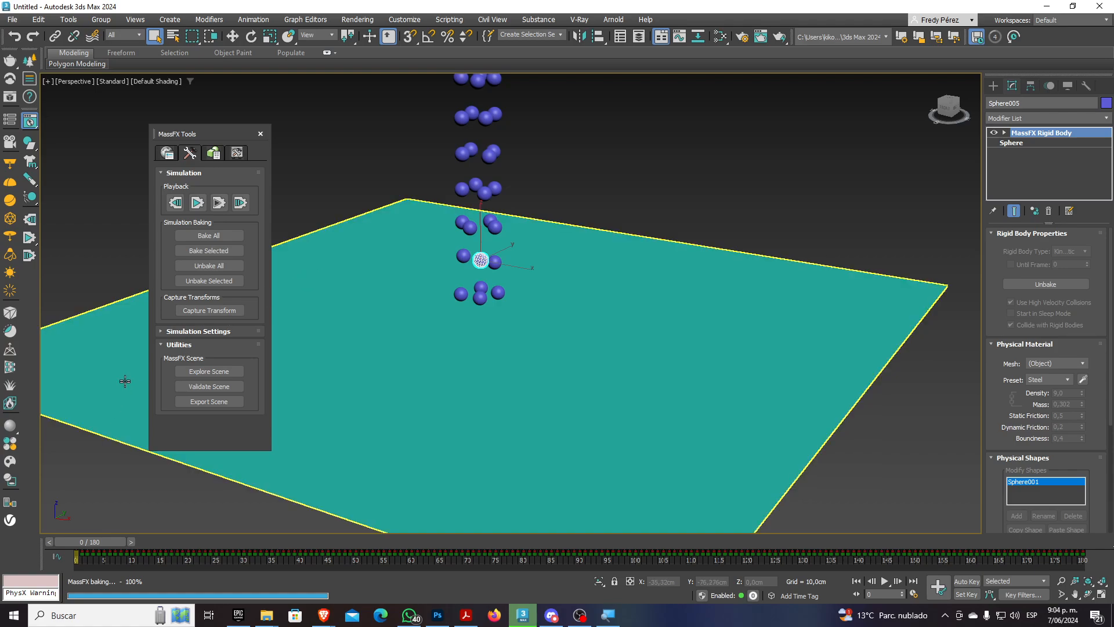
Scrub the baked animation to frame 87 and back to frame 60, examining the contacts between the spheres up close
left_click_drag(108, 542, 577, 524)
scroll(456, 438, "up", 8)
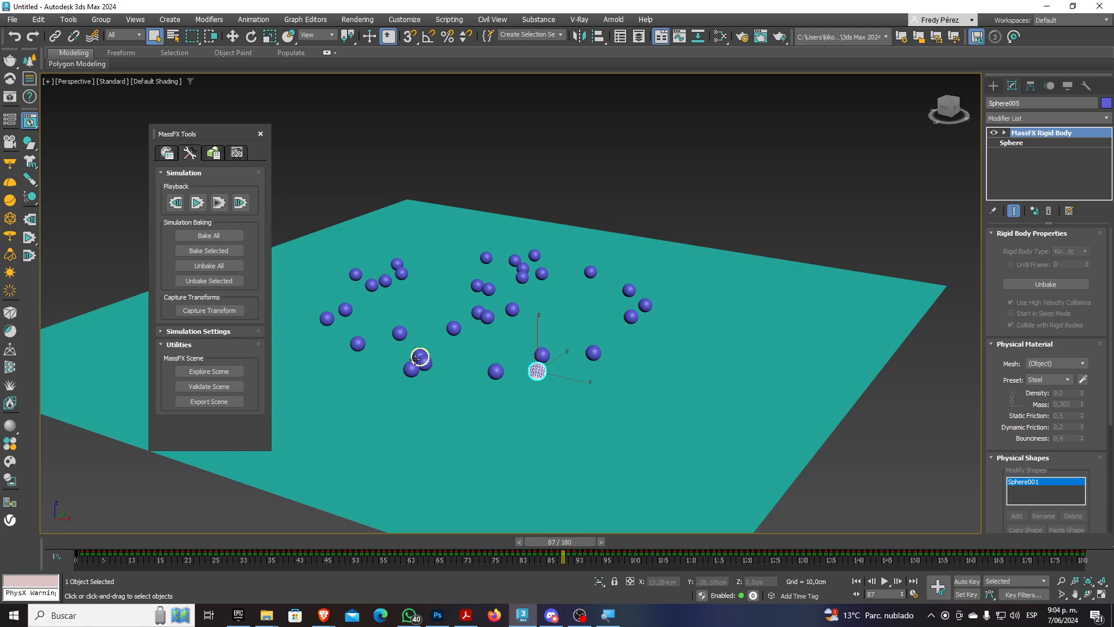
scroll(456, 437, "down", 8)
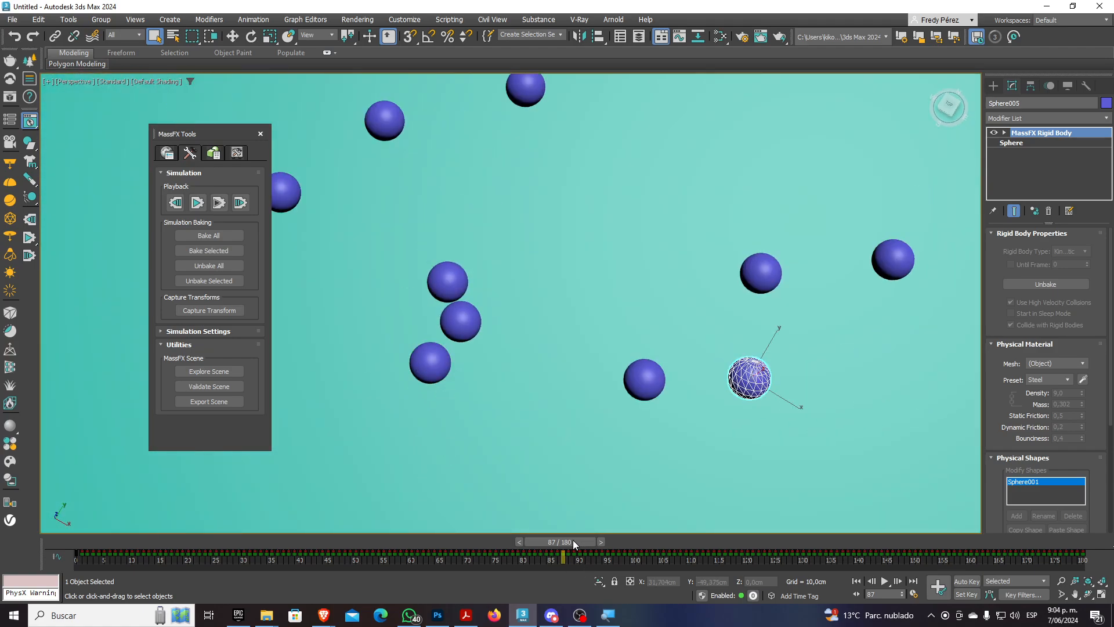
left_click_drag(573, 540, 424, 572)
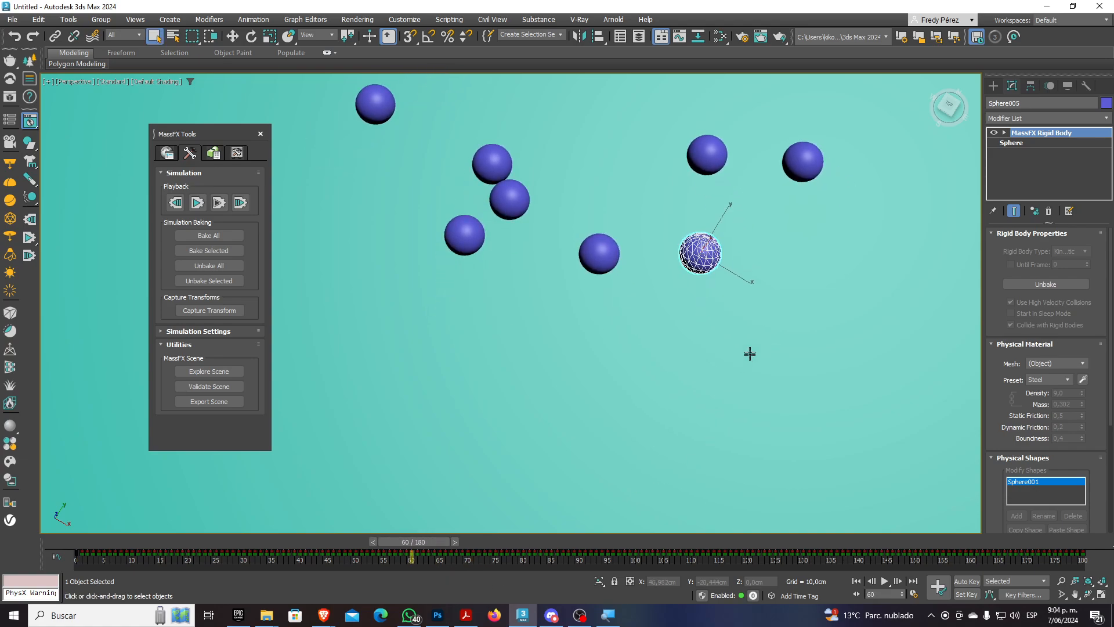
scroll(752, 244, "up", 5)
middle_click_drag(670, 273, 477, 254)
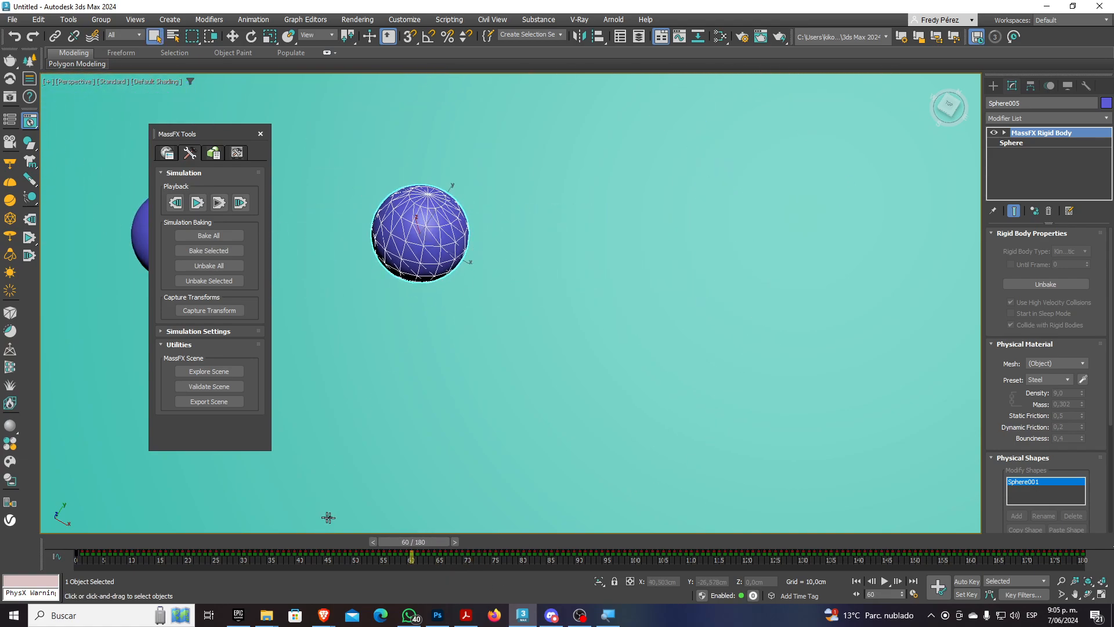
Scrub the baked animation back and forth from a wider view to find a frame with well-scattered spheres, stopping at frame 59
left_click_drag(440, 546, 568, 557)
scroll(603, 428, "down", 8)
middle_click_drag(502, 466, 527, 430, "alt")
left_click_drag(555, 545, 344, 554)
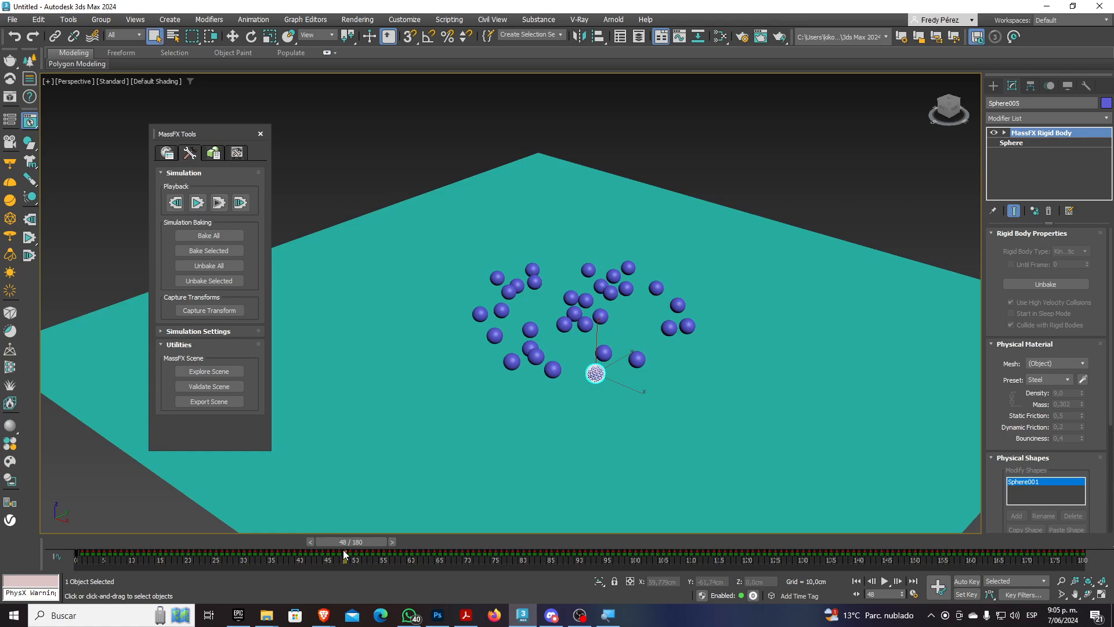
left_click_drag(356, 542, 315, 575)
left_click_drag(371, 584, 455, 607)
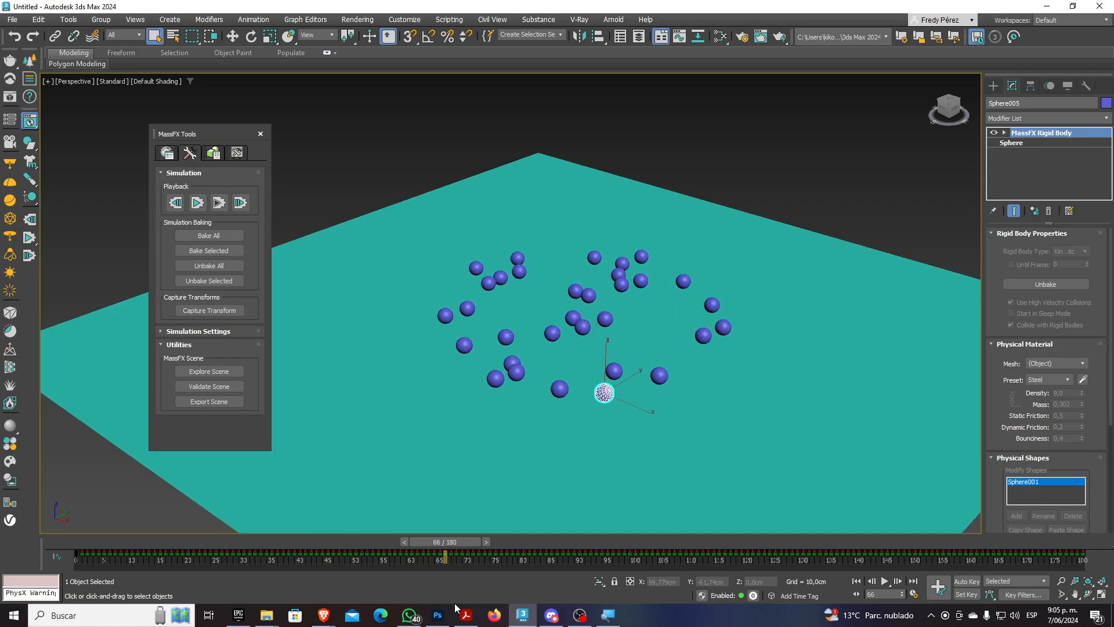
mouse_move(456, 607)
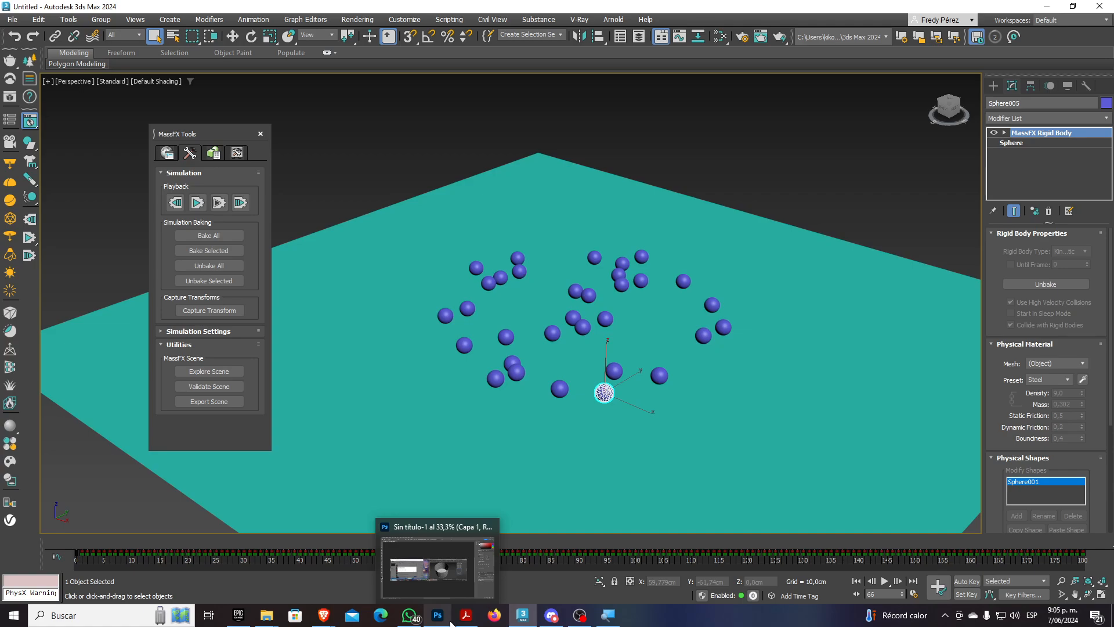
left_click(336, 545)
left_click_drag(353, 541, 427, 542)
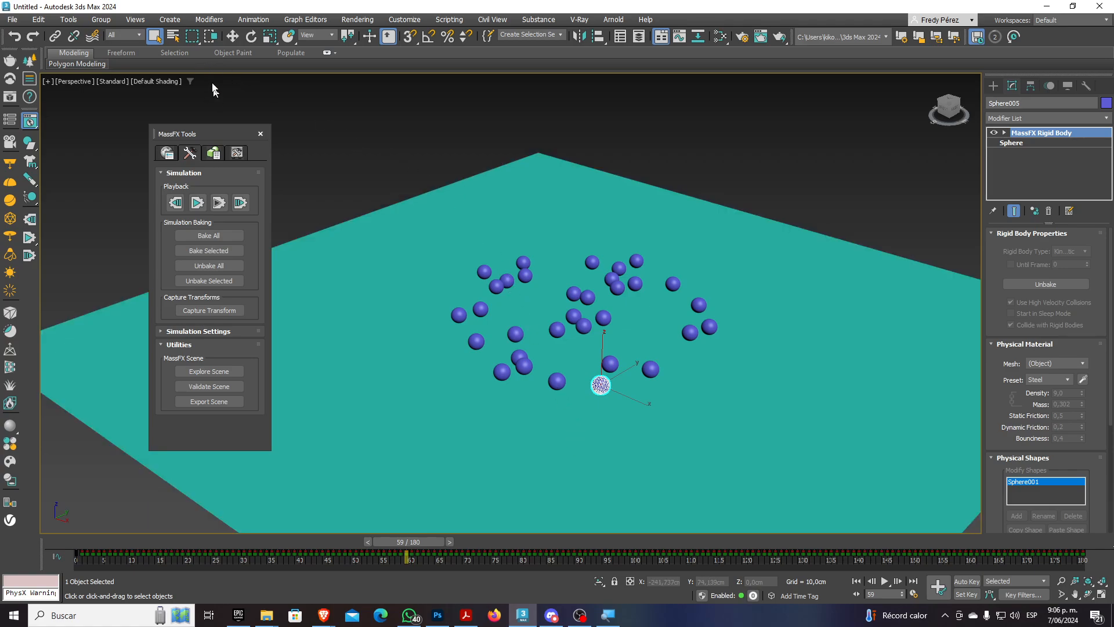
Select all the spheres with a window selection, move to frame 61, and delete their baked keys before that frame
left_click(210, 36)
left_click_drag(316, 112, 801, 467)
left_click_drag(416, 543, 432, 542)
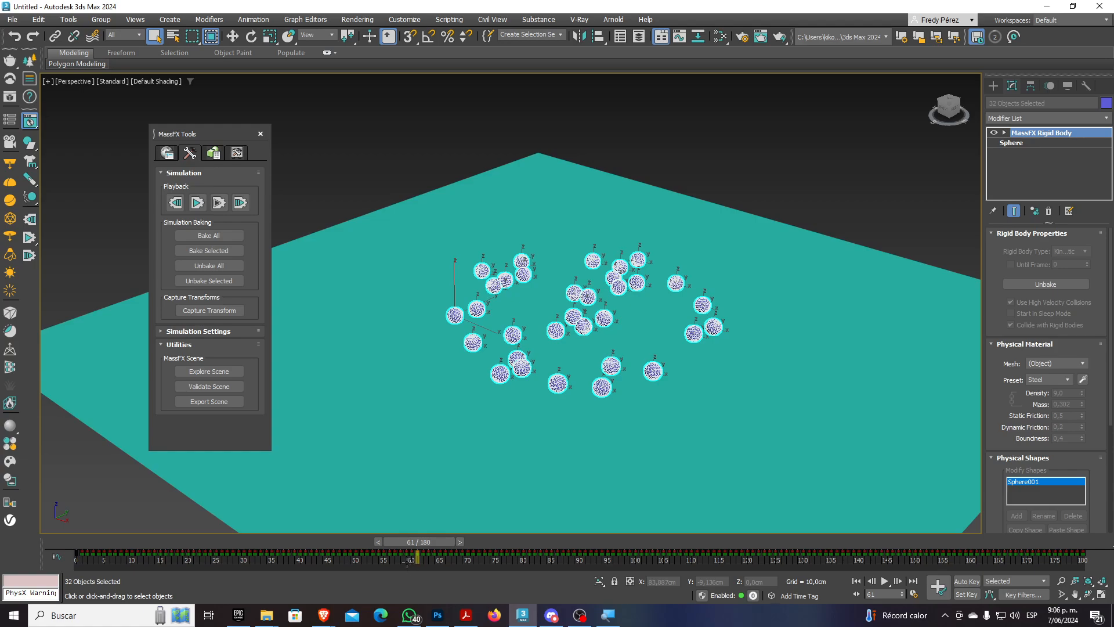
left_click_drag(408, 561, 76, 560)
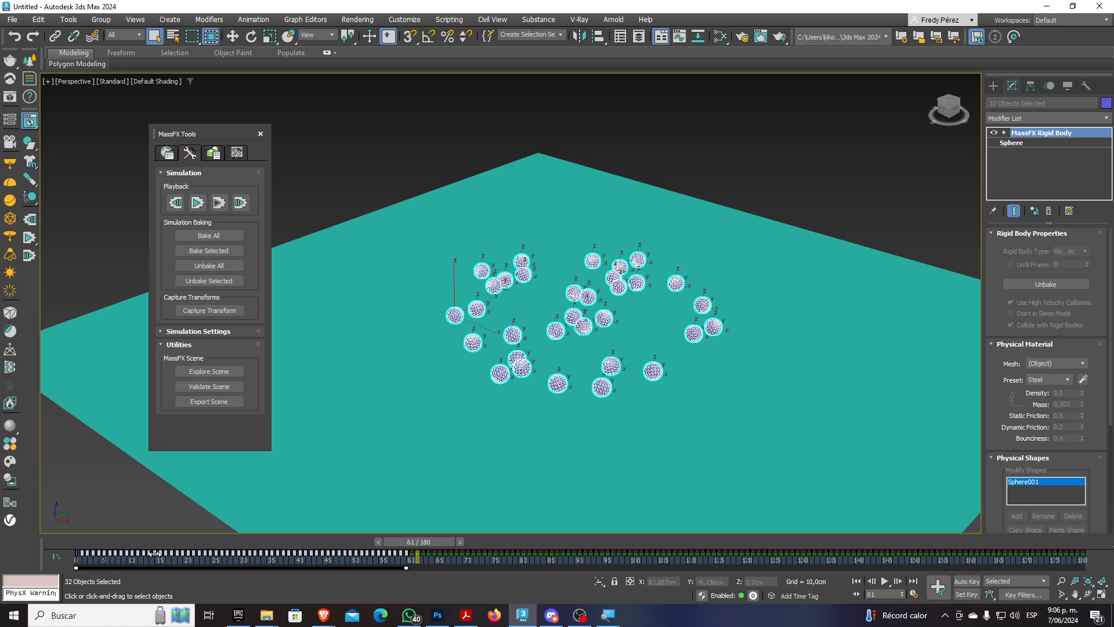
key("Delete")
Delete the spheres' remaining baked keys from frame 61 to the end of the timeline
left_click_drag(393, 557, 409, 555)
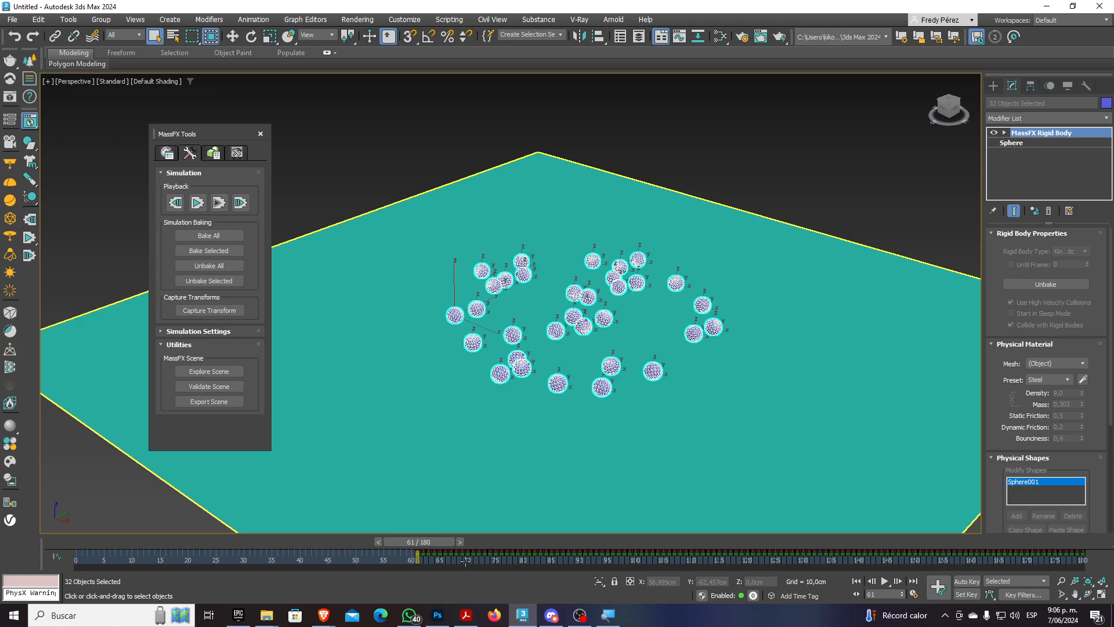
left_click_drag(466, 565, 1091, 563)
key("Delete")
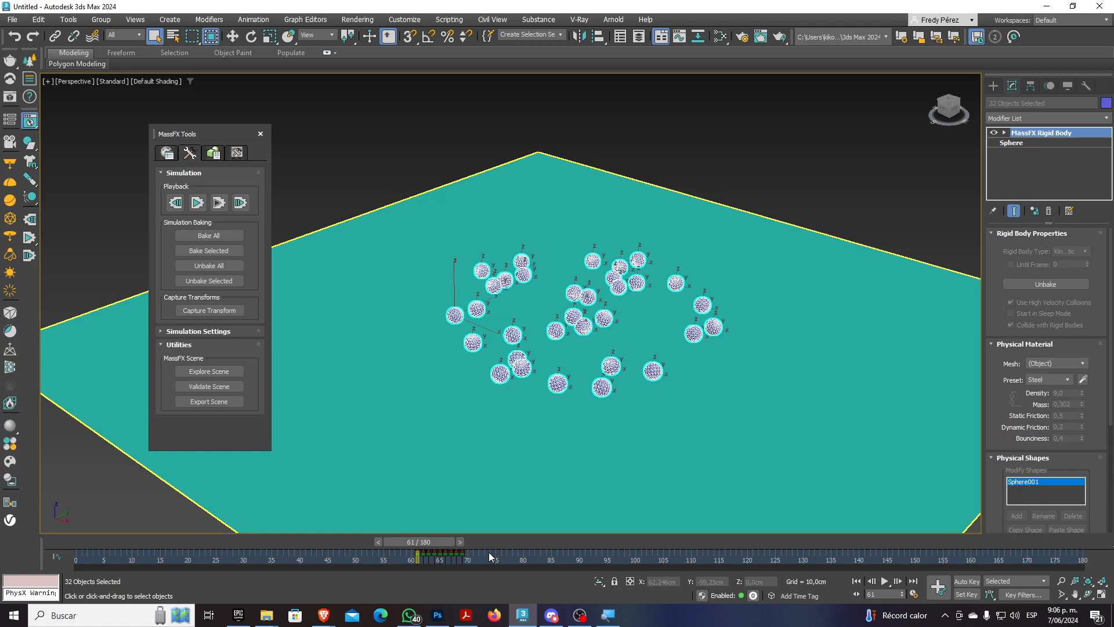
left_click_drag(421, 565, 420, 564)
key("Delete")
Scrub the timeline back to frame 1 and check from a closer view that the scattered spheres hold their positions
left_click_drag(434, 541, 467, 541)
left_click(514, 494)
scroll(582, 325, "up", 3)
mouse_move(637, 432)
middle_mouse_down("alt")
mouse_move(706, 443)
mouse_move(785, 418)
mouse_move(667, 429)
mouse_move(418, 414)
mouse_move(567, 487)
mouse_move(694, 476)
mouse_move(648, 505)
mouse_move(636, 435)
mouse_move(620, 441)
middle_mouse_up("alt")
left_click_drag(484, 544, 113, 537)
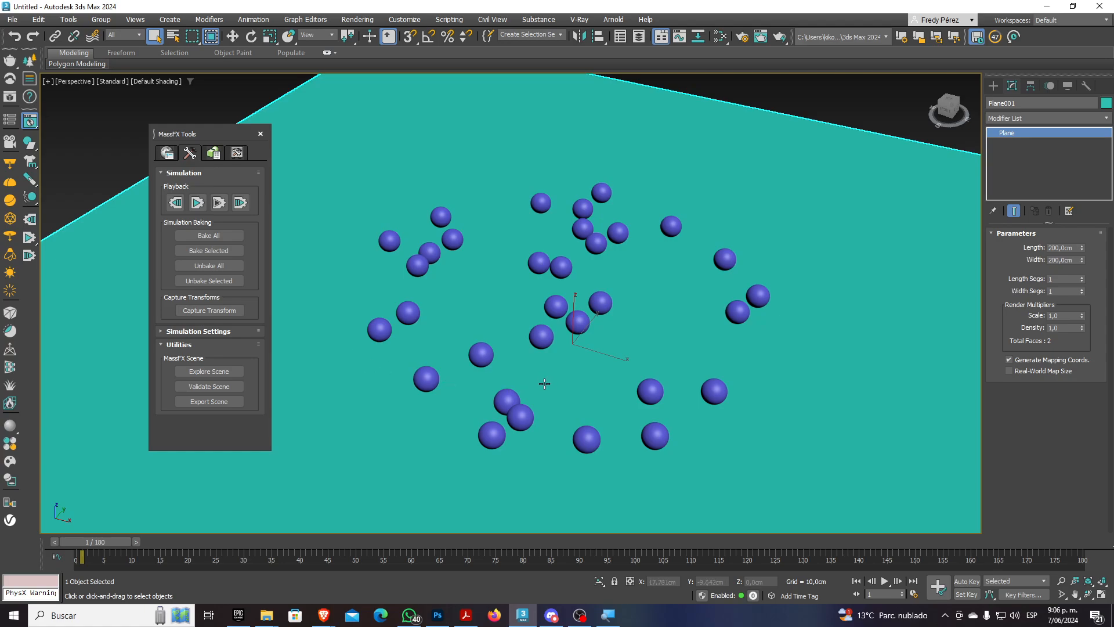
middle_click_drag(544, 383, 523, 402, "alt")
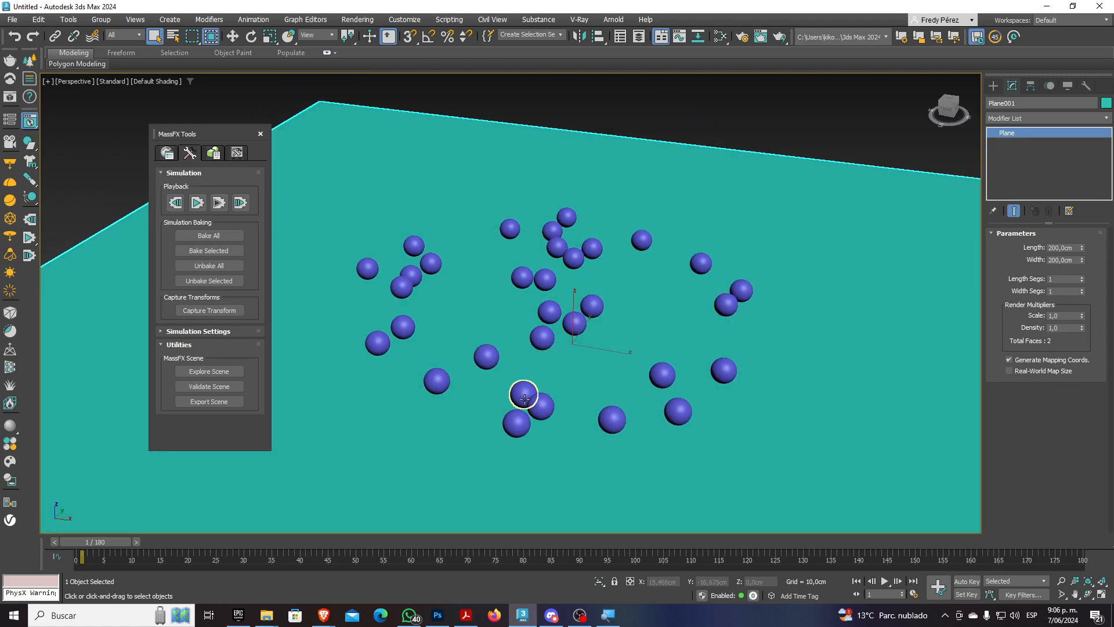
Pick Sphere001 from the scene's object list, move it away from the cluster, and delete all the other spheres
left_click(173, 36)
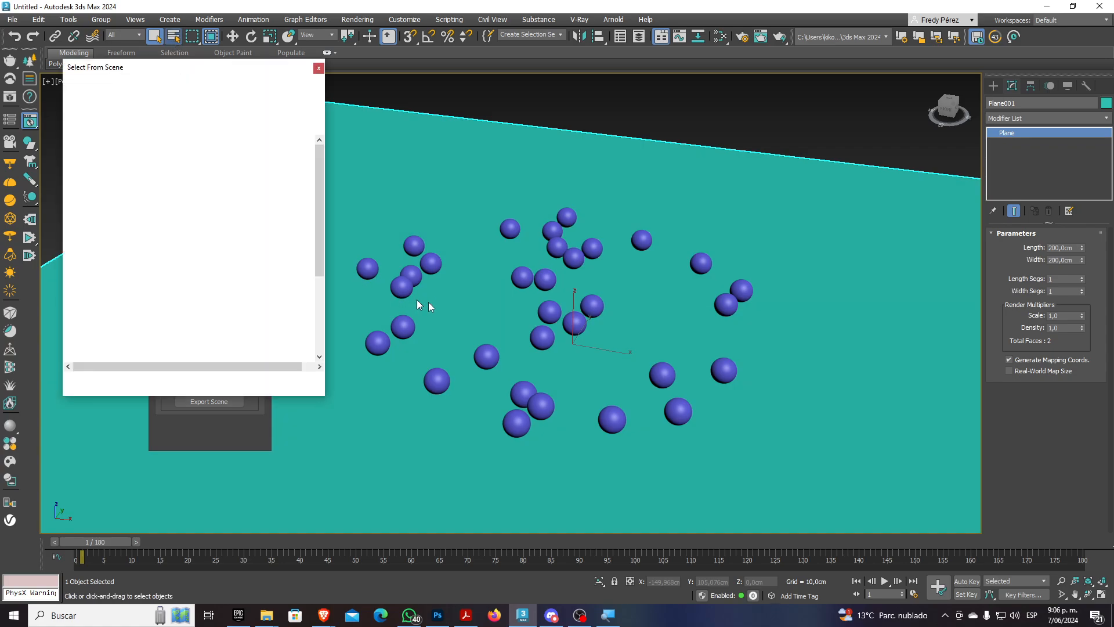
scroll(133, 195, "down", 4)
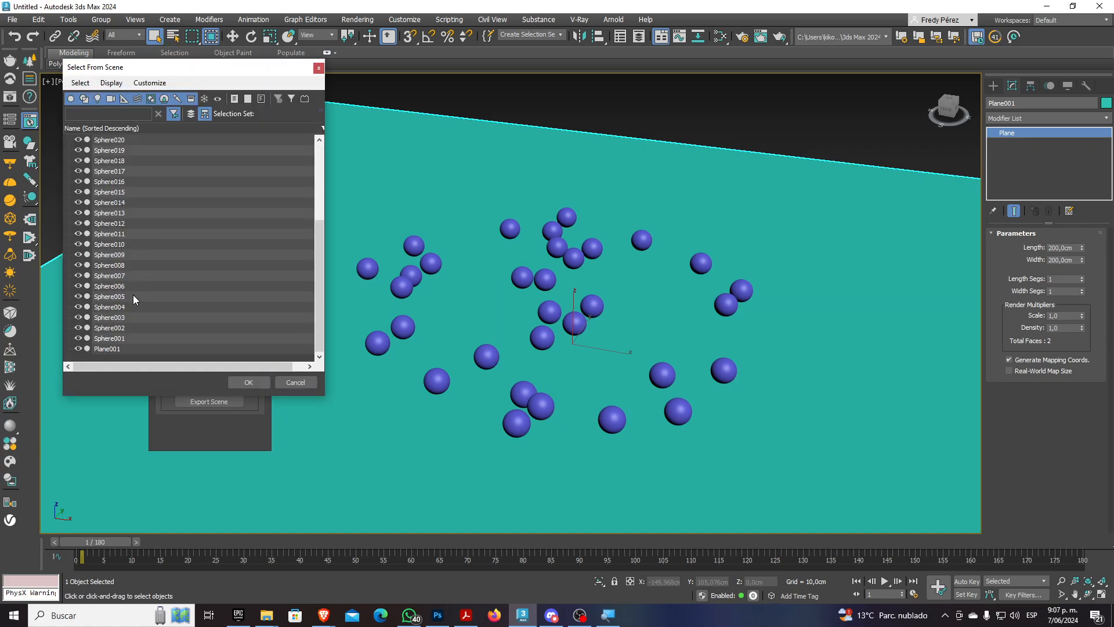
double_click(118, 339)
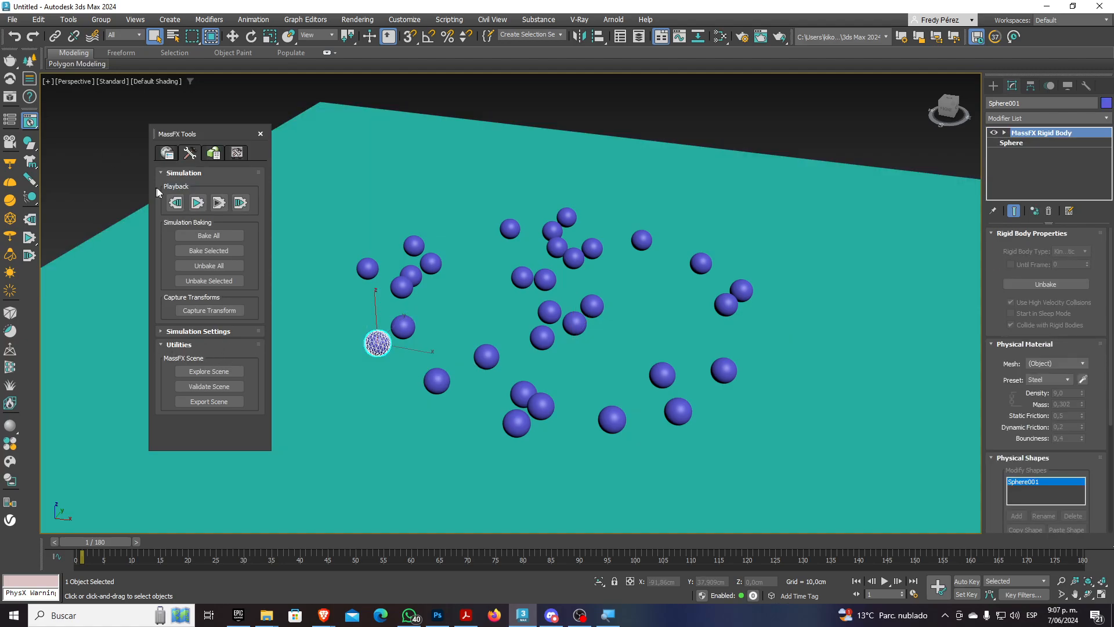
left_click(232, 36)
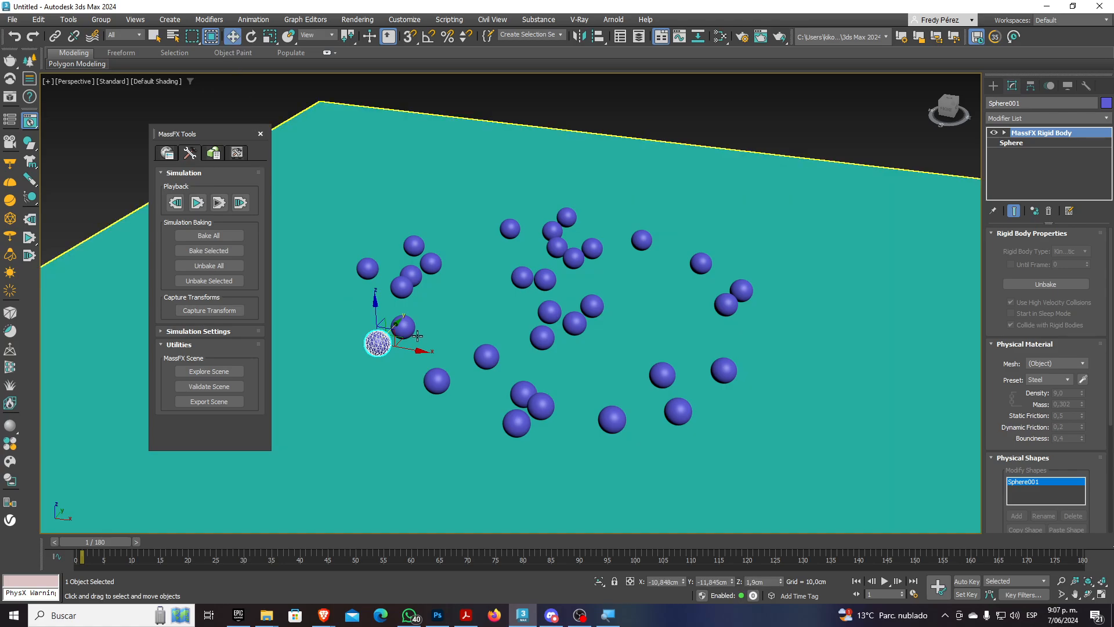
left_click_drag(398, 342, 299, 246)
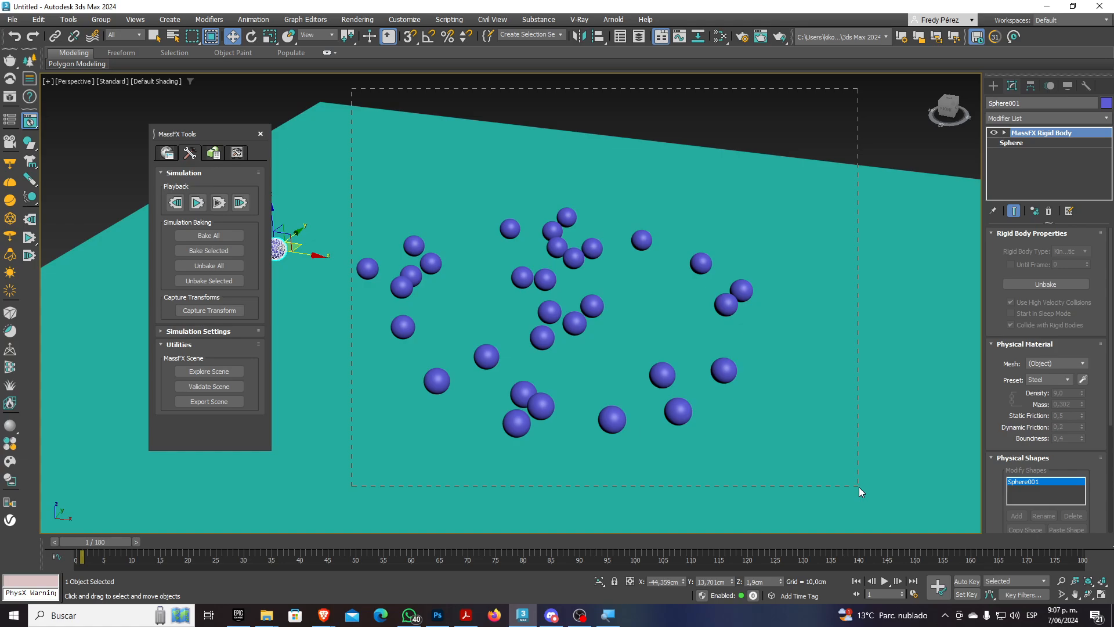
left_click_drag(859, 487, 859, 486)
key("Delete")
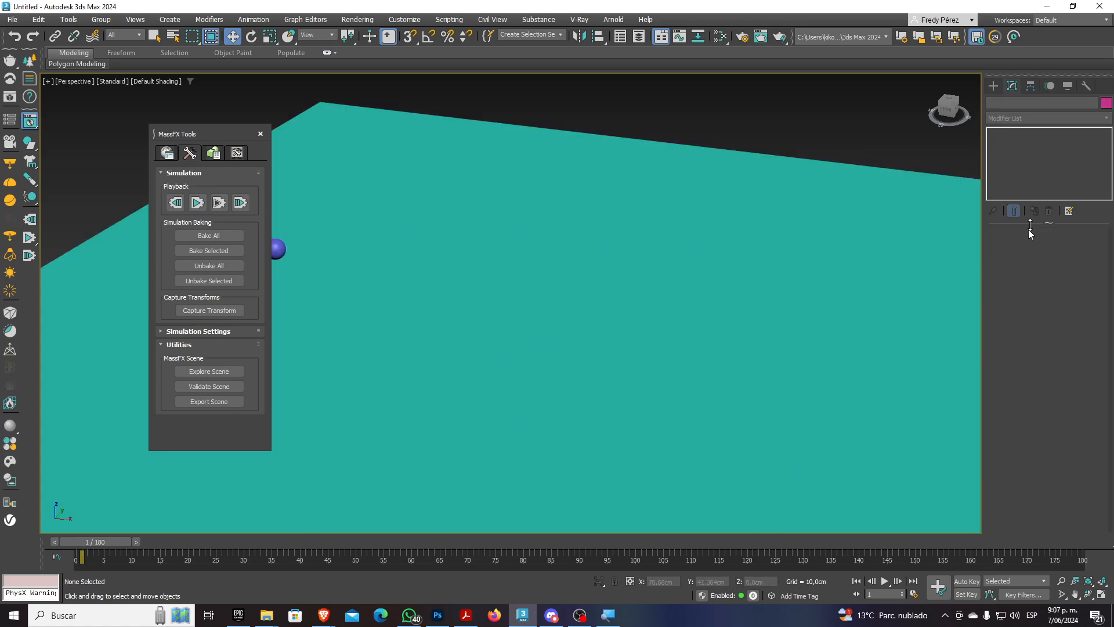
Create a cylinder on the ground plane with a radius of about 22.8 cm and a height of about 15.8 cm
left_click(993, 85)
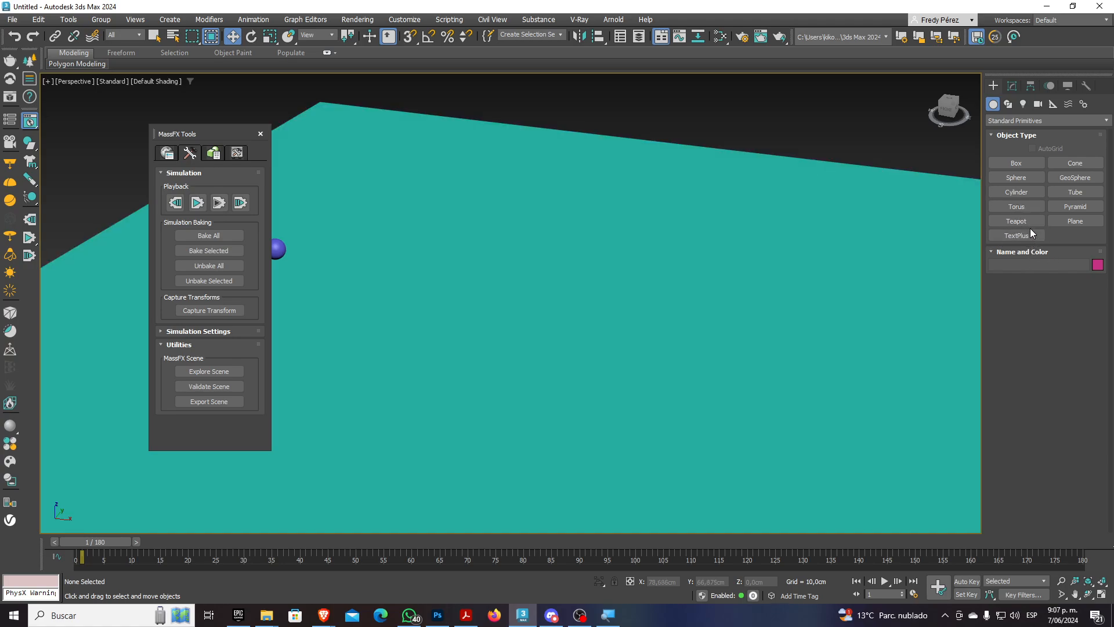
left_click(1080, 193)
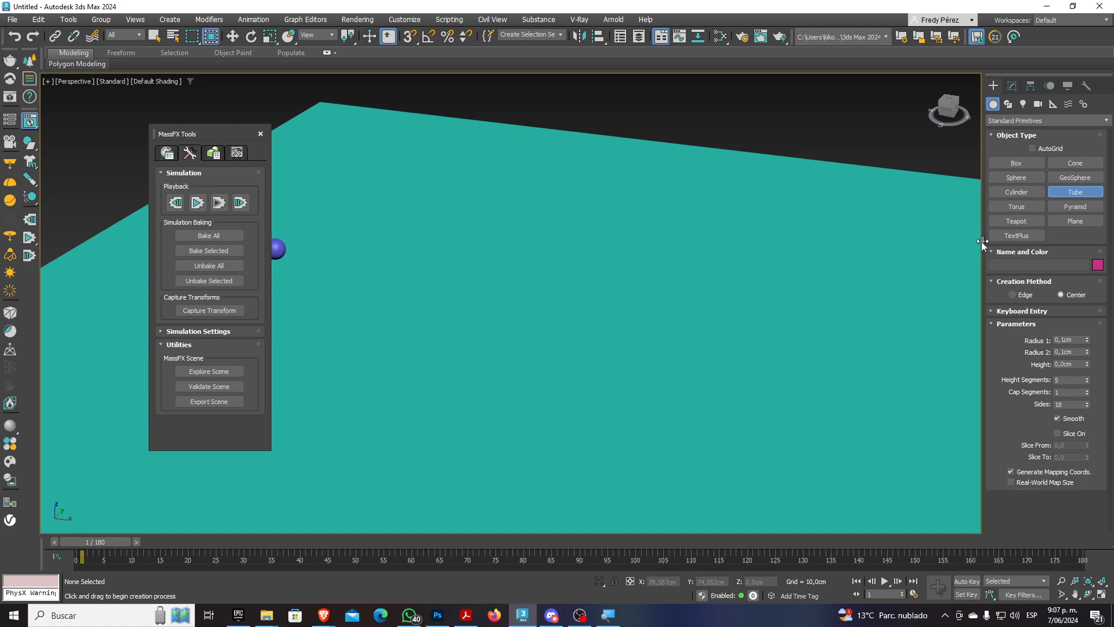
left_click(1026, 194)
left_click_drag(508, 398, 621, 351)
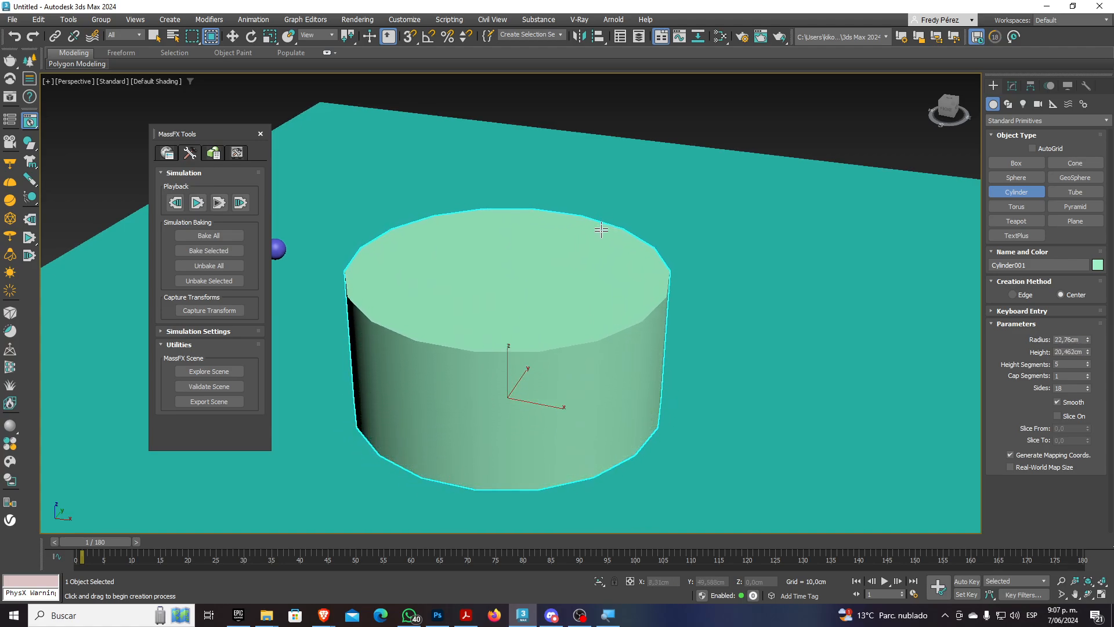
left_click(603, 257)
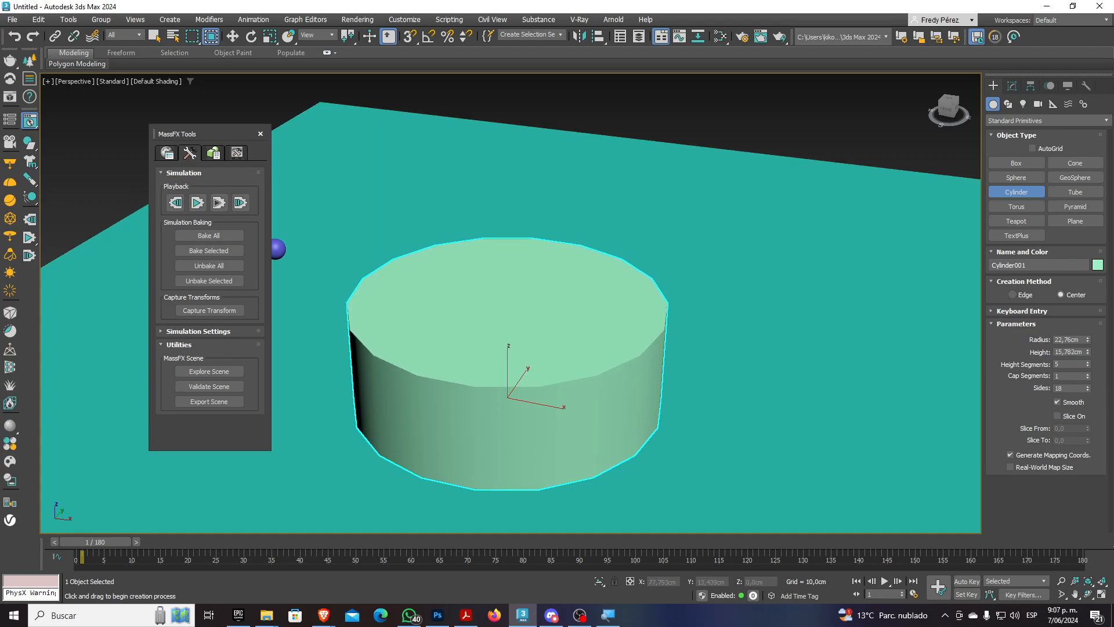
Display edged faces in the viewport and set the cylinder's cap segments to 2
left_click(1011, 85)
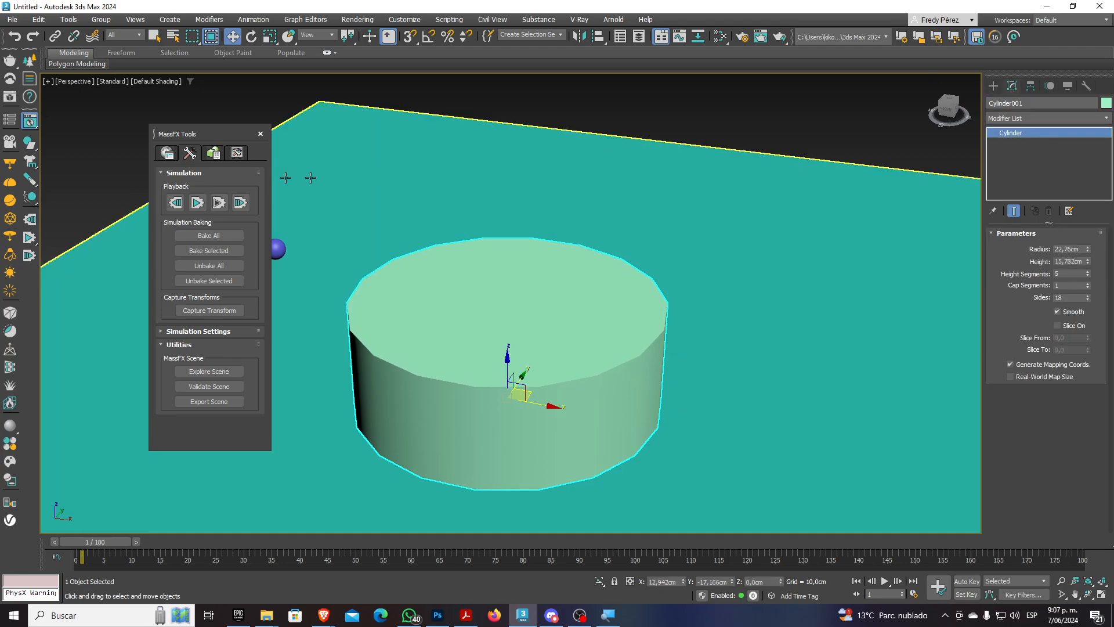
left_click(151, 82)
left_click(168, 216)
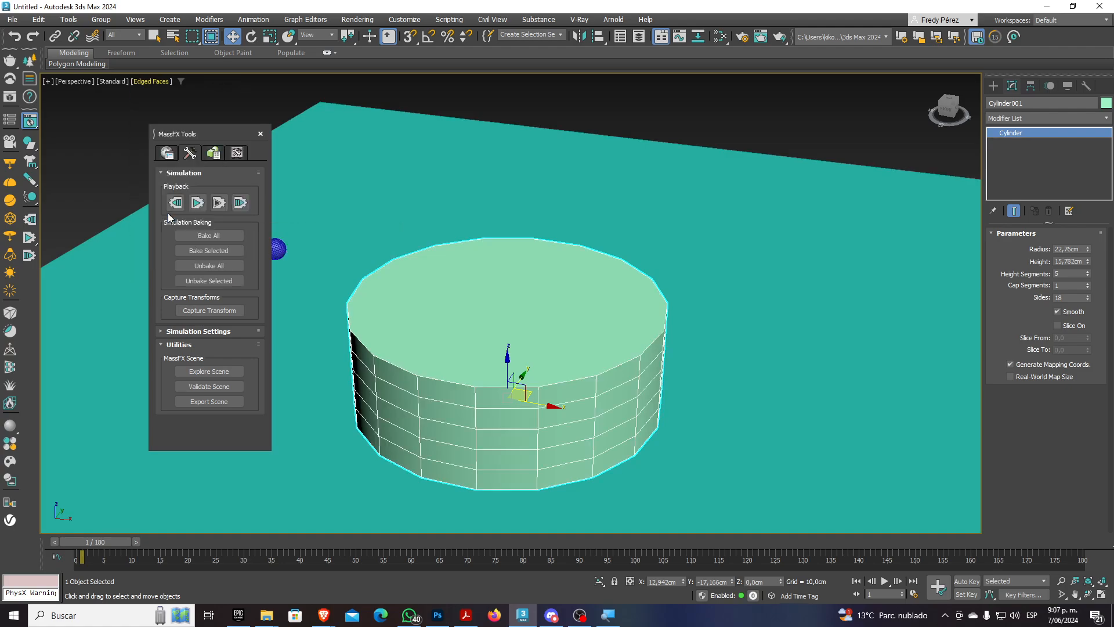
left_click(1088, 283)
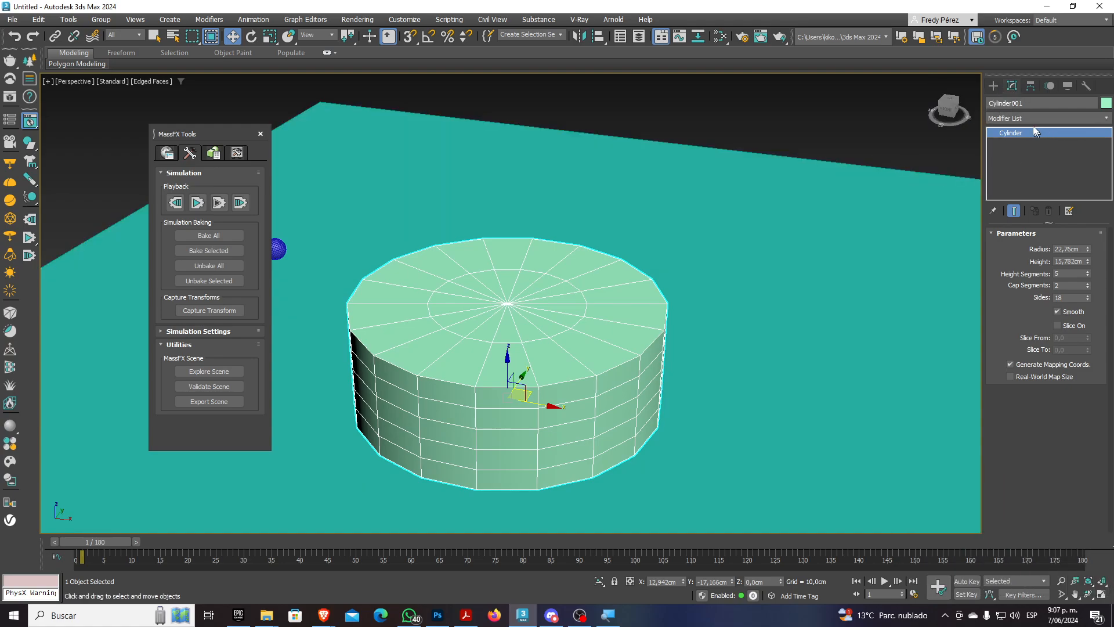
Convert the cylinder to an Editable Poly and undo the accidental move of the ground plane
right_click(1015, 133)
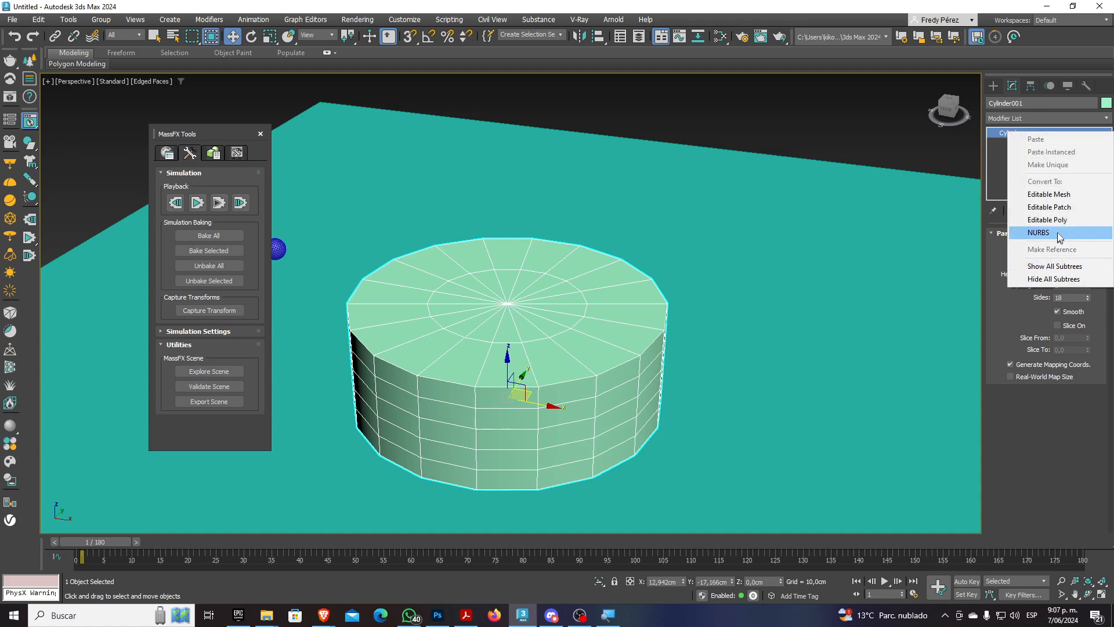
left_click(1021, 230)
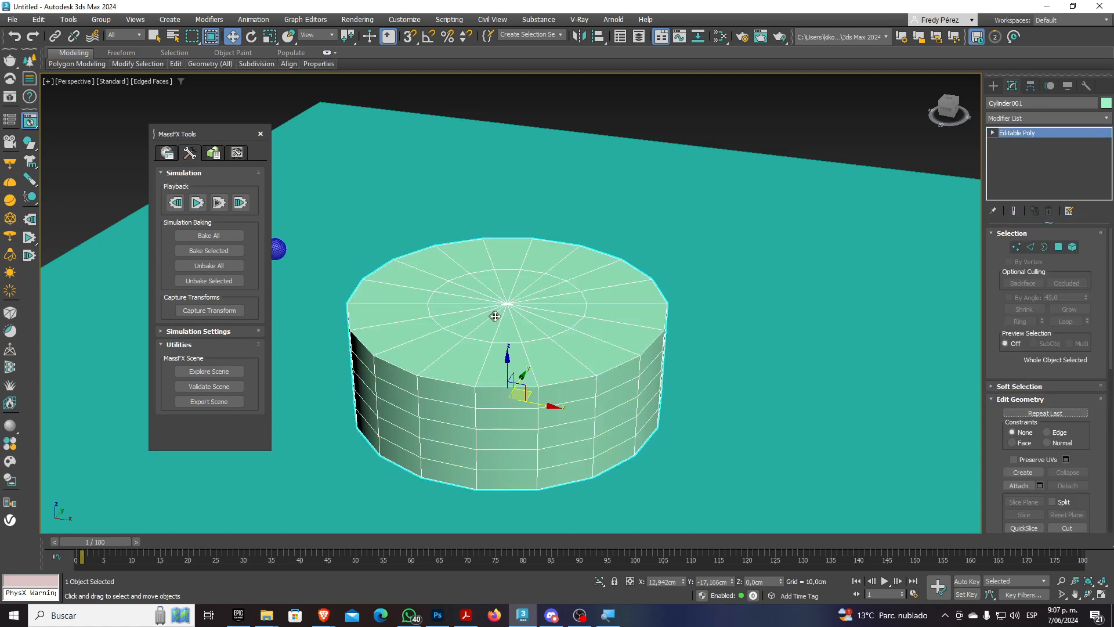
middle_click_drag(525, 323, 536, 337, "alt")
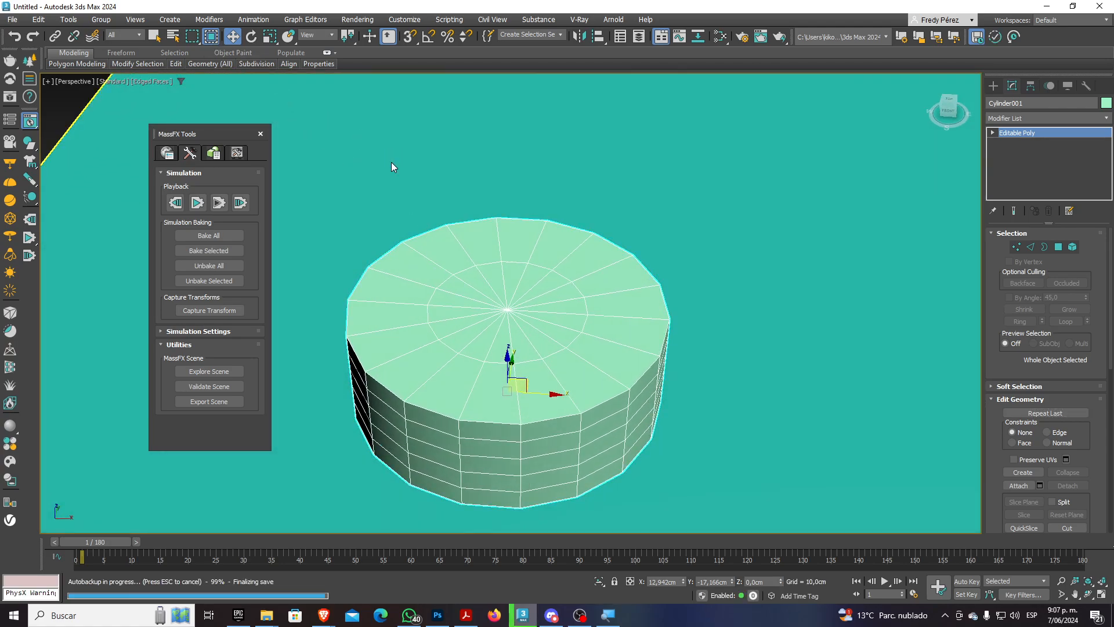
left_click_drag(401, 177, 542, 331)
key("ctrl+z")
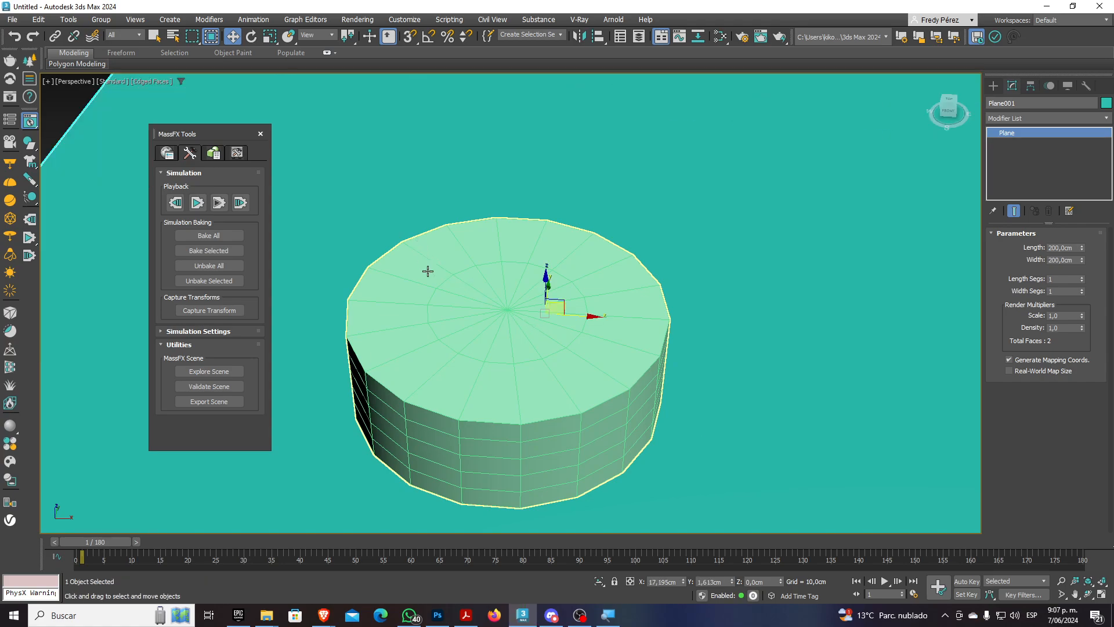
Select the inner circle of polygons on the cylinder's top cap, removing the outer ring polygons from the selection
left_click(428, 271)
key("4")
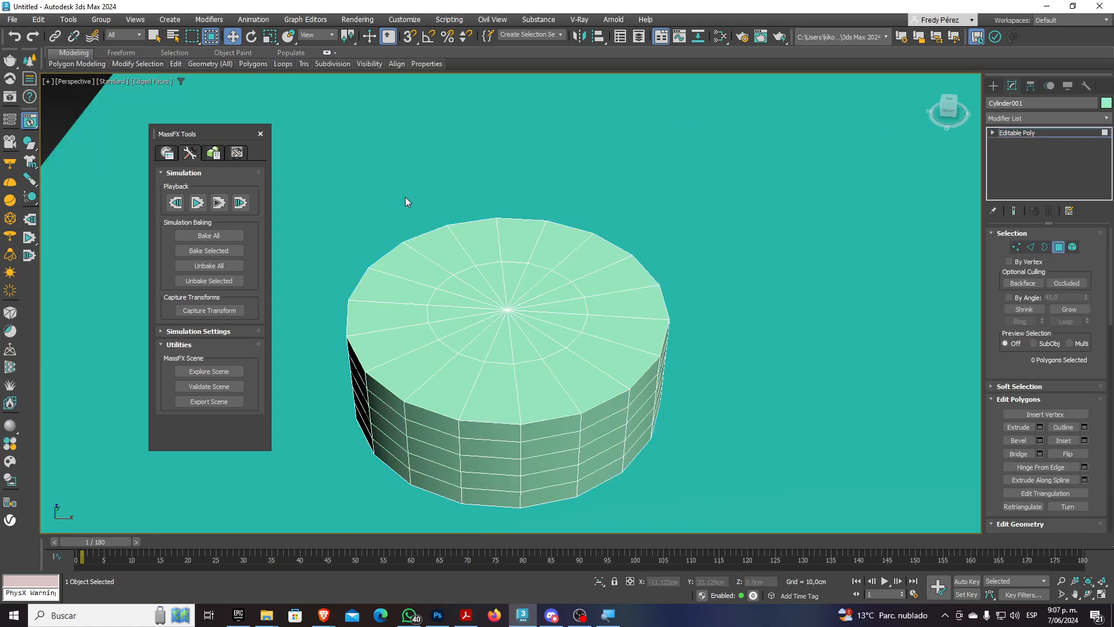
left_click_drag(405, 198, 607, 369)
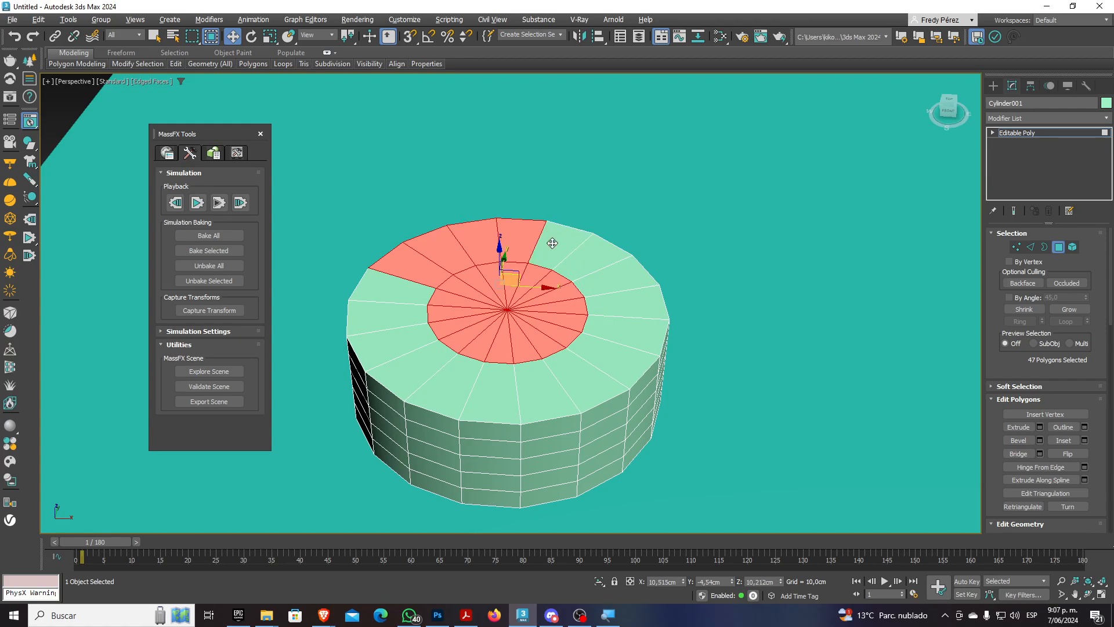
left_click(518, 238, "alt")
left_click(473, 240, "alt")
left_click(440, 246, "alt")
left_click(415, 263, "alt")
Deselect the cylinder's side and bottom polygons, and lower the inner top polygons to about 8.5 cm to form a recess
middle_click_drag(441, 304, 698, 376, "alt")
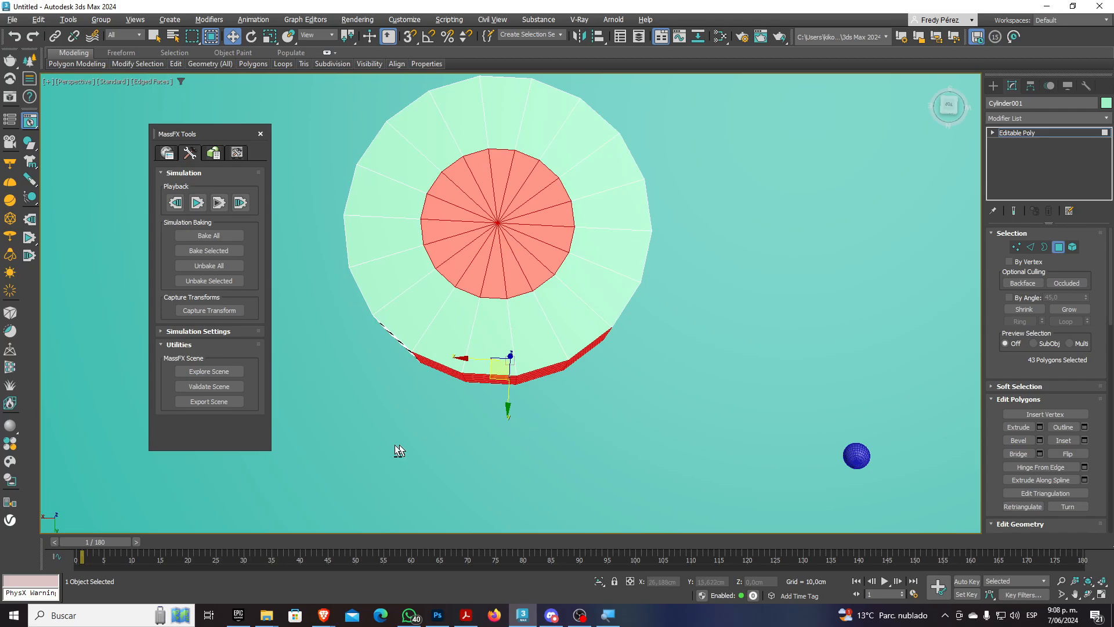
left_click_drag(375, 445, 650, 366)
left_click_drag(660, 322, 661, 321, "alt")
middle_click_drag(649, 393, 545, 256, "alt")
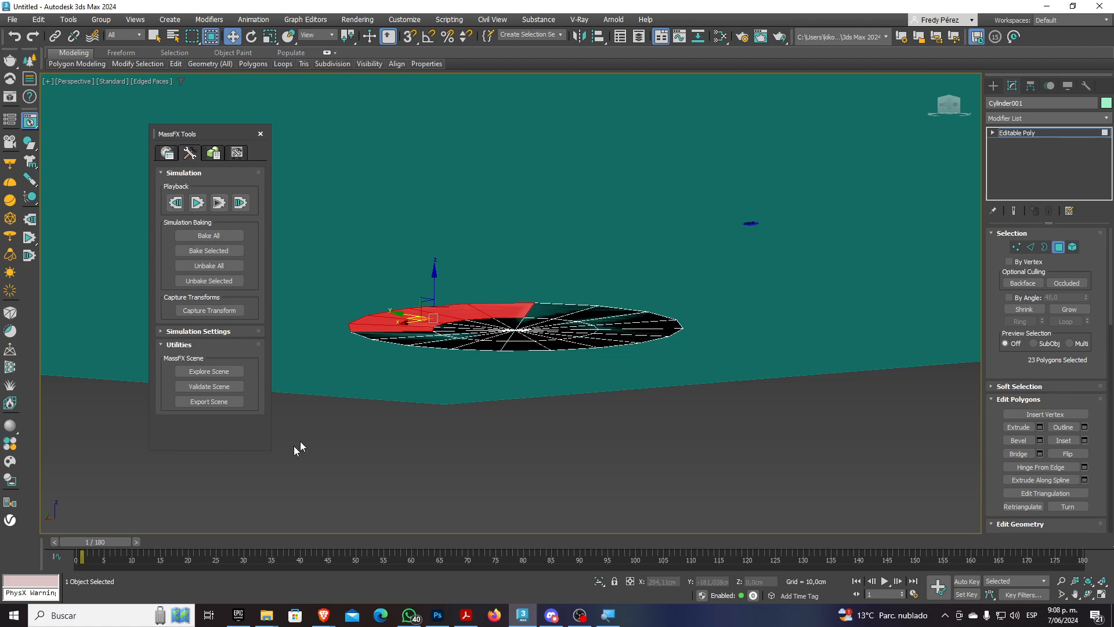
left_click_drag(272, 459, 566, 302)
mouse_move(565, 303)
middle_mouse_down("alt")
mouse_move(562, 423)
mouse_move(560, 314)
middle_mouse_up("alt")
scroll(523, 226, "up", 3)
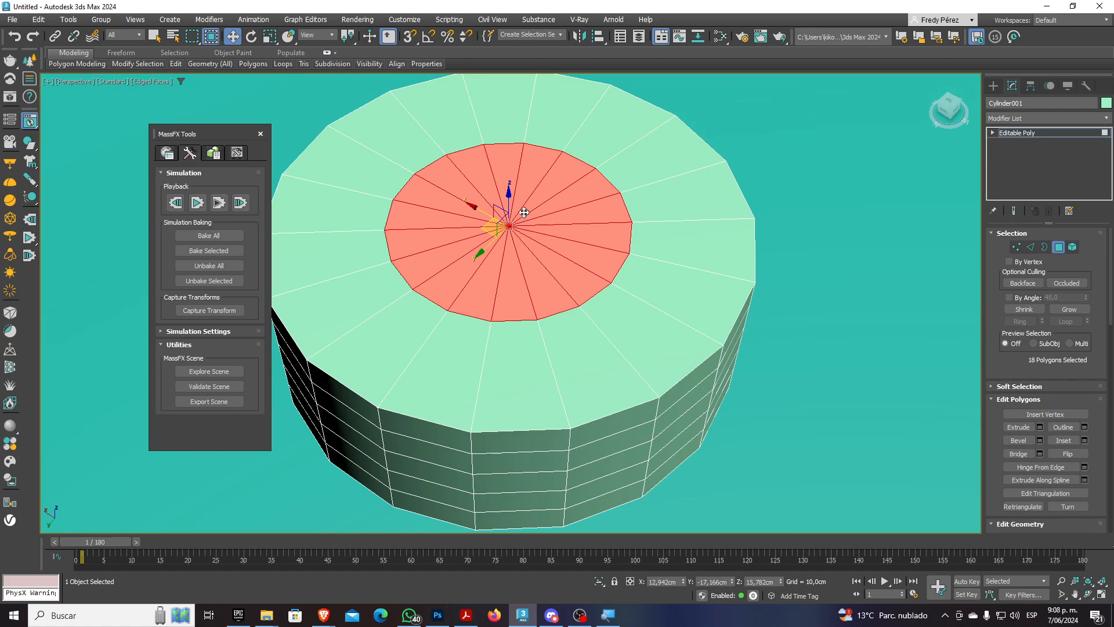
left_click_drag(508, 202, 513, 255)
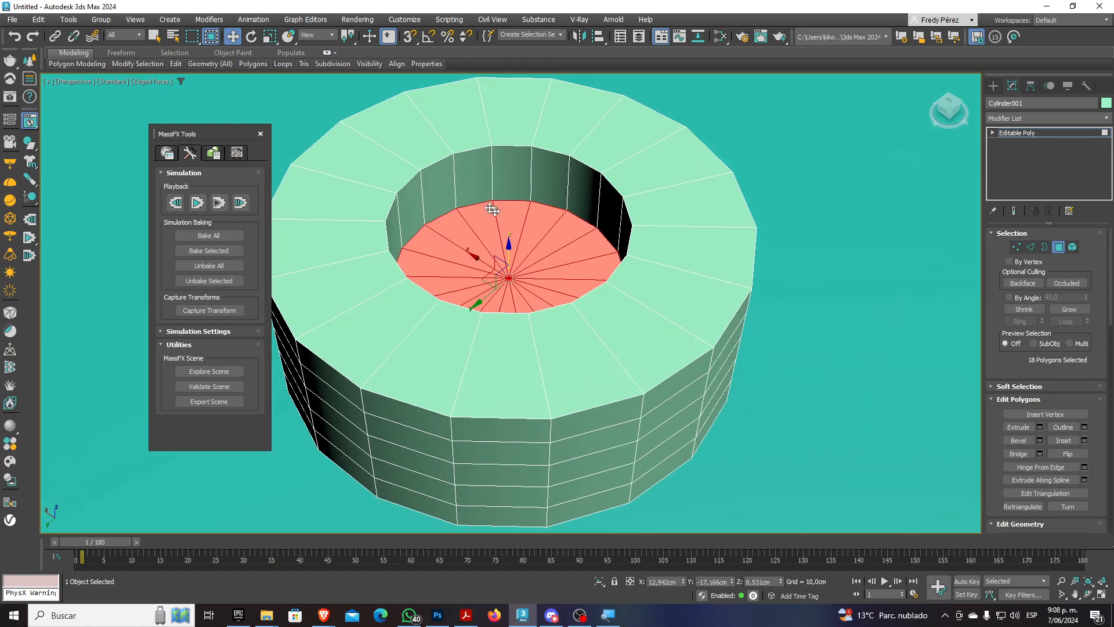
Add all the wall polygons around the recess to the selected floor polygons
scroll(542, 246, "up", 5)
left_click(400, 184, "ctrl")
left_click(461, 166, "ctrl")
left_click(538, 158, "ctrl")
left_click(639, 159, "ctrl")
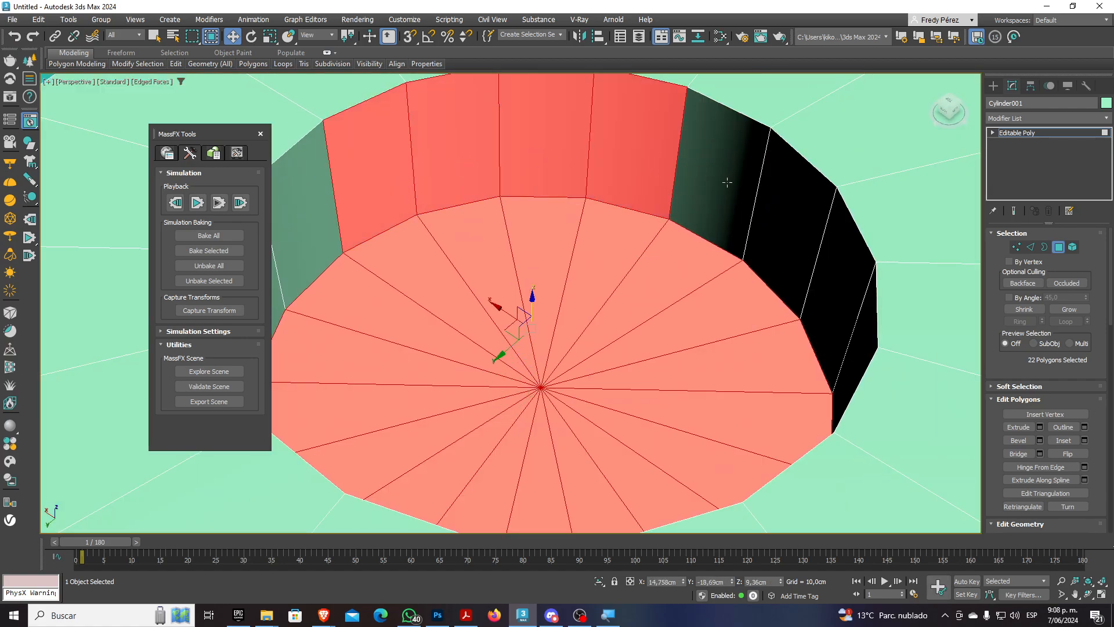
left_click(726, 171, "ctrl")
left_click(798, 219, "ctrl")
mouse_move(798, 218)
middle_mouse_down("alt")
mouse_move(791, 268)
mouse_move(787, 233)
middle_mouse_up("alt")
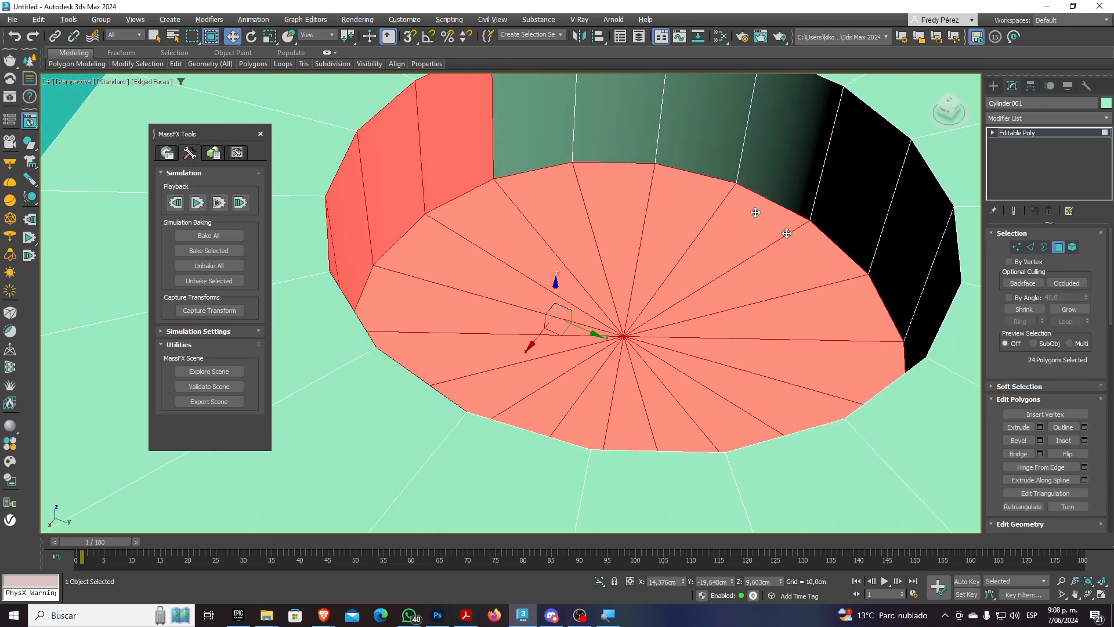
left_click(553, 115, "ctrl")
left_click(627, 124, "ctrl")
left_click(724, 112, "ctrl")
left_click(802, 148, "ctrl")
left_click(864, 183, "ctrl")
left_click(908, 235, "ctrl")
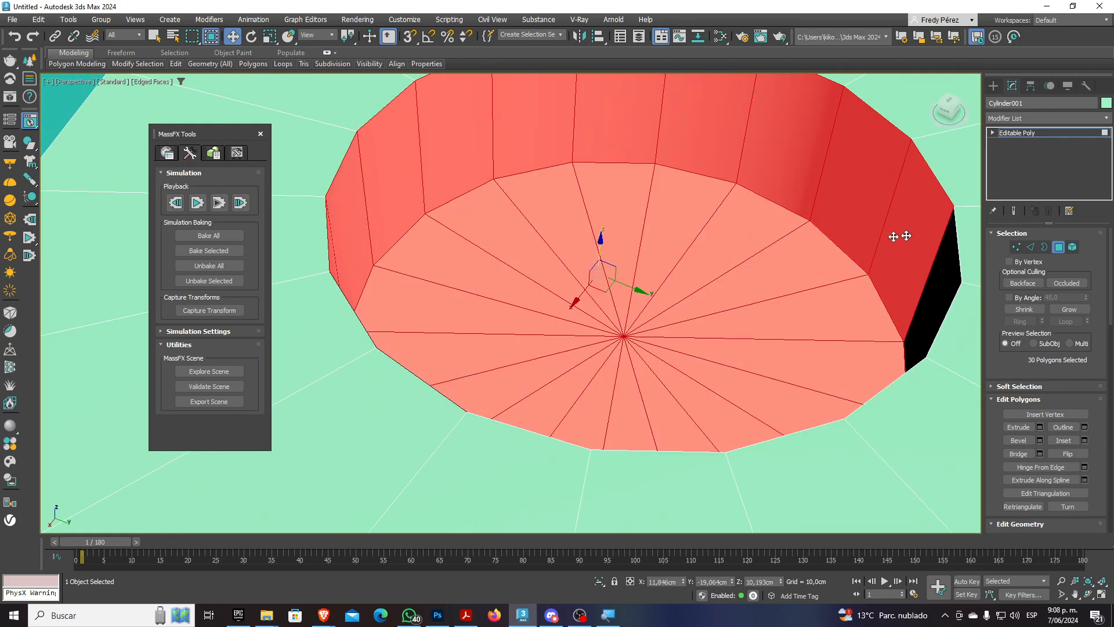
middle_click_drag(786, 244, 847, 250, "alt")
left_click(492, 103, "ctrl")
left_click(553, 101, "ctrl")
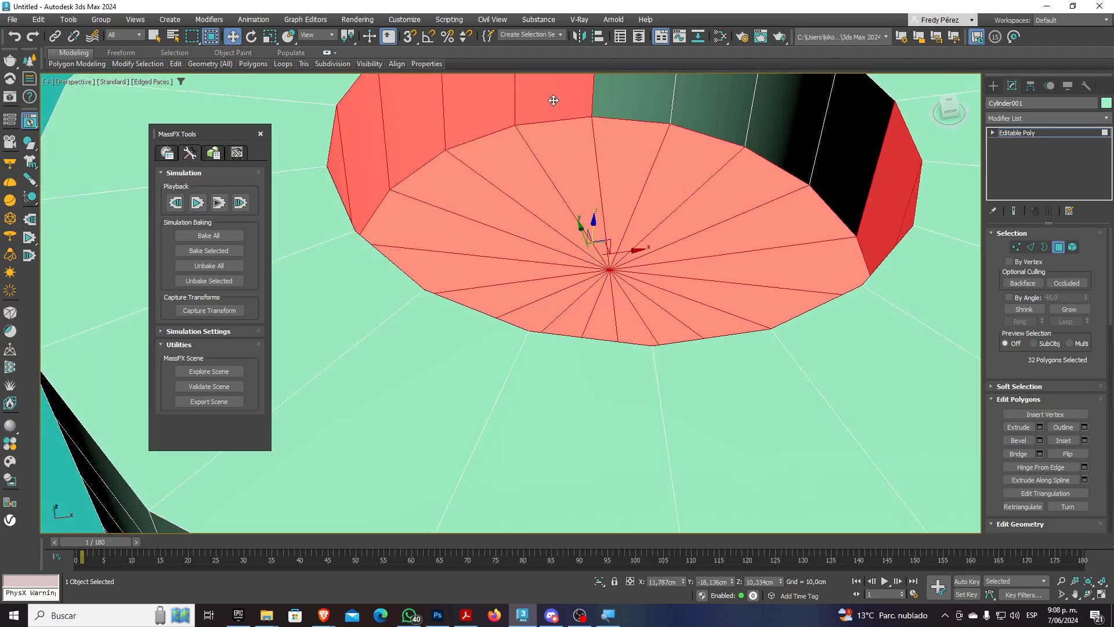
left_click(643, 99, "ctrl")
left_click(716, 109, "ctrl")
left_click(780, 133, "ctrl")
left_click(864, 162, "ctrl")
scroll(676, 249, "down", 5)
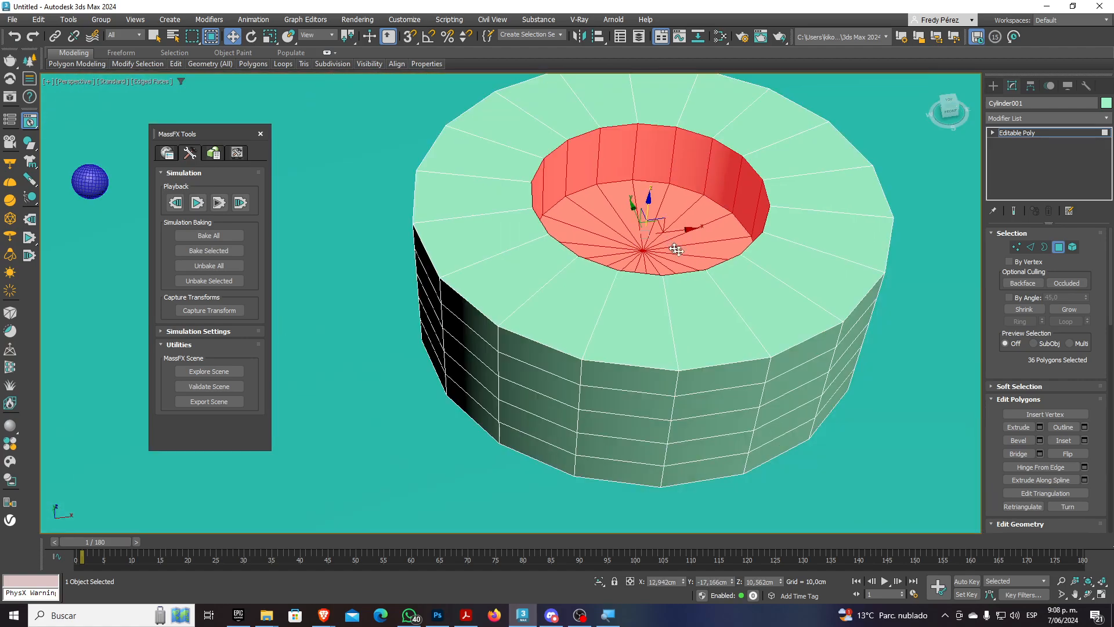
Scale the recess's floor and wall polygons to about 183% in X and Y, leaving a thin rim
middle_click_drag(676, 249, 458, 267, "alt")
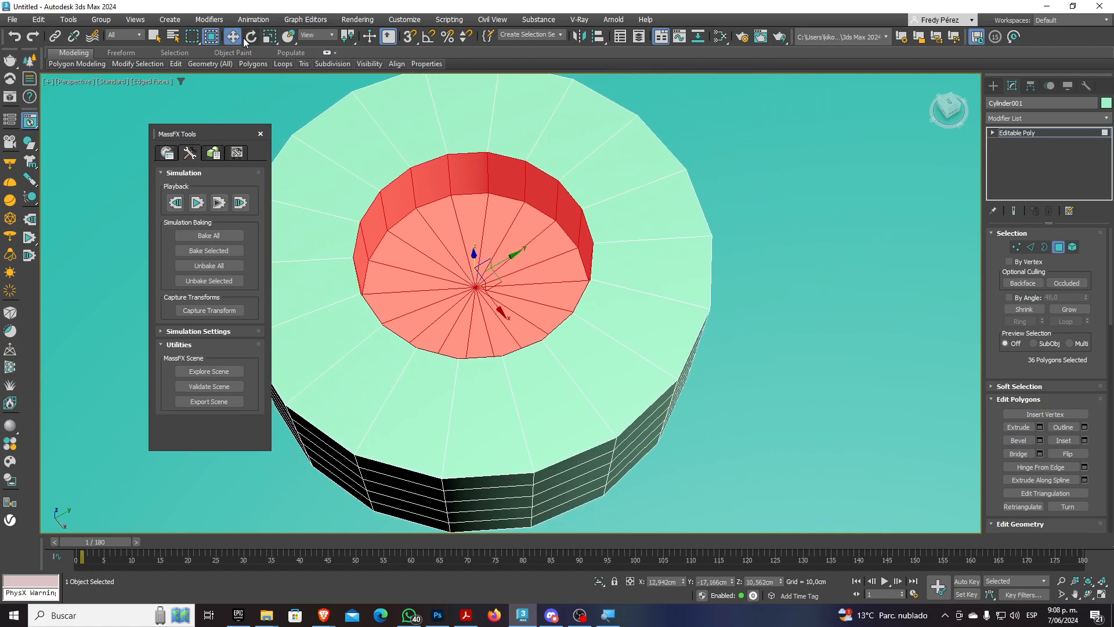
left_click(270, 36)
left_click_drag(470, 289, 486, 349)
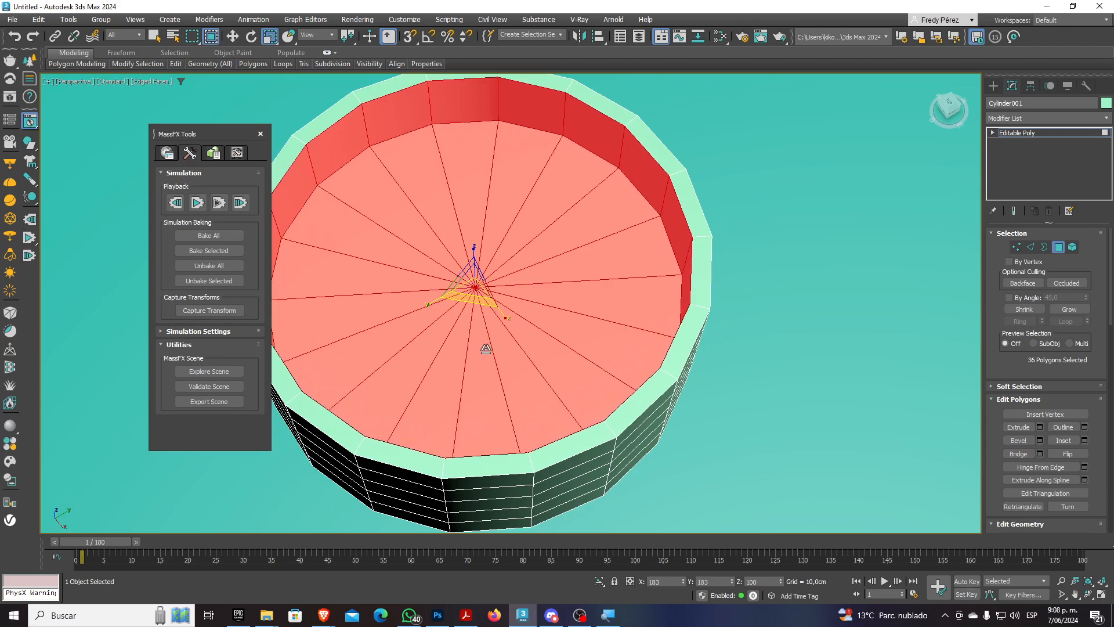
middle_click_drag(504, 302, 569, 264, "alt")
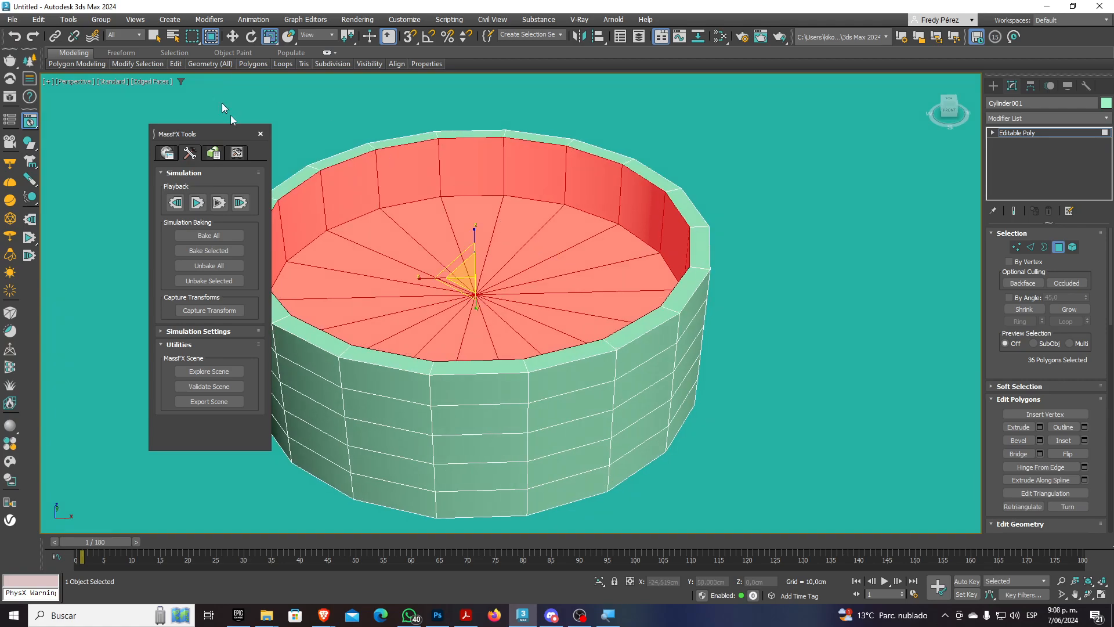
Remove the recess's wall polygons from the selection, keeping only its floor polygons selected
left_click(232, 37)
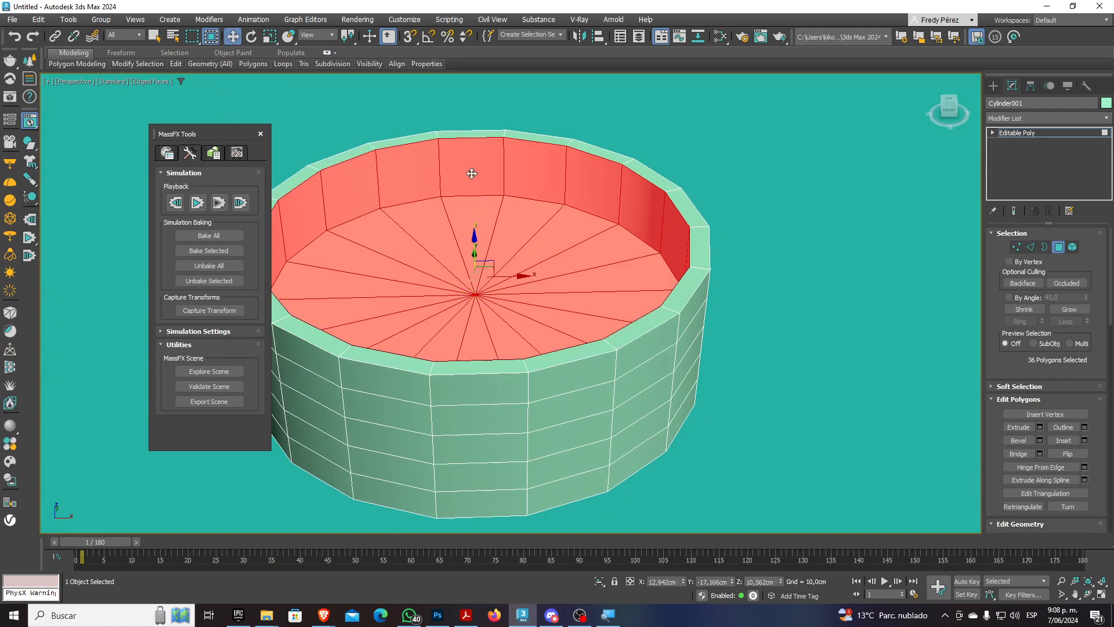
middle_click_drag(500, 212, 510, 174, "alt")
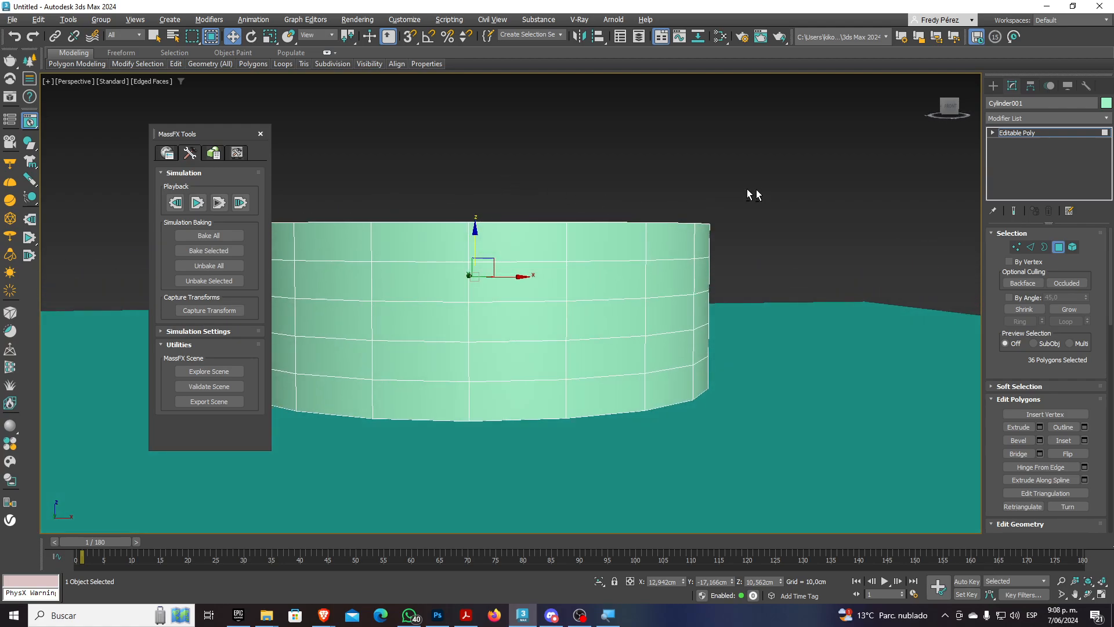
left_click_drag(758, 190, 135, 239)
mouse_move(438, 260)
middle_mouse_down("alt")
mouse_move(435, 318)
mouse_move(447, 268)
middle_mouse_up("alt")
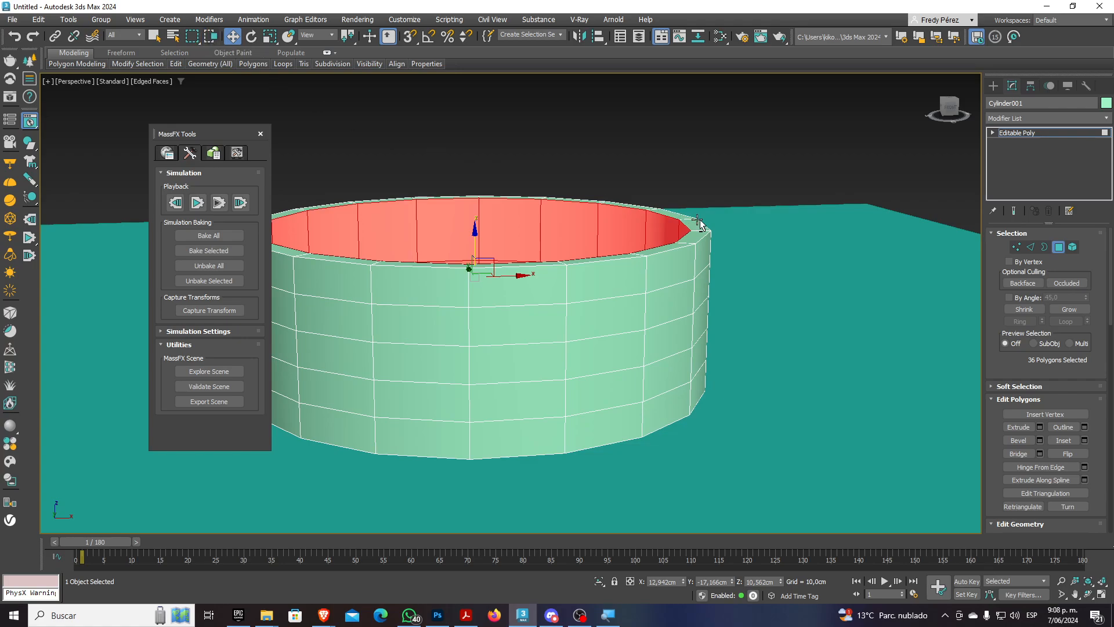
middle_click_drag(518, 220, 520, 215, "alt")
left_click_drag(754, 190, 169, 248)
middle_click_drag(169, 249, 407, 313, "alt")
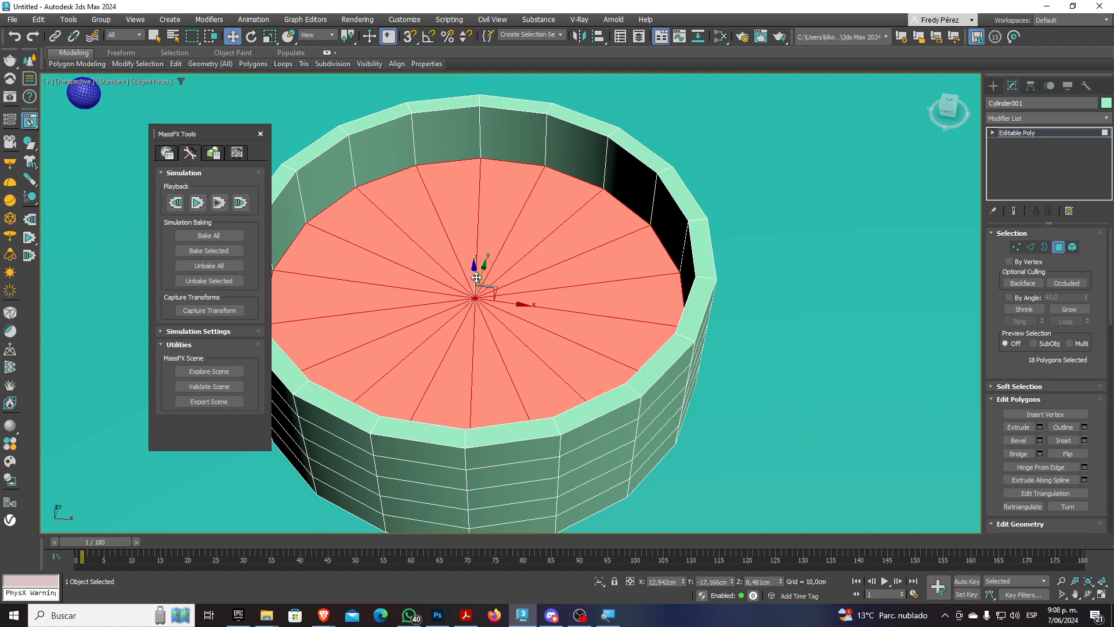
Lower the recess's selected floor polygons to a Z height of about 2.55 cm and leave polygon editing
left_click_drag(477, 281, 476, 314)
middle_click_drag(546, 326, 531, 305, "alt")
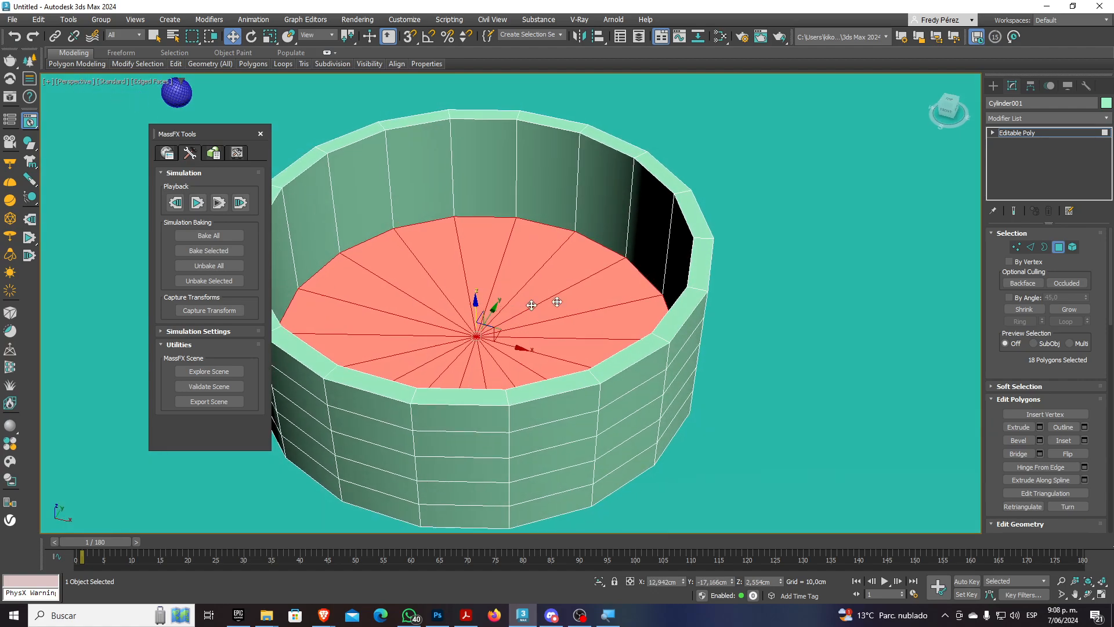
left_click(1106, 135)
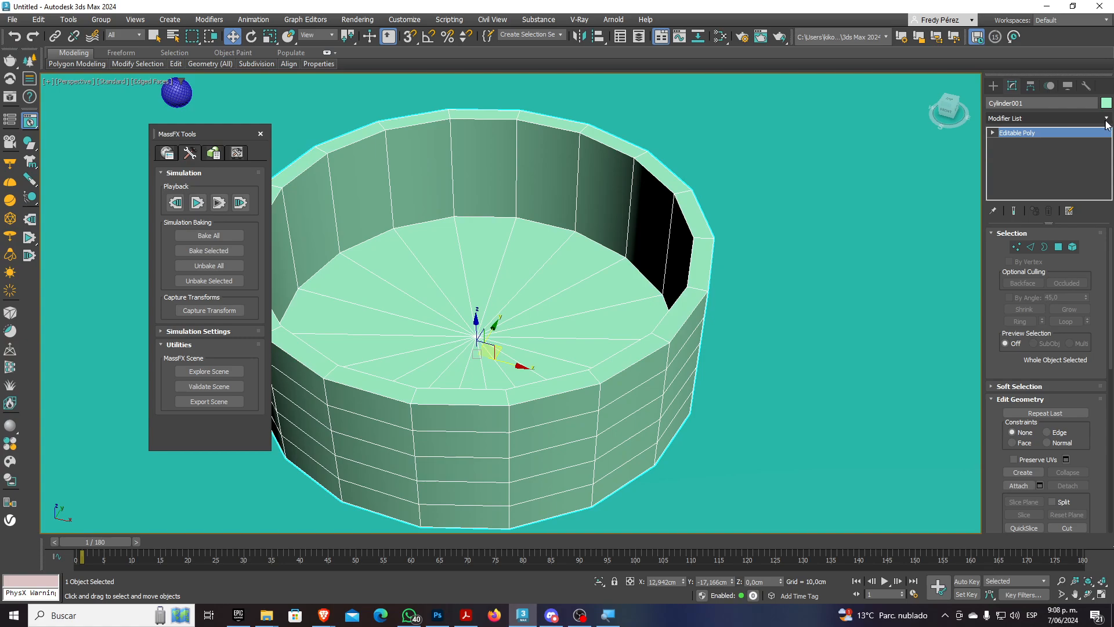
Apply a TurboSmooth modifier to the container
left_click(1107, 119)
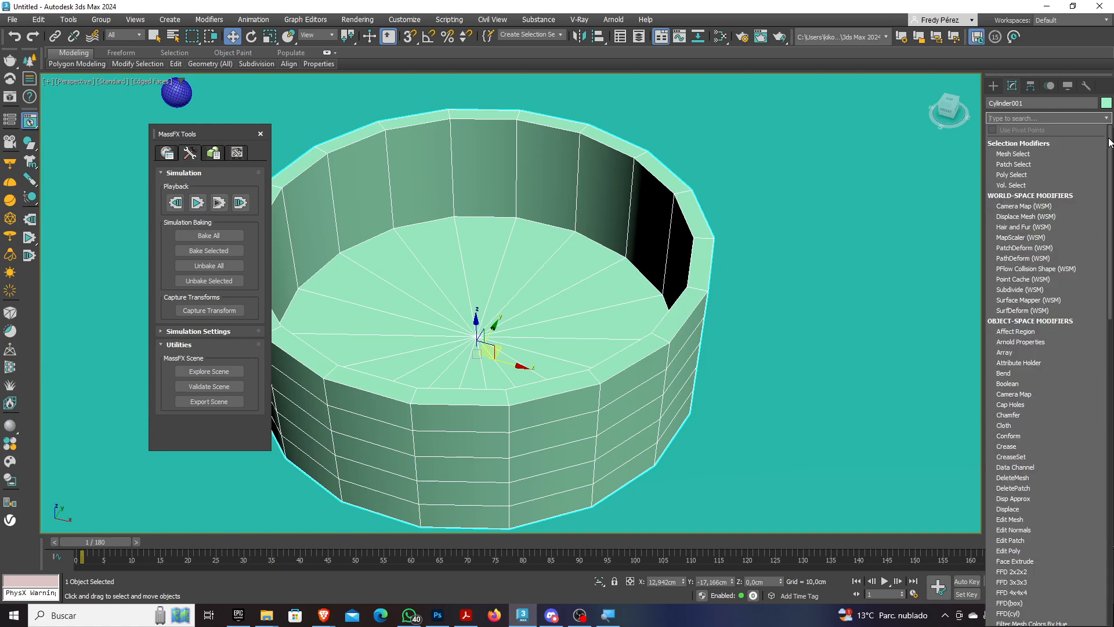
left_click_drag(1108, 138, 1109, 322)
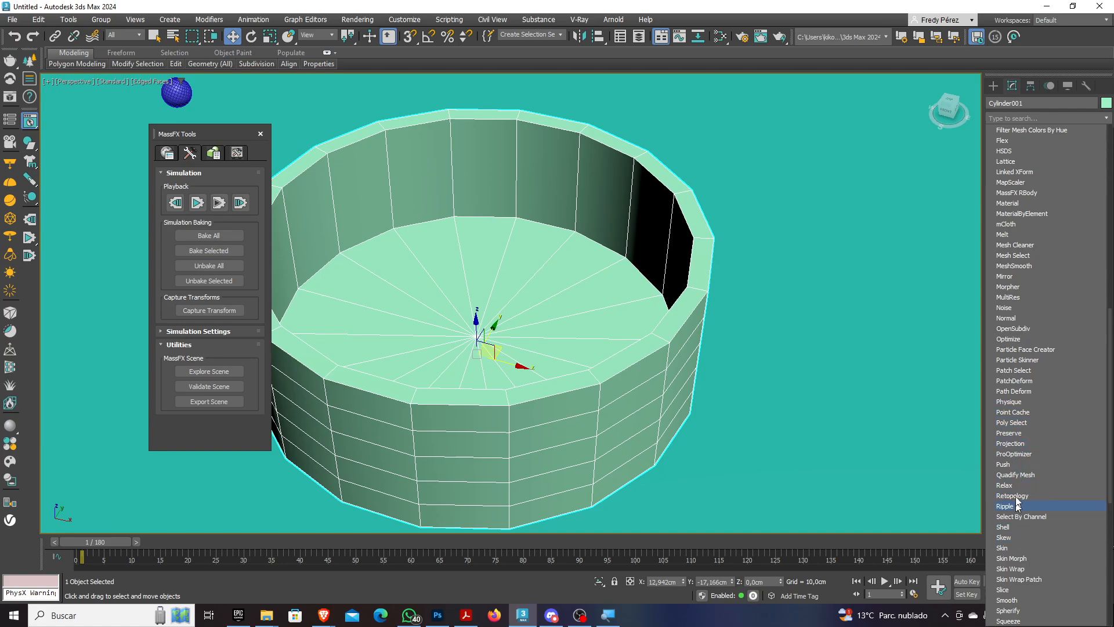
scroll(1019, 400, "down", 1)
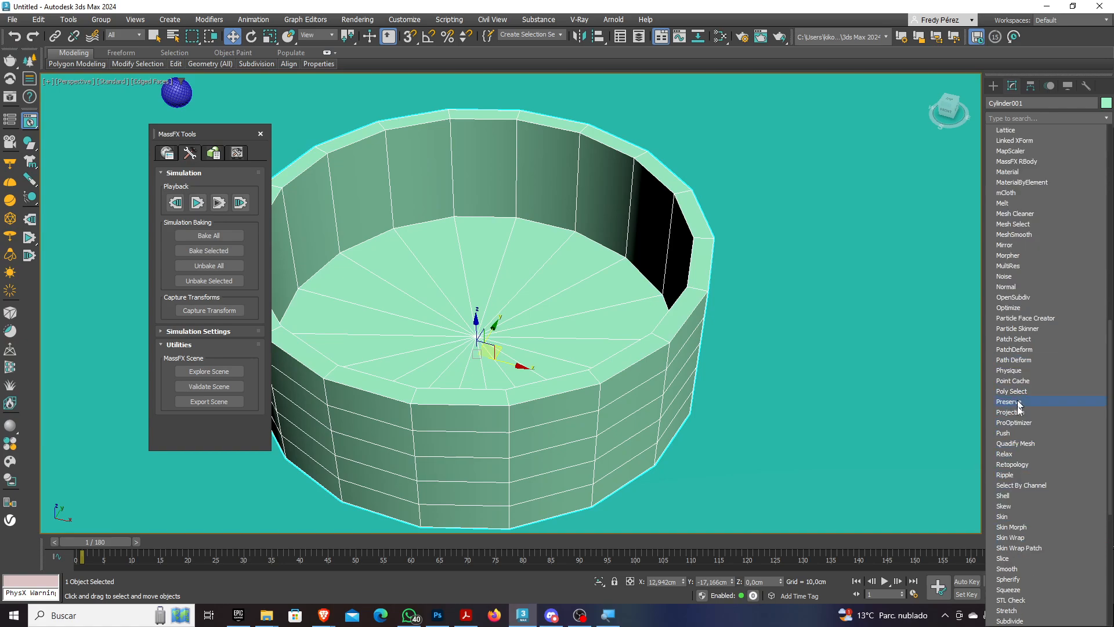
scroll(1016, 515, "down", 4)
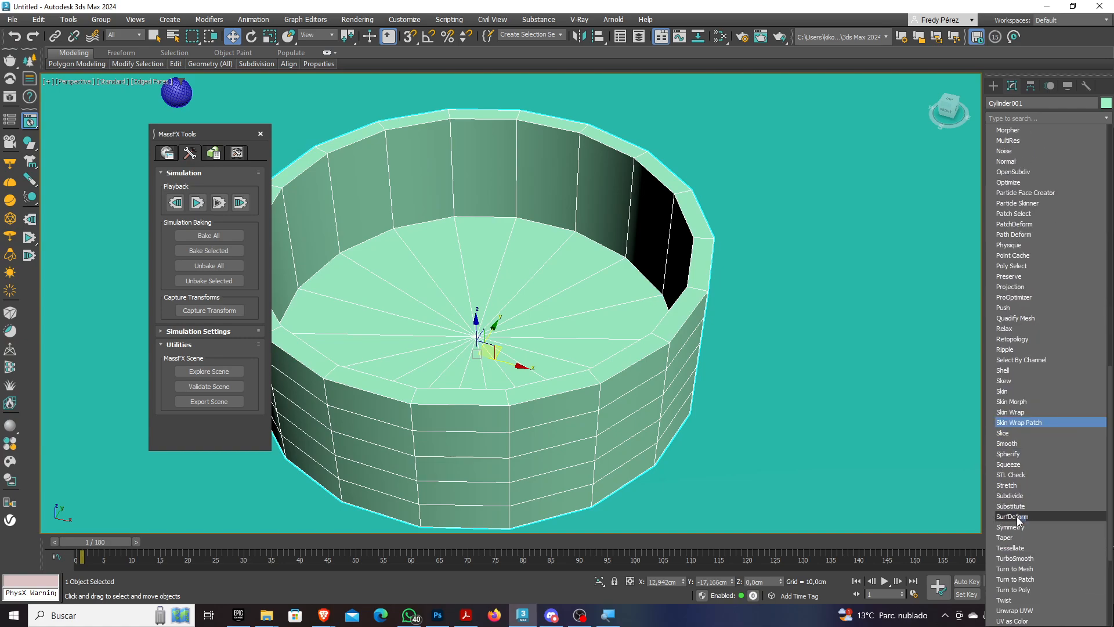
left_click(1019, 558)
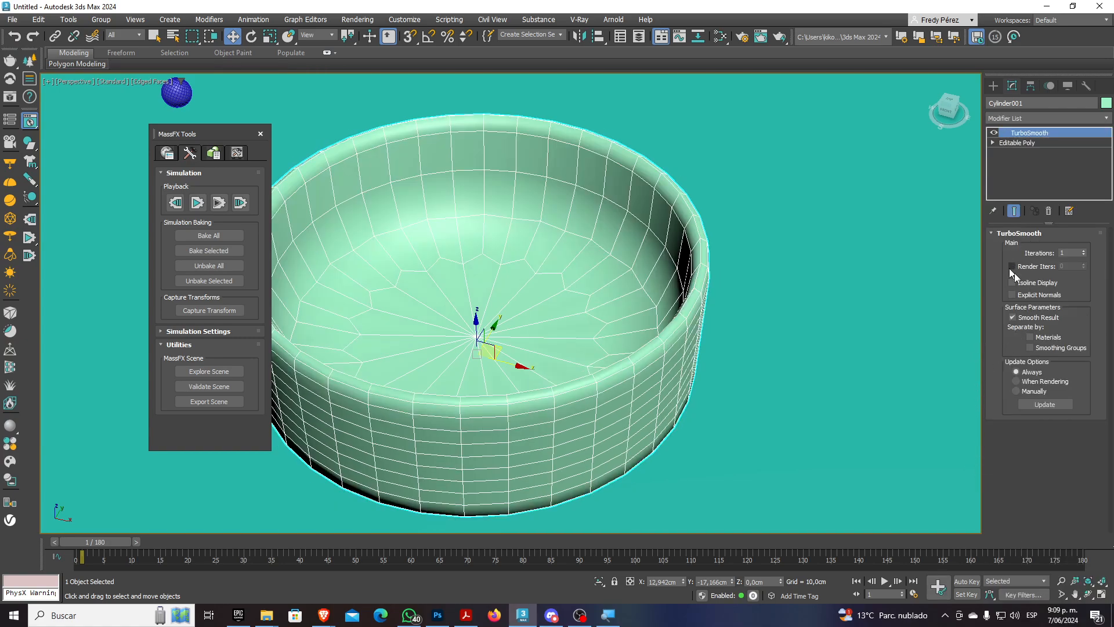
Select the complete outer and inner edge loops of the rim in the container's Editable Poly level
left_click(1024, 143)
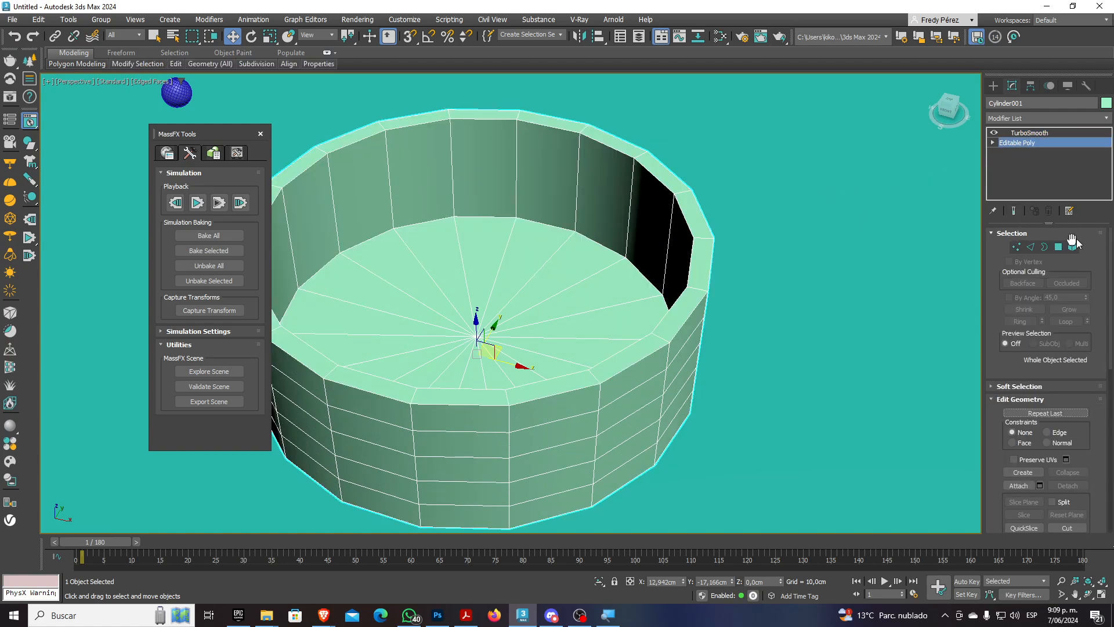
left_click(1030, 247)
left_click(696, 202)
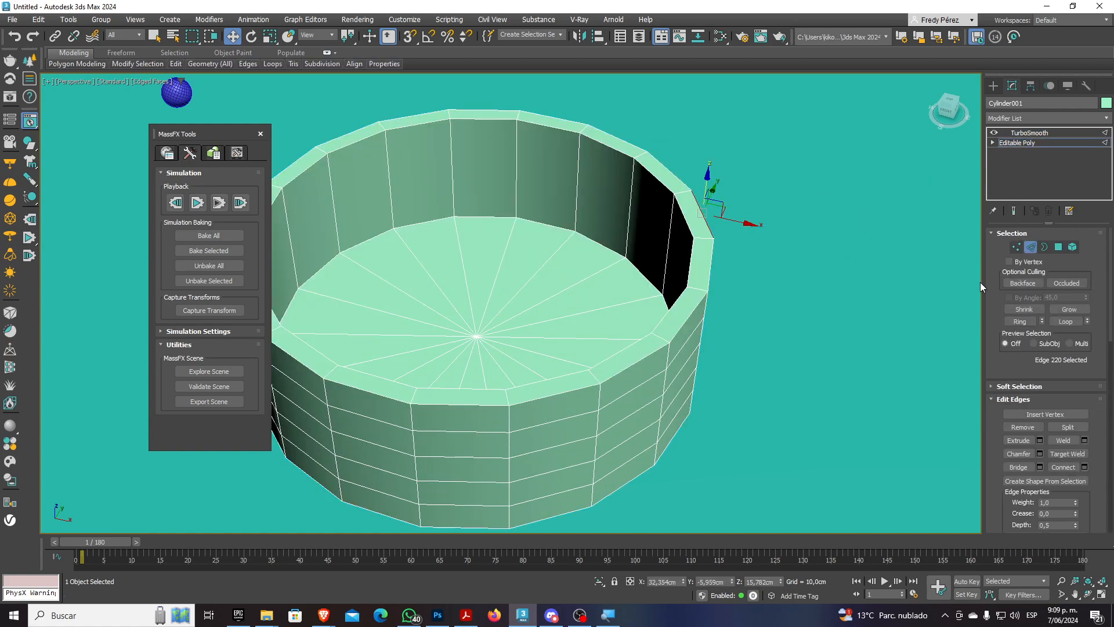
left_click(1068, 321)
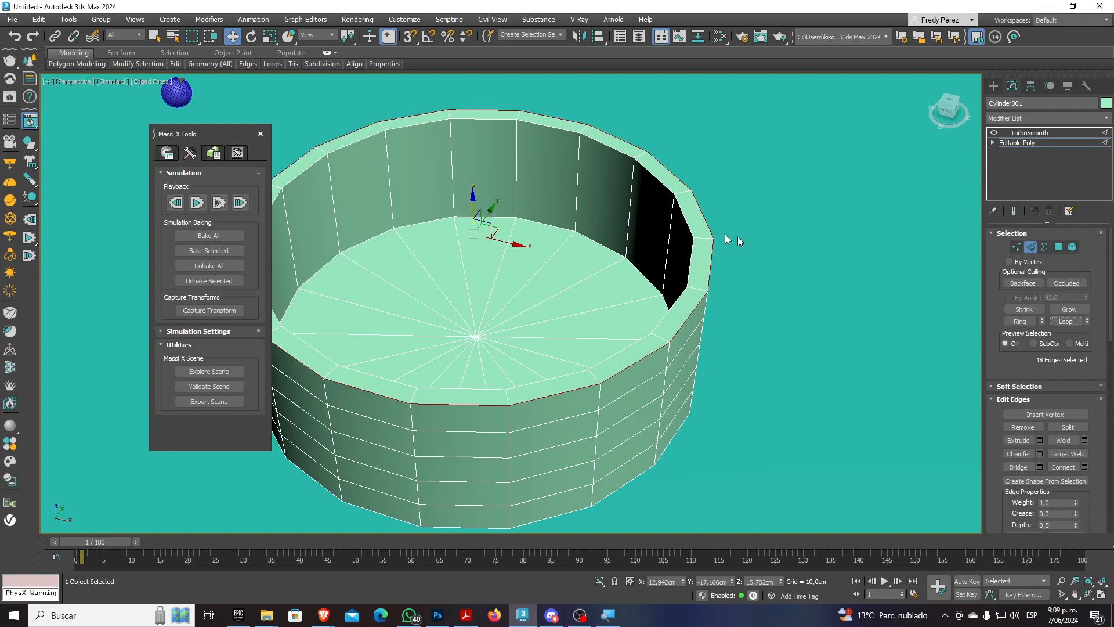
left_click(683, 216, "ctrl")
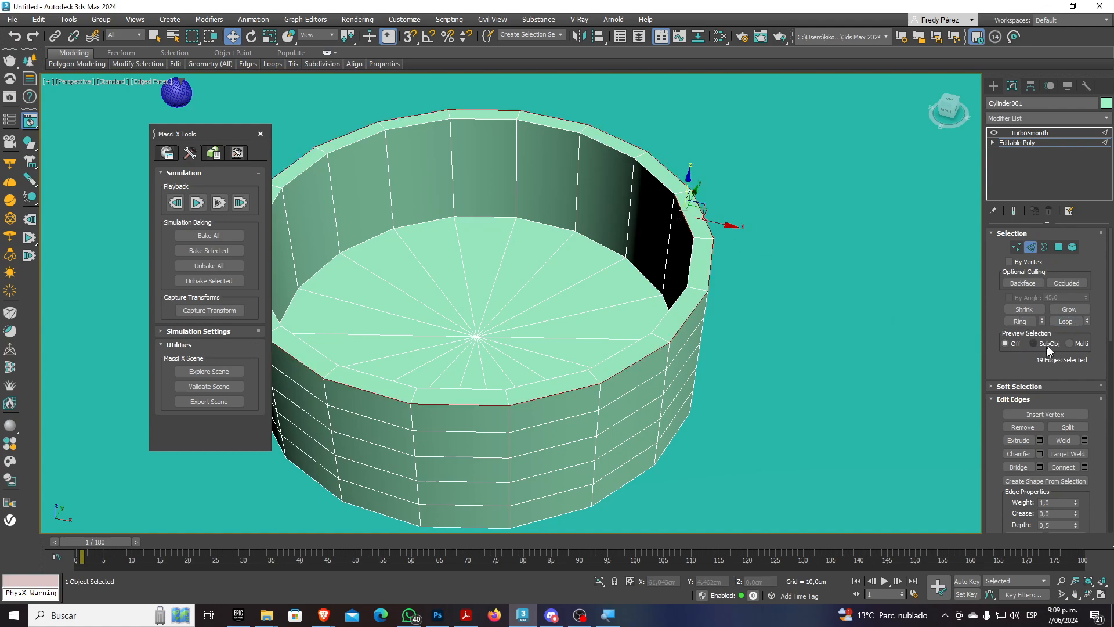
left_click(1067, 323)
Chamfer the selected rim edge loops by 0.2 cm and return to the TurboSmooth level
scroll(1041, 442, "down", 1)
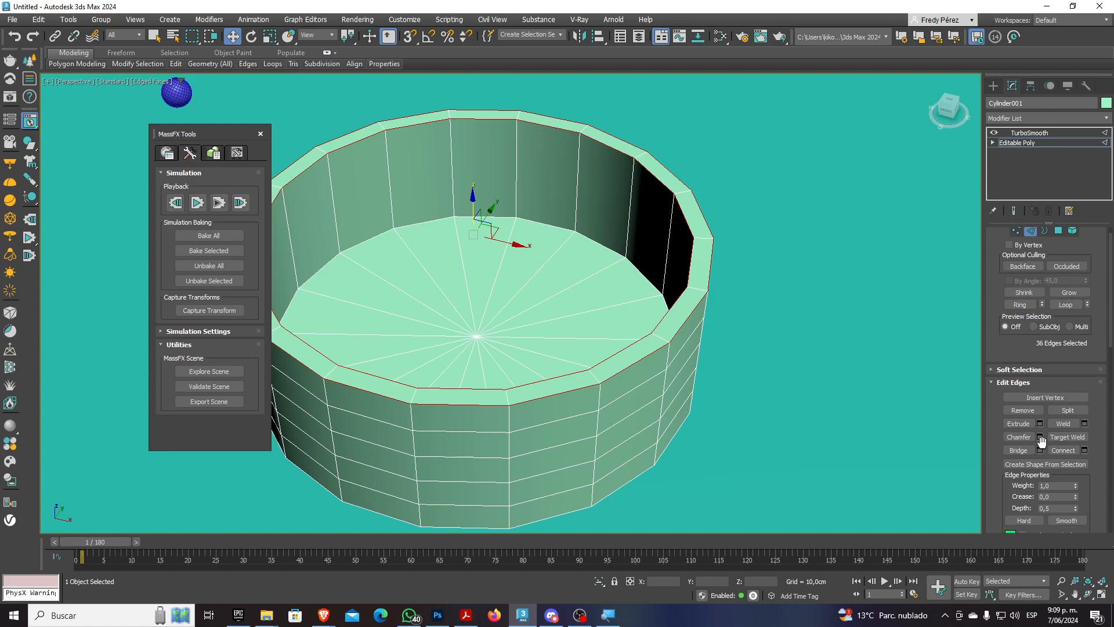
left_click(1040, 438)
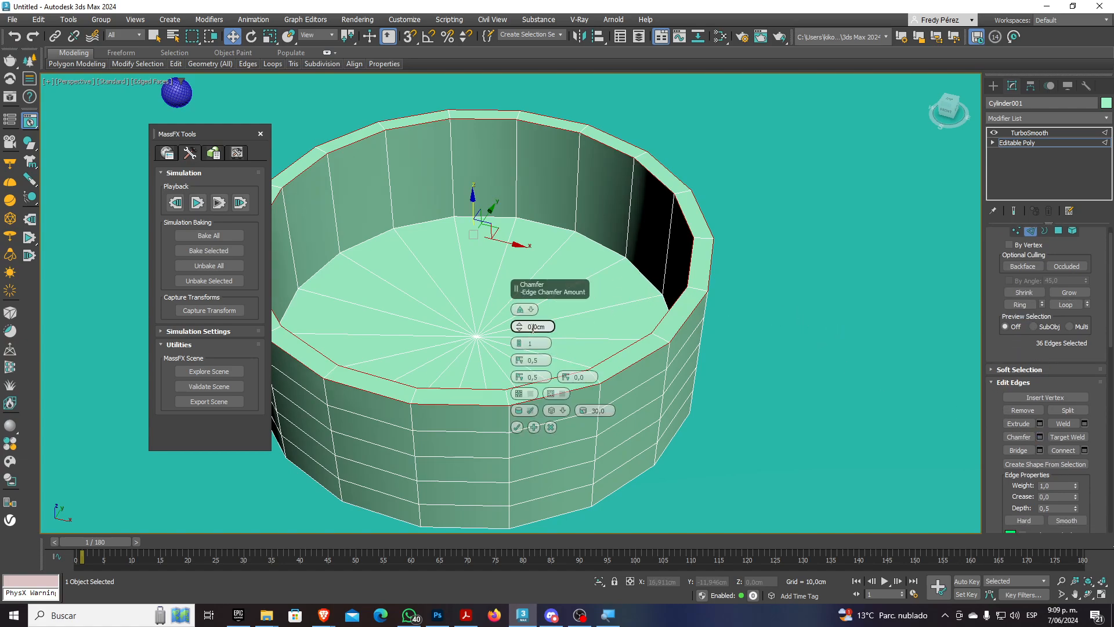
left_click(521, 326)
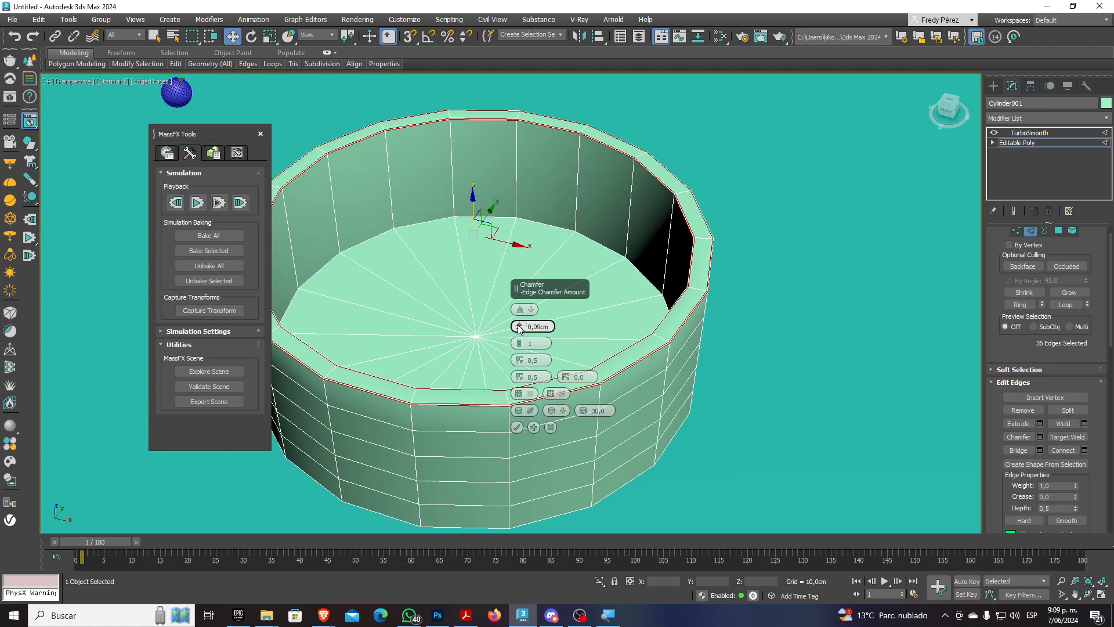
left_click_drag(519, 328, 519, 328)
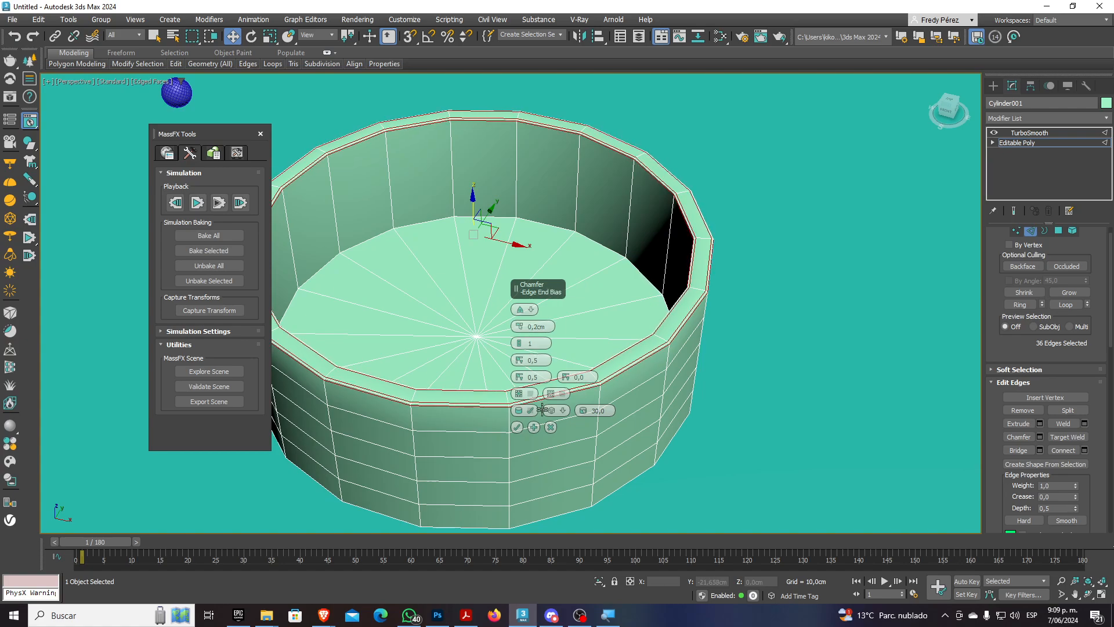
left_click(516, 427)
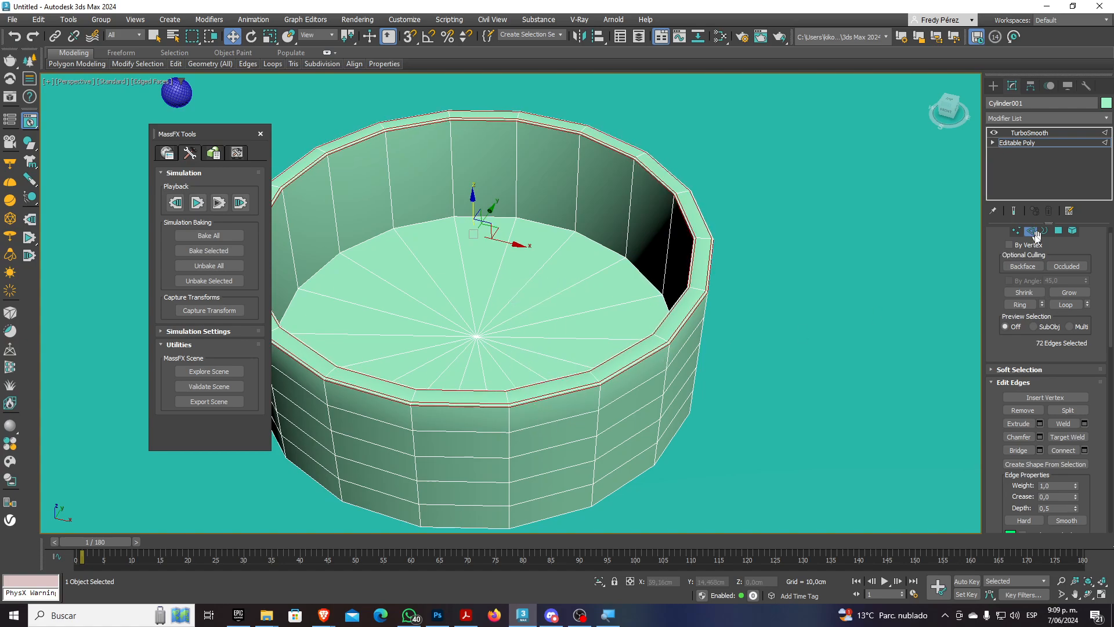
left_click(1108, 148)
left_click(1030, 133)
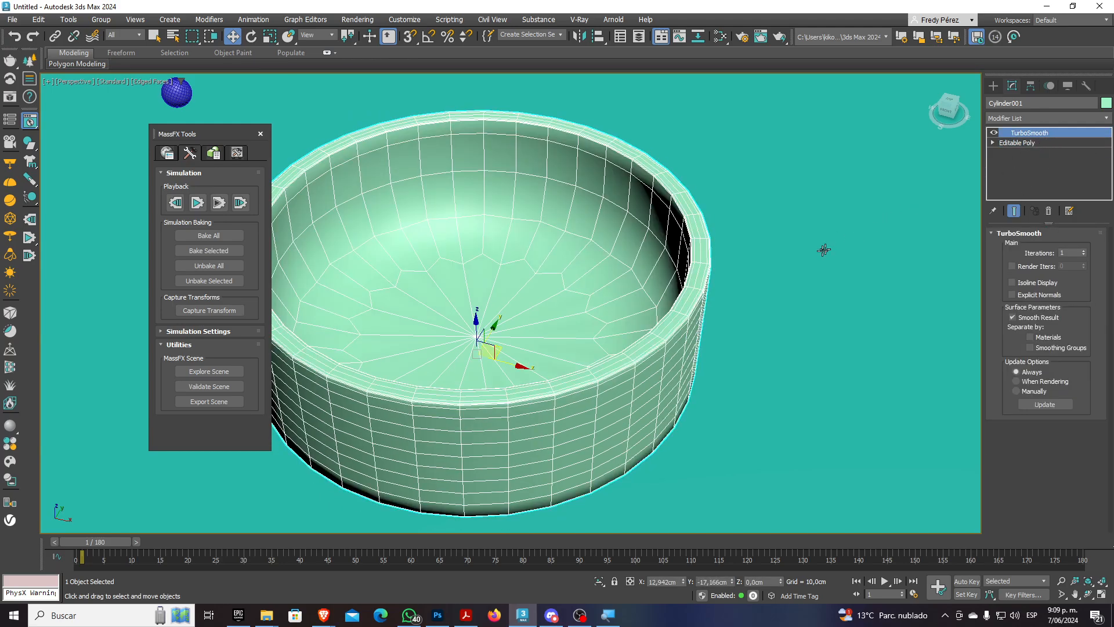
Examine the smoothed container's rim, interior and outer wall from several angles
middle_click_drag(777, 258, 897, 316, "alt")
scroll(689, 275, "up", 2)
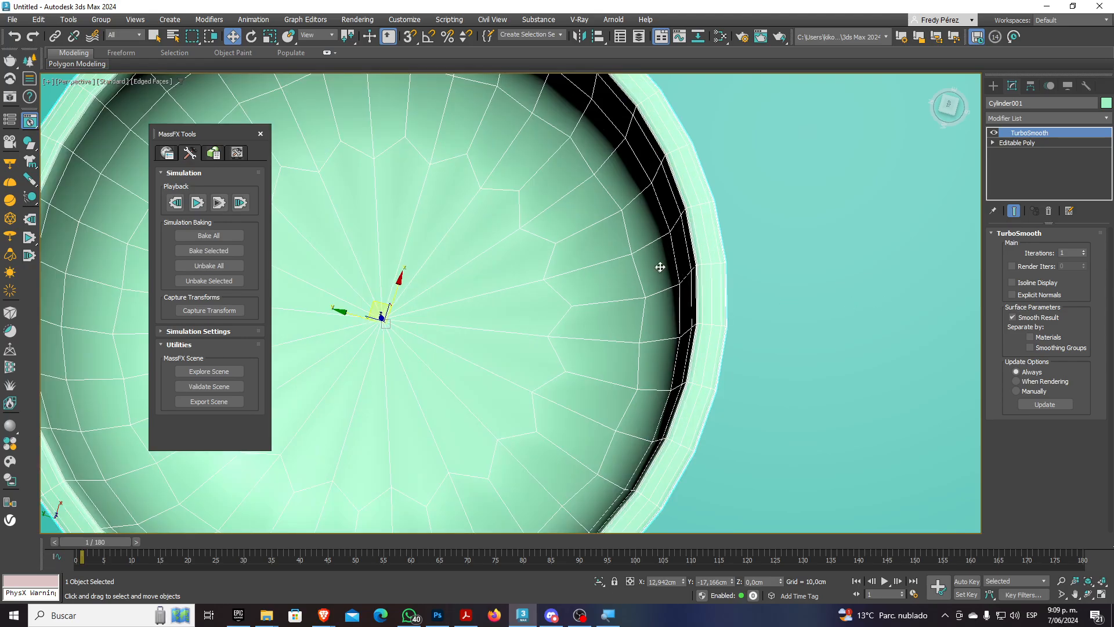
scroll(659, 267, "down", 5)
middle_click_drag(731, 232, 781, 205, "alt")
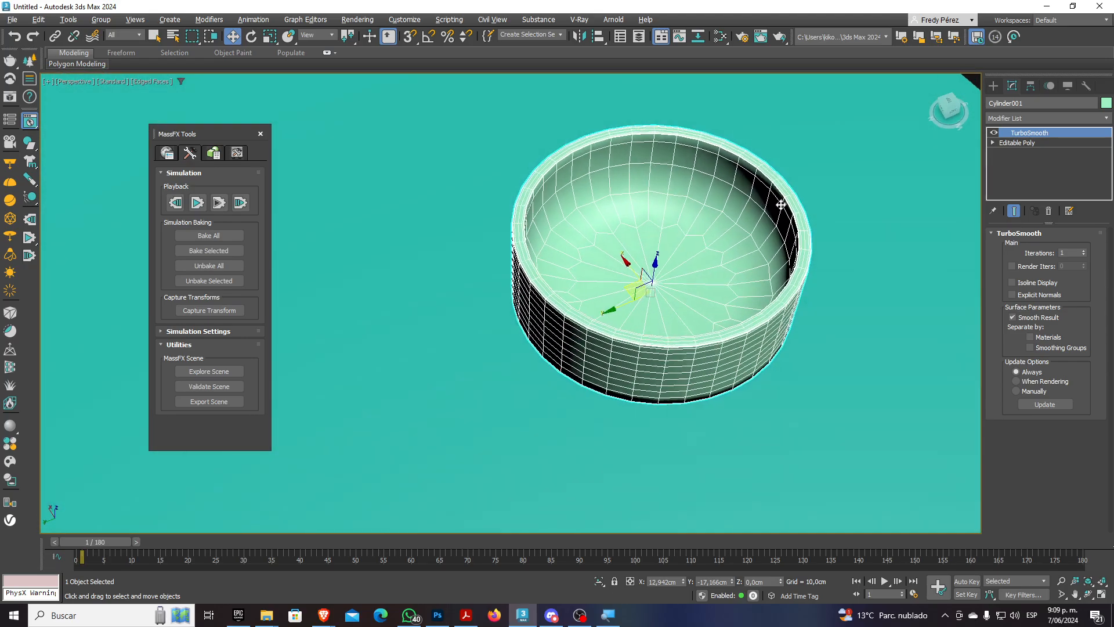
scroll(712, 241, "up", 2)
middle_click_drag(711, 241, 638, 220, "alt")
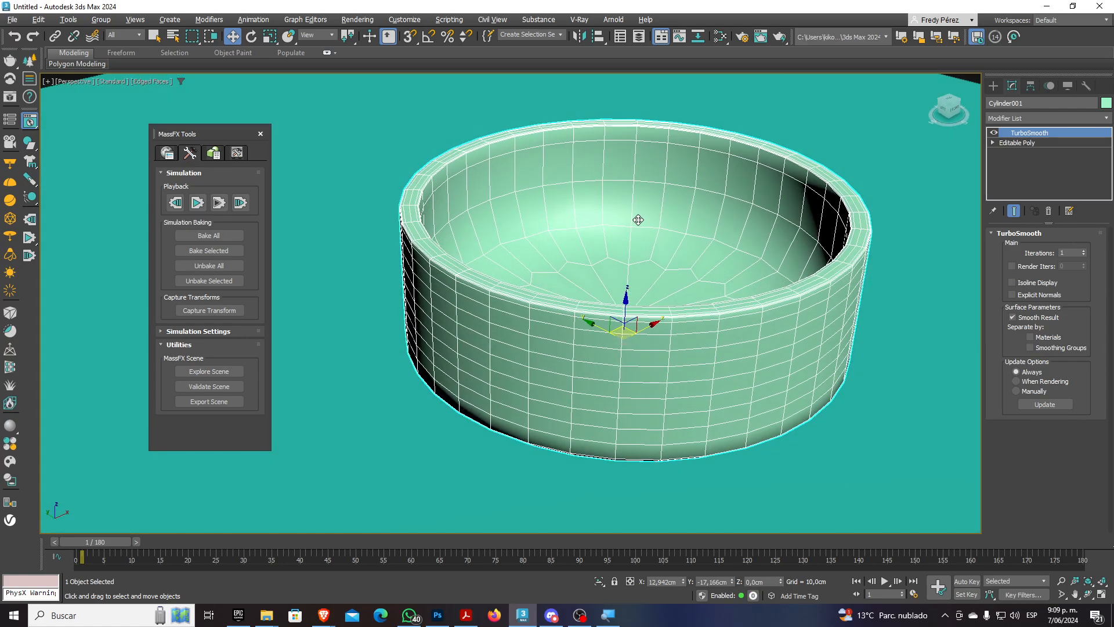
scroll(638, 220, "down", 5)
middle_click_drag(730, 221, 664, 253)
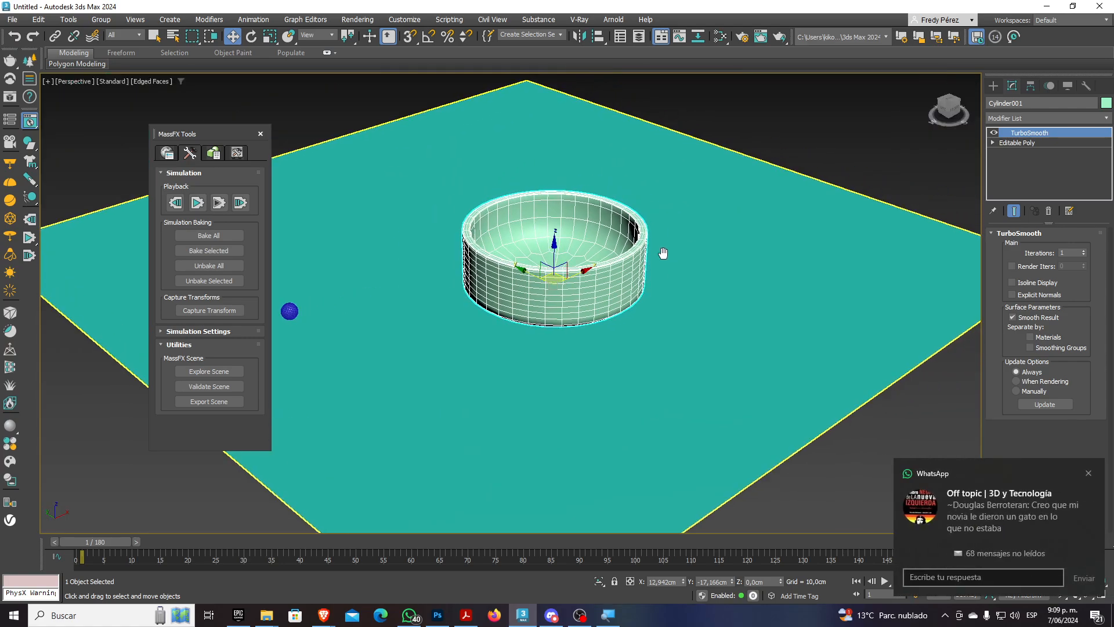
Align the blue sphere to the container in X, Y and Z position, center to center
left_click(290, 311)
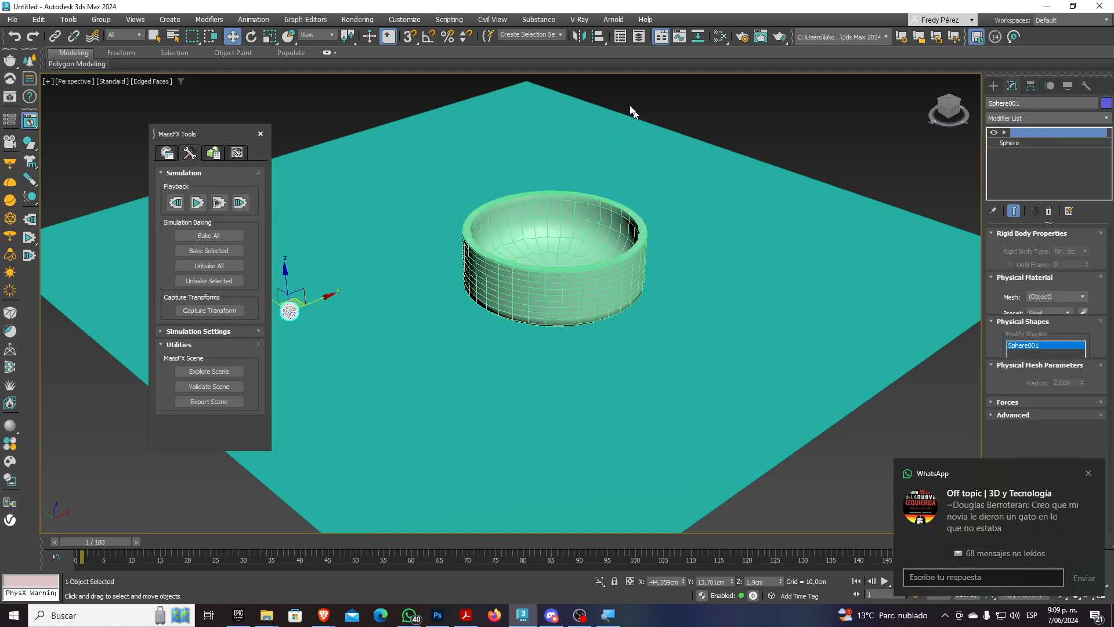
left_click(598, 36)
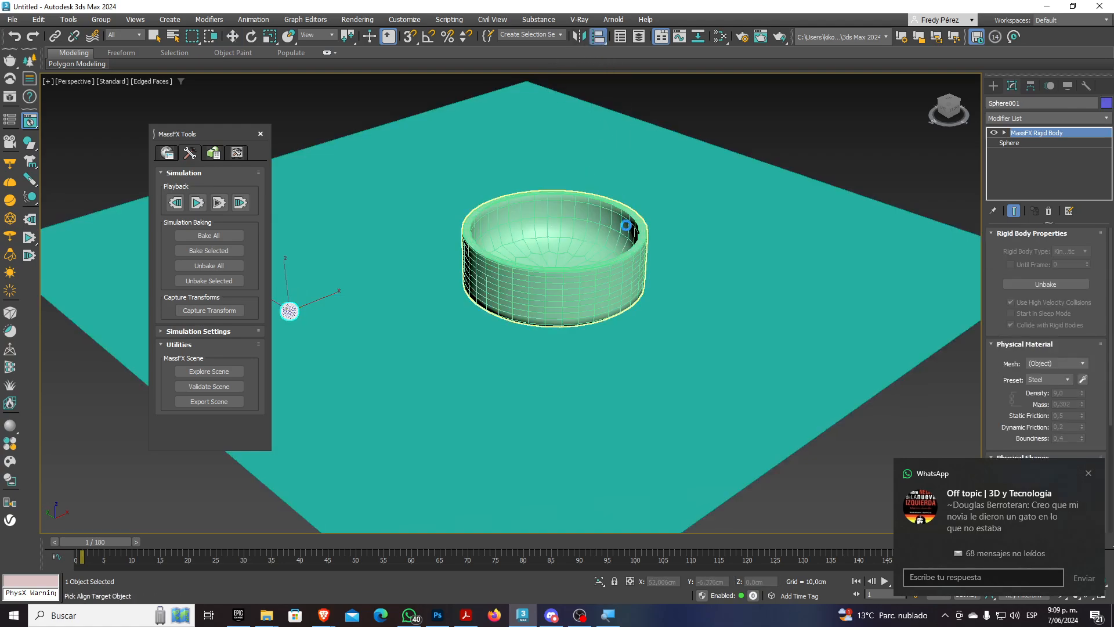
left_click(625, 225)
left_click(546, 232)
left_click(590, 232)
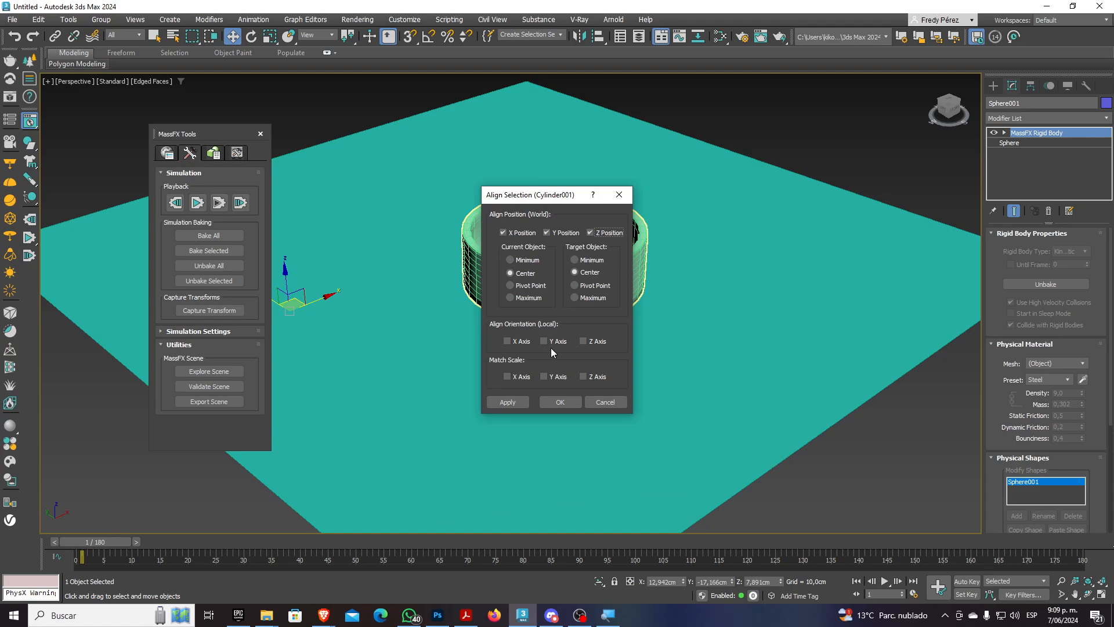
left_click(560, 402)
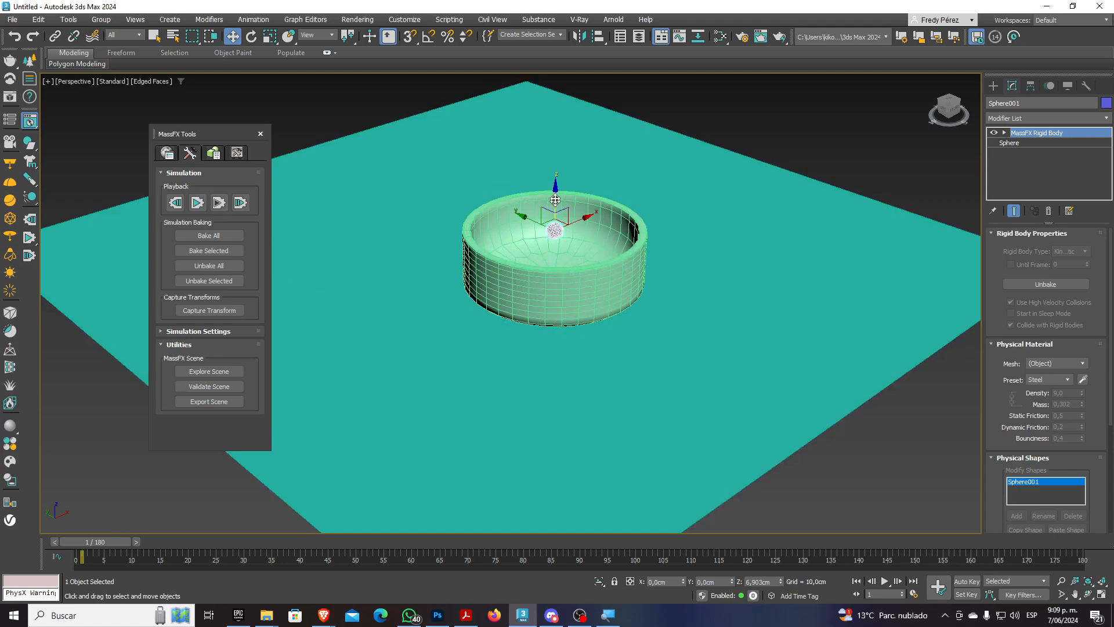
Raise the sphere above the container to a Z height of about 29.9 cm
left_click_drag(555, 200, 556, 143)
middle_click_drag(579, 234, 601, 213, "alt")
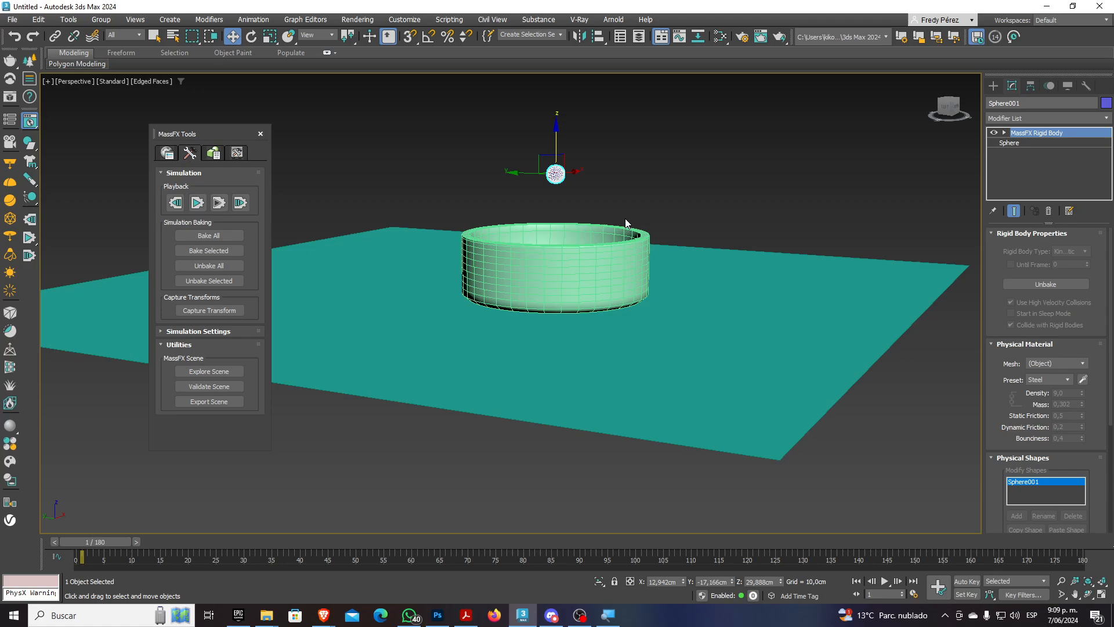
scroll(625, 218, "up", 4)
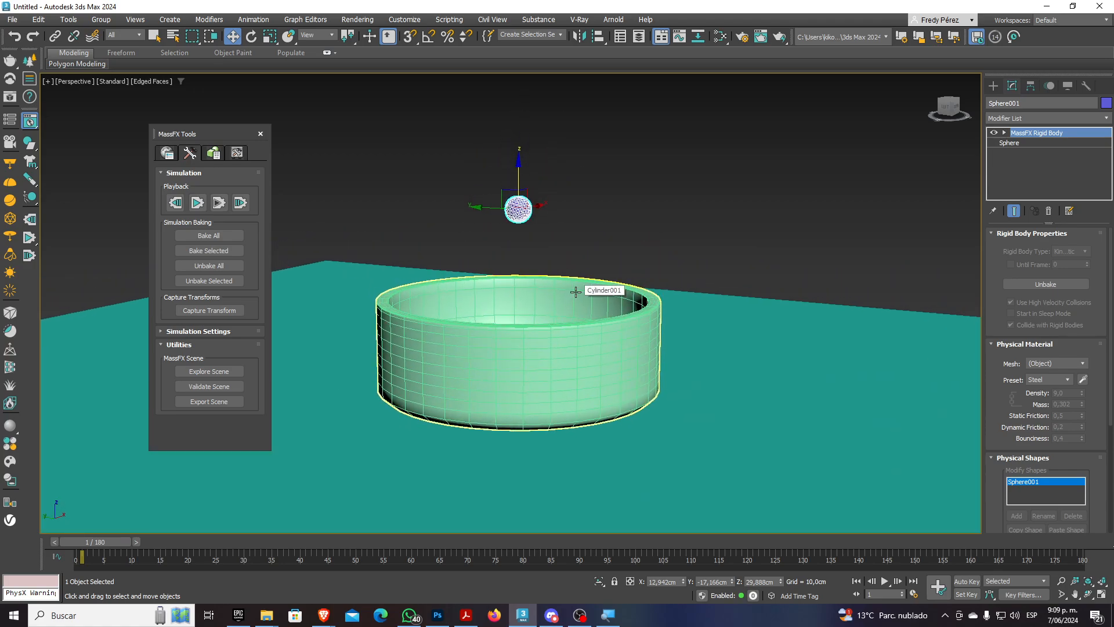
middle_click_drag(575, 291, 572, 329, "alt")
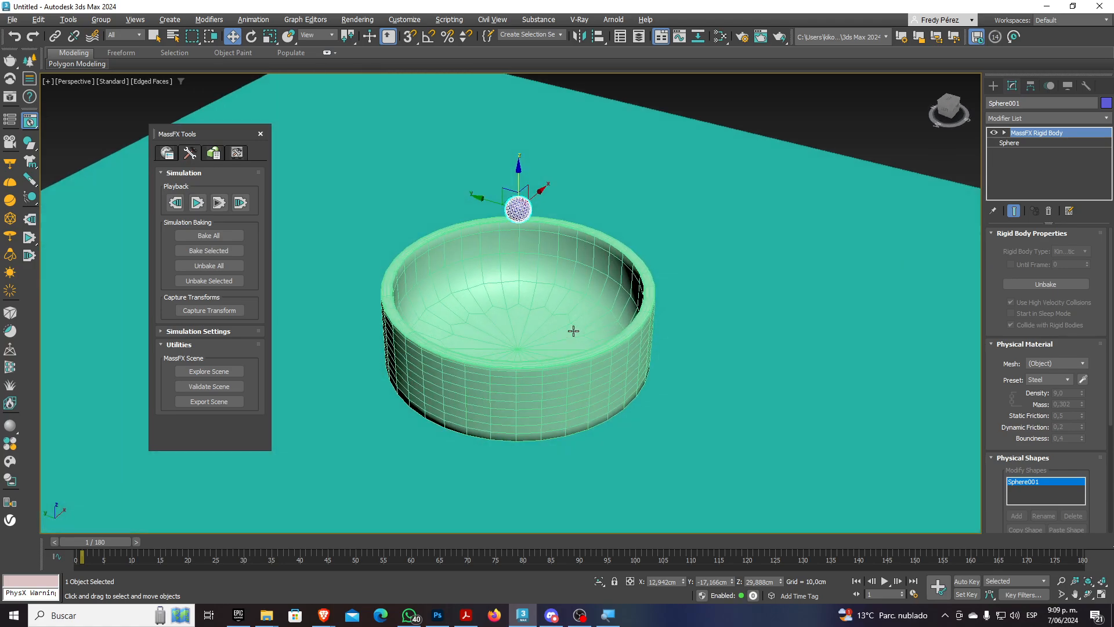
Run the MassFX simulation to check whether the sphere falls, and reset it to the start
left_click(587, 288)
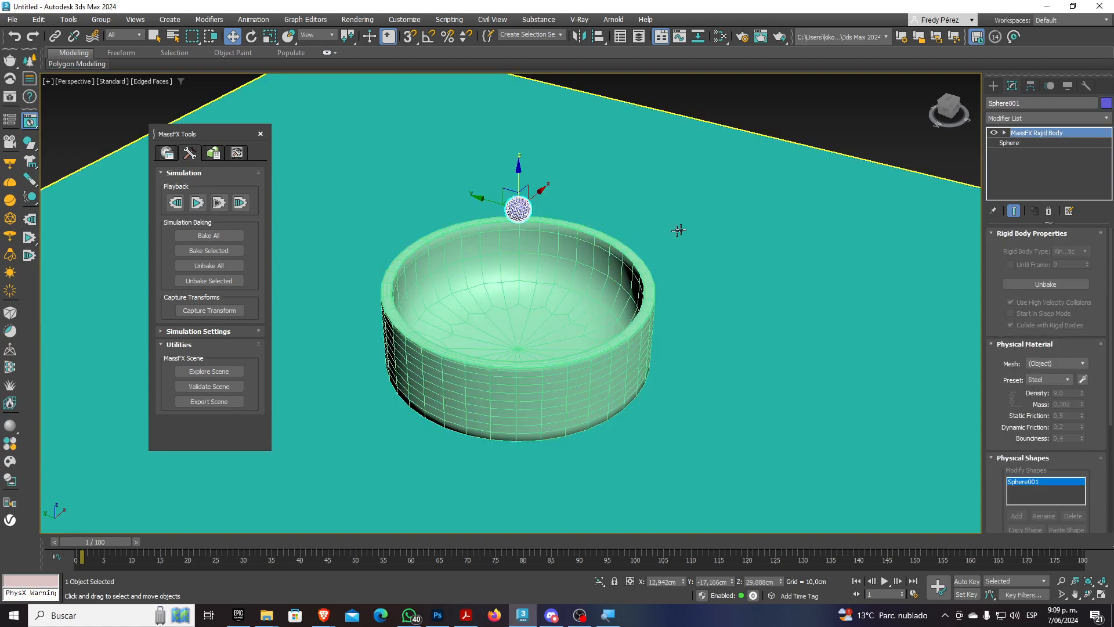
left_click(198, 202)
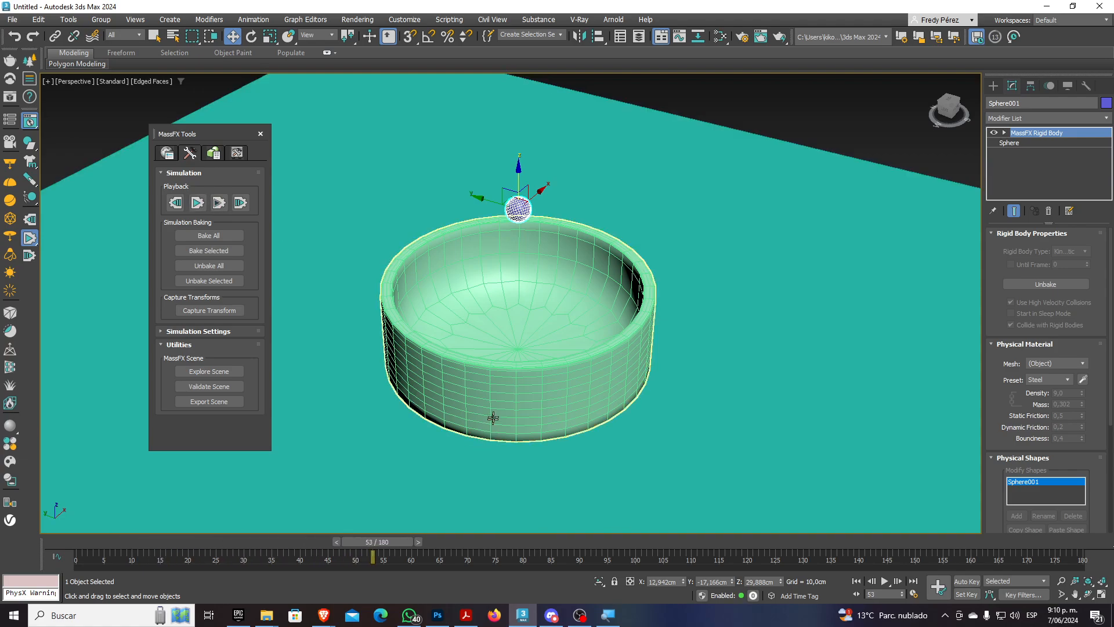
left_click(176, 202)
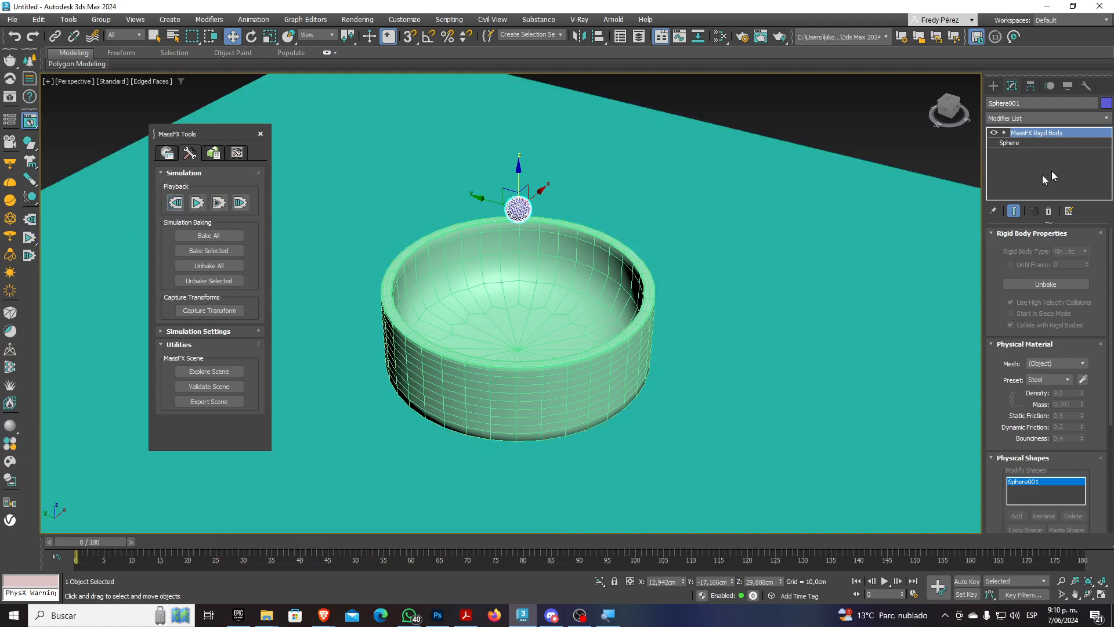
Replace the sphere's baked MassFX Rigid Body modifier with a new dynamic rigid body
left_click_drag(1006, 341, 1009, 308)
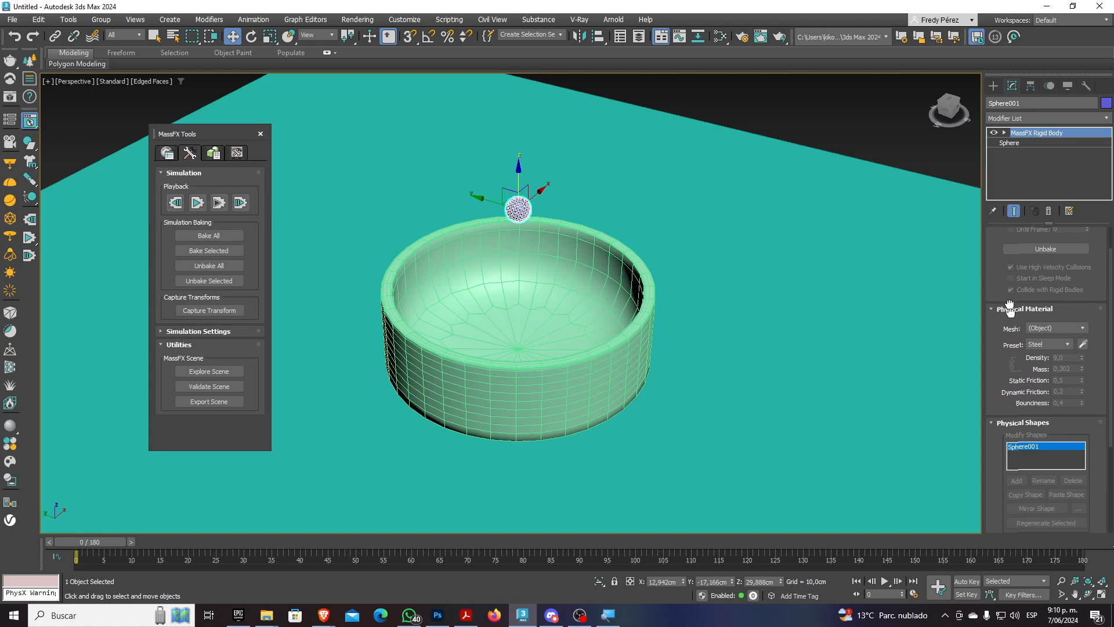
scroll(1009, 308, "up", 2)
left_click(1051, 212)
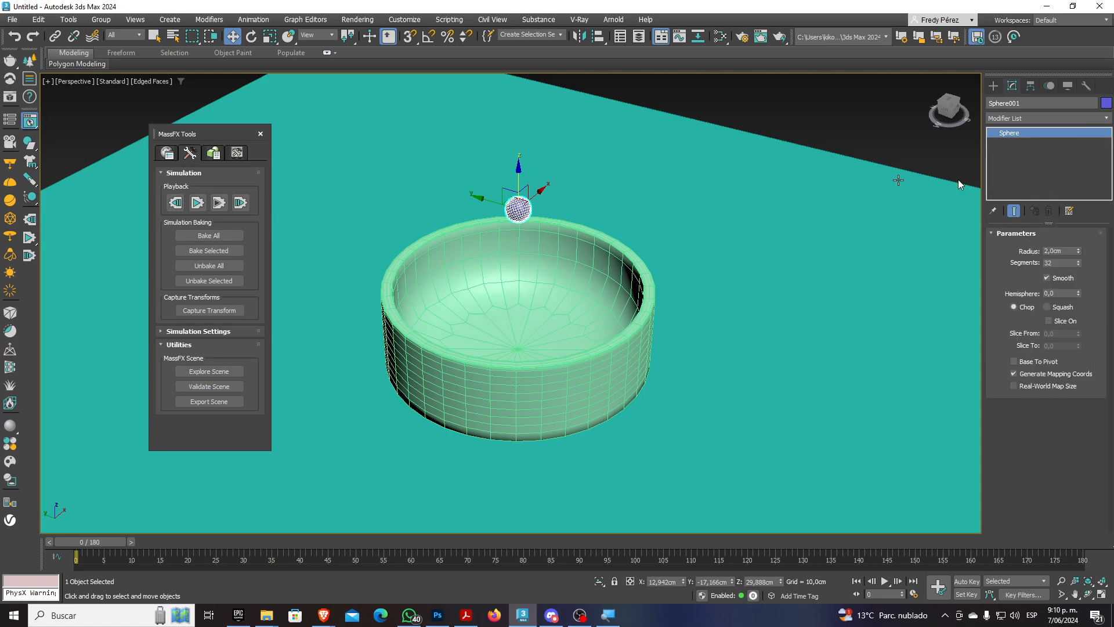
left_click_drag(32, 145, 111, 147)
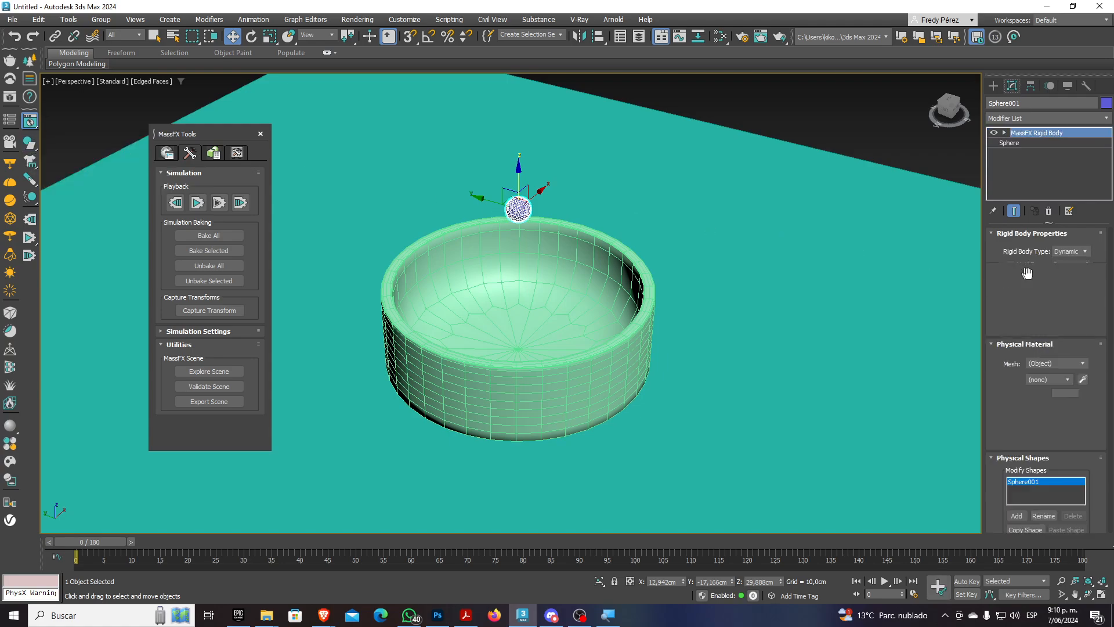
Set the sphere's physical shape type to Sphere with a 2.1 cm radius, and test it by running and resetting the simulation
scroll(1021, 290, "down", 3)
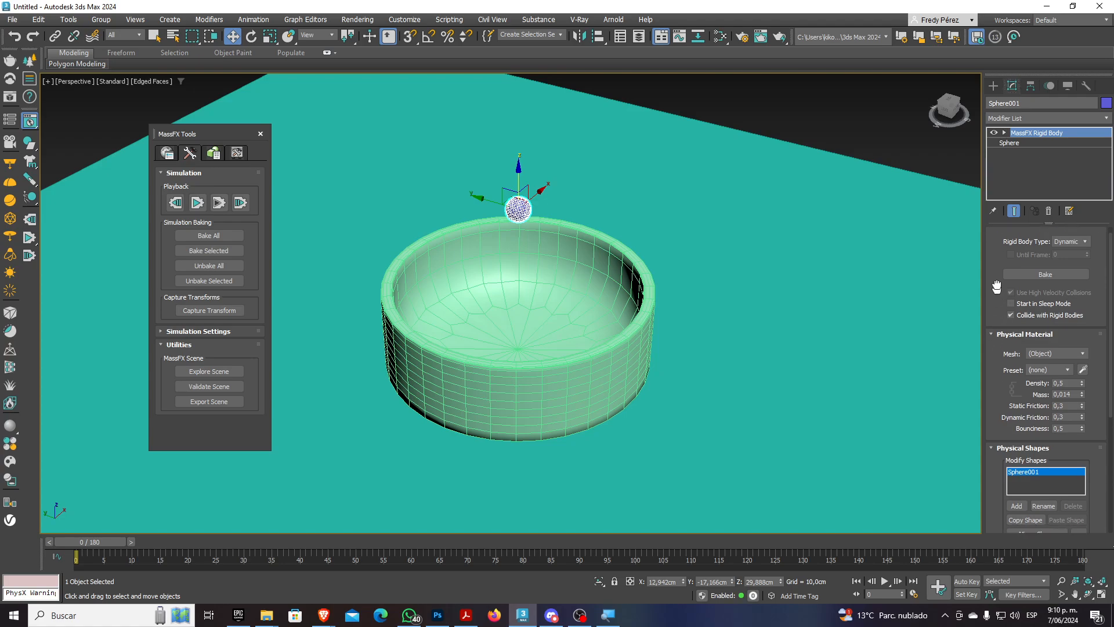
scroll(1005, 298, "down", 3)
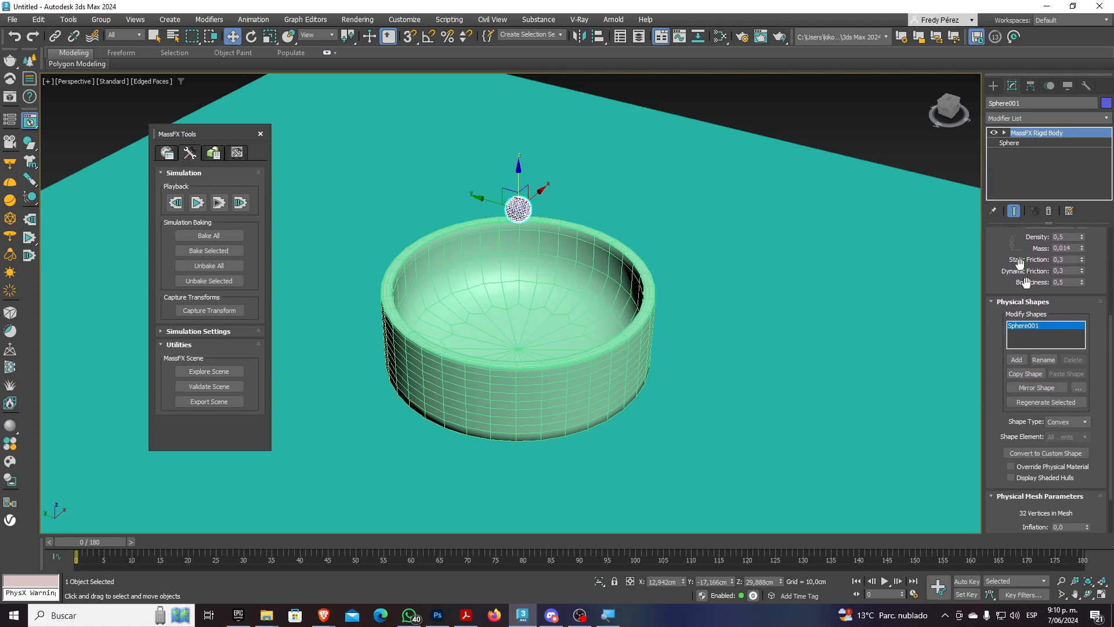
left_click(1067, 422)
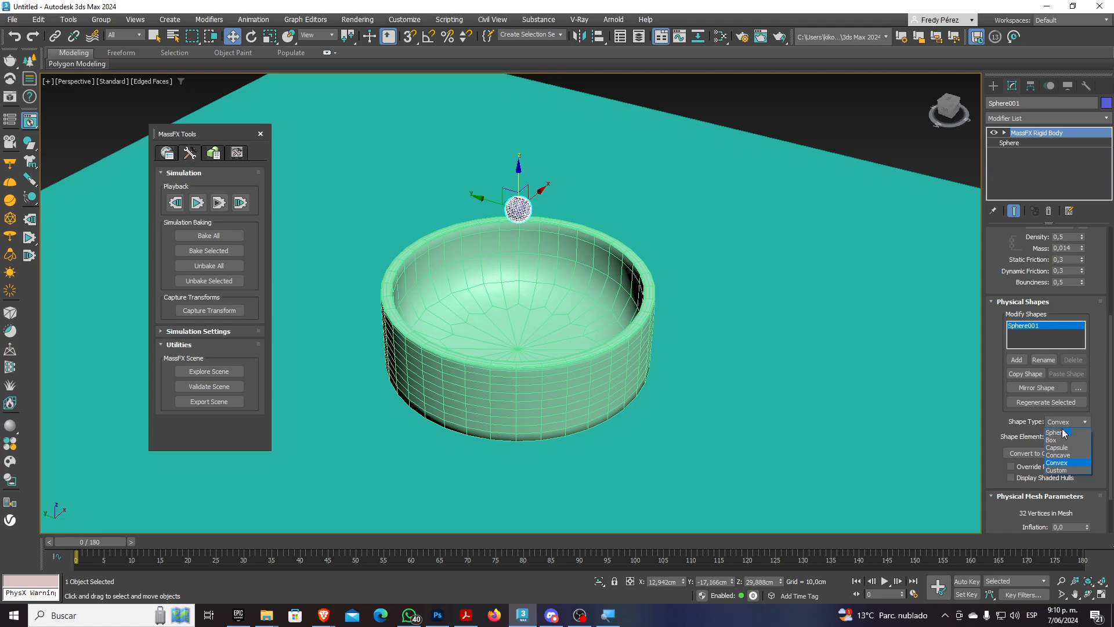
left_click(1062, 433)
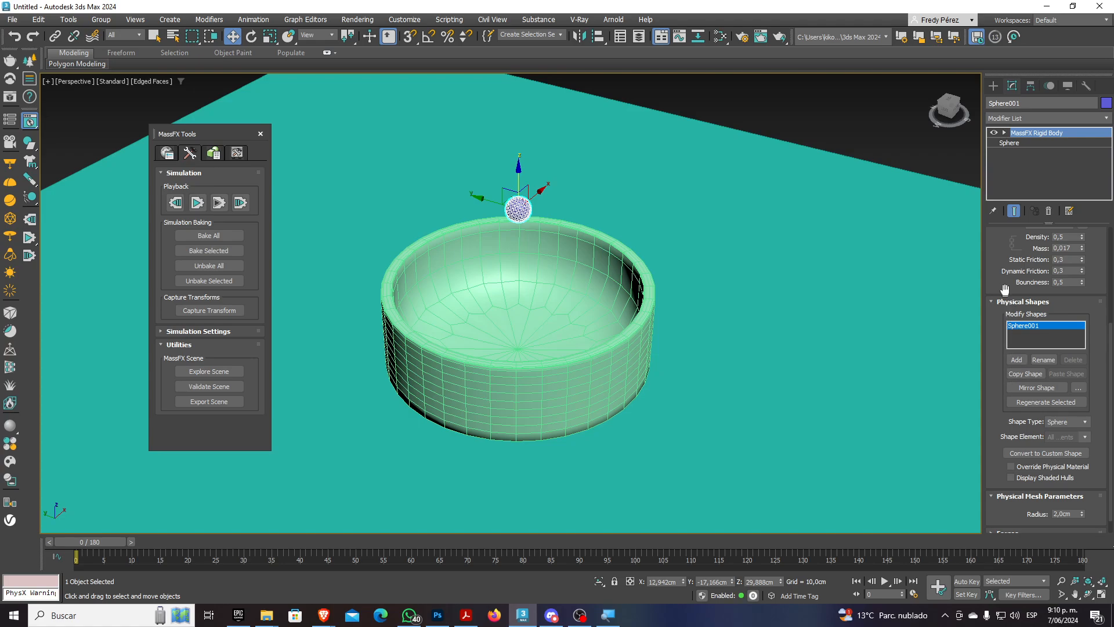
scroll(1005, 290, "down", 1)
left_click(1062, 496)
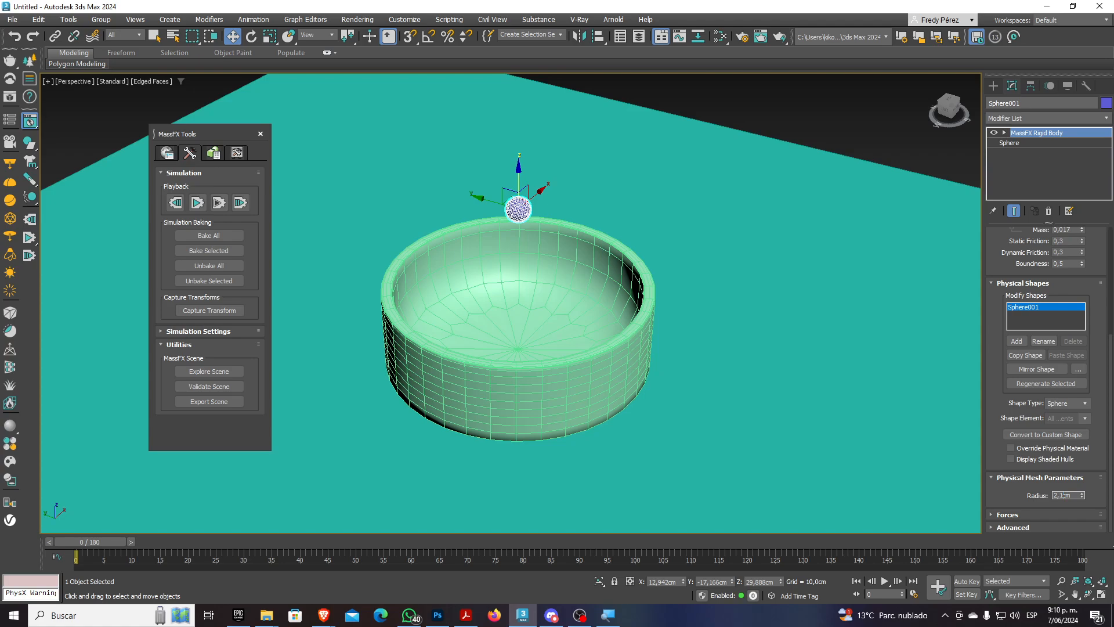
key("Return")
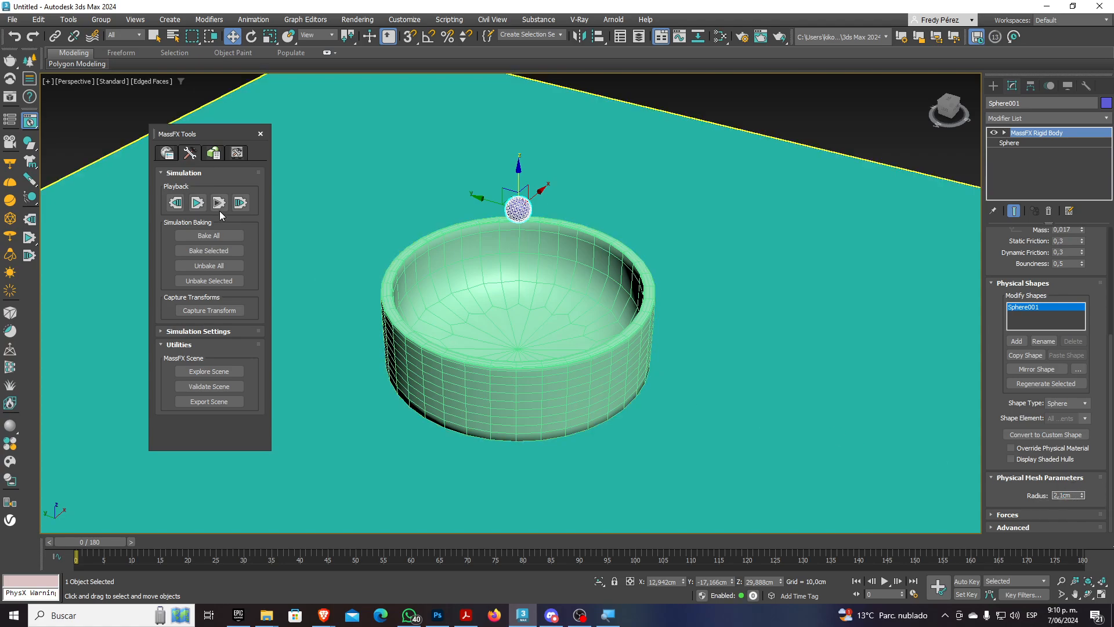
left_click(202, 204)
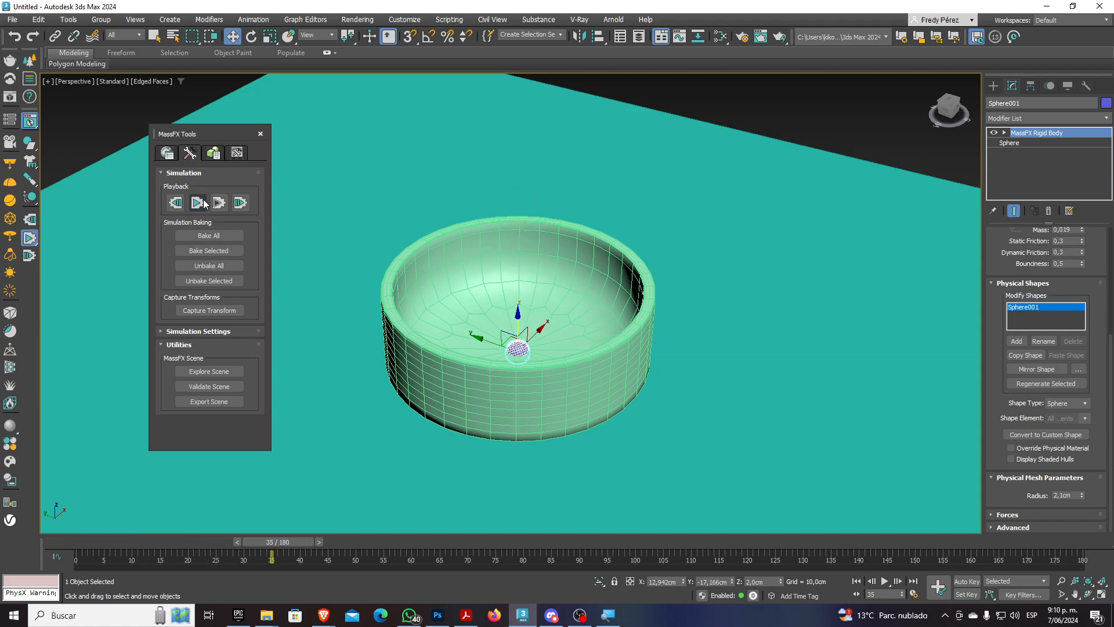
left_click(177, 203)
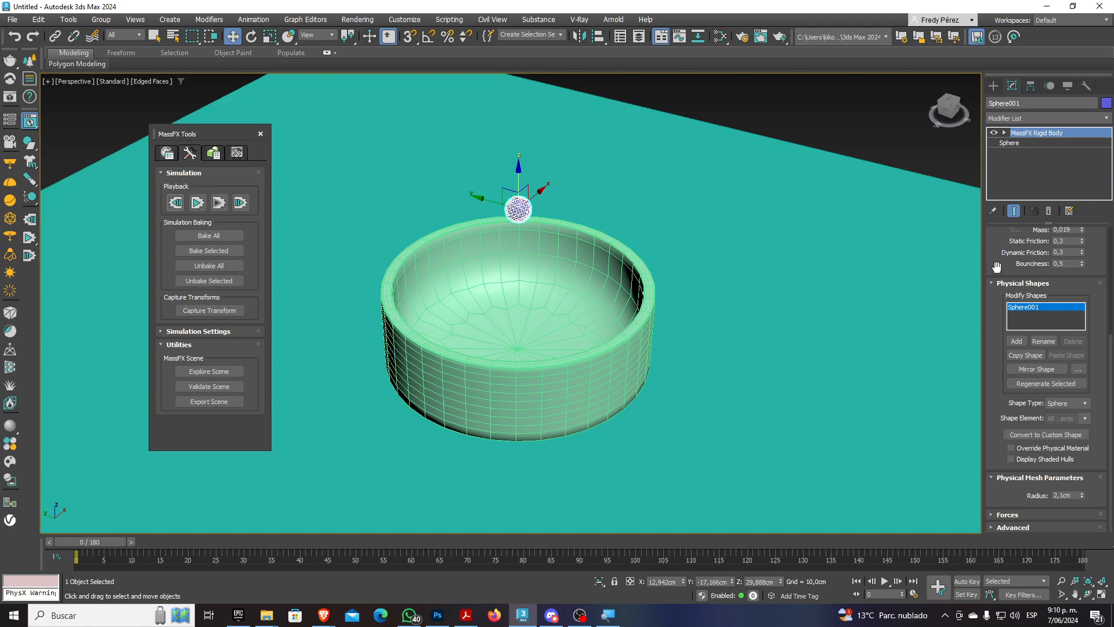
Apply the Rubber physical material preset to the sphere, and test it by running and resetting the simulation
scroll(1078, 335, "up", 5)
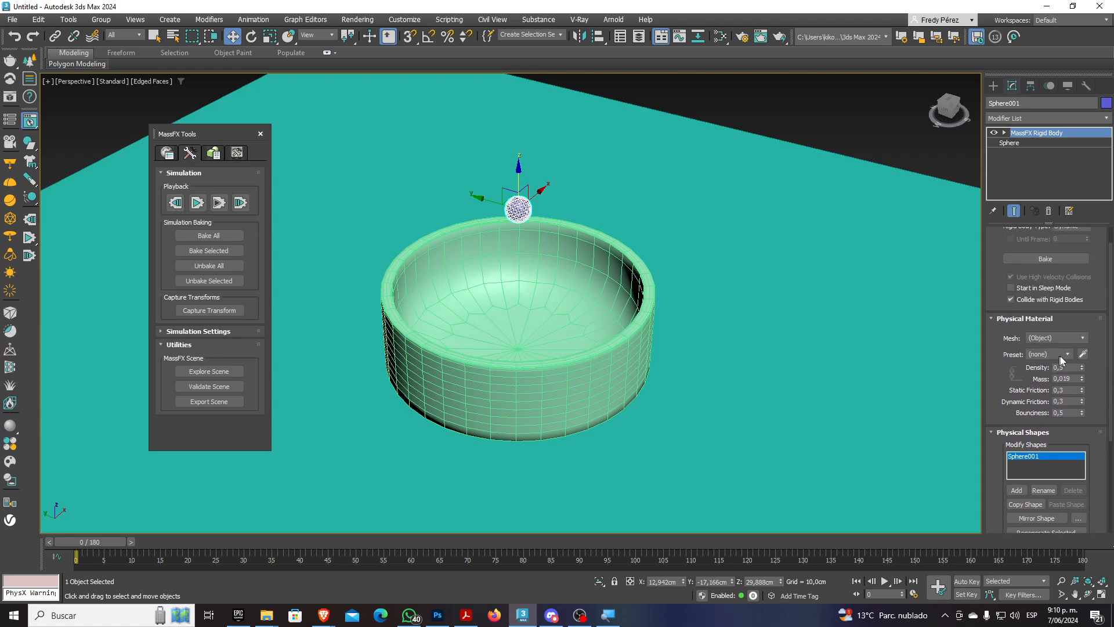
left_click(1061, 354)
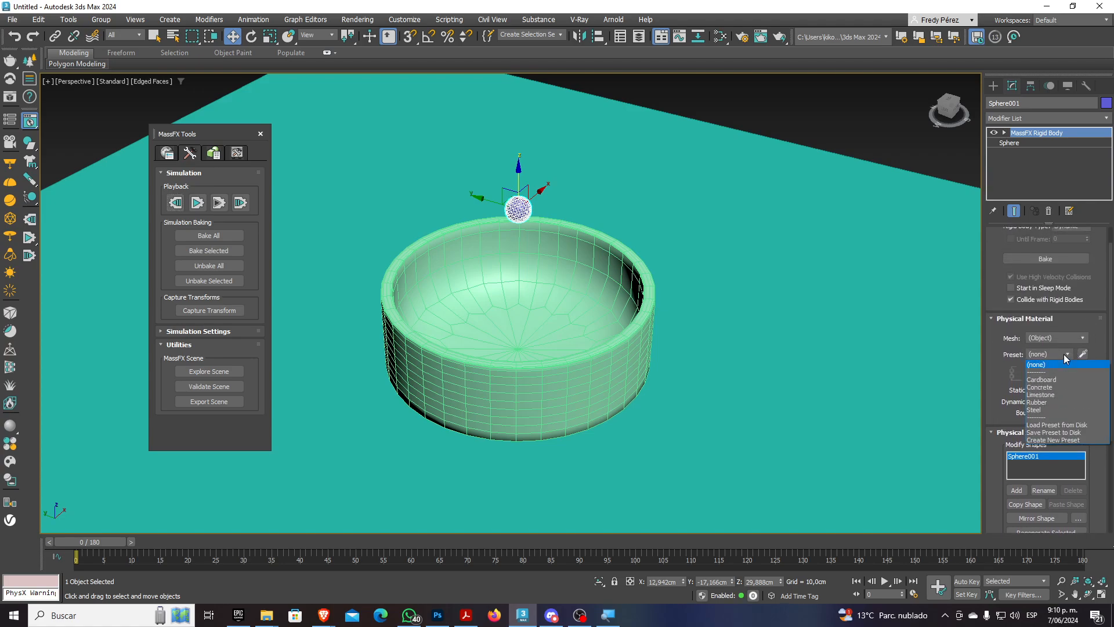
left_click(1038, 403)
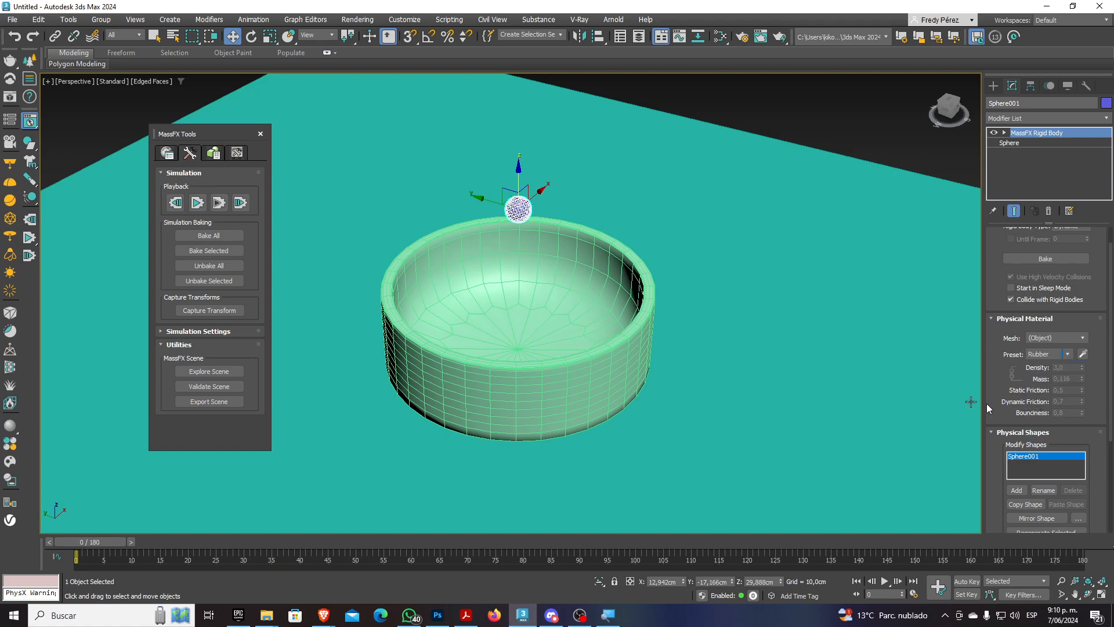
left_click(198, 203)
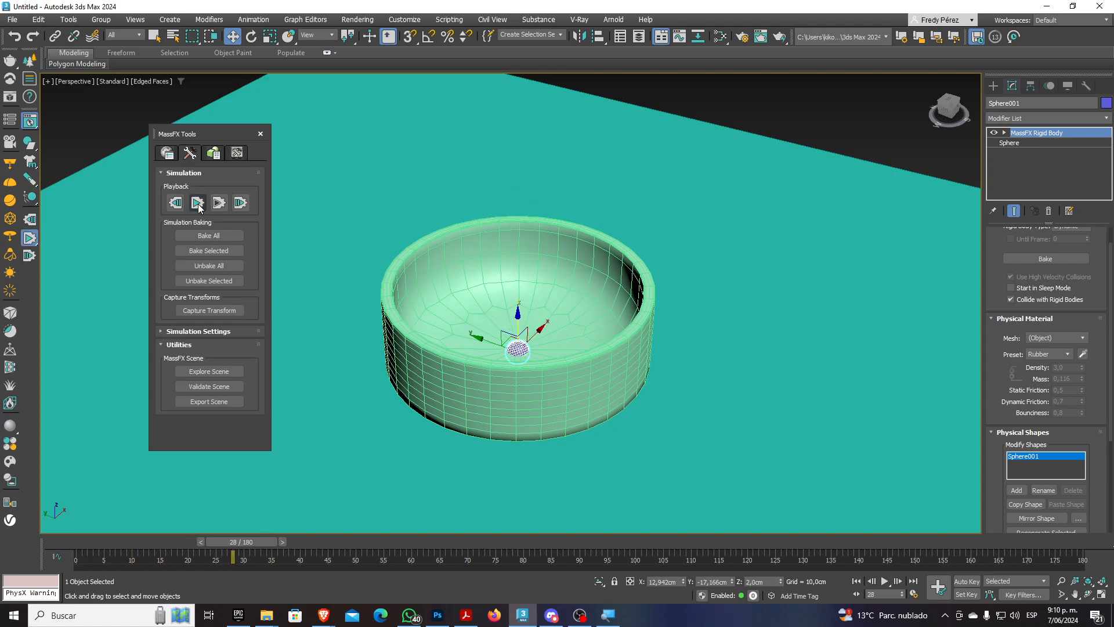
left_click(178, 202)
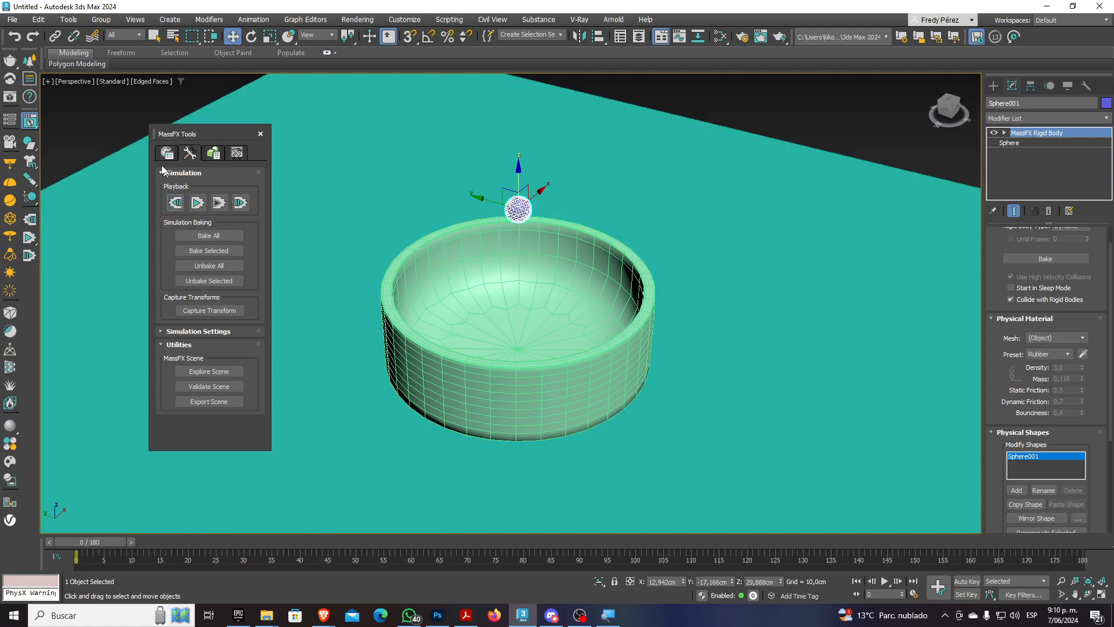
Set the scene's directional gravity acceleration on the Z axis to -500 cm
left_click(176, 152)
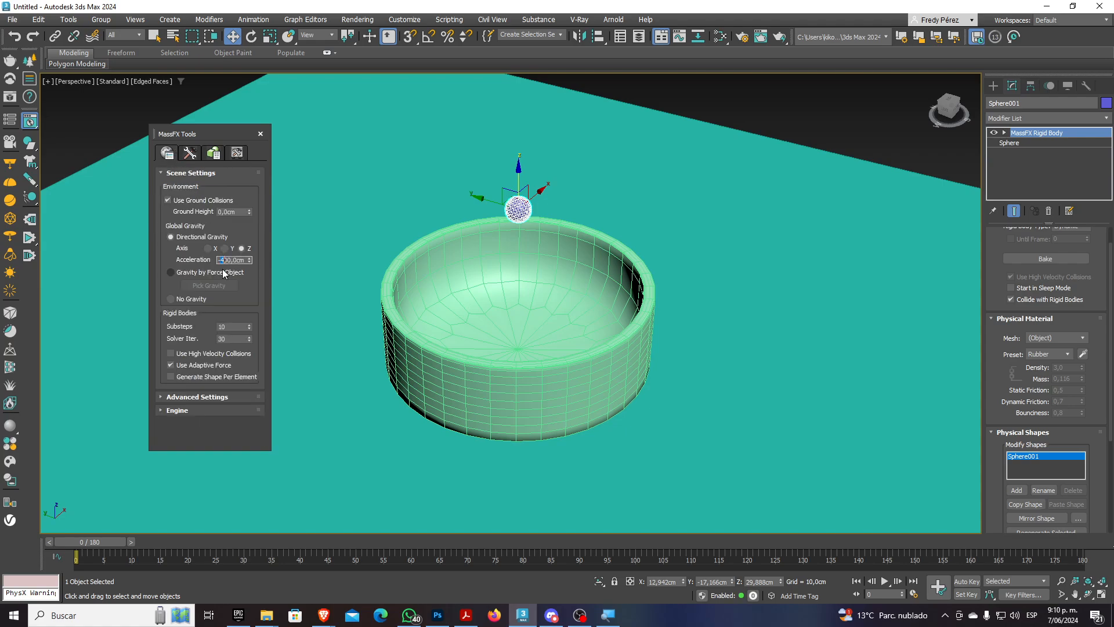
left_click(234, 326)
Clone the sphere straight upward as 20 instances spaced about 7 cm apart
middle_click_drag(498, 281, 525, 212, "alt")
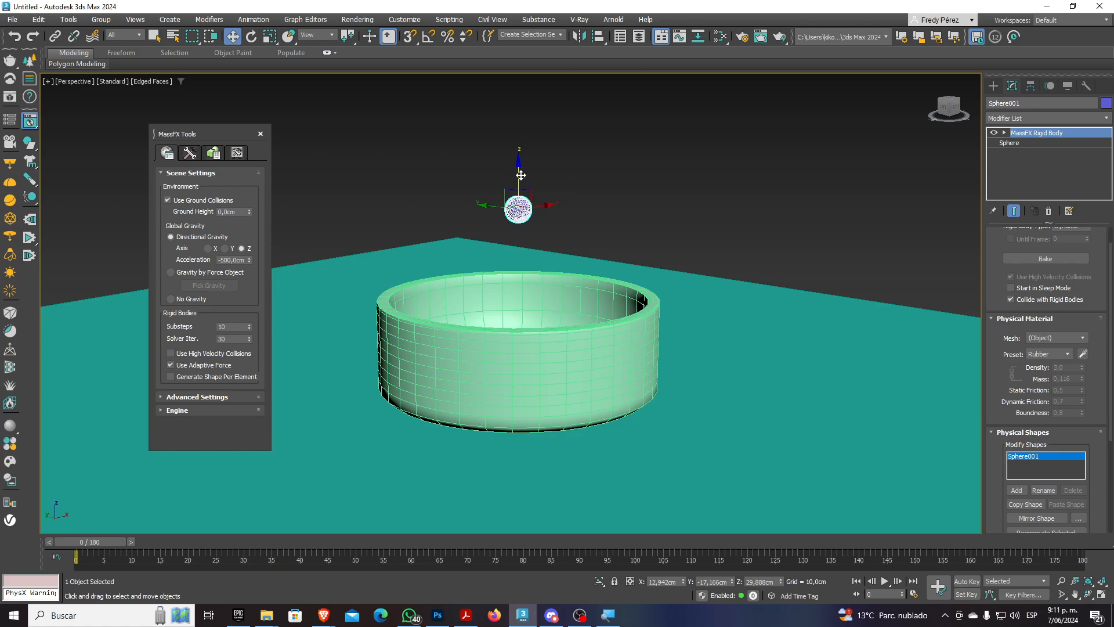
left_click_drag(525, 156, 529, 130, "shift")
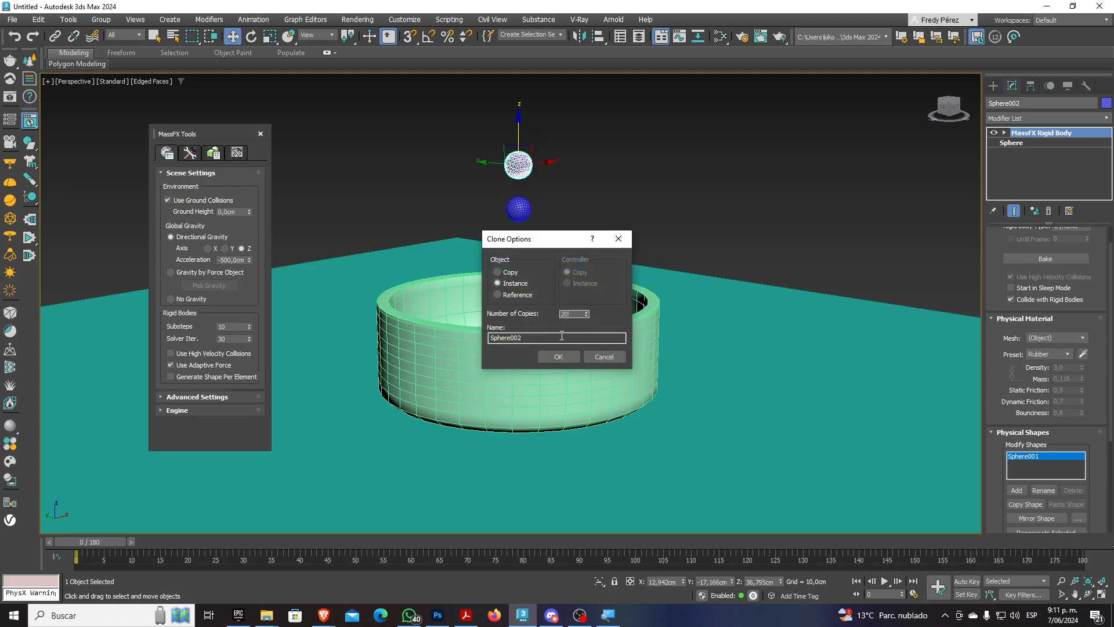
left_click(561, 357)
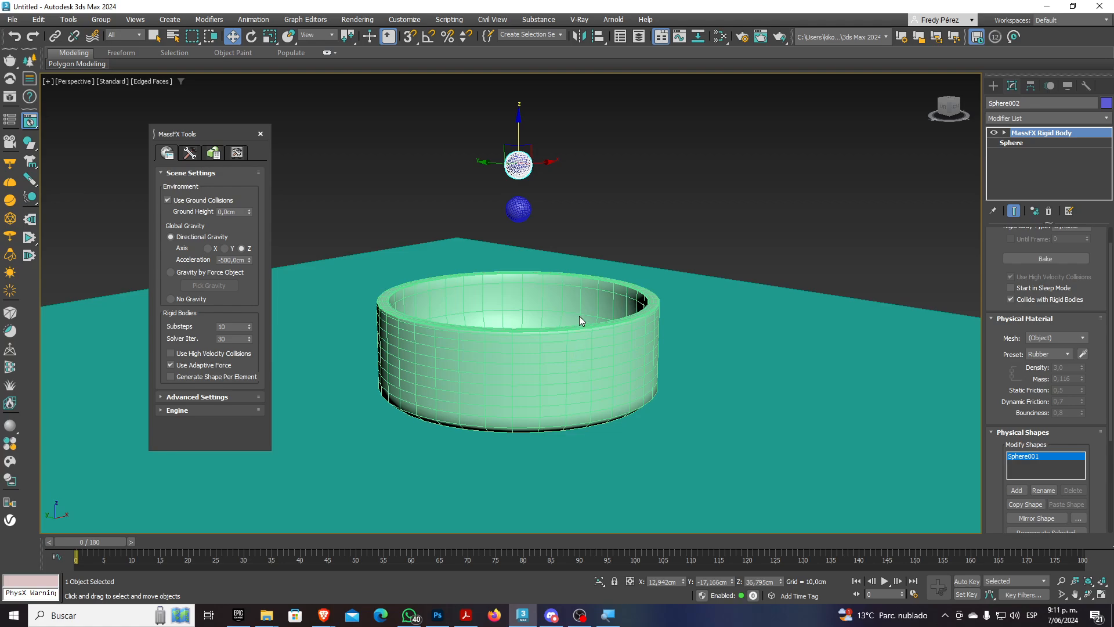
Run the MassFX simulation on the column of spheres above the bowl and reset it to the start
scroll(579, 315, "down", 3)
middle_click_drag(573, 310, 592, 331, "alt")
middle_click_drag(591, 255, 556, 376)
left_click(190, 153)
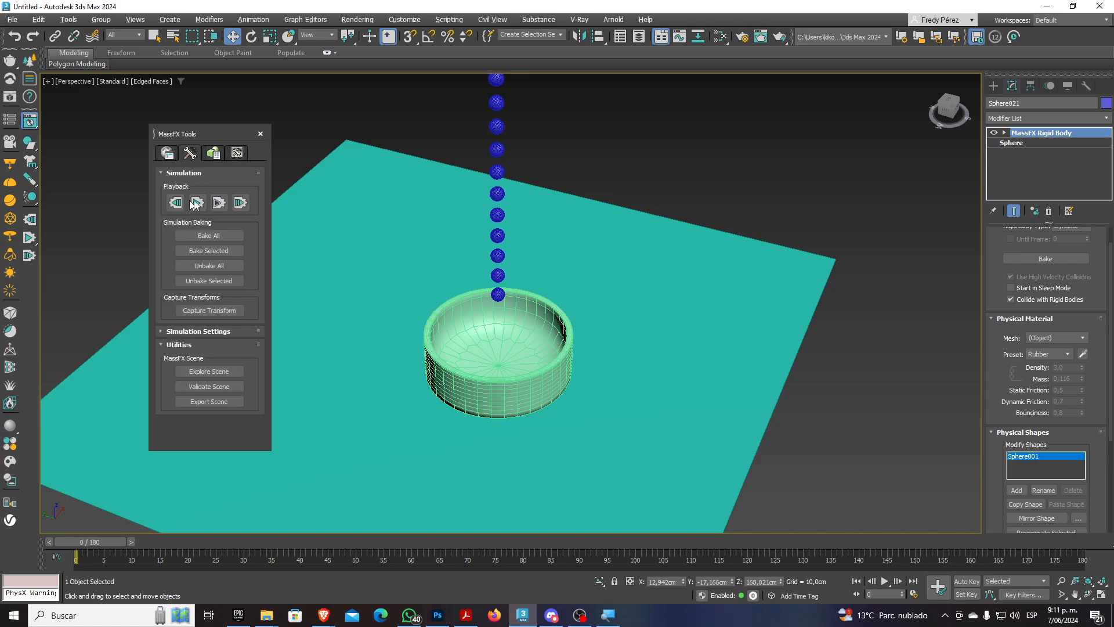
left_click(197, 203)
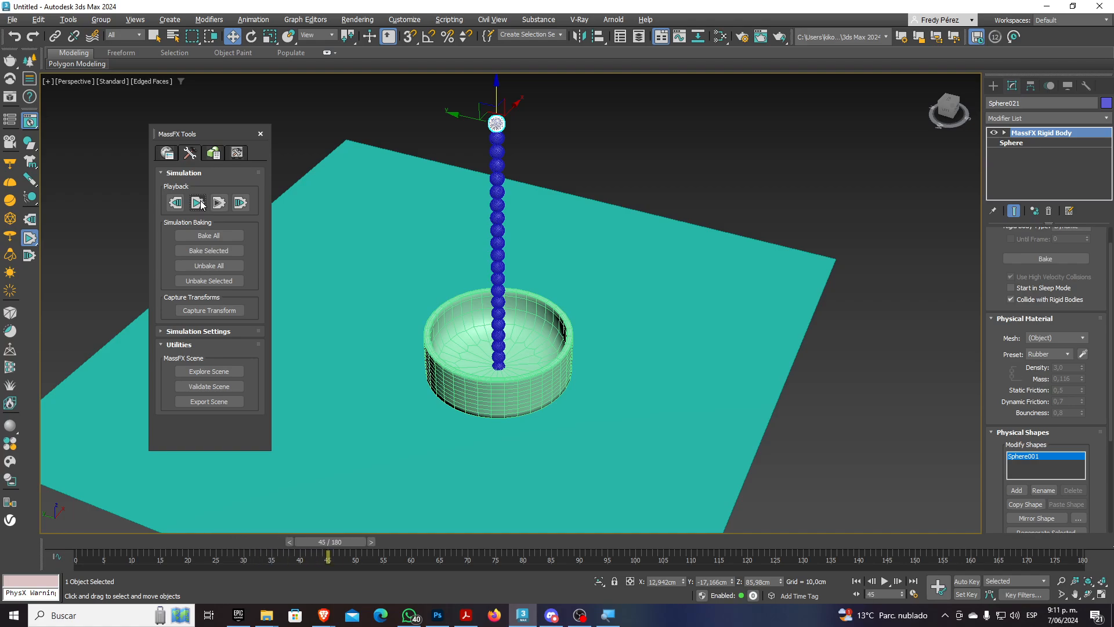
left_click(175, 203)
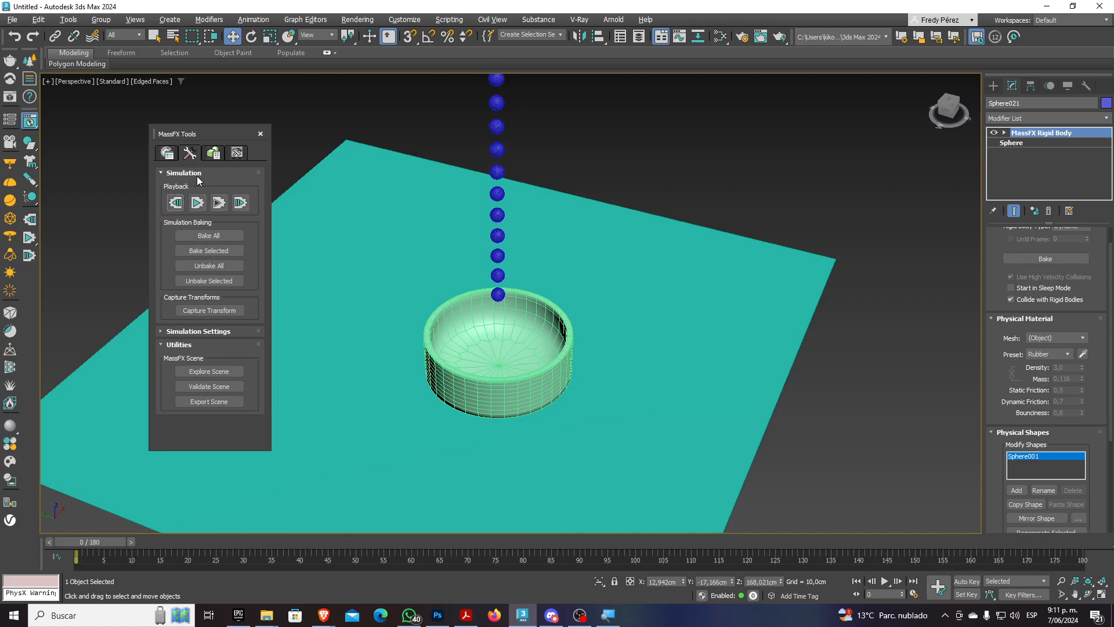
Review the lowest sphere's forces, rigid body type, physical material and physical shape settings, keeping the Dynamic type
left_click(498, 294)
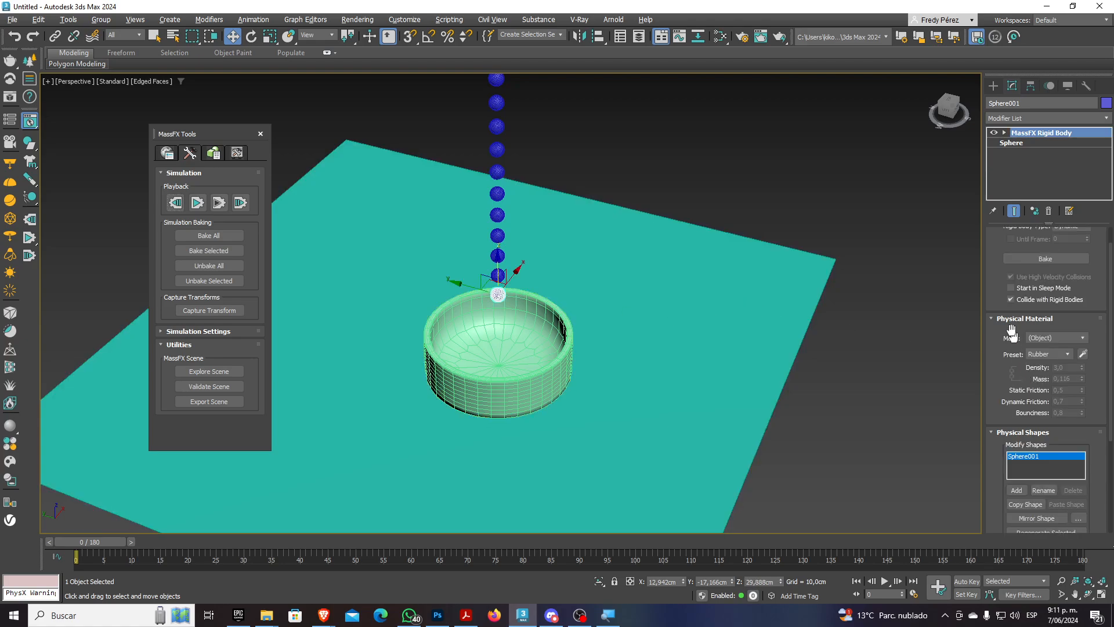
scroll(1004, 344, "down", 5)
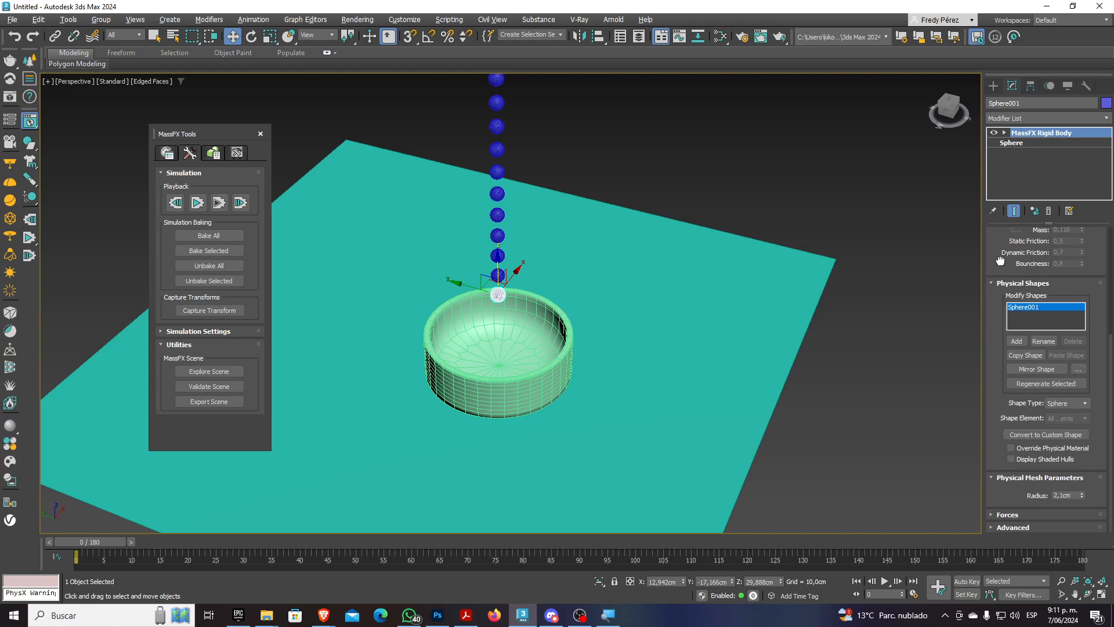
left_click_drag(1000, 261, 1000, 241)
left_click(992, 515)
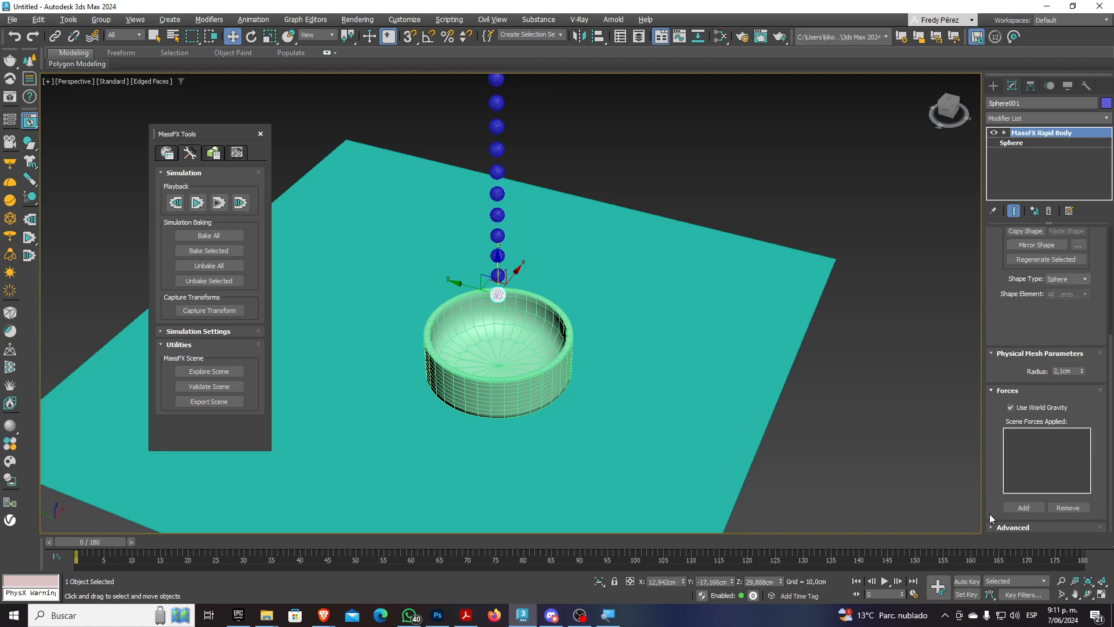
left_click(991, 392)
left_click_drag(994, 303, 998, 466)
left_click_drag(999, 266, 995, 334)
left_click(1082, 249)
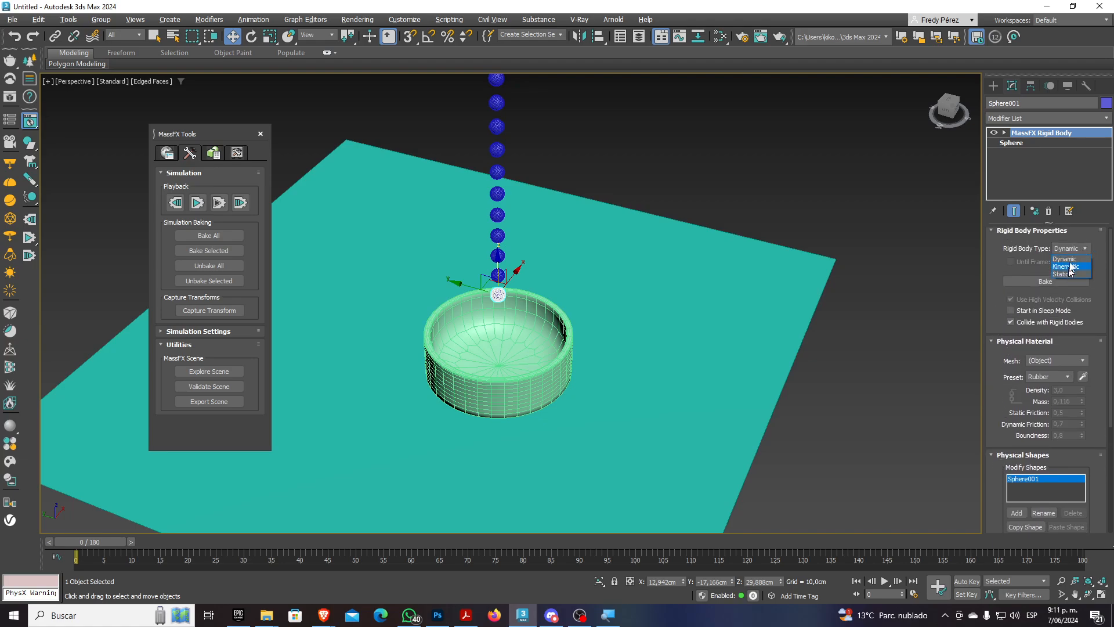
left_click(1070, 261)
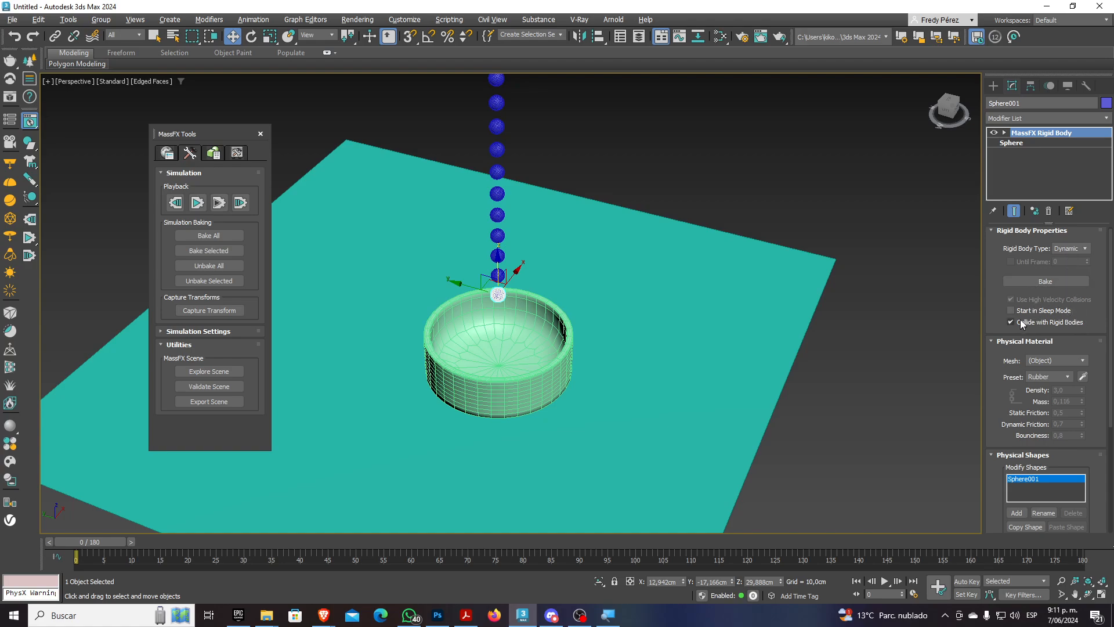
left_click_drag(1004, 364, 1008, 312)
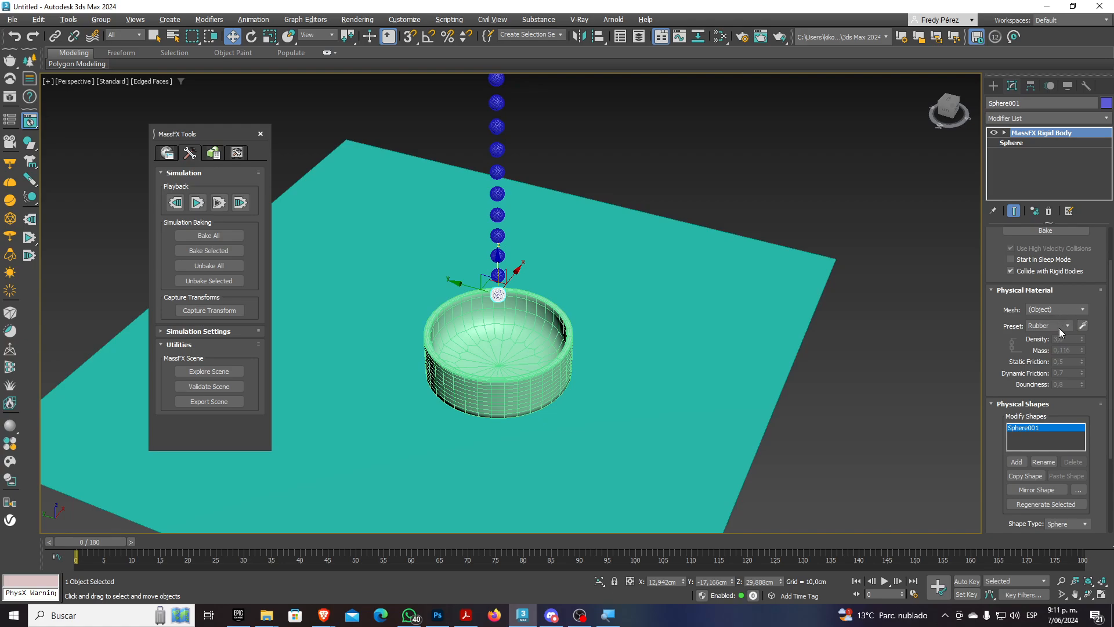
left_click_drag(1000, 342, 1014, 277)
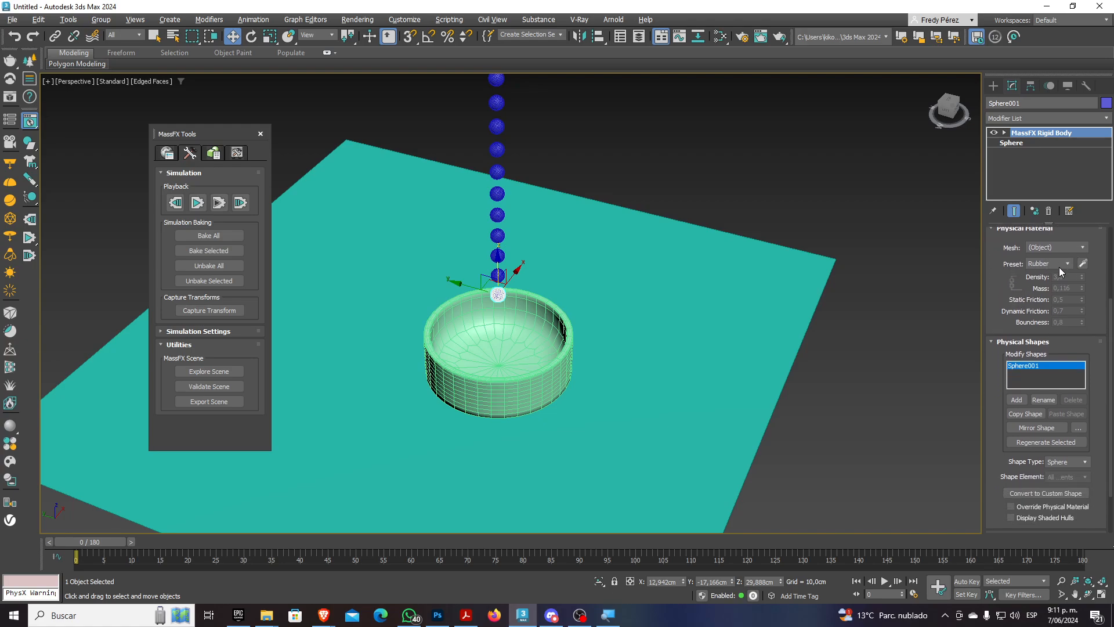
left_click_drag(996, 388, 1005, 328)
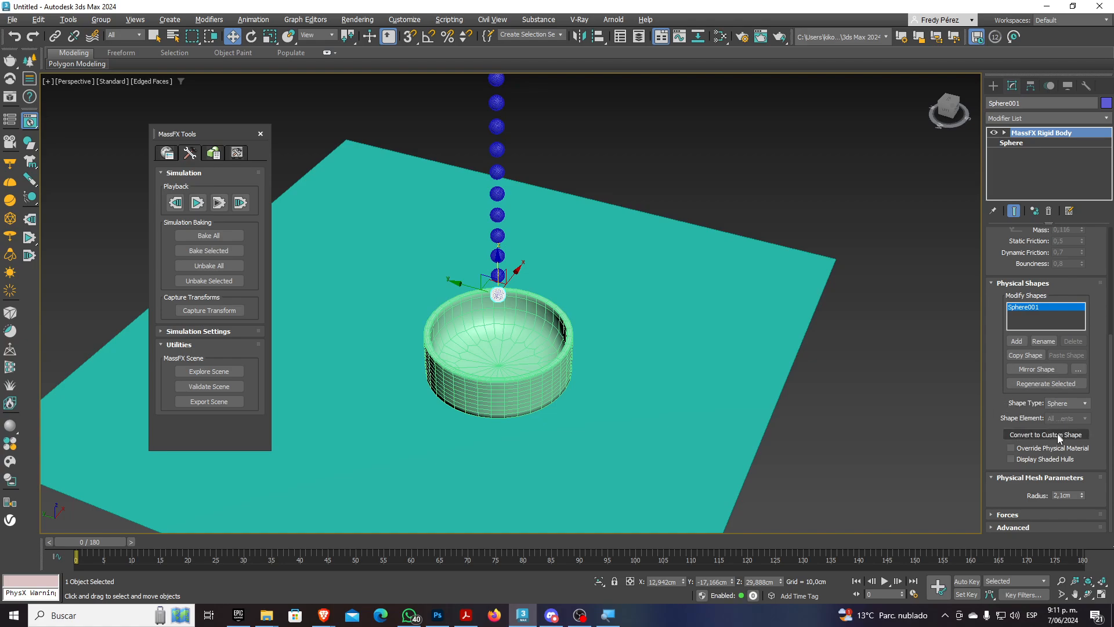
Reapply the Sphere shape type to the lowest sphere's physical mesh and check its applied forces
left_click(1074, 403)
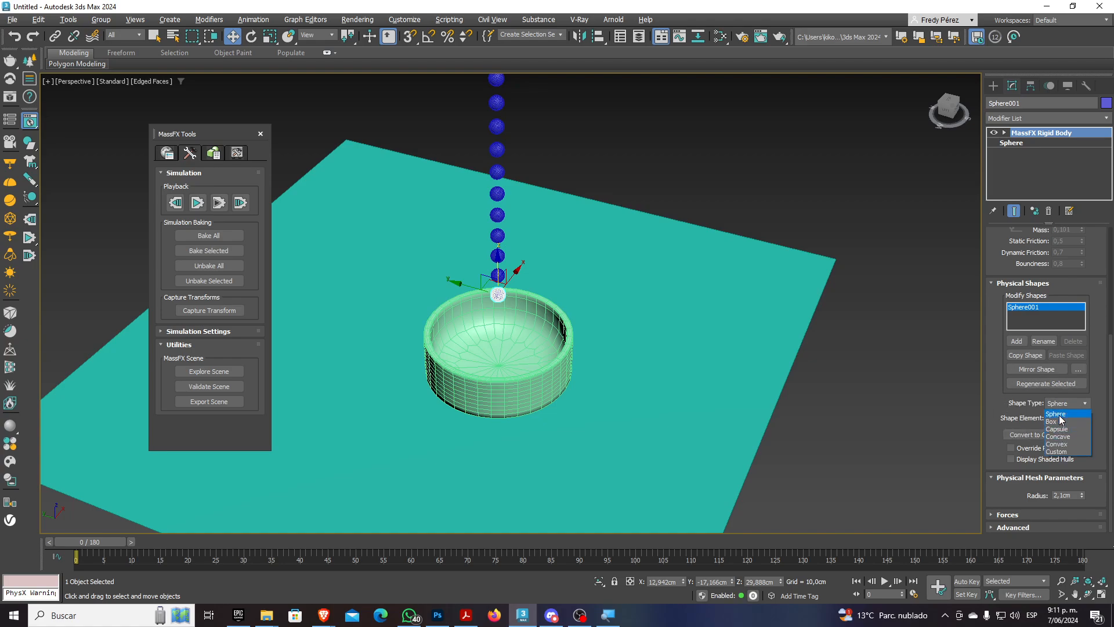
left_click(1060, 415)
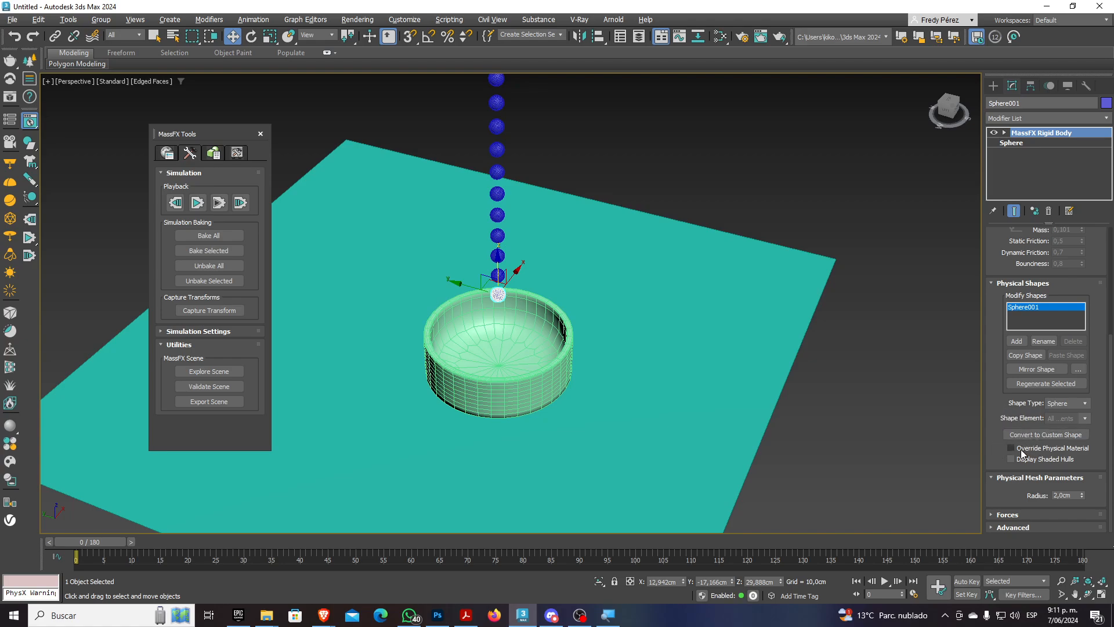
left_click(994, 515)
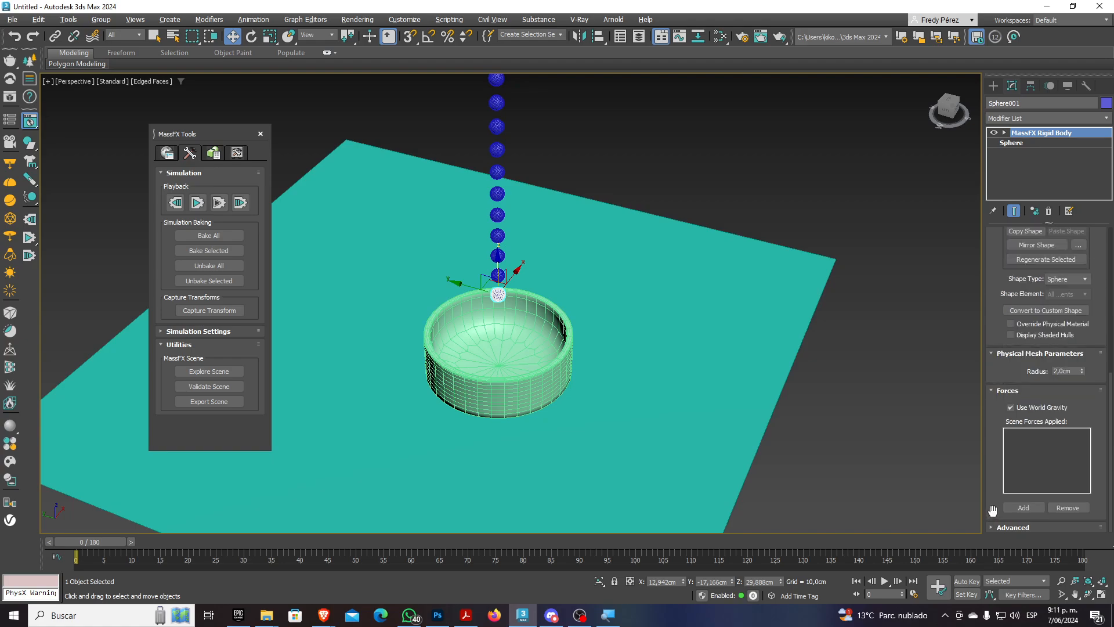
left_click(996, 393)
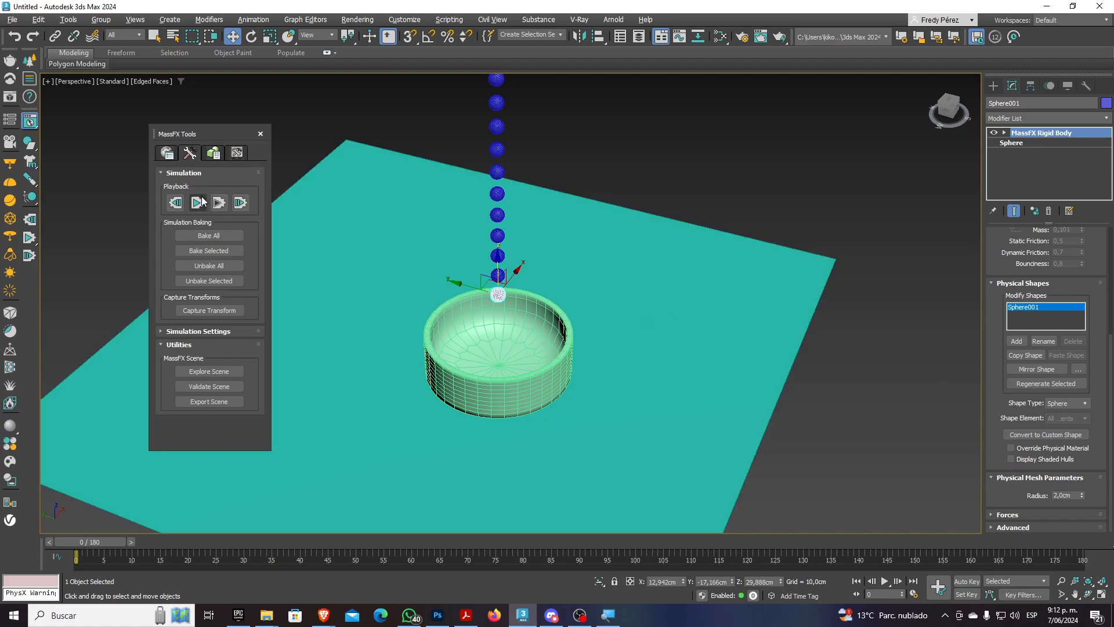
Check the scene's global gravity settings and run the MassFX simulation on the sphere column again
left_click(167, 153)
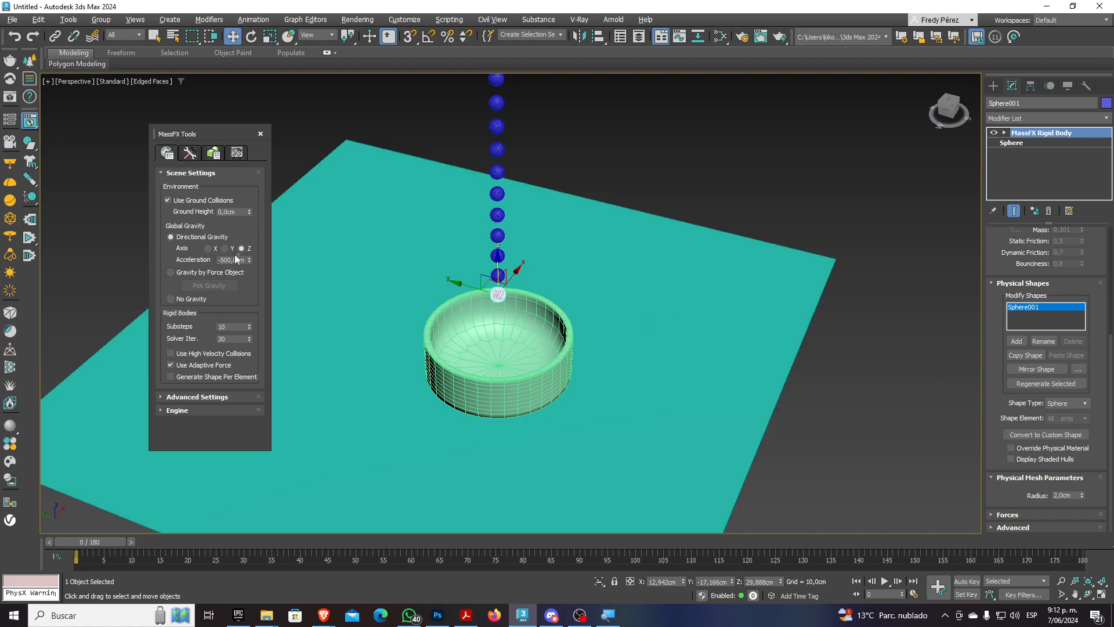
left_click(190, 154)
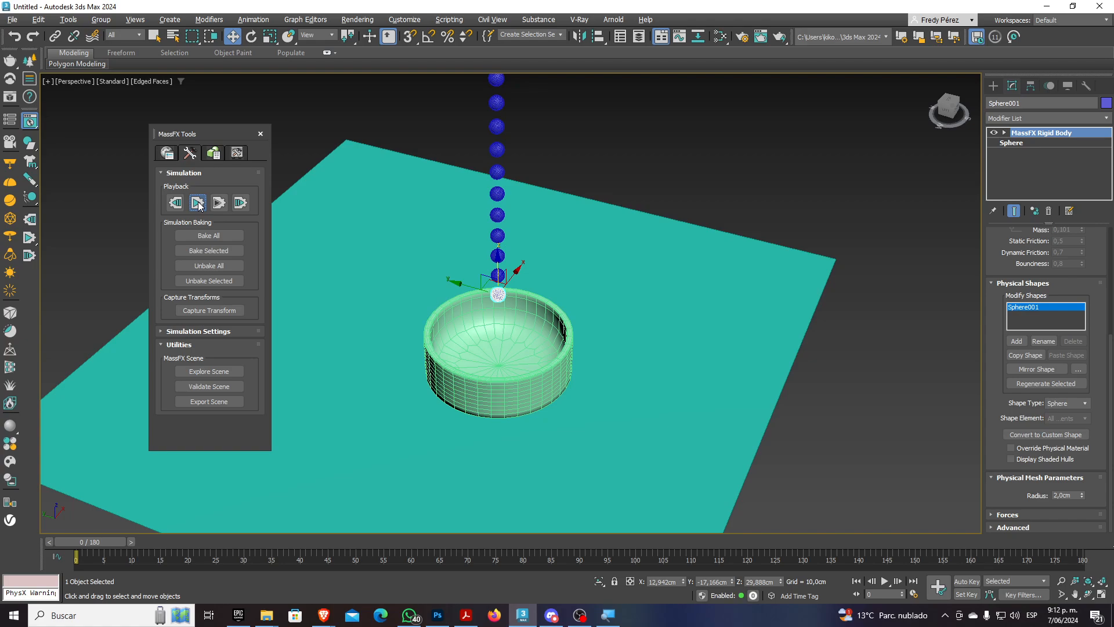
left_click(198, 203)
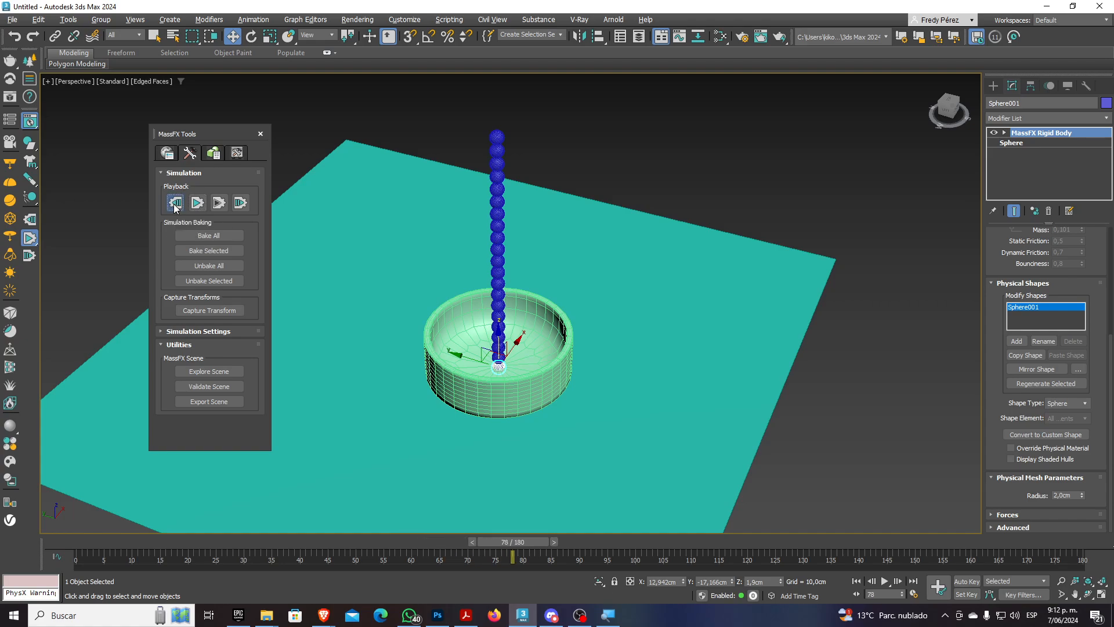
Reset the simulation and offset the second and third lowest spheres in opposite directions along X, to about 14.2 cm and 11.8 cm
left_click(175, 202)
scroll(496, 274, "up", 10)
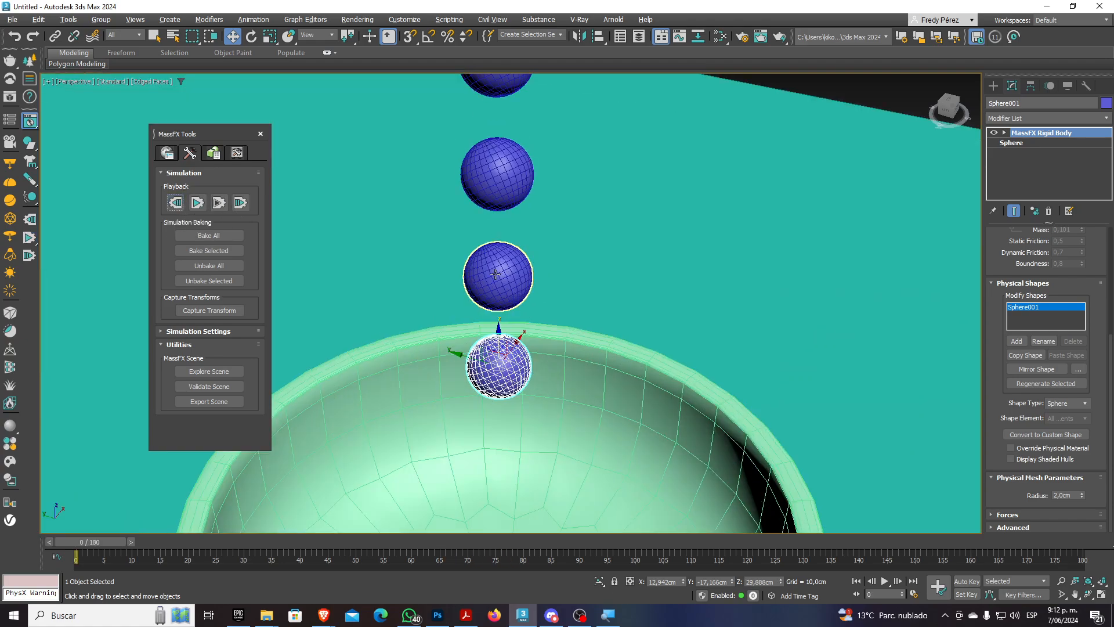
left_click(534, 290)
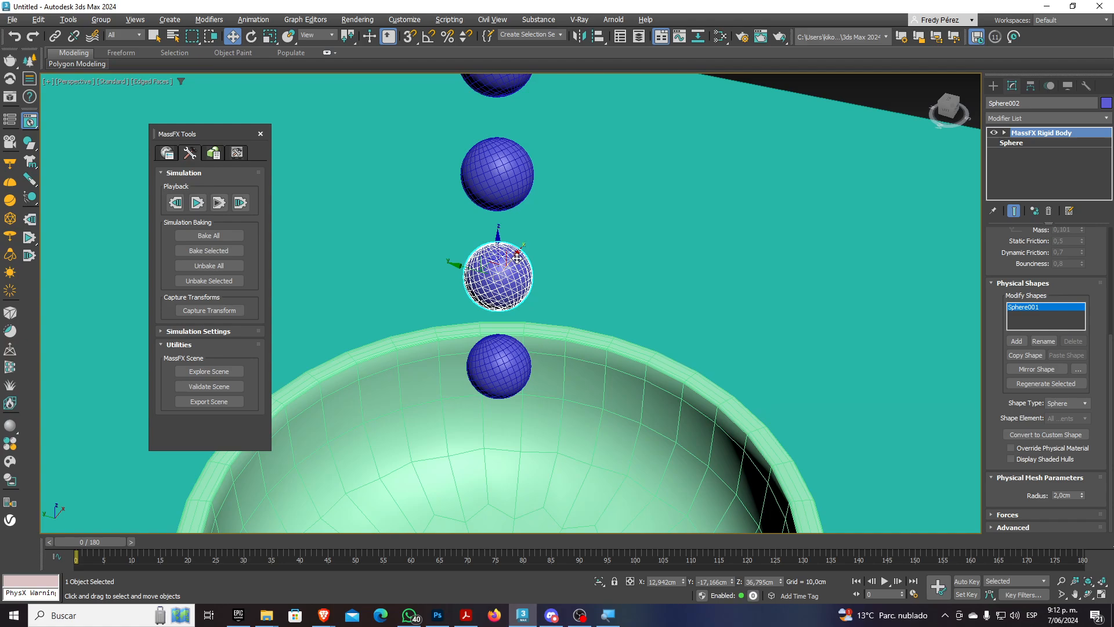
left_click_drag(514, 250, 524, 239)
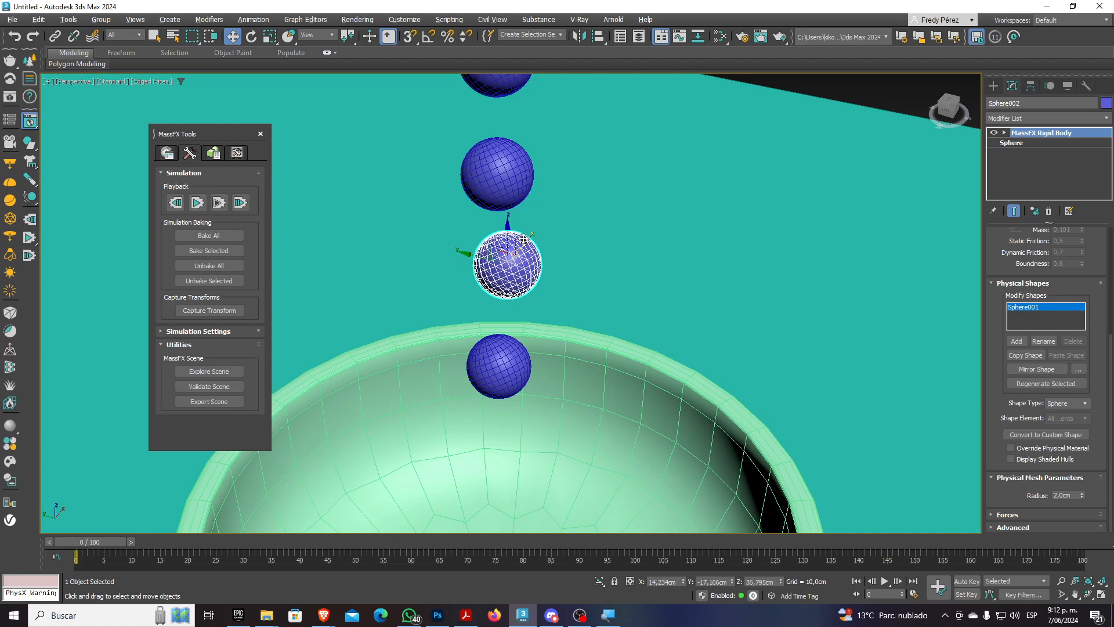
left_click(525, 185)
left_click_drag(514, 158, 512, 219)
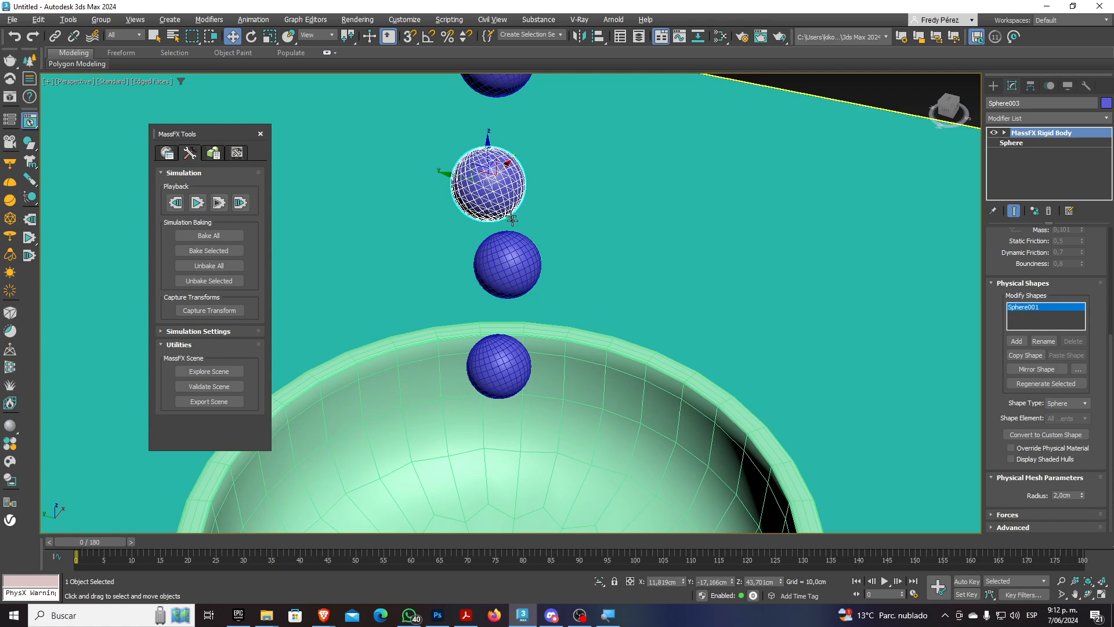
Run the MassFX simulation with the two offset spheres and reset it to the start
scroll(513, 220, "down", 10)
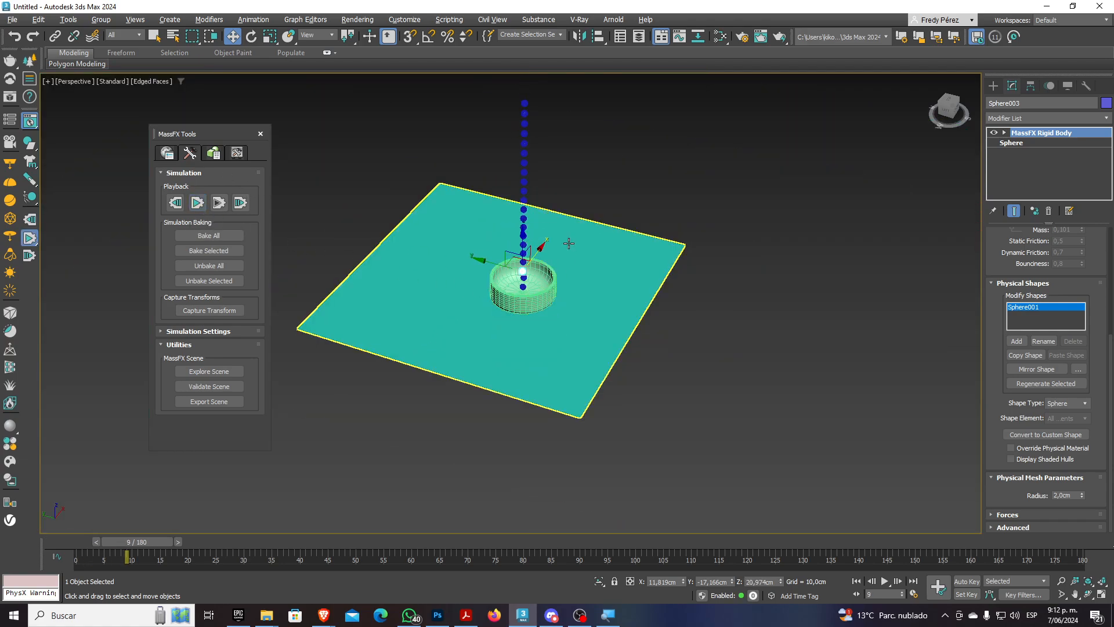
scroll(531, 286, "up", 5)
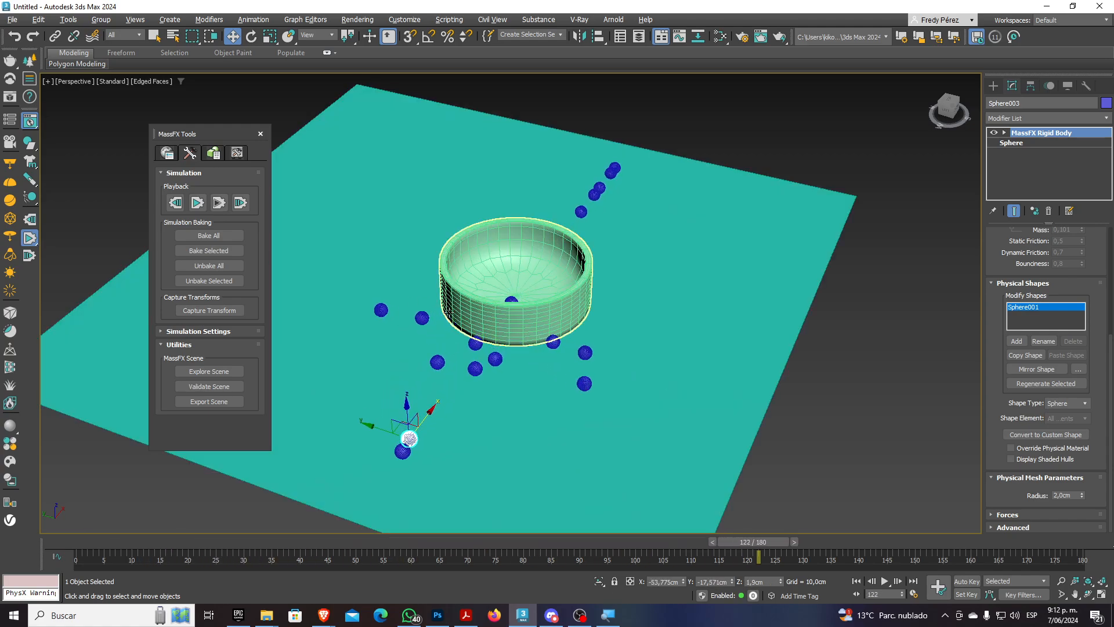
left_click(175, 202)
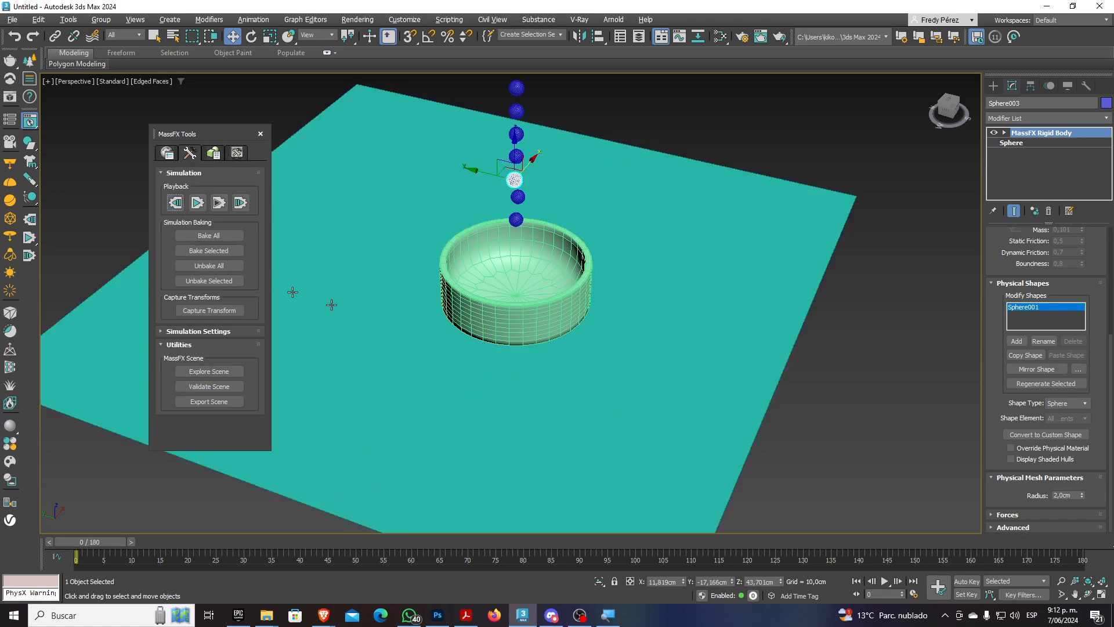
Select the bowl and add a MassFX RBody modifier above its TurboSmooth
left_click(541, 297)
middle_click_drag(558, 255, 563, 305)
scroll(537, 313, "up", 4)
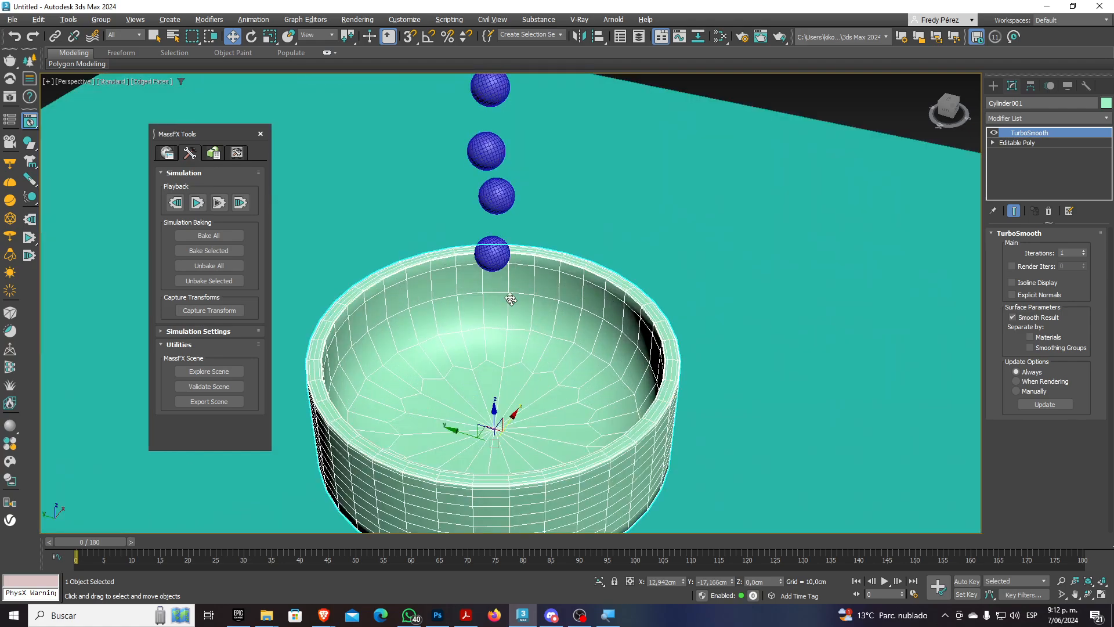
scroll(511, 299, "down", 3)
scroll(546, 331, "up", 2)
scroll(554, 350, "down", 1)
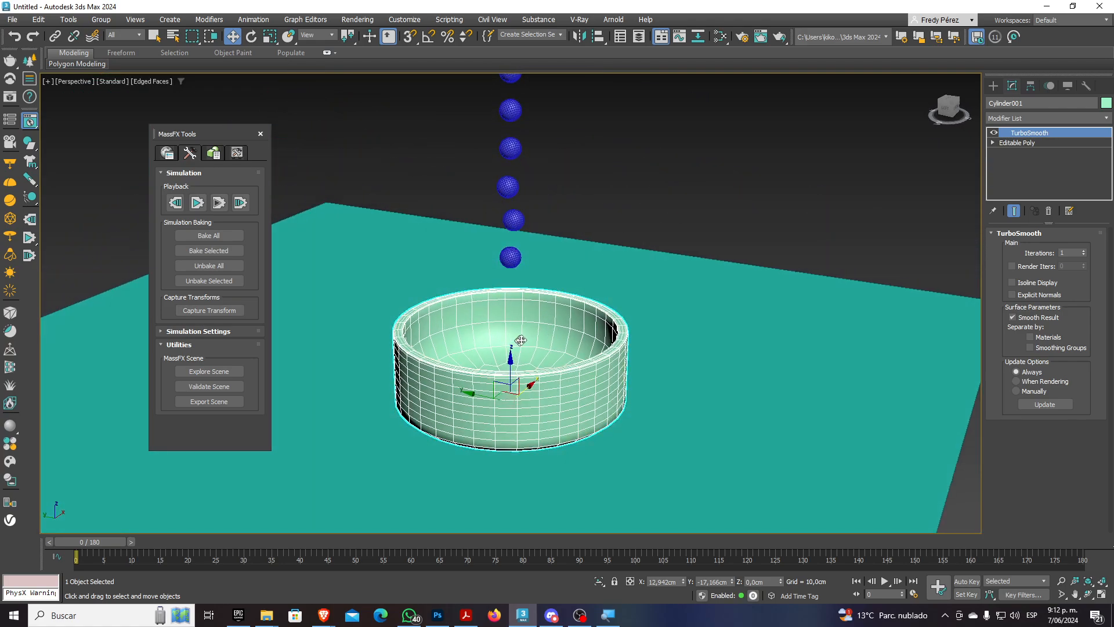
scroll(536, 359, "up", 3)
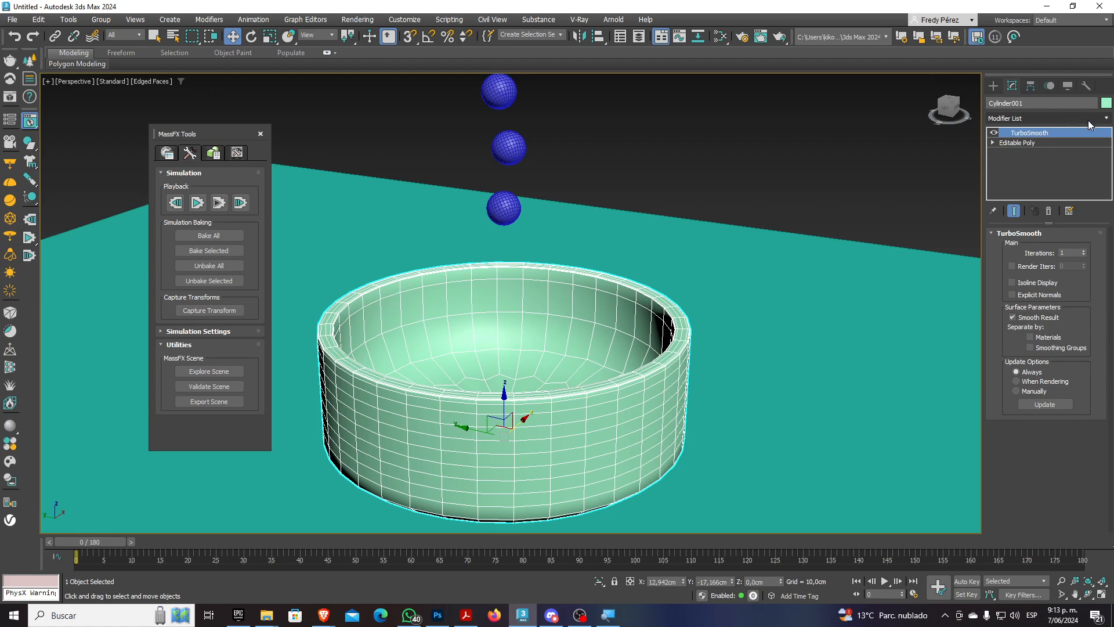
left_click(1105, 119)
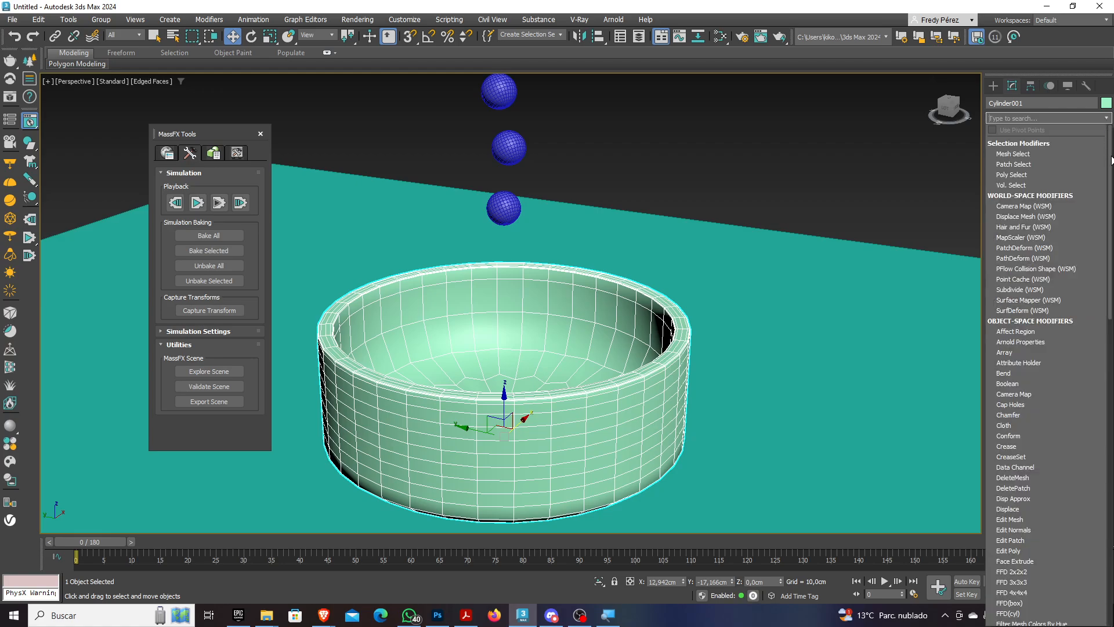
scroll(1112, 160, "down", 20)
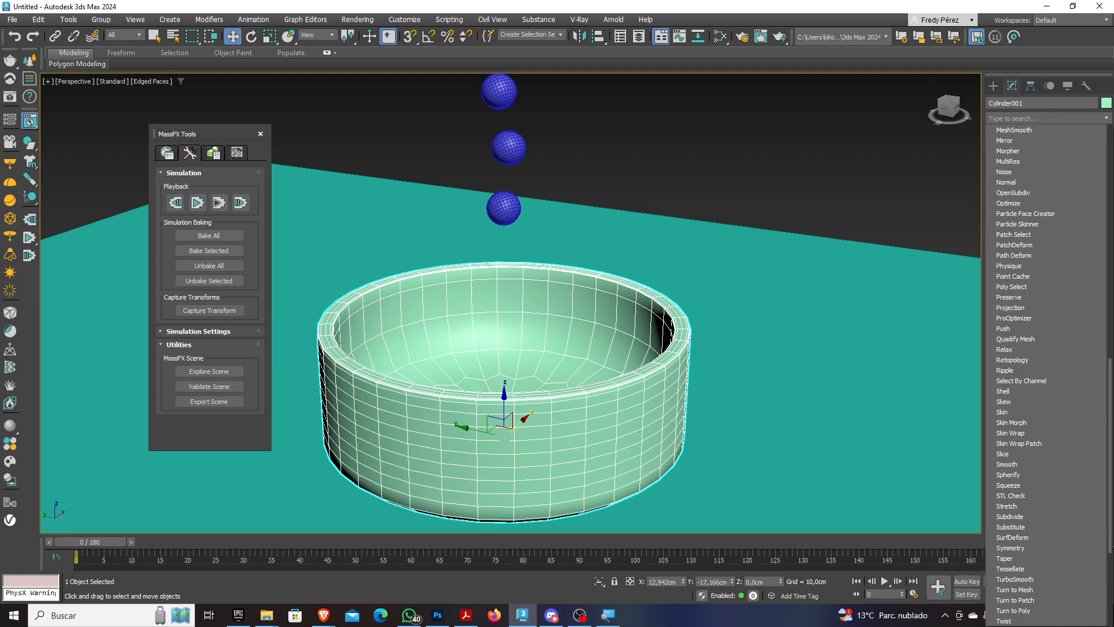
scroll(1044, 375, "down", 3)
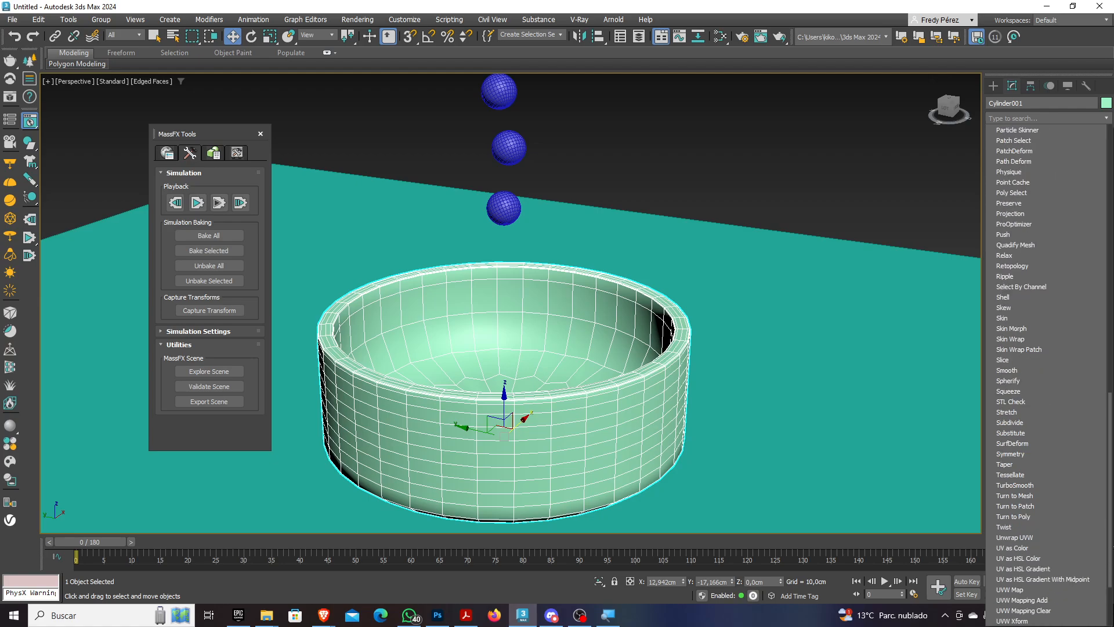
scroll(1044, 375, "down", 3)
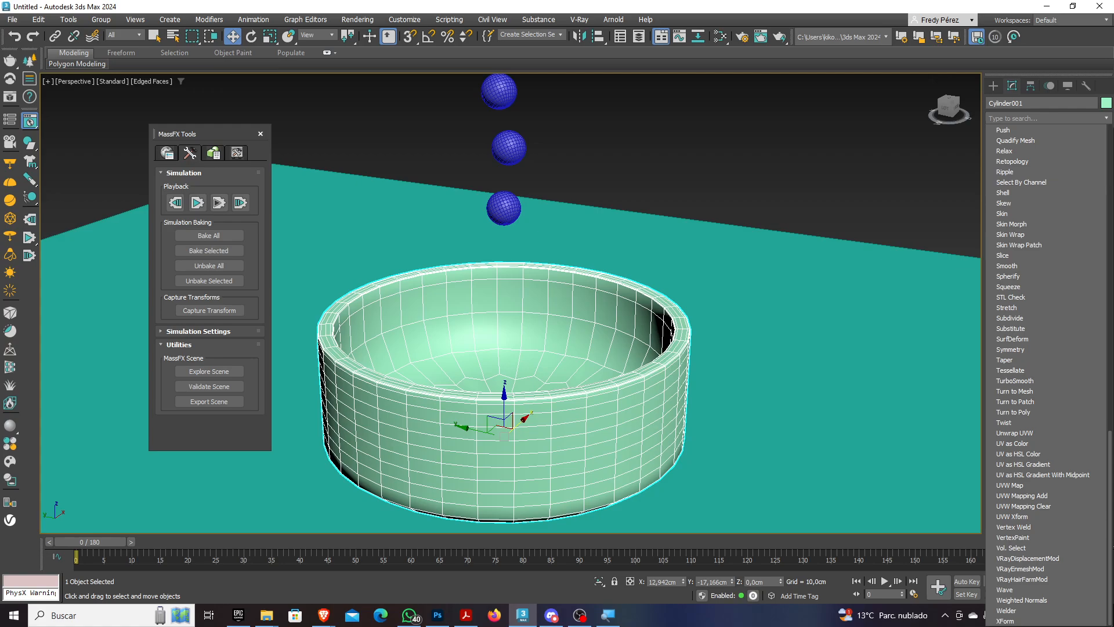
scroll(1044, 374, "up", 10)
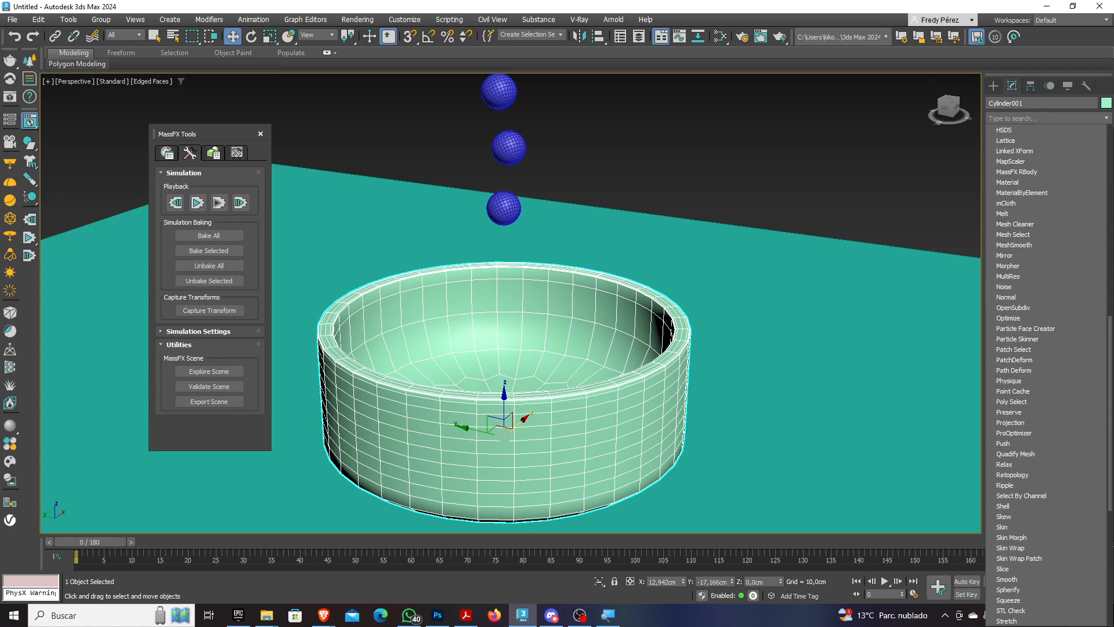
scroll(1044, 375, "up", 1)
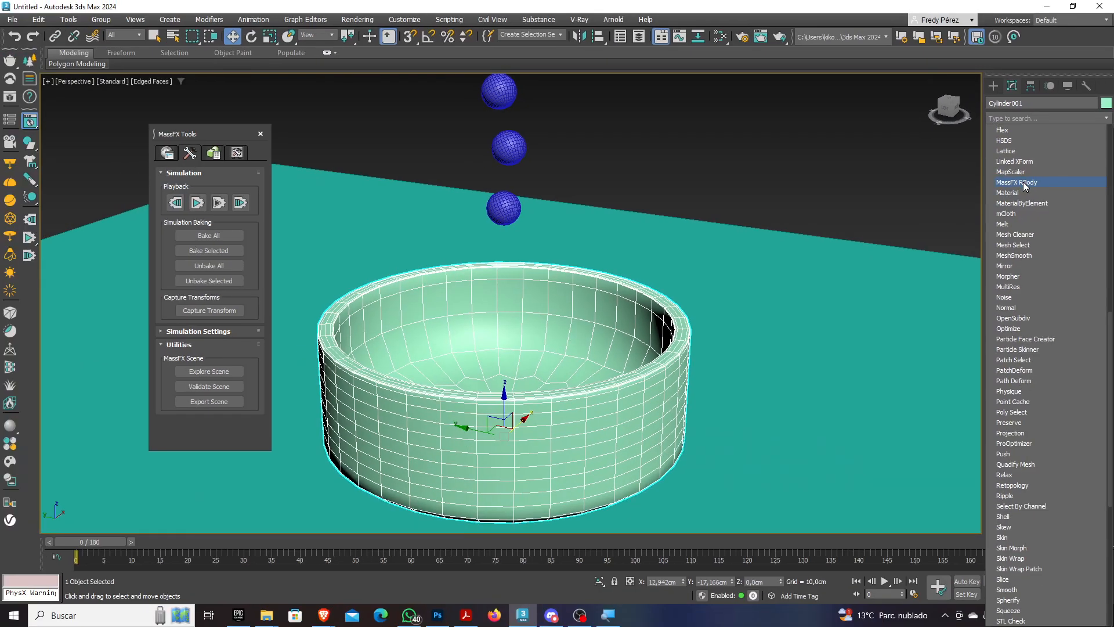
left_click(1024, 183)
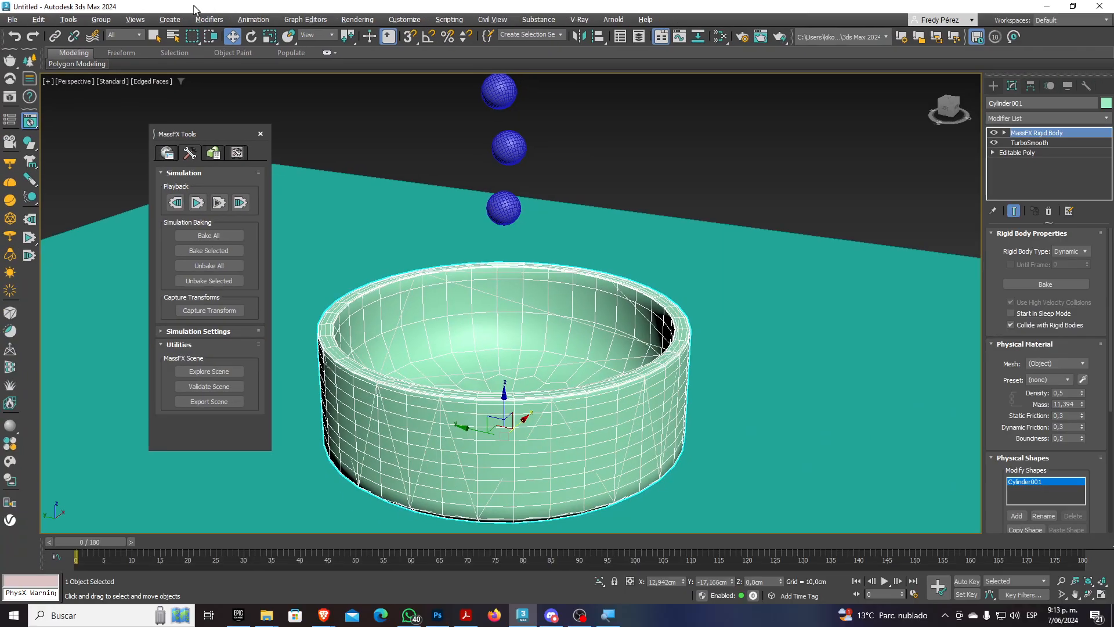
left_click(253, 19)
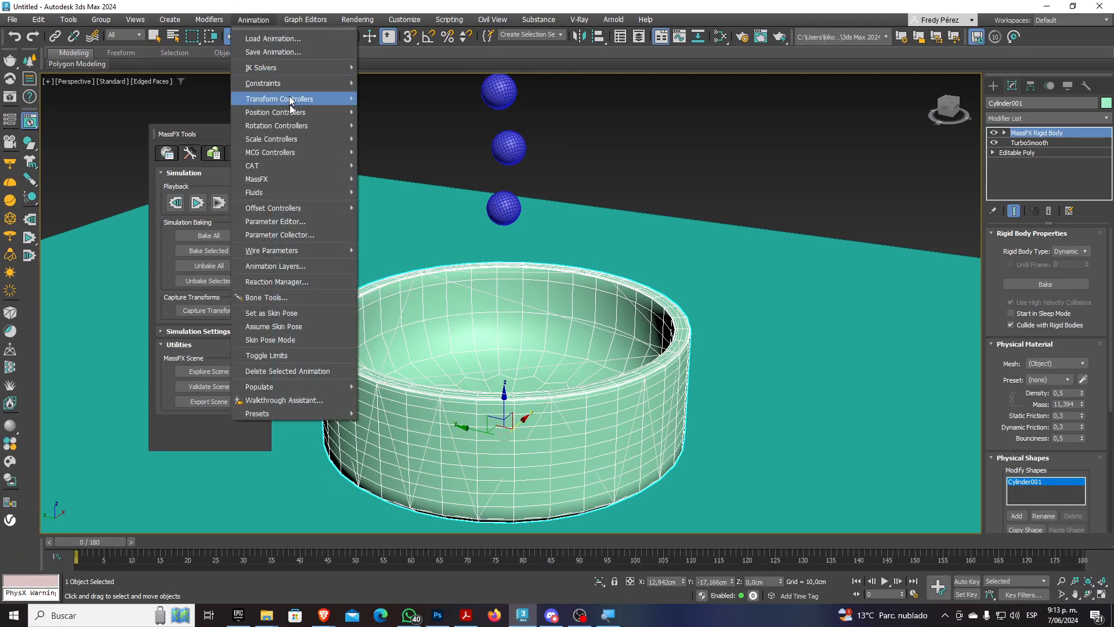
mouse_move(297, 179)
mouse_move(405, 181)
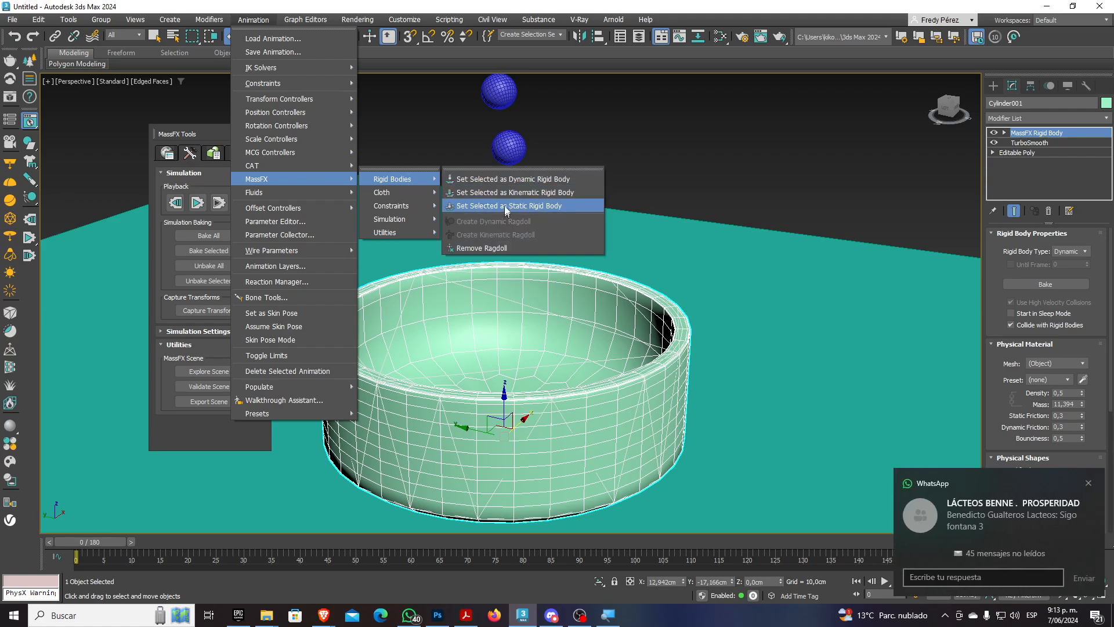
left_click(657, 3)
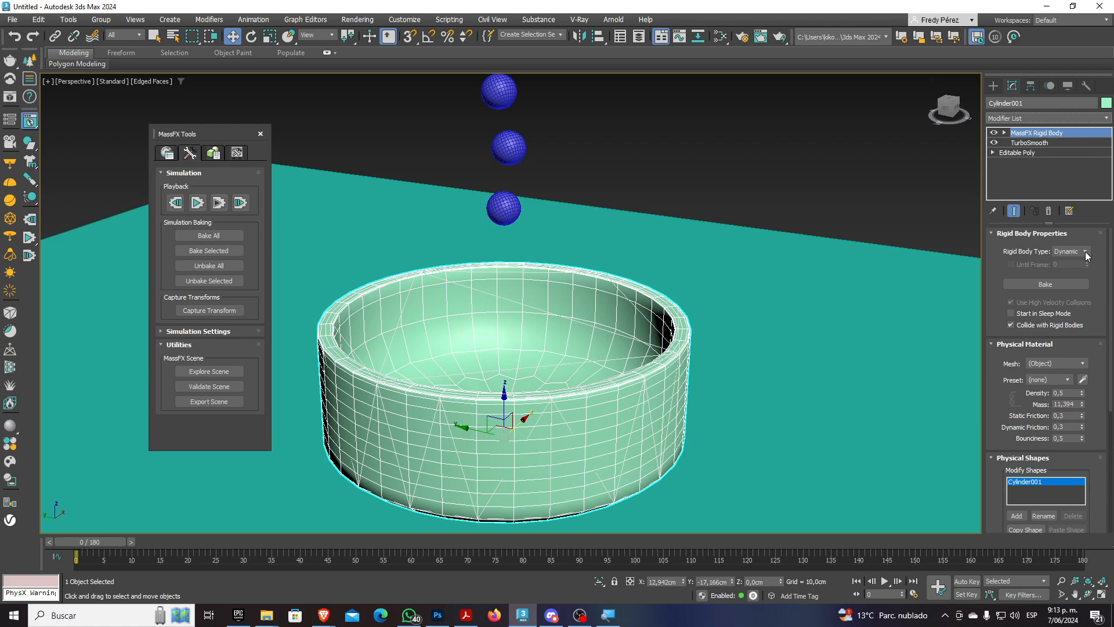
Set the bowl's rigid body type to Static
left_click(1086, 253)
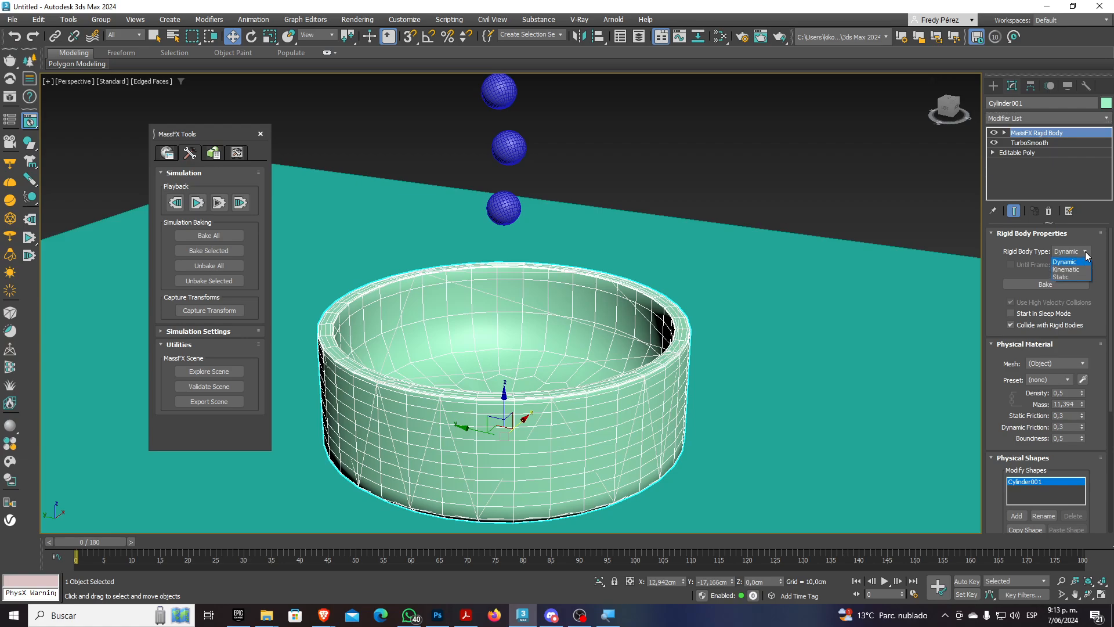
left_click(1060, 277)
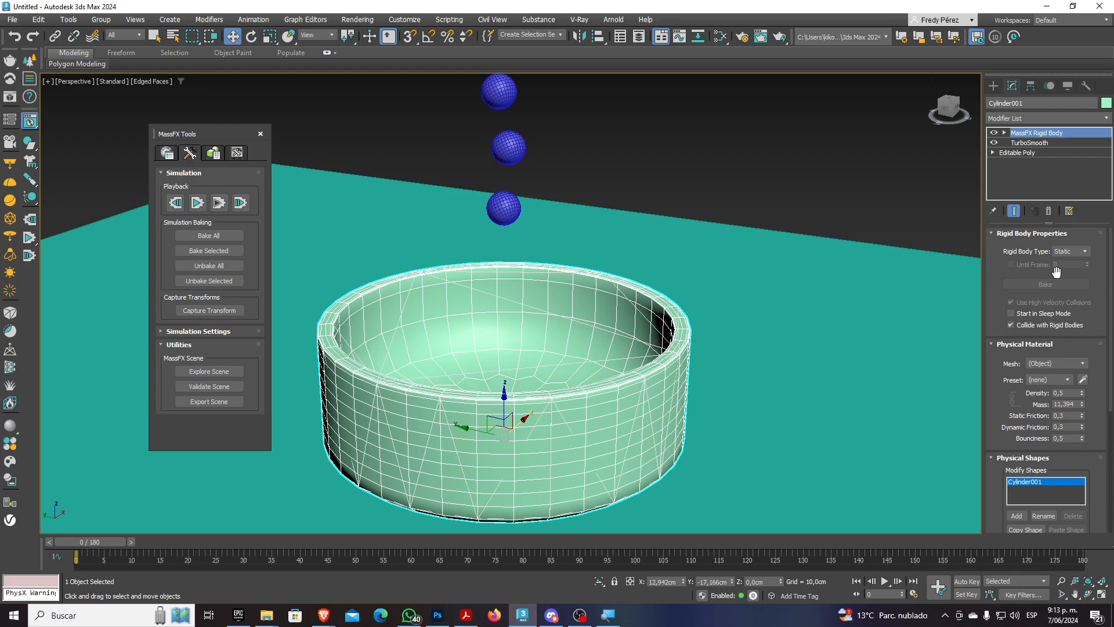
Examine the physical mesh across the bowl's opening, and run and reset the simulation with the static bowl
middle_click_drag(577, 318, 637, 297)
scroll(604, 331, "up", 4)
scroll(604, 331, "down", 1)
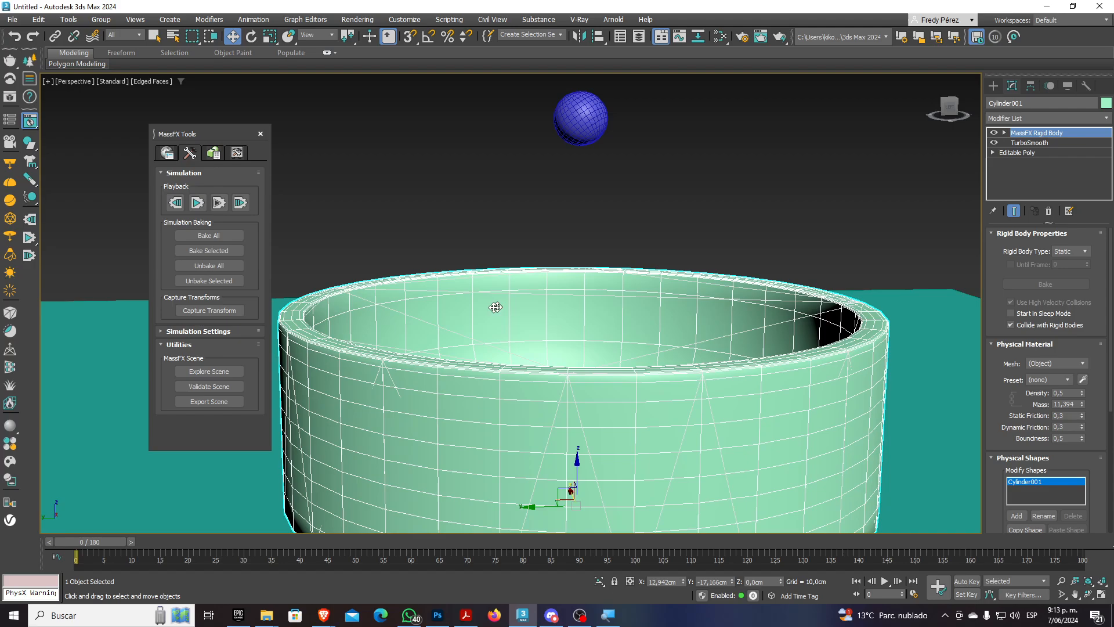
middle_click_drag(772, 310, 718, 347, "alt")
scroll(718, 347, "down", 5)
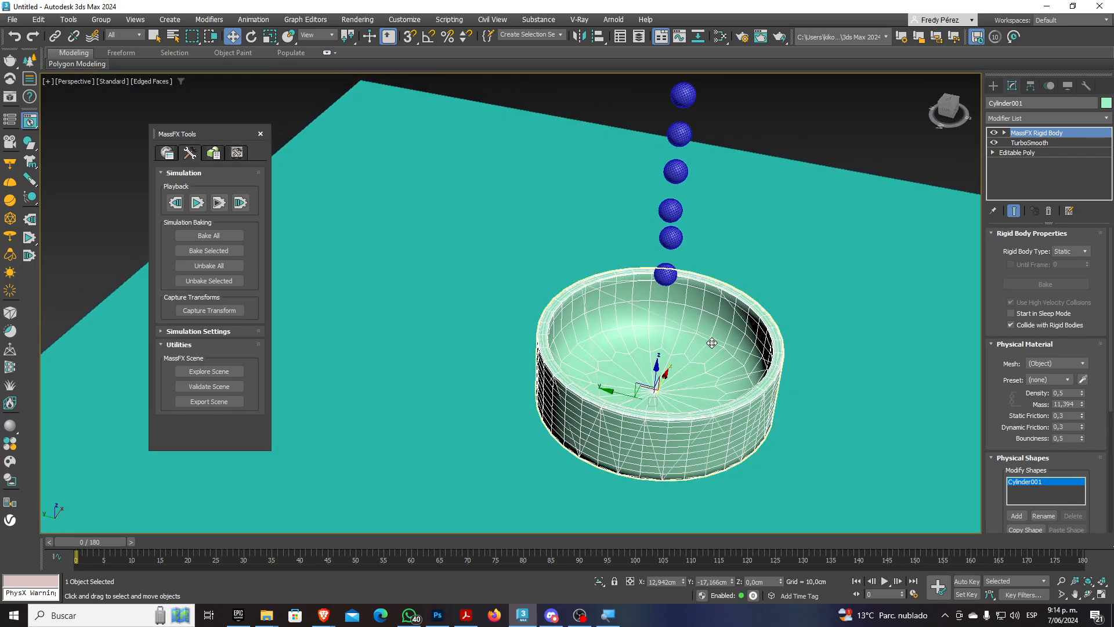
middle_click_drag(712, 343, 620, 272, "alt")
scroll(717, 328, "up", 2)
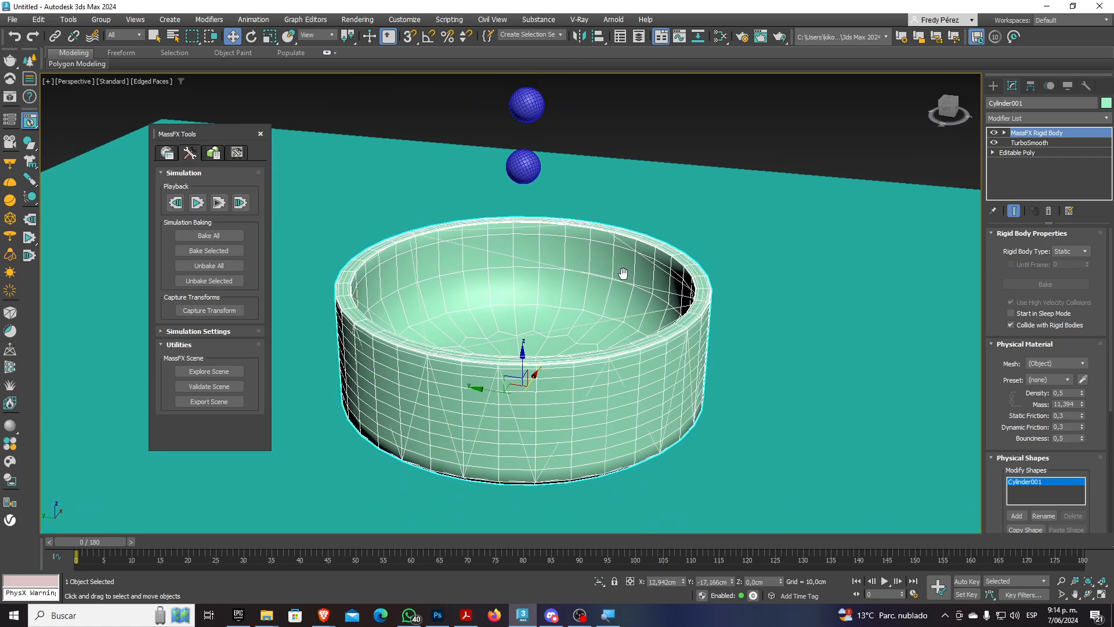
scroll(620, 277, "up", 2)
scroll(576, 287, "down", 2)
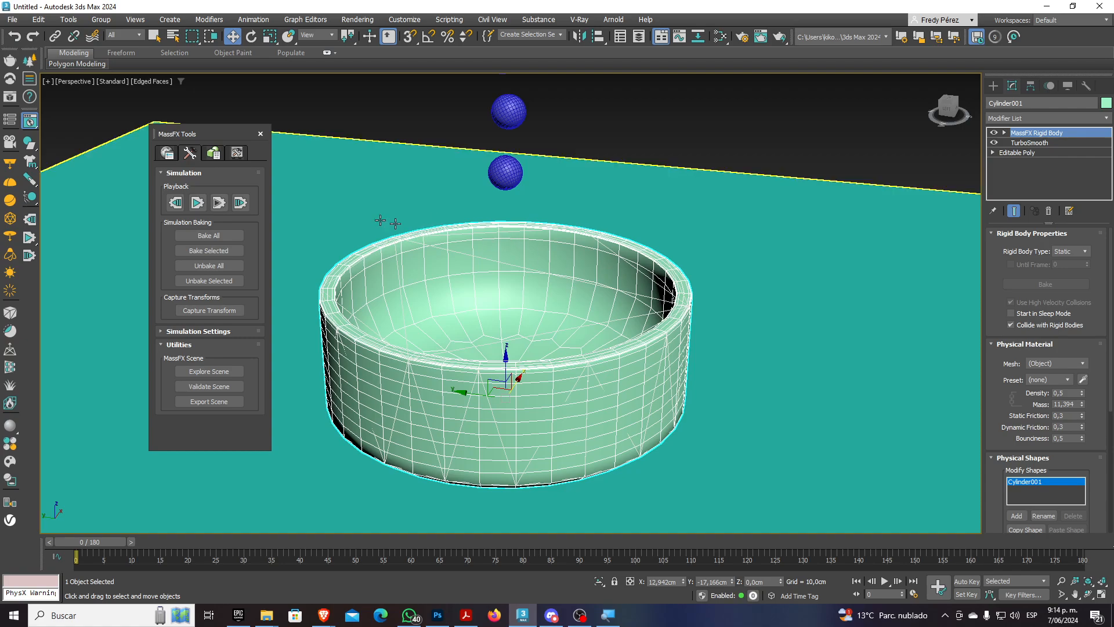
left_click(197, 205)
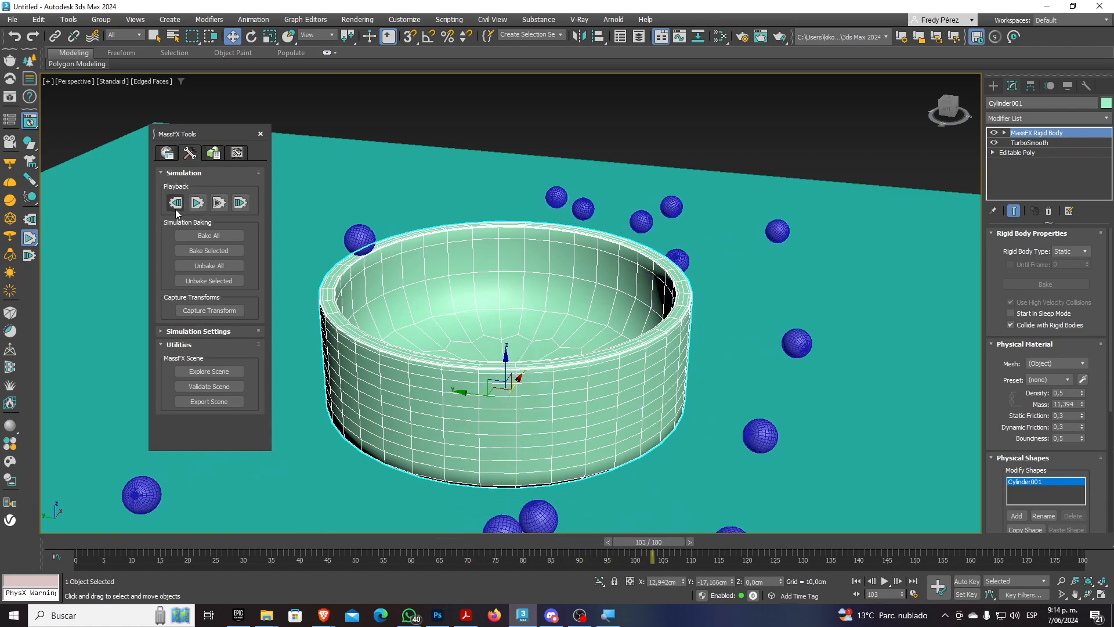
left_click(175, 203)
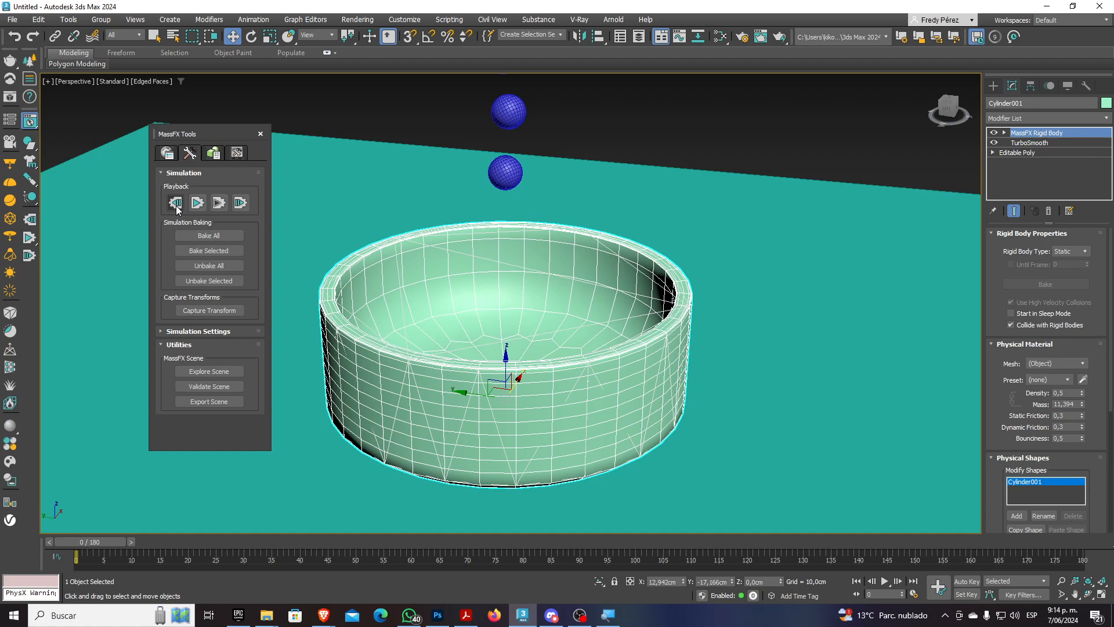
Change the shape type of the bowl's physical shape to Concave
left_click_drag(1001, 391, 1000, 376)
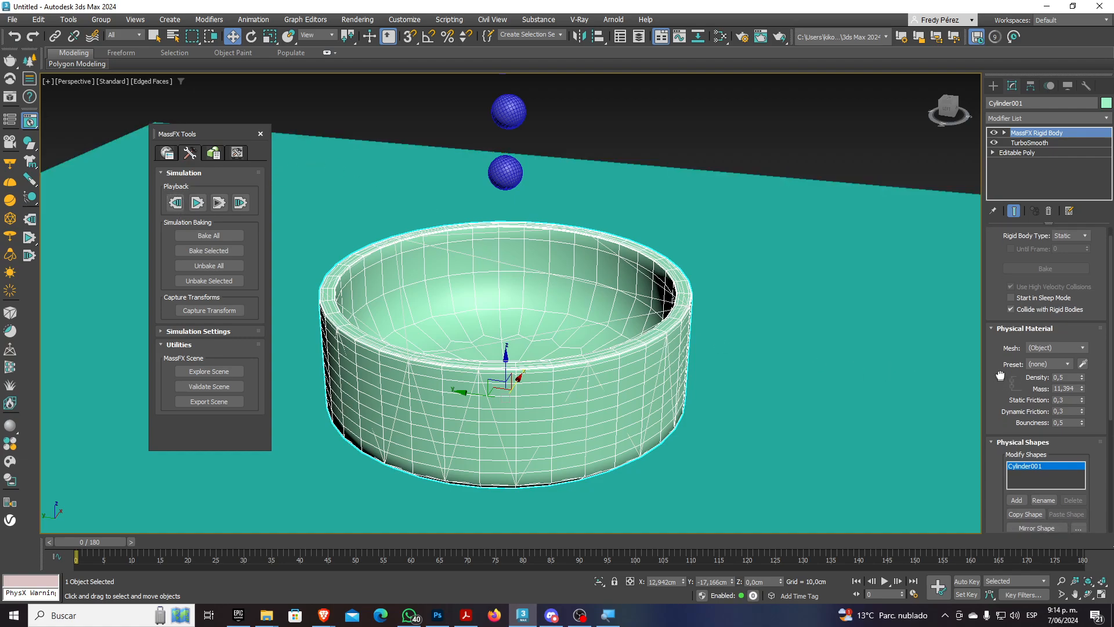
scroll(1000, 376, "down", 10)
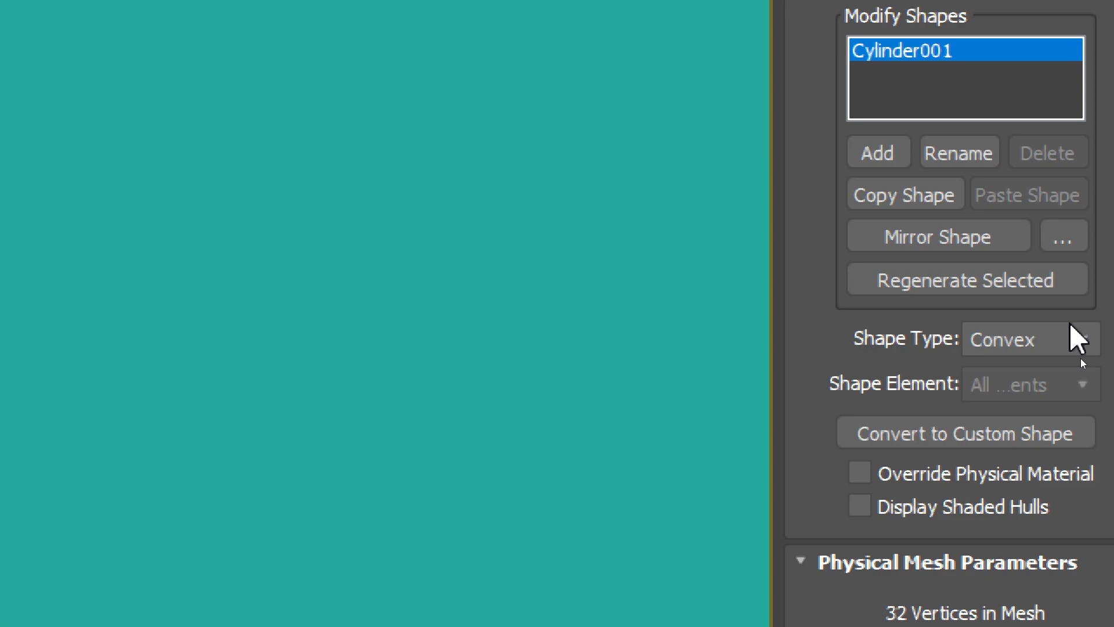
left_click(1071, 326)
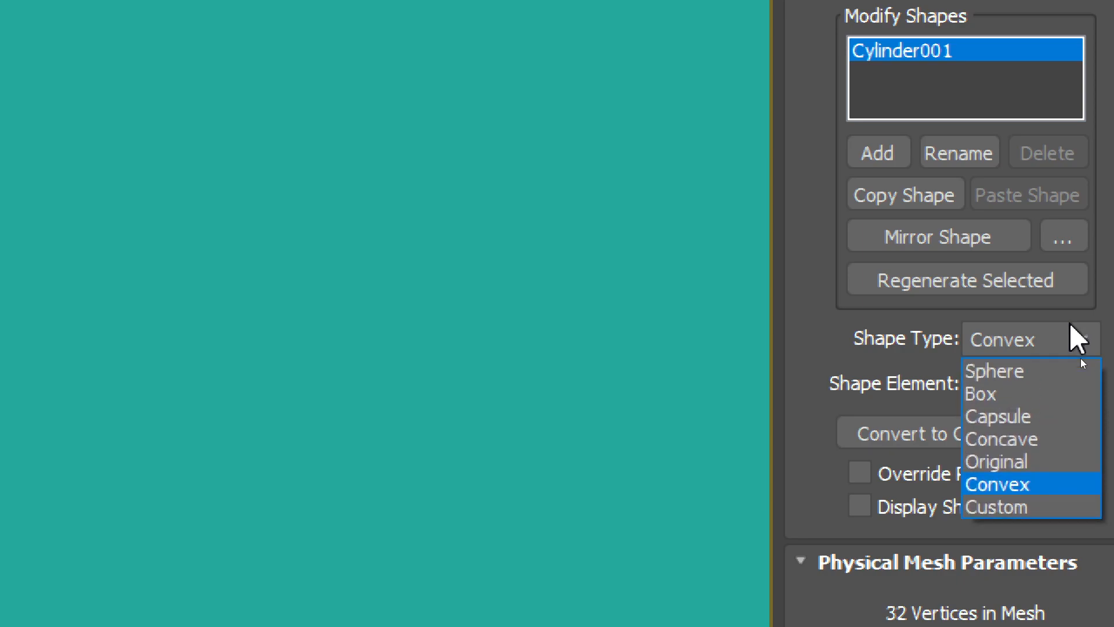
left_click(1018, 439)
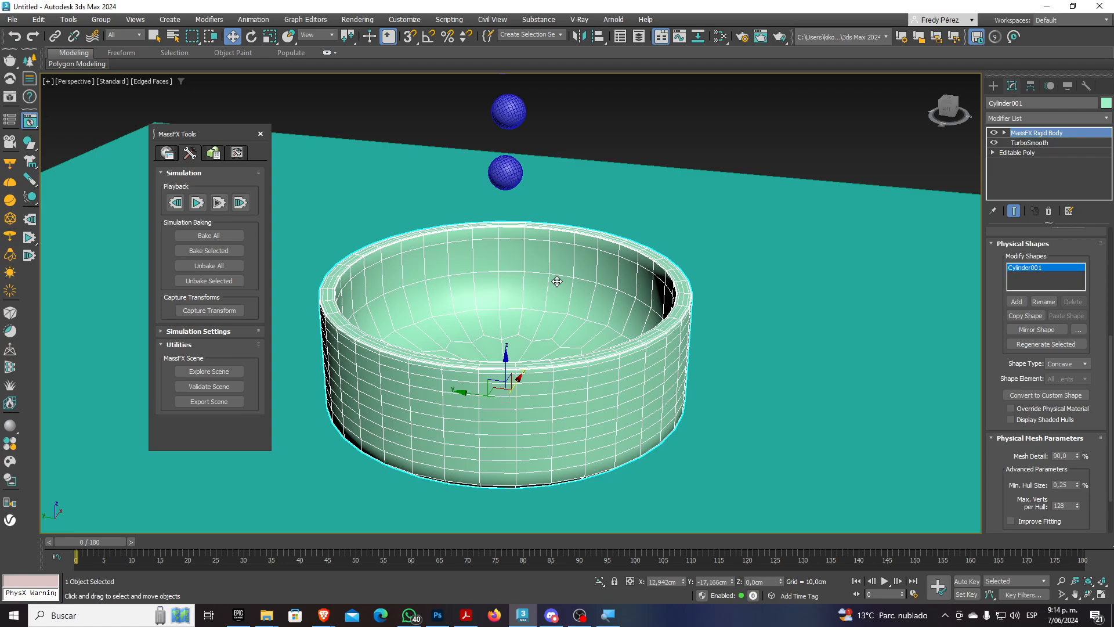
Run the simulation with the bowl's Concave shape and reset it to the start
left_click(197, 202)
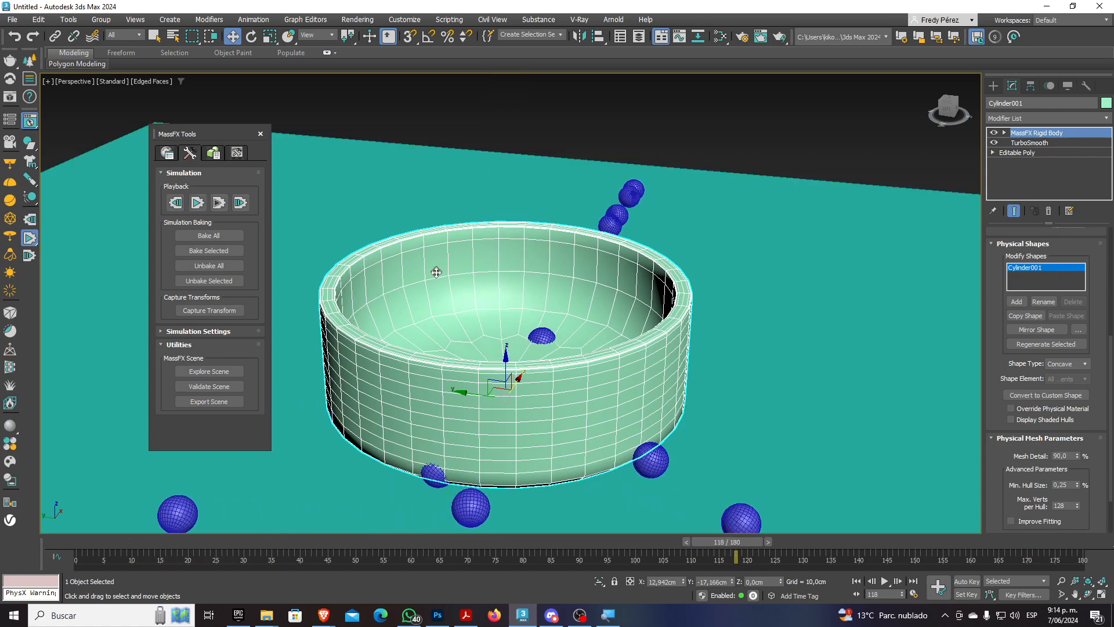
left_click(176, 202)
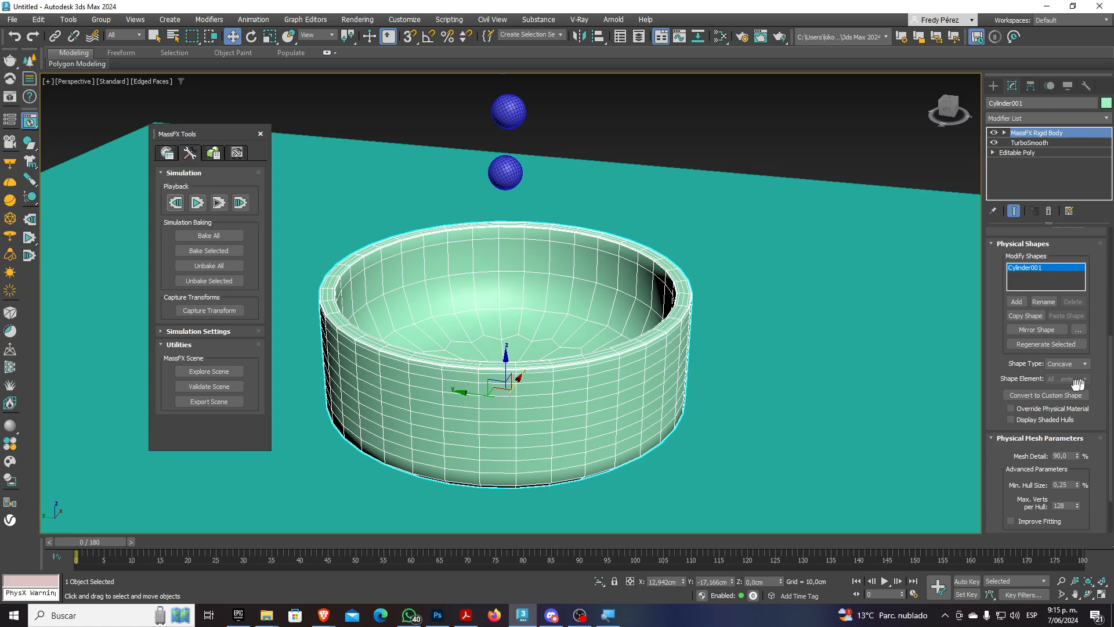
scroll(1098, 371, "down", 2)
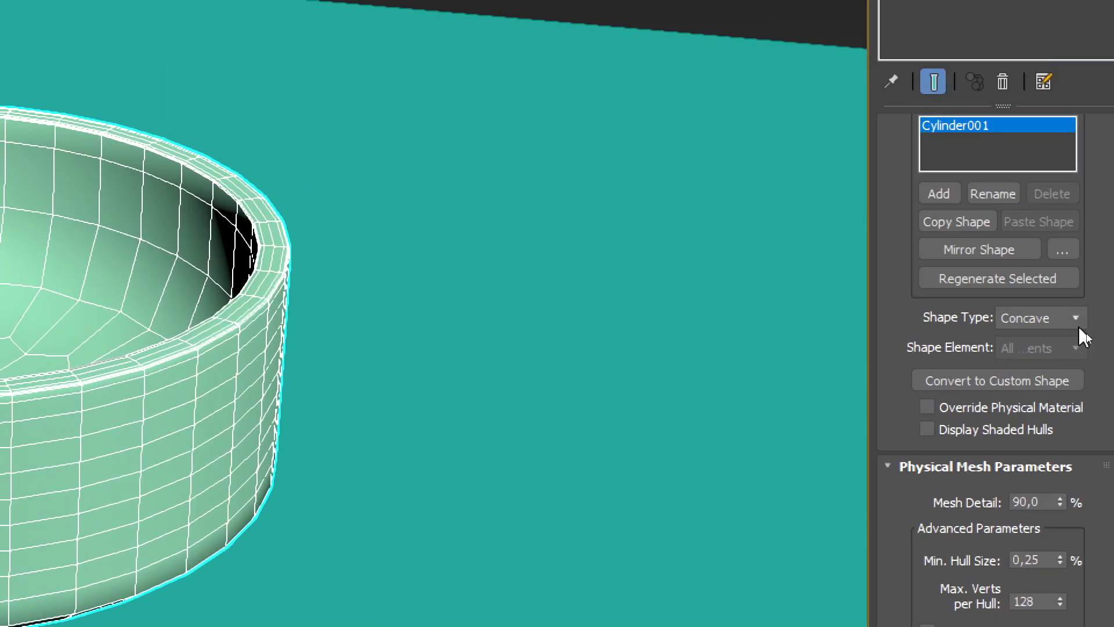
Set the bowl's physical shape type to Original and its physical material preset to Concrete
left_click(1061, 320)
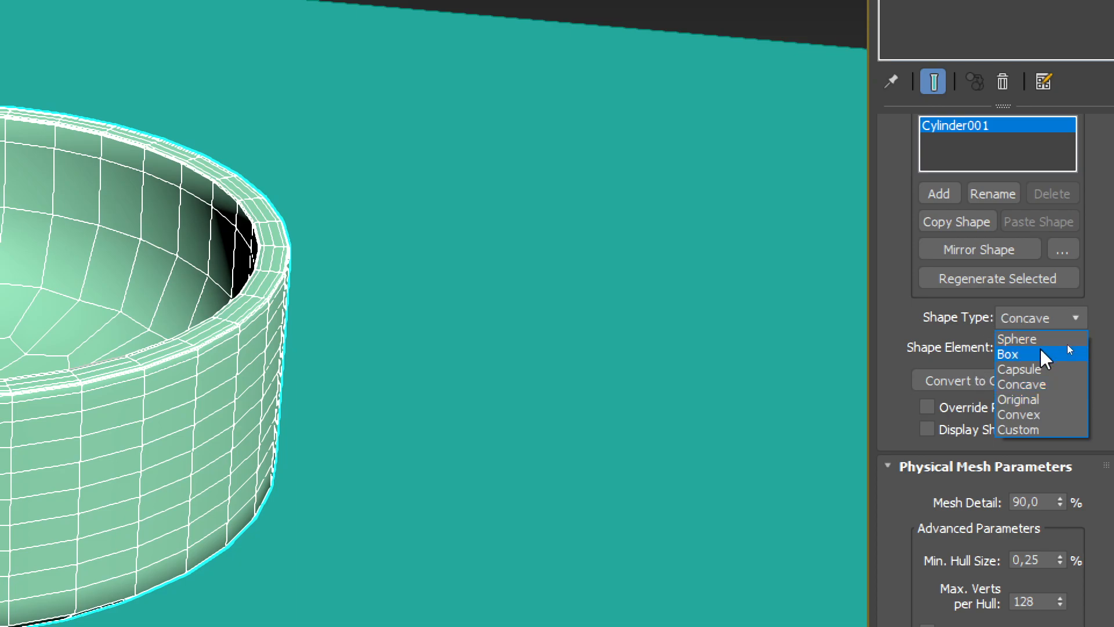
left_click(1038, 399)
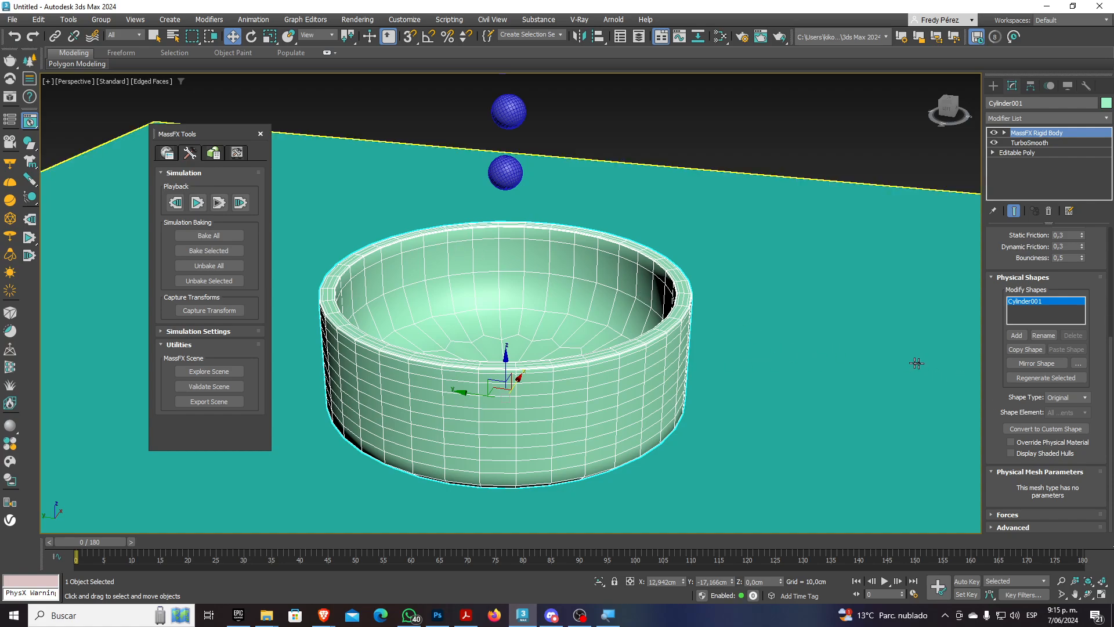
left_click_drag(994, 252, 993, 419)
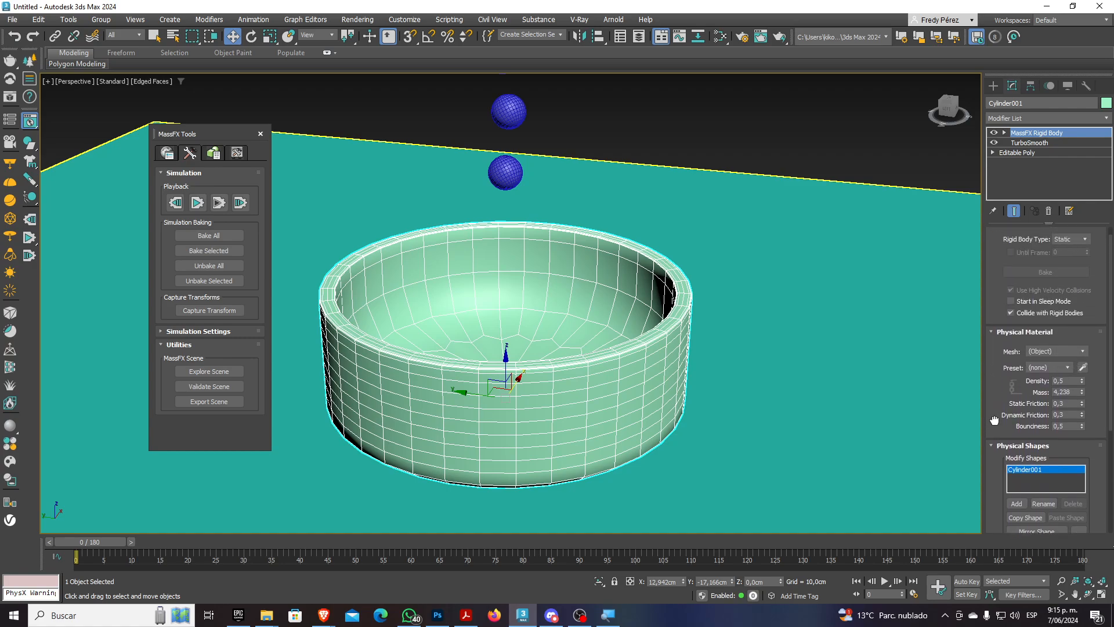
left_click(1062, 368)
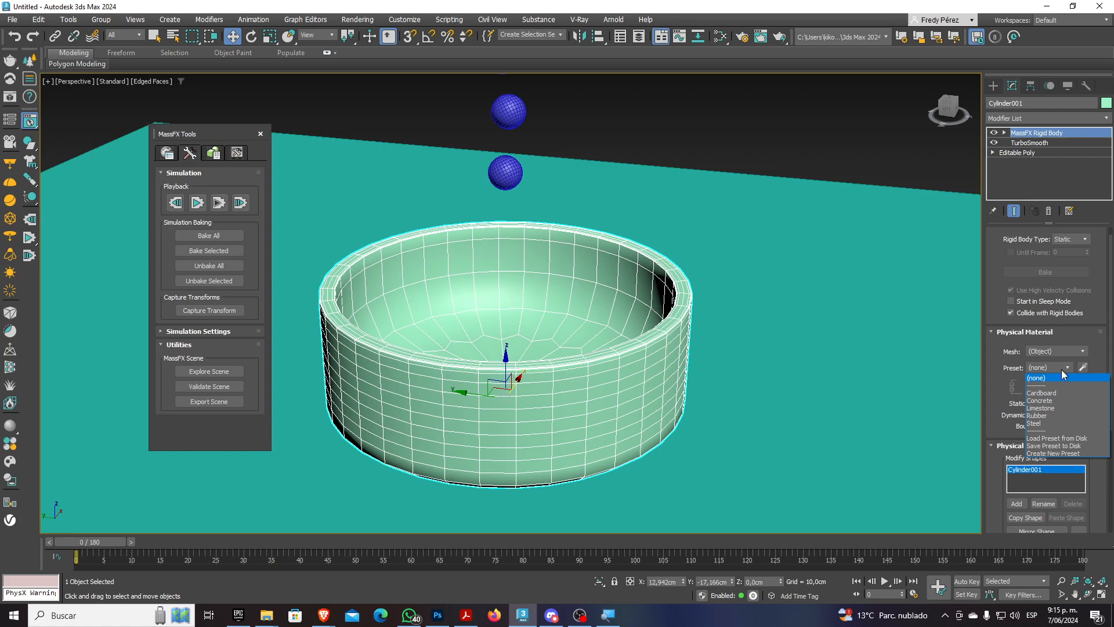
left_click(1042, 401)
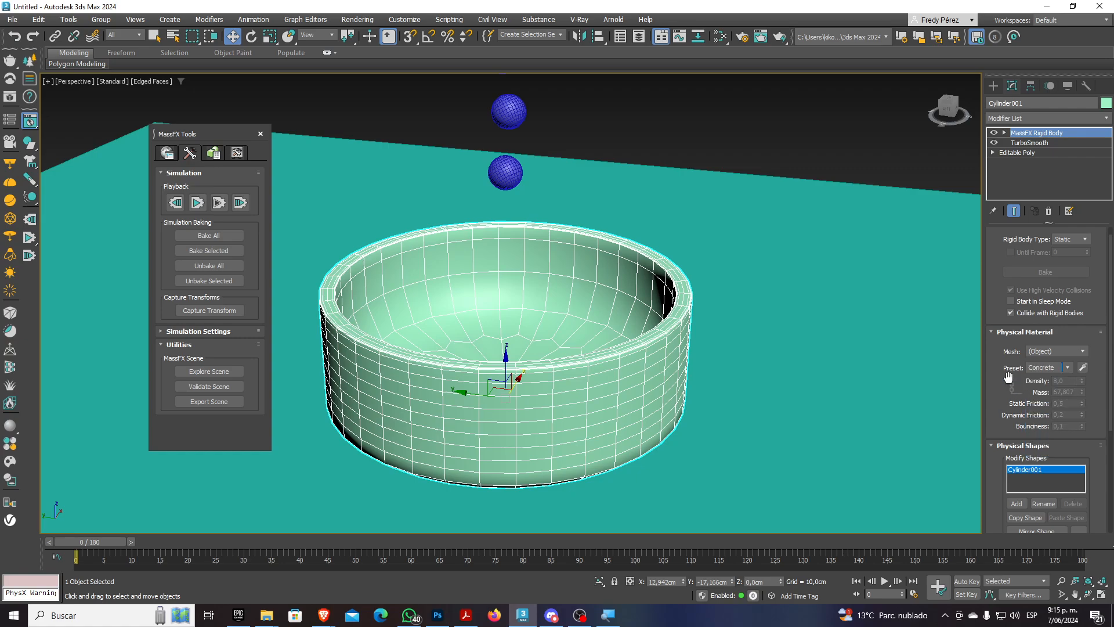
Review the bowl's remaining rigid body settings, including the Forces and Advanced parameters
scroll(1008, 389, "down", 5)
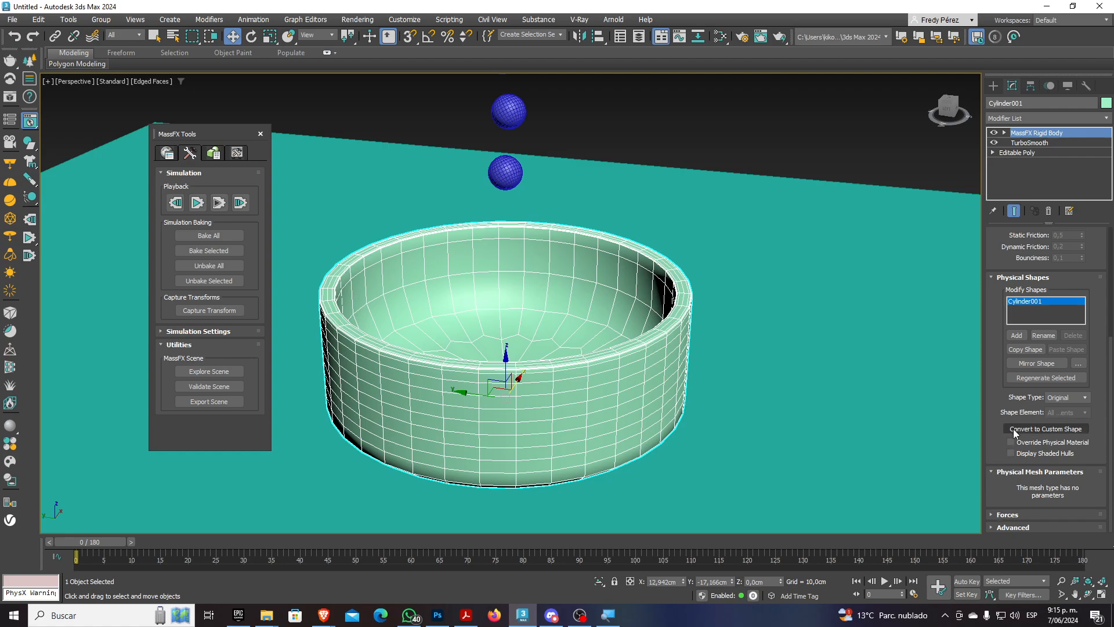
scroll(995, 476, "up", 5)
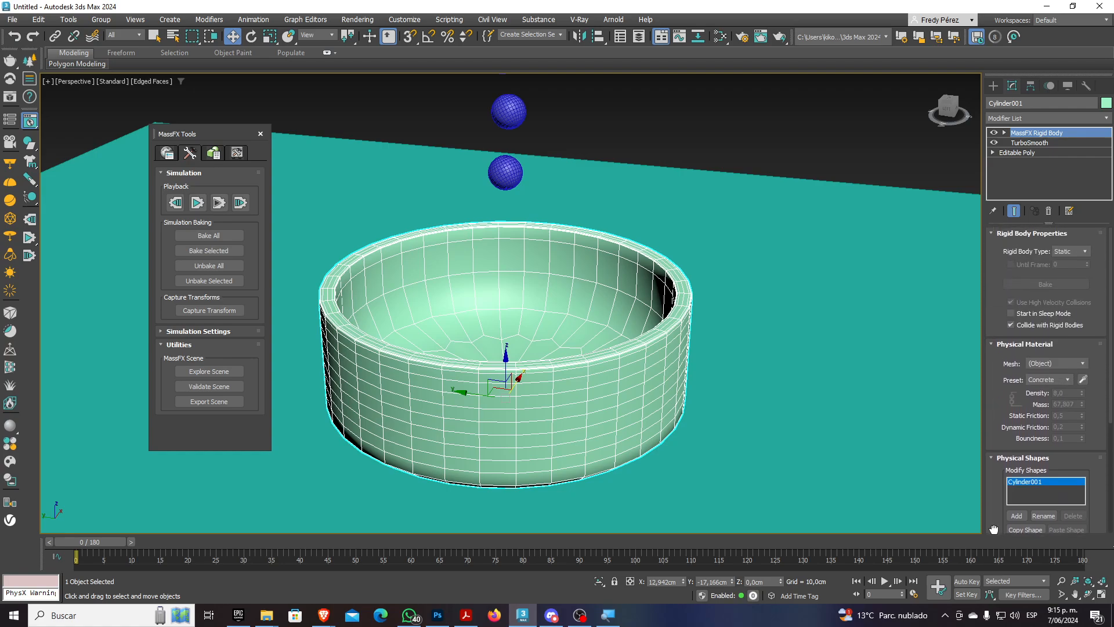
left_click_drag(994, 529, 996, 296)
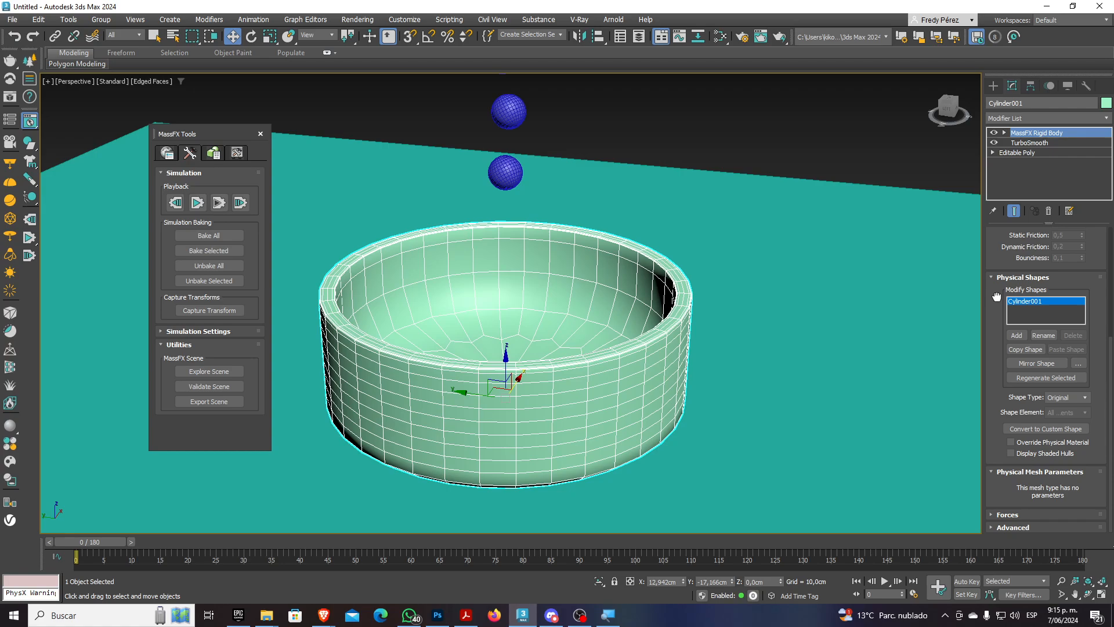
left_click(993, 516)
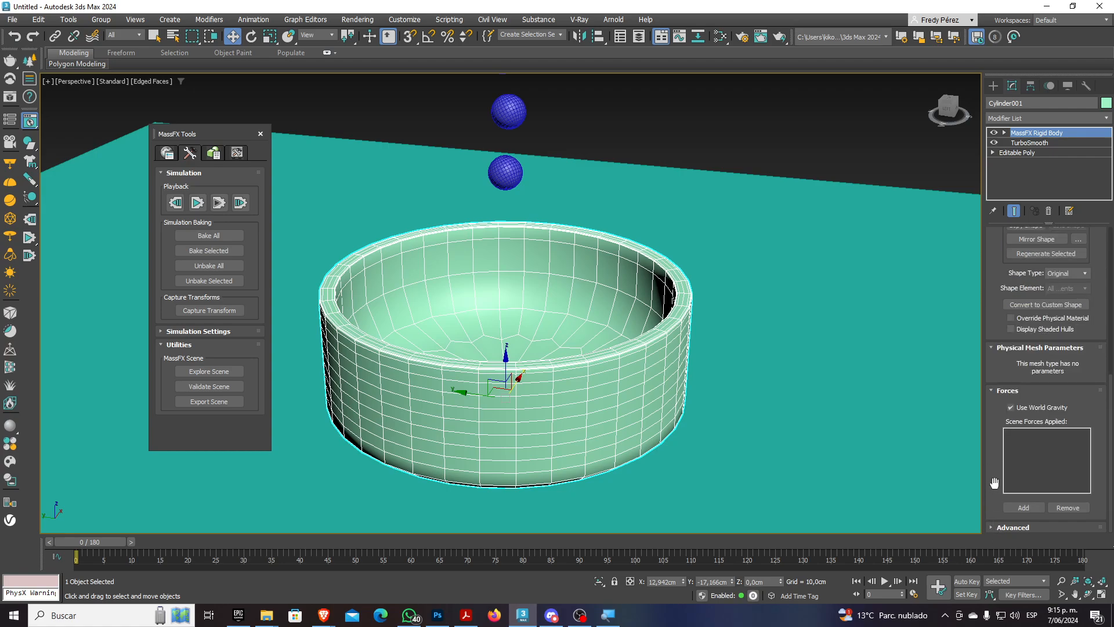
left_click(992, 527)
scroll(1001, 322, "down", 5)
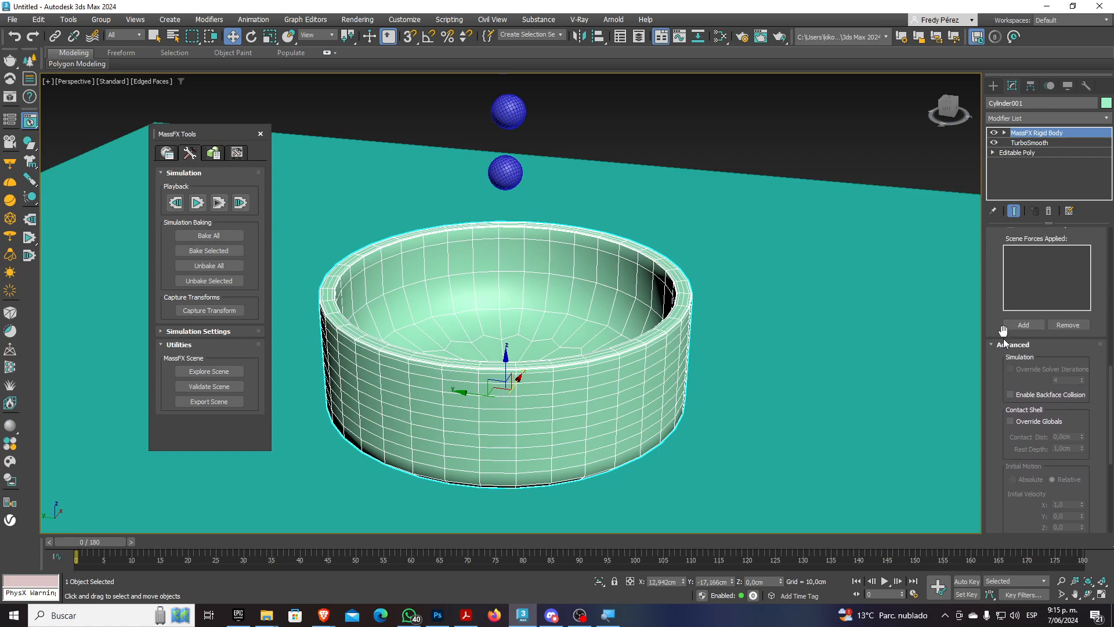
scroll(1001, 334, "up", 10)
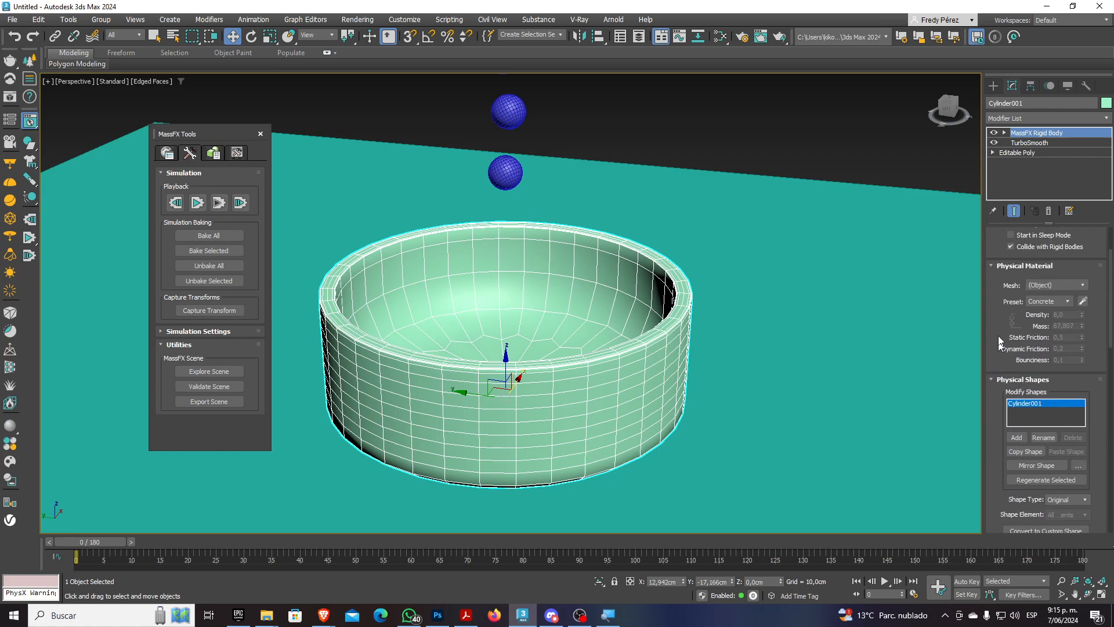
left_click_drag(999, 342, 998, 411)
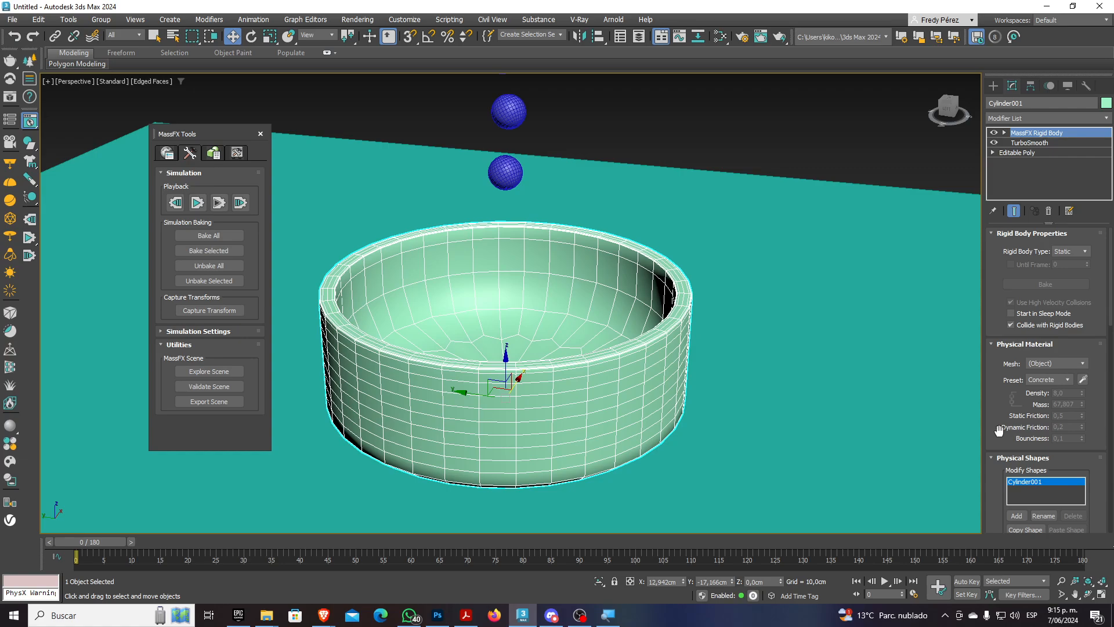
Run the simulation with the bowl's Original shape and Concrete preset, and reset it to the start
scroll(545, 265, "down", 4)
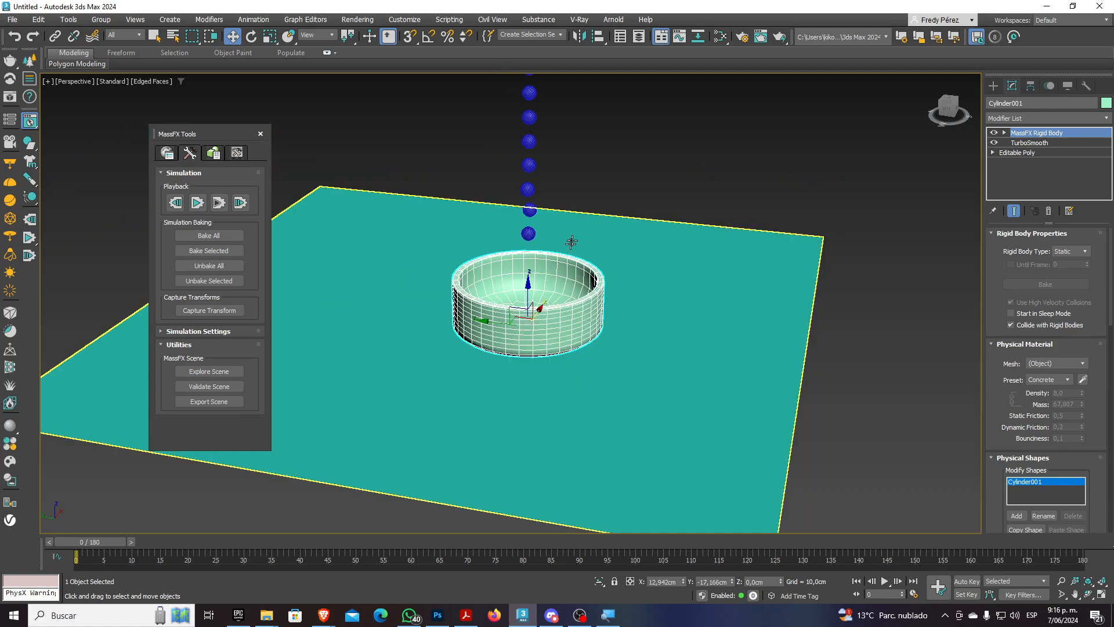
scroll(552, 260, "up", 3)
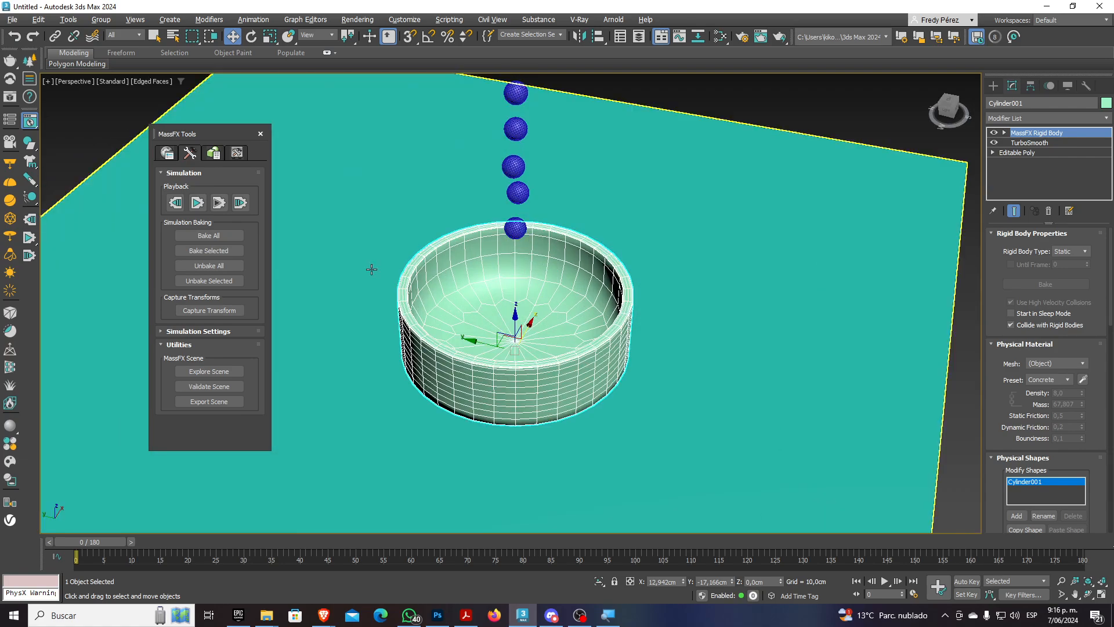
left_click(199, 204)
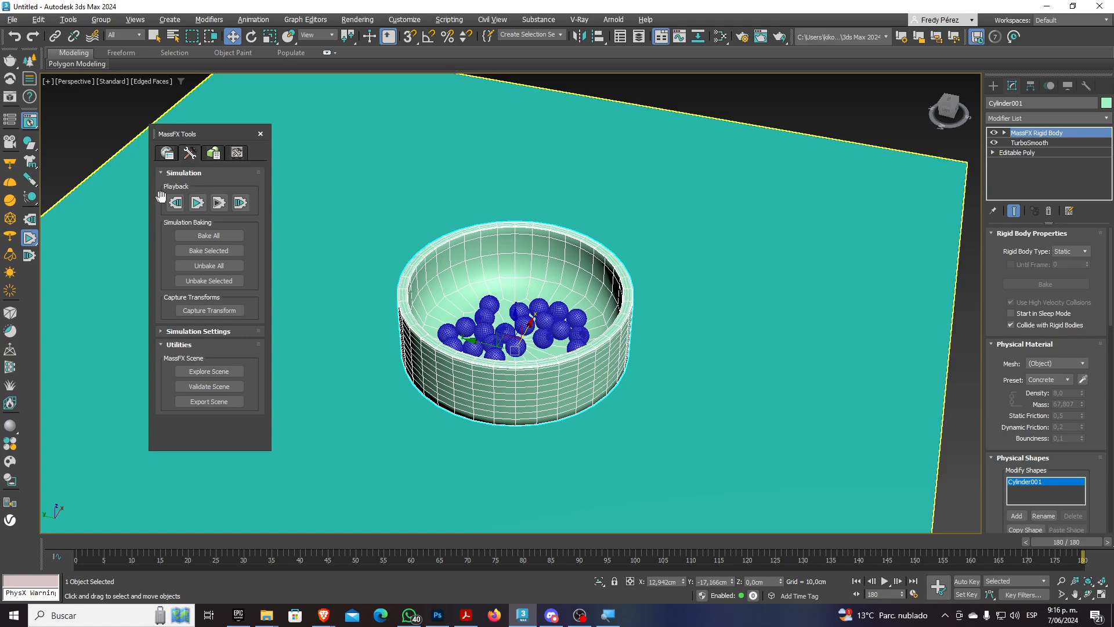
left_click(173, 206)
Clone the topmost sphere upward as 30 instances spaced about 11 cm apart to extend the column
scroll(450, 332, "down", 8)
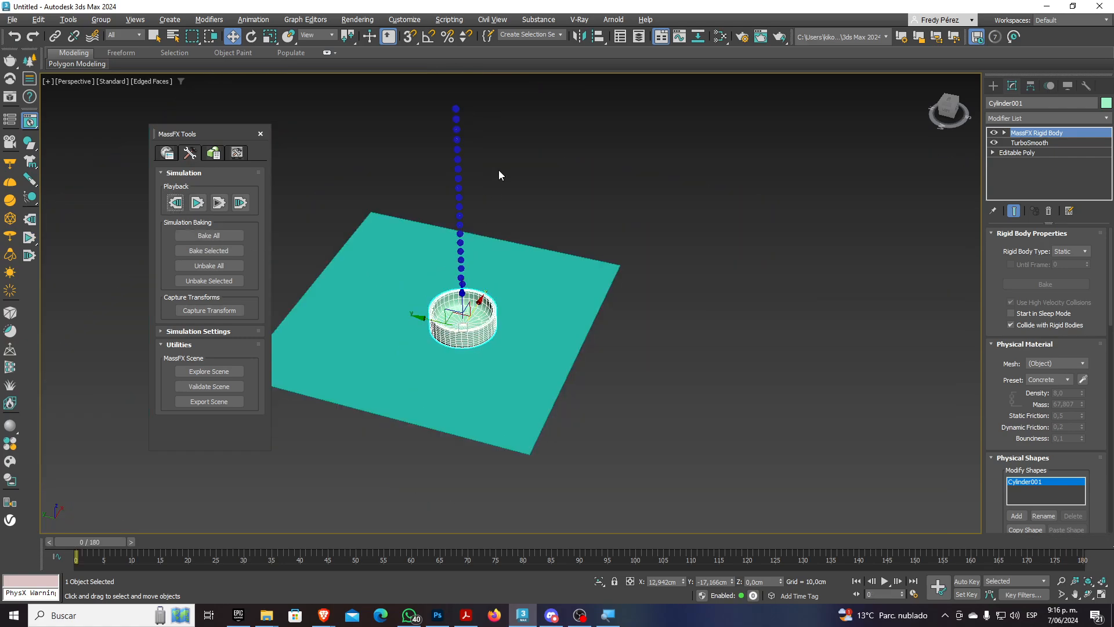
middle_click_drag(499, 172, 503, 249)
left_click(473, 202)
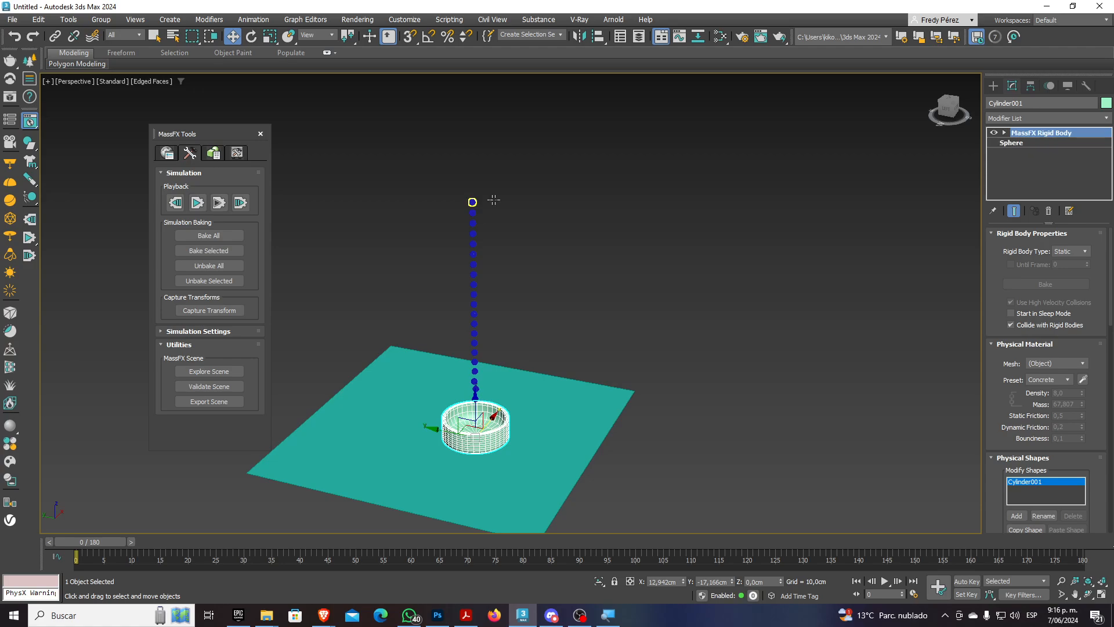
left_click(472, 202)
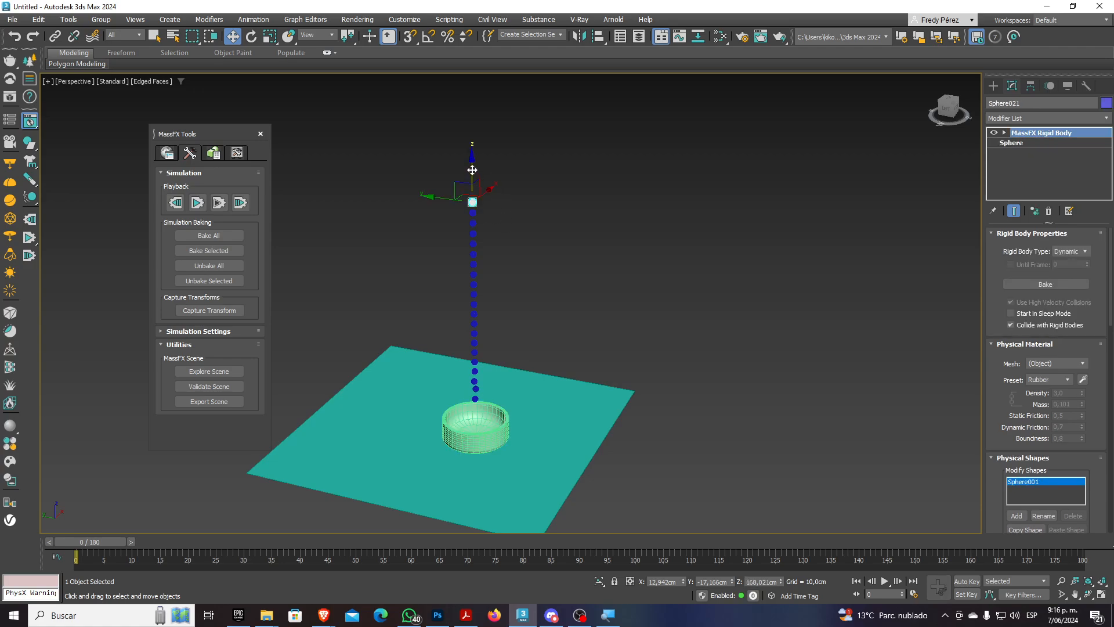
left_click_drag(471, 153, 471, 135, "shift")
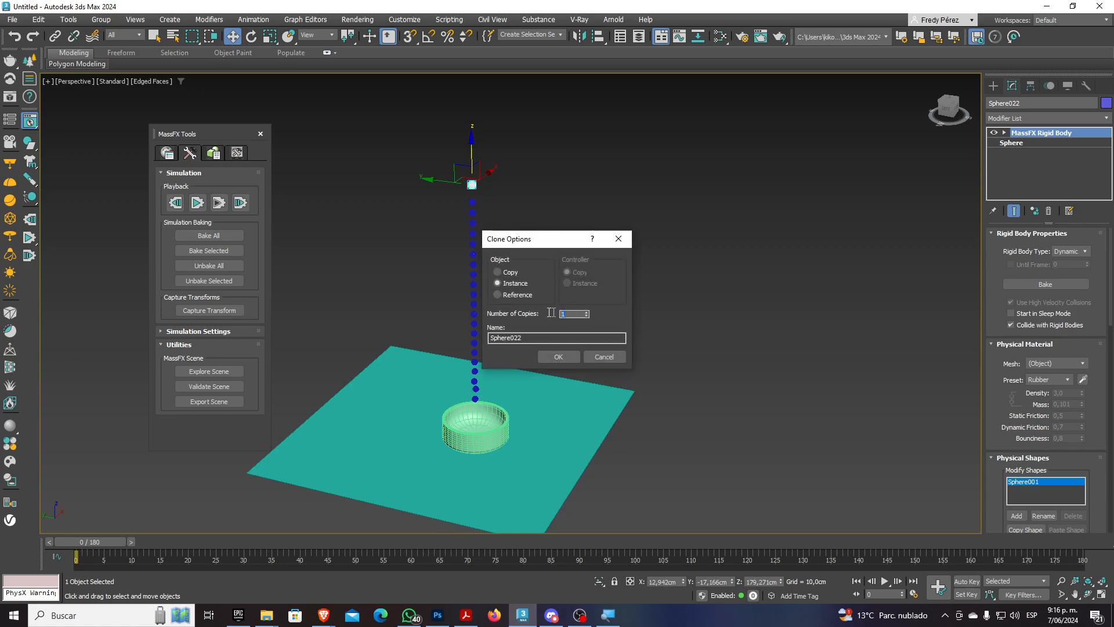
left_click(570, 356)
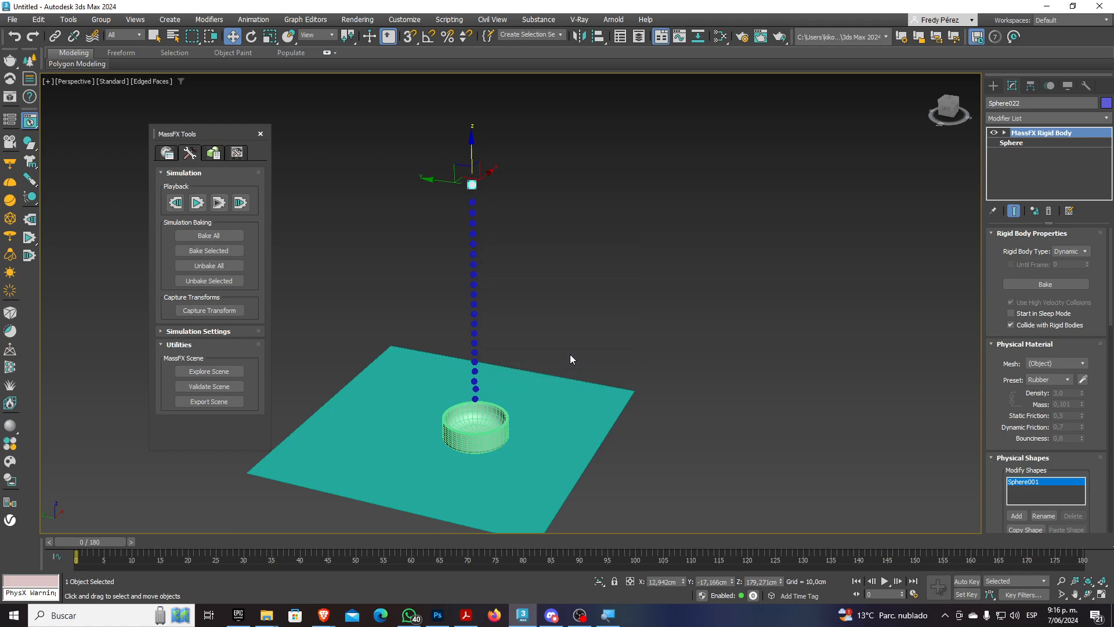
Run the simulation with the extended sphere column, viewing the bowl up close, and reset it to the start
scroll(534, 330, "down", 6)
scroll(536, 372, "up", 3)
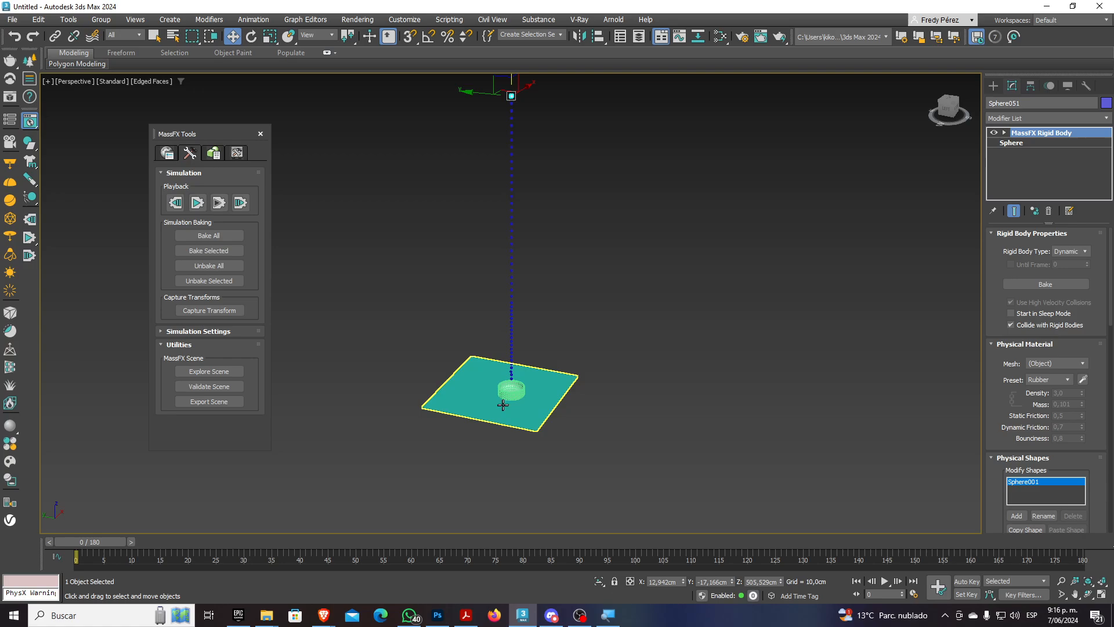
scroll(503, 405, "up", 8)
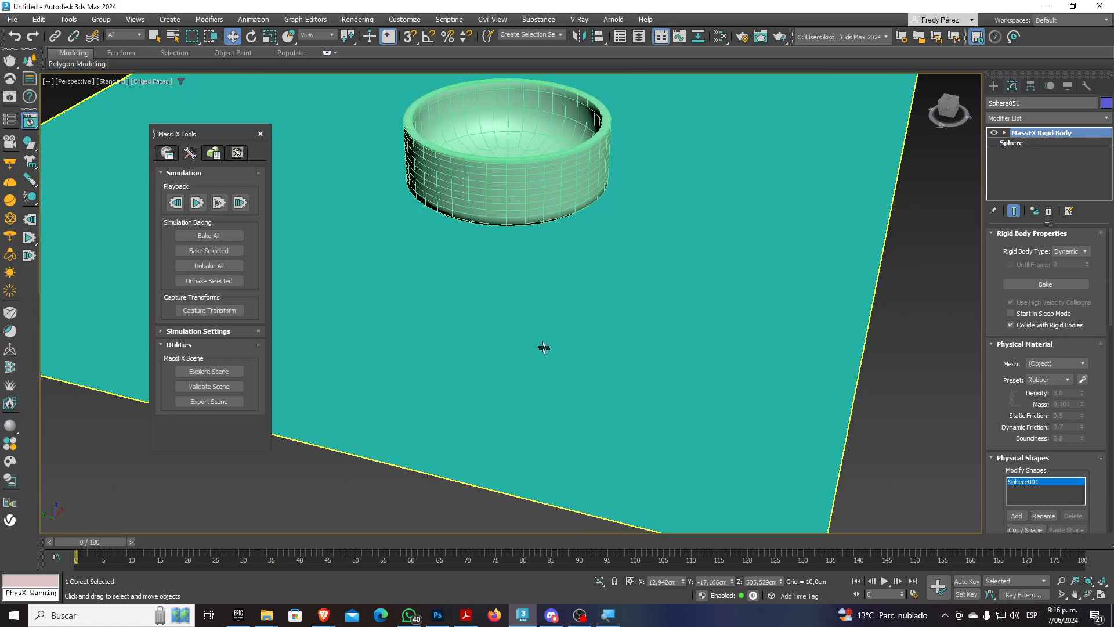
middle_click_drag(544, 347, 550, 430)
scroll(549, 286, "up", 3)
scroll(548, 314, "down", 5)
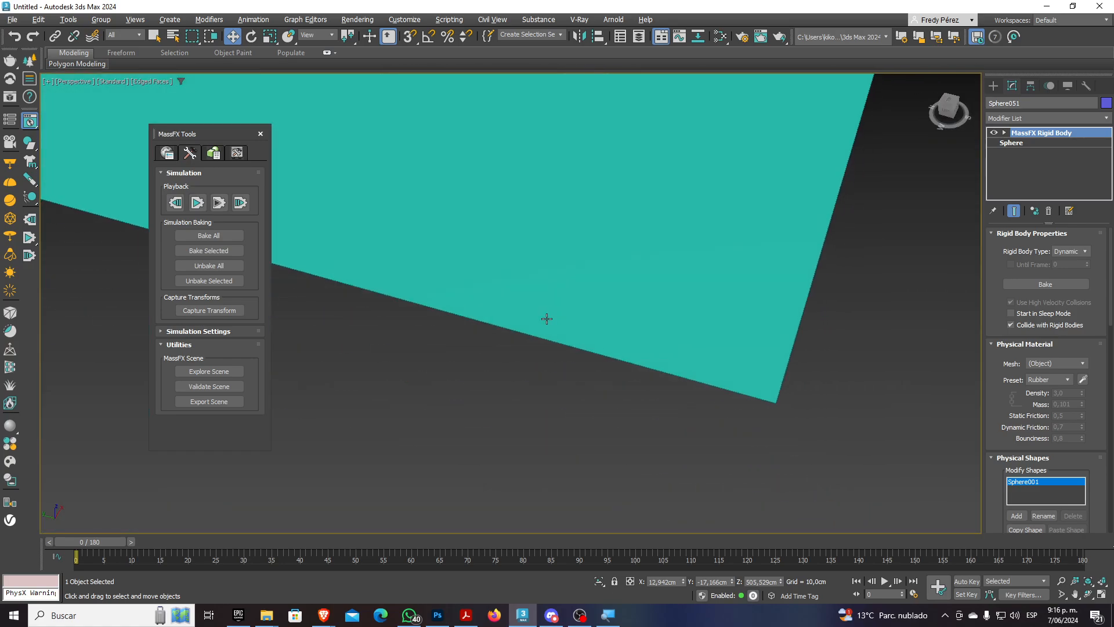
middle_click_drag(539, 290, 542, 410)
middle_click_drag(547, 261, 555, 398)
scroll(498, 303, "up", 4)
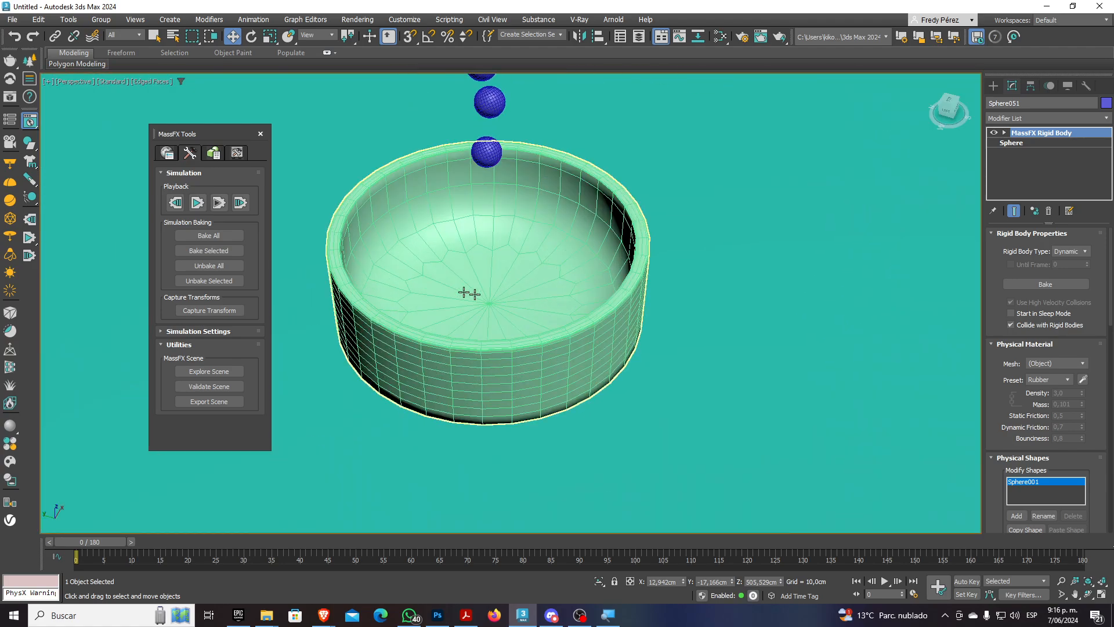
left_click(197, 203)
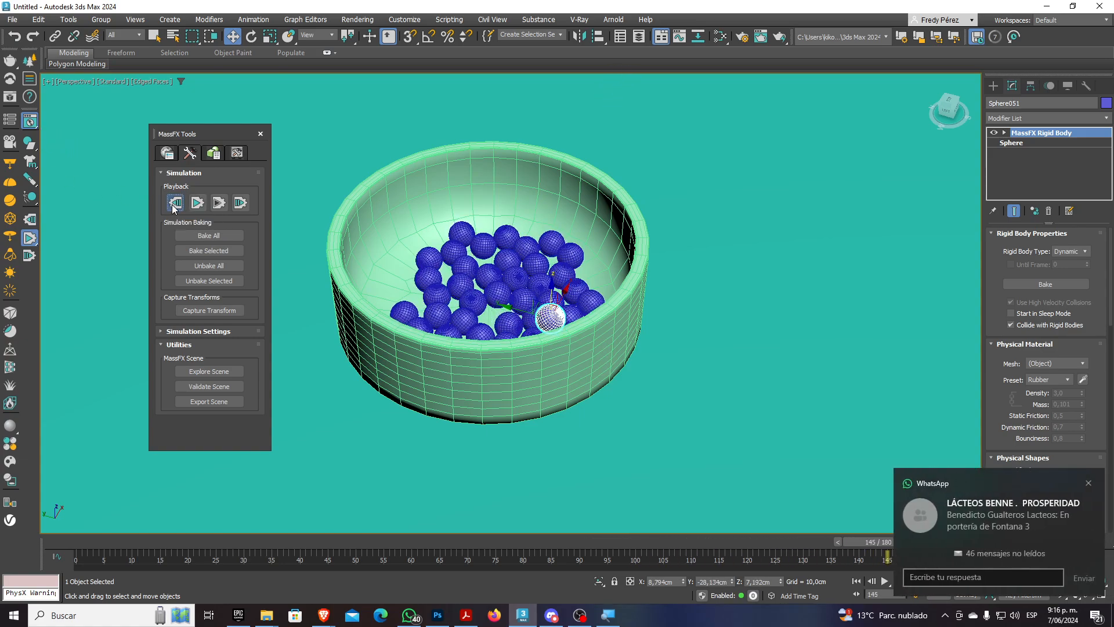
left_click(175, 203)
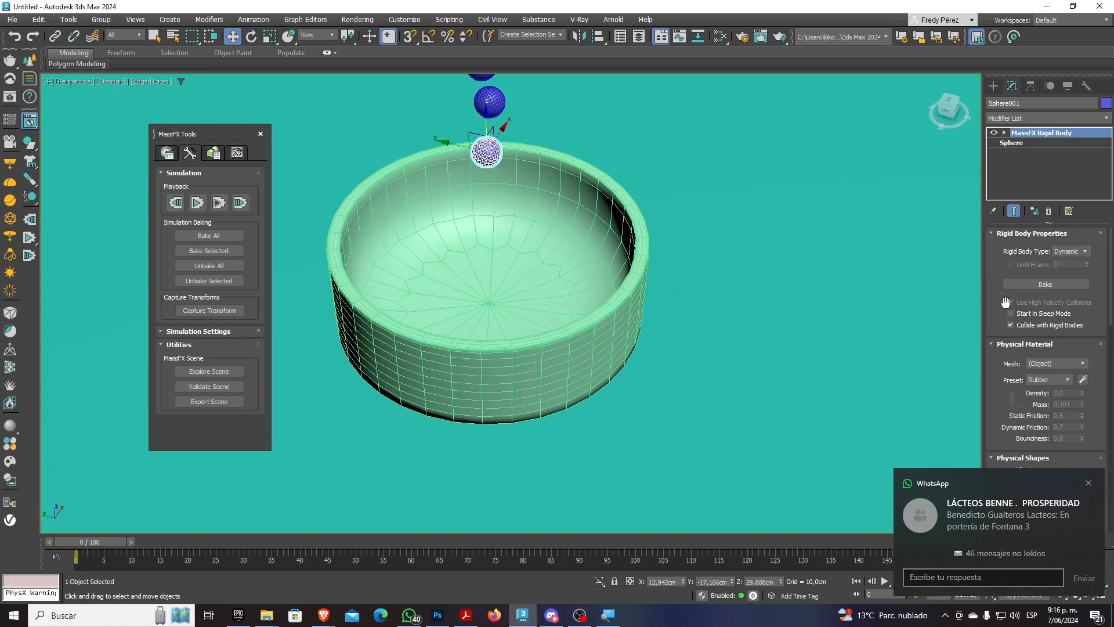
Compare the material presets of the bowl and the lowest sphere, and run and reset the simulation in a wider view
left_click(643, 223)
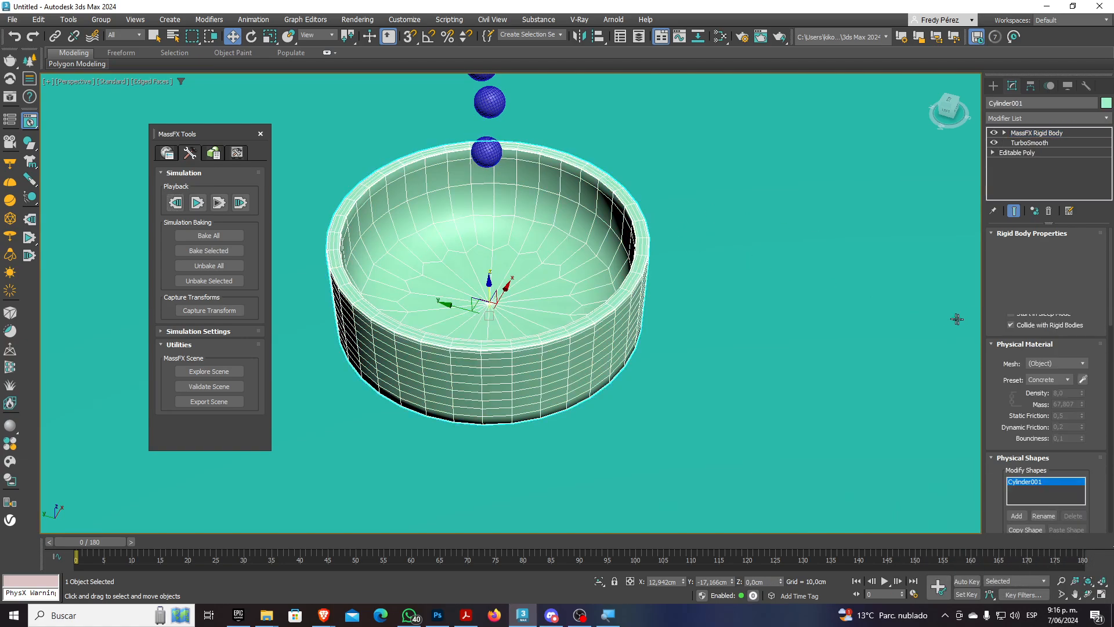
left_click(482, 154)
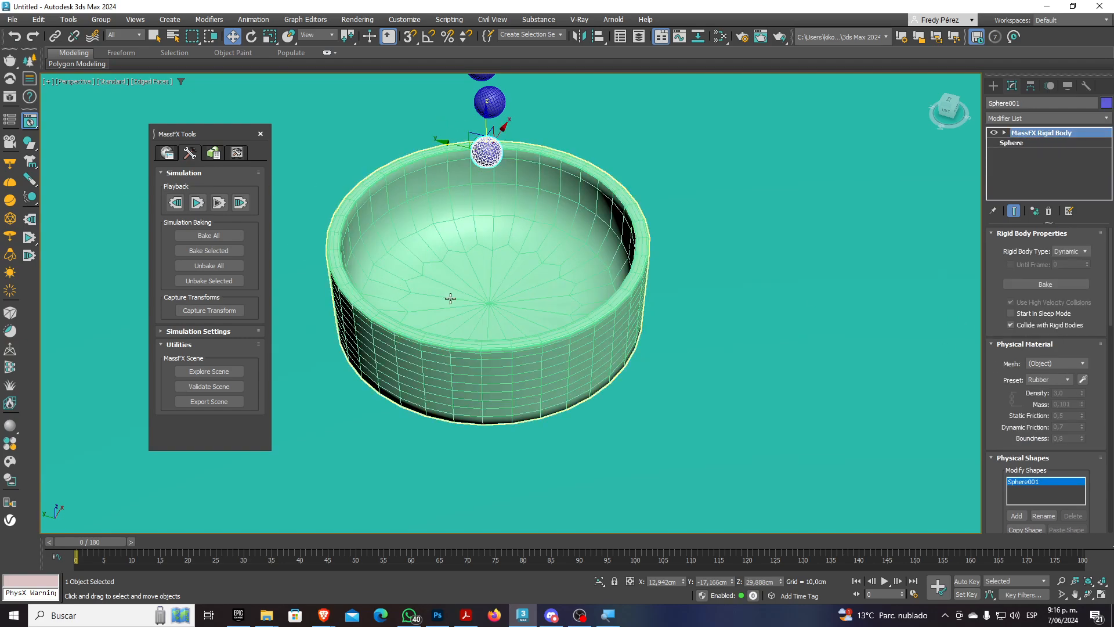
scroll(460, 297, "down", 5)
scroll(465, 292, "up", 4)
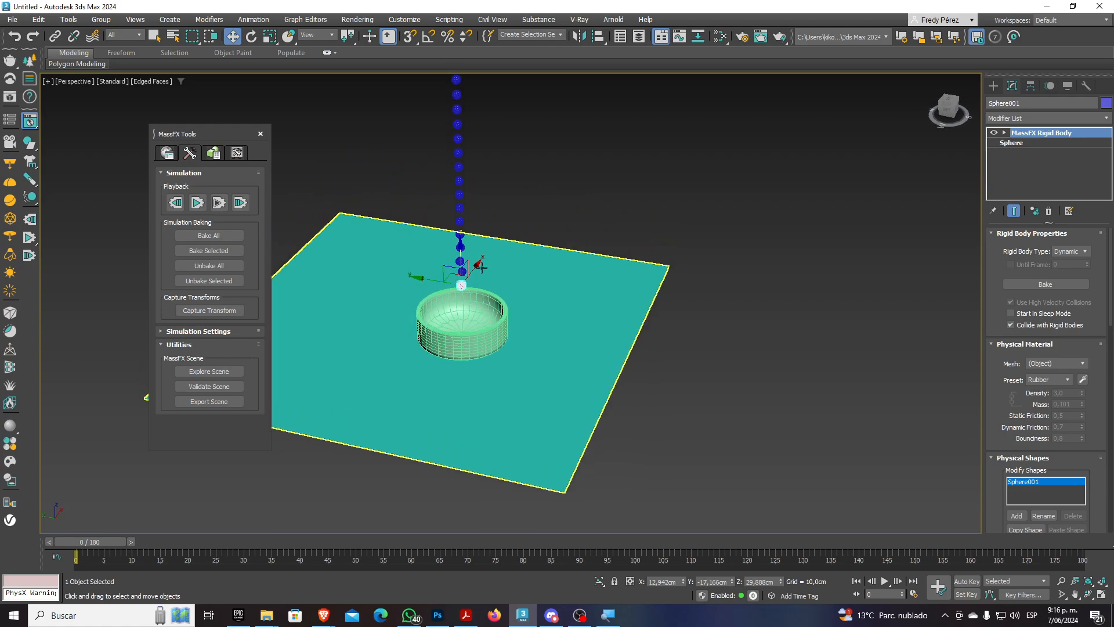
left_click(197, 203)
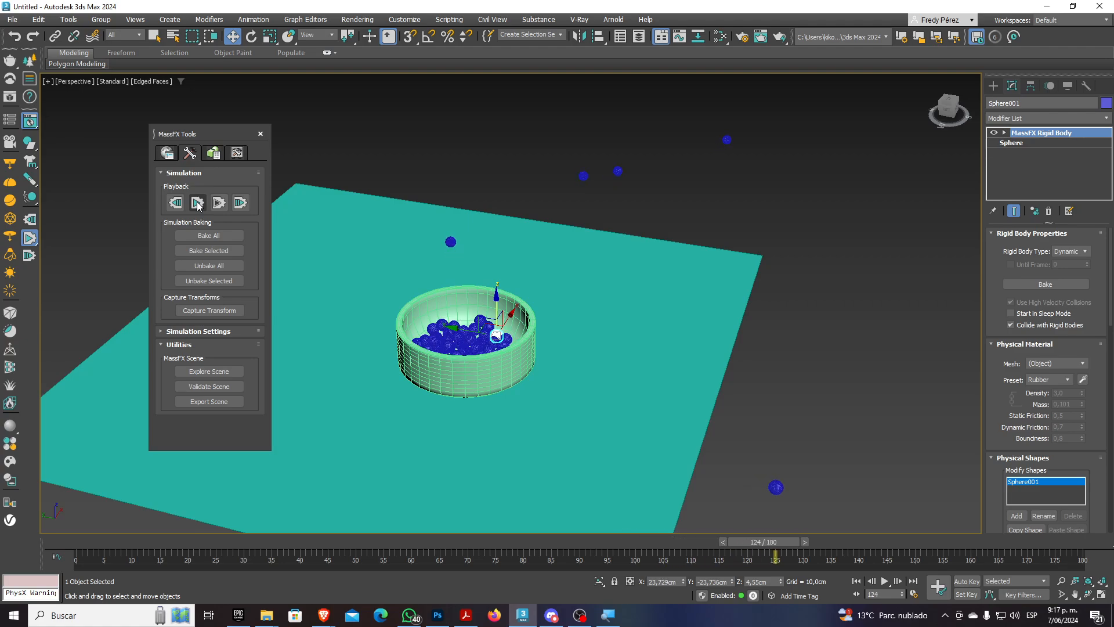
left_click(176, 203)
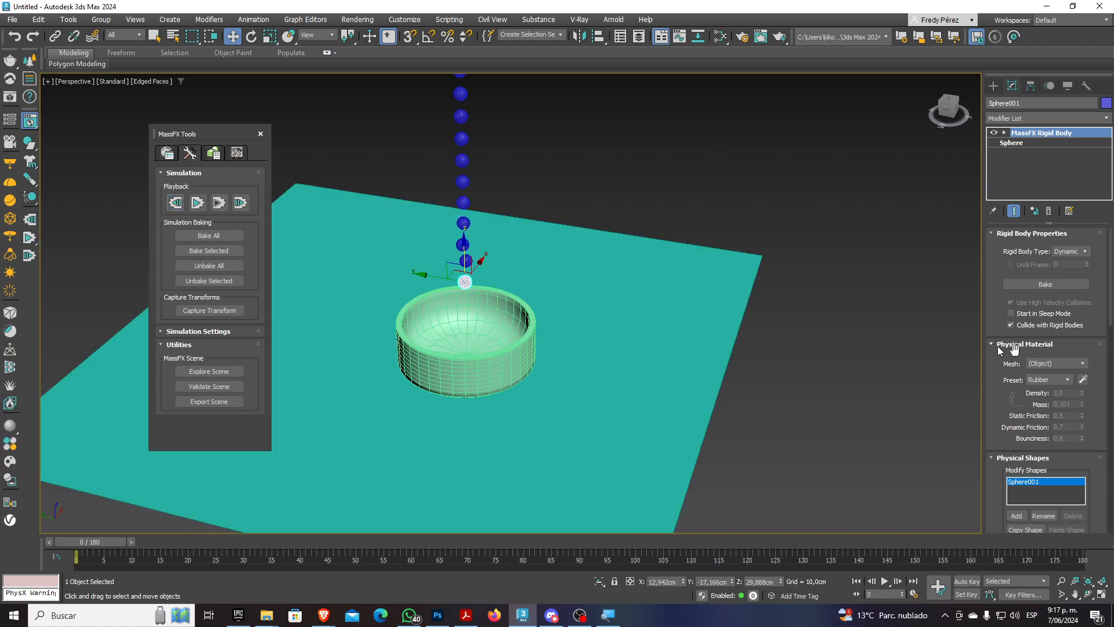
Set the lowest sphere's physical material preset to Steel, and run the simulation to examine how the spheres settle in the bowl
left_click(1053, 381)
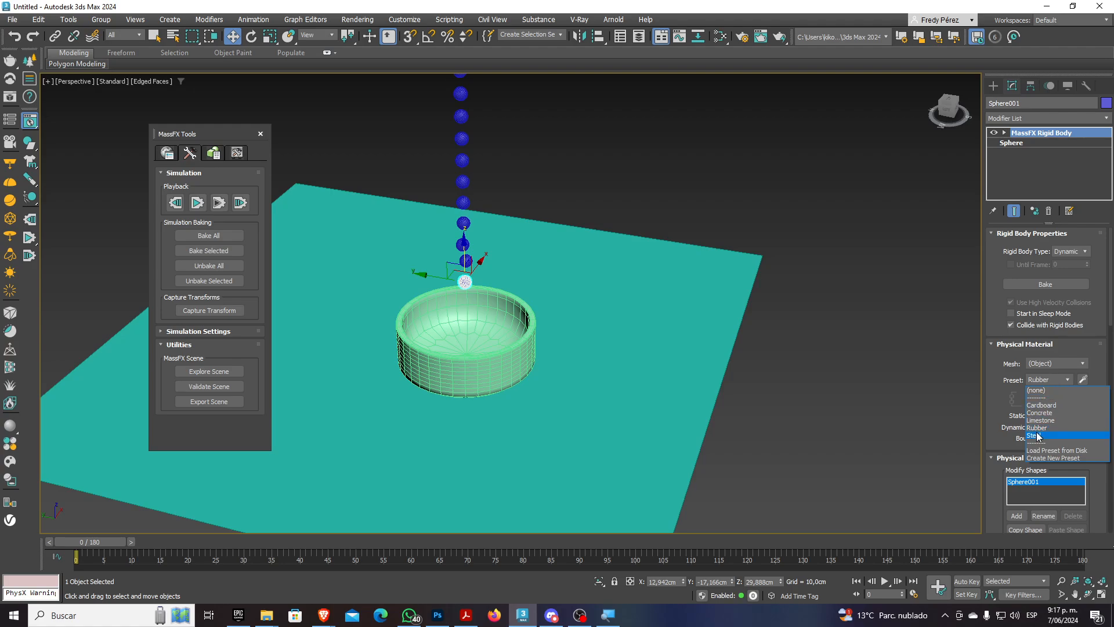
left_click(1038, 436)
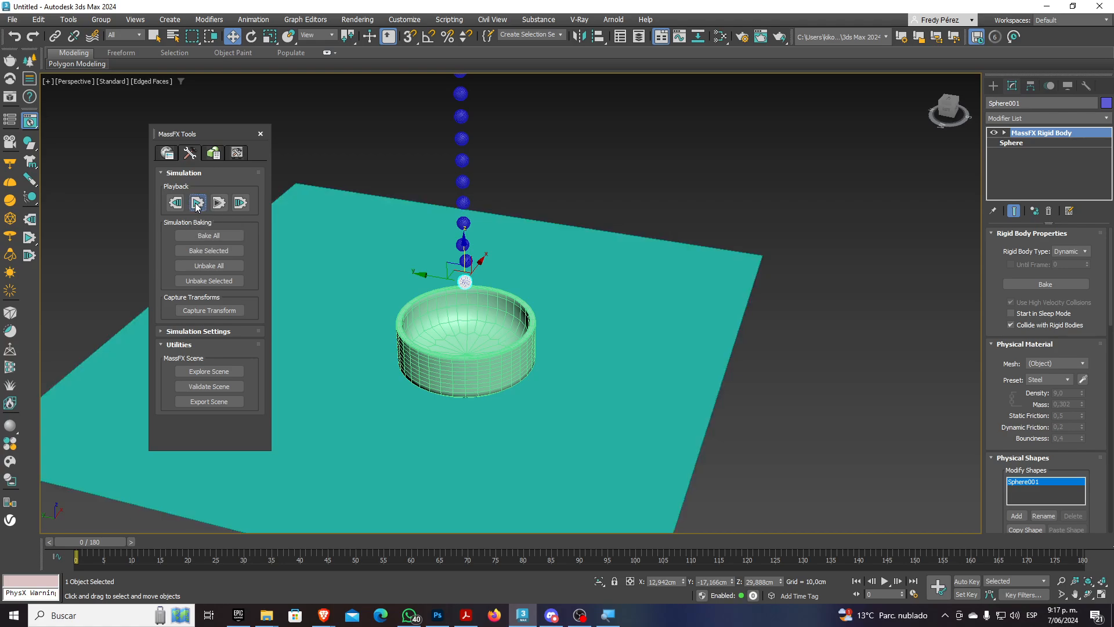
left_click(197, 203)
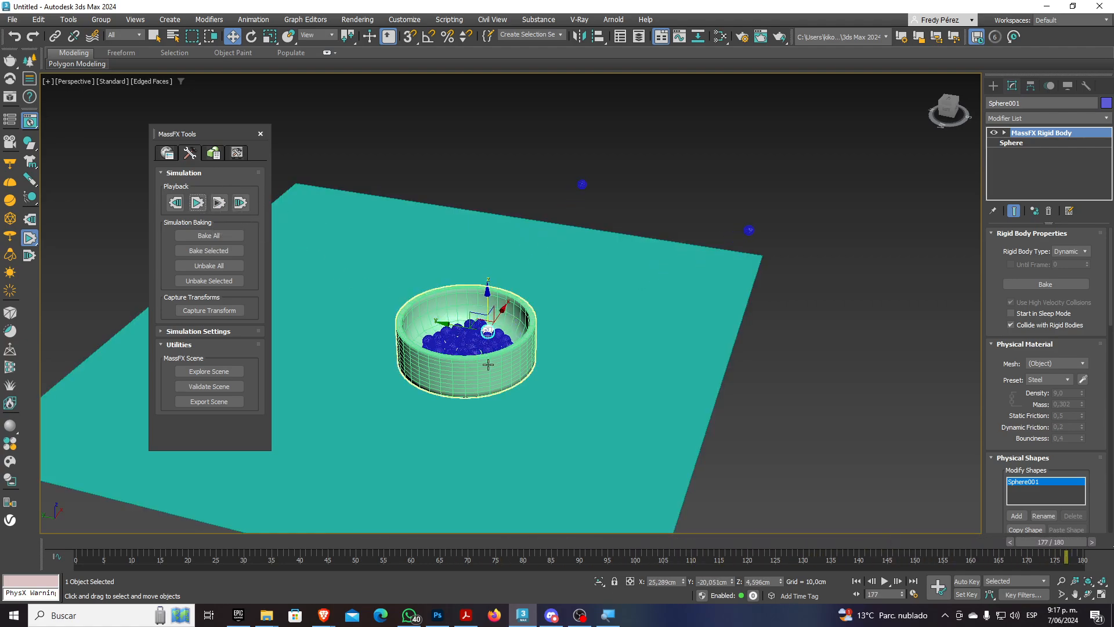
scroll(488, 364, "up", 5)
middle_click_drag(455, 334, 477, 319, "alt")
scroll(496, 340, "up", 5)
scroll(480, 316, "down", 5)
scroll(498, 323, "up", 3)
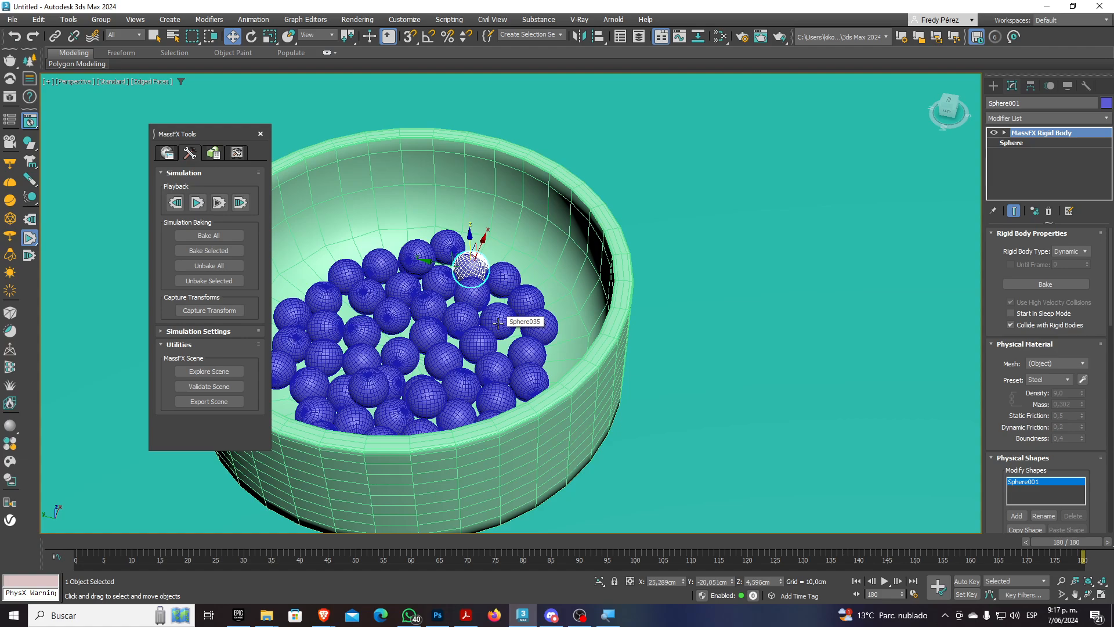
Examine how the steel spheres settled inside the bowl, from close up and from a wide view of the whole plane
middle_click_drag(540, 325, 556, 329, "alt")
scroll(468, 254, "up", 5)
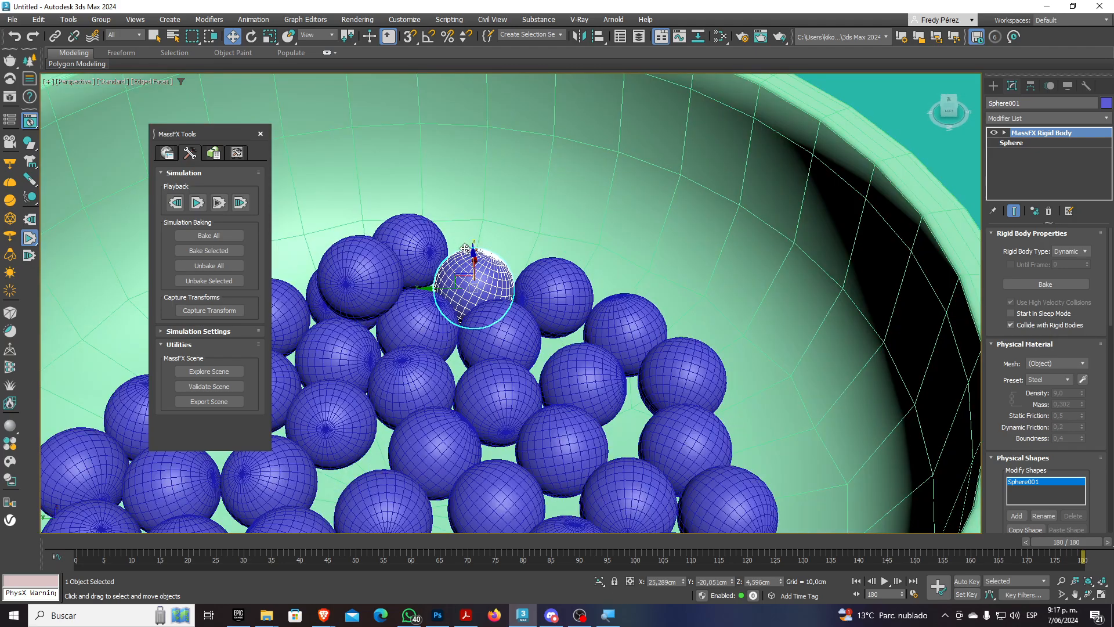
scroll(466, 248, "down", 8)
left_click(573, 290)
scroll(554, 292, "up", 8)
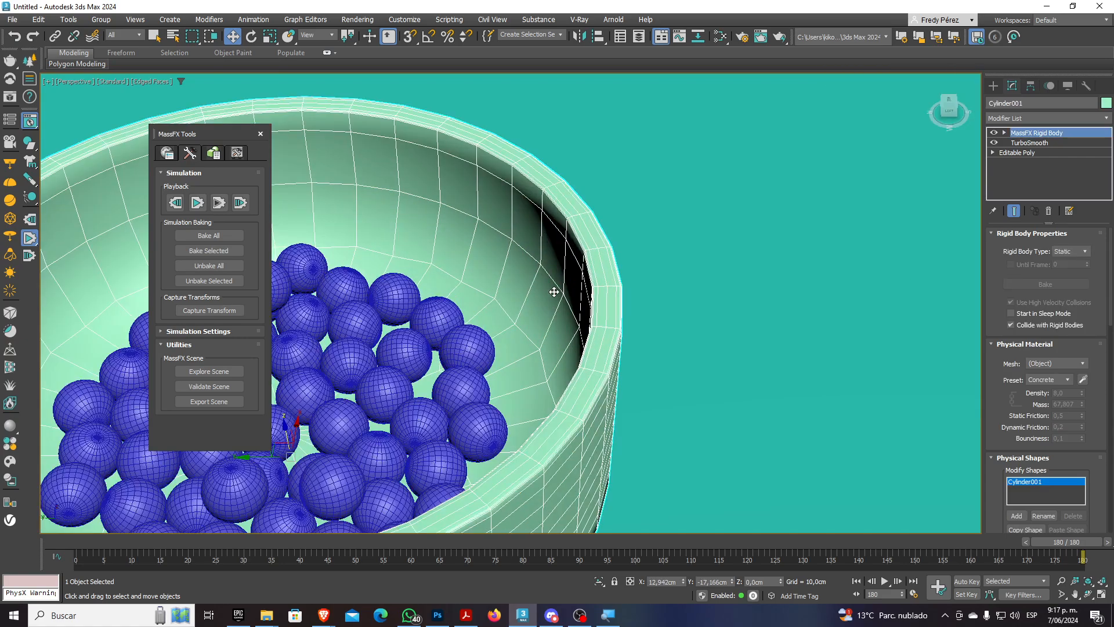
scroll(554, 292, "down", 8)
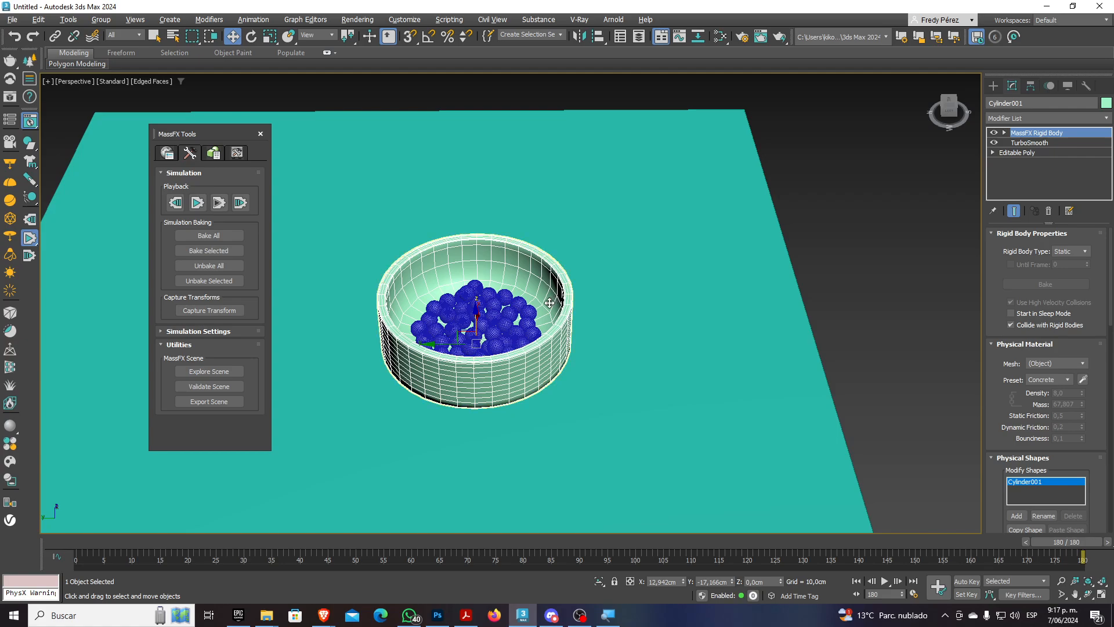
middle_click_drag(505, 325, 489, 313, "alt")
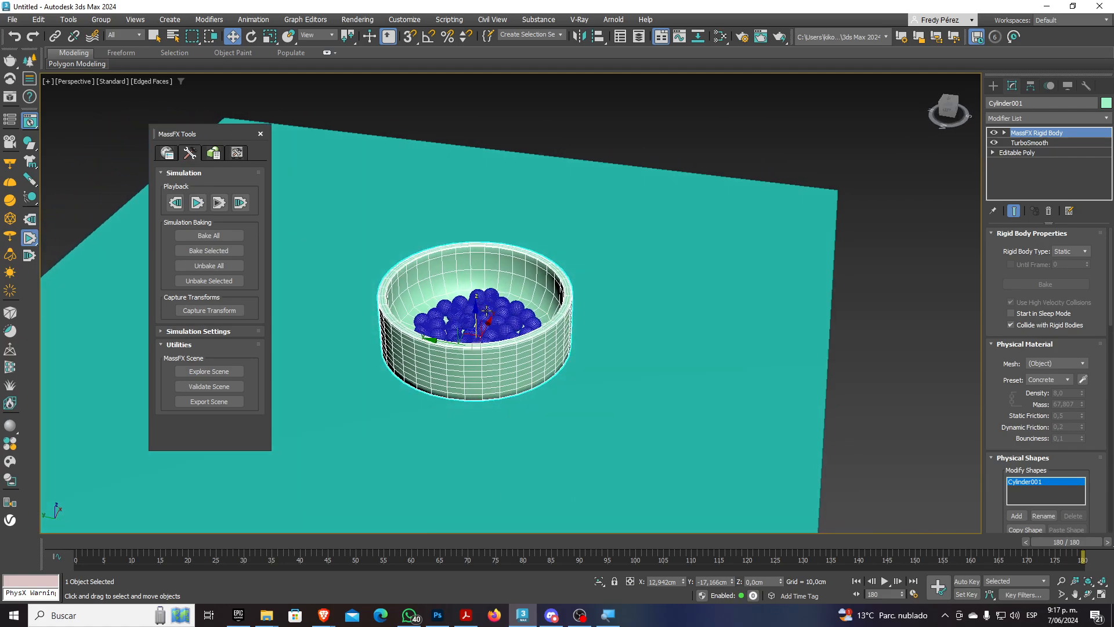
scroll(488, 311, "down", 3)
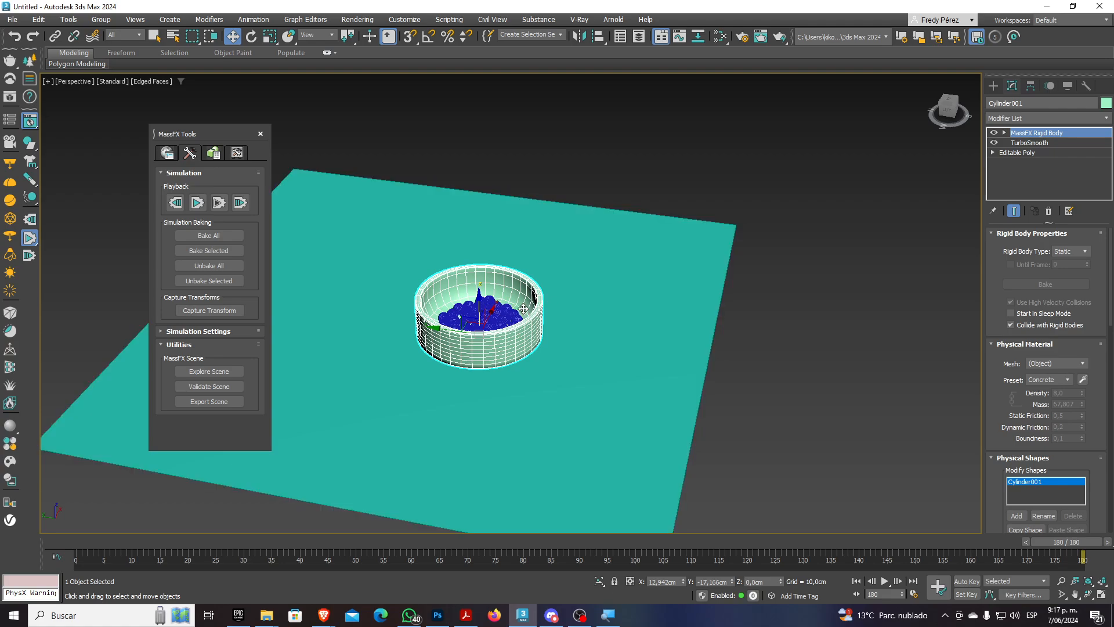
scroll(518, 316, "down", 3)
scroll(646, 300, "down", 2)
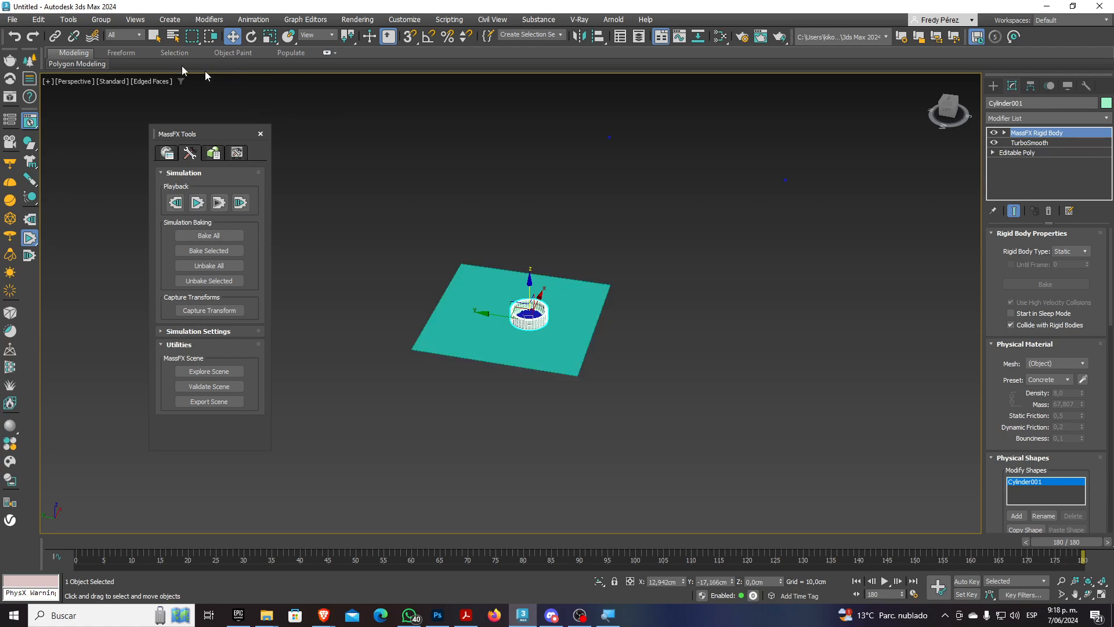
Reset the scene to an empty one without saving the changes
left_click(11, 19)
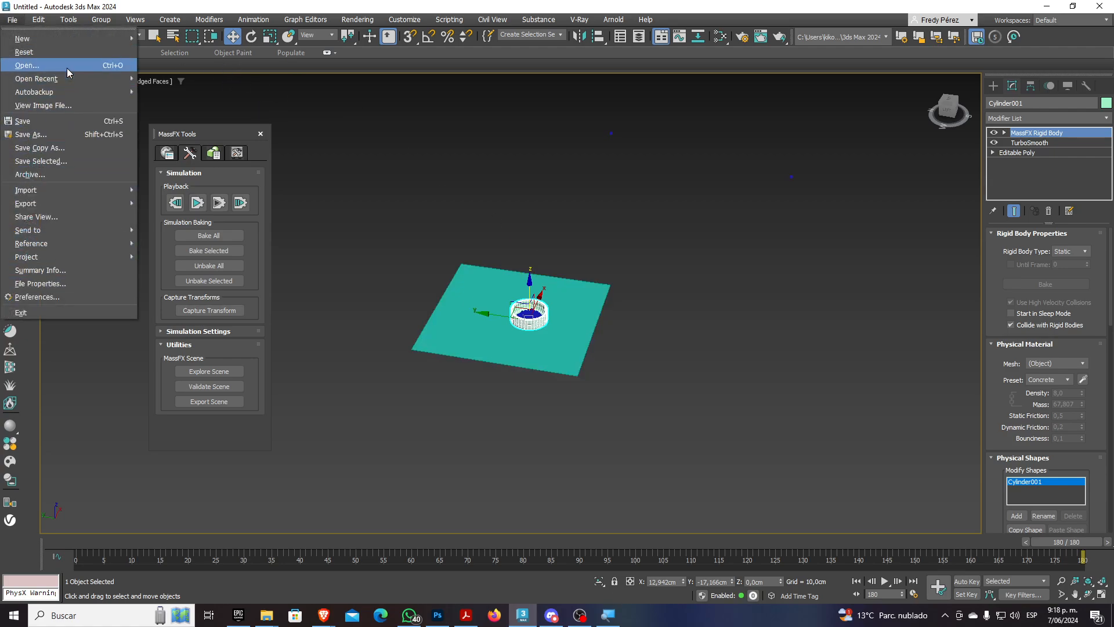
left_click(45, 54)
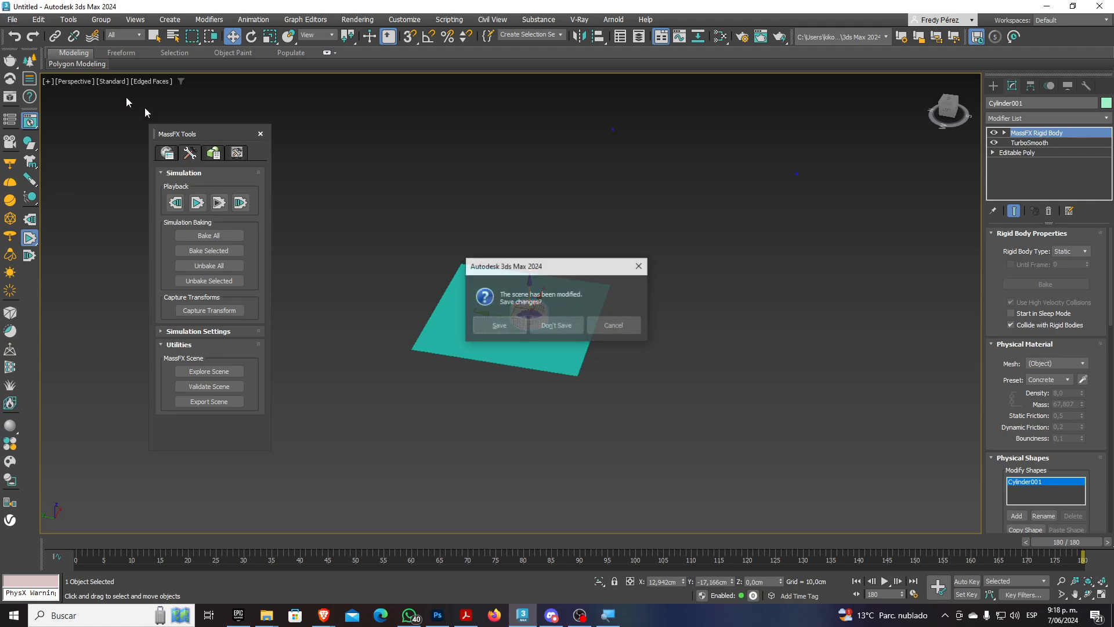
left_click(545, 329)
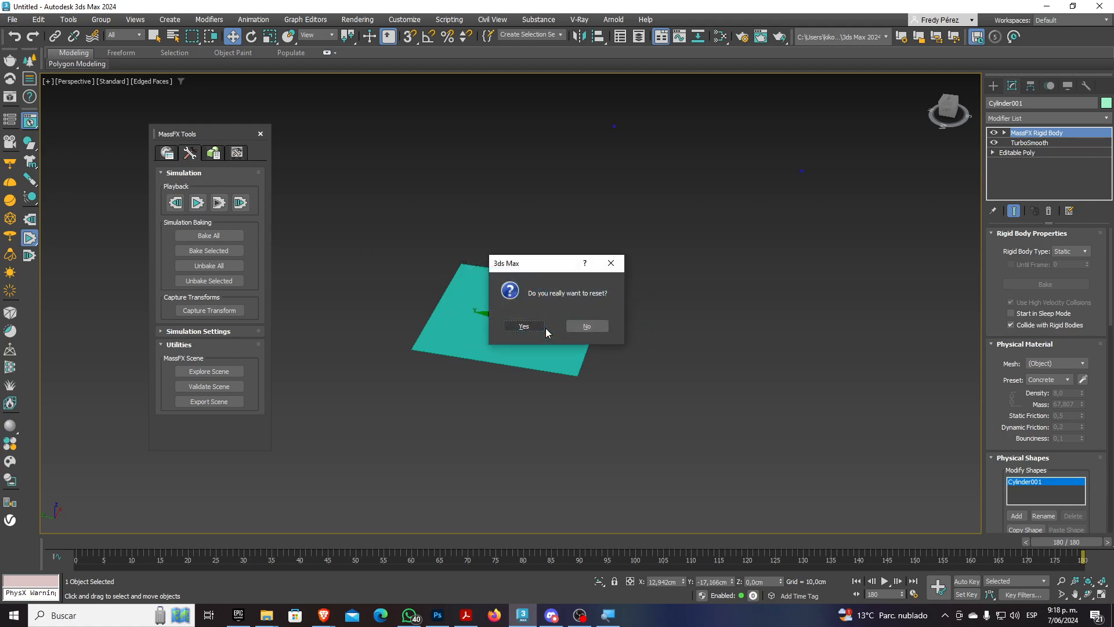
left_click(534, 326)
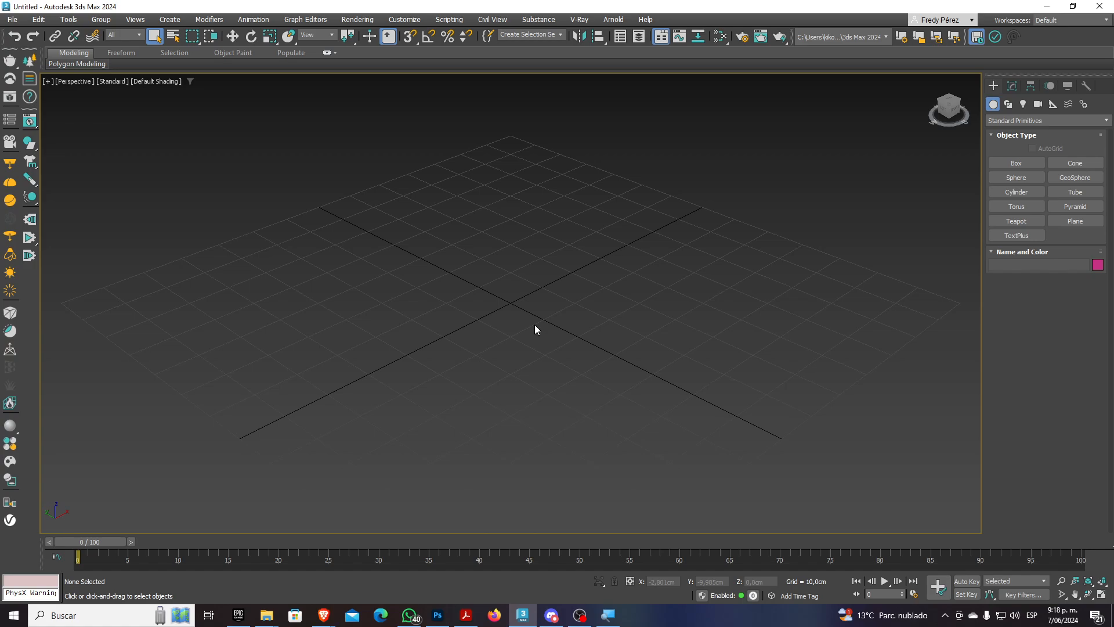
Draw a box about 19 cm wide, 6 cm long and 4 cm high near the origin in the Top view
key("t")
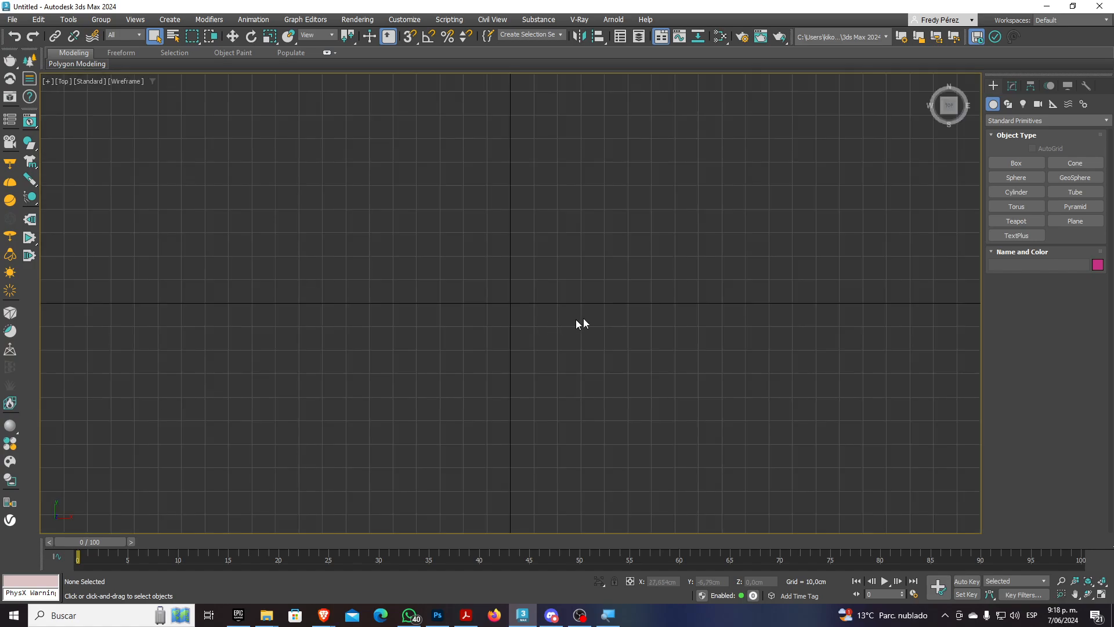
left_click(1016, 163)
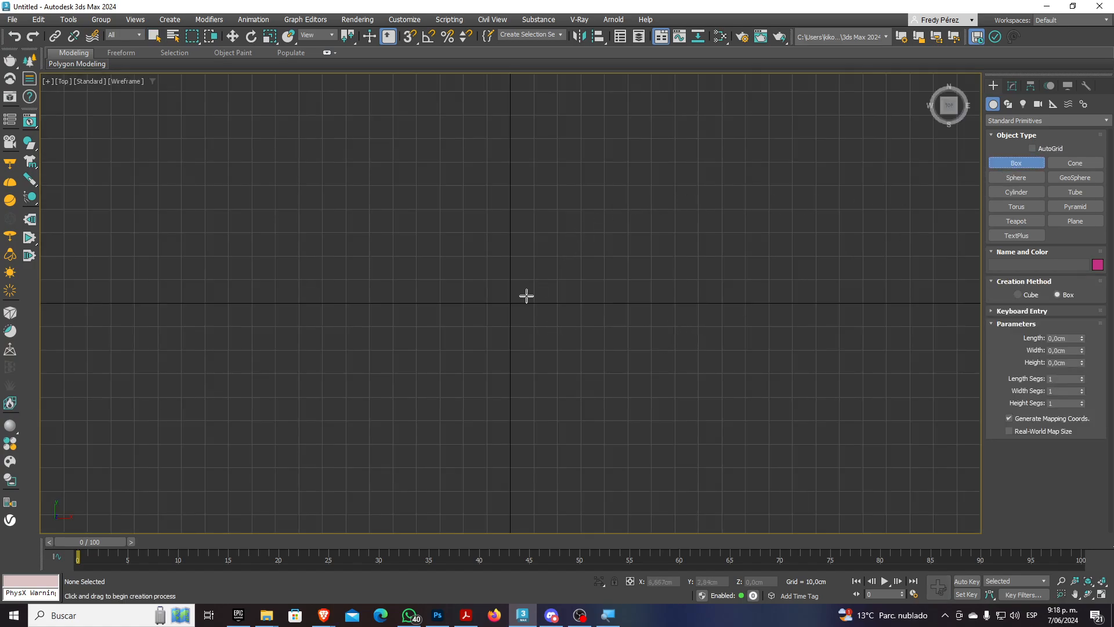
left_click(522, 285)
left_click_drag(523, 284, 565, 299)
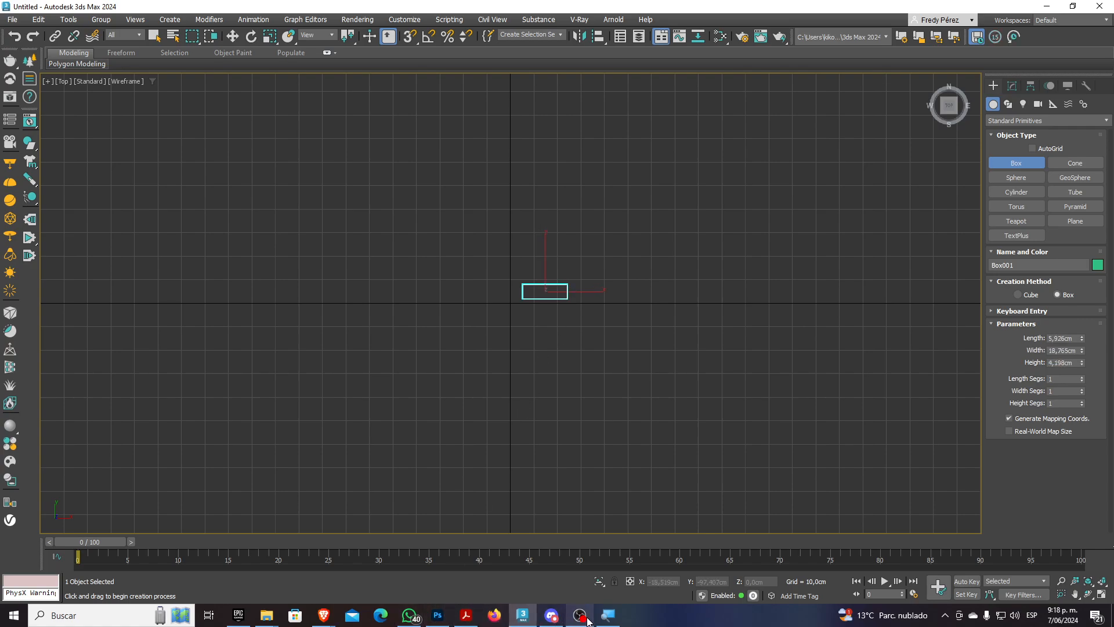
Switch to the Brave browser, search Google for "ladrillo medidas" to read common brick dimensions, and return to 3ds Max
left_click(323, 615)
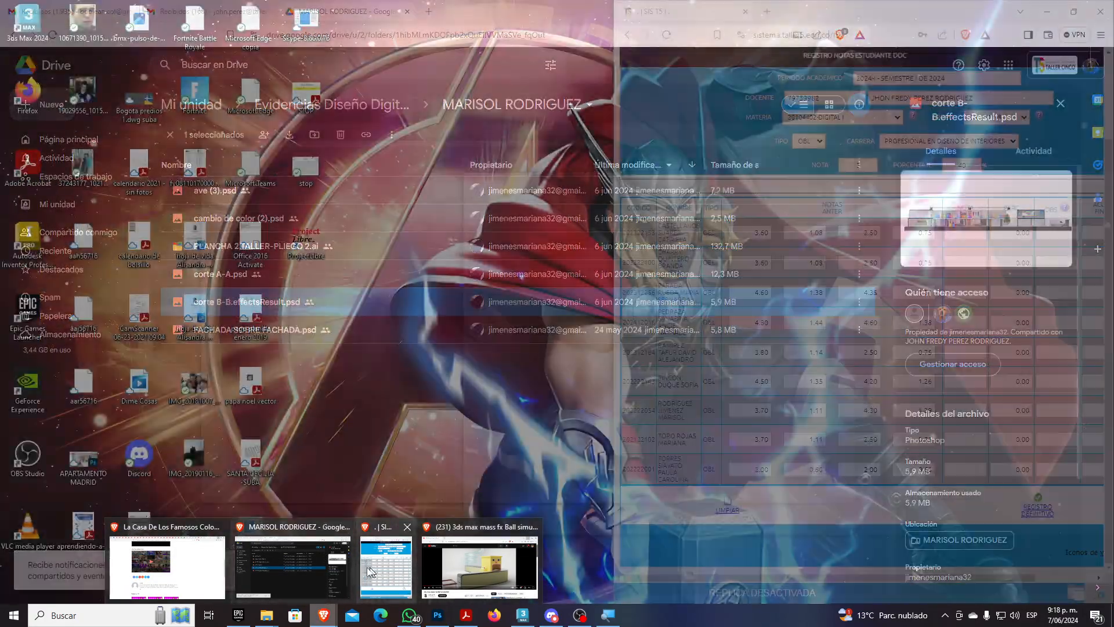
mouse_move(309, 553)
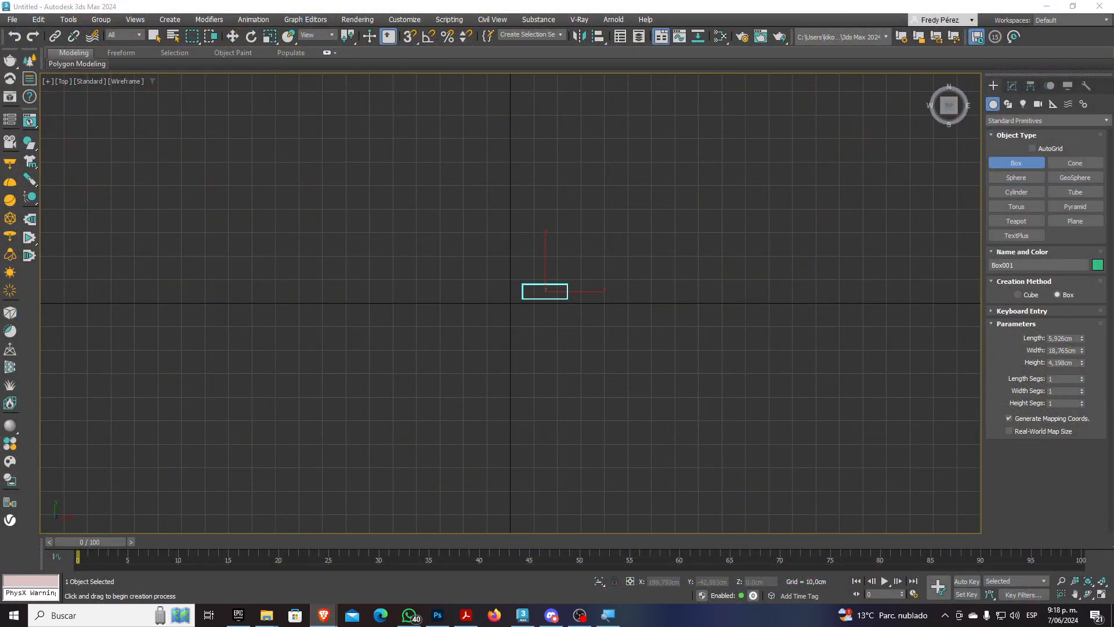
left_click_drag(1113, 174, 713, 93)
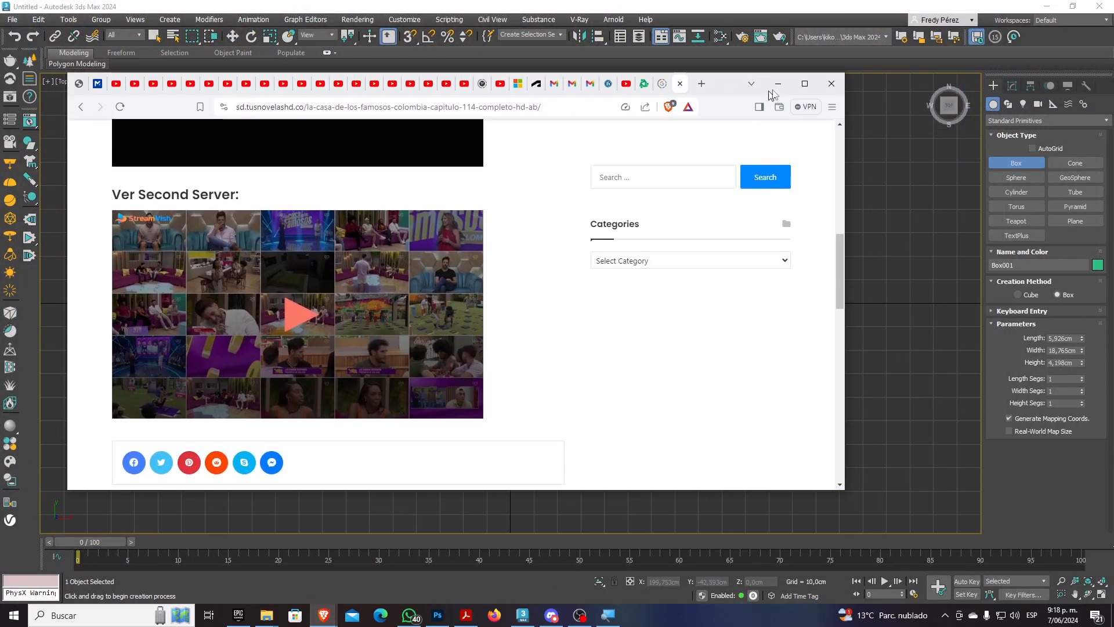
left_click(812, 86)
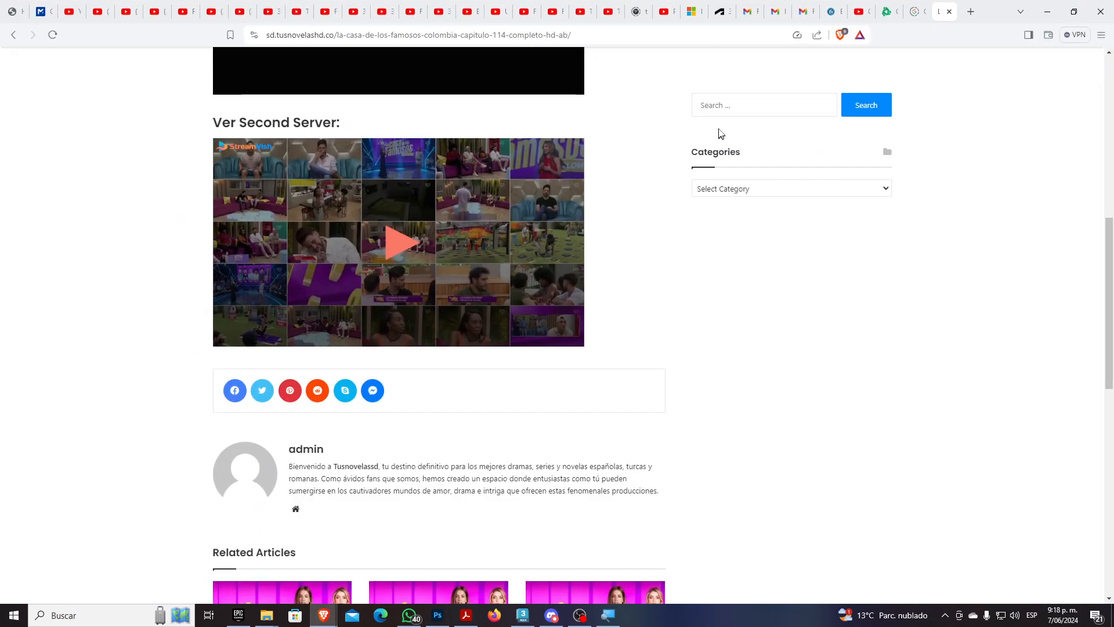
left_click(971, 11)
type("l")
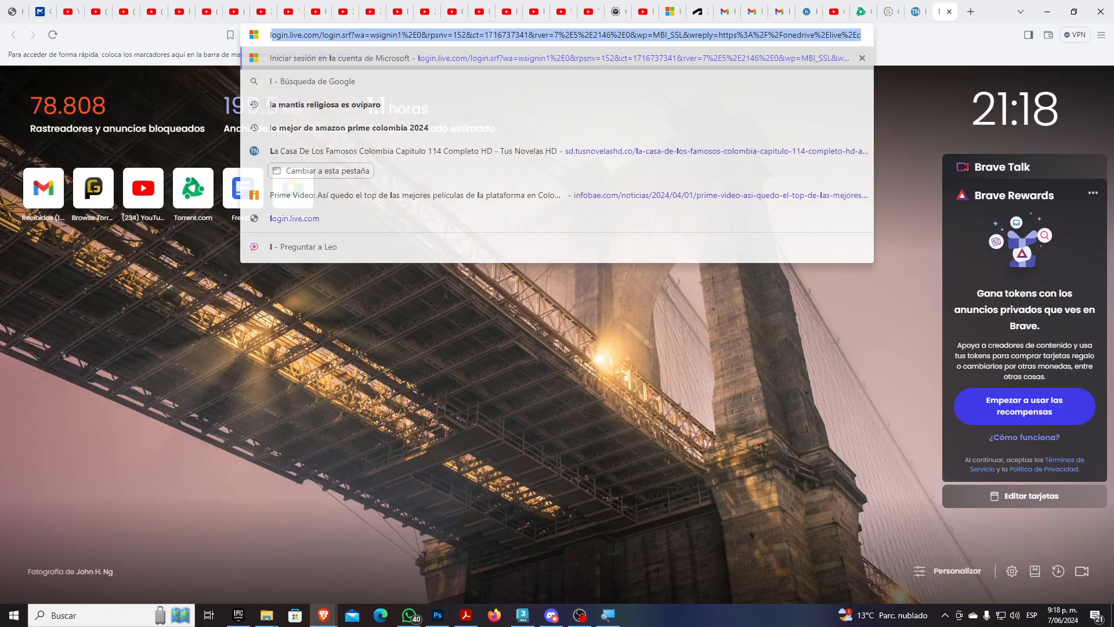
type("adrillo medidas")
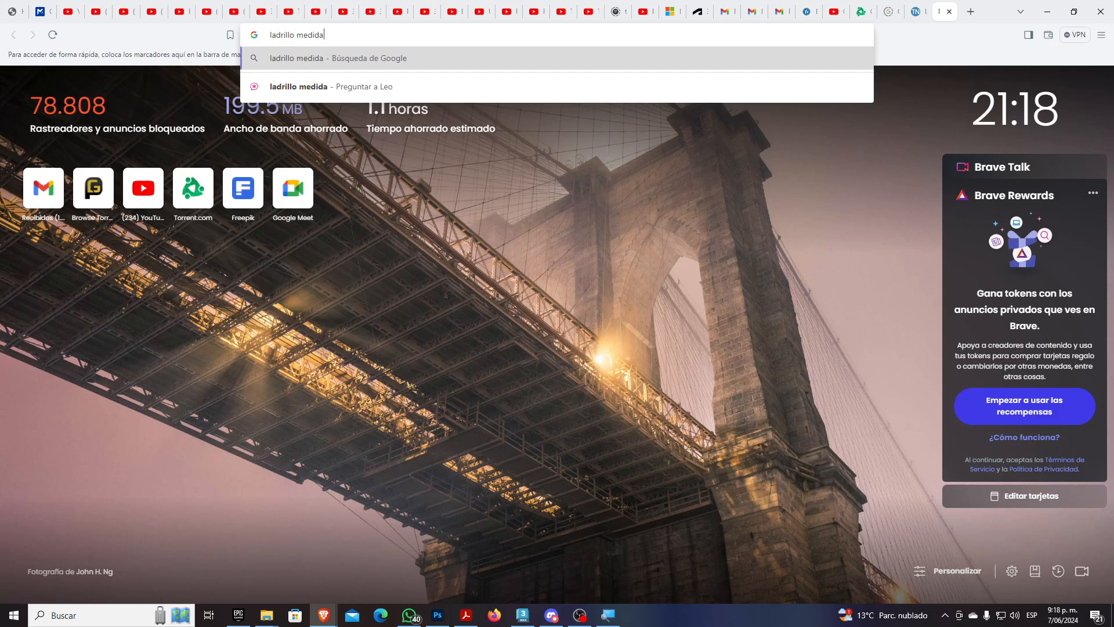
key("Return")
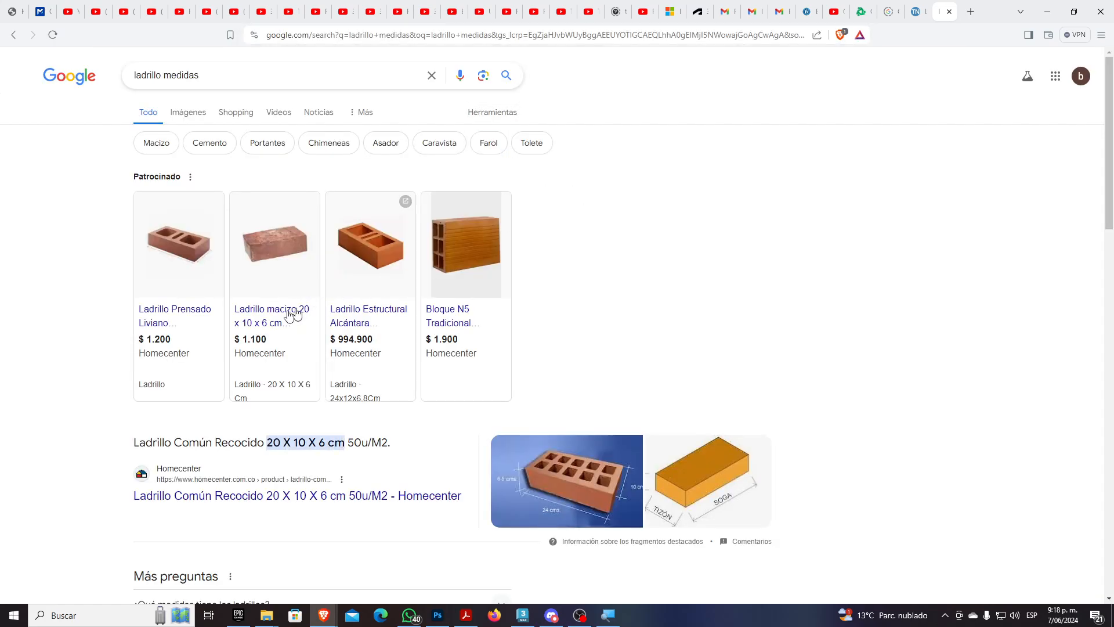
scroll(282, 314, "down", 3)
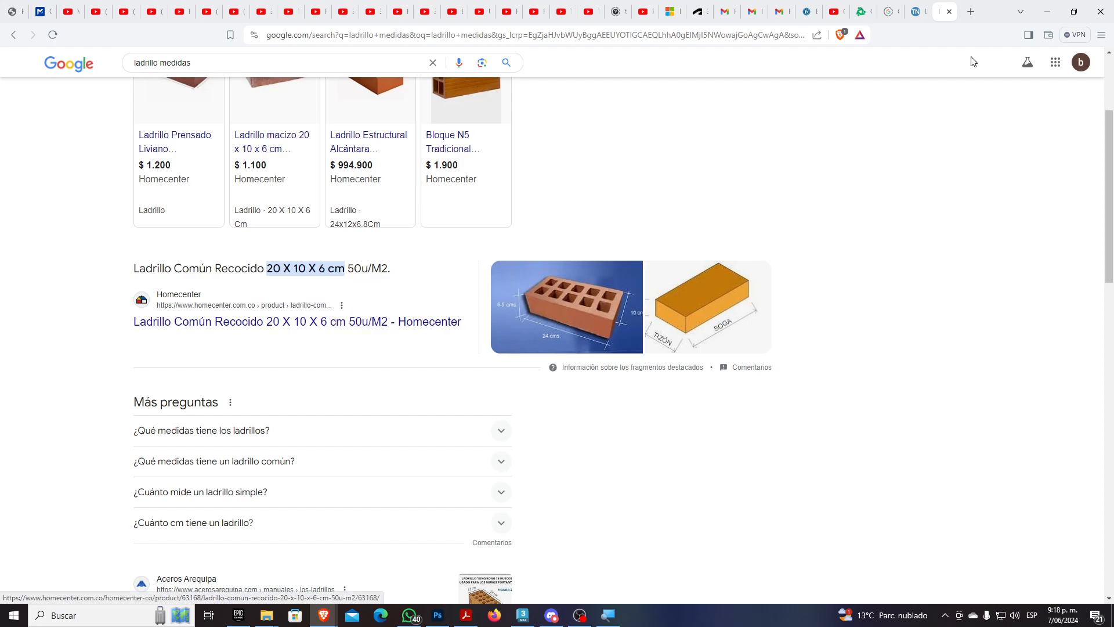
left_click(1047, 12)
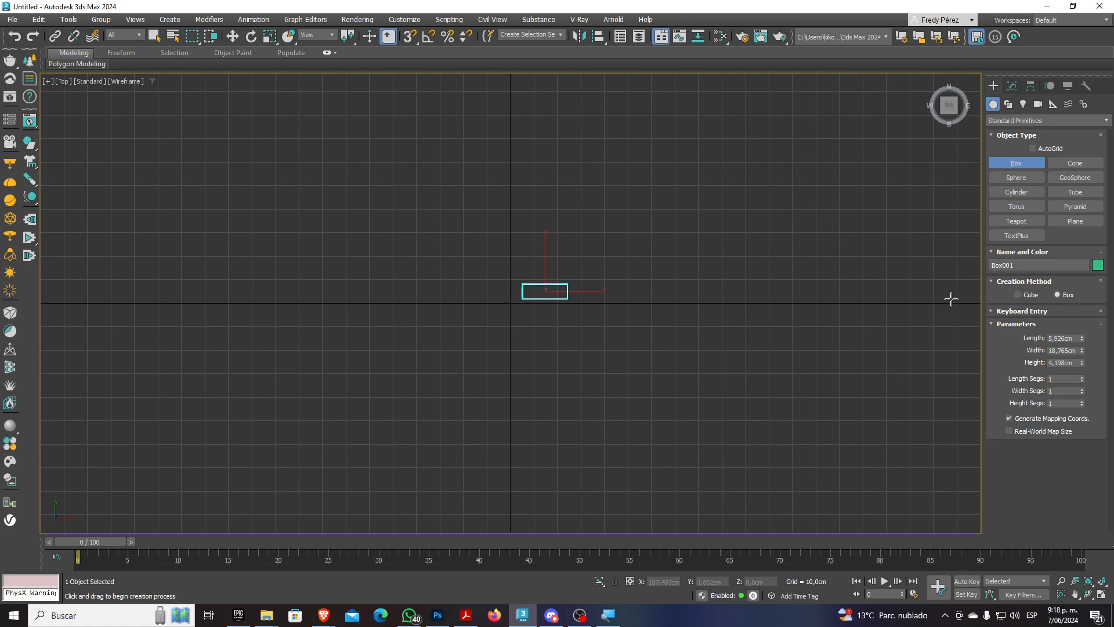
Set the box's width to 20 cm, length to 10 cm and height to 6 cm, working in the perspective view
key("p")
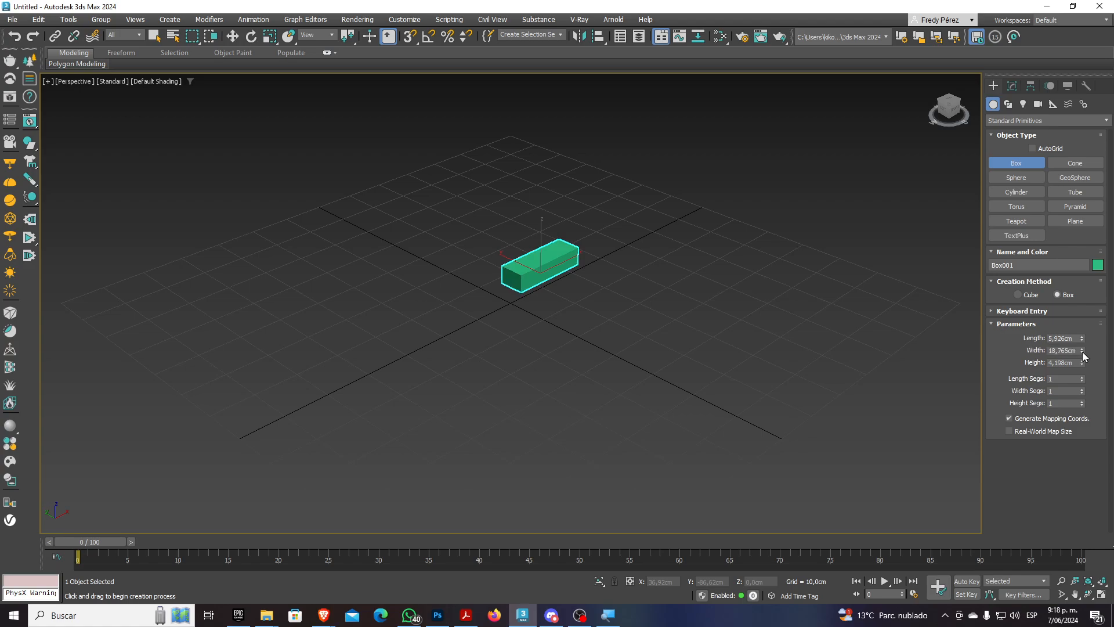
left_click(1068, 350)
type("20")
key("Return")
left_click_drag(1082, 339, 1082, 308)
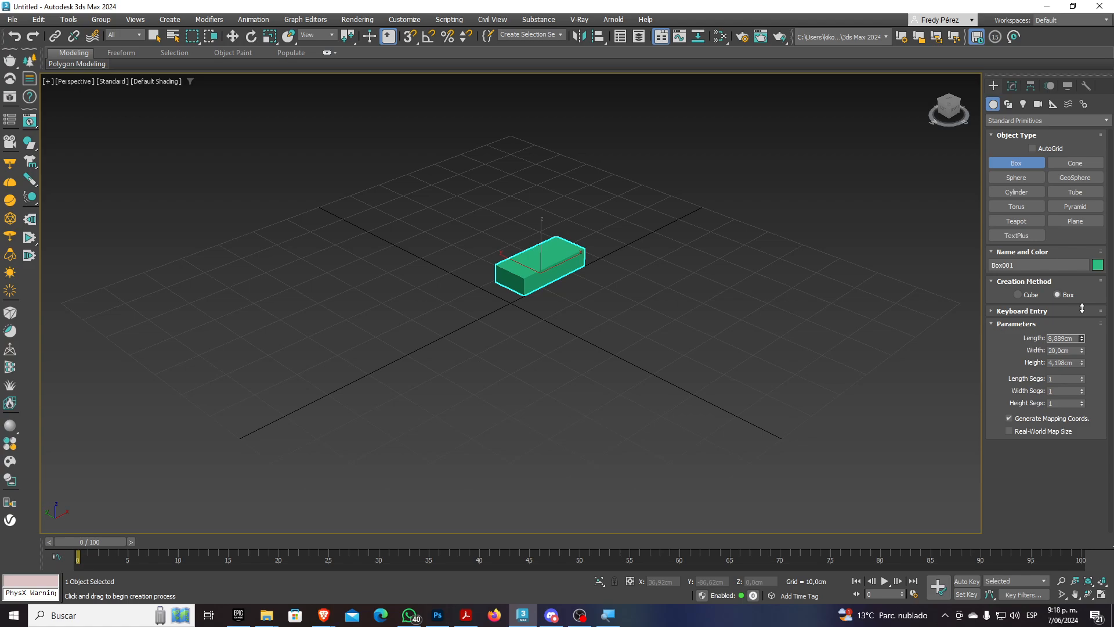
double_click(1063, 337)
type("10")
key("Return")
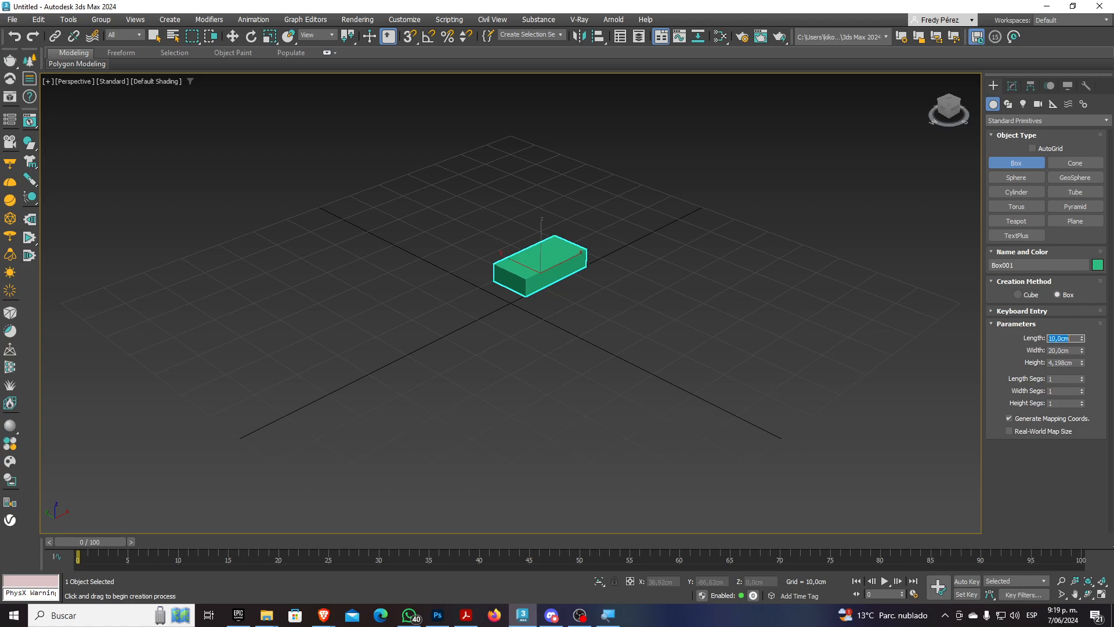
double_click(1063, 363)
type("6")
key("Return")
scroll(561, 241, "up", 3)
scroll(561, 240, "up", 2)
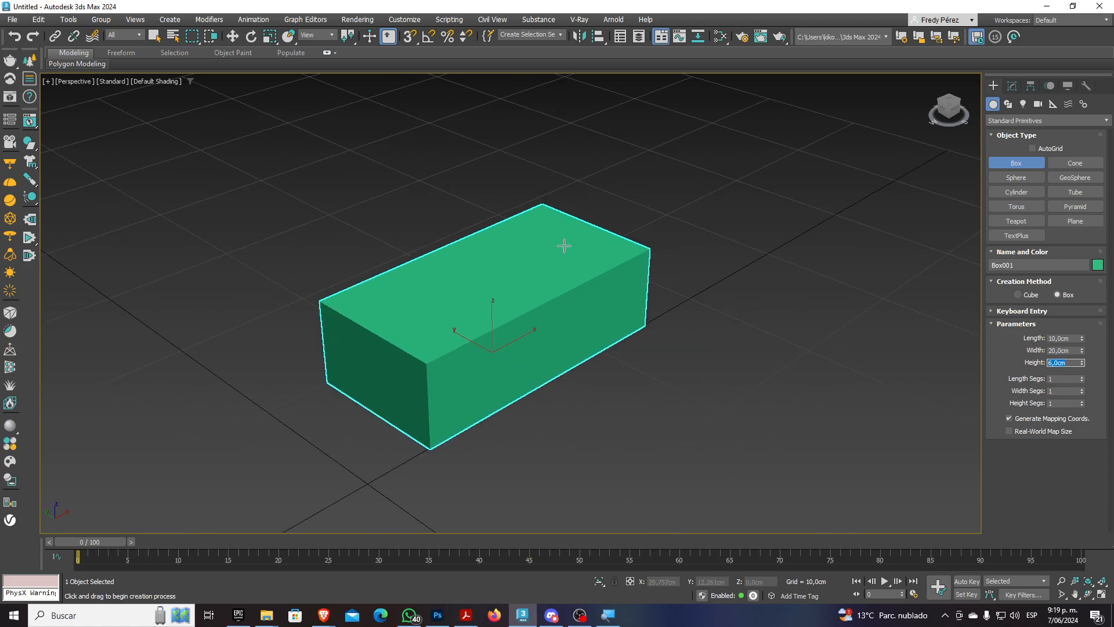
Convert the box to an Editable Poly and select all of its edges
left_click(1012, 85)
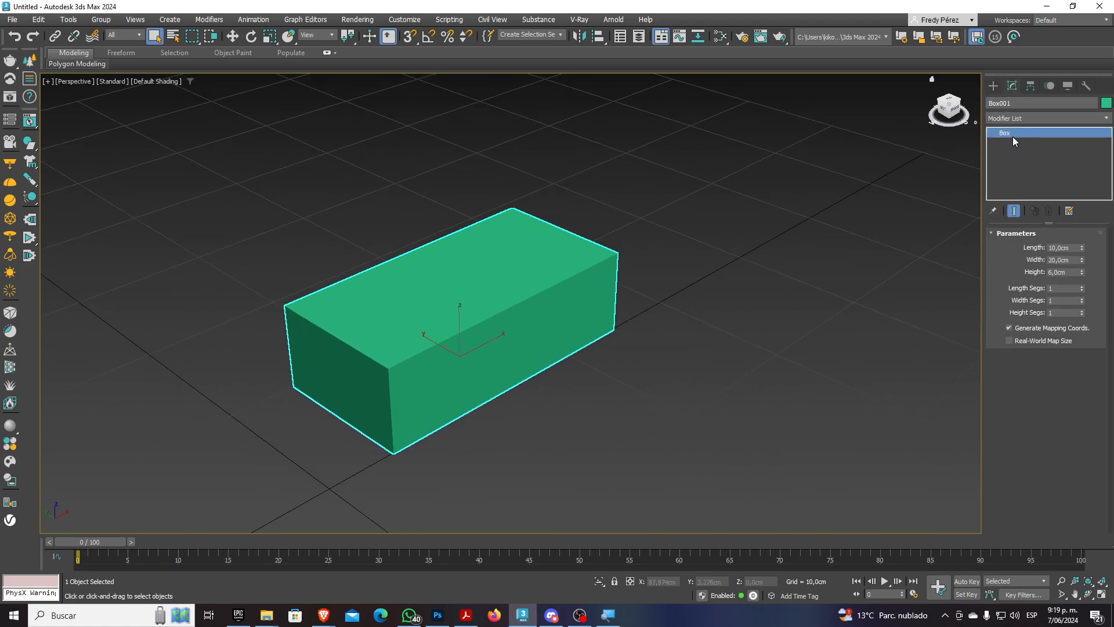
right_click(1012, 136)
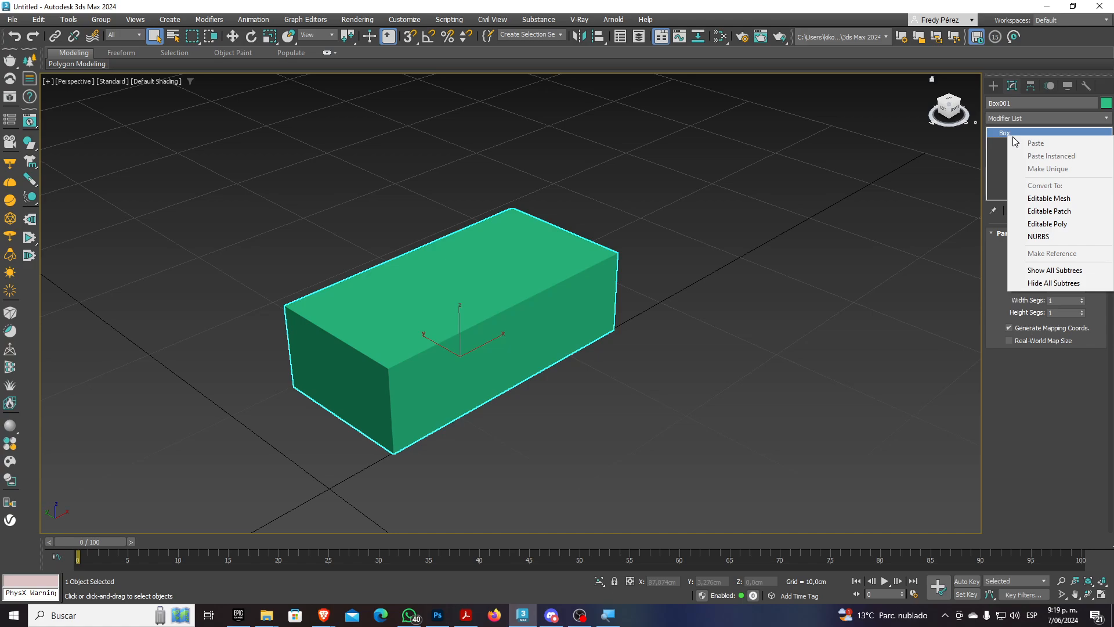
left_click(1047, 224)
left_click(1031, 247)
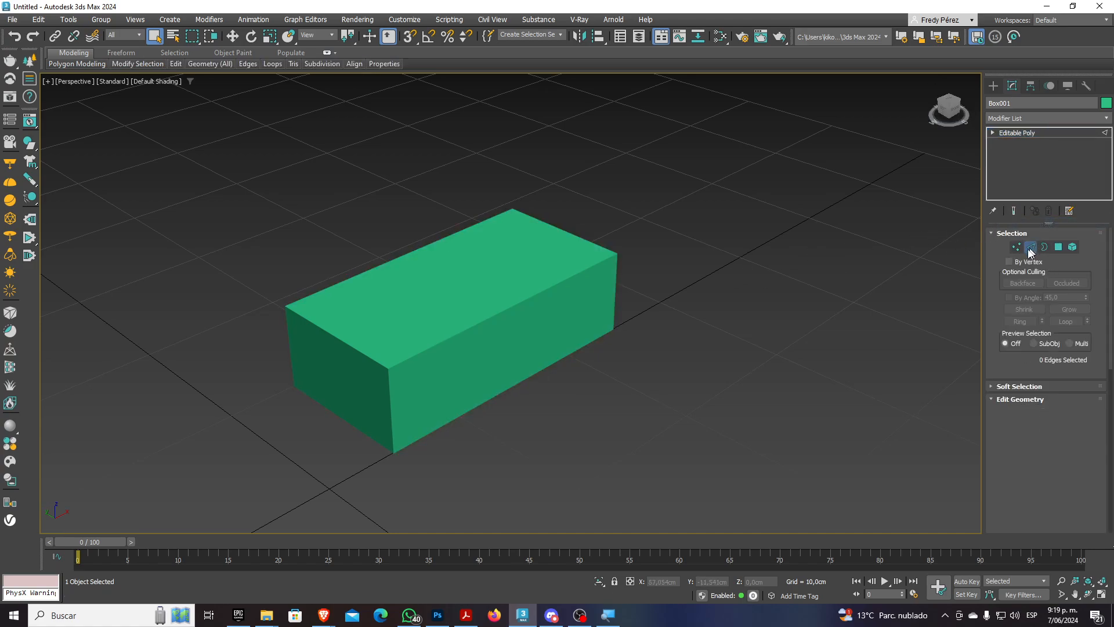
scroll(800, 221, "down", 3)
left_click_drag(434, 170, 759, 382)
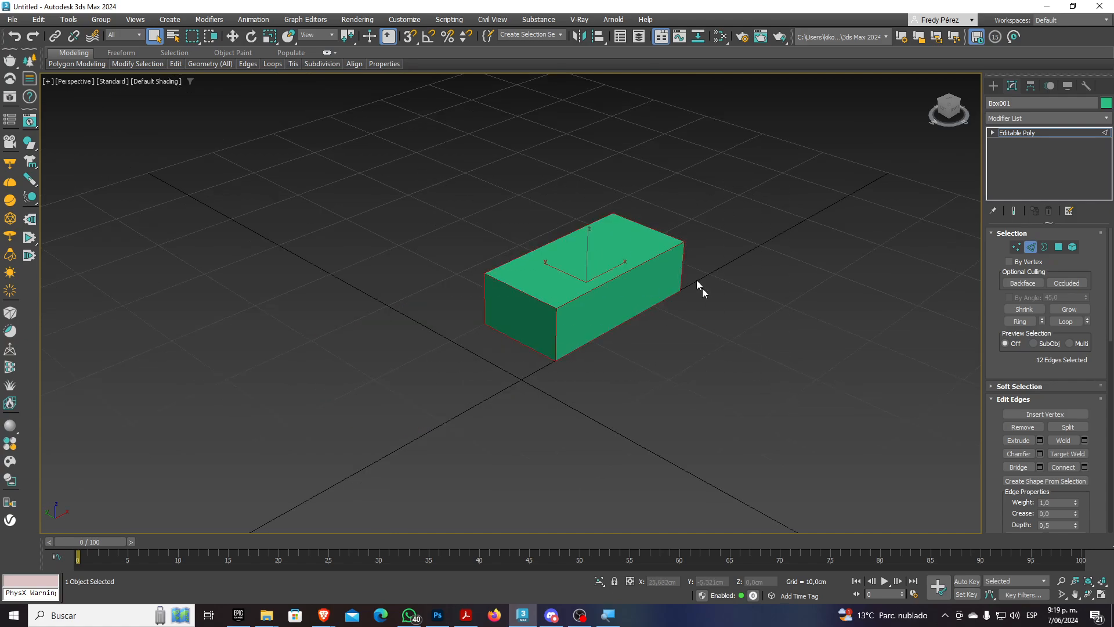
Chamfer the selected brick edges with the Quad chamfer type and an edge amount of 0,3 cm
scroll(688, 248, "up", 5)
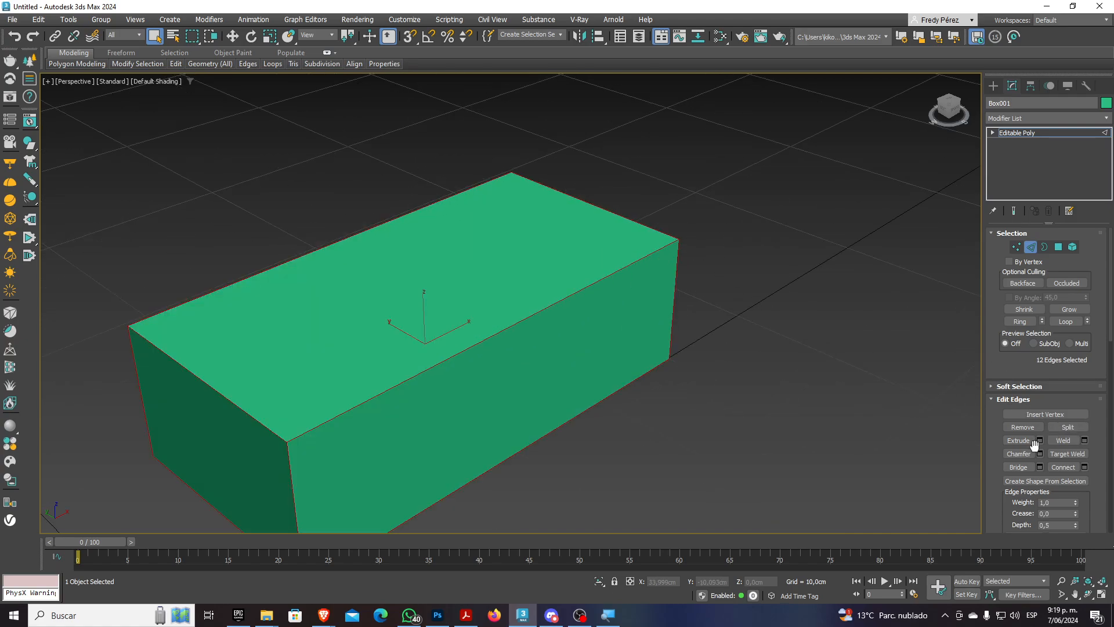
left_click(1040, 454)
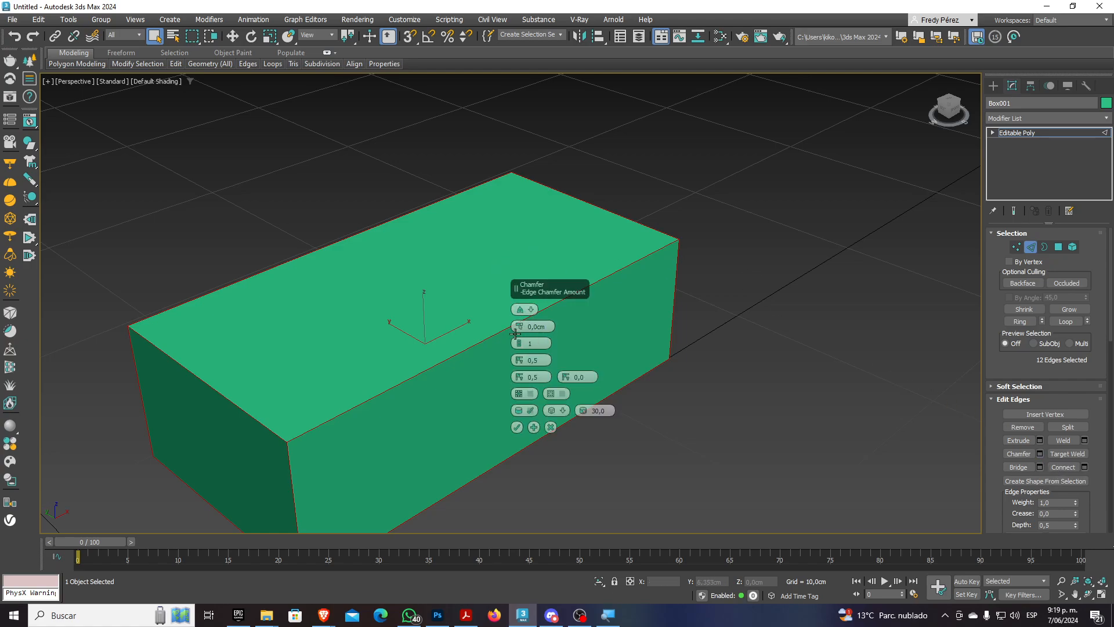
left_click(531, 310)
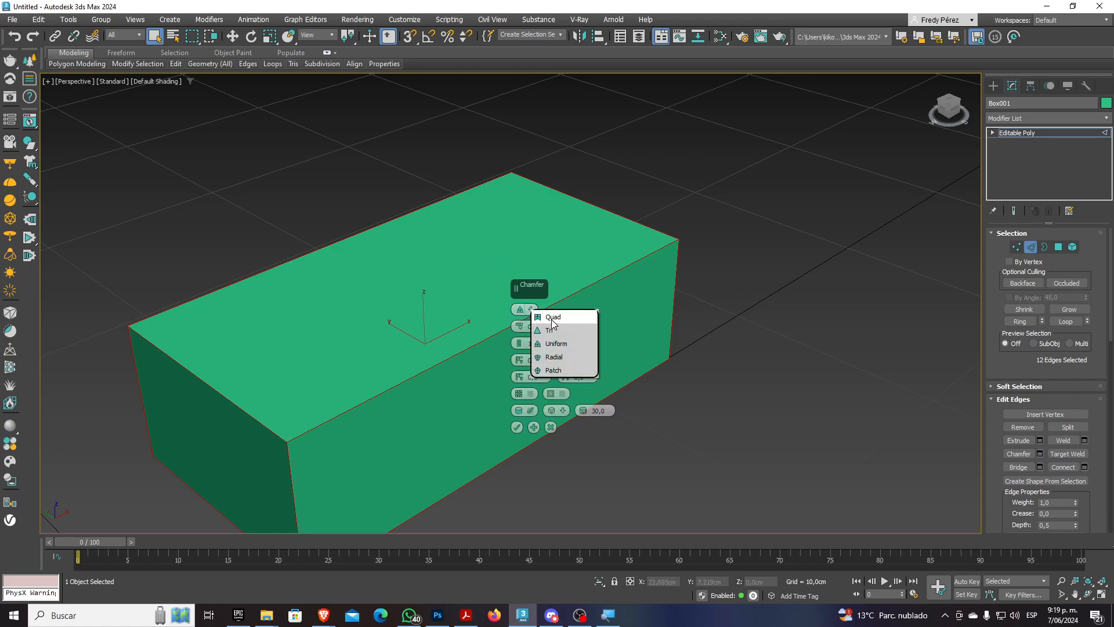
left_click(551, 318)
left_click_drag(520, 329, 557, 327)
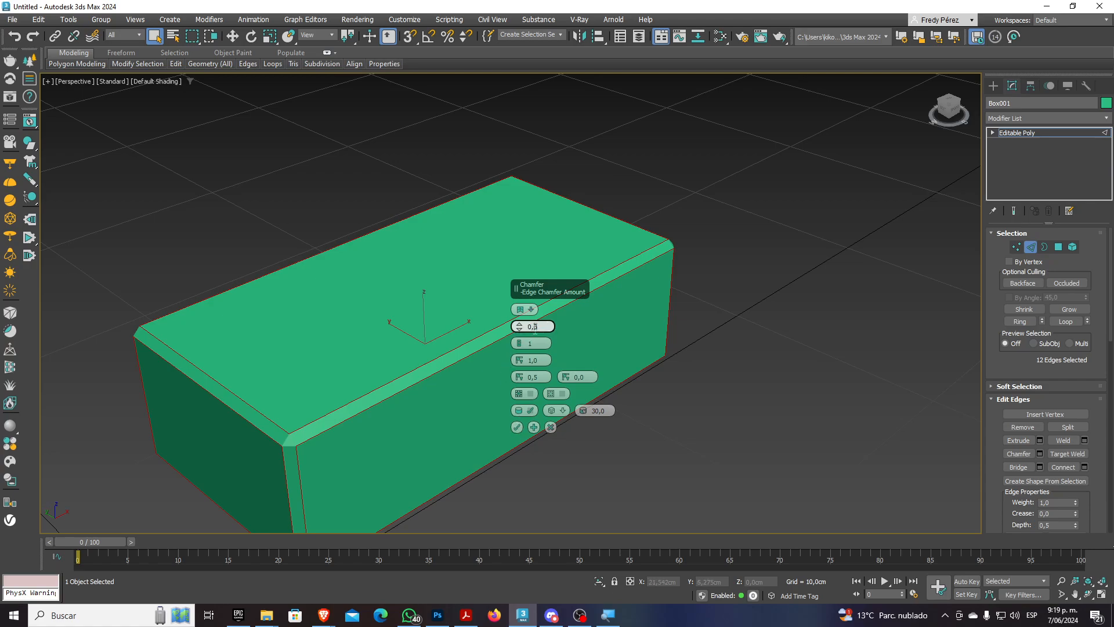
left_click(517, 428)
scroll(476, 374, "down", 2)
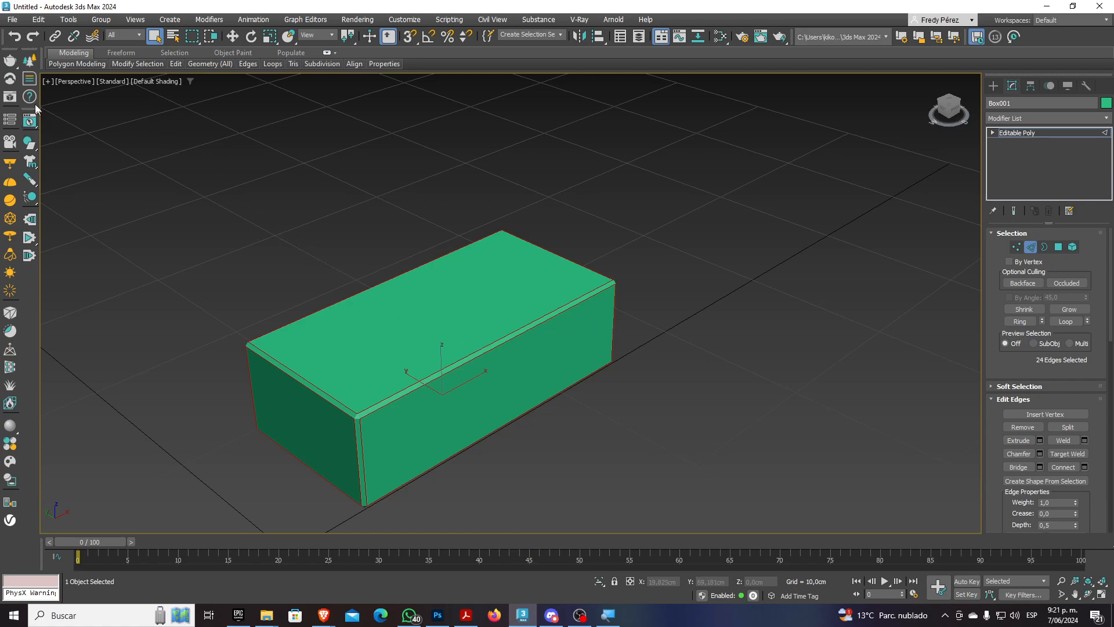
Array the brick as 10 instances in one dimension with an incremental X move of 20 cm
left_click(232, 36)
scroll(365, 238, "down", 2)
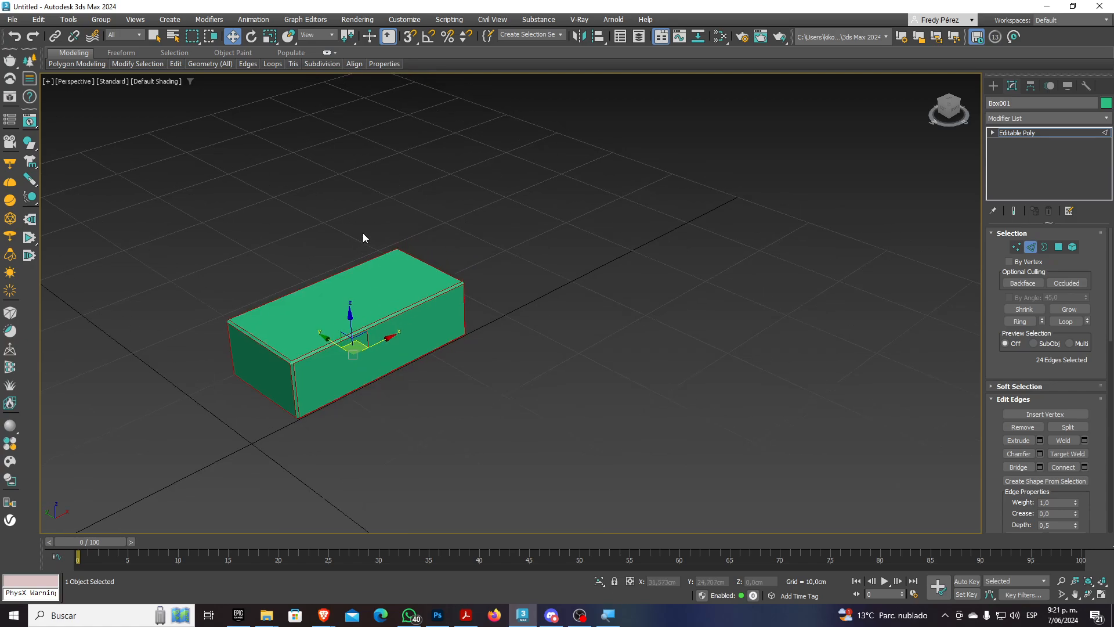
scroll(364, 238, "up", 2)
scroll(368, 263, "down", 2)
middle_click_drag(341, 251, 236, 251)
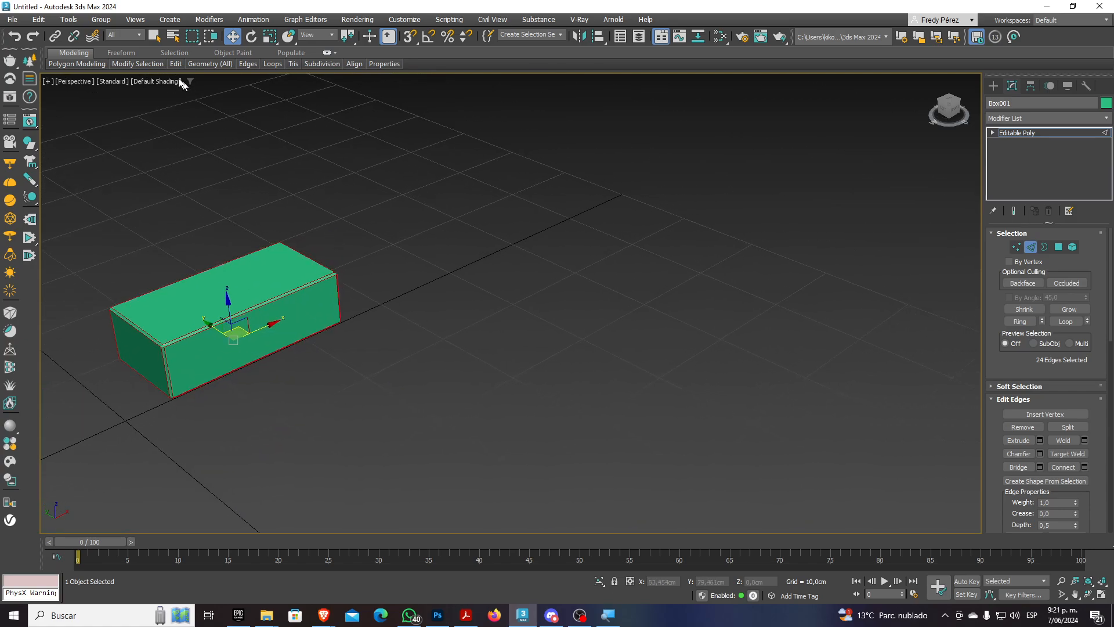
left_click(69, 20)
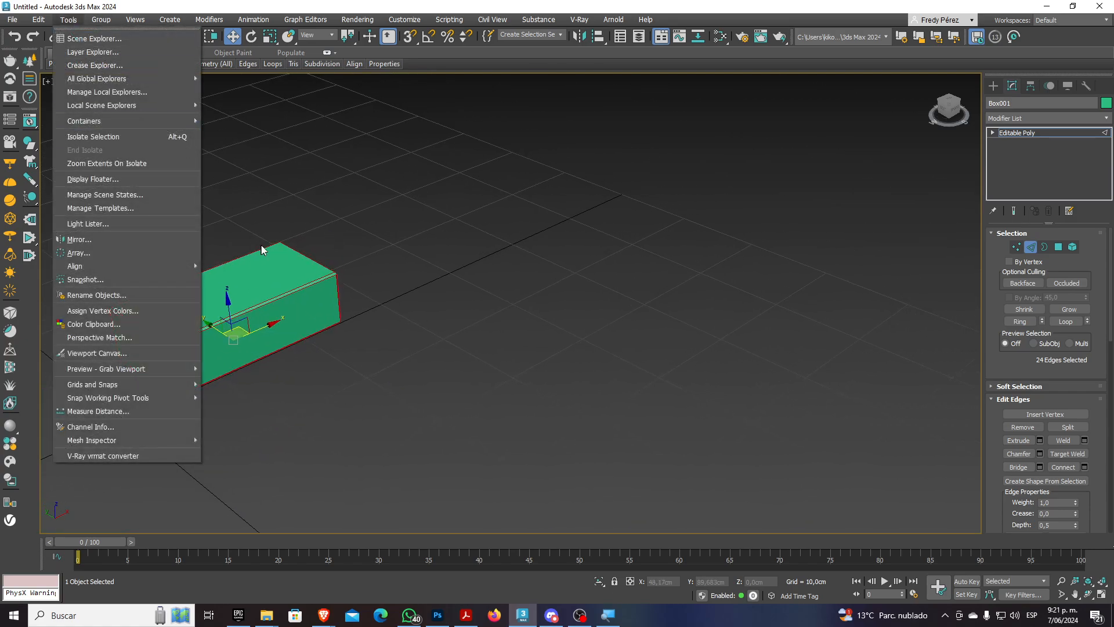
left_click(125, 253)
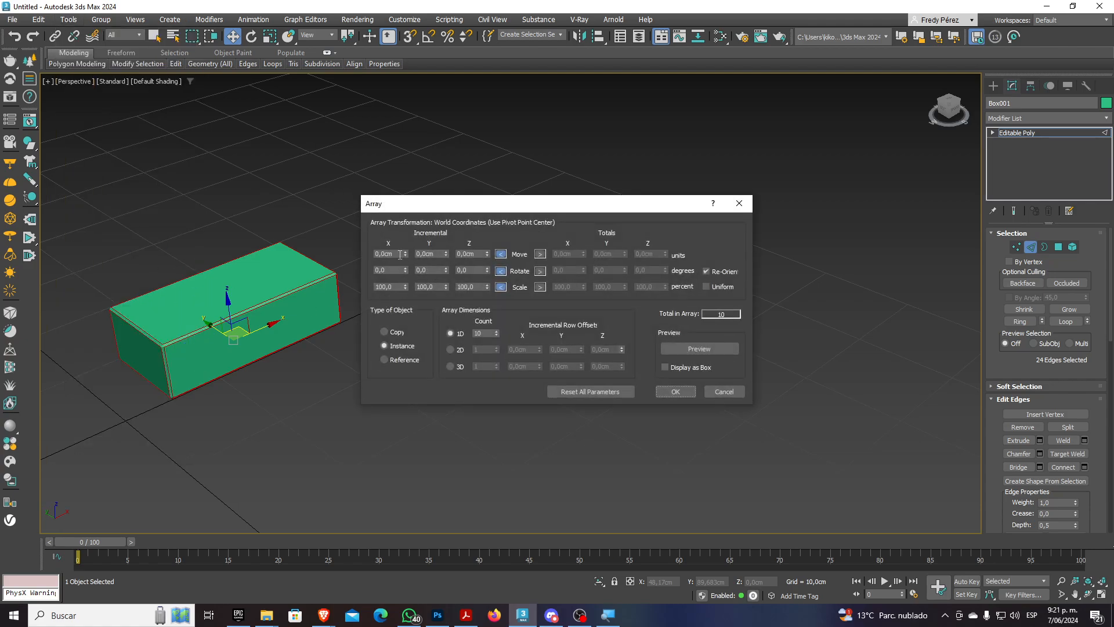
double_click(400, 254)
type("20")
double_click(486, 333)
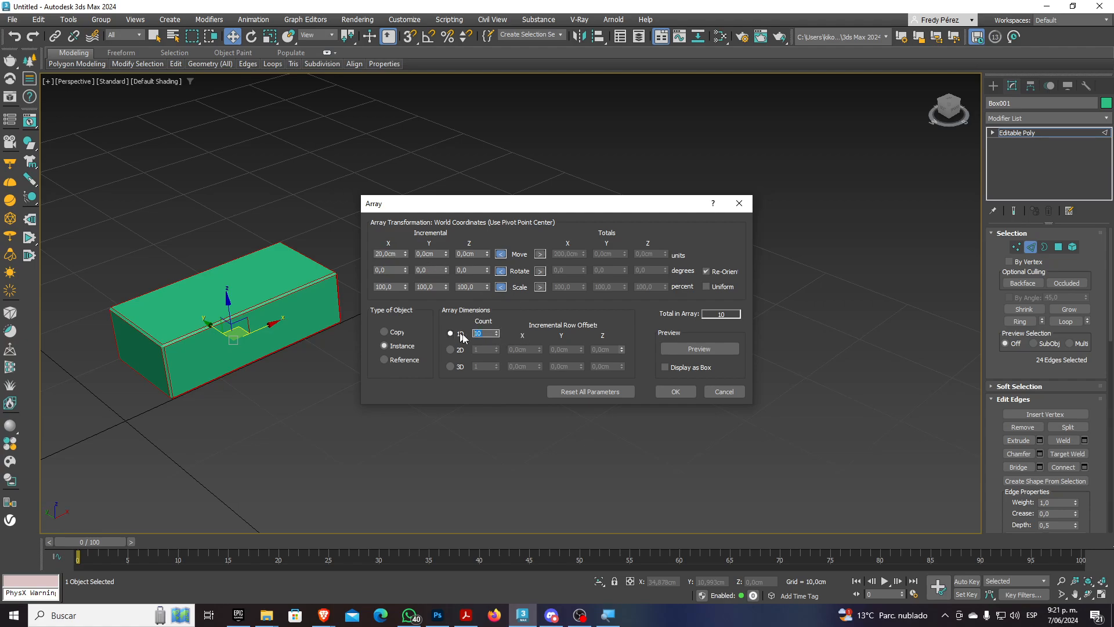
left_click(675, 392)
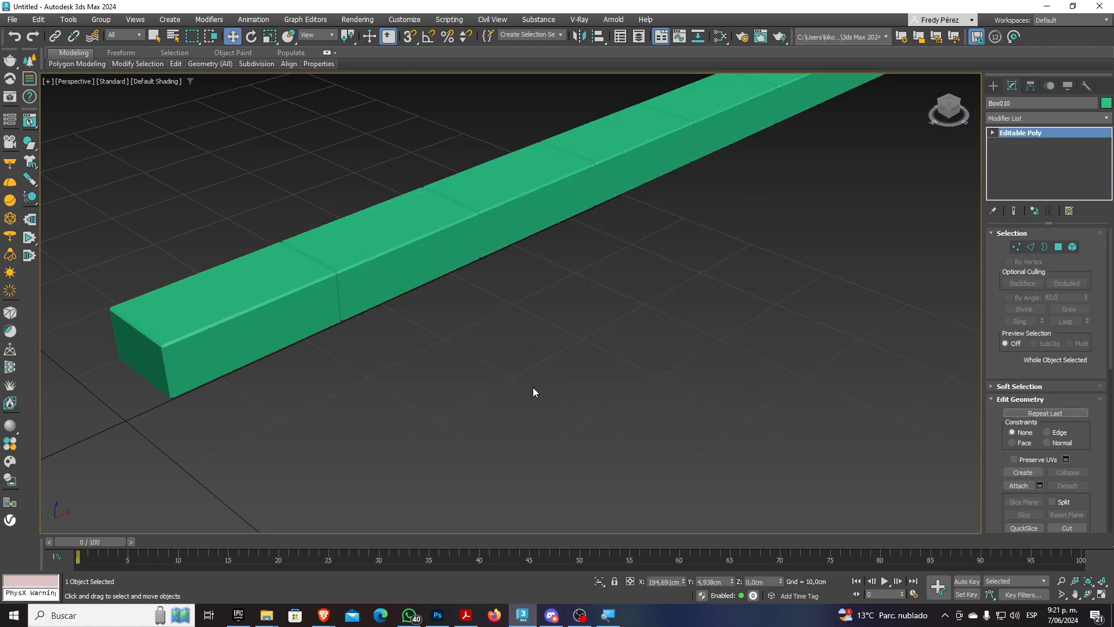
Turn on Edged Faces shading in the perspective view to tell the bricks in the row apart
scroll(540, 371, "down", 4)
scroll(549, 355, "up", 3)
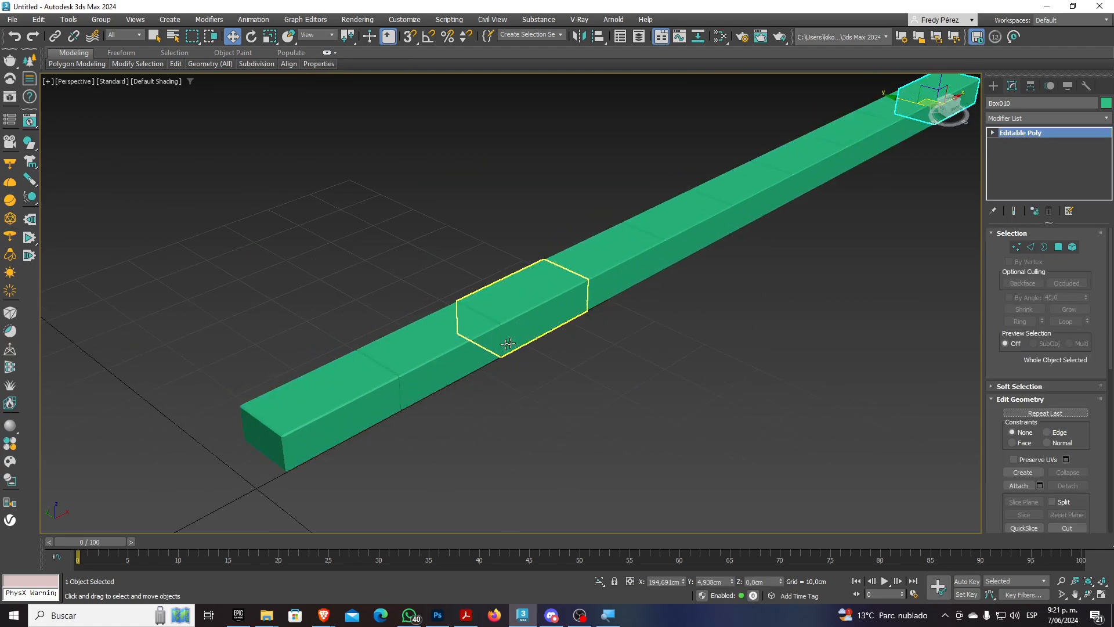
left_click(156, 81)
left_click(179, 219)
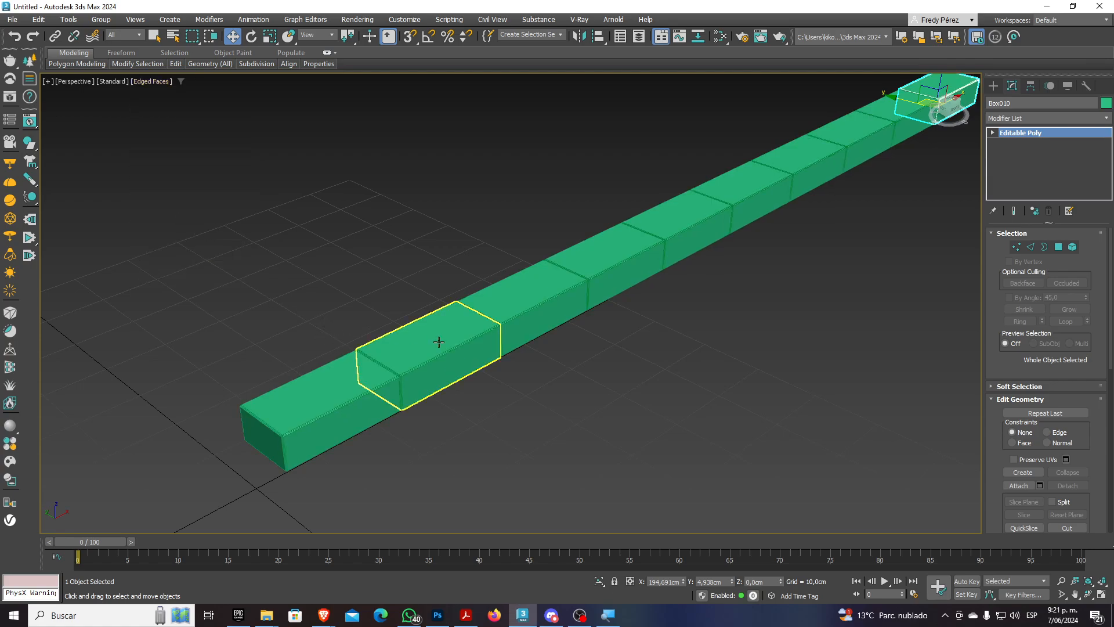
Select all ten bricks in the row and set their object color to dark red
scroll(646, 318, "down", 5)
left_click_drag(814, 150, 619, 384)
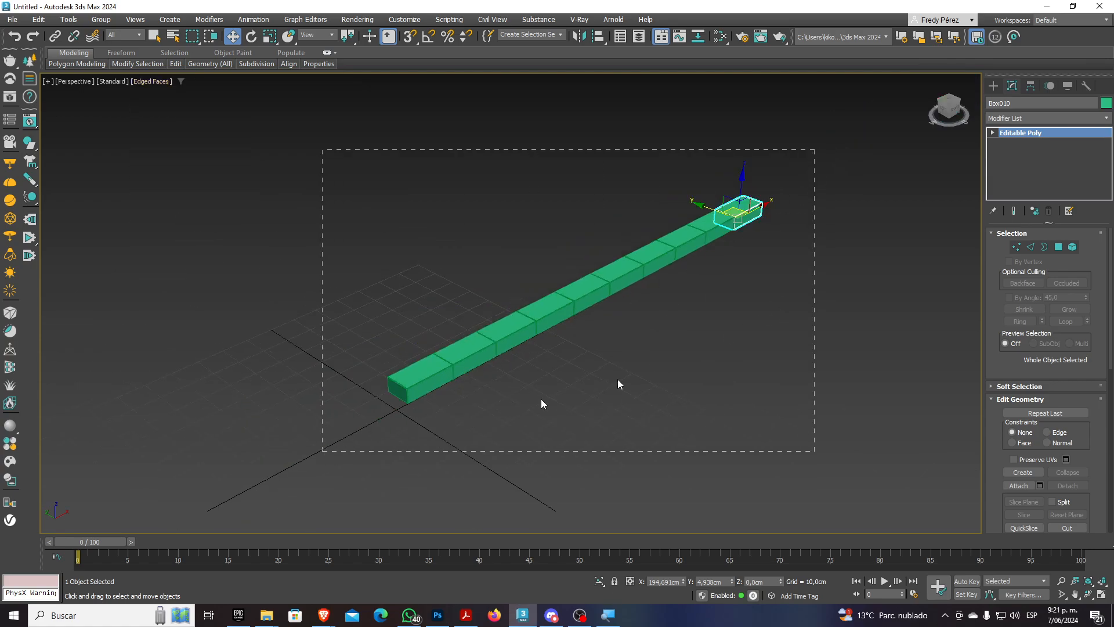
left_click_drag(543, 404, 323, 451)
left_click(1106, 103)
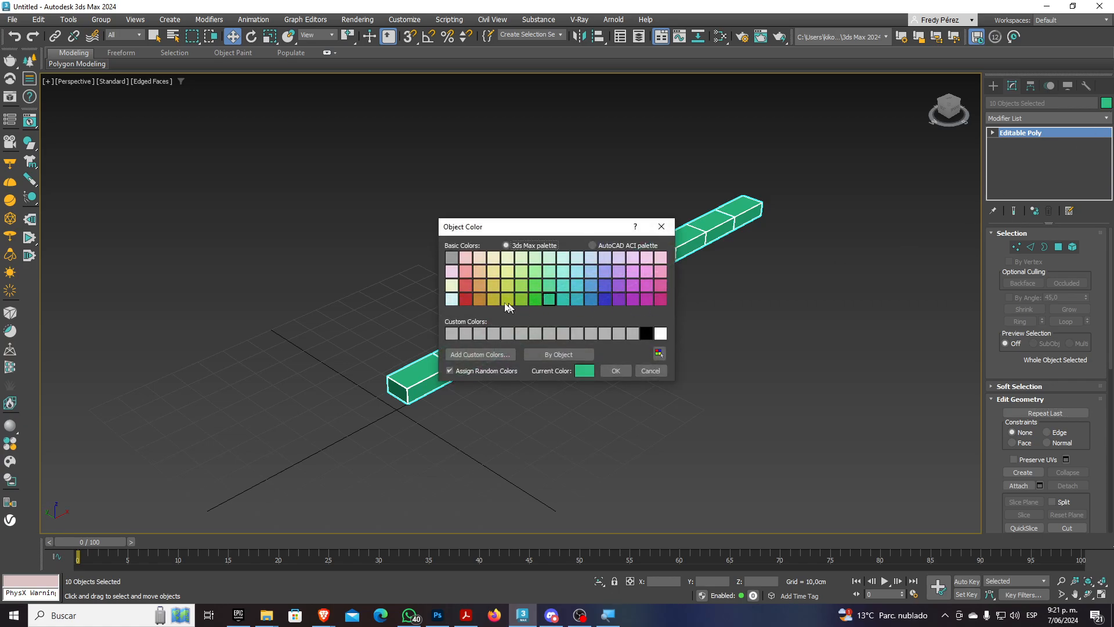
left_click(466, 299)
left_click(616, 370)
left_click(545, 360)
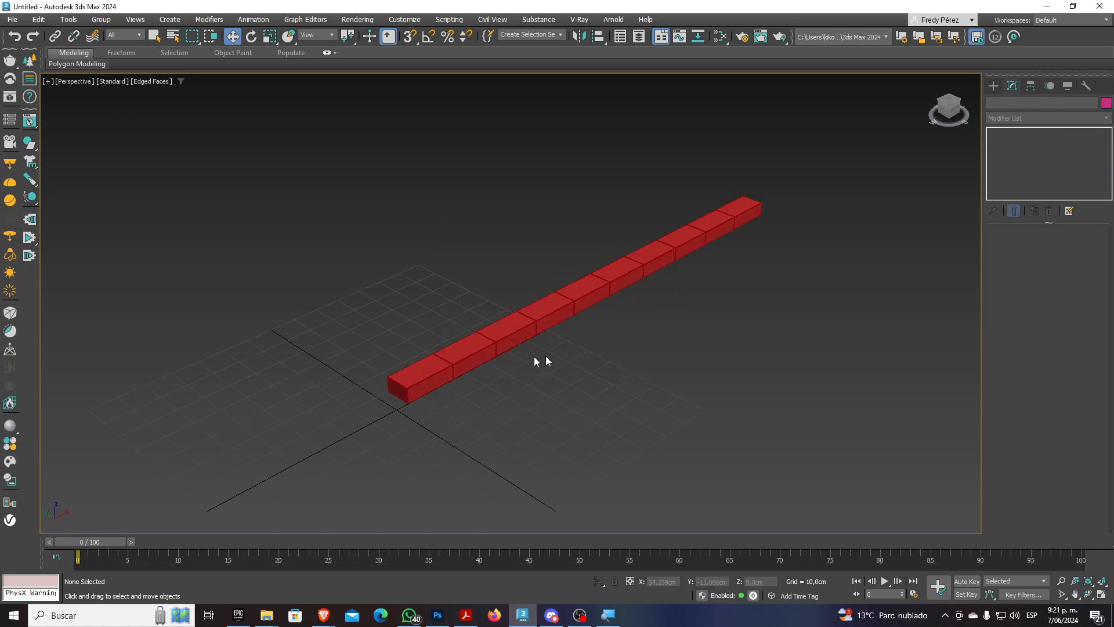
Switch to the front view, frame the whole brick row and hide the grid
scroll(546, 361, "up", 10)
scroll(377, 348, "down", 2)
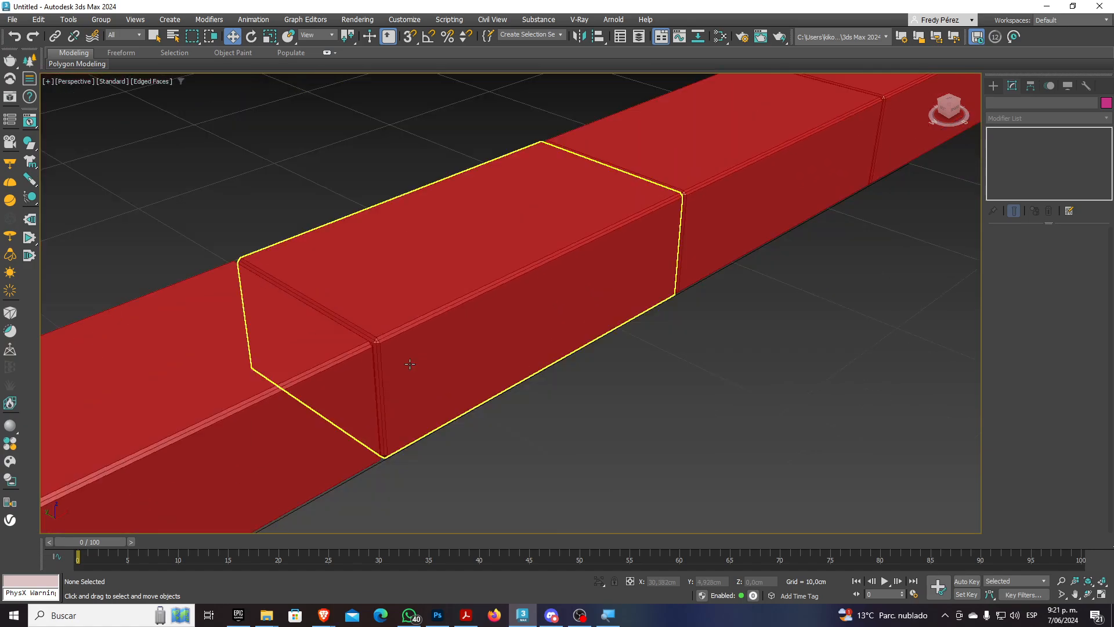
scroll(409, 364, "down", 8)
key("f")
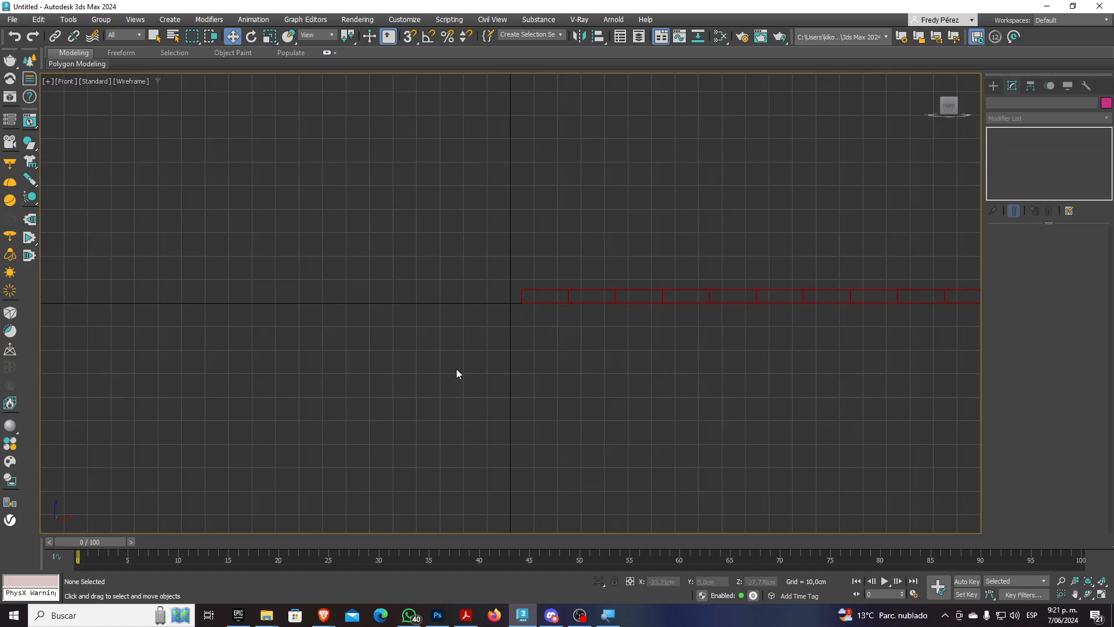
scroll(458, 368, "down", 3)
middle_click_drag(460, 368, 393, 367)
key("g")
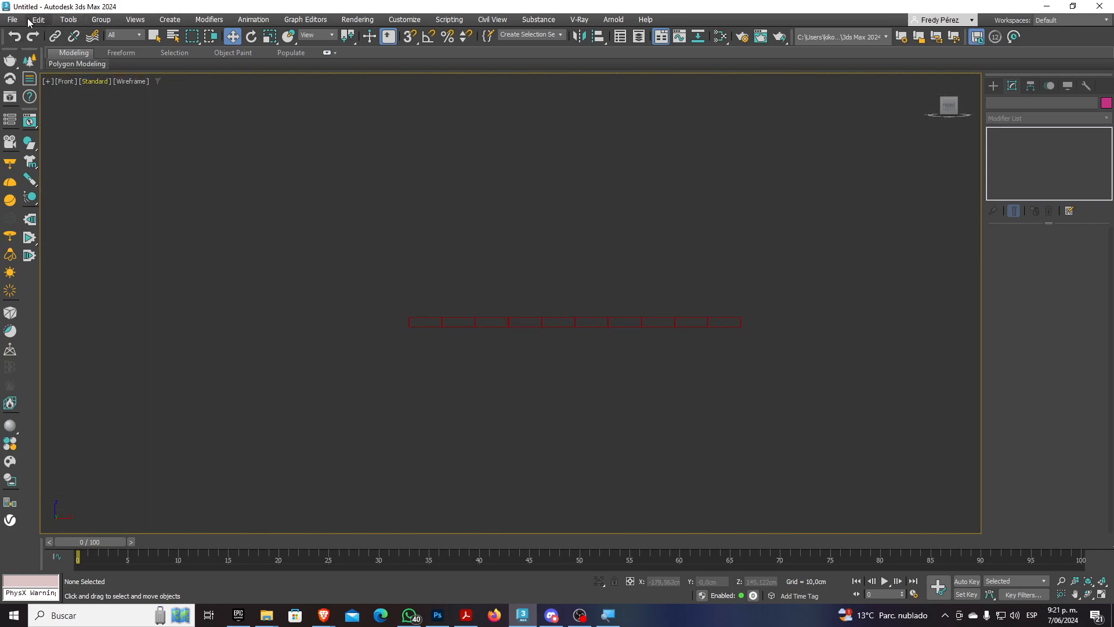
Array the whole brick row upward as 16 instances, with incremental moves of 0 cm in X and 6 cm in Y
left_click(68, 20)
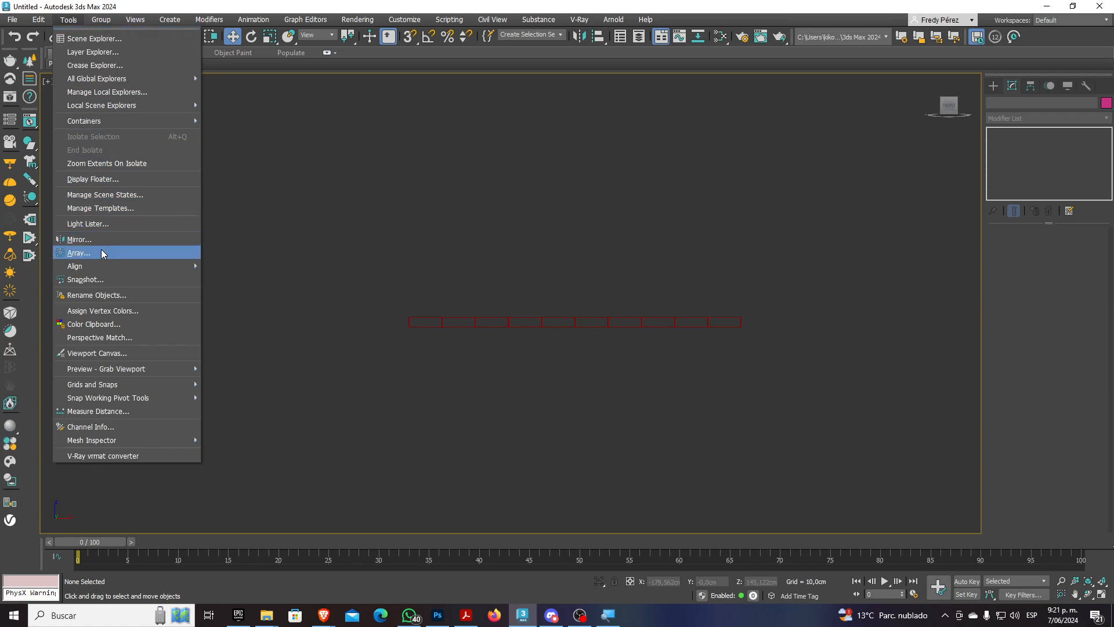
left_click(371, 284)
left_click_drag(331, 281, 940, 348)
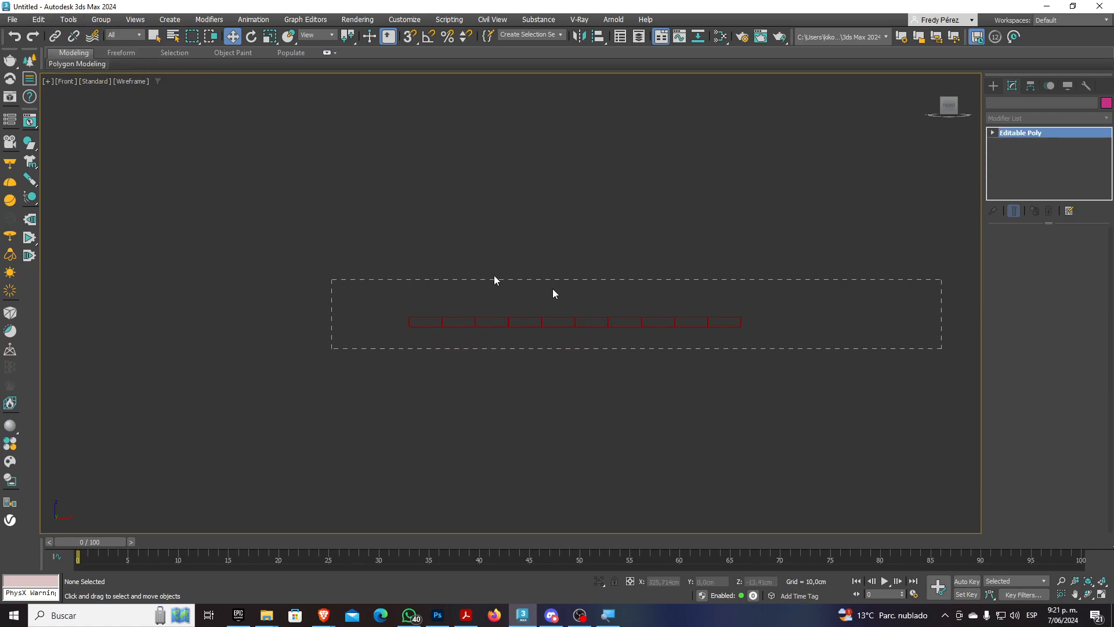
left_click(72, 21)
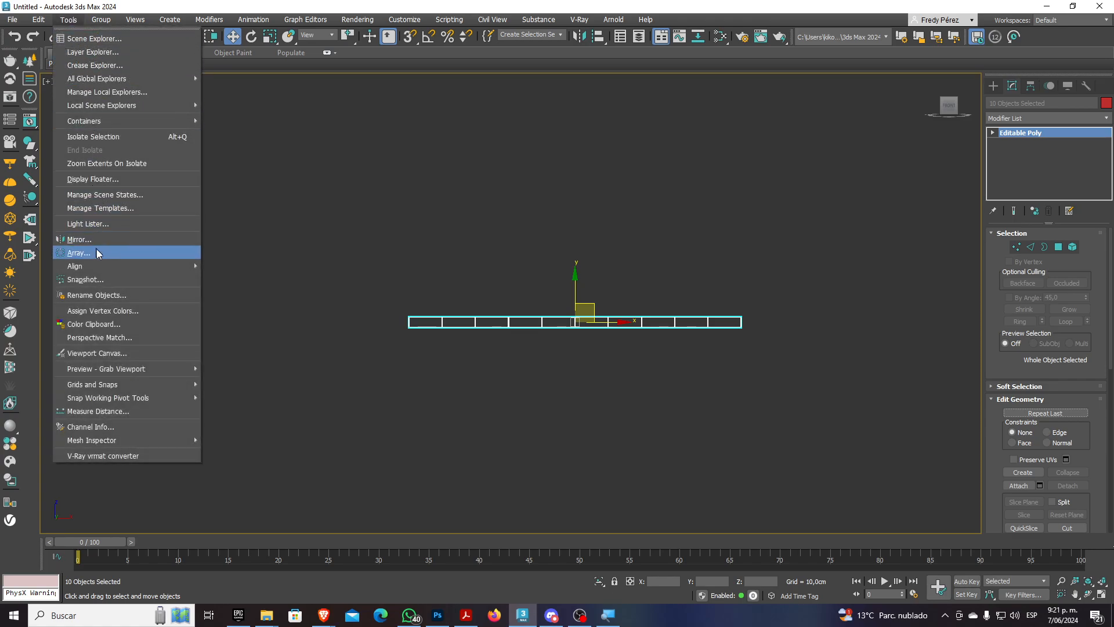
left_click(81, 253)
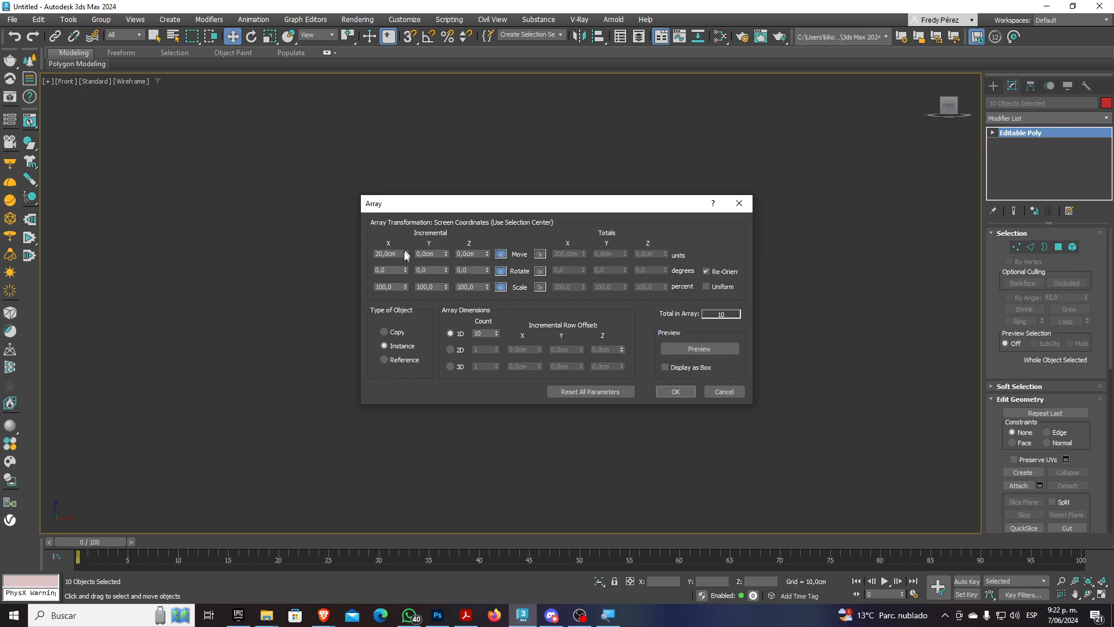
double_click(388, 254)
type("0")
left_click(436, 254)
left_click_drag(457, 211, 639, 199)
type("6")
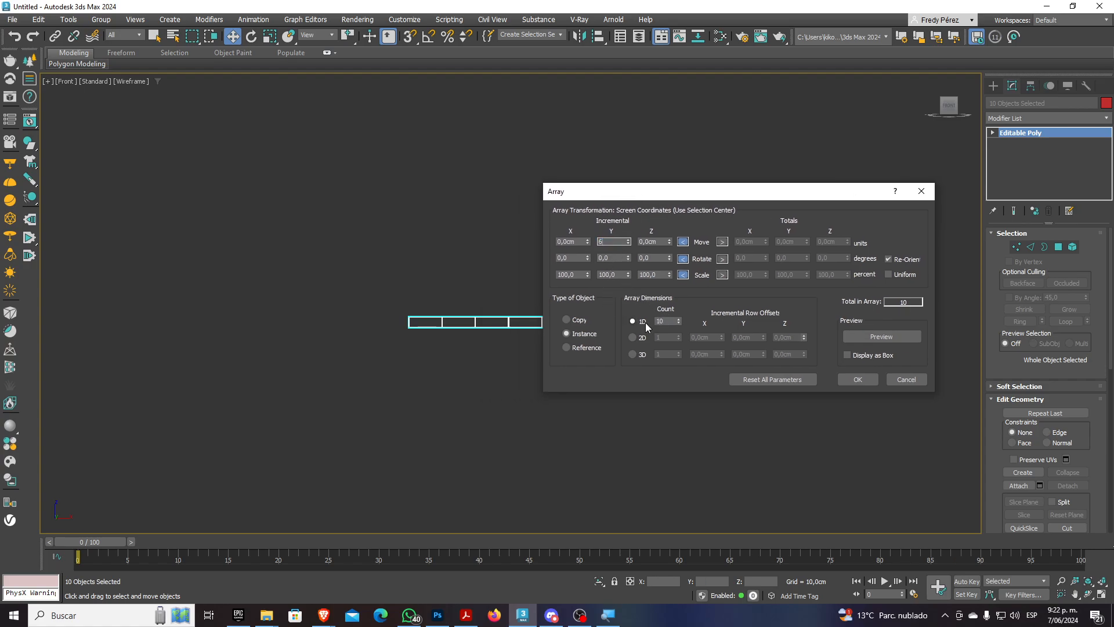
left_click_drag(673, 321, 636, 322)
type("16")
left_click(851, 377)
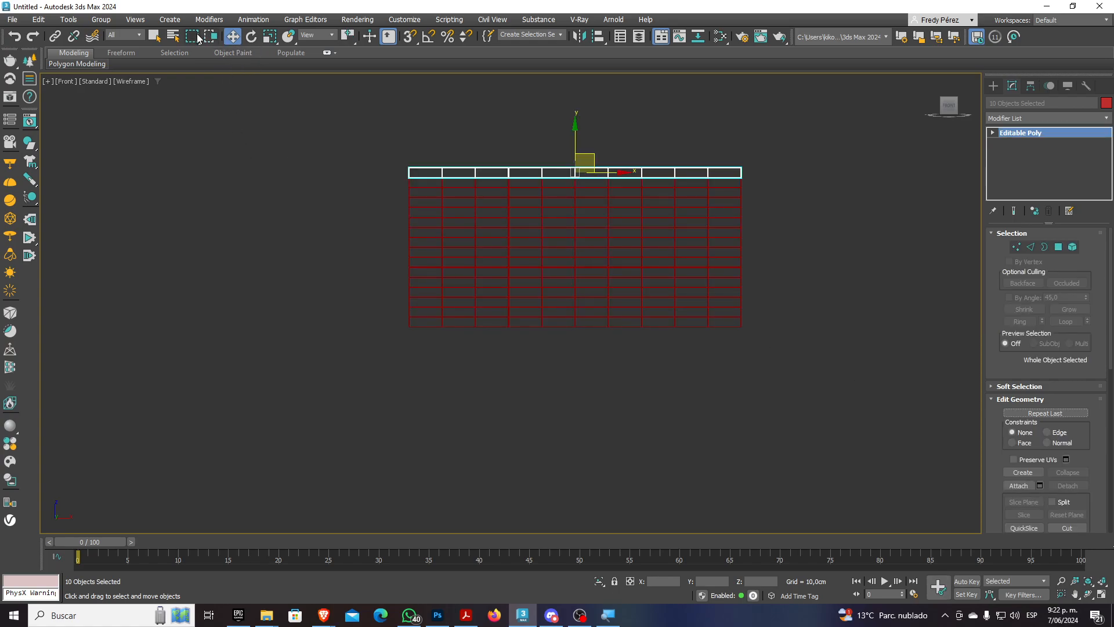
Select every second brick row, starting with the second from the bottom, and shift them about 10 cm along X to stagger the joints
left_click(212, 40)
scroll(740, 207, "up", 3)
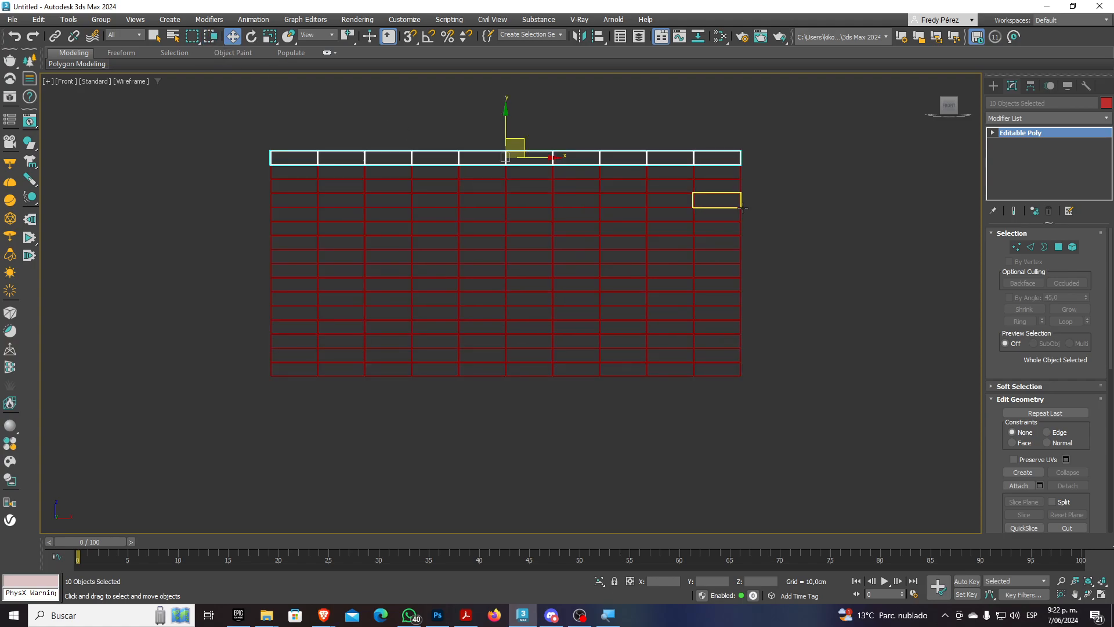
left_click_drag(756, 365, 233, 347)
left_click_drag(763, 328, 233, 334)
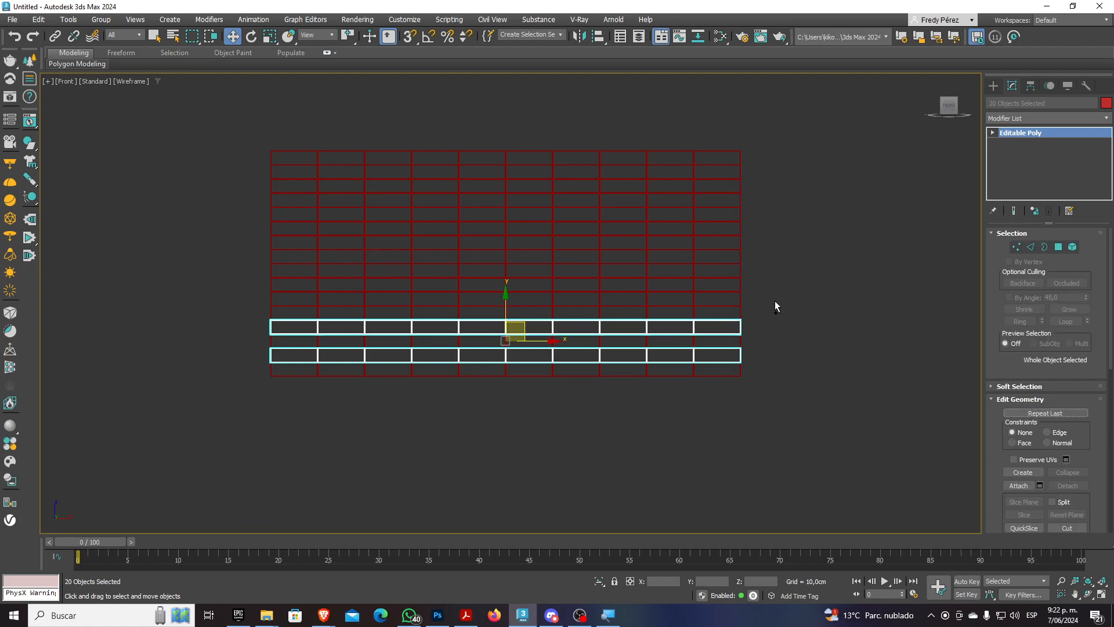
left_click_drag(763, 296, 241, 304, "ctrl")
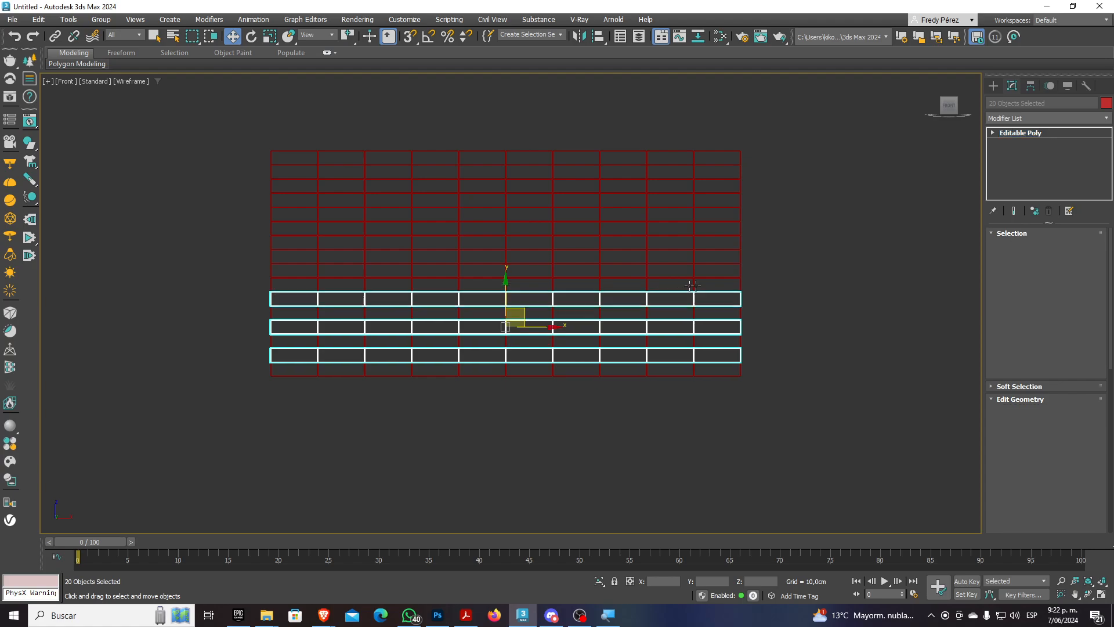
left_click_drag(772, 271, 249, 278, "ctrl")
left_click_drag(769, 245, 238, 248, "ctrl")
left_click_drag(766, 211, 274, 226, "ctrl")
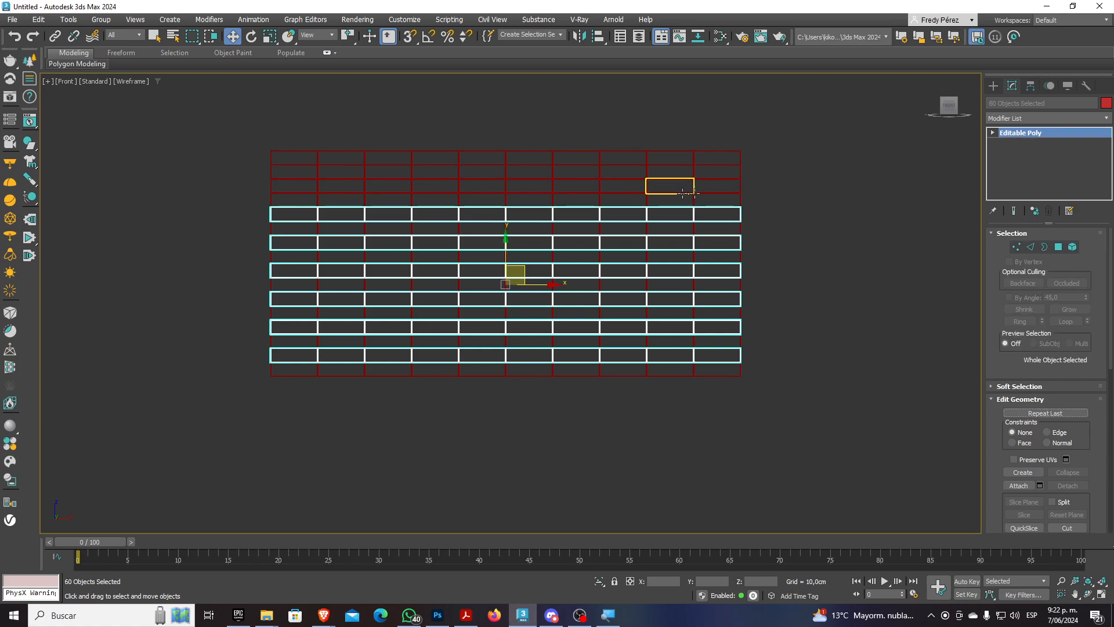
left_click_drag(761, 186, 293, 194, "ctrl")
left_click_drag(780, 136, 233, 165, "ctrl")
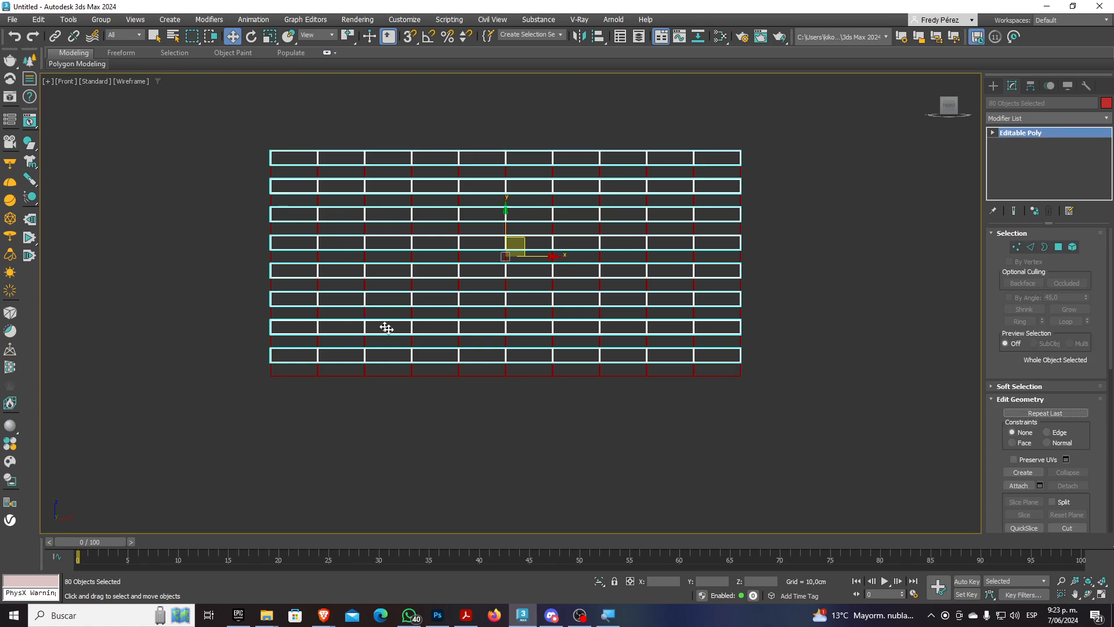
left_click_drag(532, 260, 559, 265)
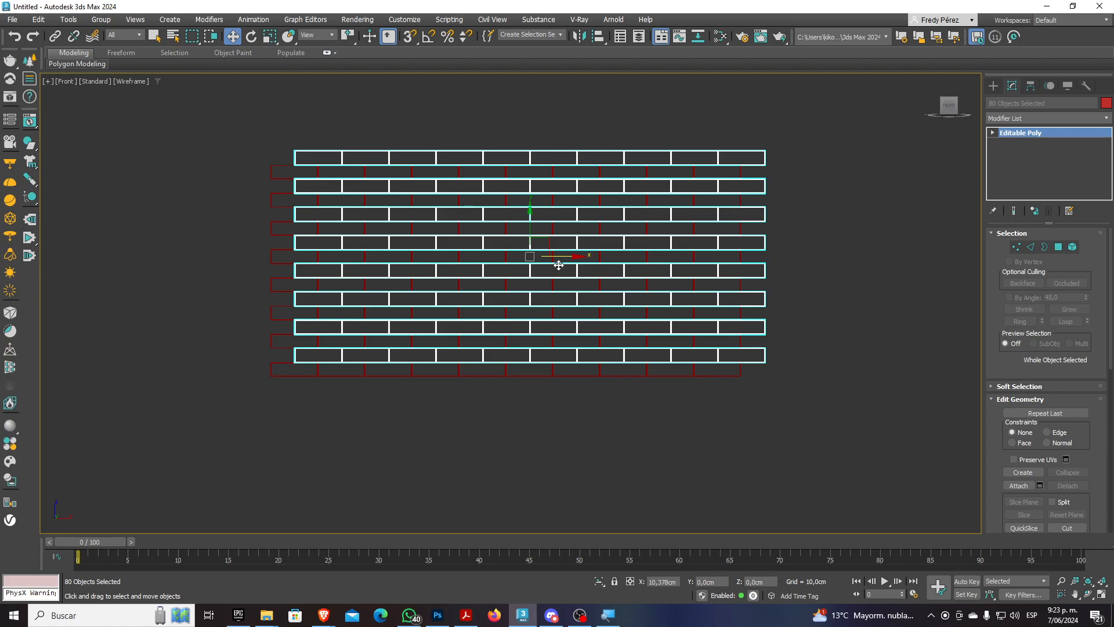
left_click(694, 405)
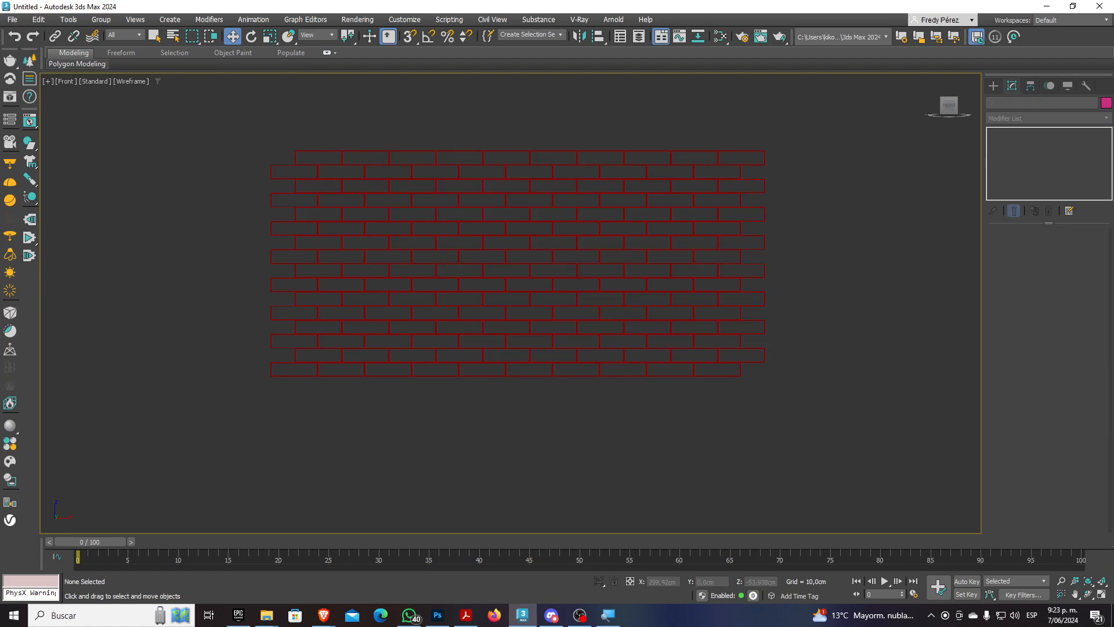
In the maximized perspective view, set the wall's bottom end brick as a MassFX dynamic rigid body and open MassFX Tools beside the wall
left_click(1102, 595)
scroll(736, 472, "up", 2)
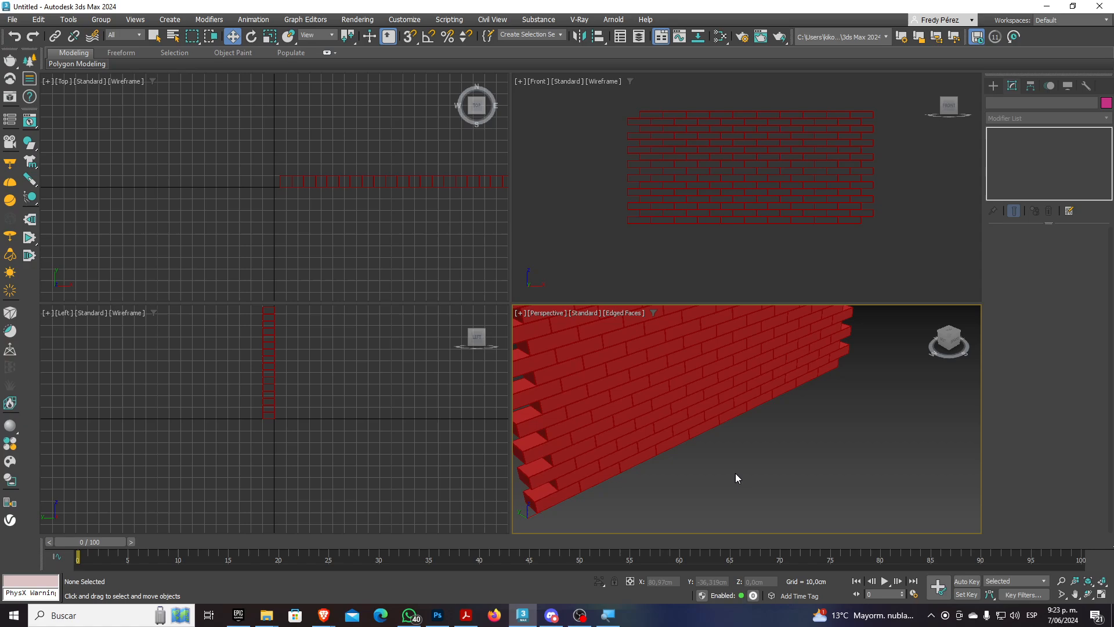
scroll(743, 470, "down", 5)
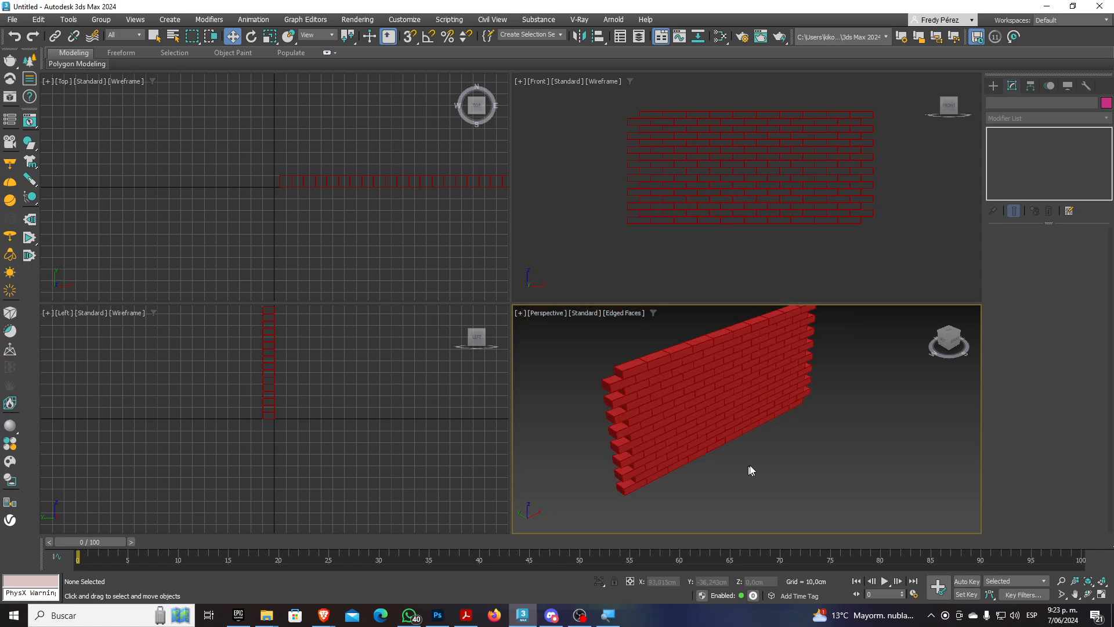
left_click(1102, 594)
middle_click_drag(704, 387, 741, 413)
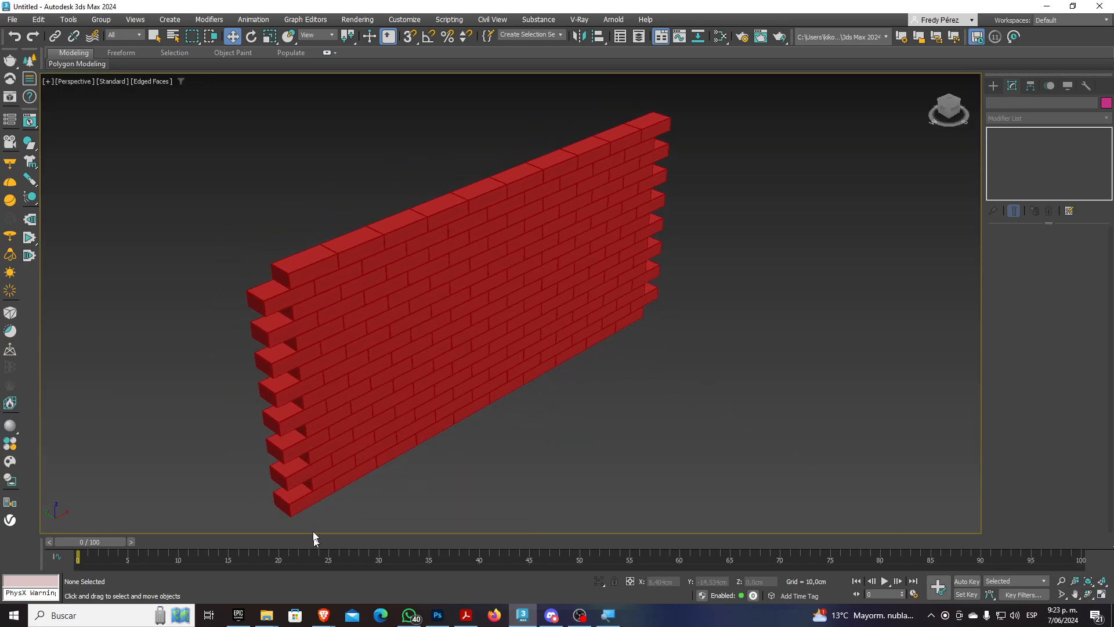
left_click(303, 496)
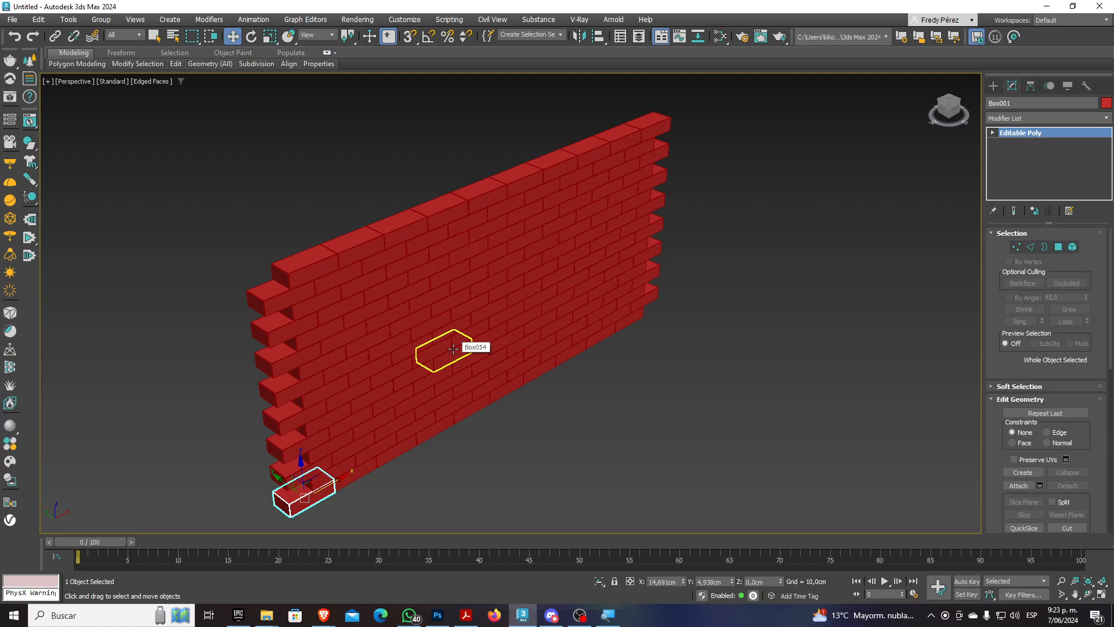
left_click(30, 150)
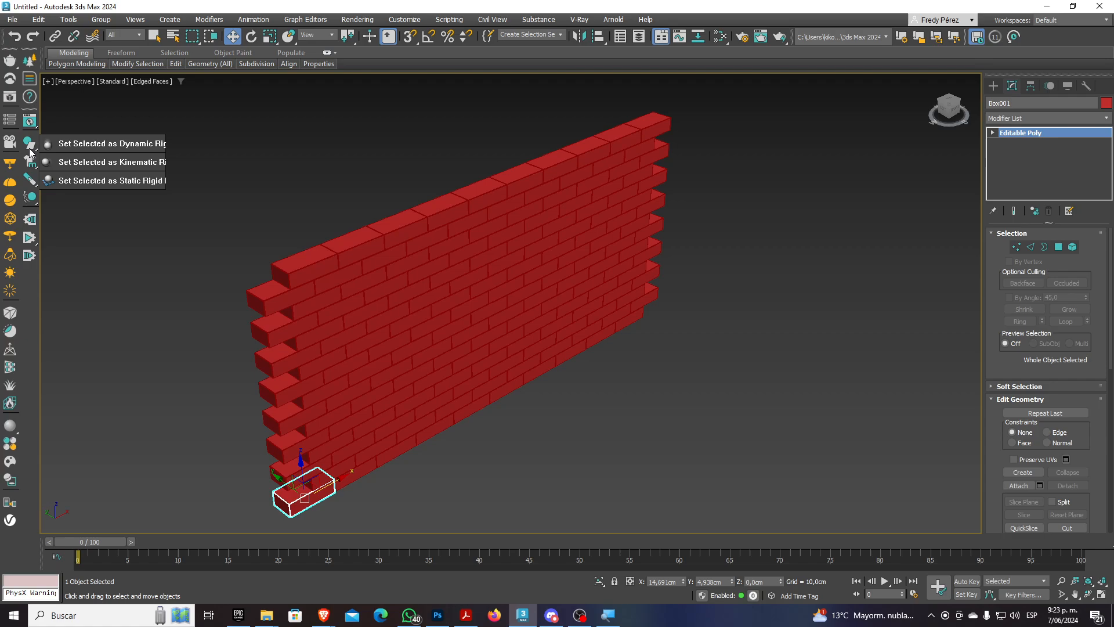
left_click(99, 149)
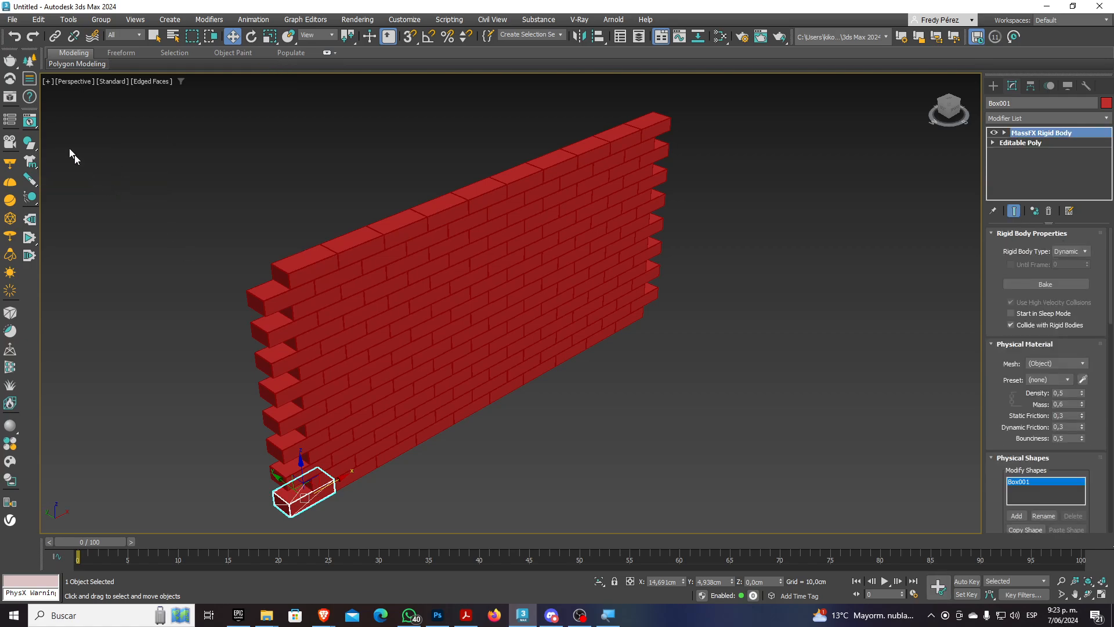
left_click(32, 121)
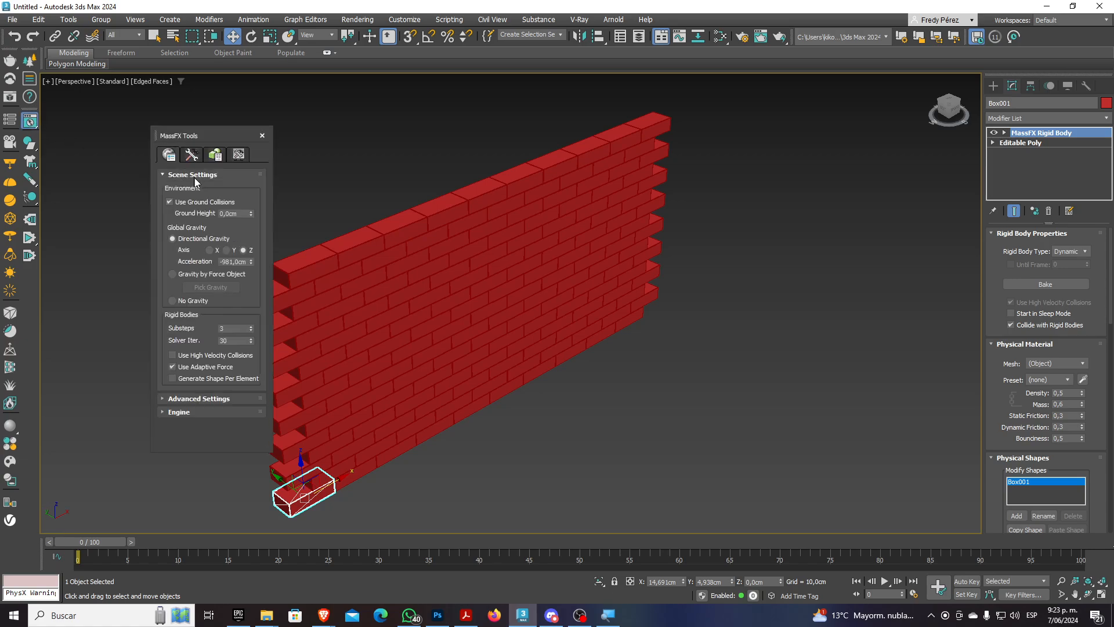
left_click_drag(217, 135, 814, 165)
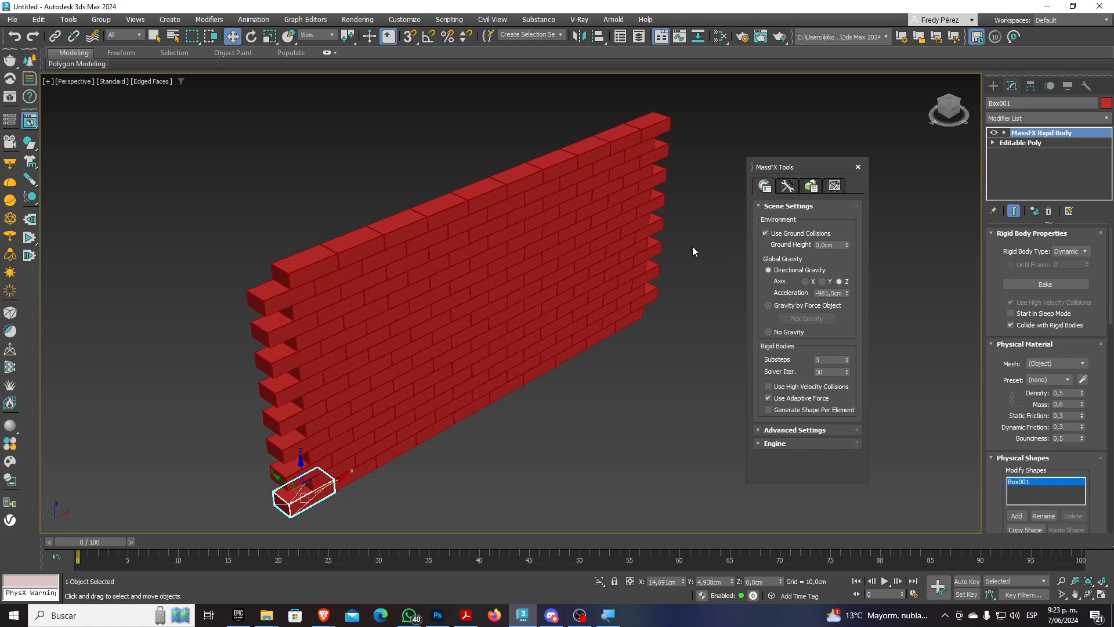
Apply the Concrete physical material preset to the end brick's MassFX rigid body
left_click(1055, 381)
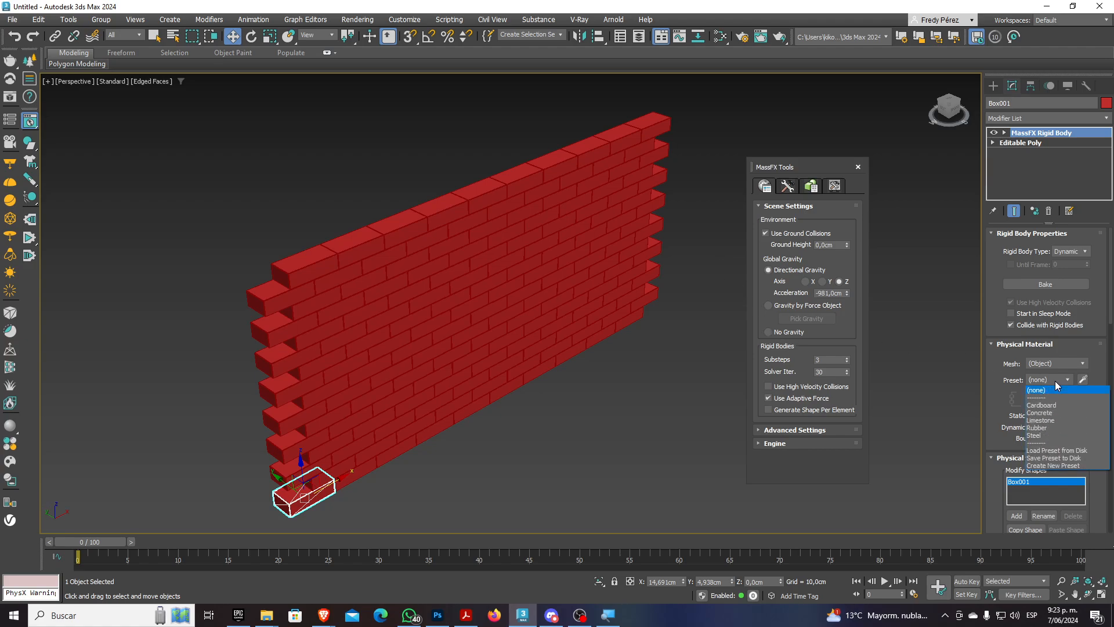
left_click(1044, 412)
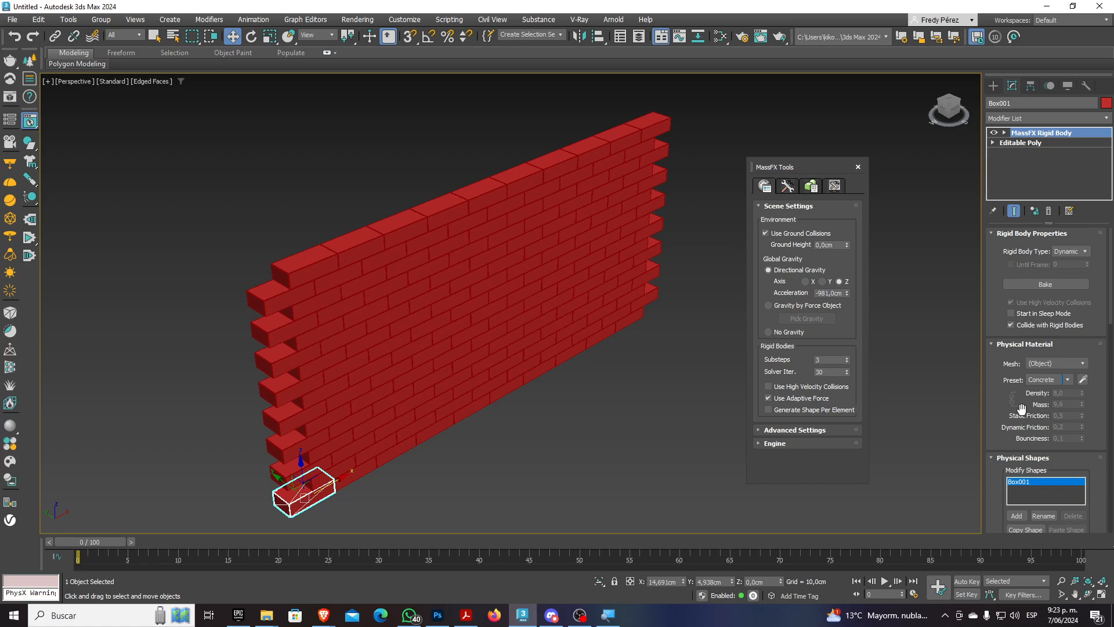
left_click_drag(1009, 394, 1005, 290)
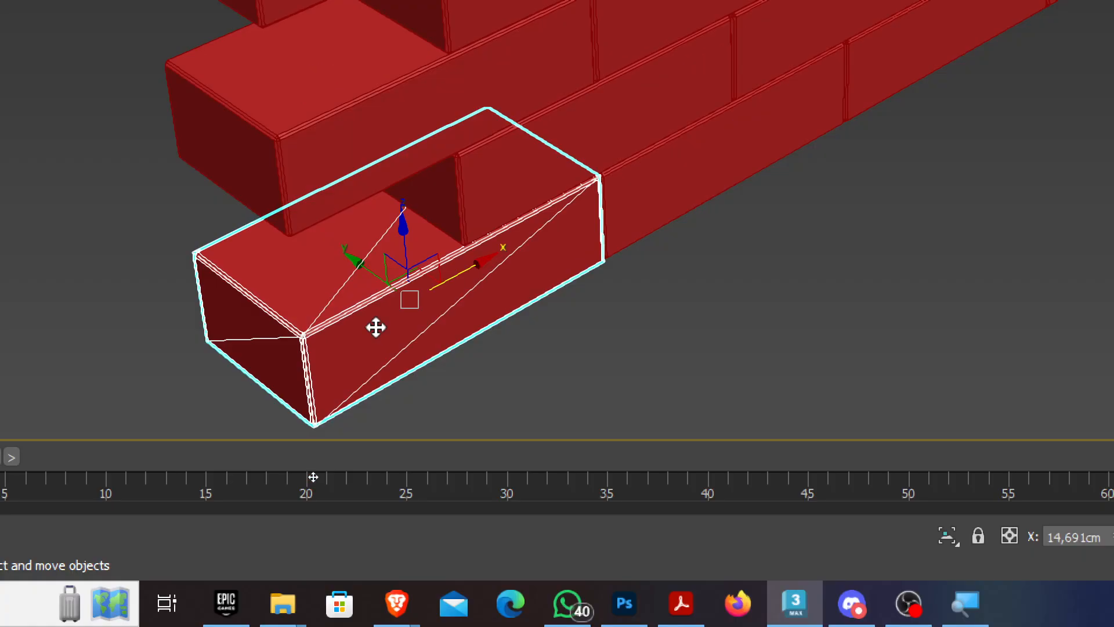
Run the MassFX simulation on the brick wall and reset it to the starting state
scroll(376, 327, "down", 10)
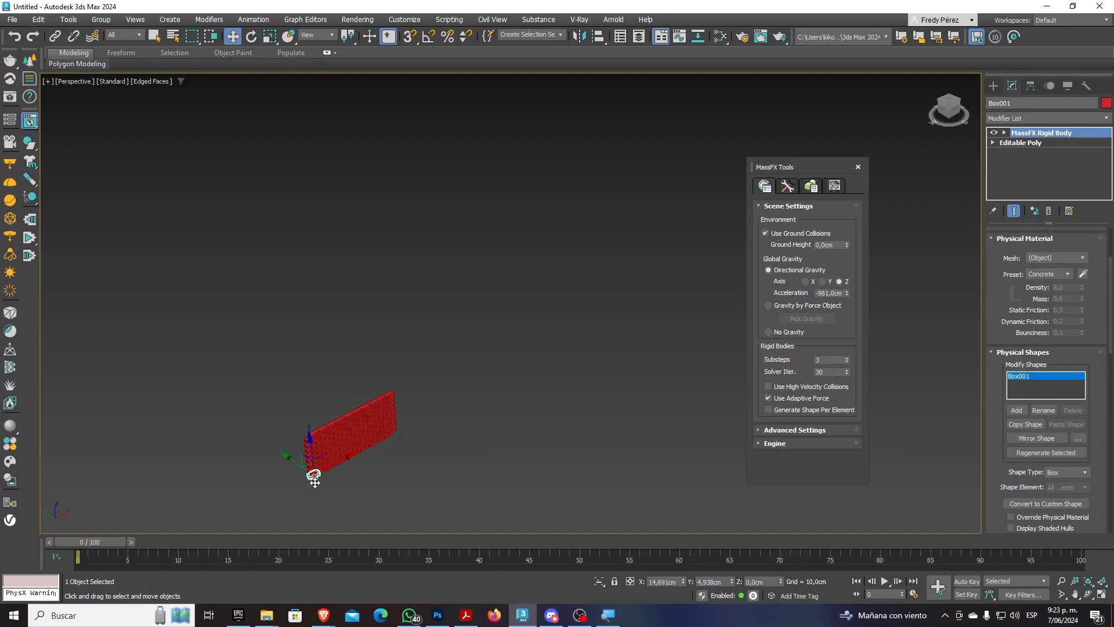
scroll(376, 327, "up", 10)
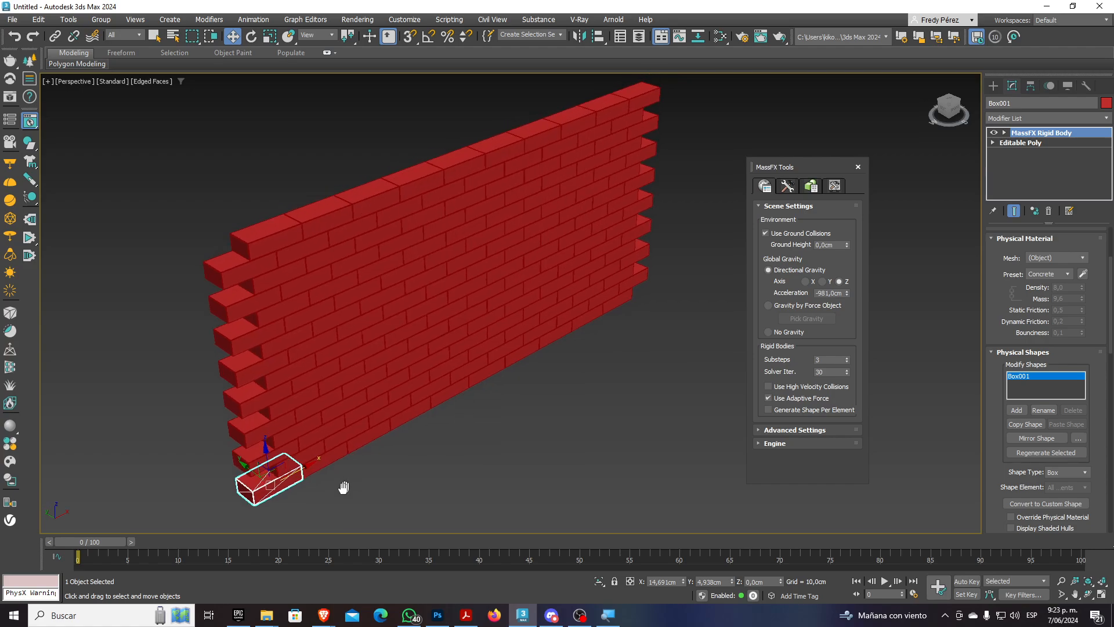
middle_click_drag(344, 488, 337, 495)
left_click(788, 186)
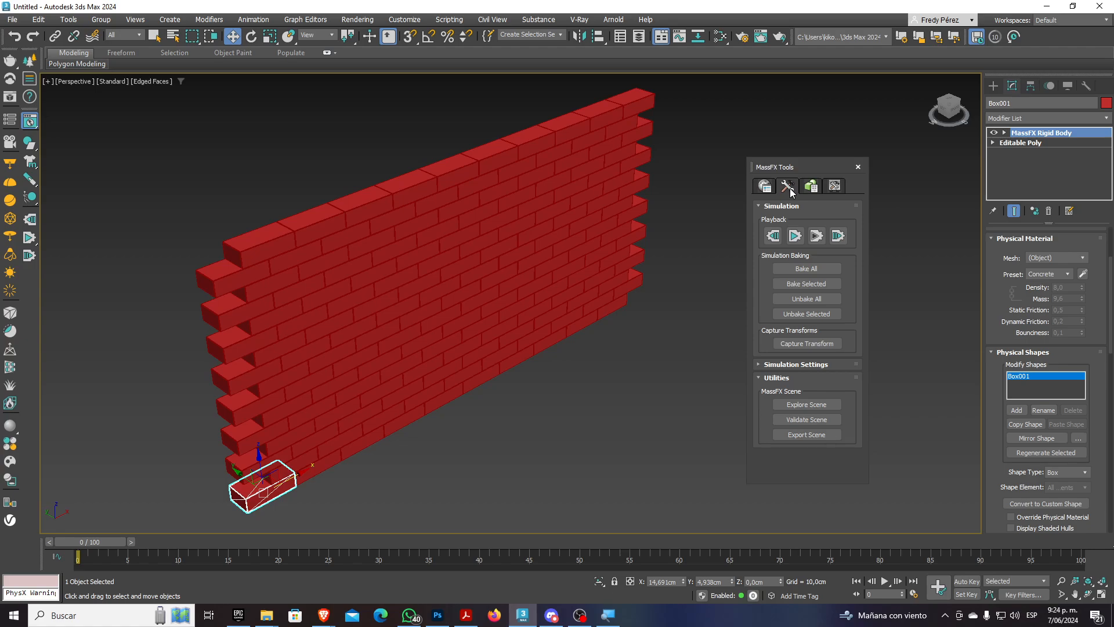
left_click(796, 241)
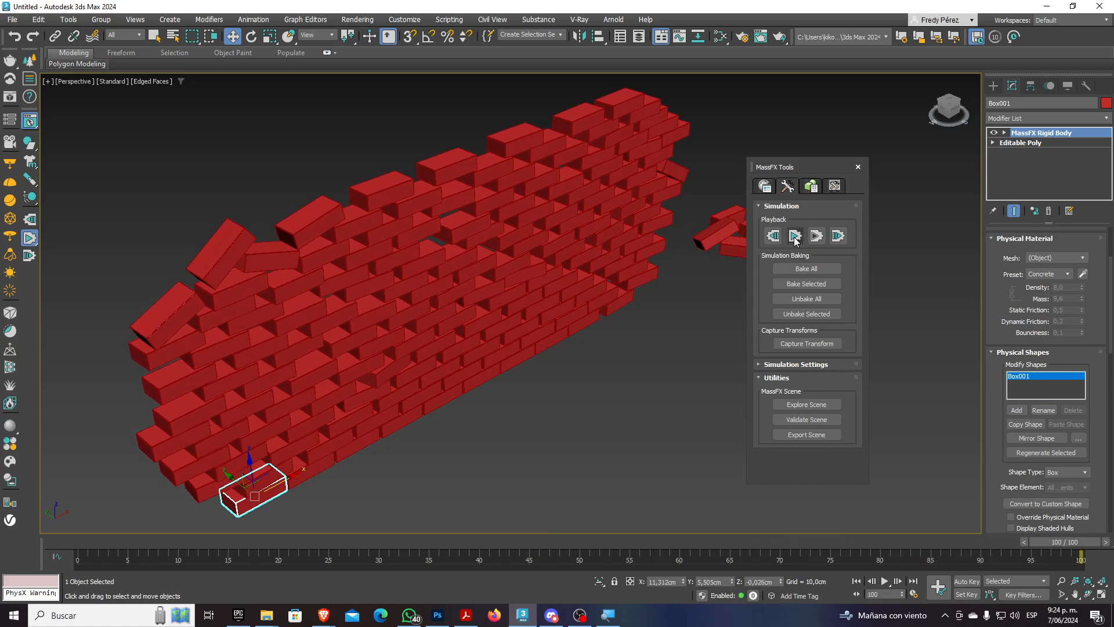
left_click(778, 239)
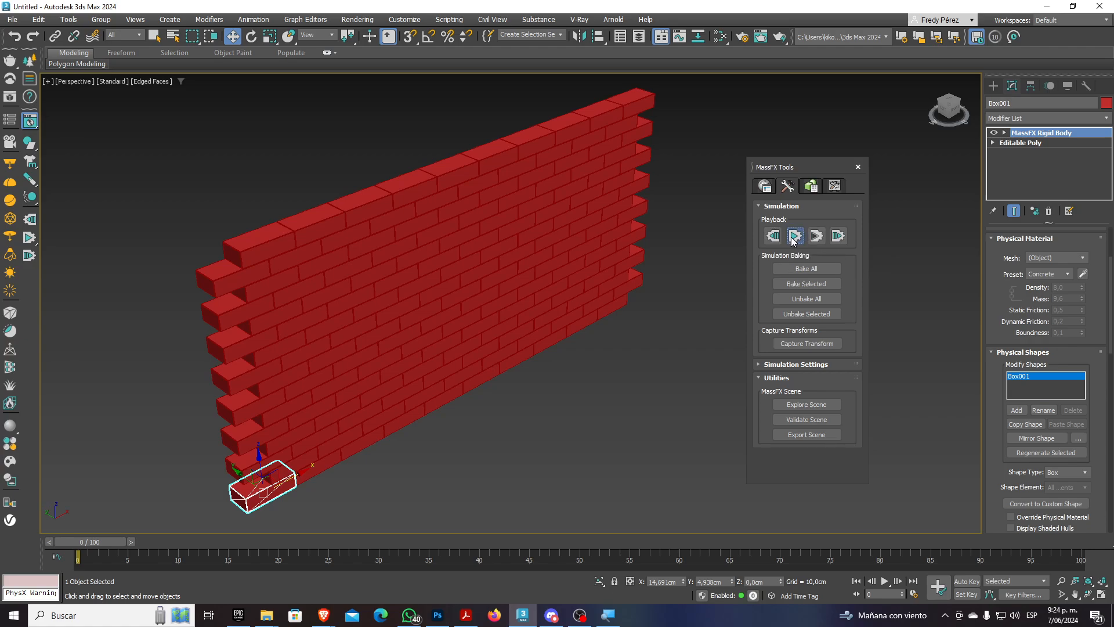
Rerun the simulation, examine the bricks at the wall's ends and top from several angles, and reset it
left_click(794, 235)
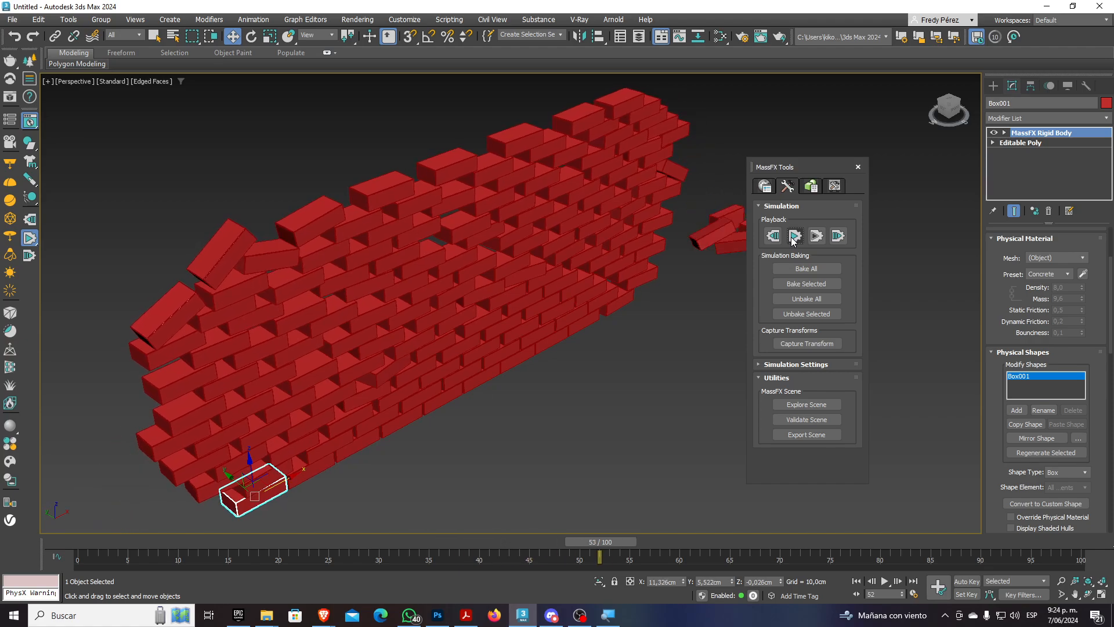
middle_click_drag(390, 315, 519, 315, "alt")
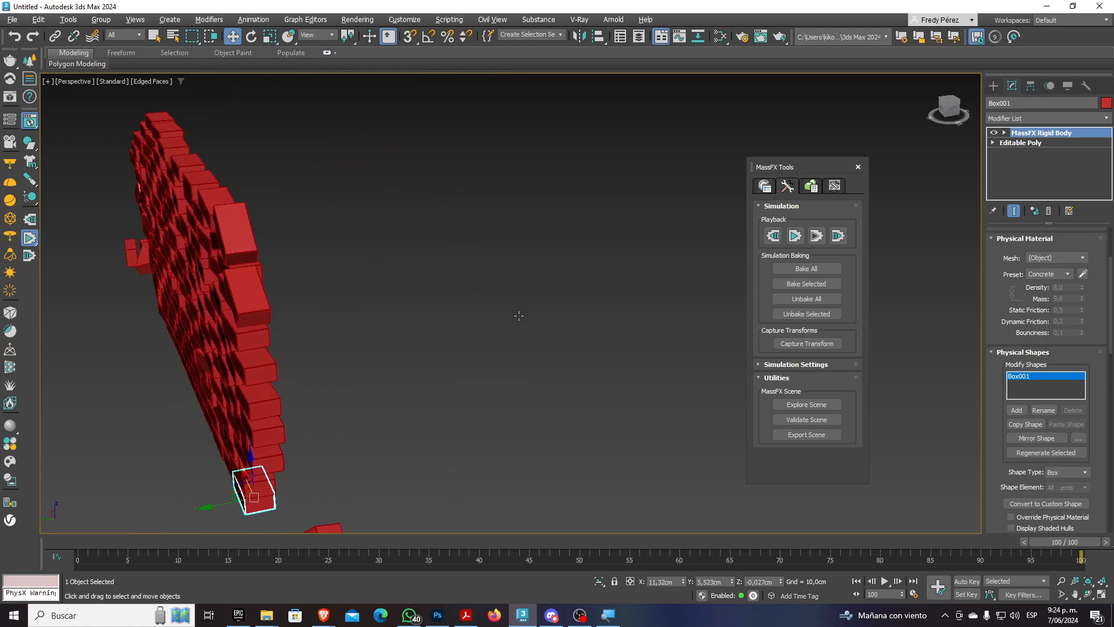
scroll(216, 269, "up", 5)
middle_click_drag(280, 283, 217, 275, "alt")
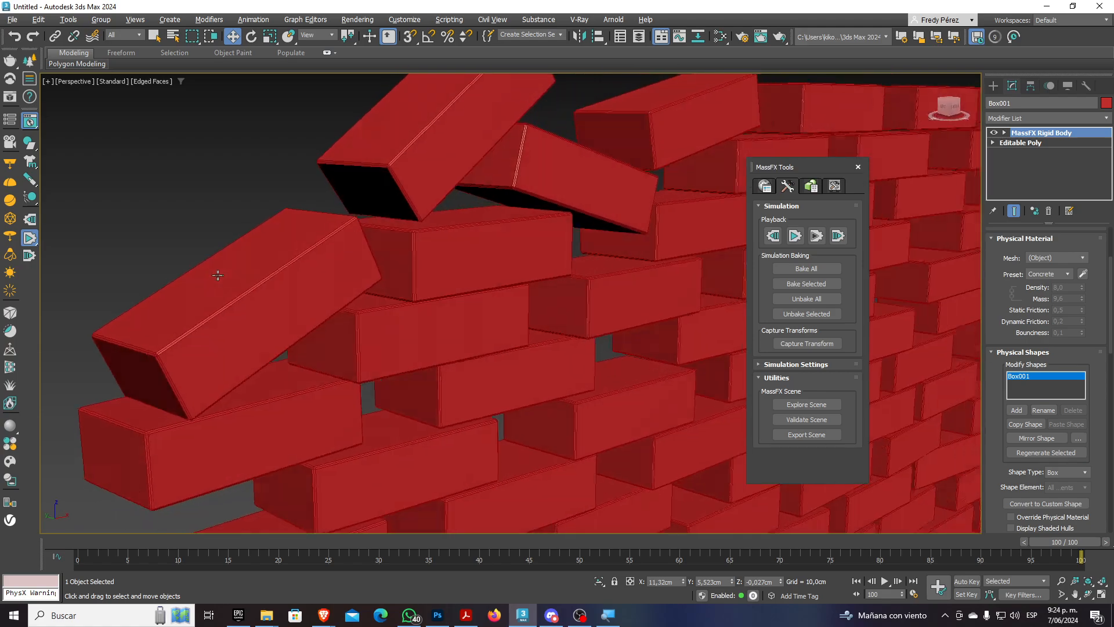
scroll(217, 275, "down", 8)
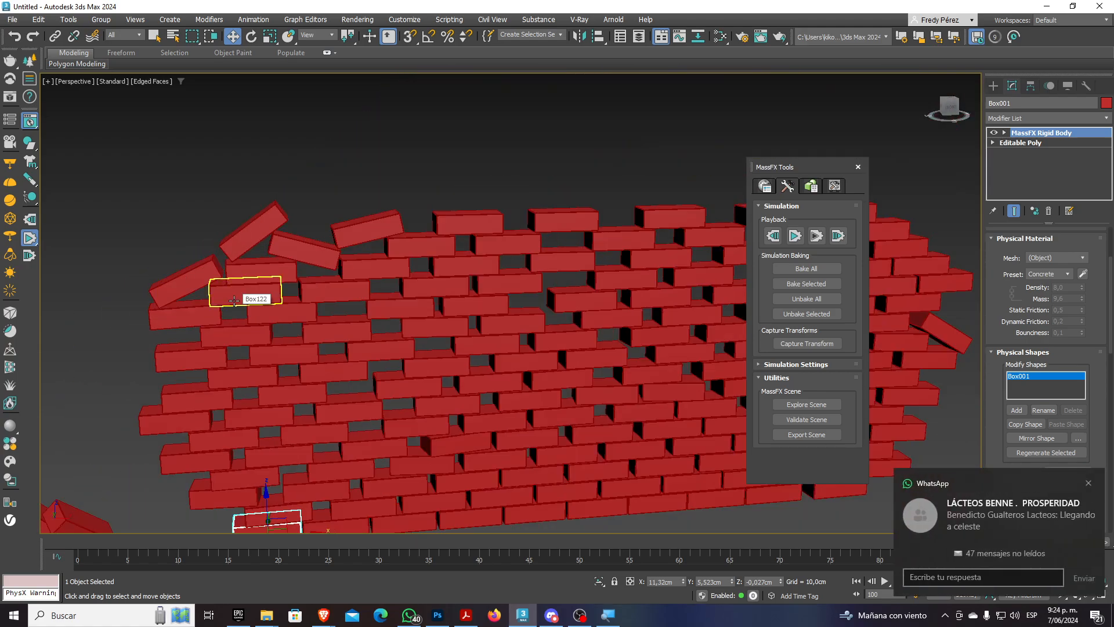
scroll(233, 300, "down", 3)
middle_click_drag(234, 300, 560, 313, "alt")
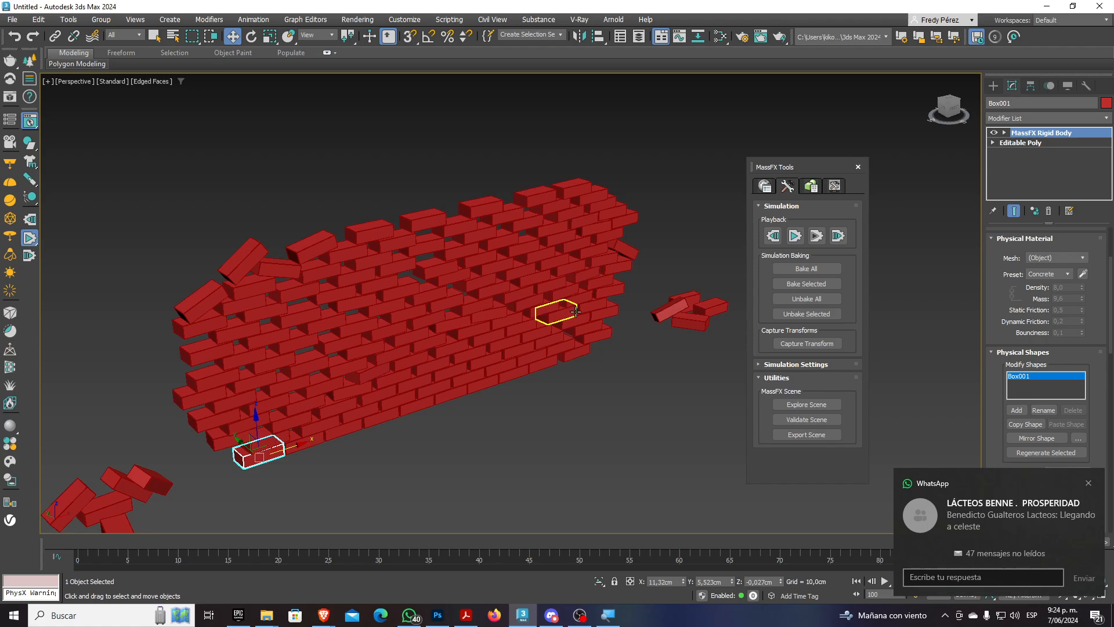
left_click(775, 237)
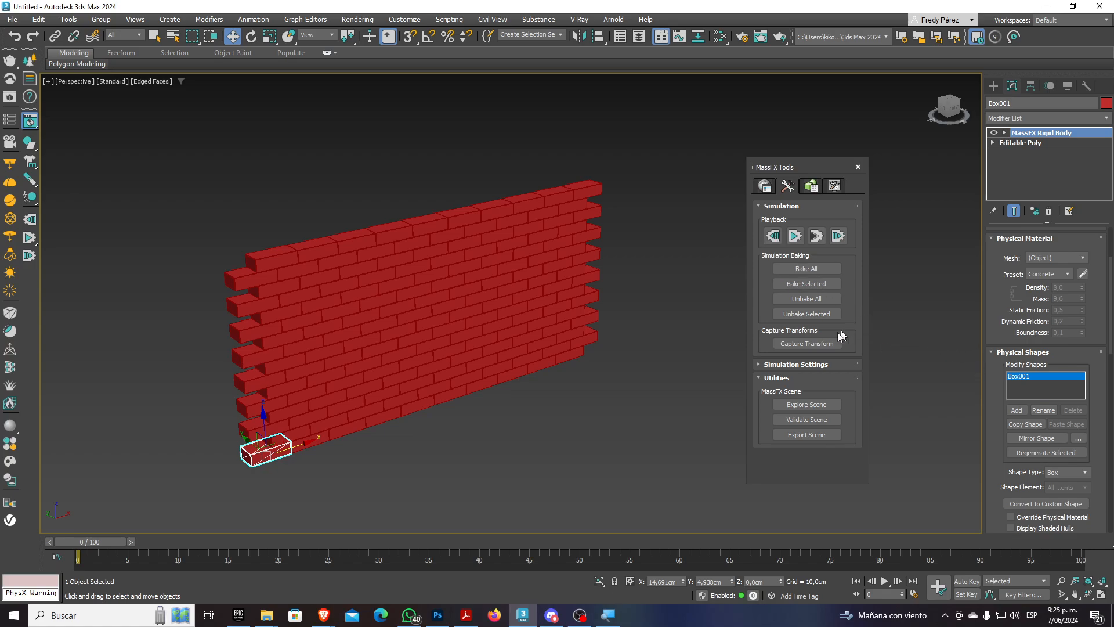
Enable Start in Sleep Mode for the brick rigid bodies and test it by running and resetting the simulation
left_click(811, 186)
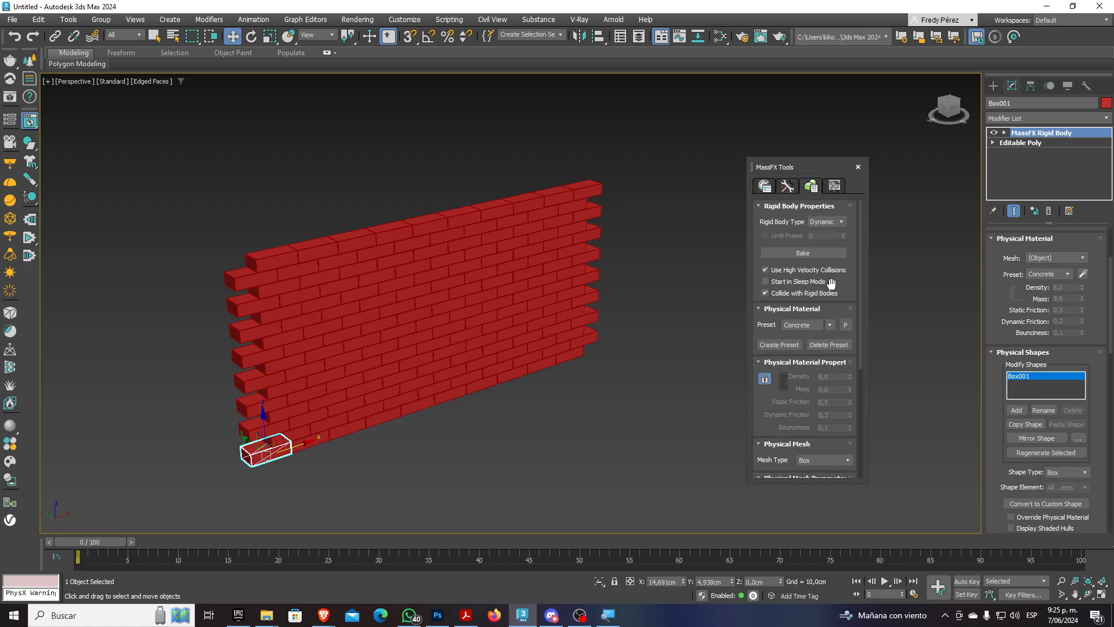
mouse_move(998, 308)
left_mouse_down()
mouse_move(1006, 357)
mouse_move(1000, 293)
left_mouse_up()
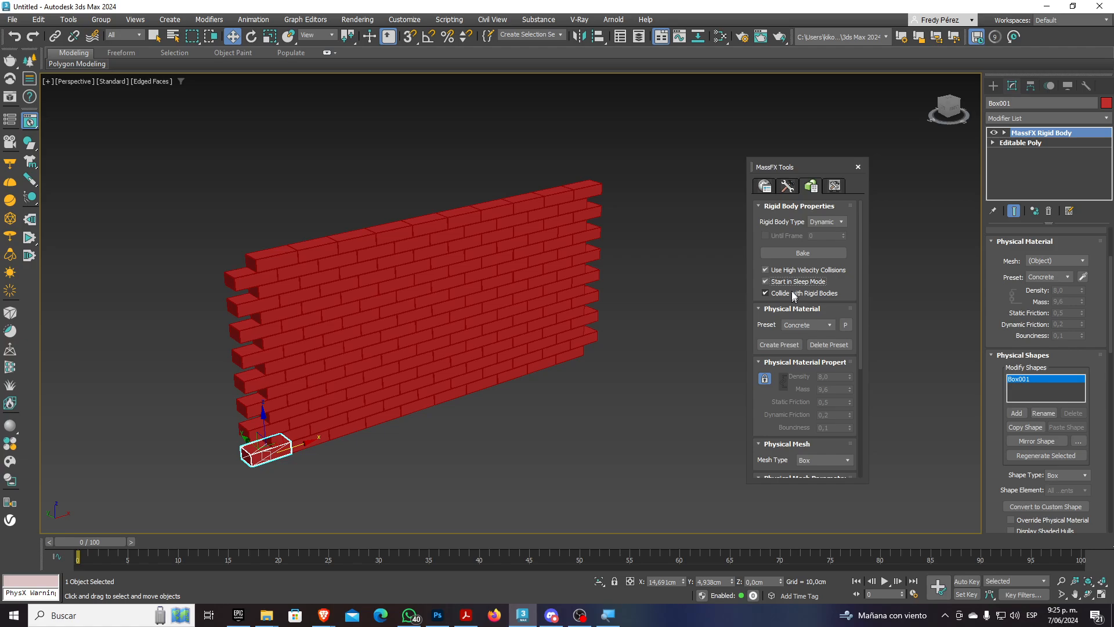
left_click(788, 186)
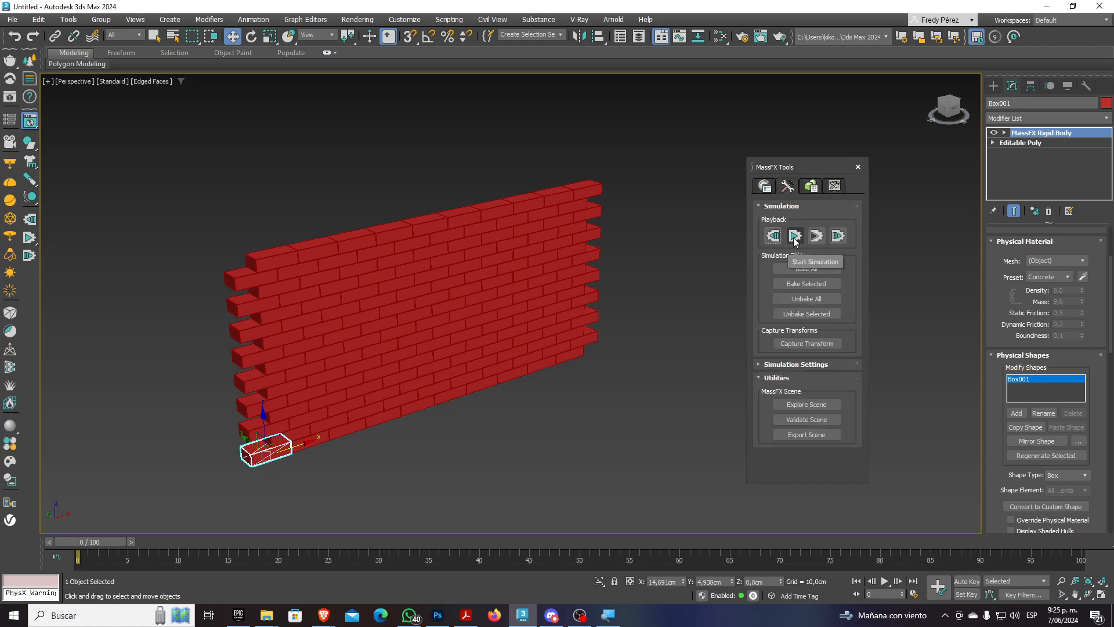
left_click(794, 236)
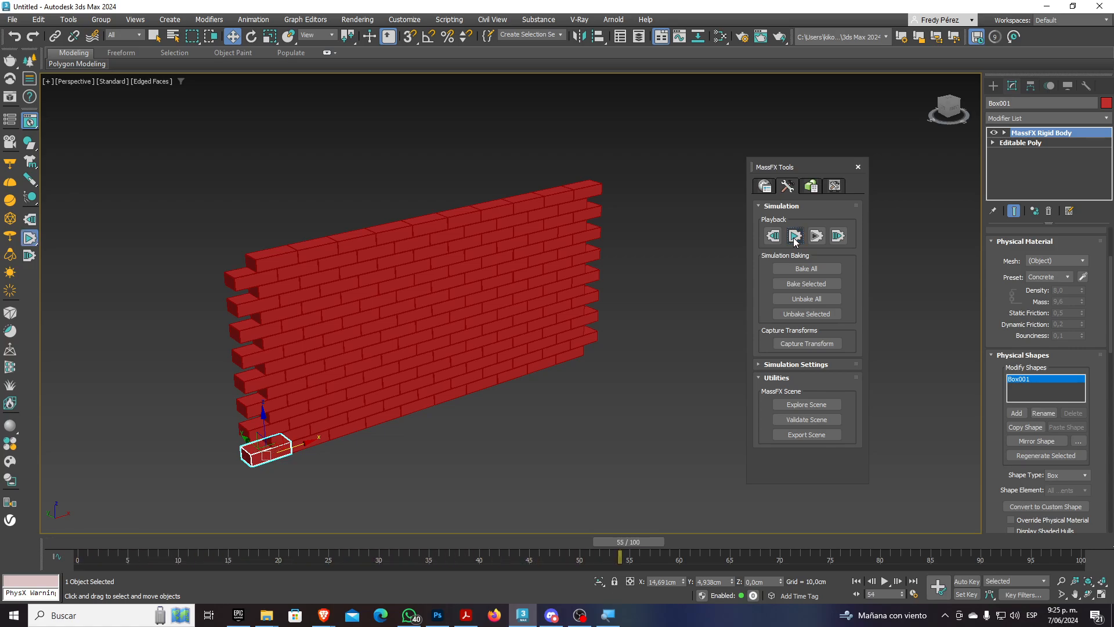
left_click(772, 235)
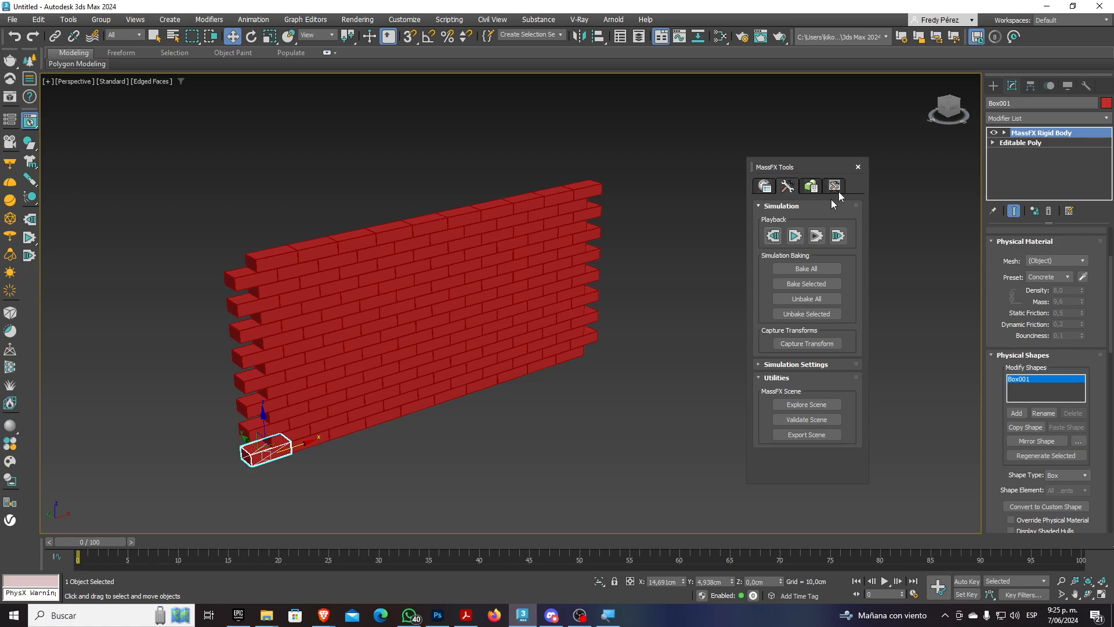
left_click(859, 169)
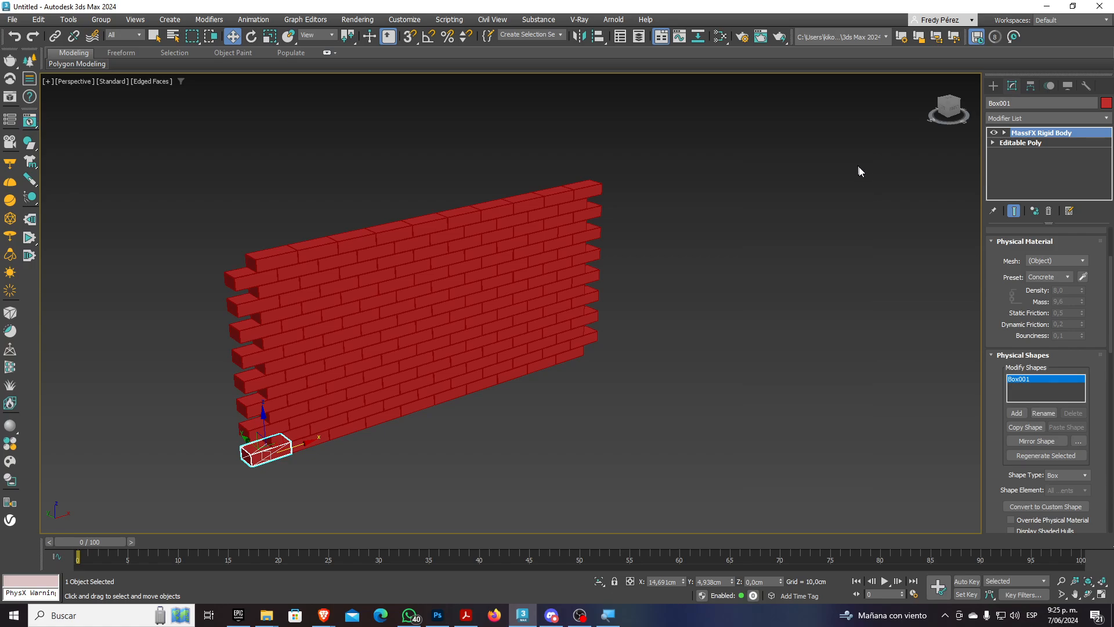
In the top view with the grid hidden, create a ground plane about 668 x 498 cm around the wall, with 1 length and 1 width segment
left_click(993, 85)
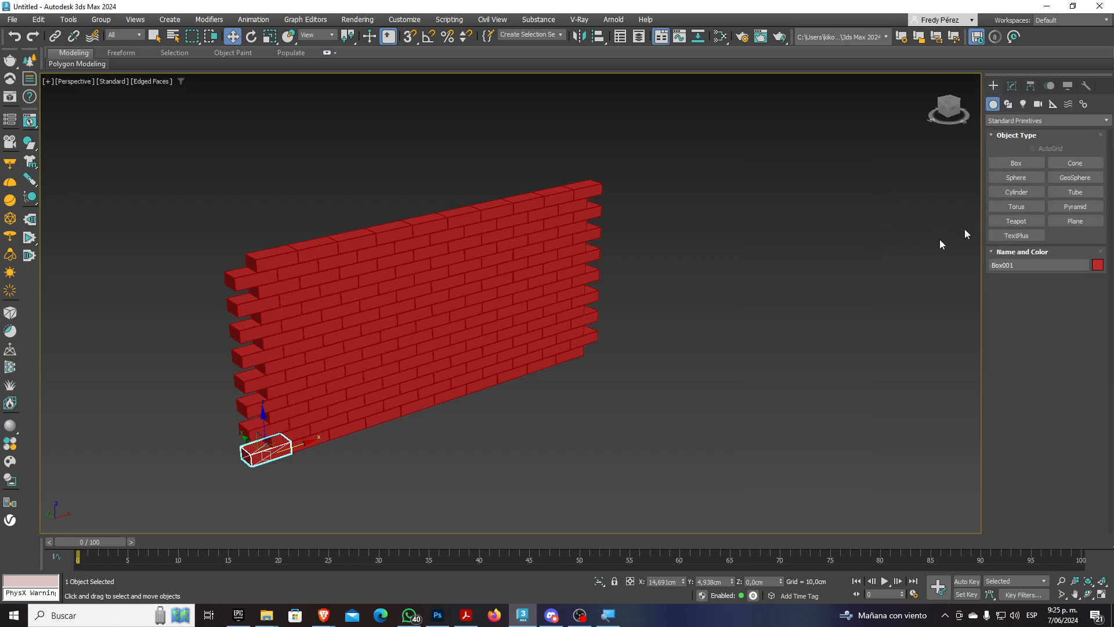
key("t")
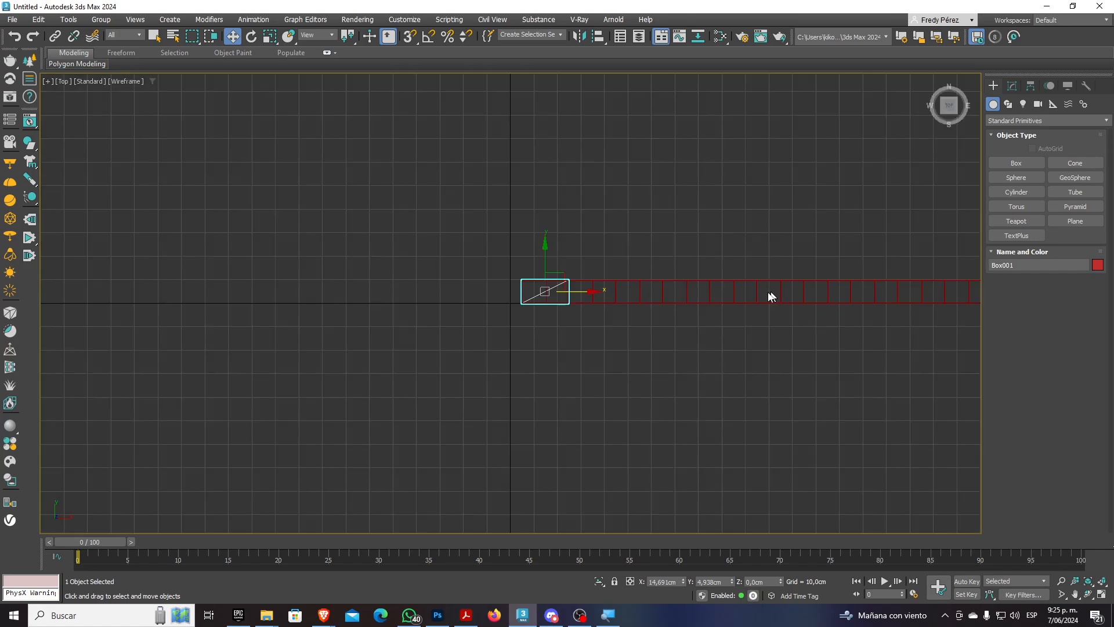
scroll(587, 297, "down", 5)
middle_click_drag(662, 297, 572, 293)
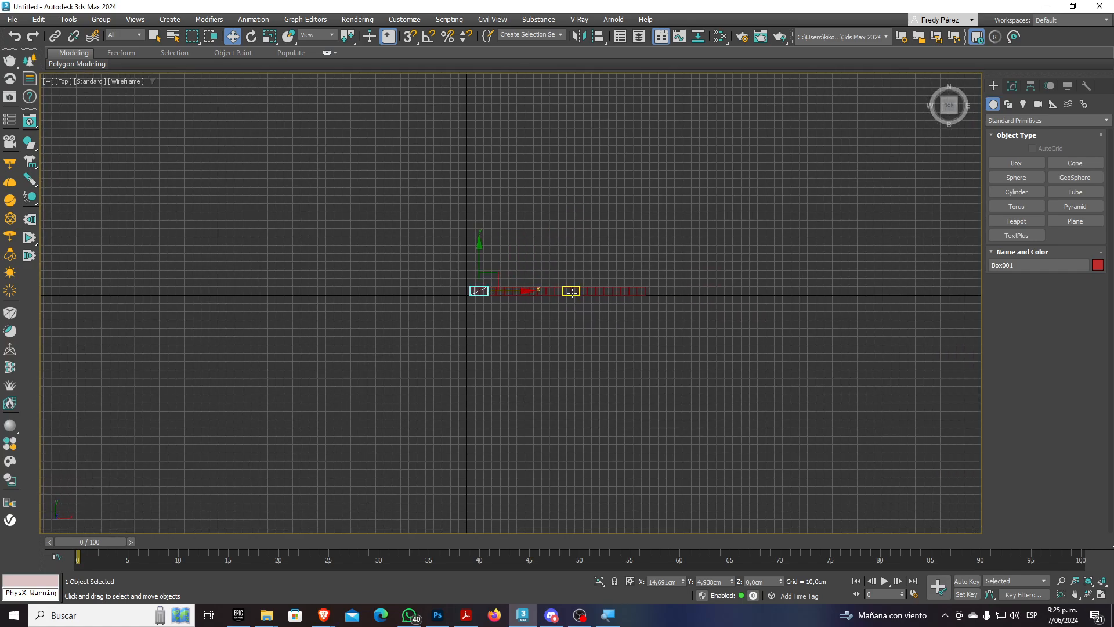
key("g")
left_click(1008, 104)
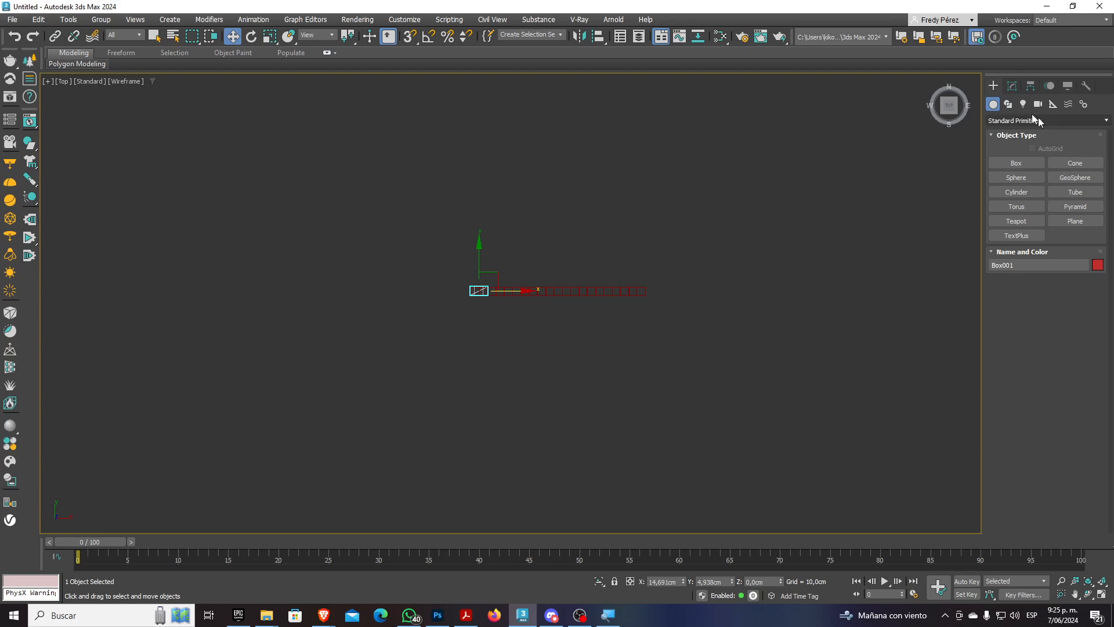
left_click(993, 104)
left_click(1076, 221)
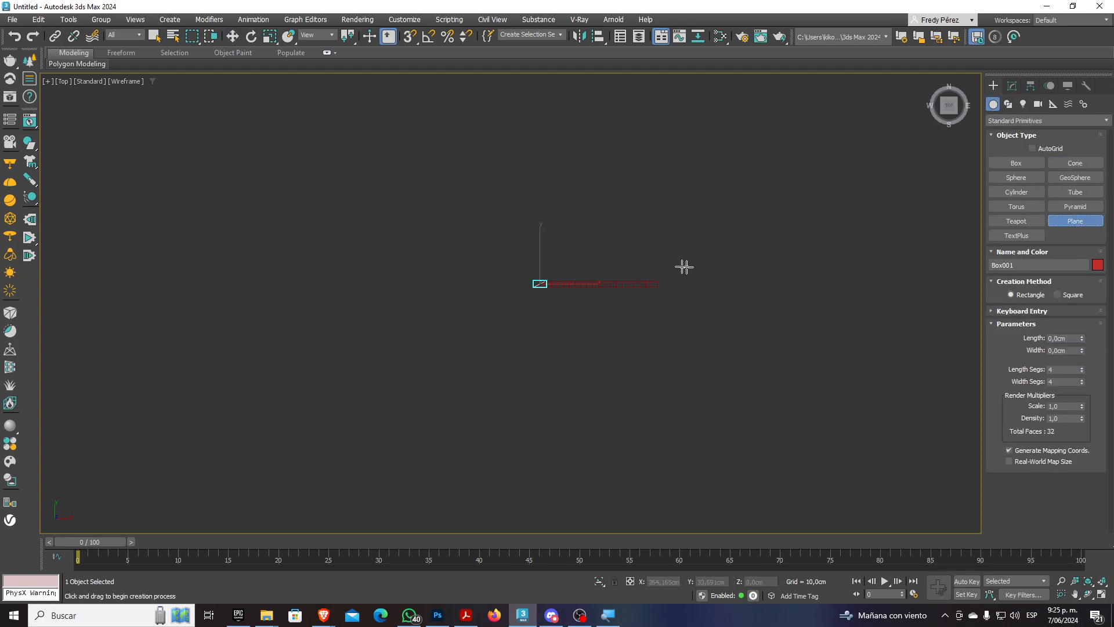
left_click_drag(437, 176, 730, 569)
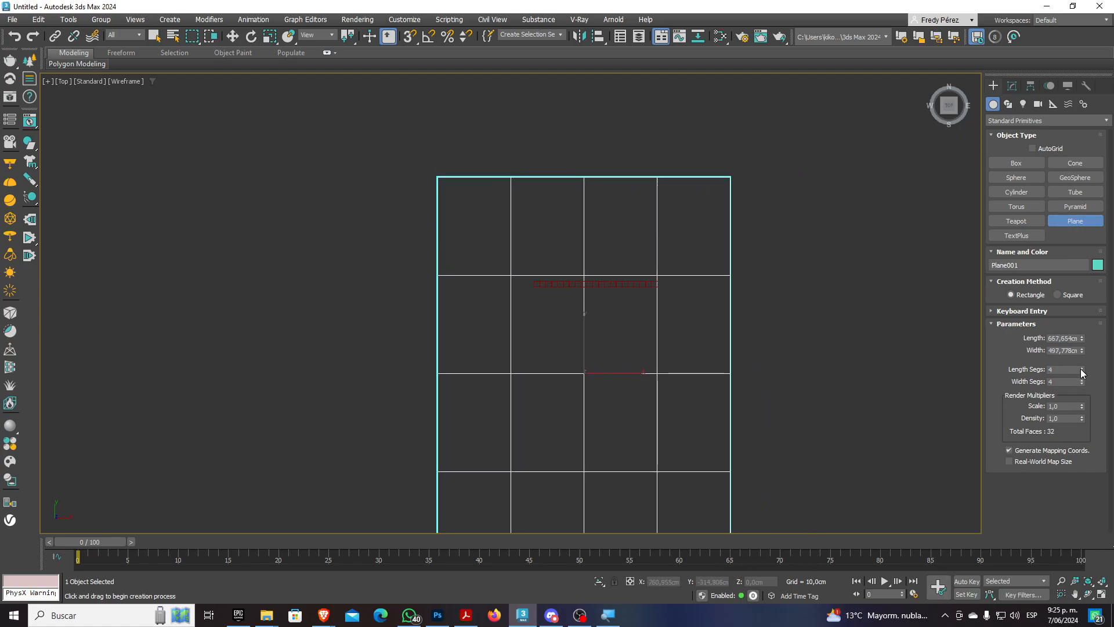
left_click_drag(1082, 370, 1083, 453)
left_click_drag(1082, 380, 1083, 420)
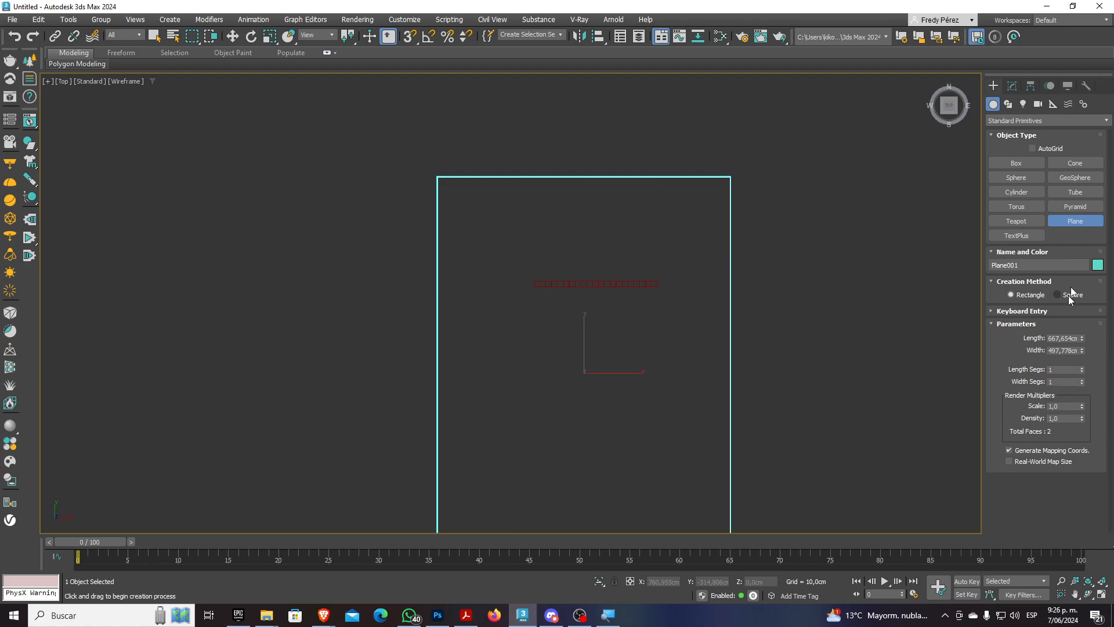
Set the ground plane's object color to green and check it beneath the wall in the perspective view
left_click(1097, 265)
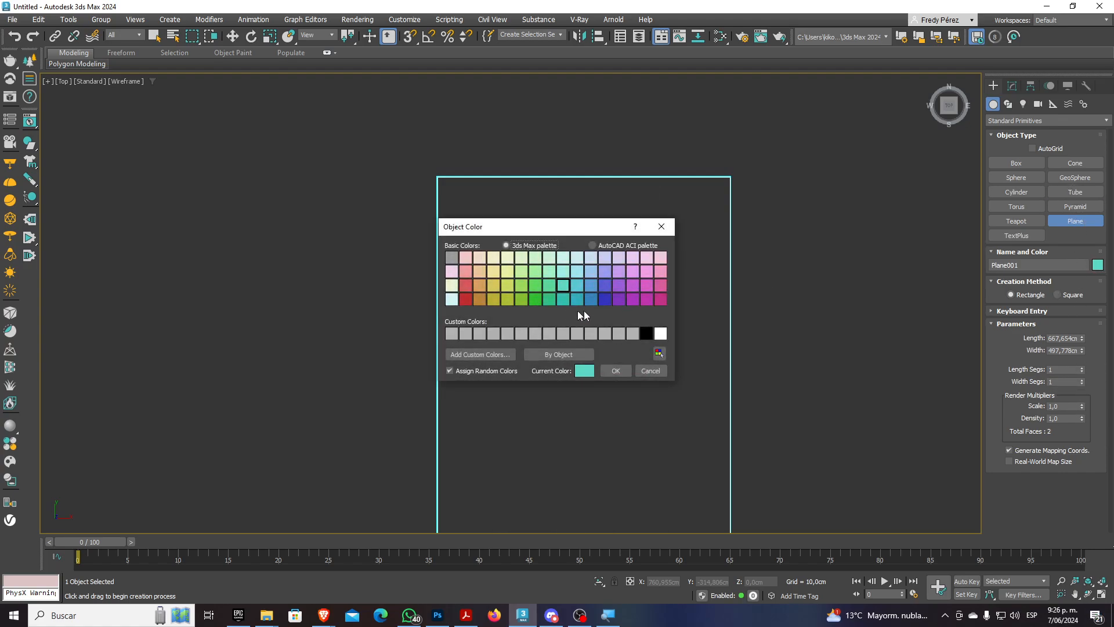
left_click(521, 301)
left_click(616, 371)
key("p")
scroll(628, 353, "down", 5)
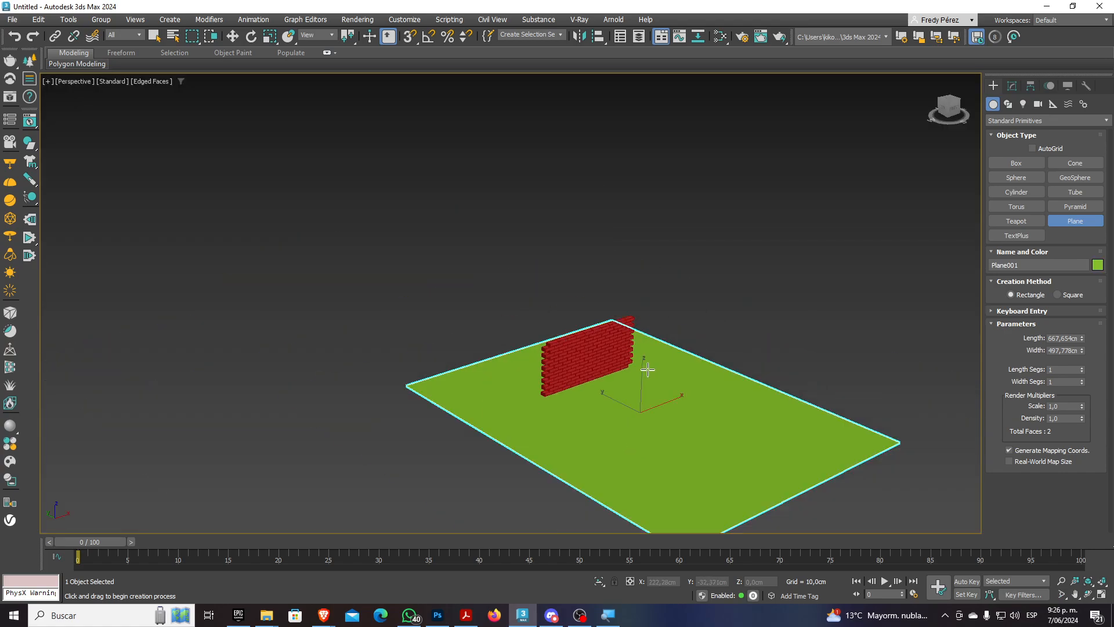
scroll(638, 368, "up", 4)
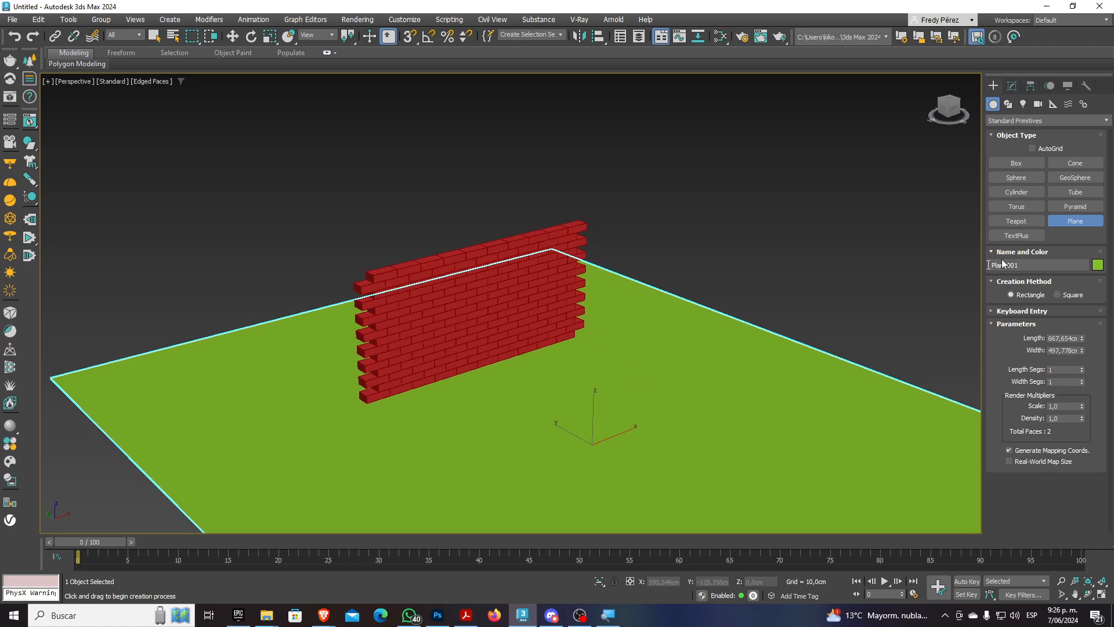
In the top view, create a sphere about 14.8 cm in radius on the ground plane, centered some distance in front of the wall
key("t")
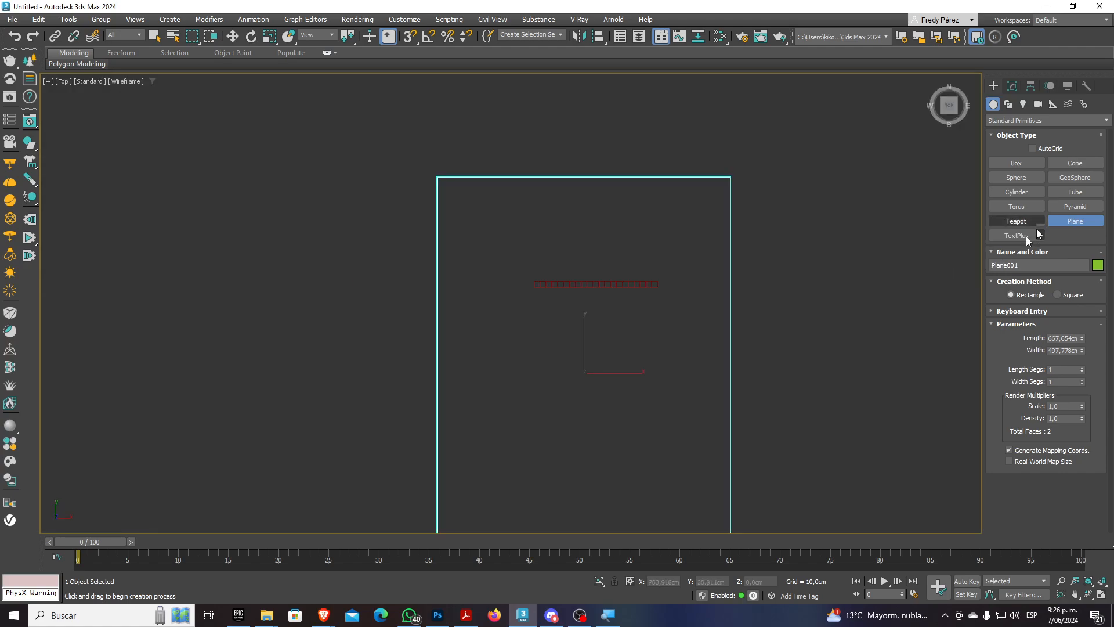
left_click(1016, 177)
scroll(634, 322, "down", 2)
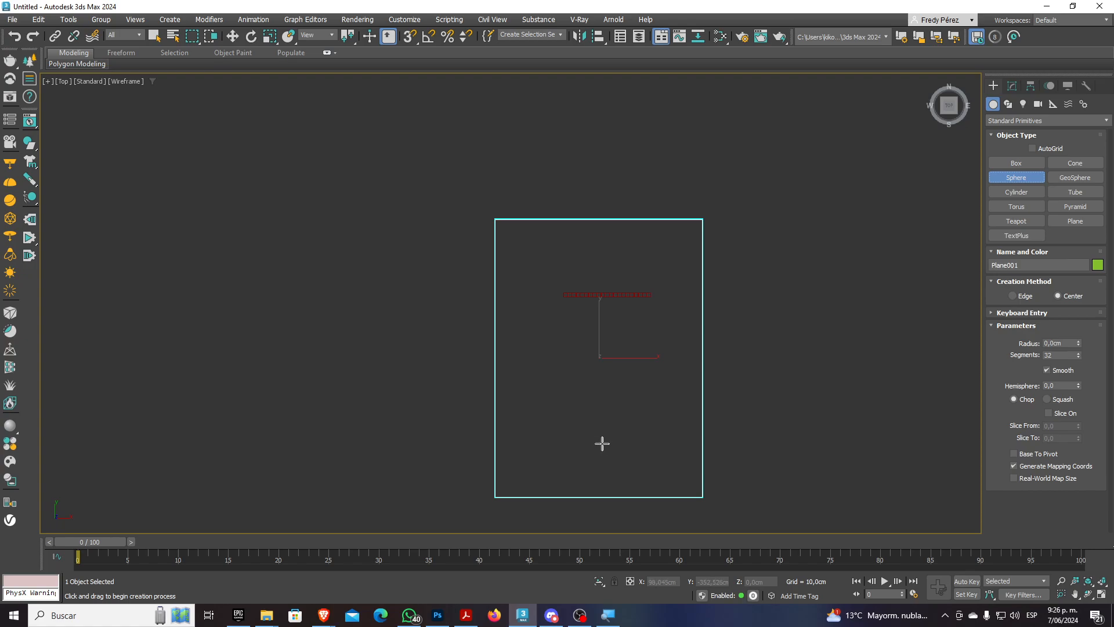
left_click_drag(601, 442, 606, 439)
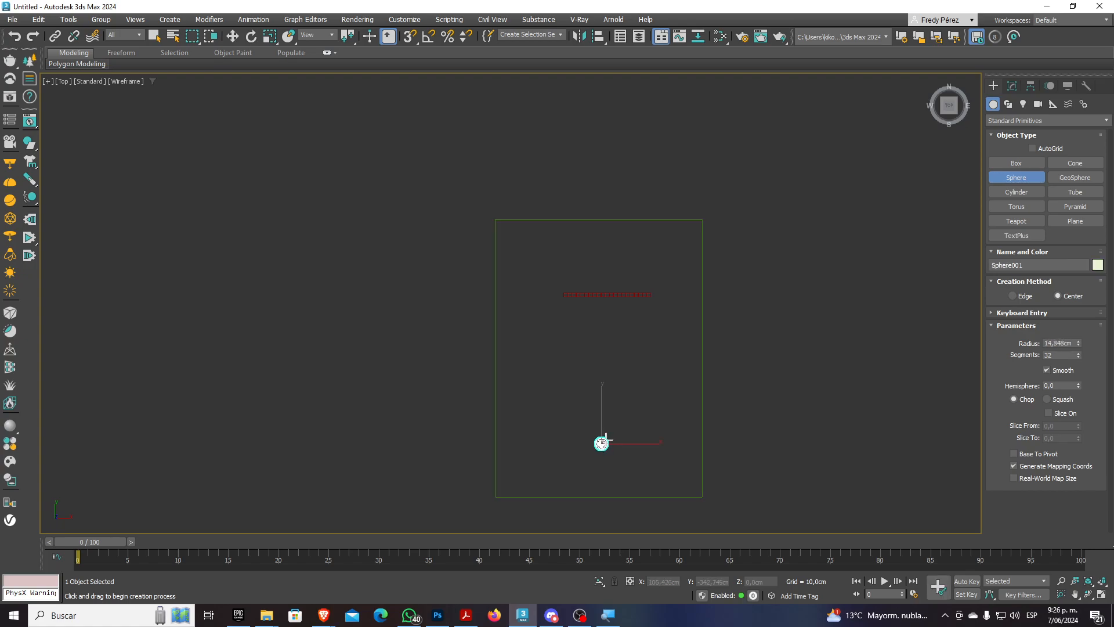
In the front view, move the sphere up to a height of about 52 cm
left_click(234, 37)
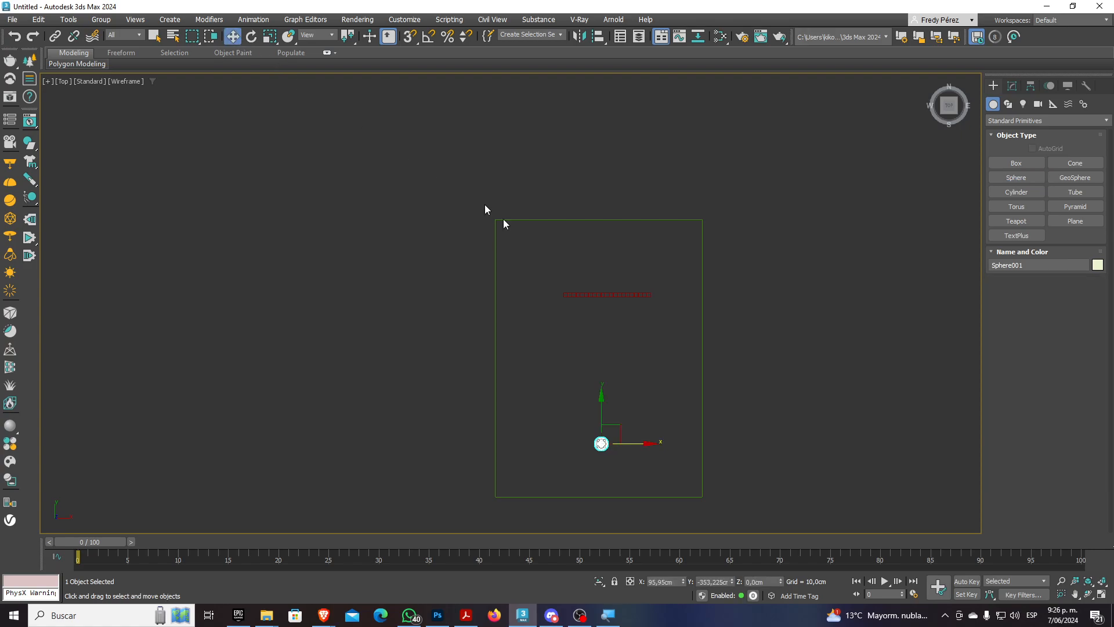
key("f")
scroll(649, 332, "down", 2)
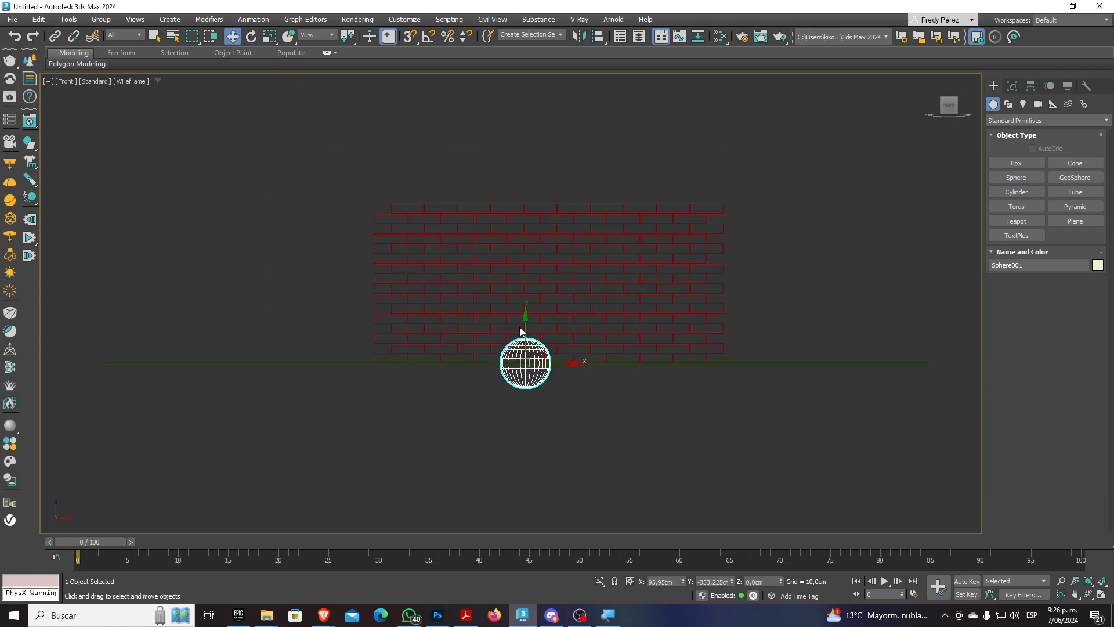
left_click_drag(524, 323, 540, 238)
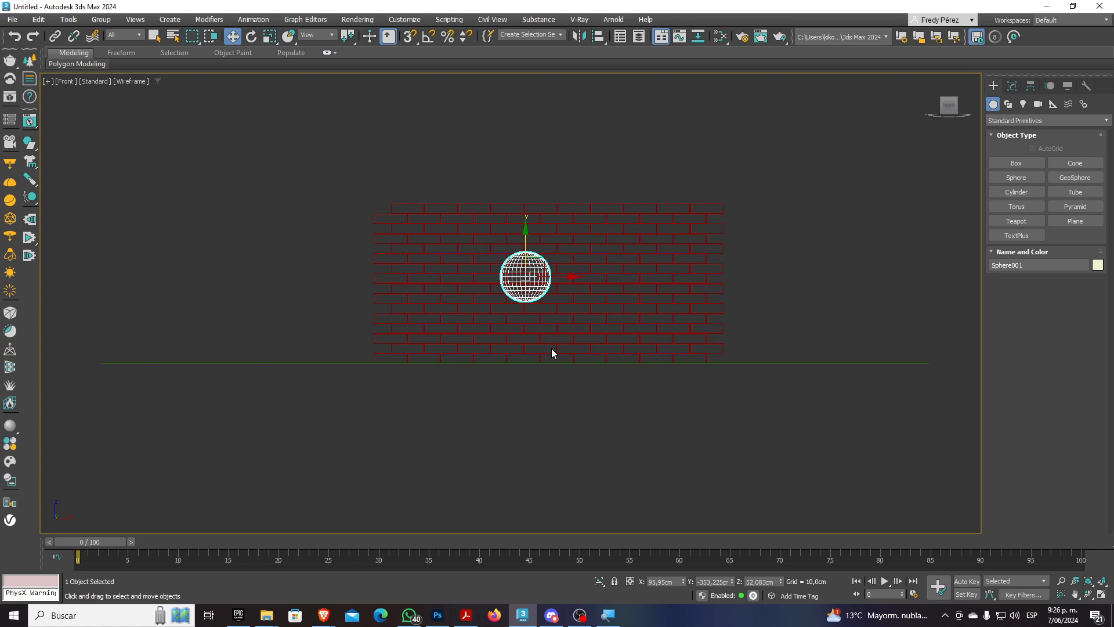
Check the sphere in the left view with the grid hidden, and center it across the wall's width in the front view, at X about 113 cm
key("l")
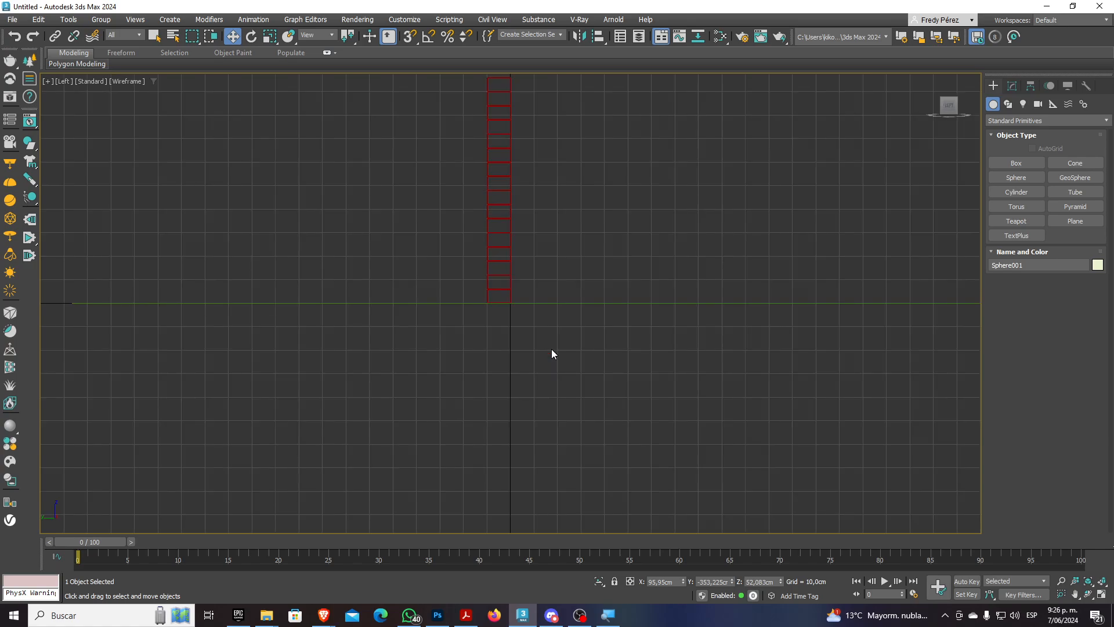
scroll(548, 355, "down", 5)
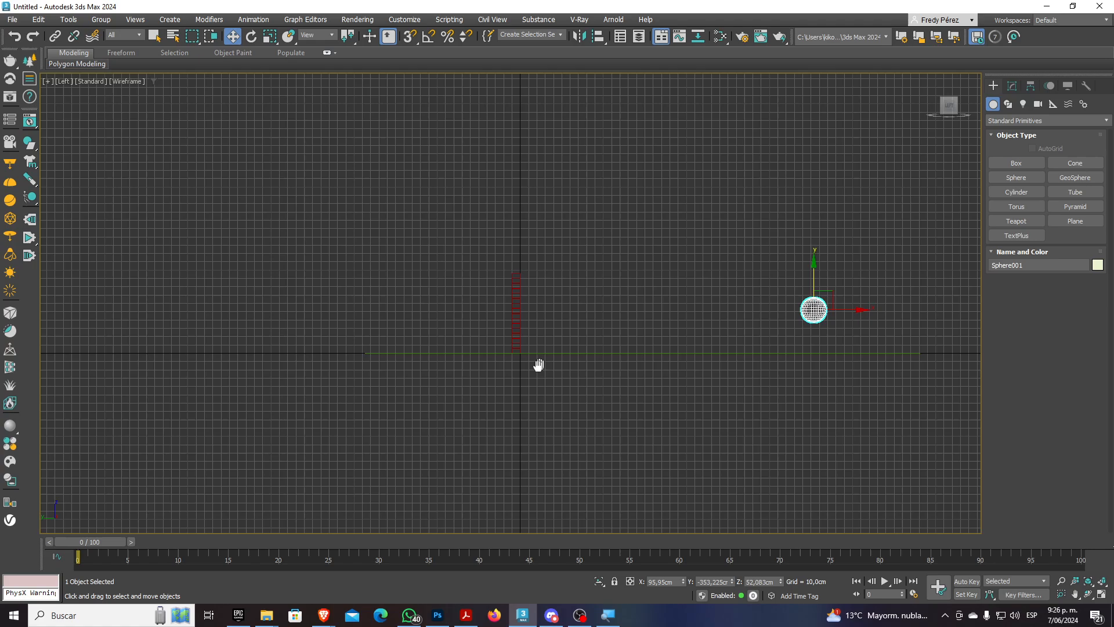
key("g")
key("f")
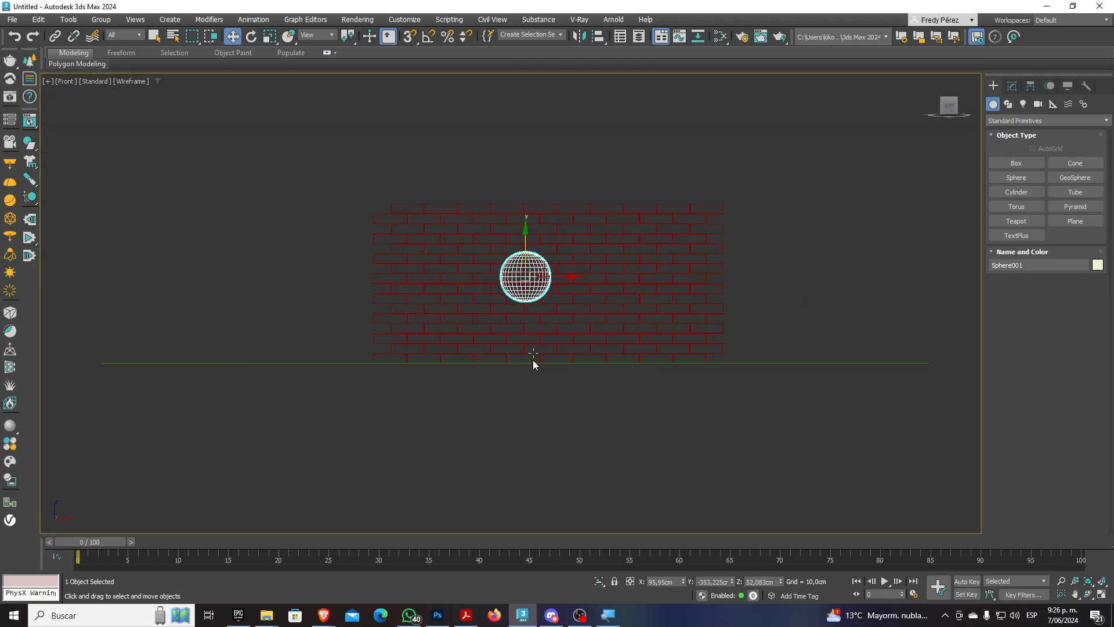
left_click_drag(558, 277, 587, 279)
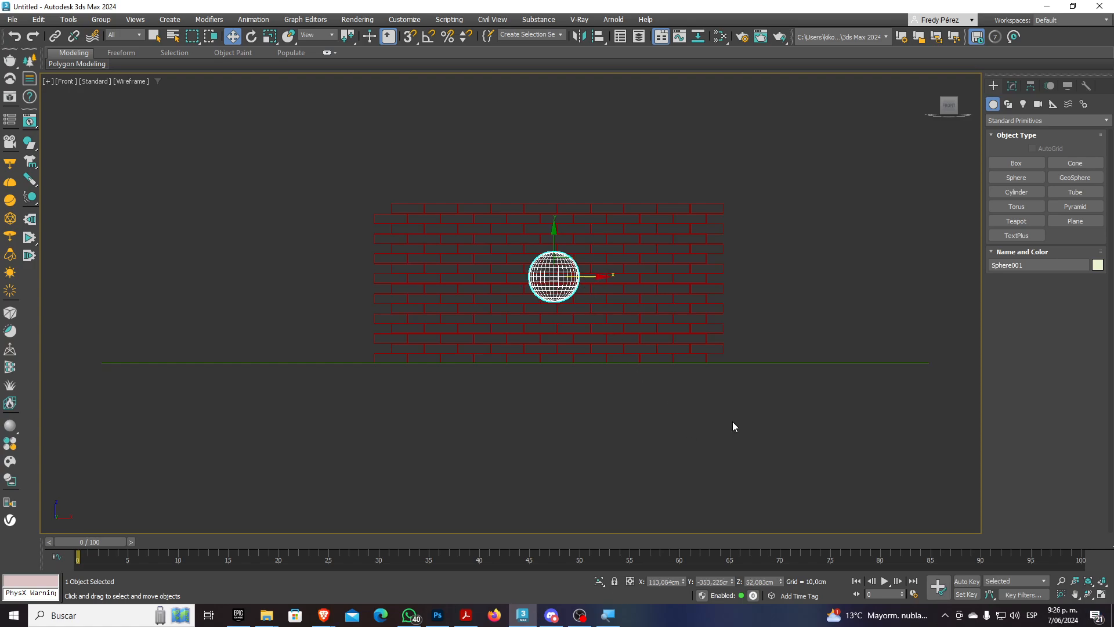
With Auto Key on at frame 30, move the sphere in the left view through the wall and down near the ground plane's far edge
key("l")
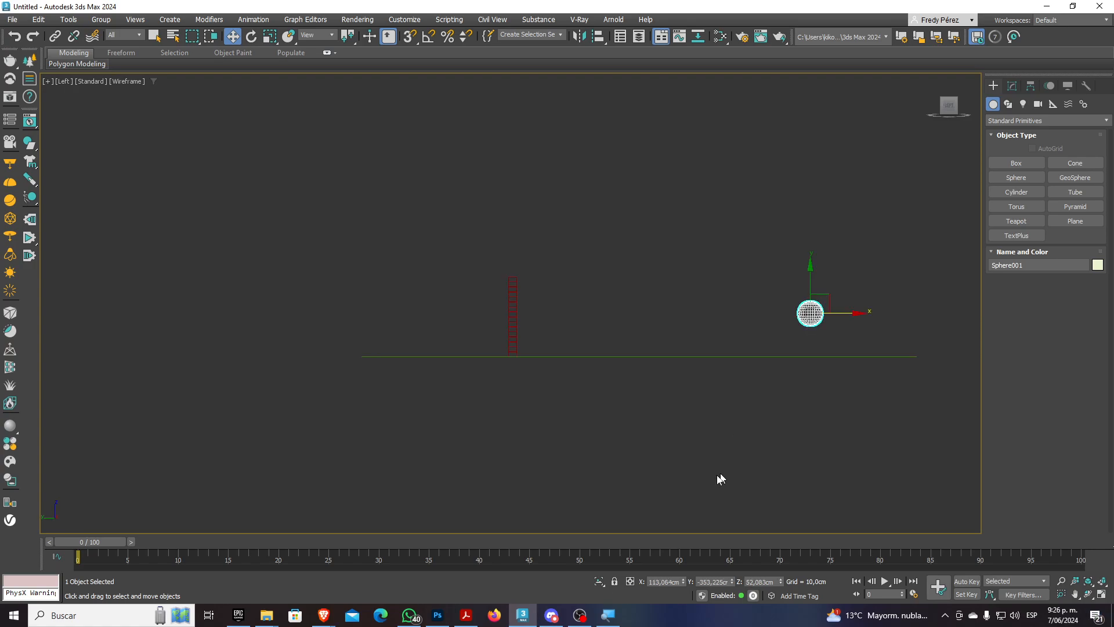
left_click(968, 581)
left_click(884, 593)
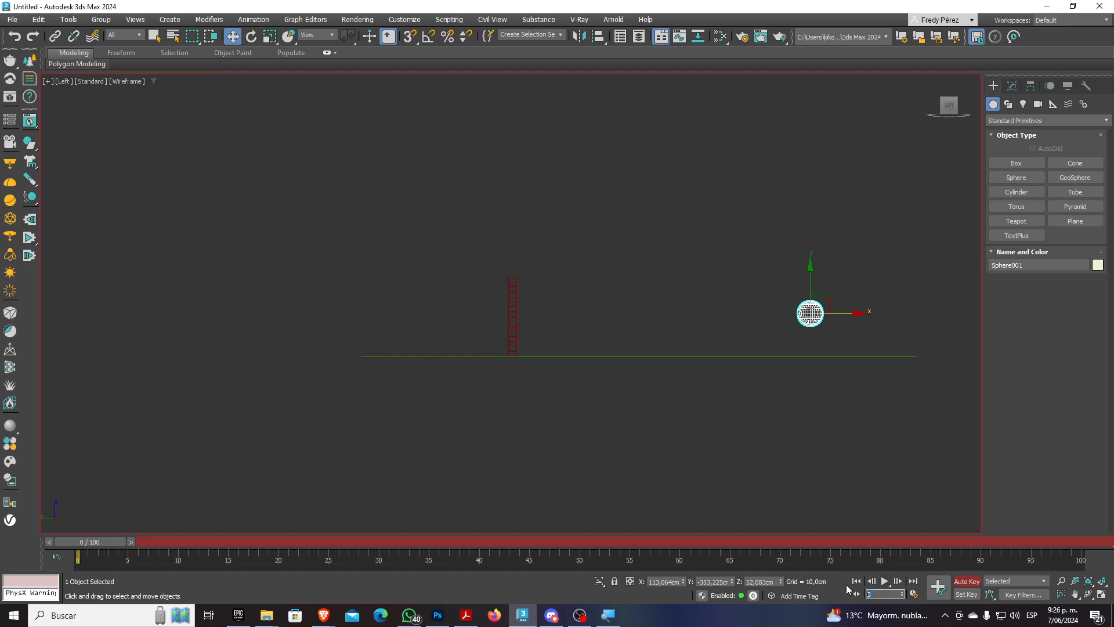
type("30")
key("Return")
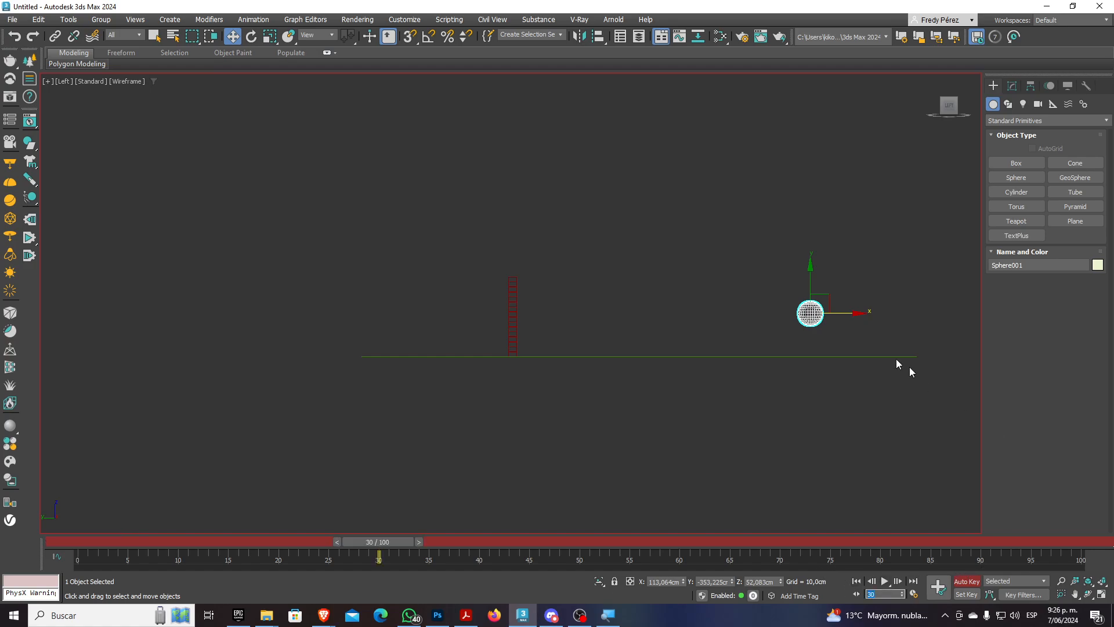
left_click_drag(827, 287, 386, 327)
Still at frame 30, lower the sphere to Z about 15.3 cm and move it farther behind the wall to Y about 343 cm
scroll(374, 357, "up", 8)
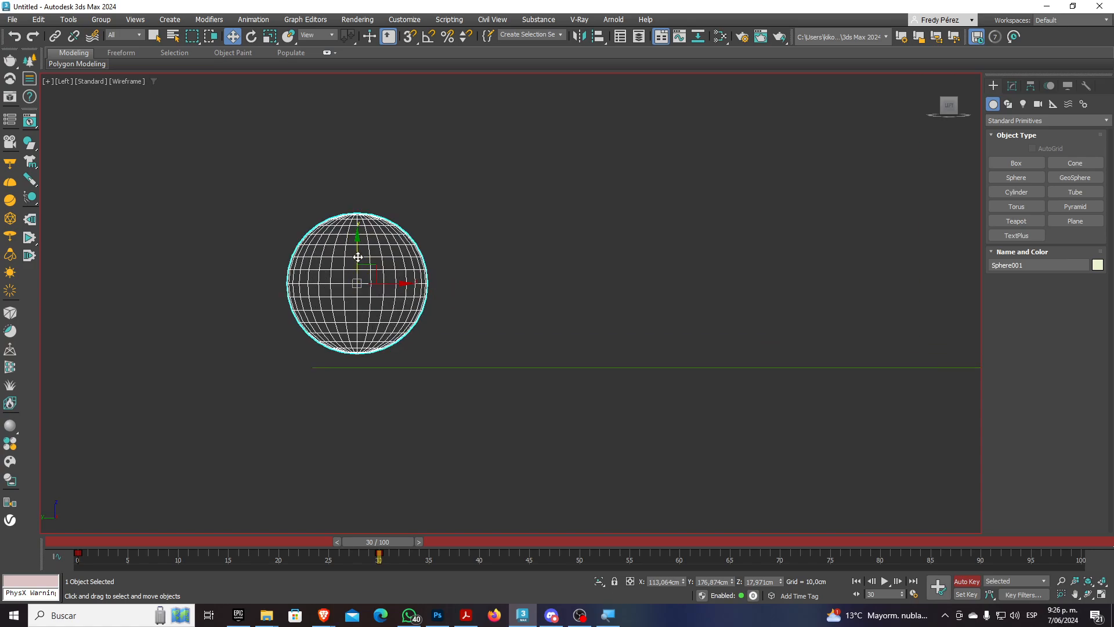
left_click_drag(358, 260, 358, 267)
scroll(409, 321, "down", 5)
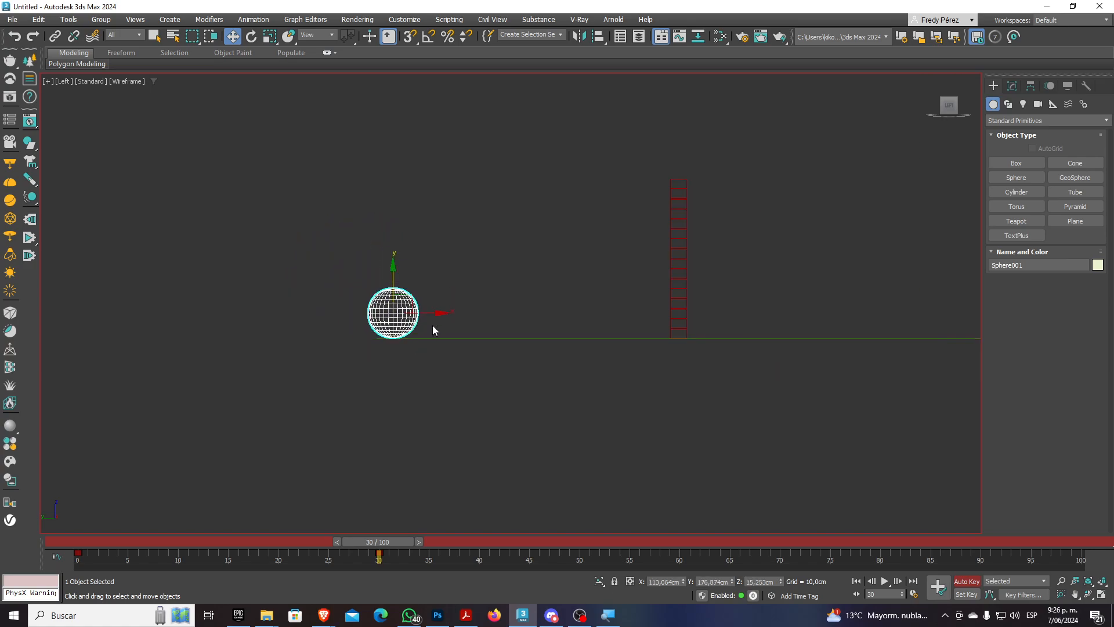
scroll(434, 319, "down", 2)
left_click_drag(432, 316, 236, 314)
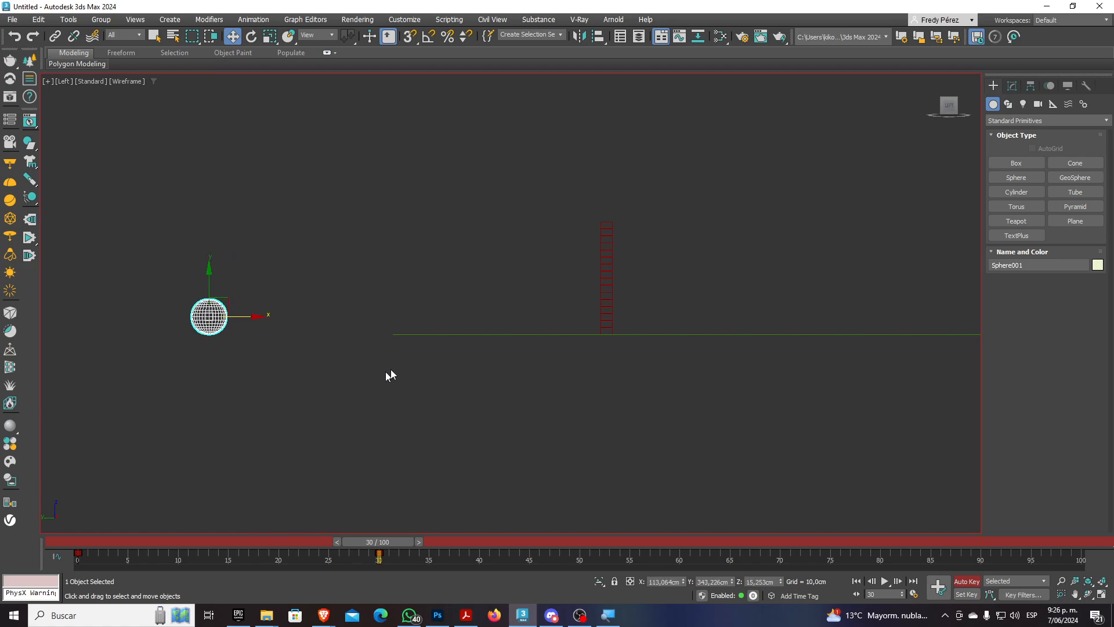
scroll(444, 406, "down", 3)
scroll(342, 375, "up", 3)
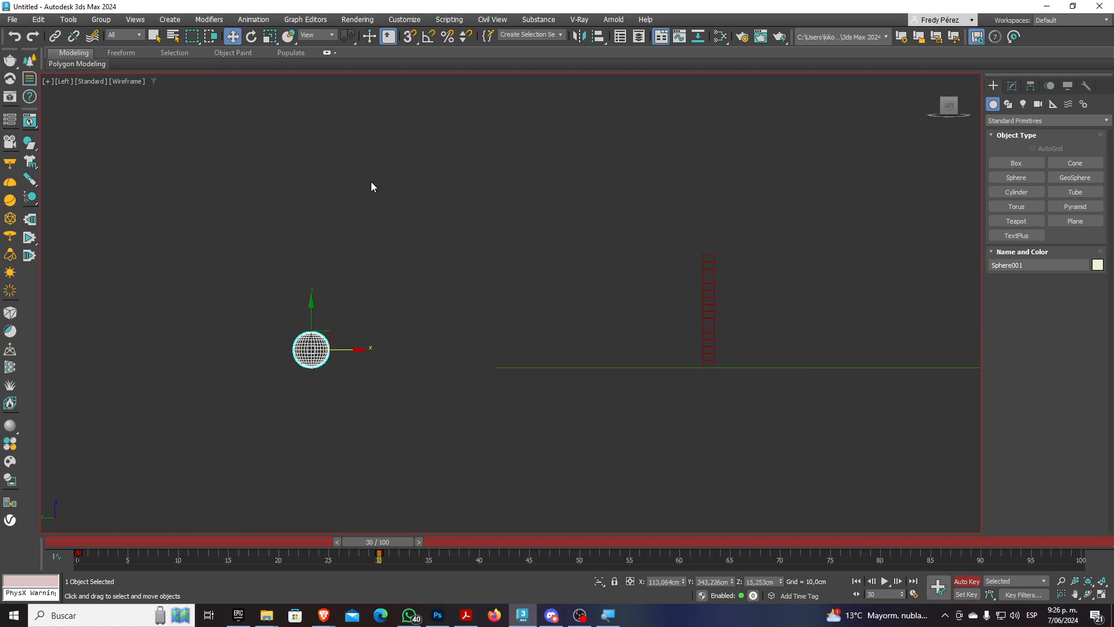
Key a 360-degree rotation of the sphere about the screen Z axis at frame 30
left_click(252, 37)
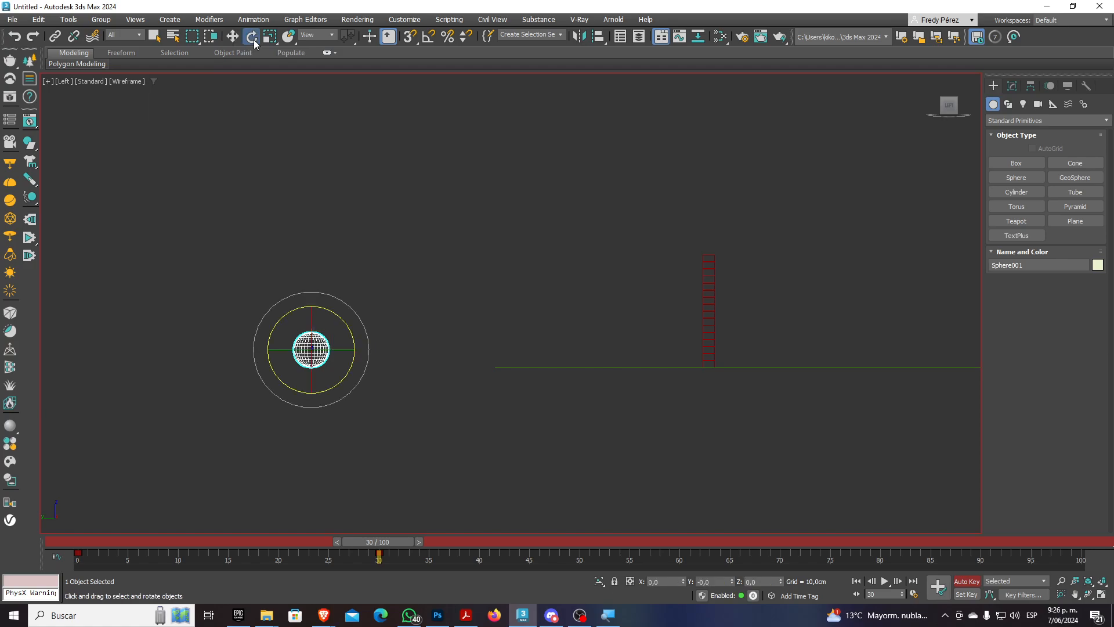
right_click(253, 40)
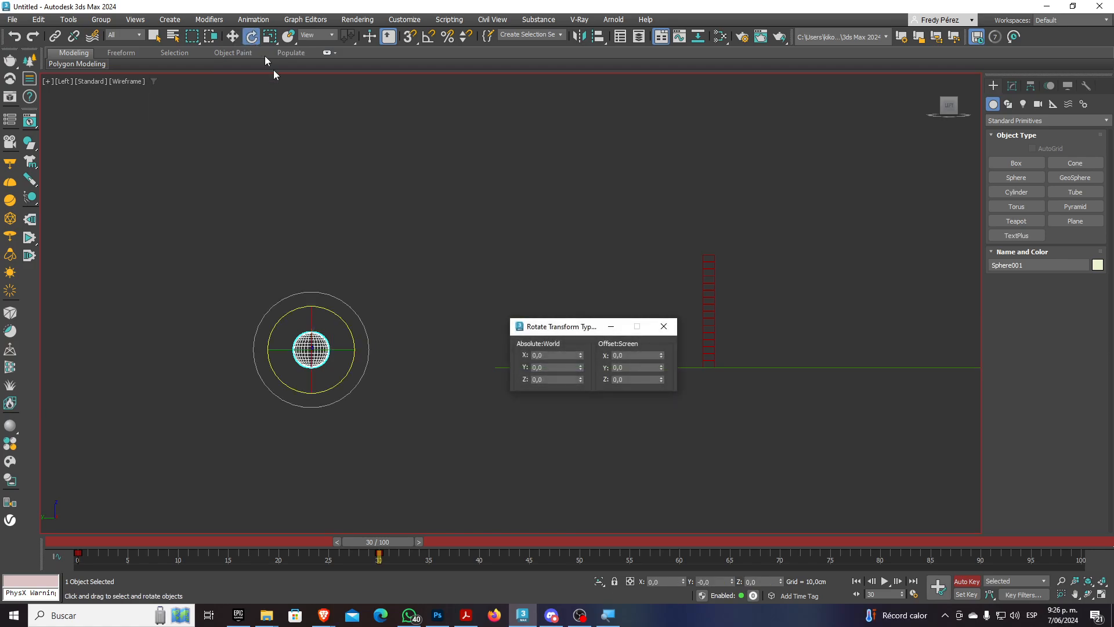
double_click(651, 379)
type("360")
key("Return")
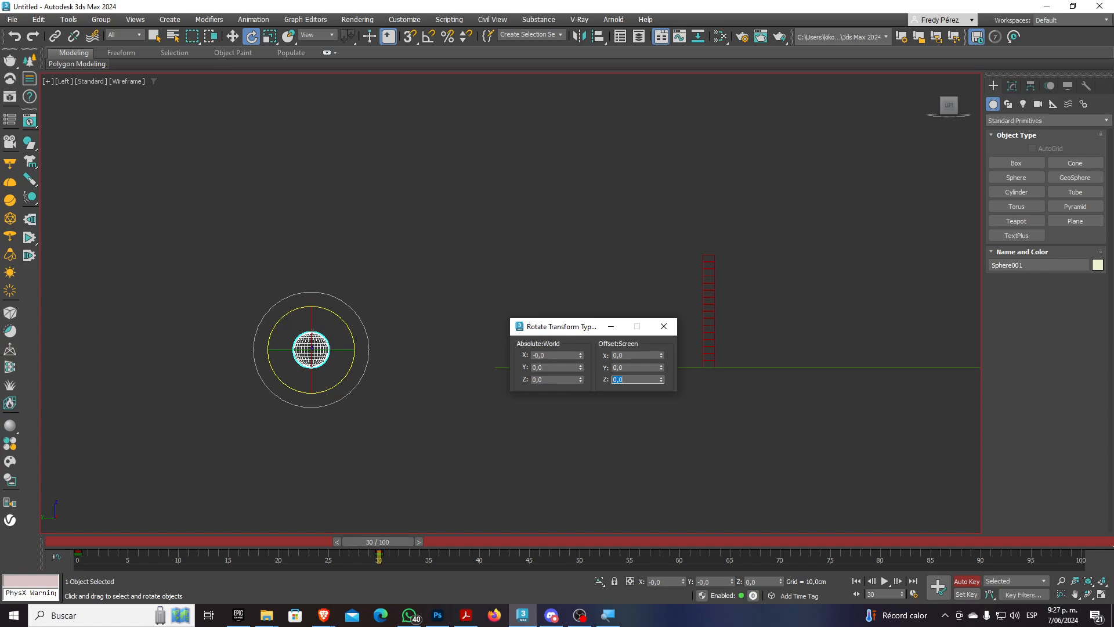
left_click(664, 327)
Scrub the timeline back to near its start, turn off Auto Key, and show the scene in perspective
left_click_drag(405, 542, 99, 539)
key("e")
left_click(966, 581)
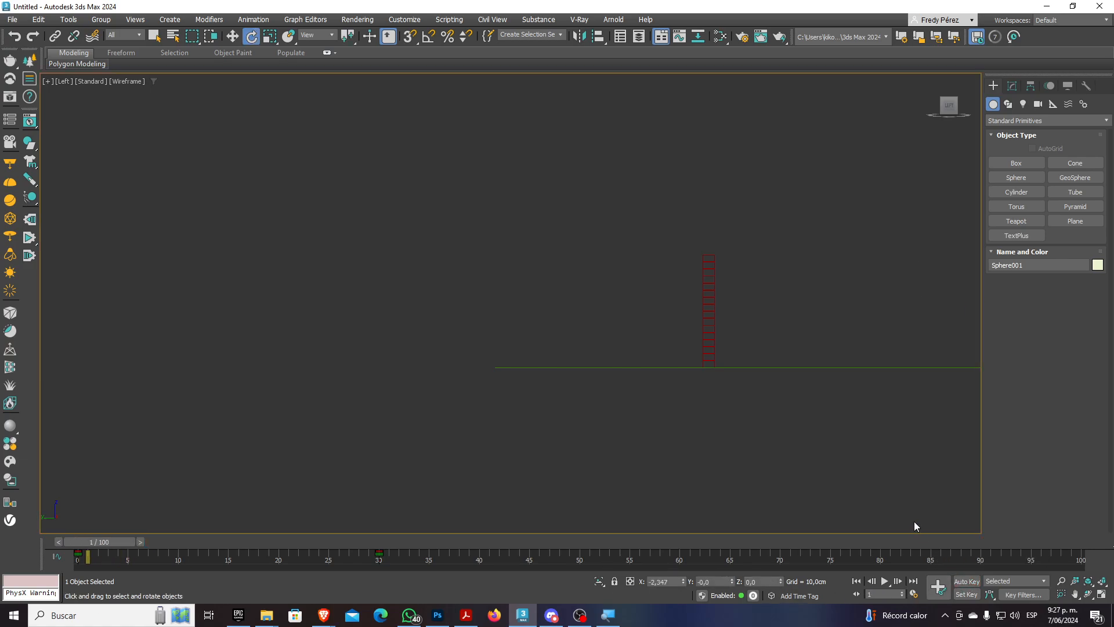
key("p")
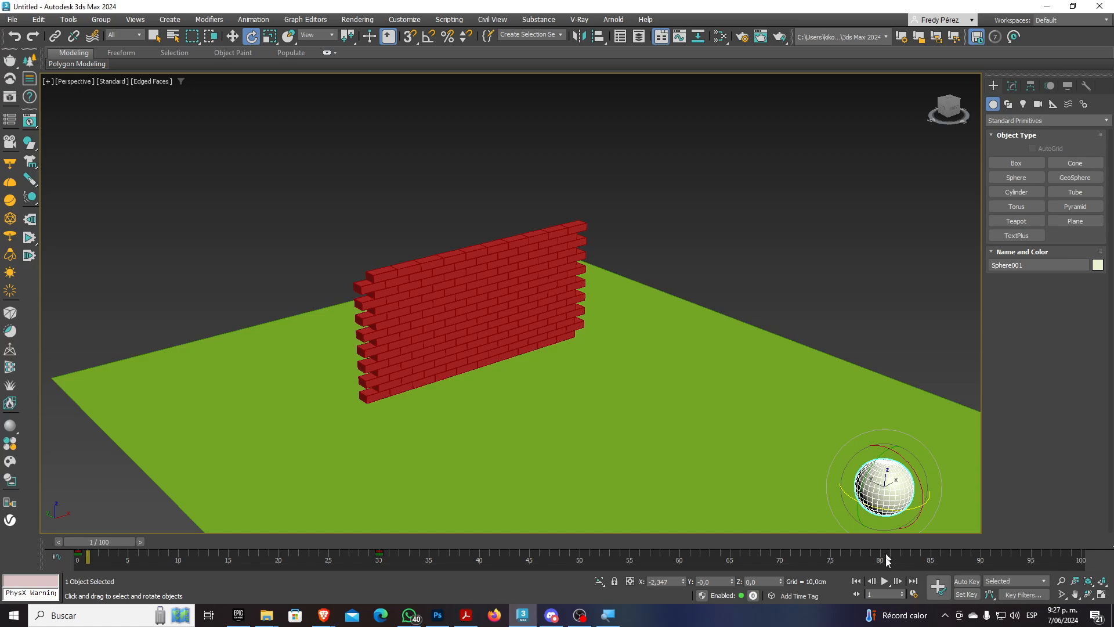
left_click(914, 594)
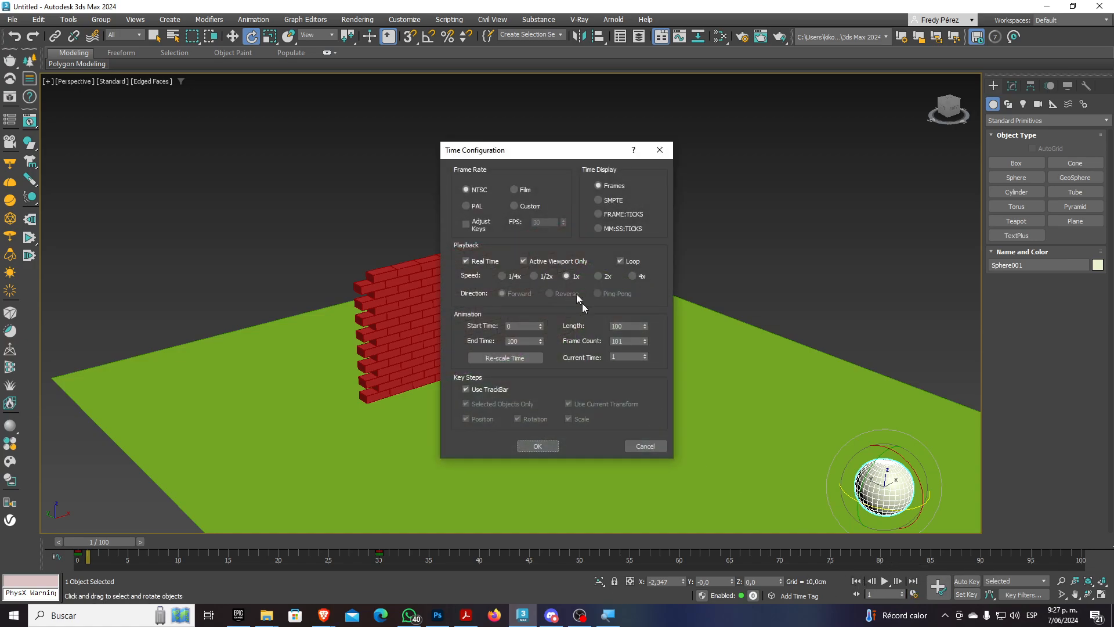
double_click(636, 327)
key("Tab")
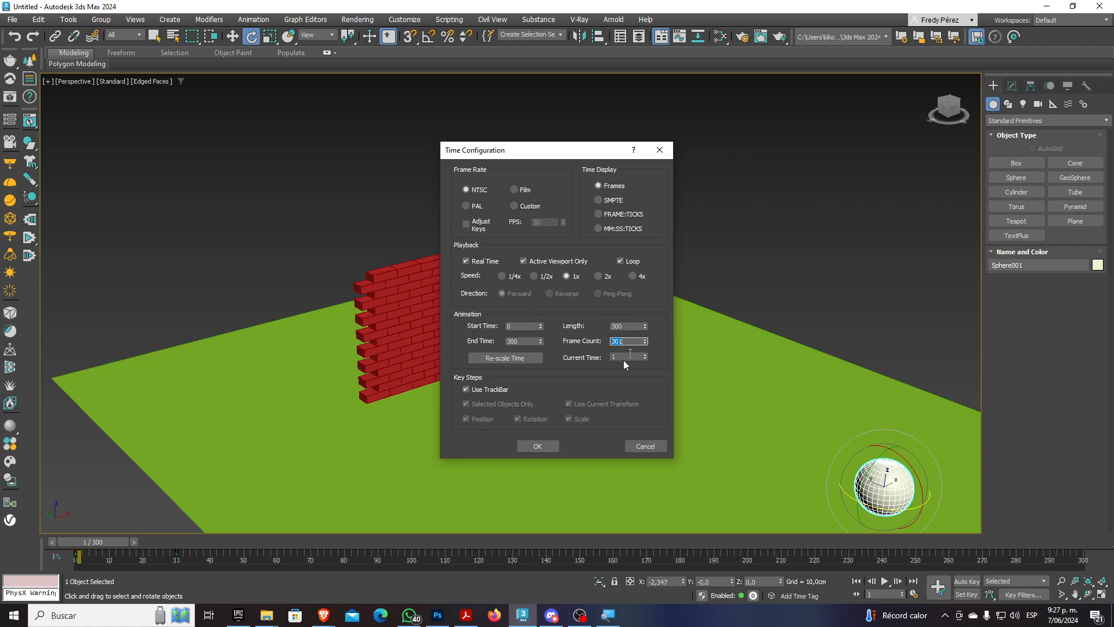
left_click(660, 150)
Run the MassFX simulation to watch the animated sphere before it has a rigid body, and reset it
middle_click_drag(688, 230, 555, 280, "alt")
scroll(606, 304, "up", 3)
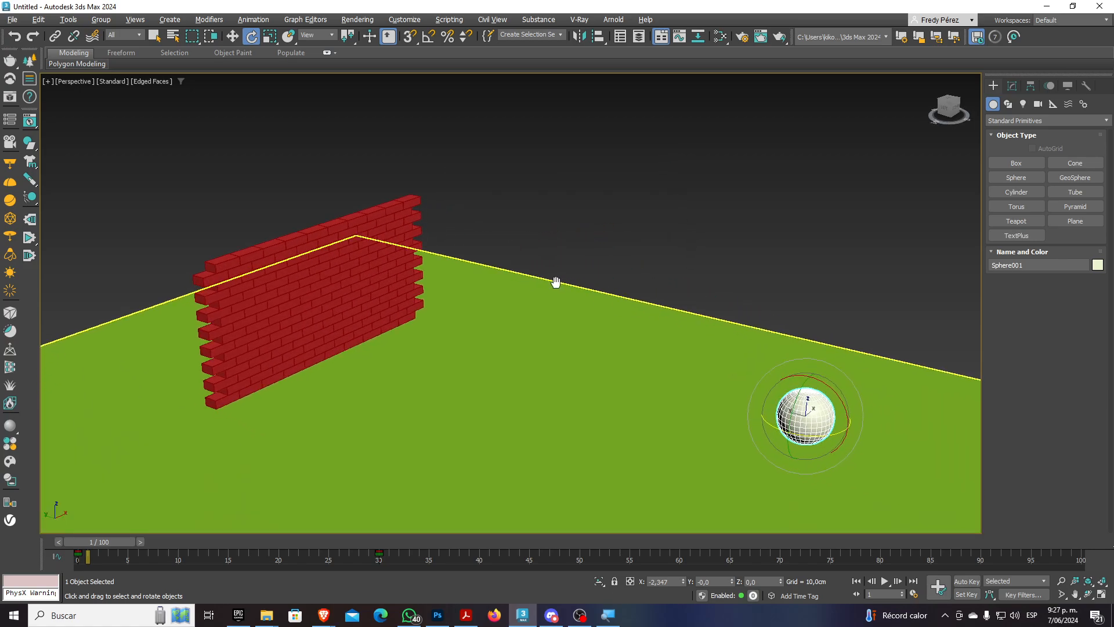
left_click(29, 120)
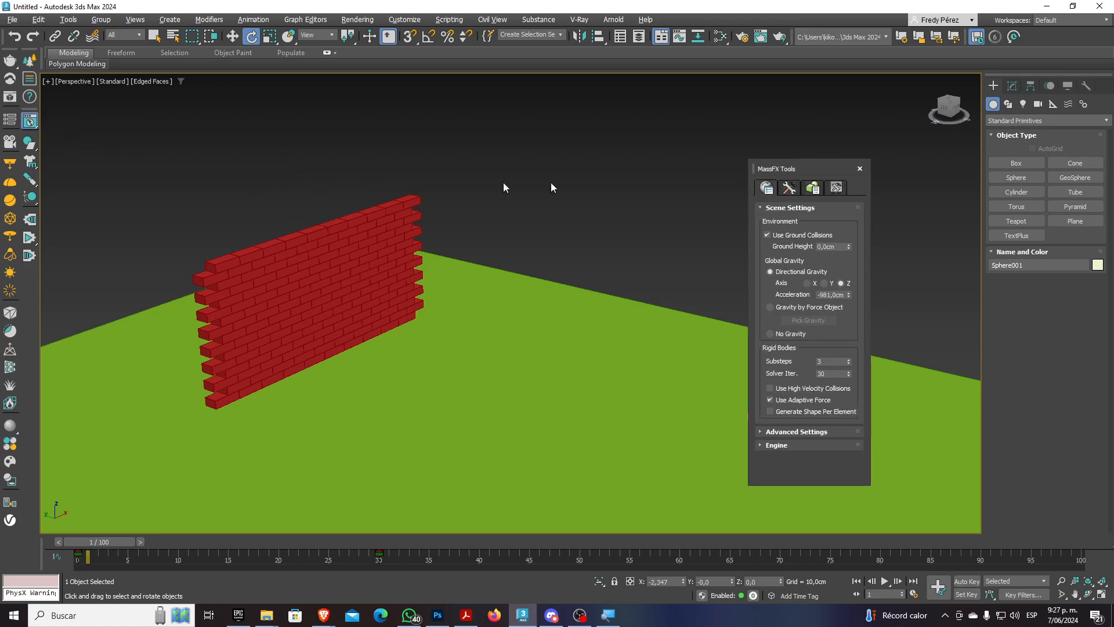
left_click(789, 187)
left_click(797, 237)
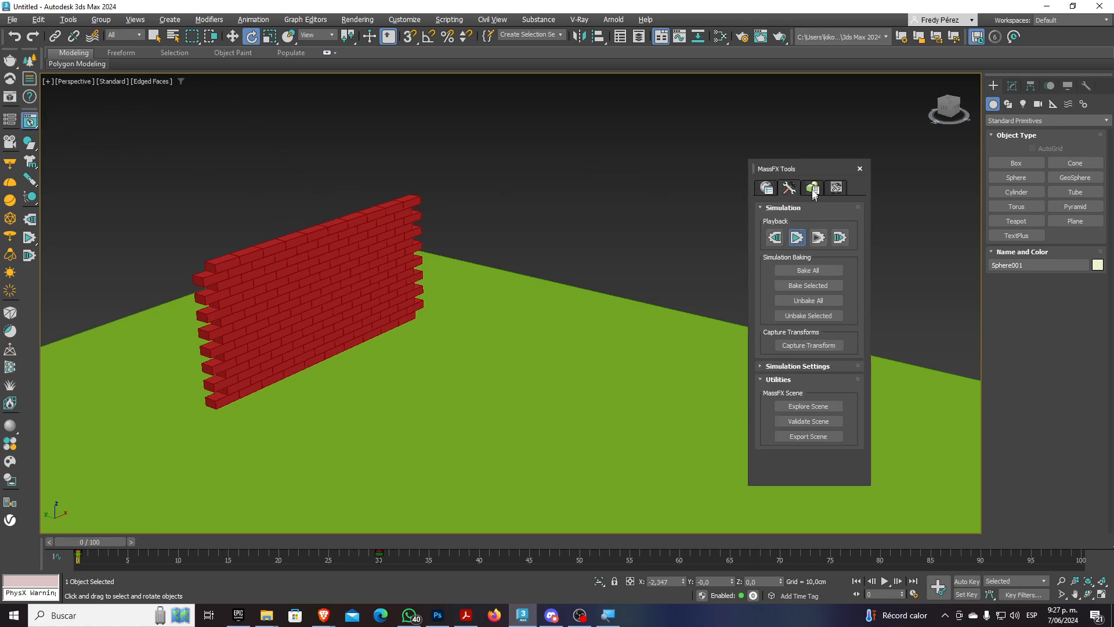
left_click_drag(808, 167, 845, 158)
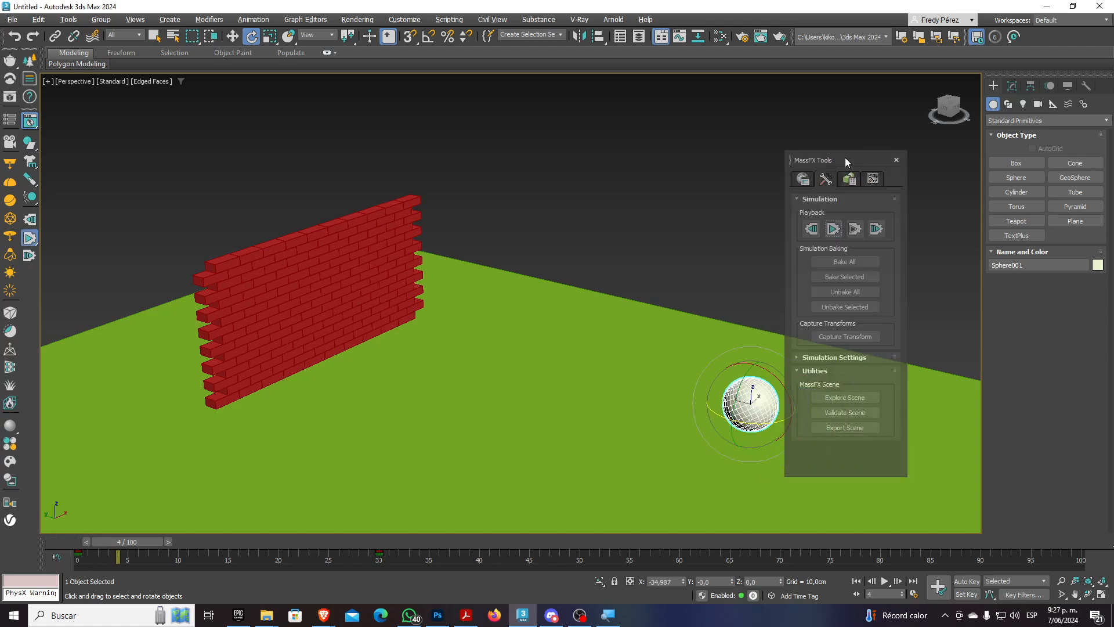
left_click(810, 230)
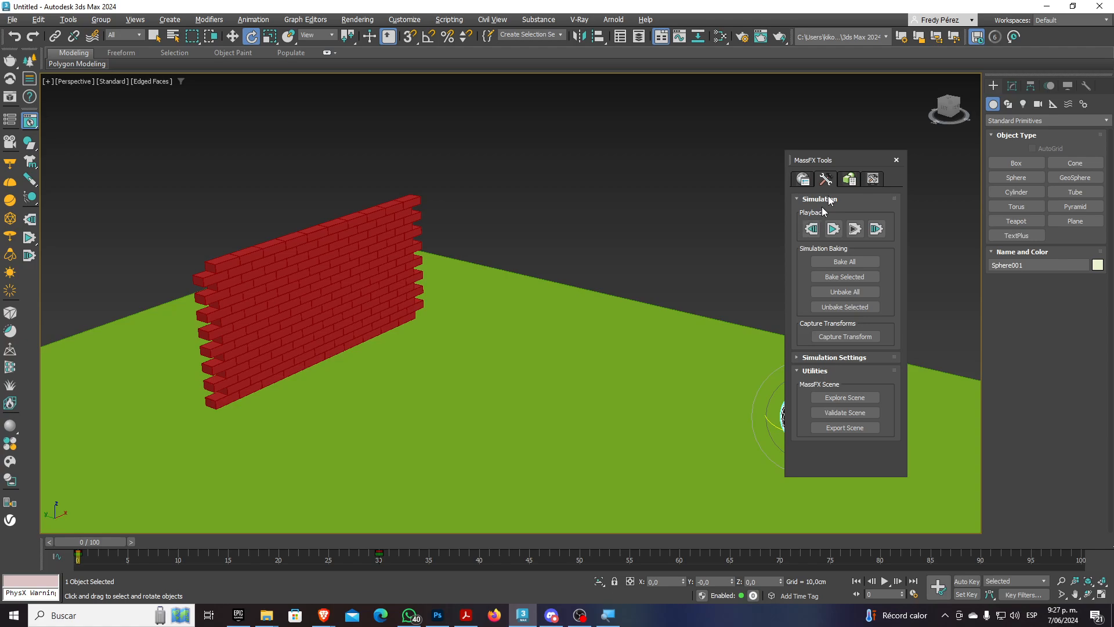
left_click(897, 160)
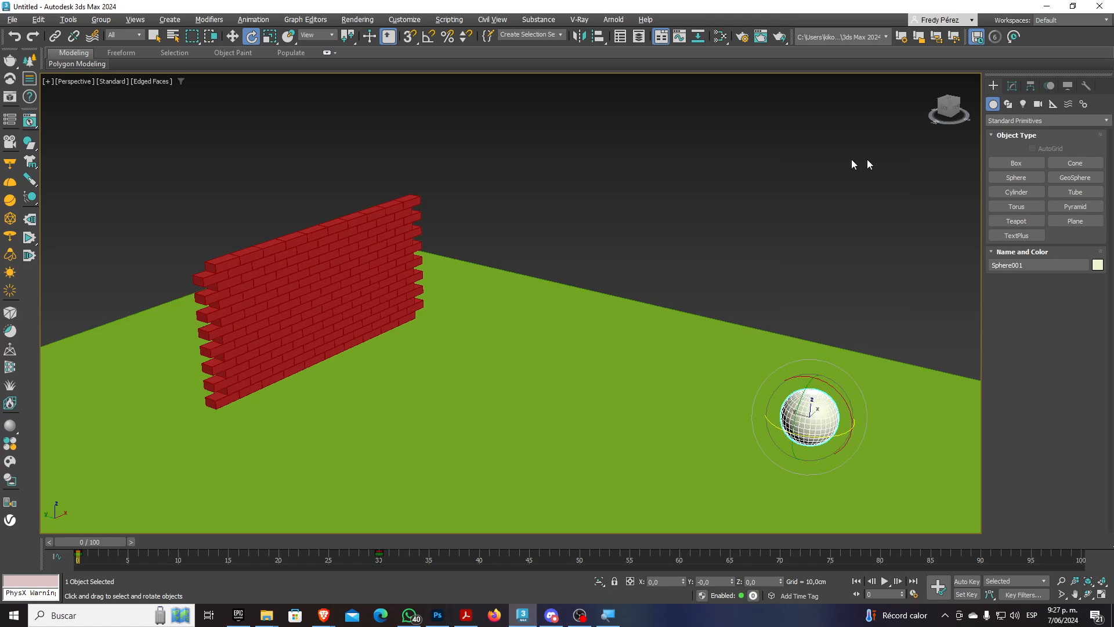
Make the sphere a kinematic MassFX rigid body and set its physical shape type to Sphere
left_click(31, 121)
left_click_drag(29, 143, 114, 168)
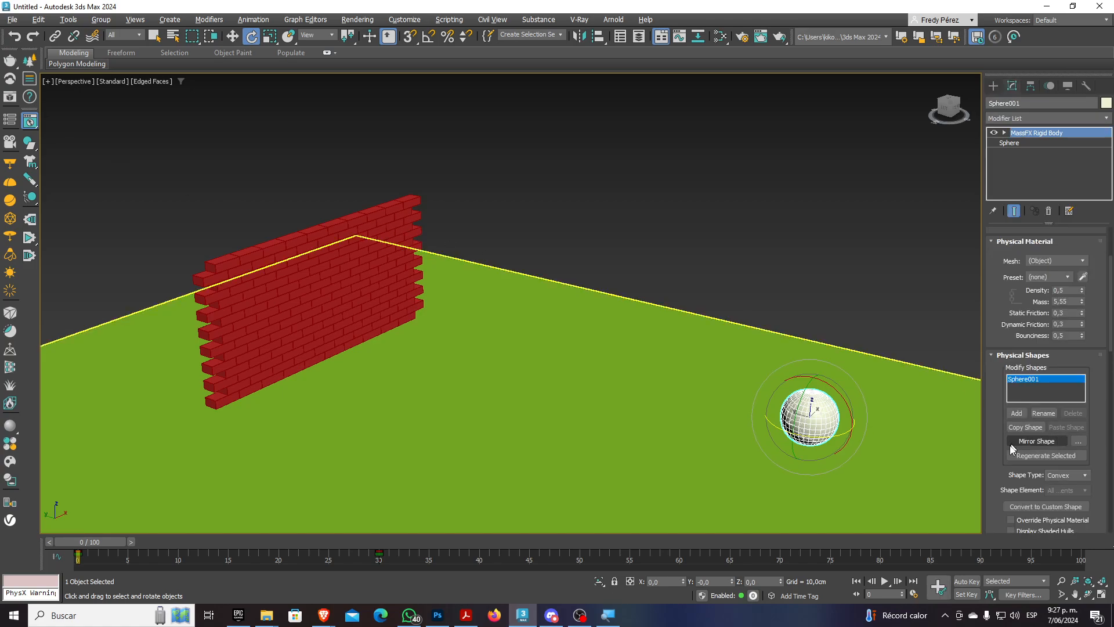
left_click_drag(1002, 470, 1001, 393)
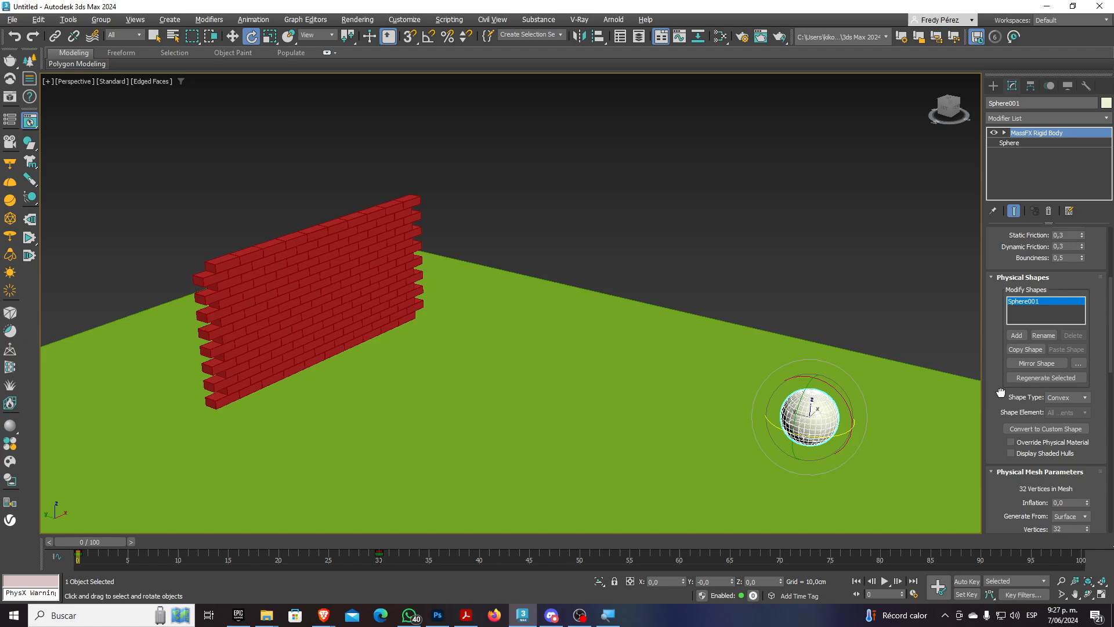
left_click(1083, 398)
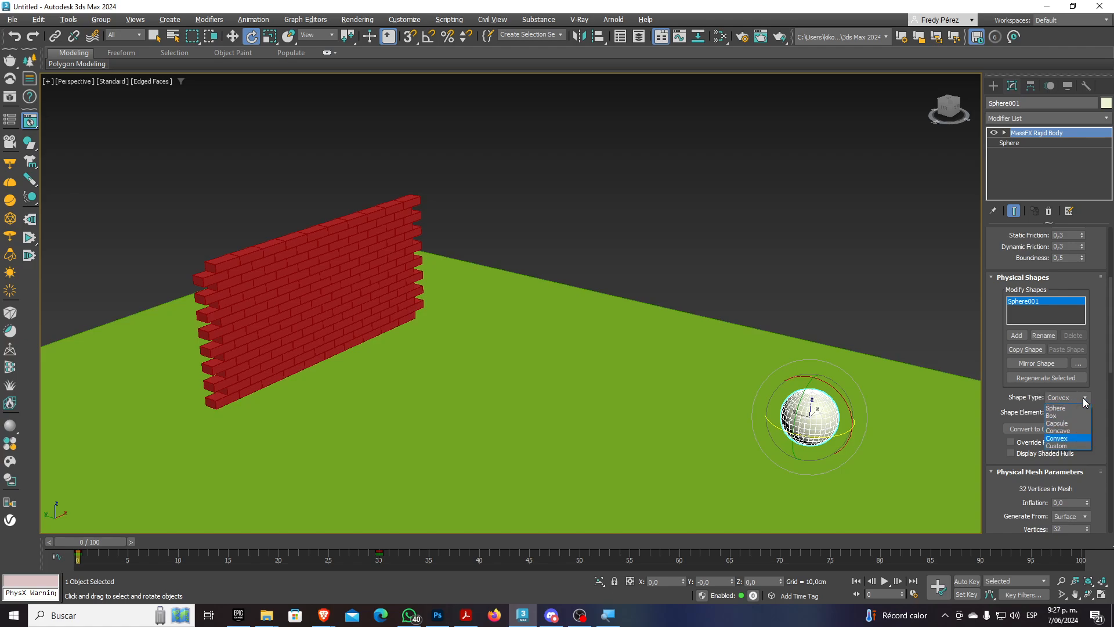
left_click(1057, 408)
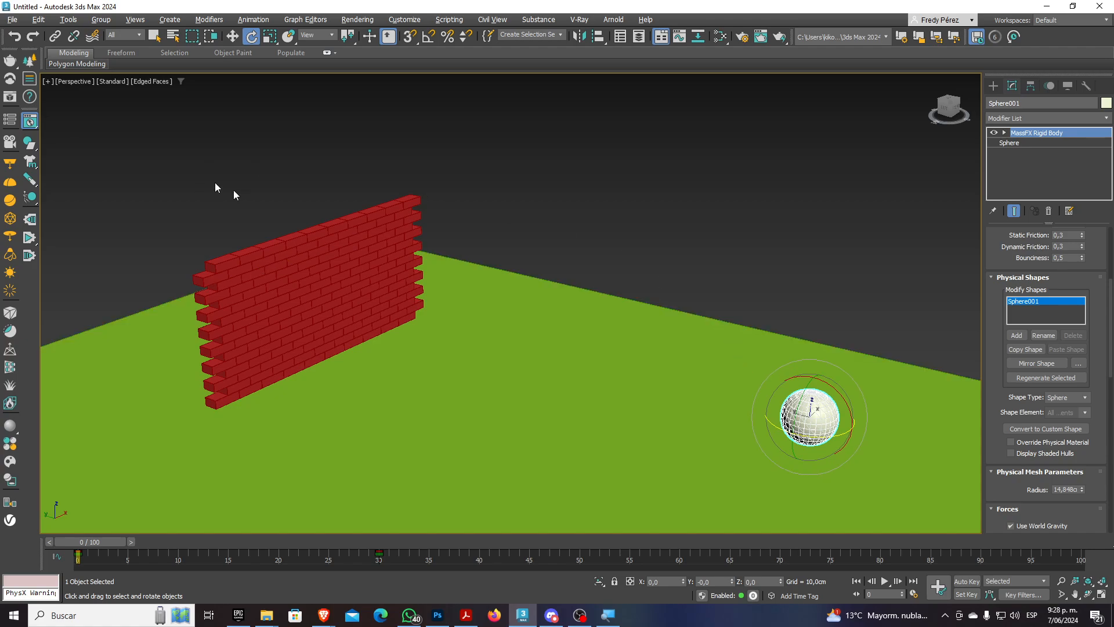
Run the MassFX simulation with the rigid-body sphere hitting the brick wall, and reset it
left_click(25, 123)
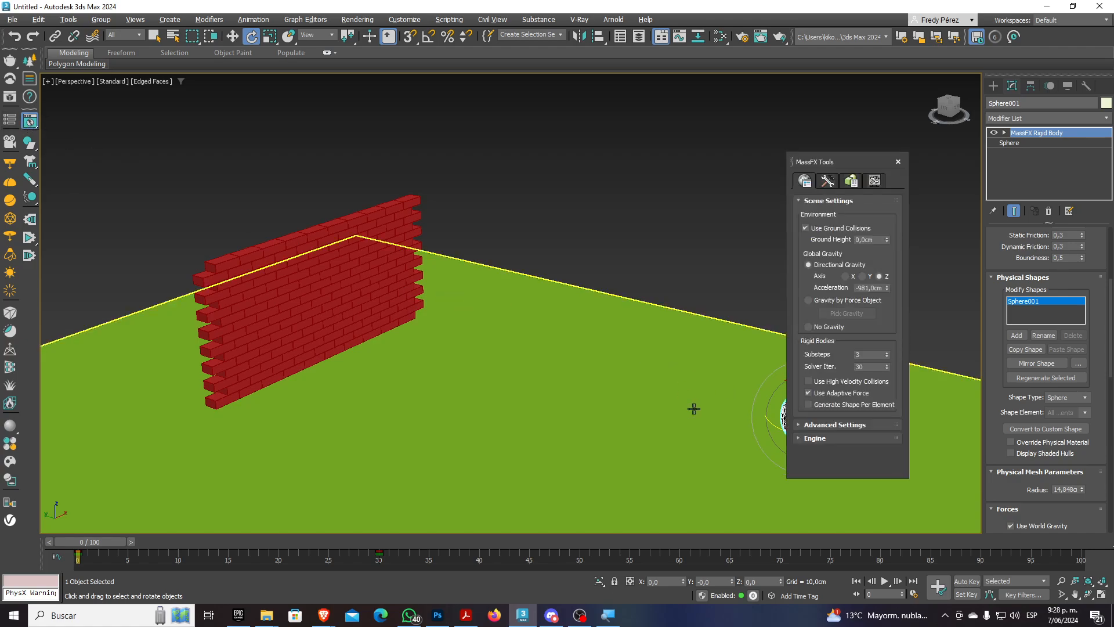
middle_click_drag(694, 405, 586, 271, "alt")
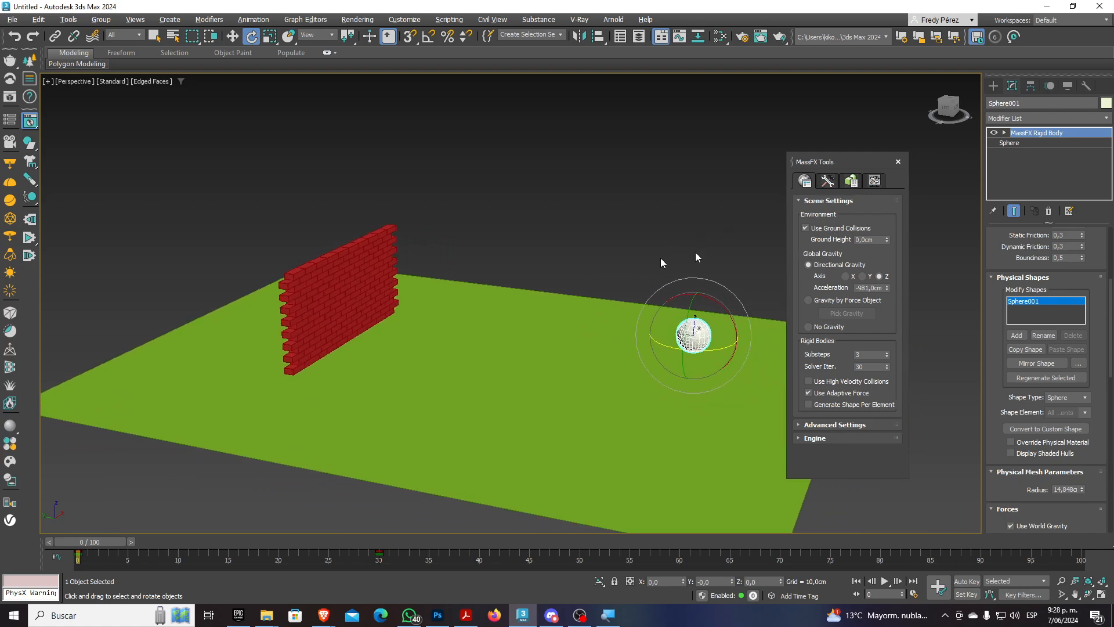
left_click(827, 181)
left_click(834, 230)
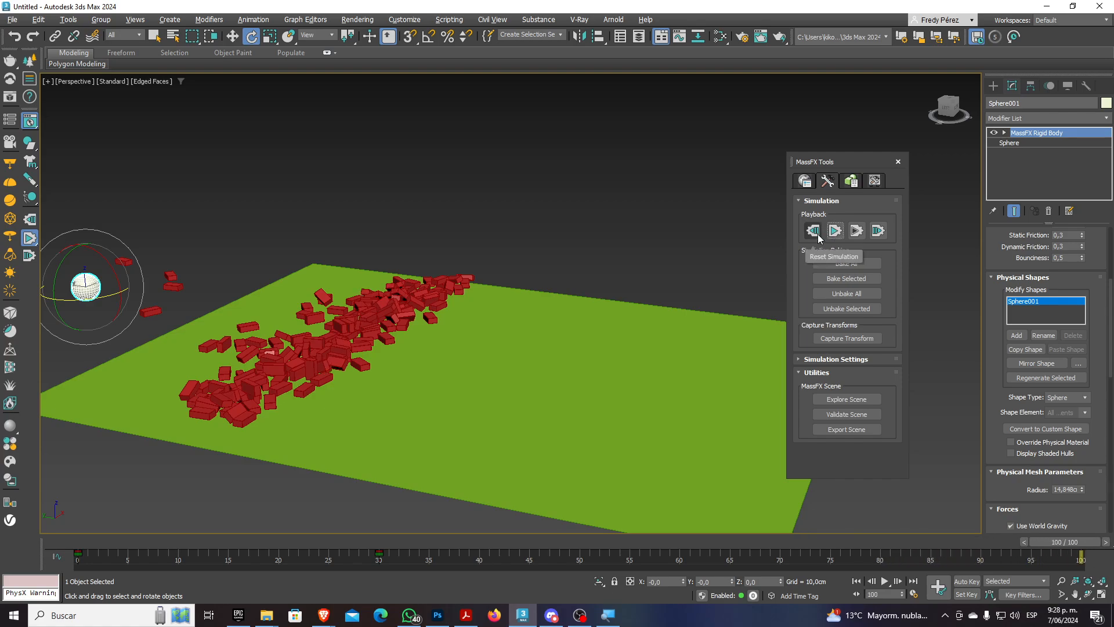
left_click(817, 234)
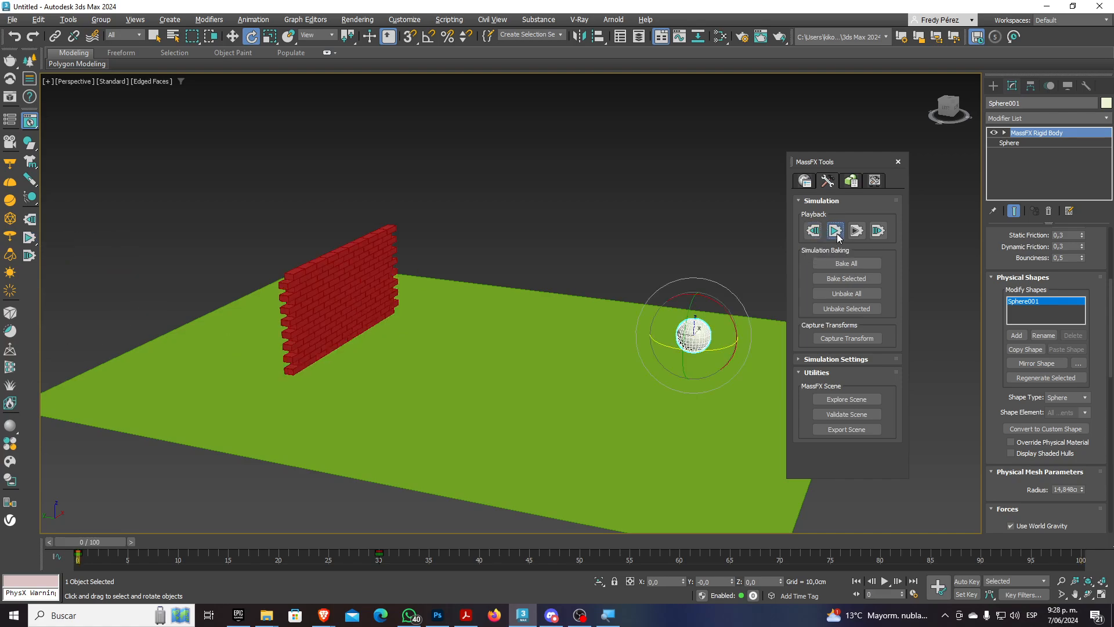
Run the MassFX simulation of the sphere hitting the brick wall, reset it, and bake all rigid bodies
left_click(836, 232)
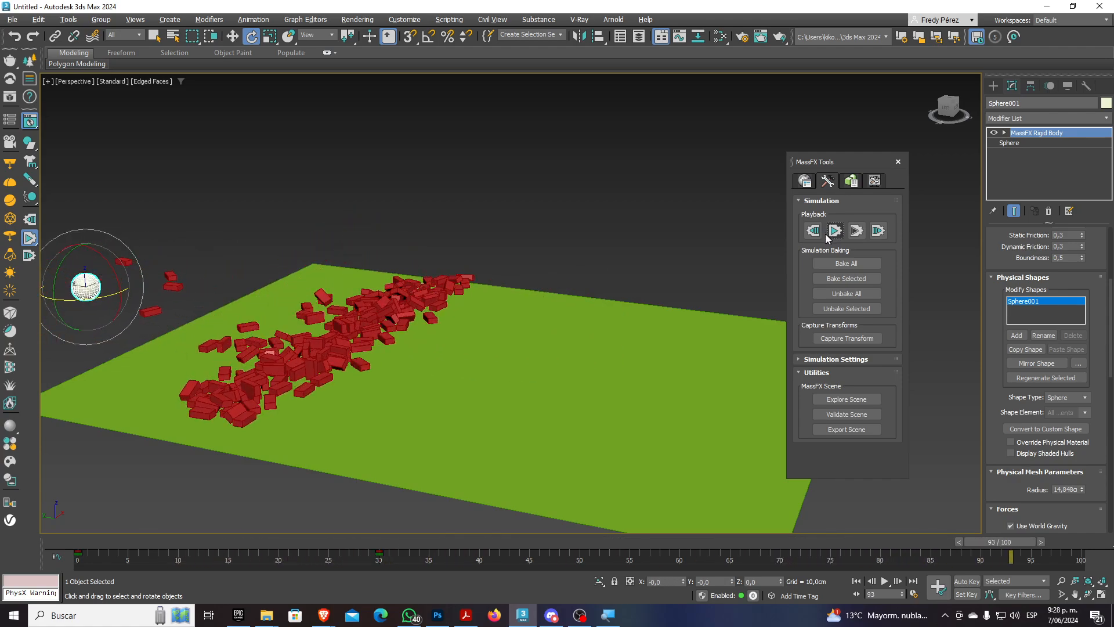
left_click(818, 233)
left_click(846, 262)
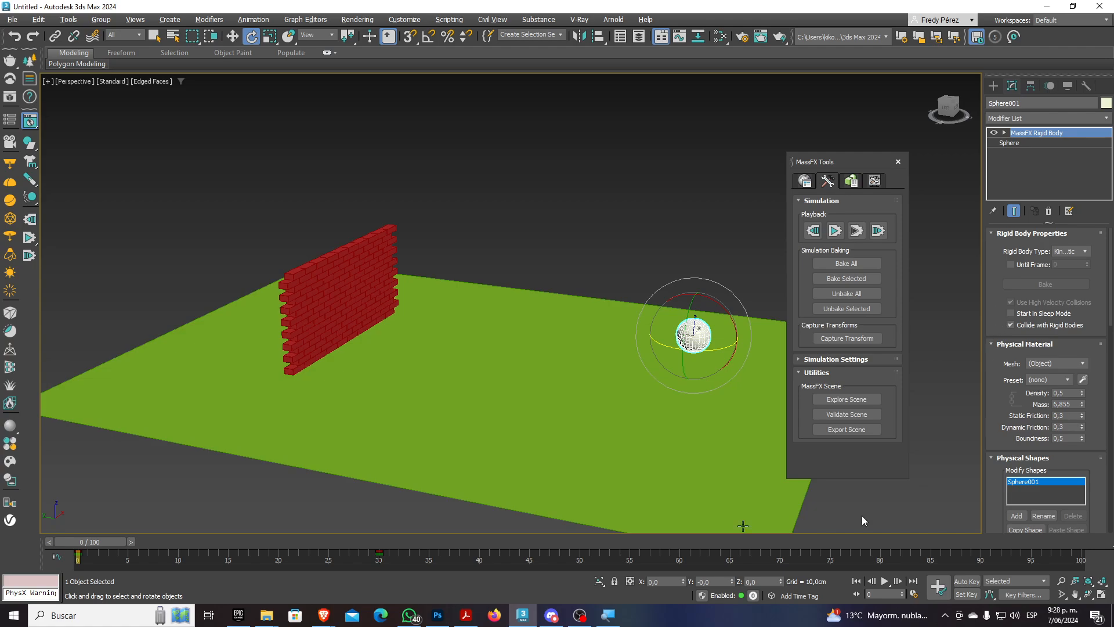
Scrub the animation to frame 15 and examine closely how the sphere meets the bricks
left_click_drag(97, 542, 240, 560)
key("e")
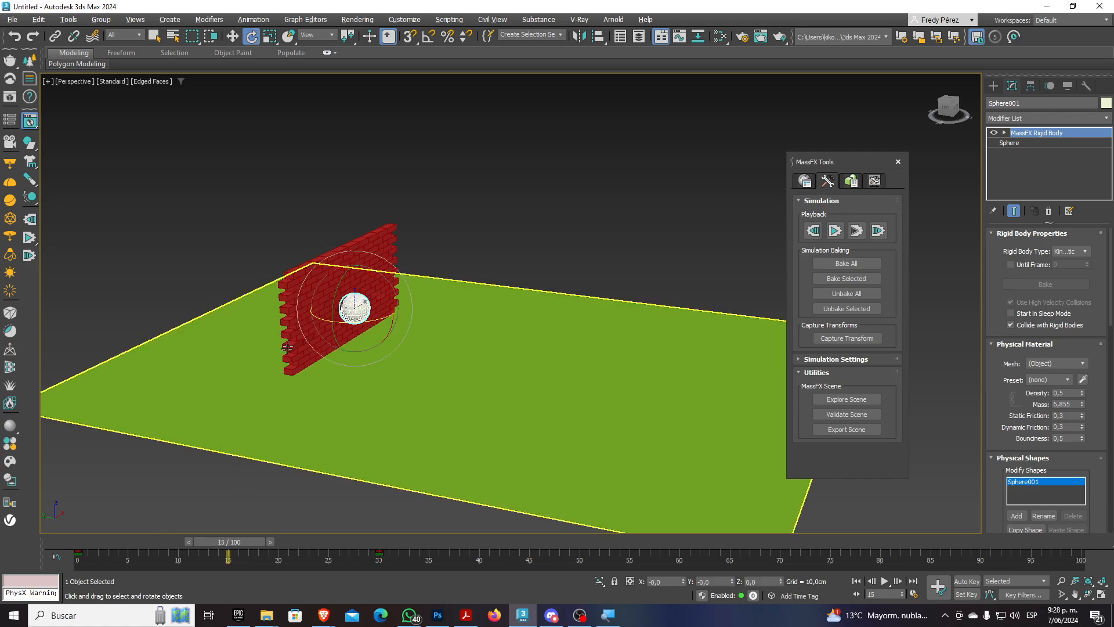
scroll(383, 318, "up", 5)
middle_click_drag(342, 314, 367, 348, "alt")
scroll(415, 291, "up", 5)
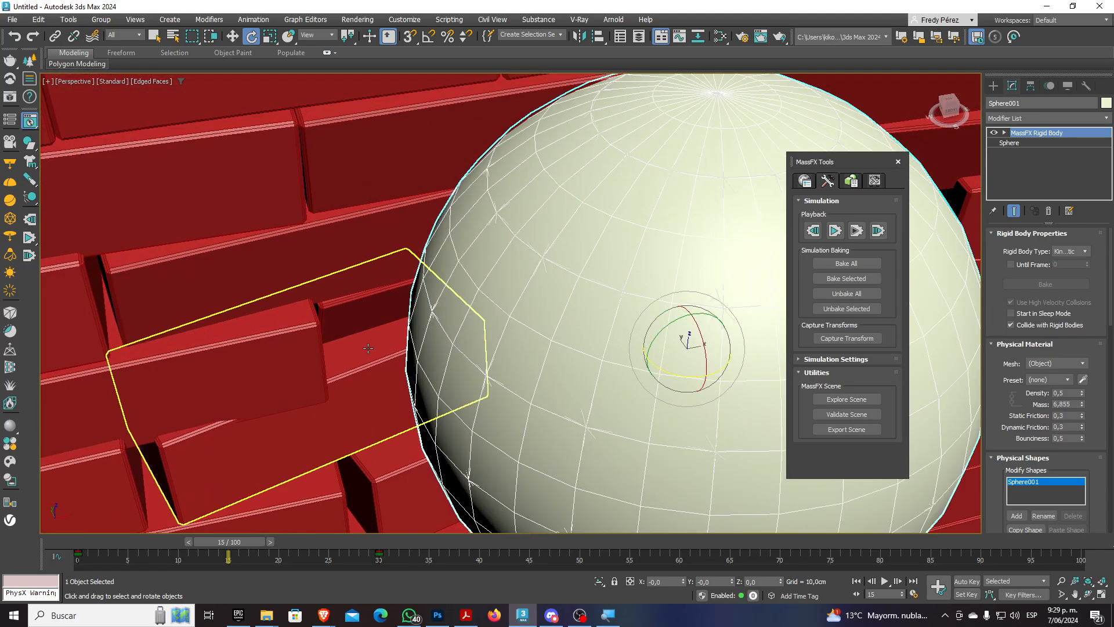
scroll(368, 347, "down", 10)
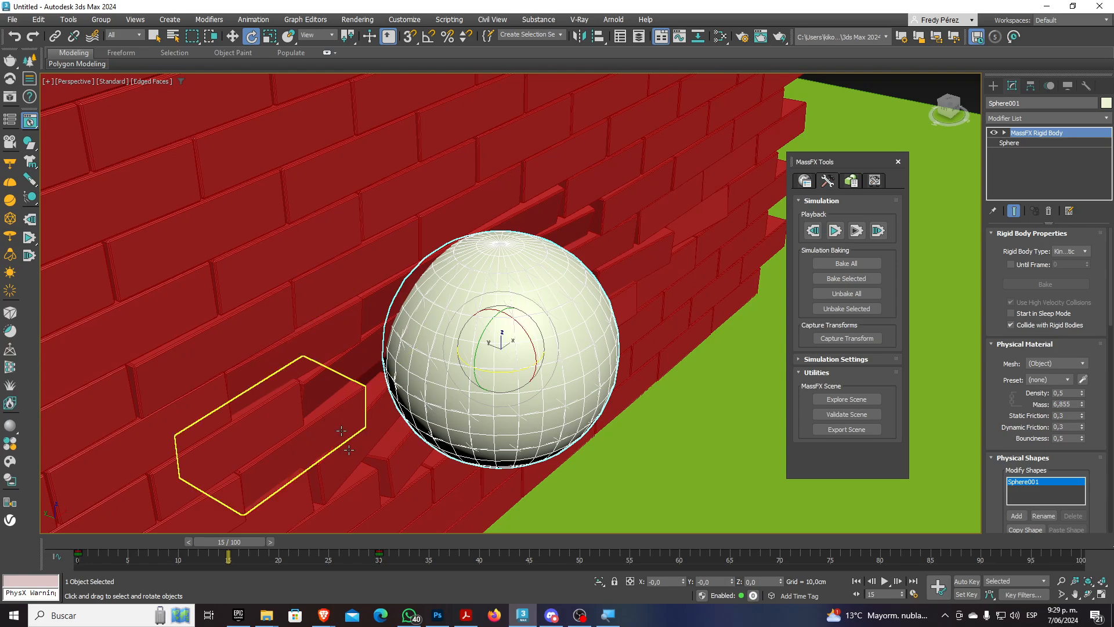
middle_click_drag(325, 440, 392, 415, "alt")
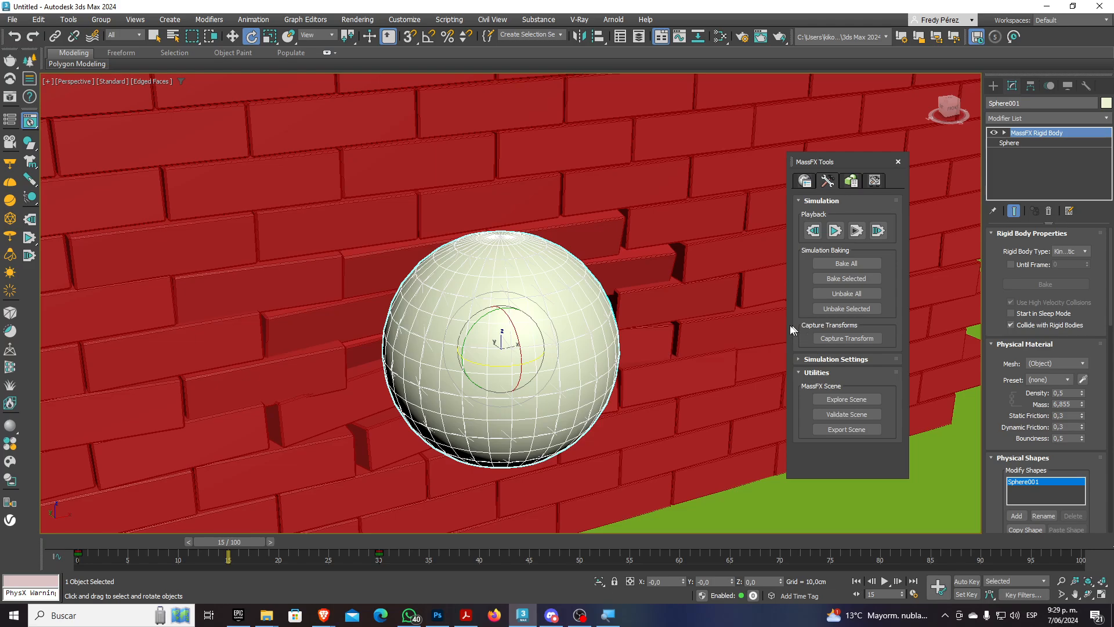
middle_click_drag(504, 348, 560, 333, "alt")
scroll(419, 320, "up", 5)
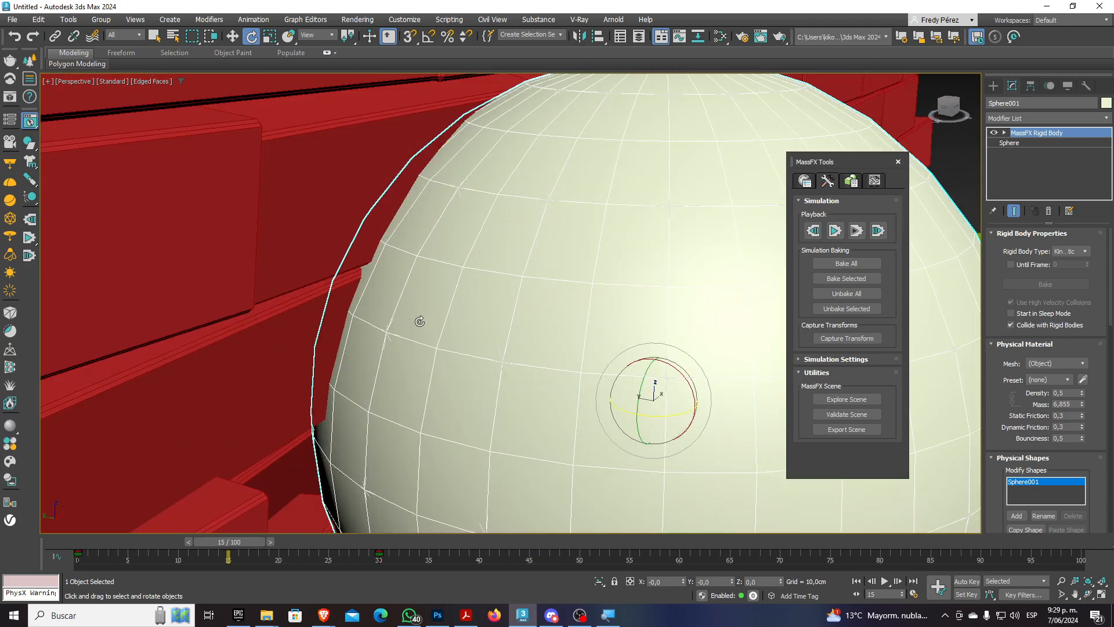
mouse_move(426, 321)
middle_mouse_down("alt")
mouse_move(442, 304)
mouse_move(414, 322)
middle_mouse_up("alt")
scroll(414, 322, "down", 3)
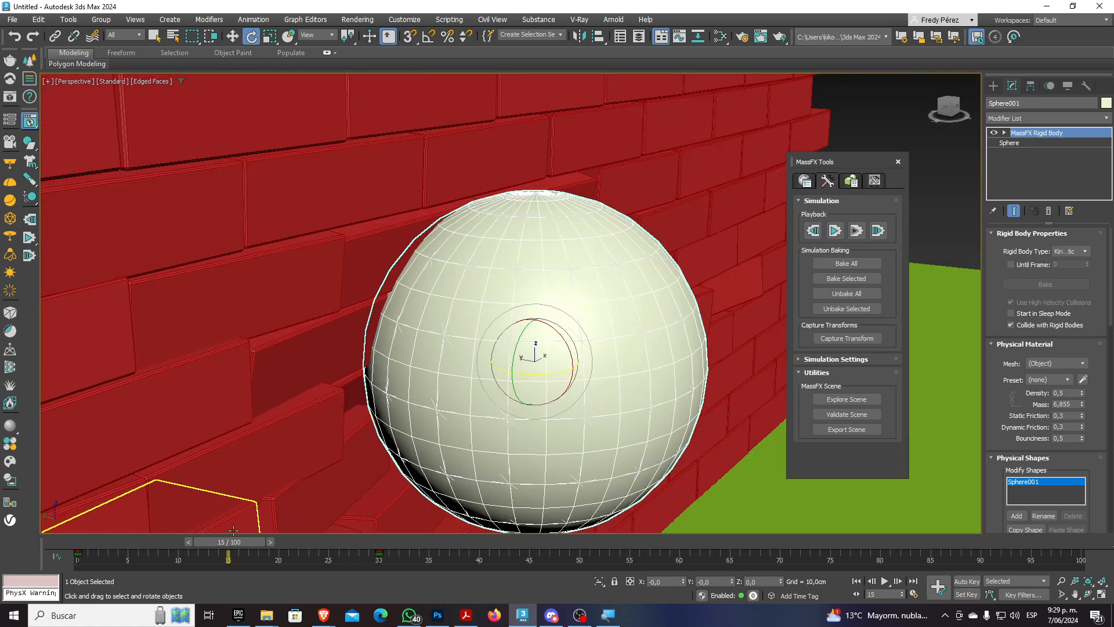
Advance the animation to frames 16 and 17 and examine how the bricks break apart around the sphere
key("q")
left_click_drag(247, 542, 253, 541)
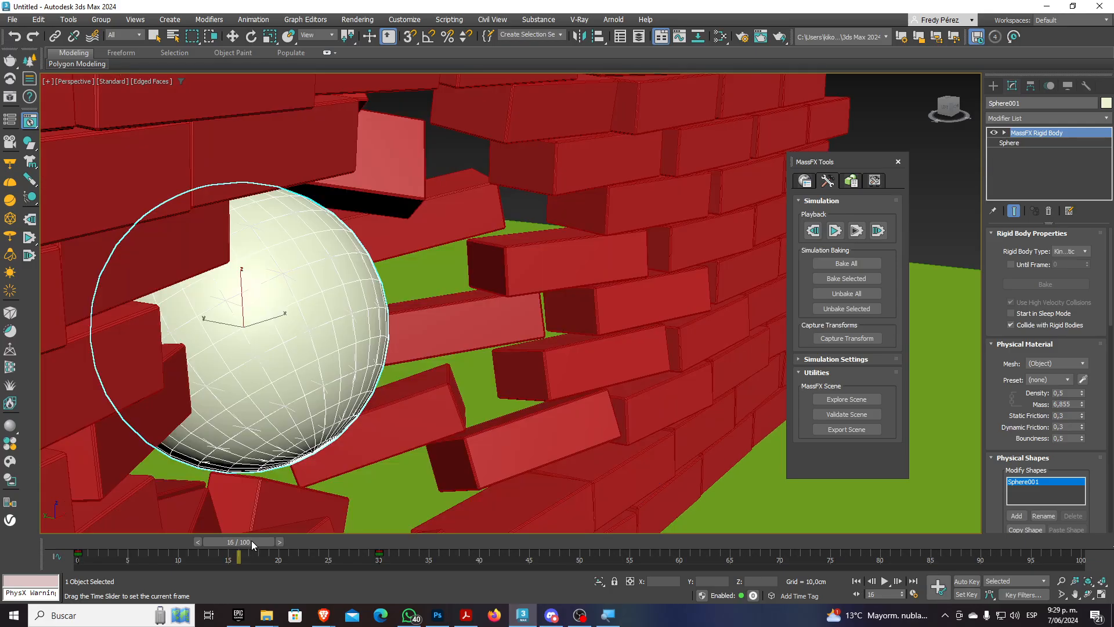
key("e")
scroll(342, 432, "down", 4)
middle_click_drag(345, 432, 388, 427, "alt")
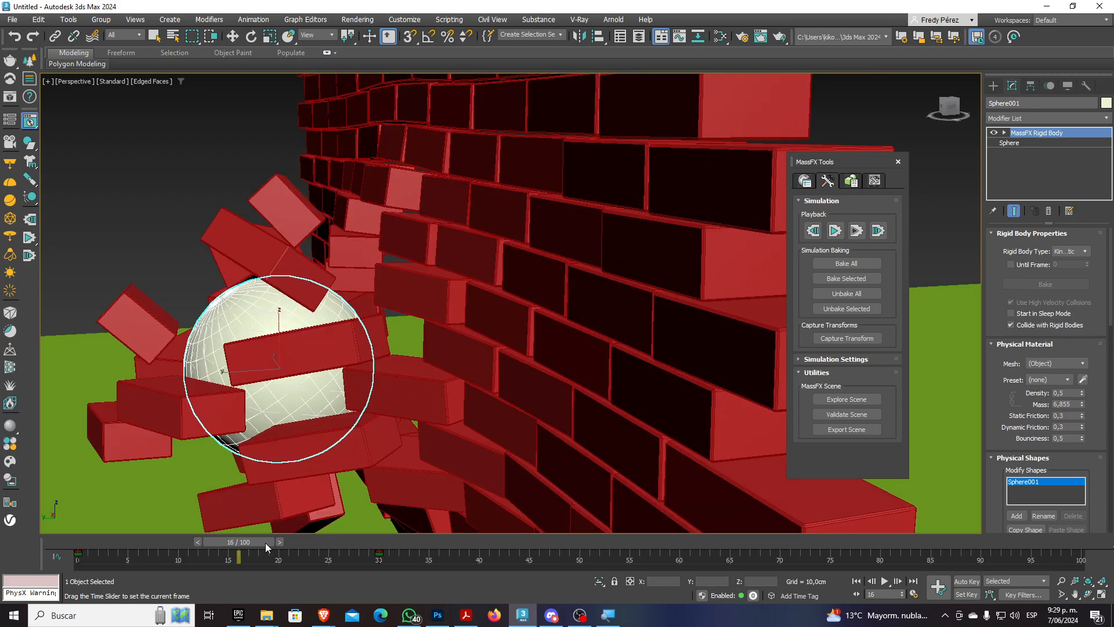
left_click_drag(265, 541, 270, 541)
key("e")
middle_click_drag(348, 438, 266, 459, "alt")
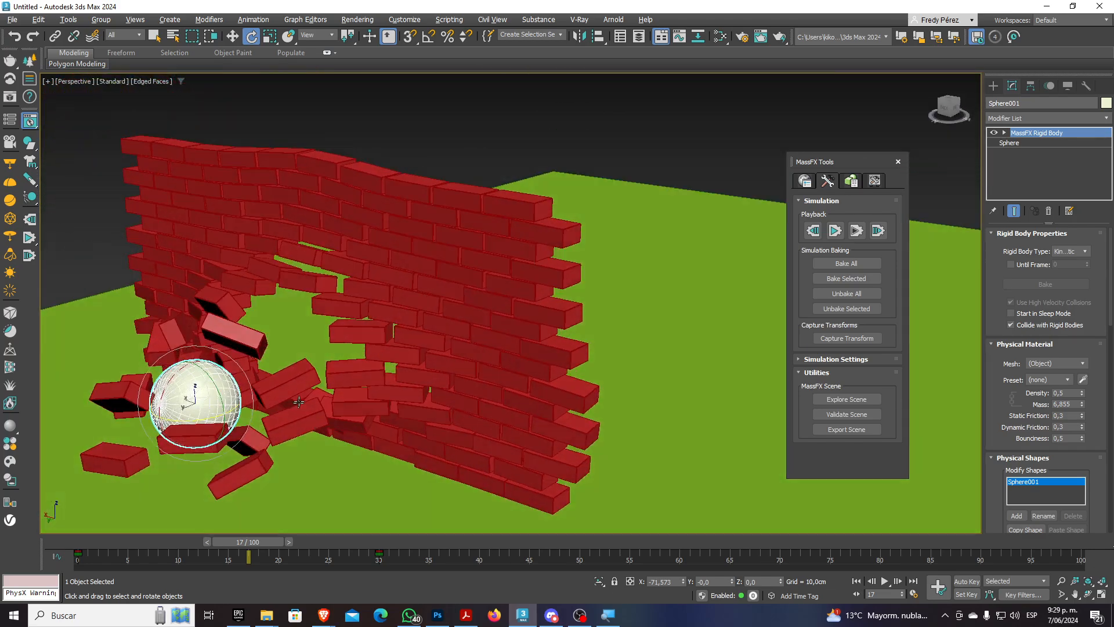
Return the timeline to frame 0 and move the sphere's end key from frame 30 to frame 60
left_click_drag(263, 542, 87, 541)
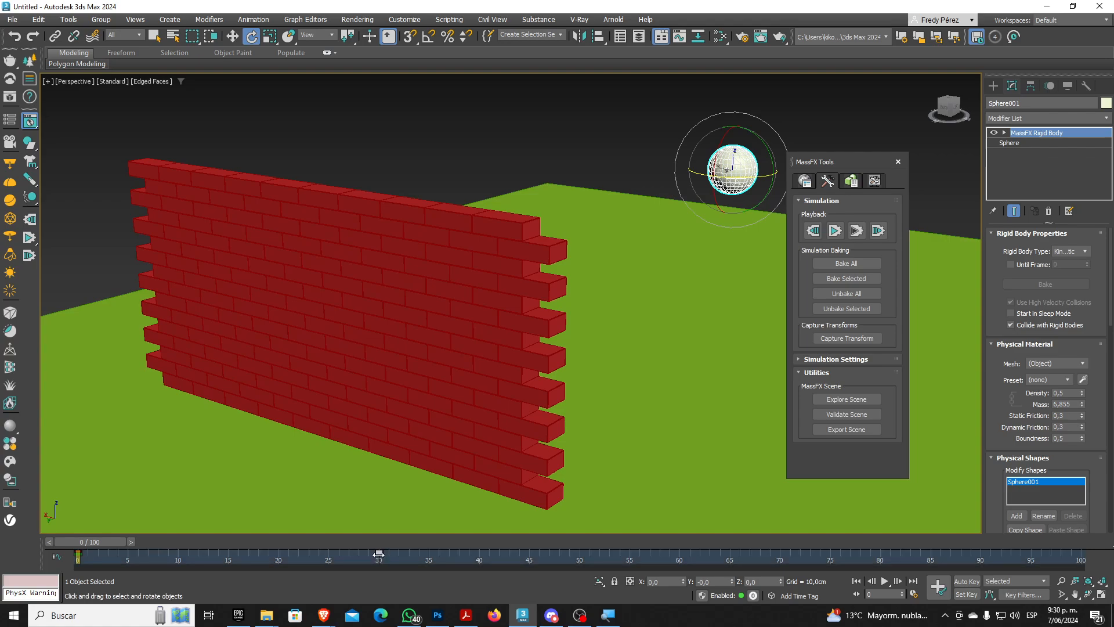
left_click_drag(378, 554, 389, 554)
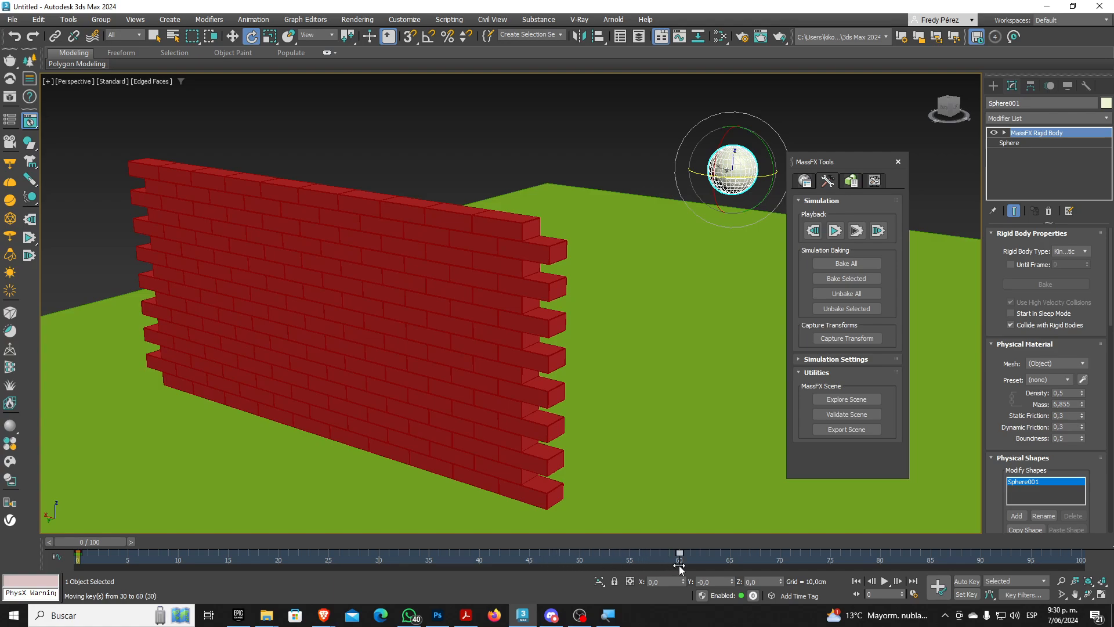
left_click_drag(679, 565, 679, 565)
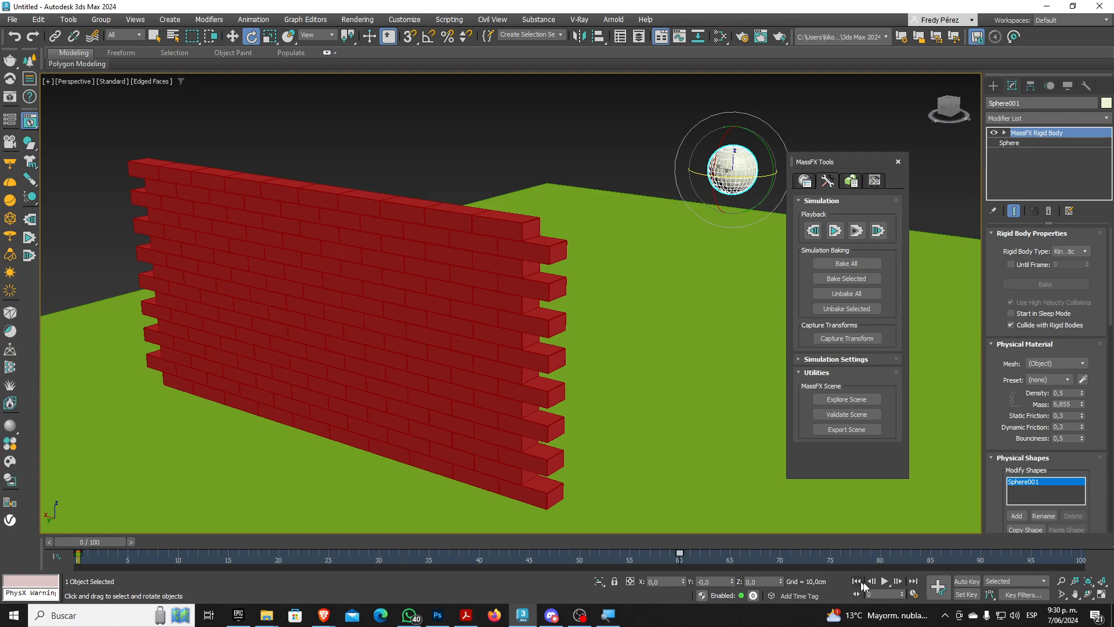
Set the animation length to 300 frames in the time configuration
left_click(914, 594)
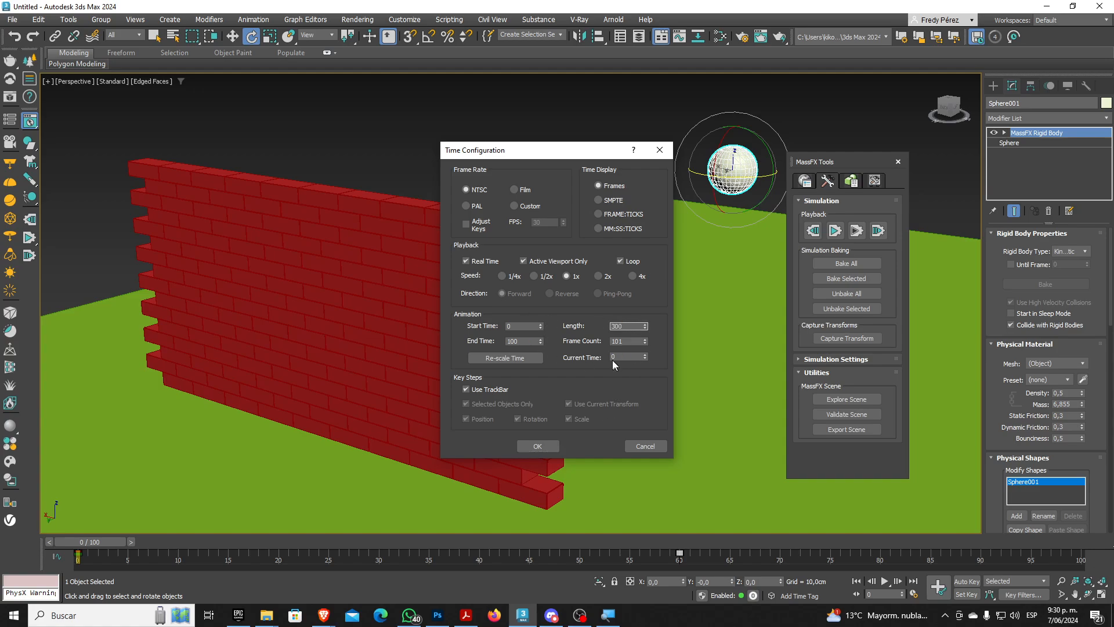
key("Tab")
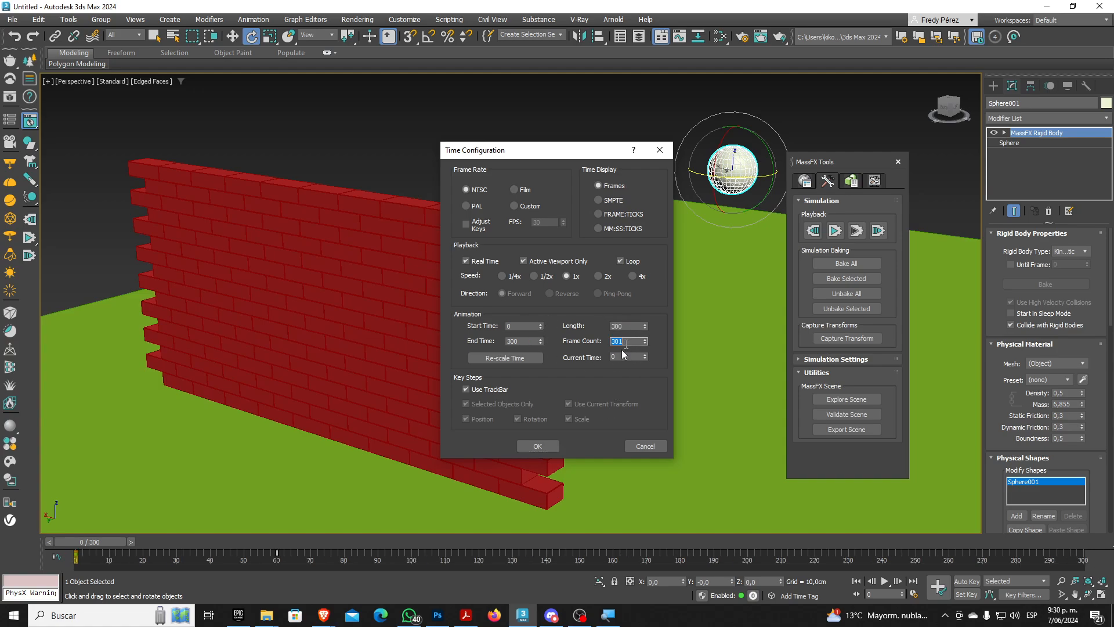
left_click(538, 446)
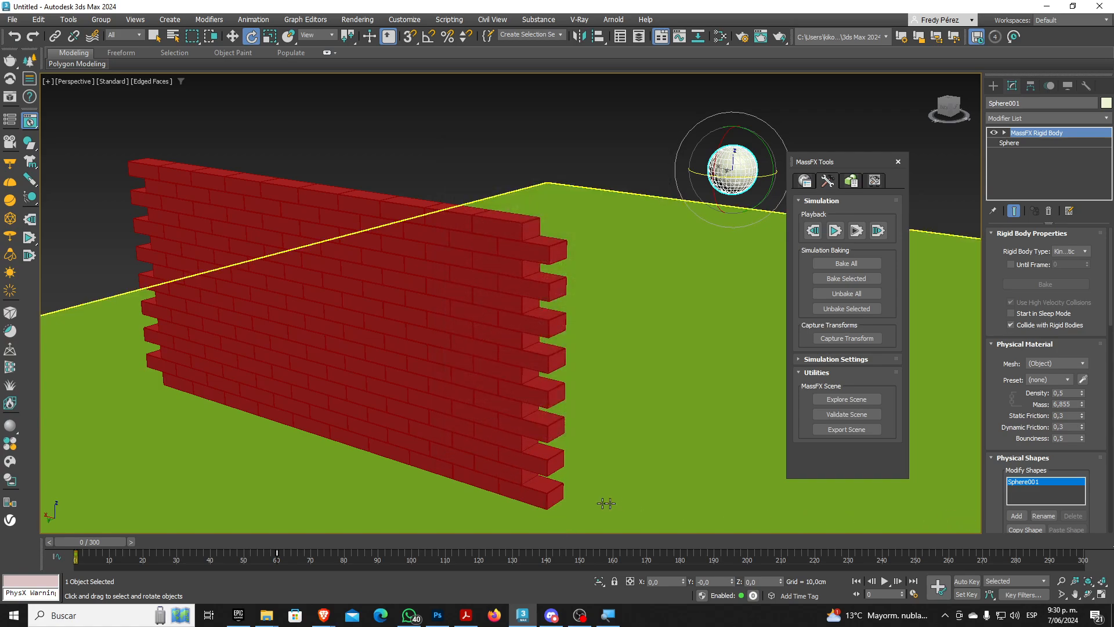
Set the MassFX rigid-body substeps to 7 in the scene settings
left_click(812, 182)
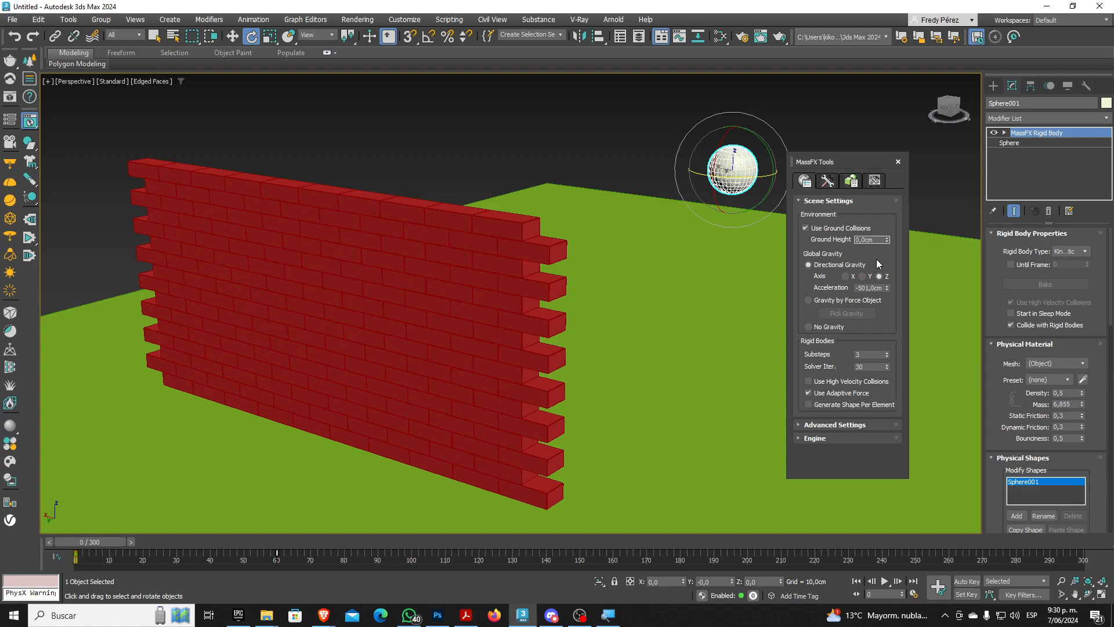
left_click(868, 351)
left_click(828, 181)
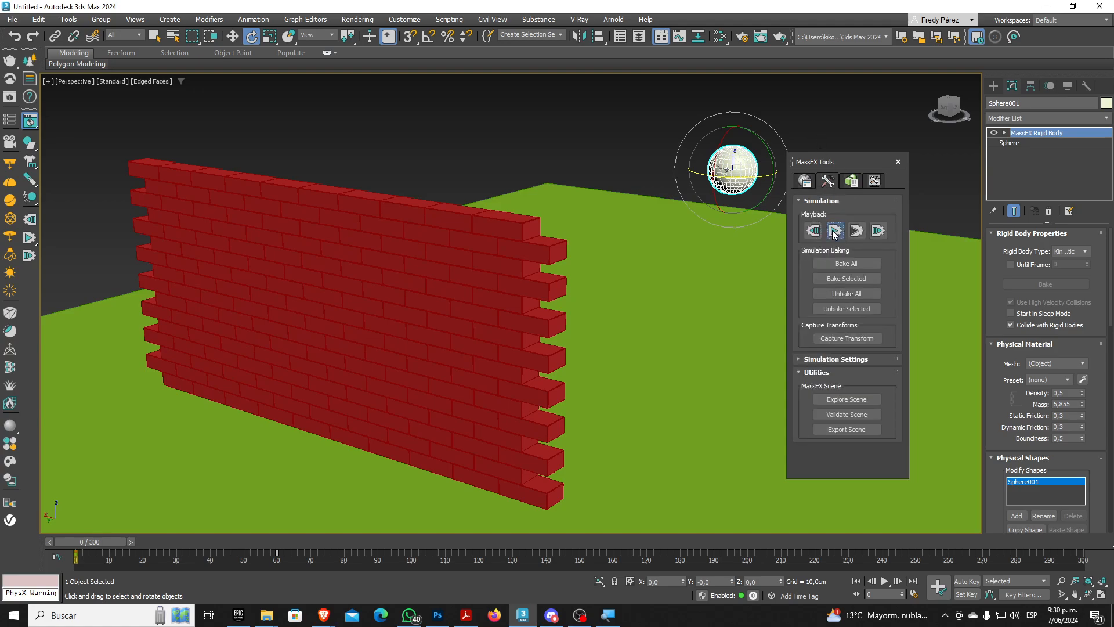
Run the MassFX simulation with the slower sphere, reset it, and bake all rigid bodies
left_click(834, 231)
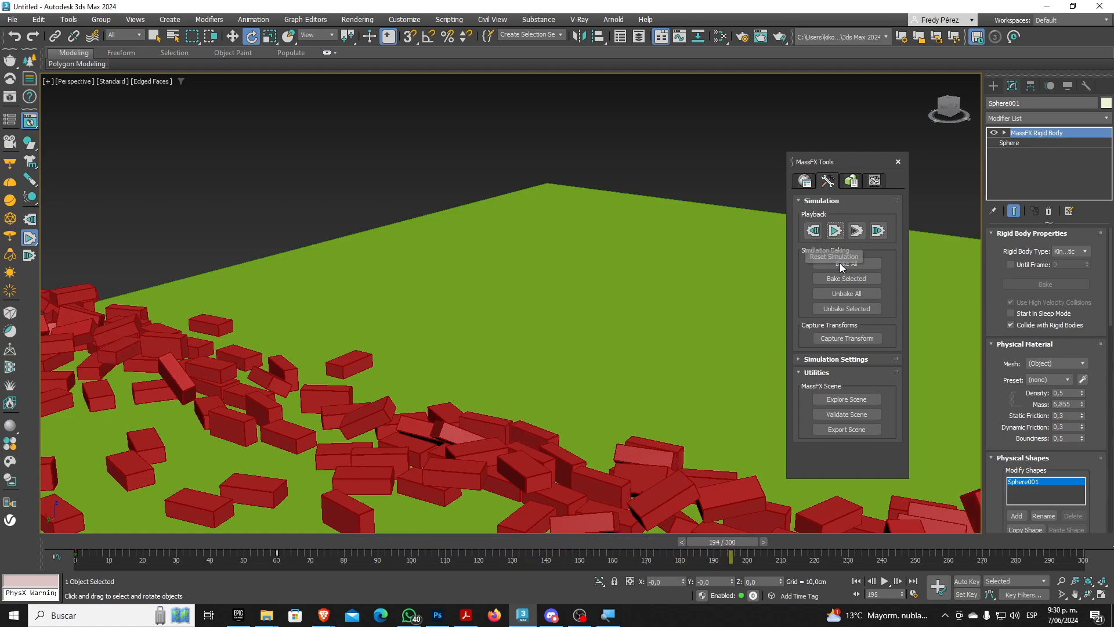
left_click(814, 231)
left_click(835, 263)
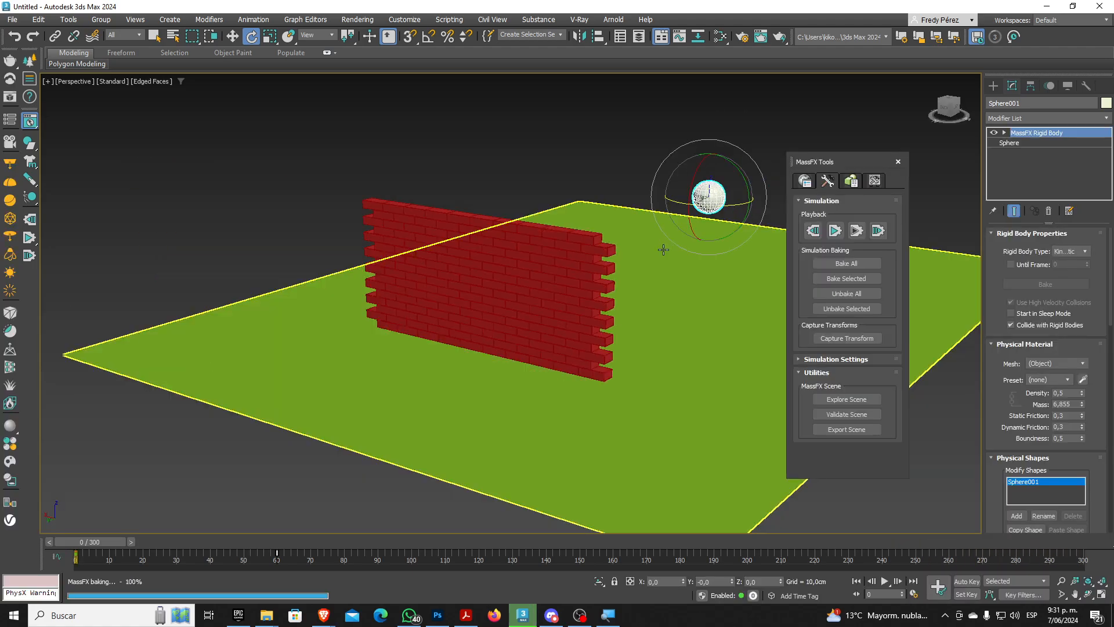
Scrub the baked animation to frame 30 and examine the sphere's contact with the wall from several angles
middle_click_drag(669, 301, 584, 311, "alt")
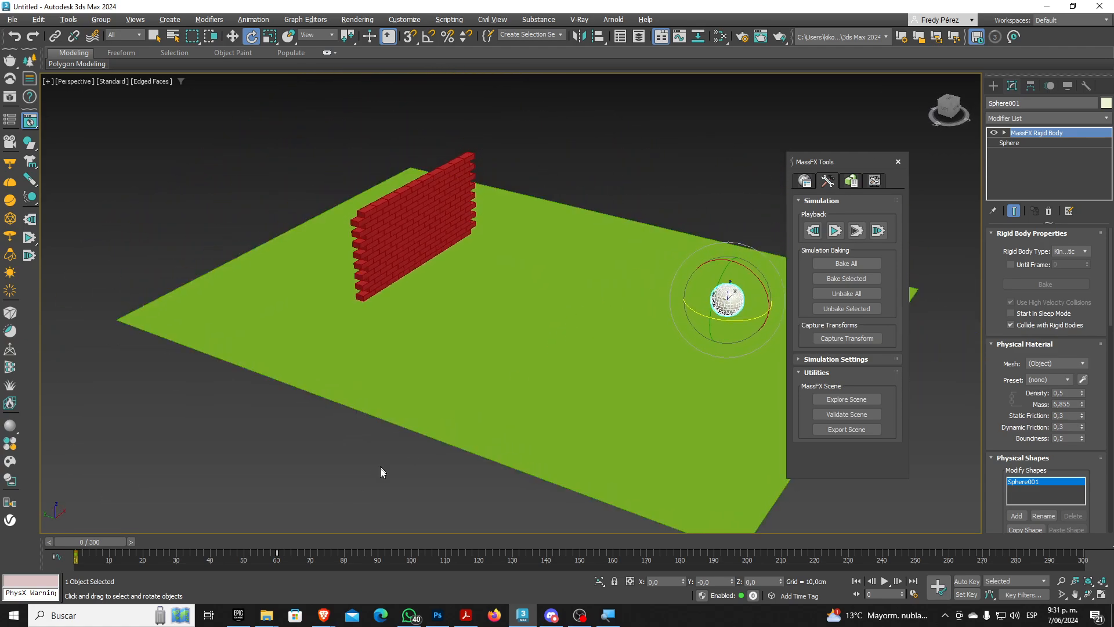
left_click_drag(119, 545, 223, 554)
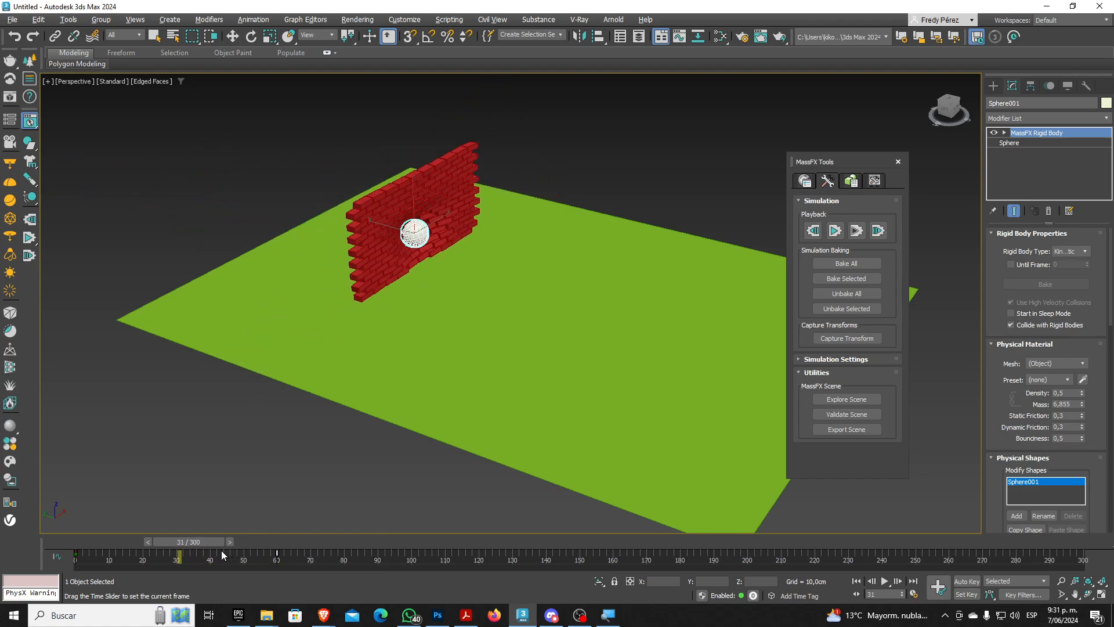
key("e")
scroll(406, 226, "up", 10)
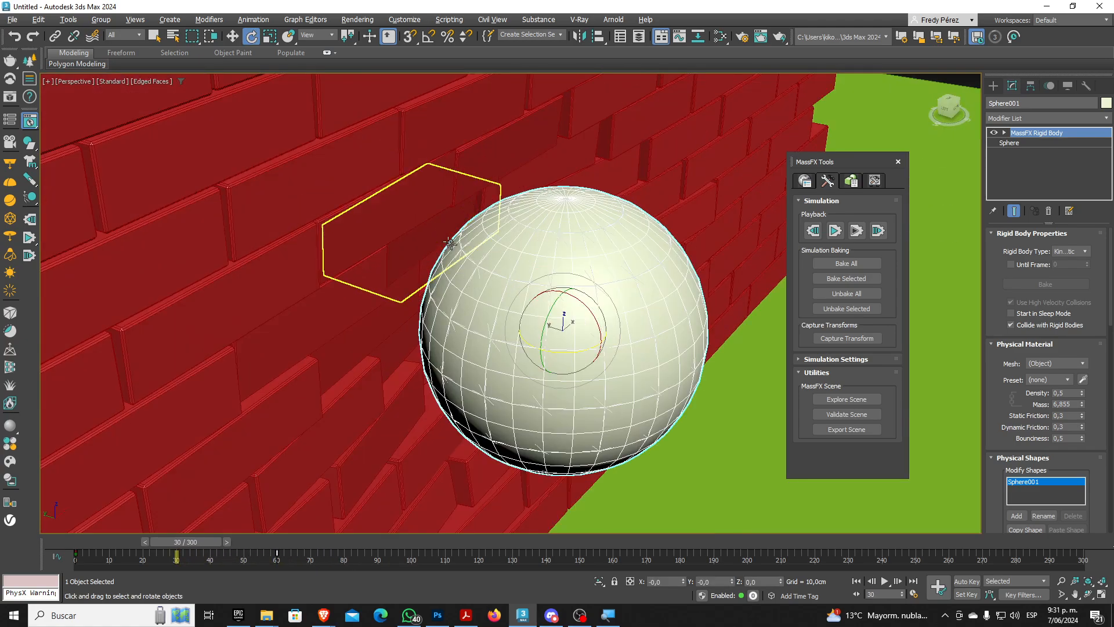
middle_click_drag(459, 321, 278, 256, "alt")
scroll(371, 290, "down", 3)
middle_click_drag(419, 302, 380, 257, "alt")
scroll(533, 242, "up", 3)
middle_click_drag(529, 282, 416, 316, "alt")
scroll(605, 266, "down", 4)
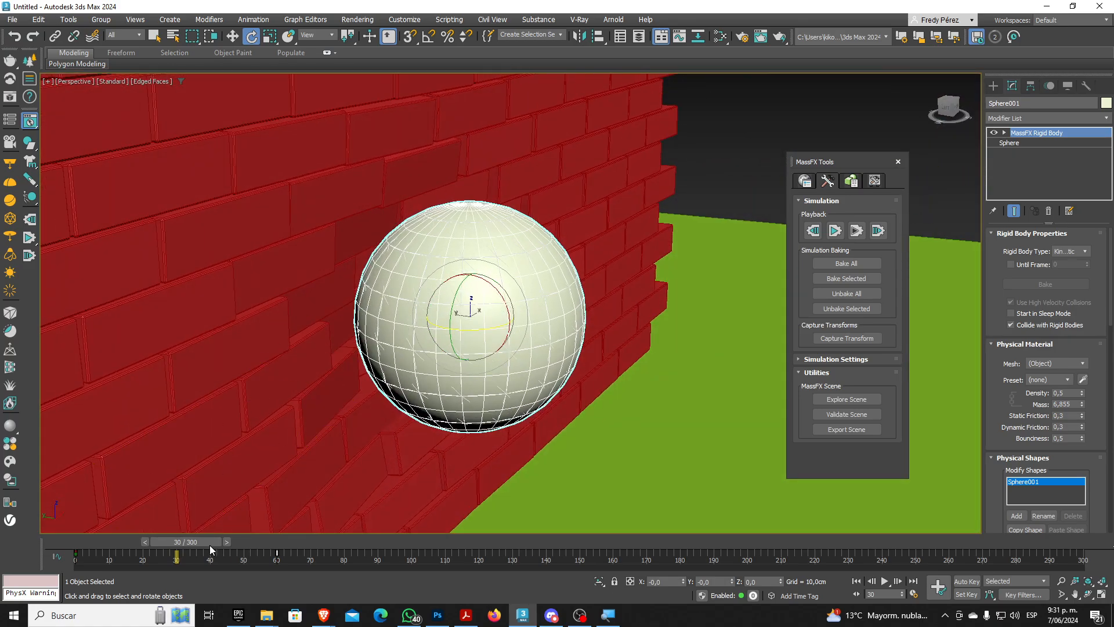
Advance the baked animation to frames 31 and 34 to examine the sphere breaking through the bricks
left_click_drag(210, 545, 215, 548)
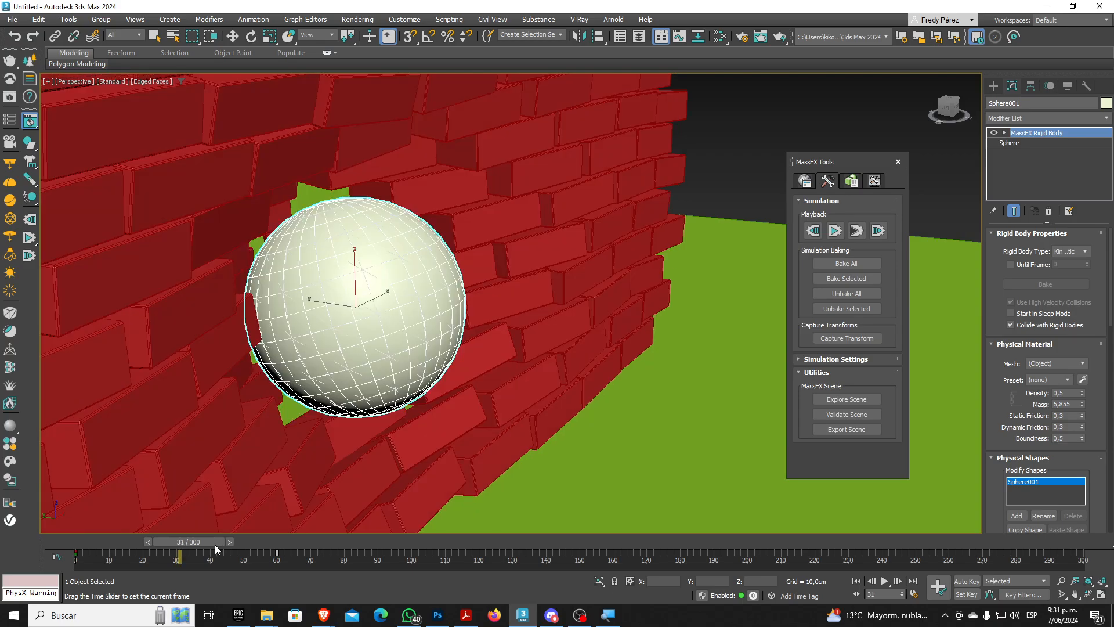
key("e")
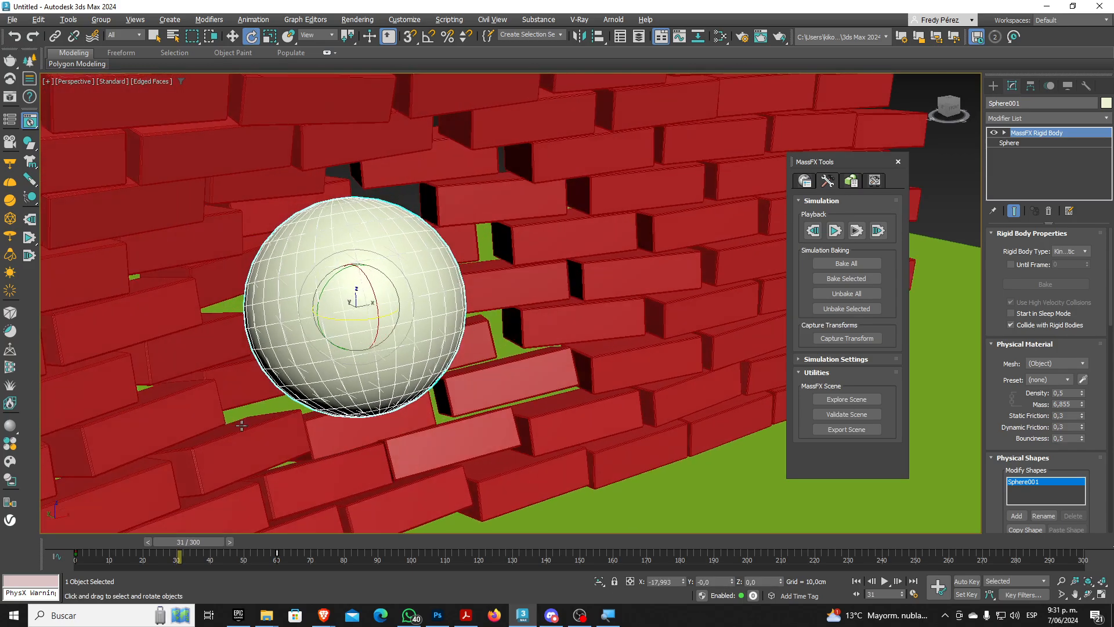
mouse_move(241, 426)
middle_mouse_down("alt")
mouse_move(204, 482)
mouse_move(271, 519)
mouse_move(254, 434)
middle_mouse_up("alt")
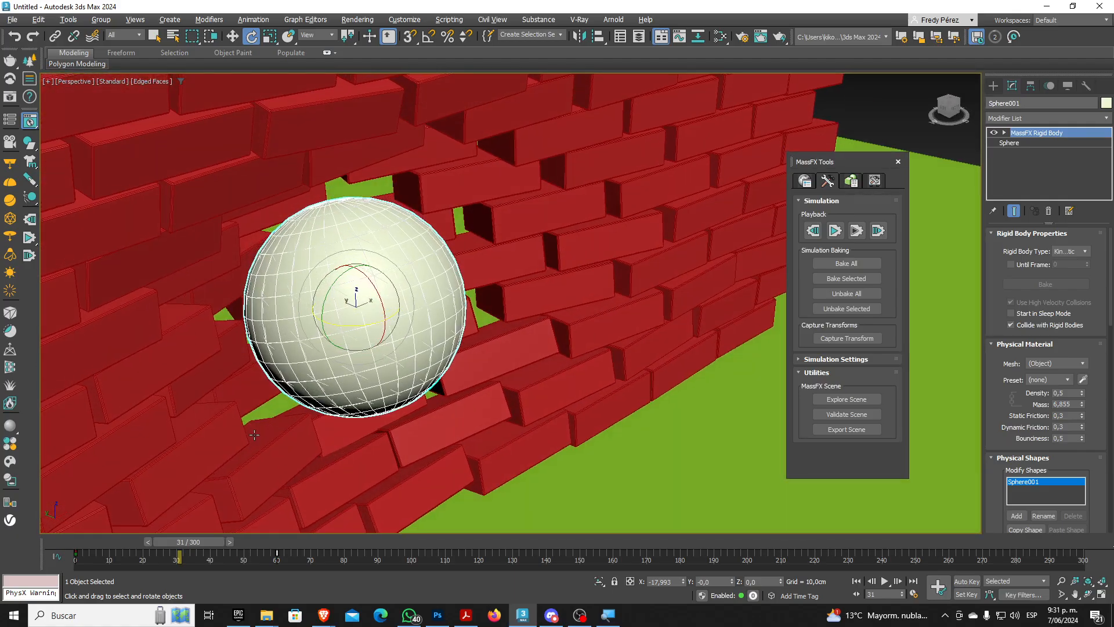
left_click_drag(192, 548, 221, 535)
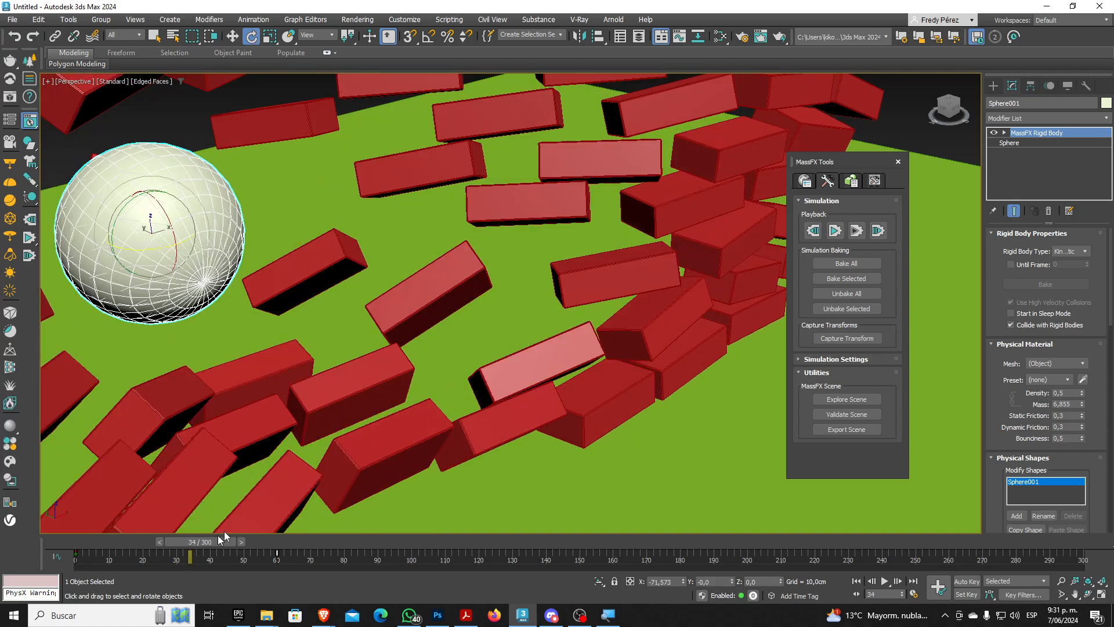
Unbake all rigid bodies and open the global gravity acceleration for editing in the MassFX scene settings
left_click(832, 292)
left_click(805, 181)
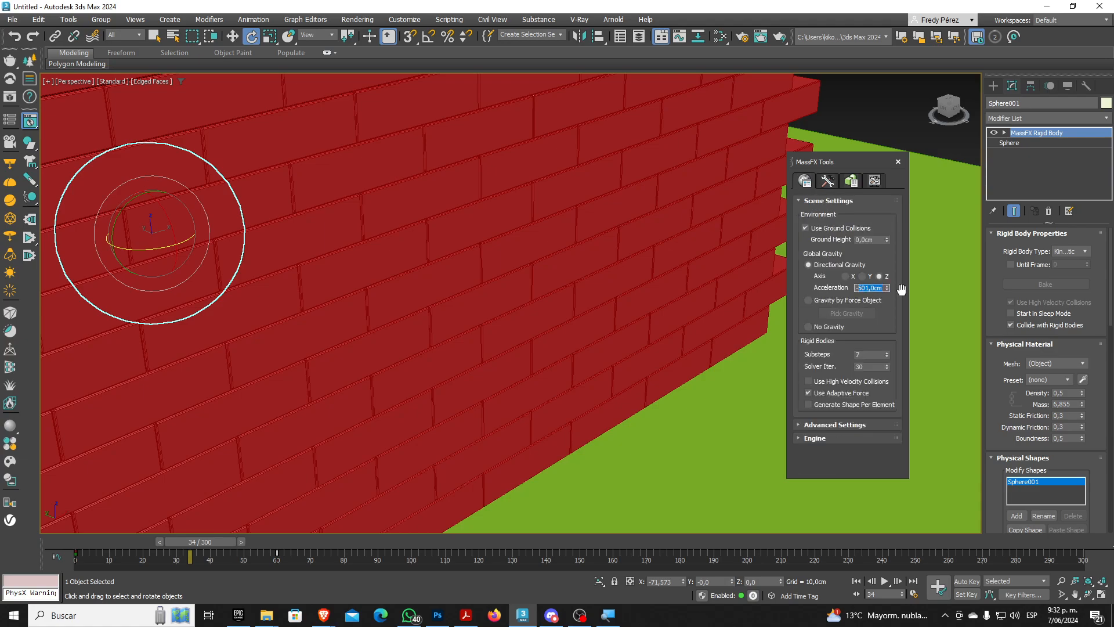
left_click(827, 180)
Run the MassFX simulation again and bake all rigid bodies, showing the whole wall and sphere
left_click(835, 230)
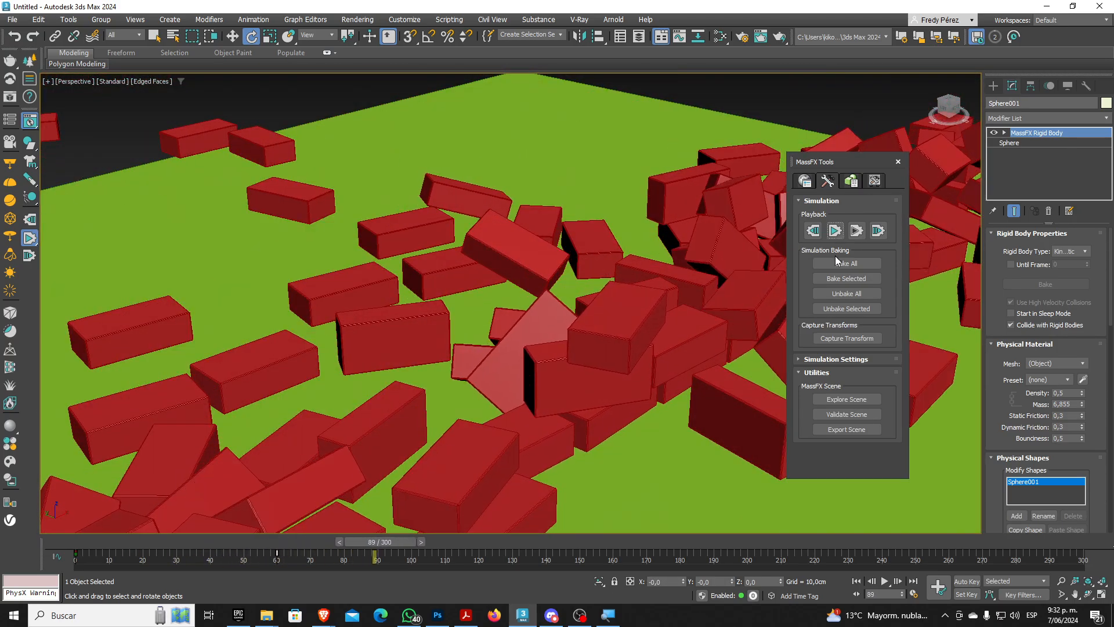
left_click(846, 263)
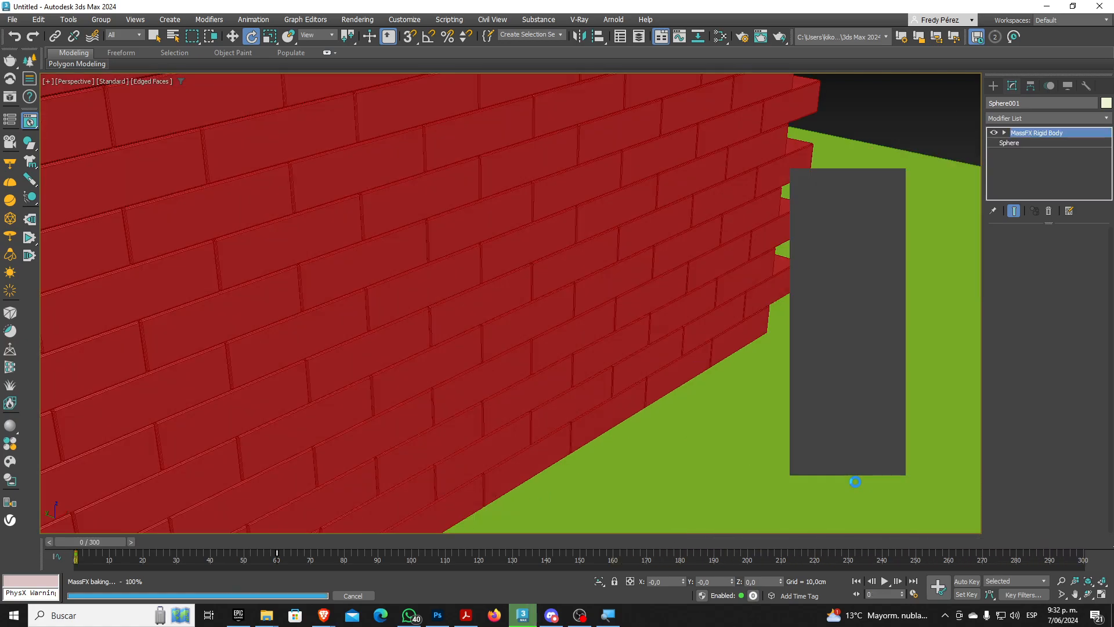
scroll(855, 482, "down", 3)
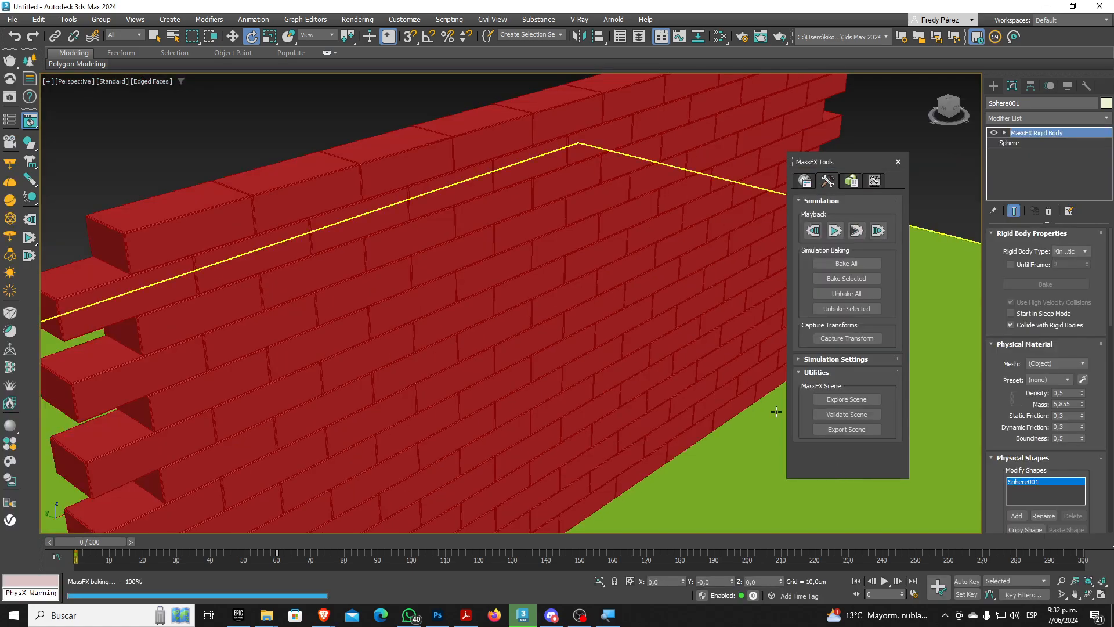
scroll(776, 410, "down", 5)
scroll(697, 395, "down", 5)
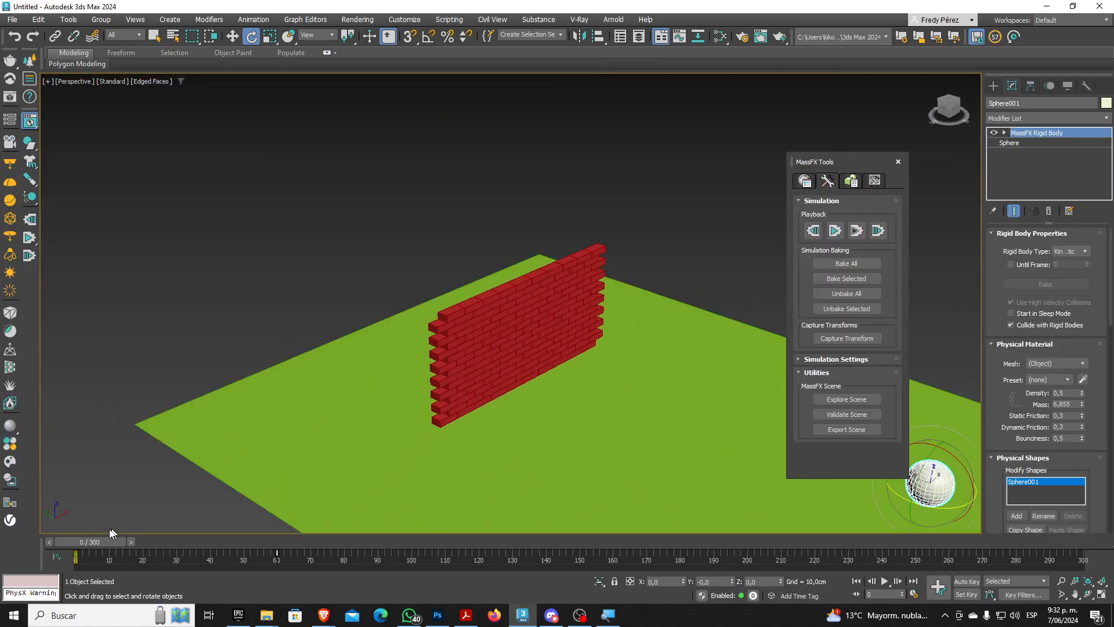
Scrub the animation to frame 80 and examine the sphere and the scattered bricks from close up and from afar
left_click_drag(110, 538, 367, 556)
key("e")
middle_click_drag(309, 520, 521, 434, "alt")
scroll(286, 273, "up", 8)
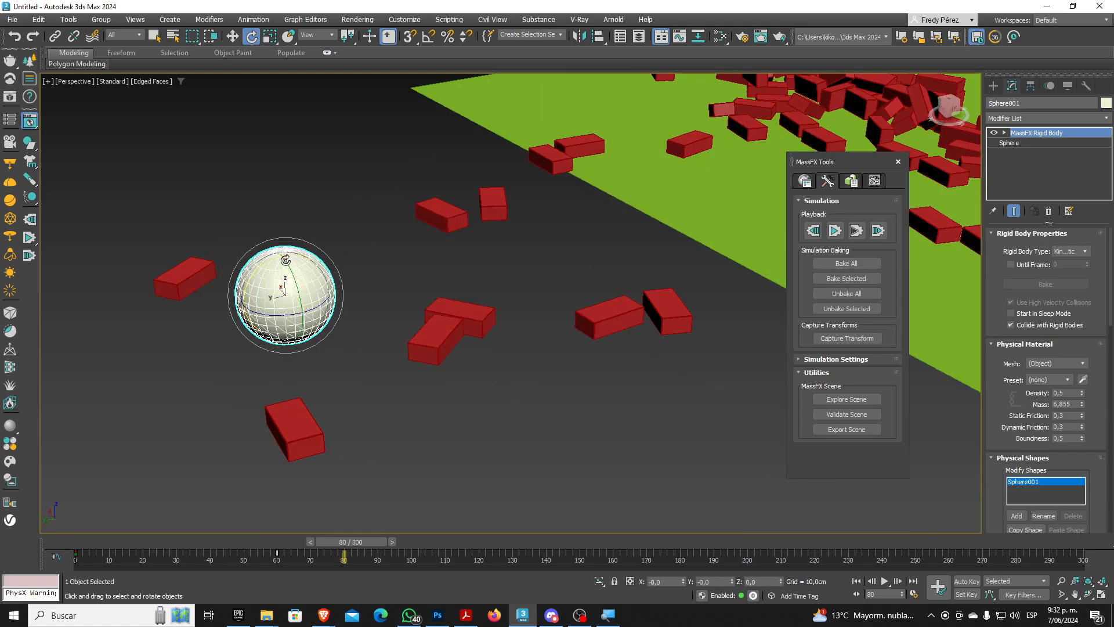
scroll(285, 274, "down", 8)
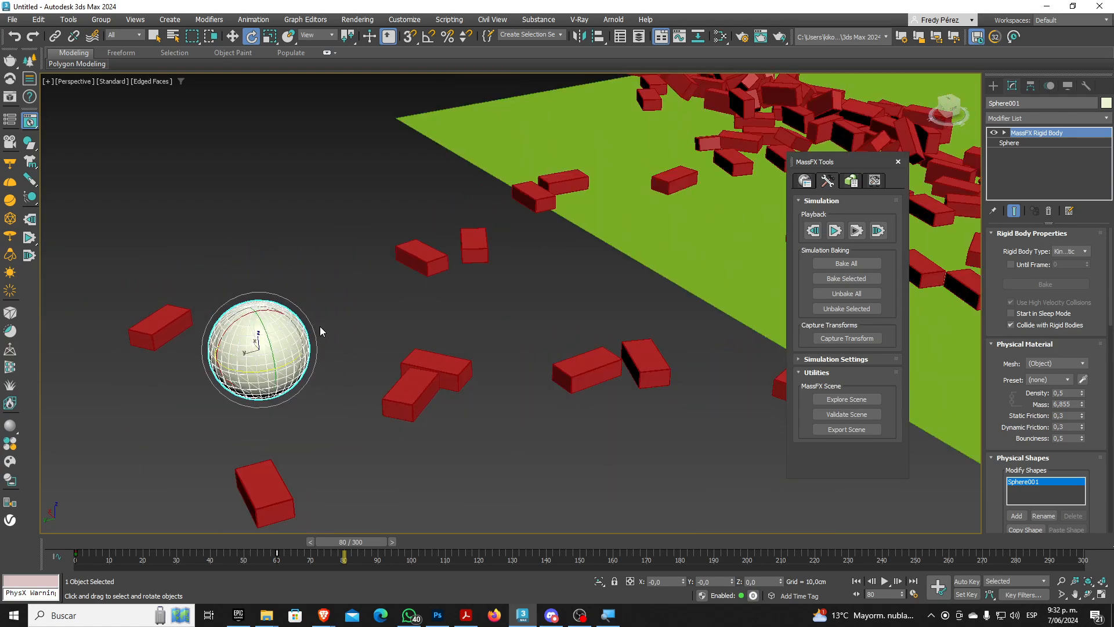
scroll(321, 331, "down", 3)
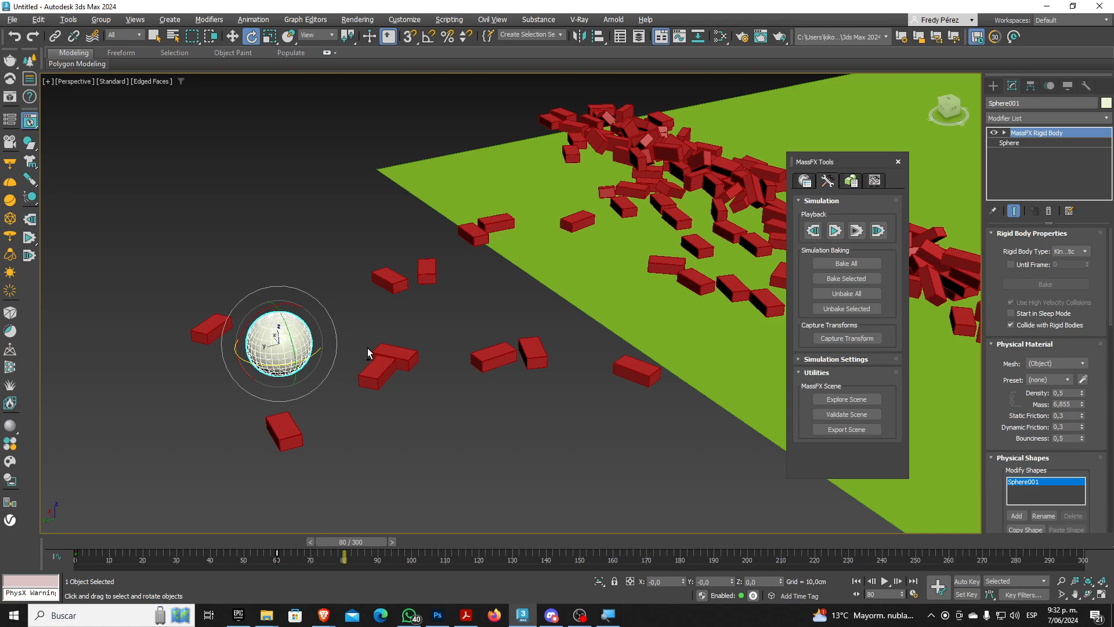
middle_click_drag(373, 349, 292, 418, "alt")
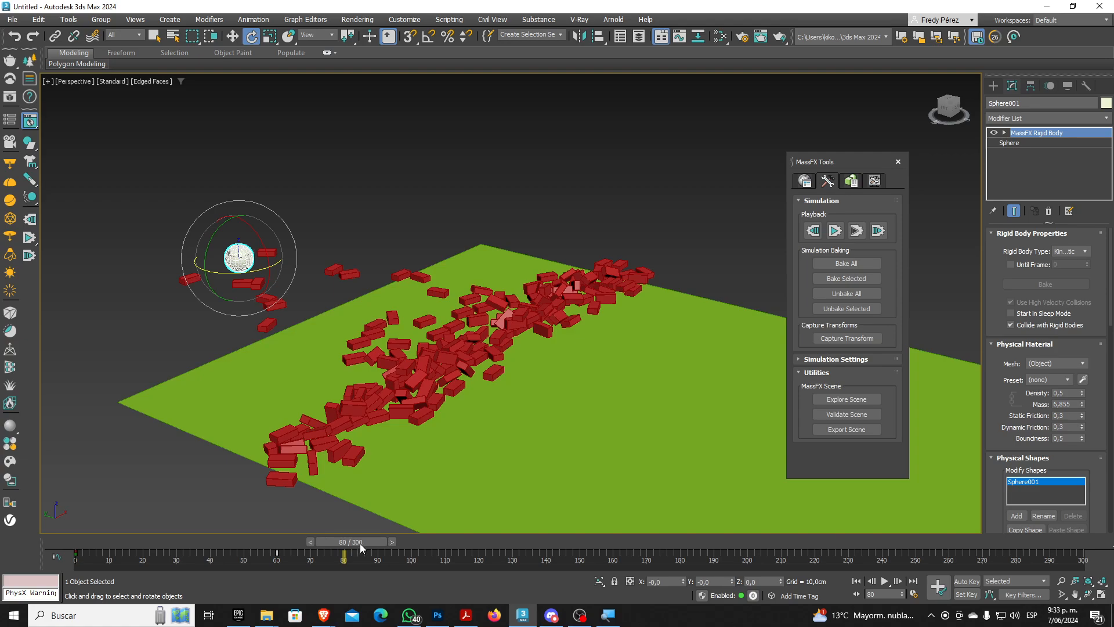
Return the timeline to frame 0 and review the brick wall and sphere at the start of the animation
key("q")
left_click_drag(359, 541, 79, 587)
key("e")
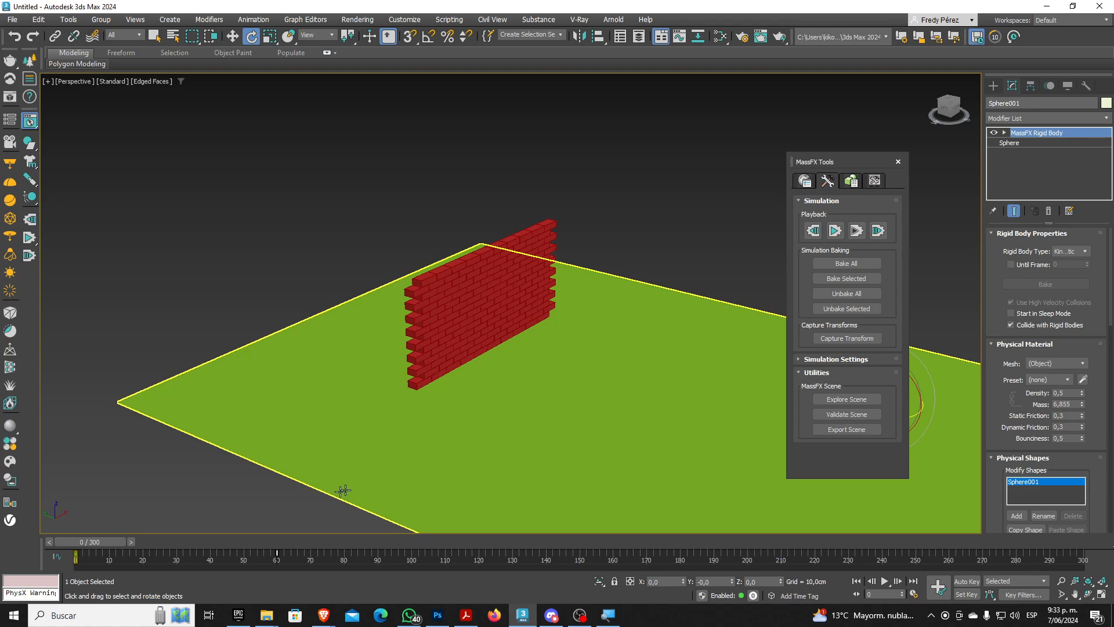
mouse_move(117, 544)
left_mouse_down()
mouse_move(315, 557)
mouse_move(100, 556)
left_mouse_up()
key("e")
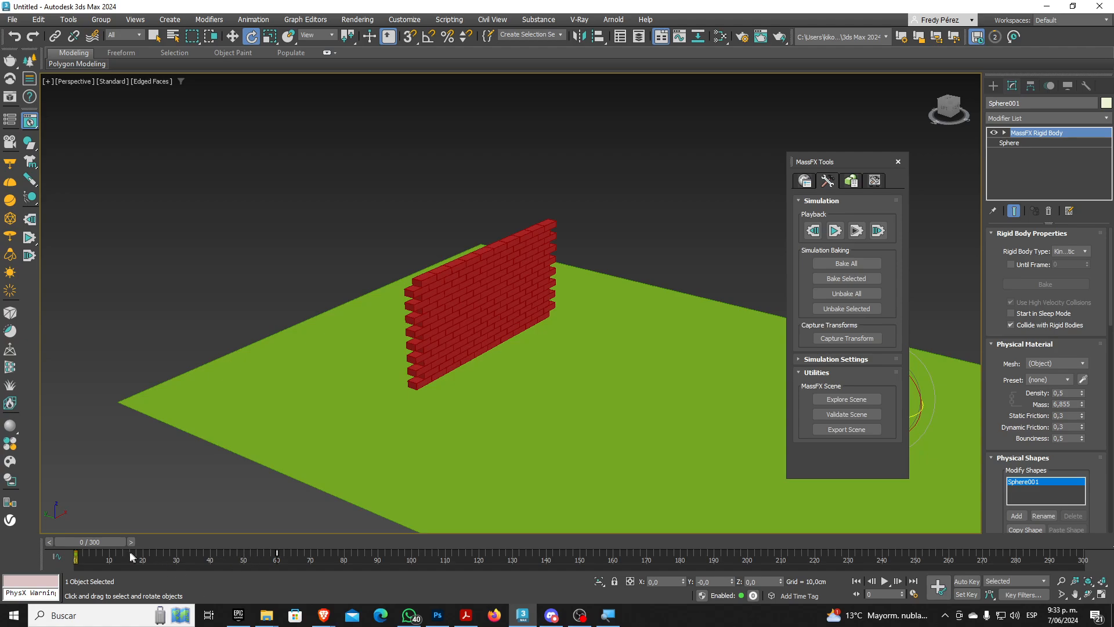
left_click_drag(89, 542, 103, 568)
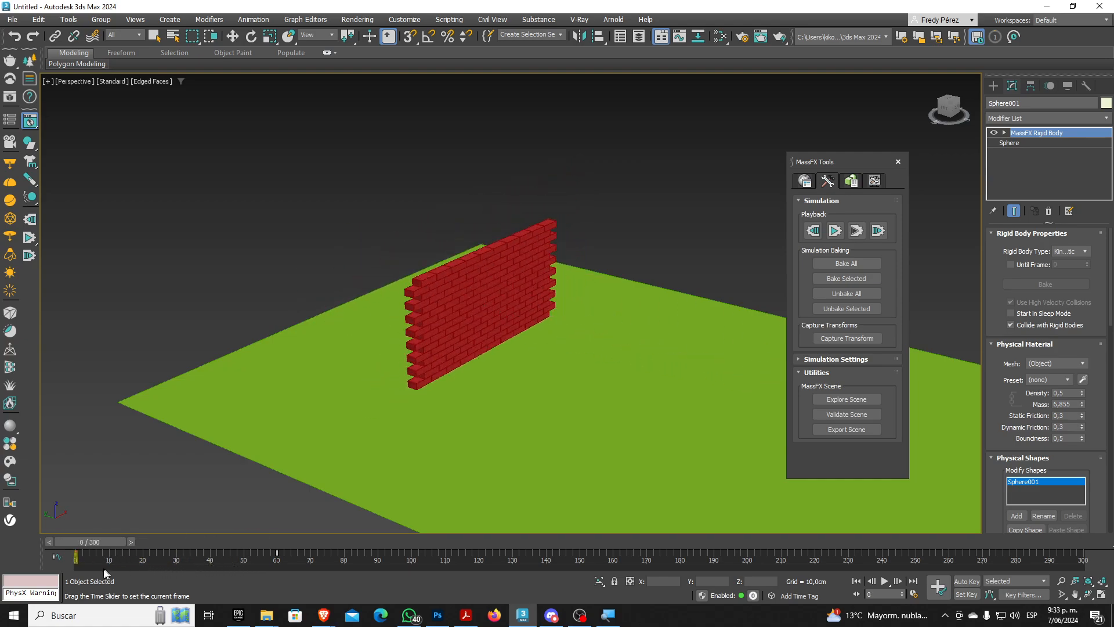
key("e")
left_click_drag(115, 541, 90, 549)
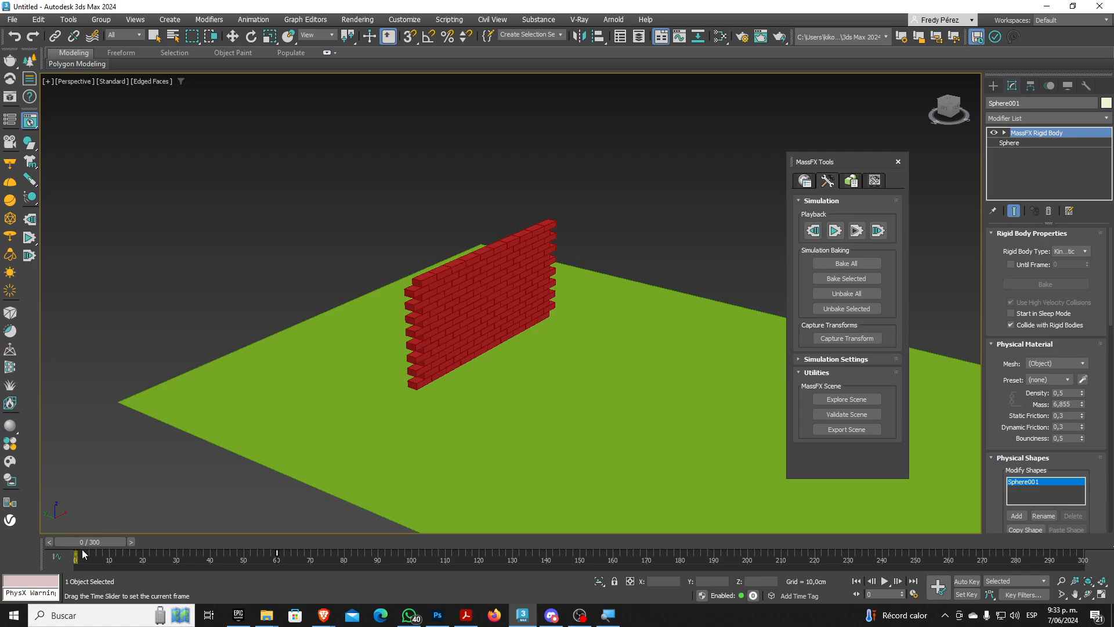
left_click_drag(115, 557, 83, 611)
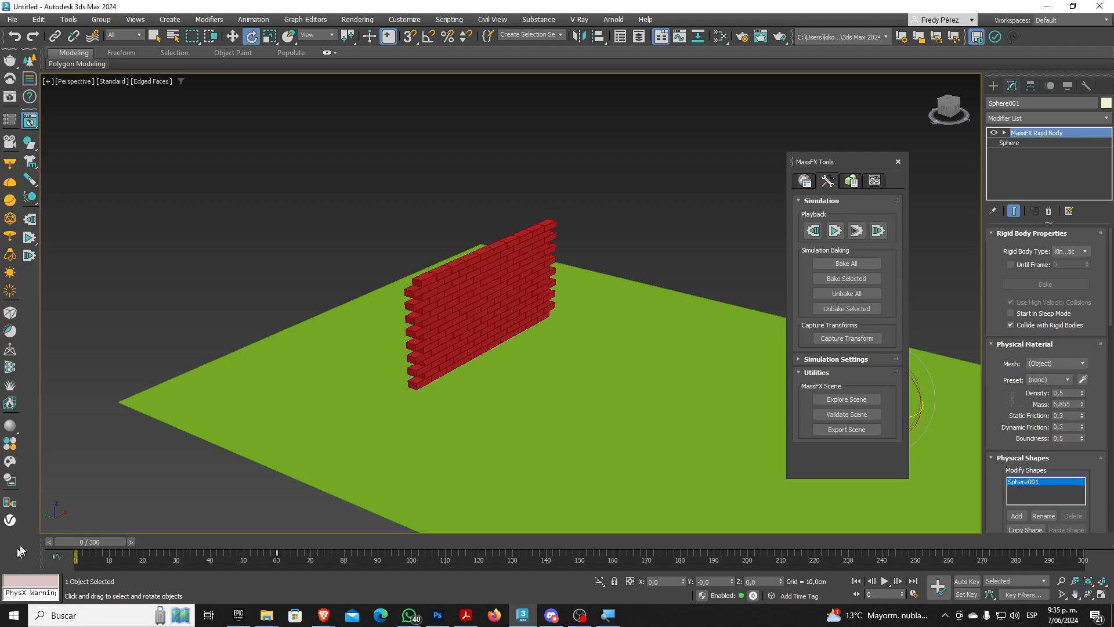
left_click_drag(90, 542, 64, 569)
key("e")
middle_click_drag(455, 468, 351, 466)
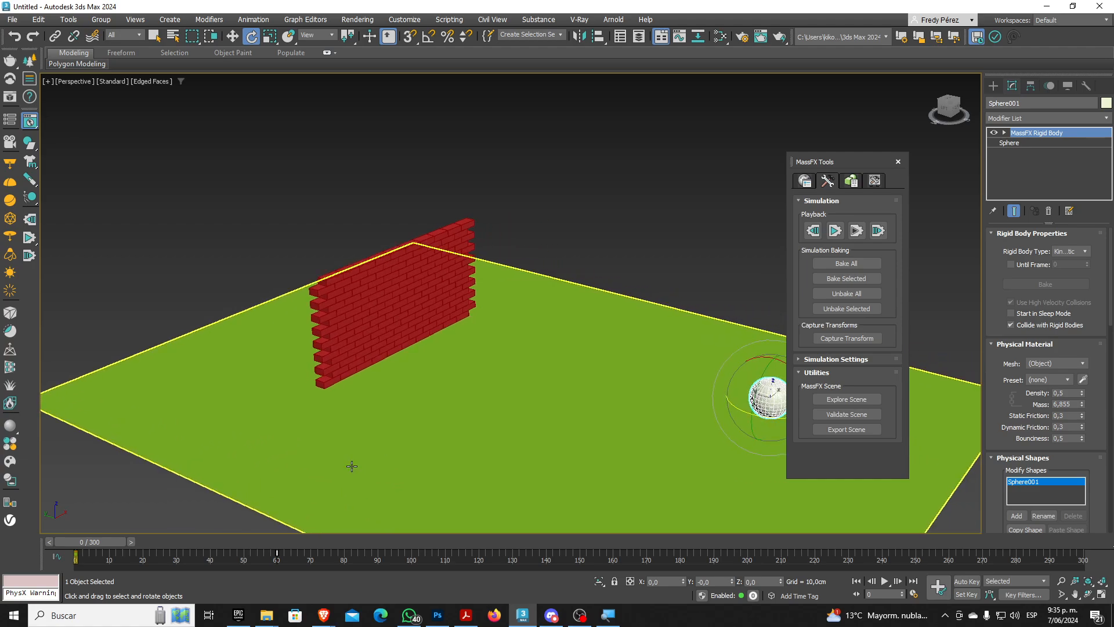
scroll(352, 465, "down", 2)
scroll(522, 443, "up", 2)
middle_click_drag(523, 434, 544, 363)
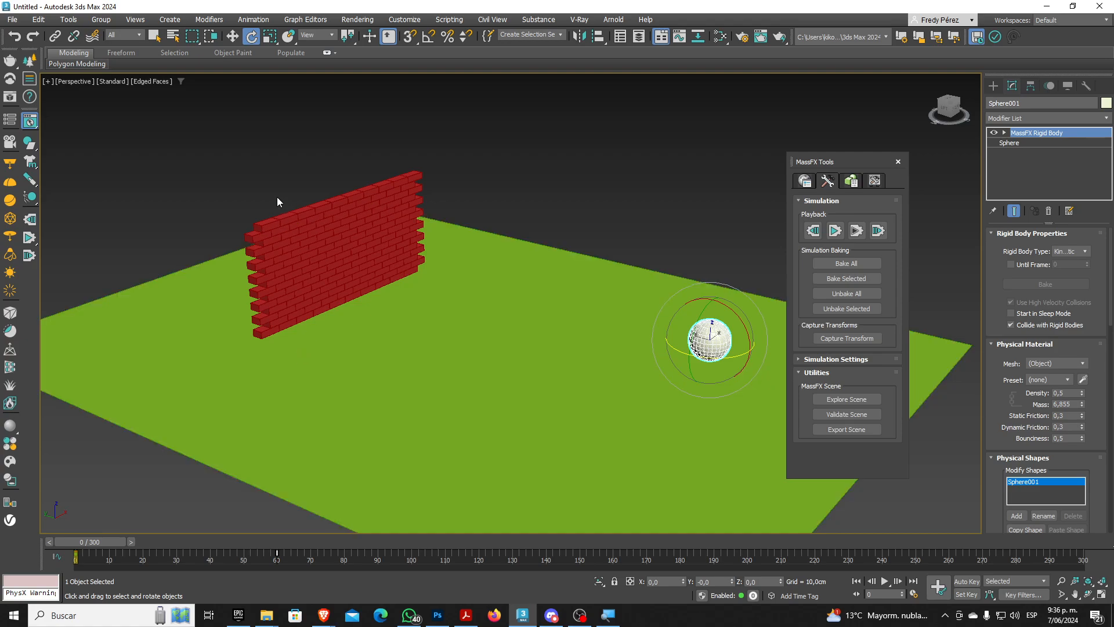
Reset the scene without saving the changes to the brick wall simulation
left_click(12, 20)
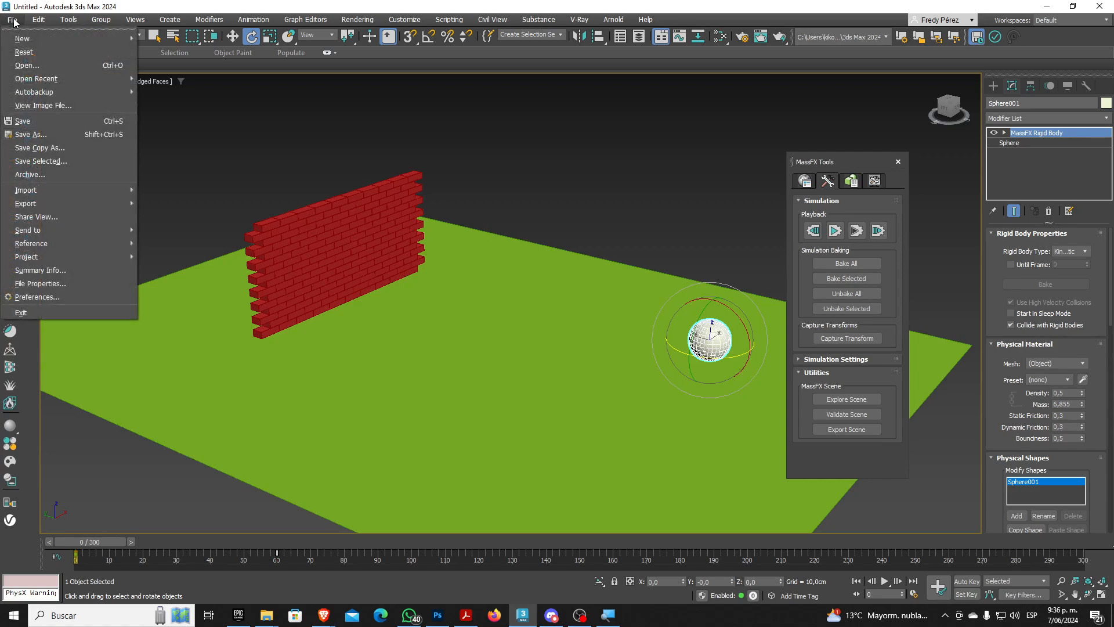
left_click(58, 55)
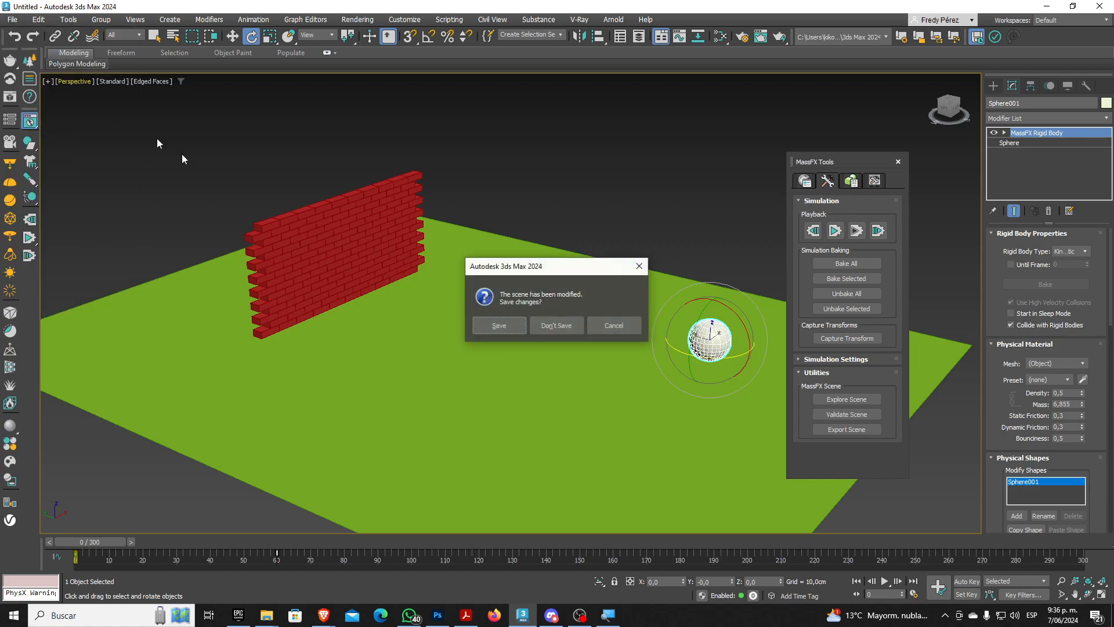
left_click(566, 328)
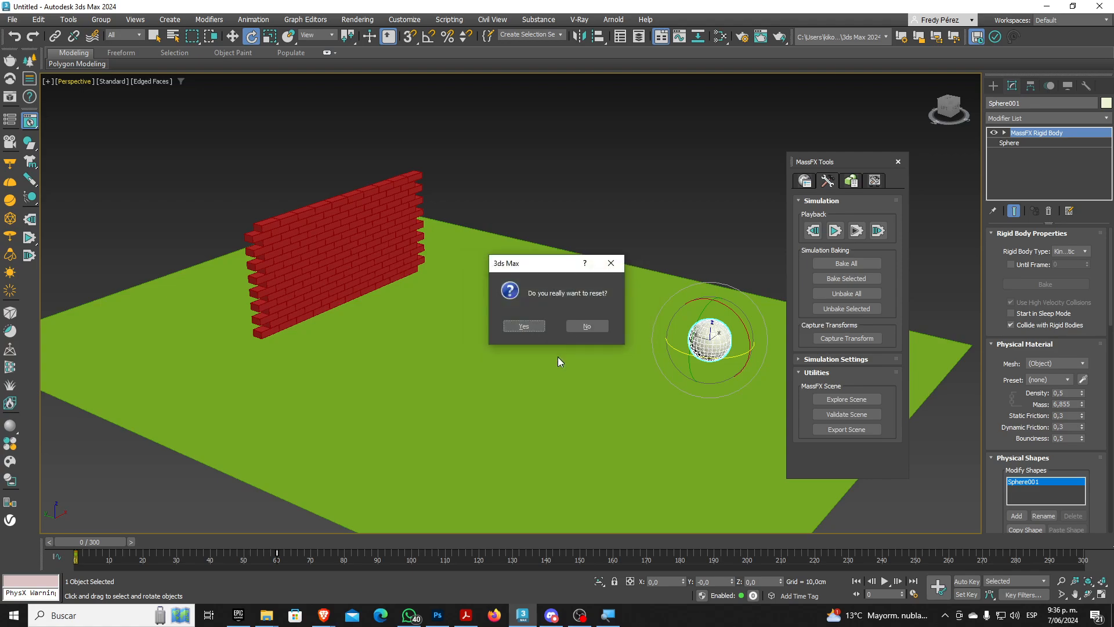
left_click(524, 326)
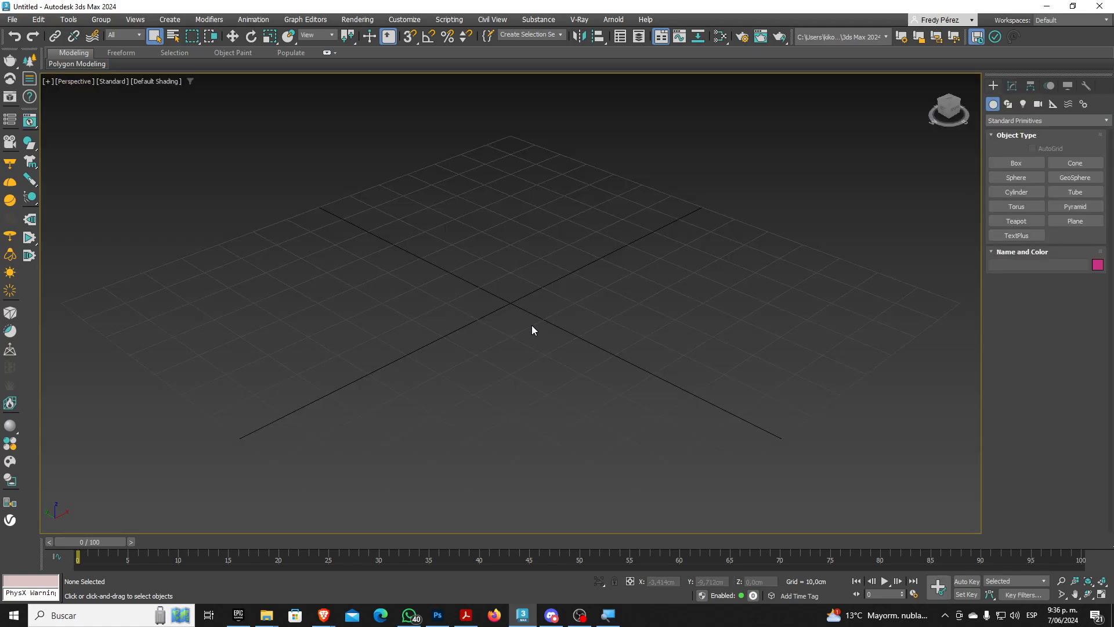
Draw a rectangle spline about 4.3 cm long and 10.2 cm wide near the origin in the Top view
left_click(1009, 106)
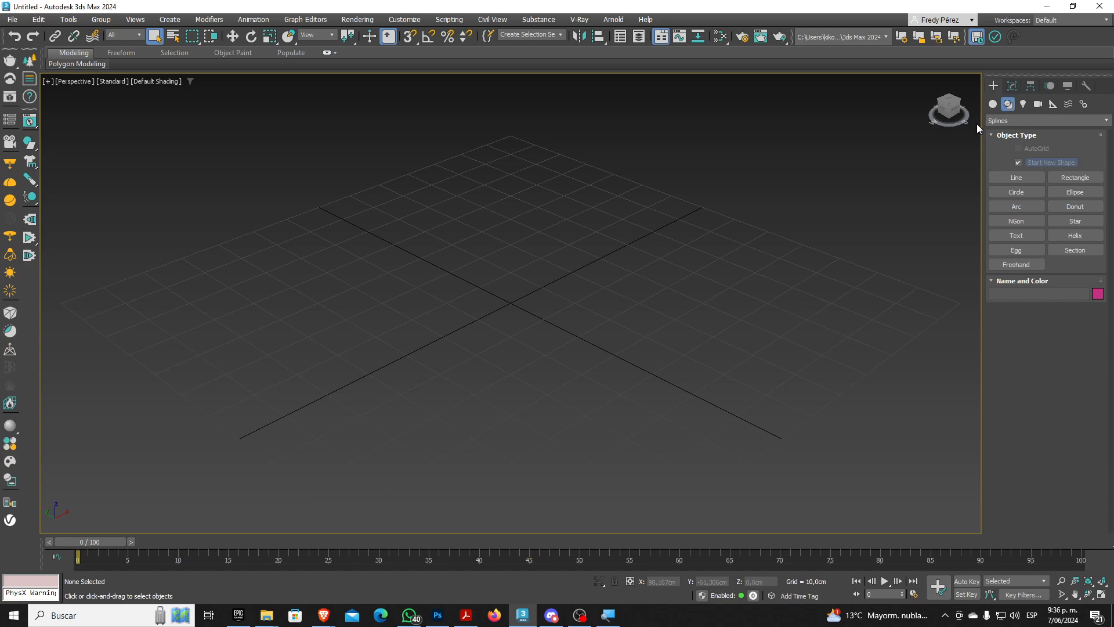
key("t")
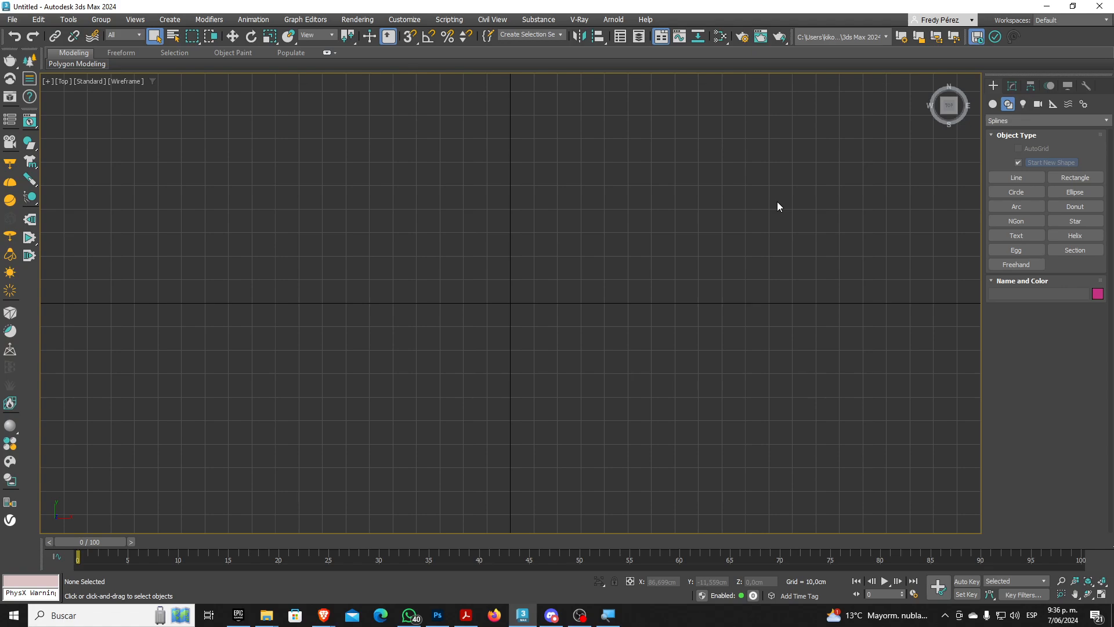
left_click(1079, 177)
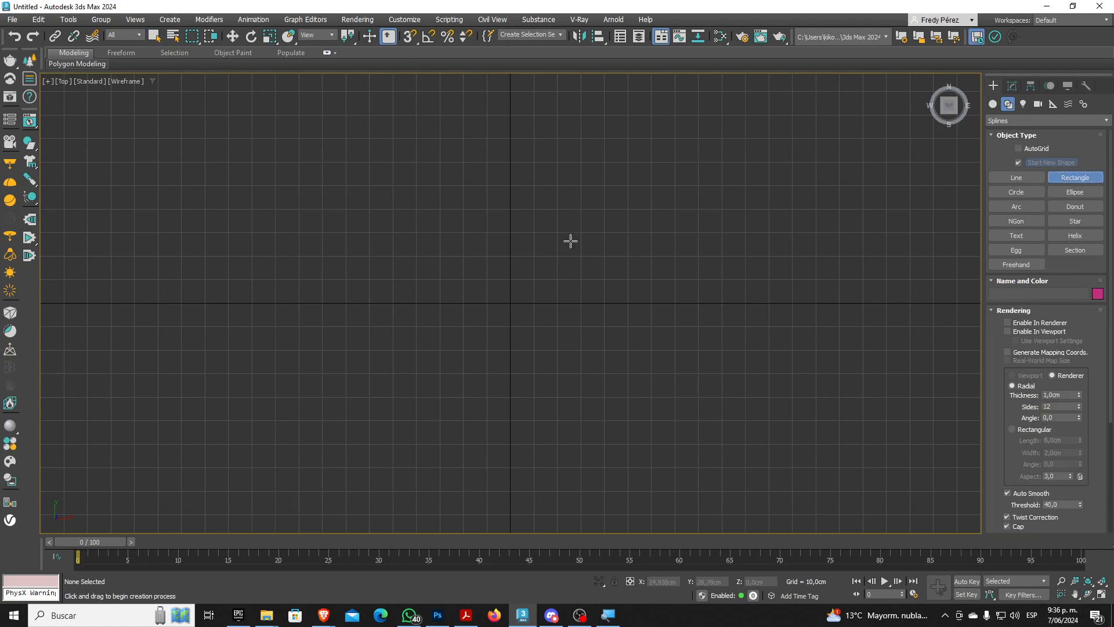
scroll(522, 296, "up", 5)
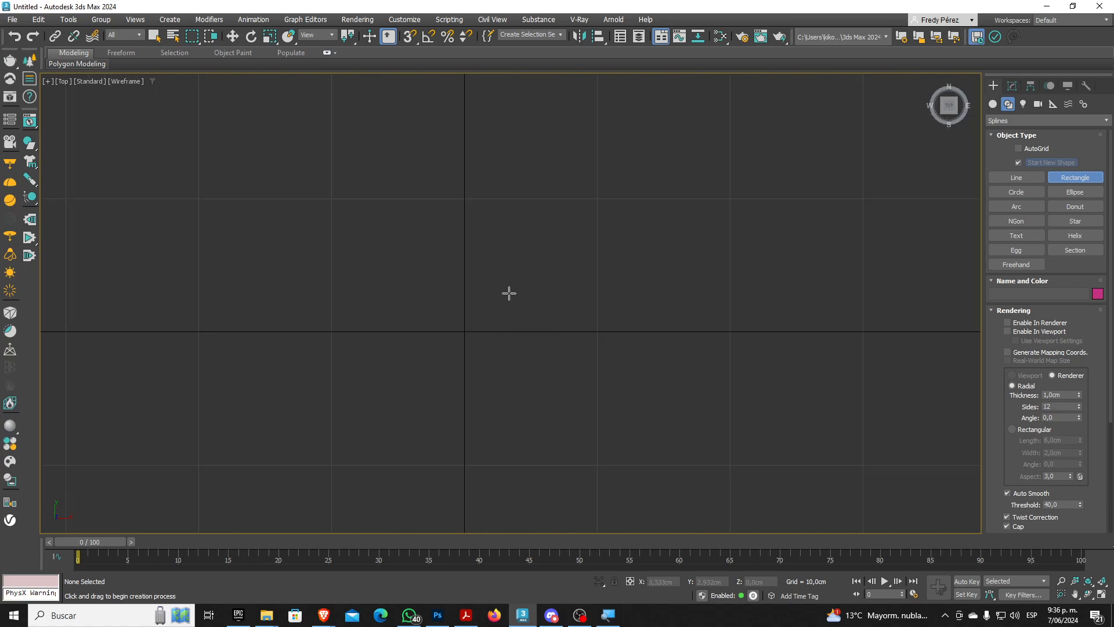
scroll(509, 293, "up", 2)
left_click_drag(485, 228, 676, 311)
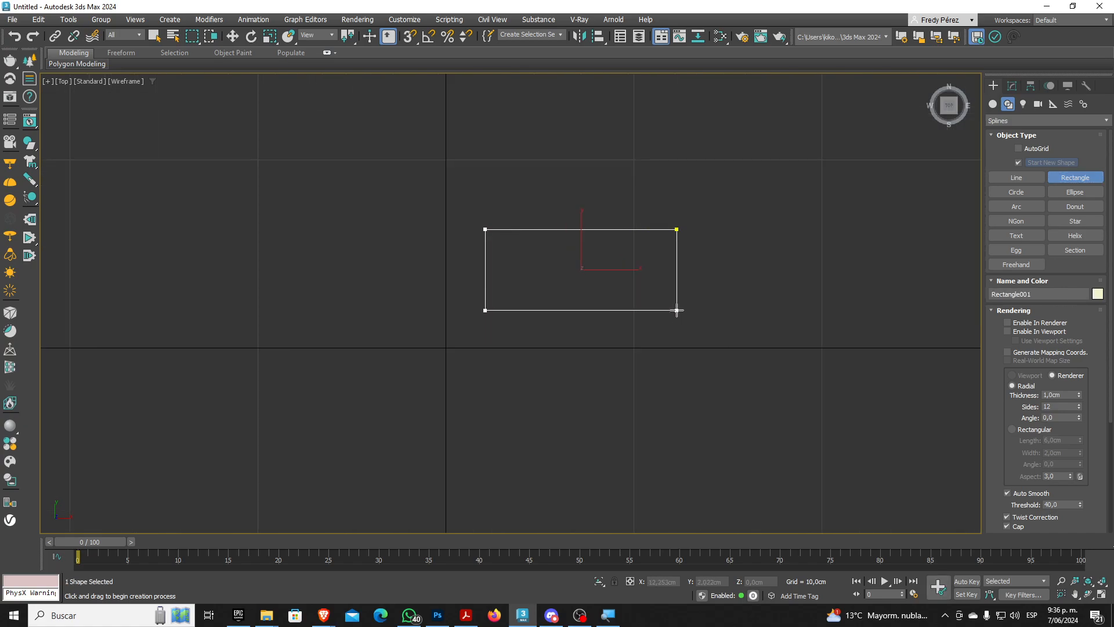
Set the rectangle's length to 4 cm and its width to 6 cm
left_click_drag(1010, 412, 1004, 350)
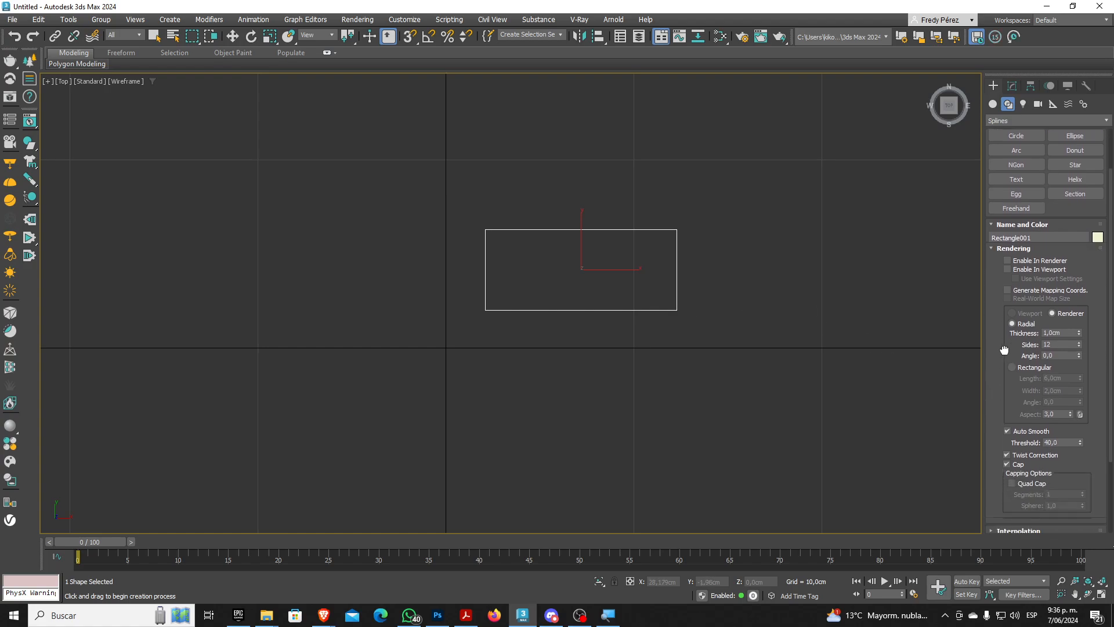
scroll(1003, 350, "down", 3)
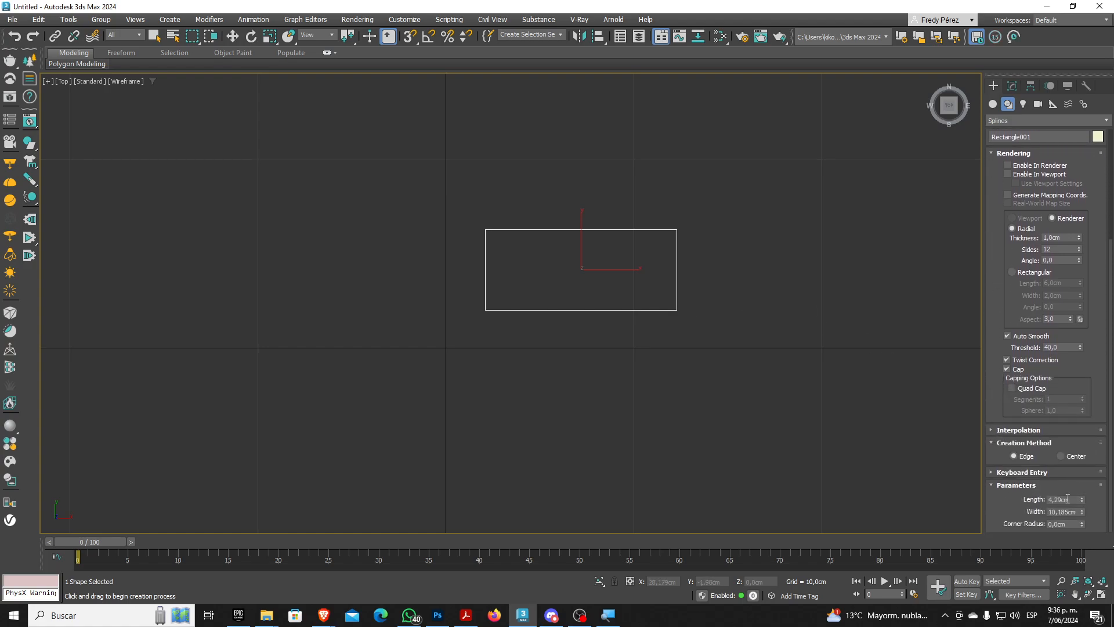
double_click(1074, 499)
type("4")
key("Tab")
key("Tab")
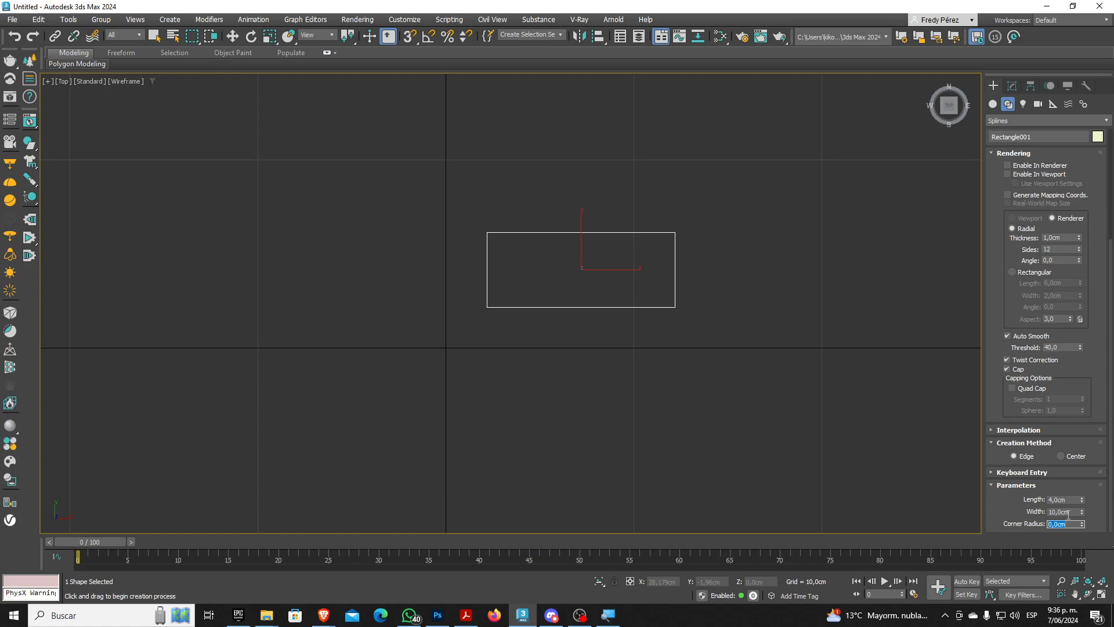
key("shift+Tab")
type("6")
key("Return")
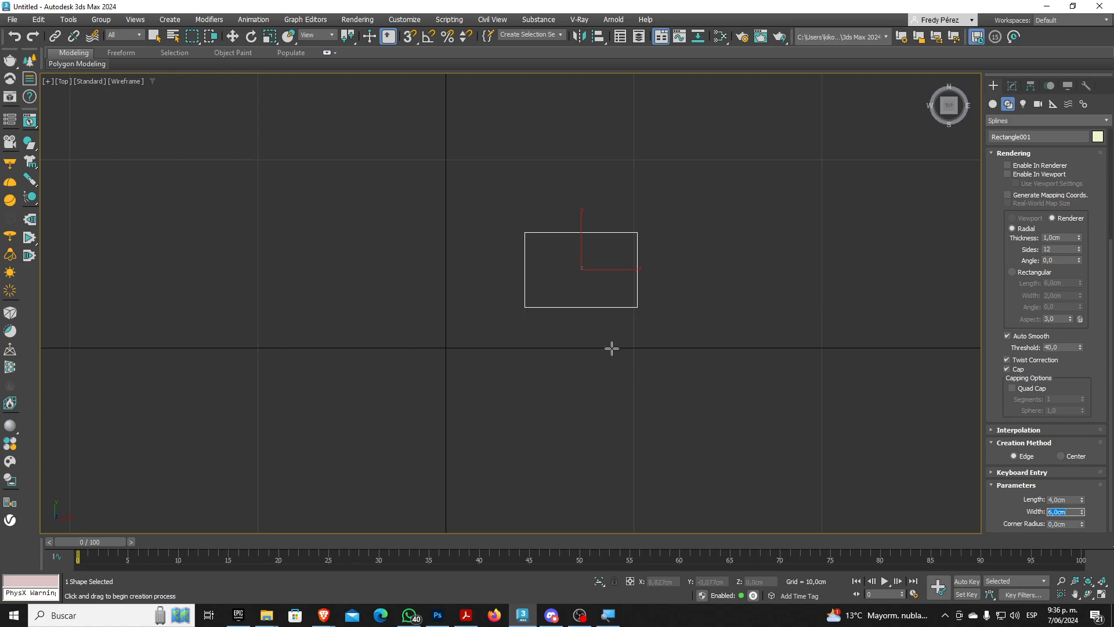
Set the rectangle's length to 3 cm and its corner radius to 1.2 cm
scroll(646, 291, "up", 4)
left_click(1058, 499)
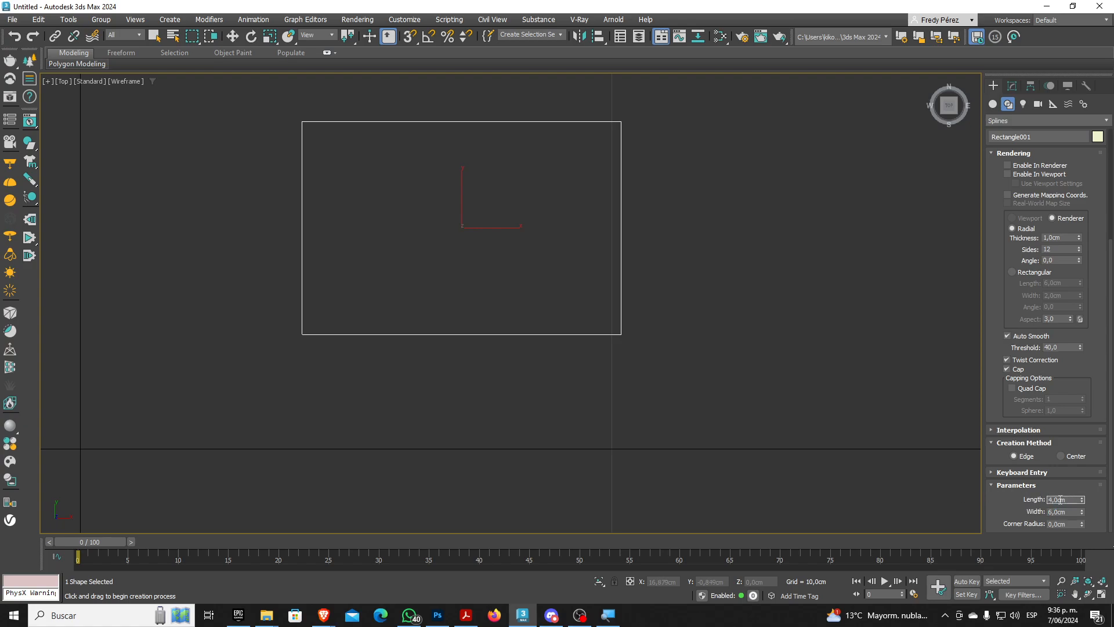
type("3")
key("Return")
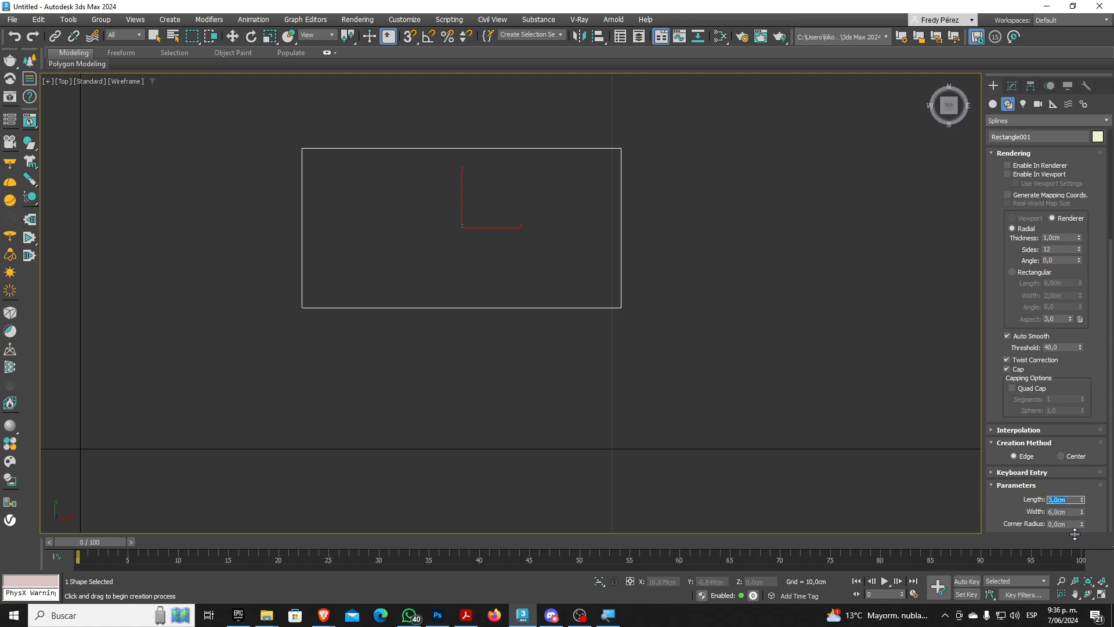
left_click(1062, 523)
type("1,2")
key("Return")
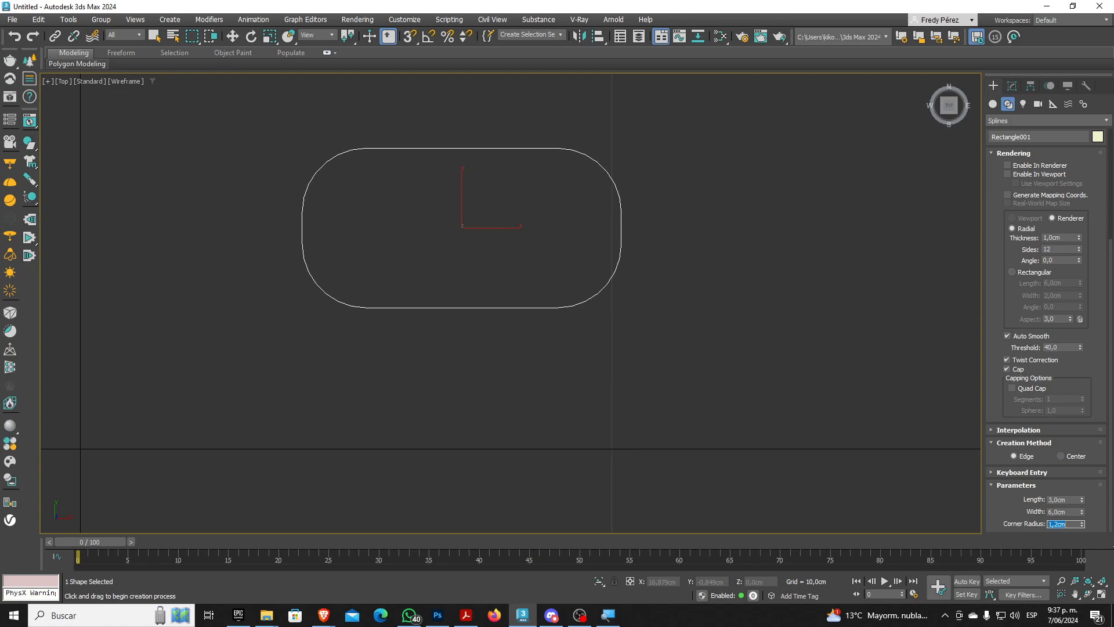
Enable the rounded rectangle's rendering in the viewport with a radial thickness of 0.7 cm
left_click(1008, 88)
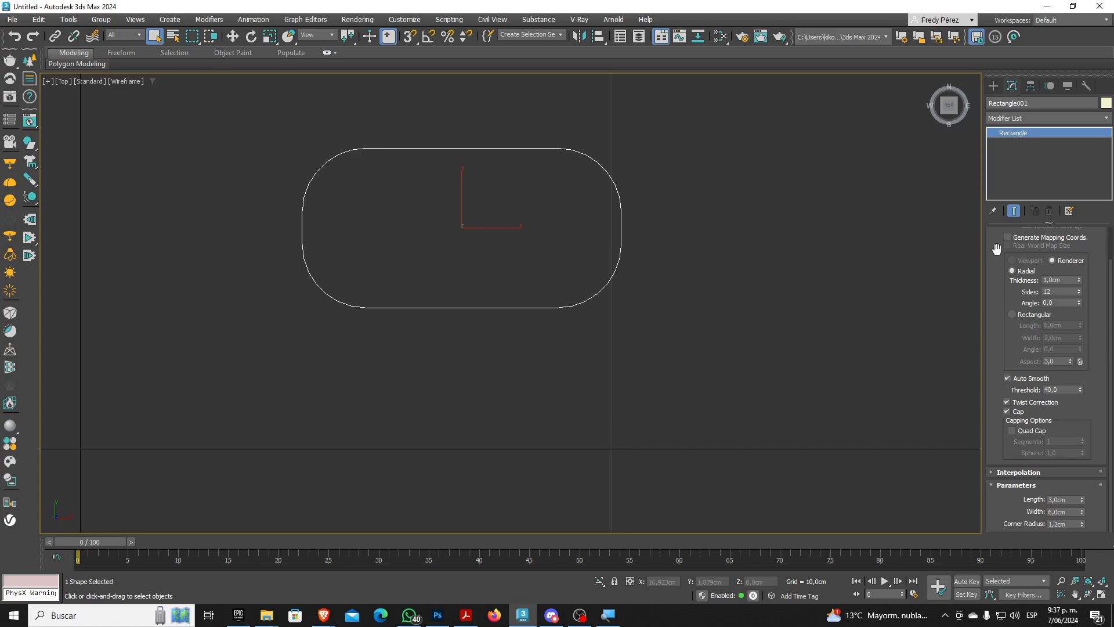
scroll(996, 249, "up", 2)
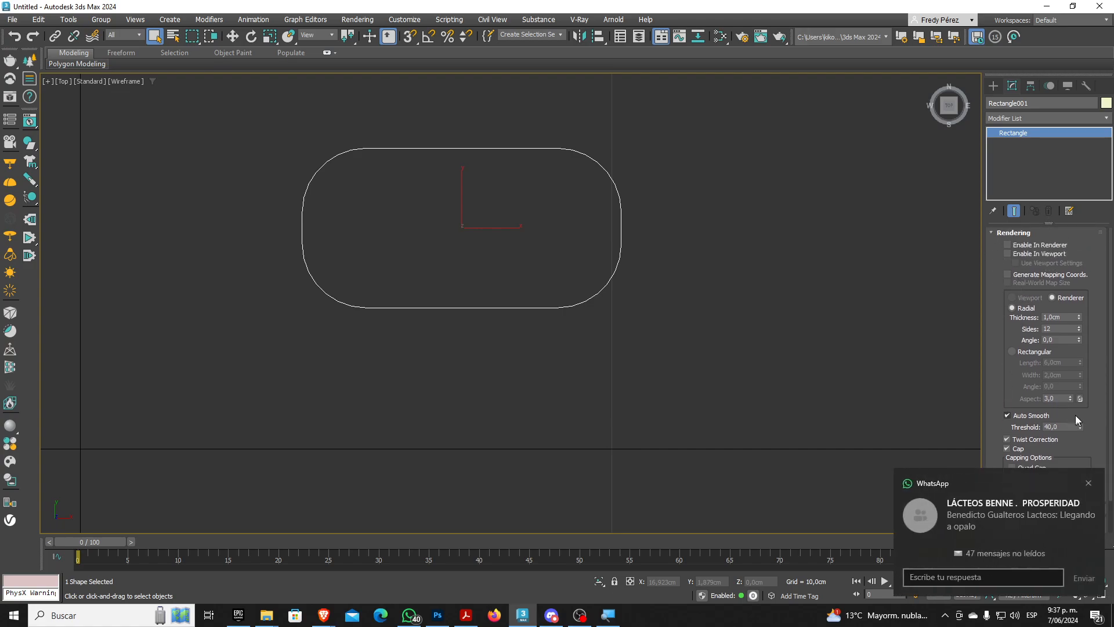
left_click(1088, 483)
left_click(1007, 253)
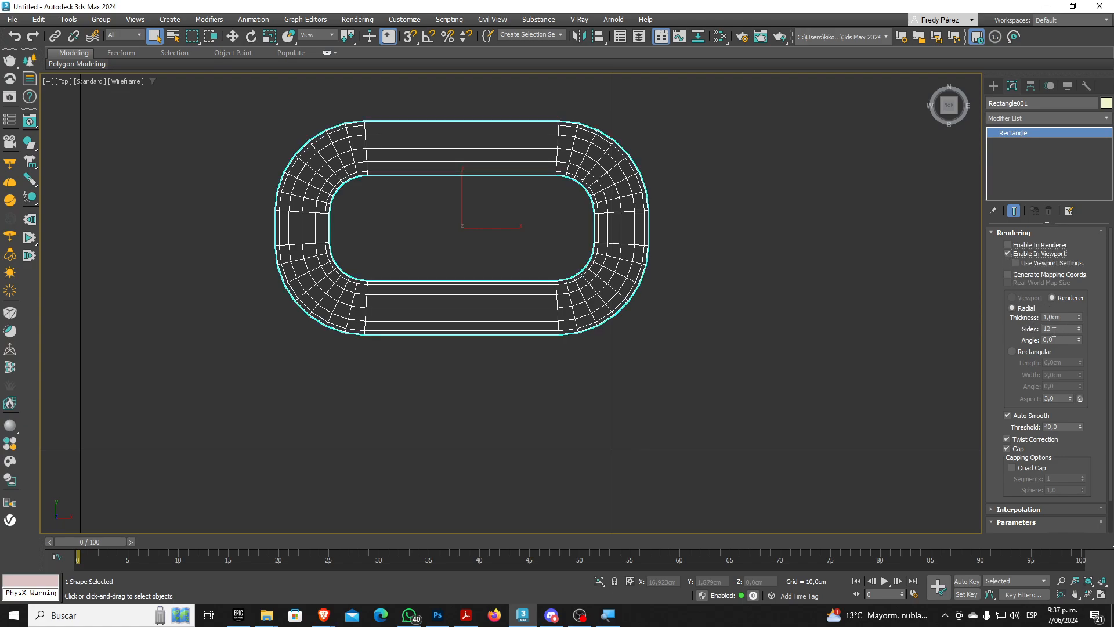
left_click_drag(1012, 373, 1011, 335)
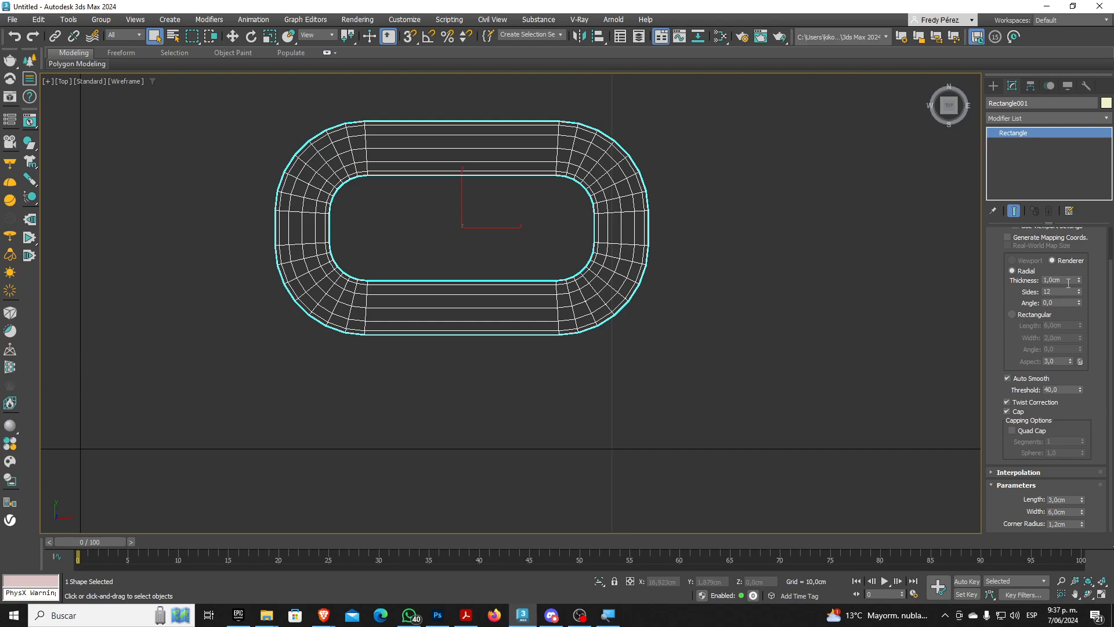
double_click(1068, 280)
type("0,7")
key("Return")
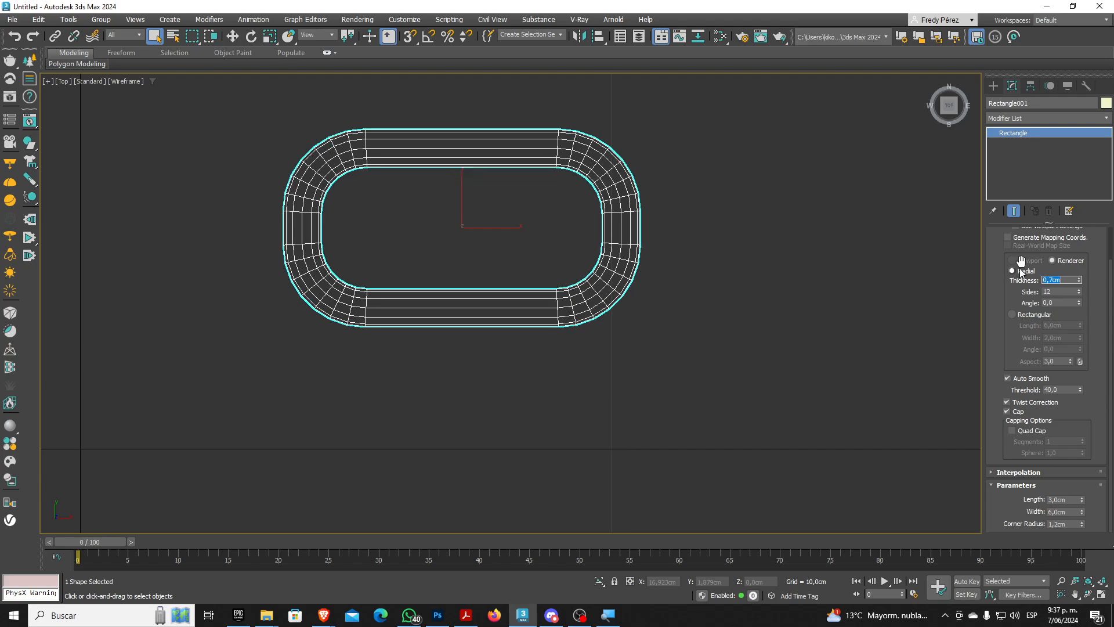
Convert the thickened rectangle to an Editable Poly and activate edge selection
right_click(1018, 137)
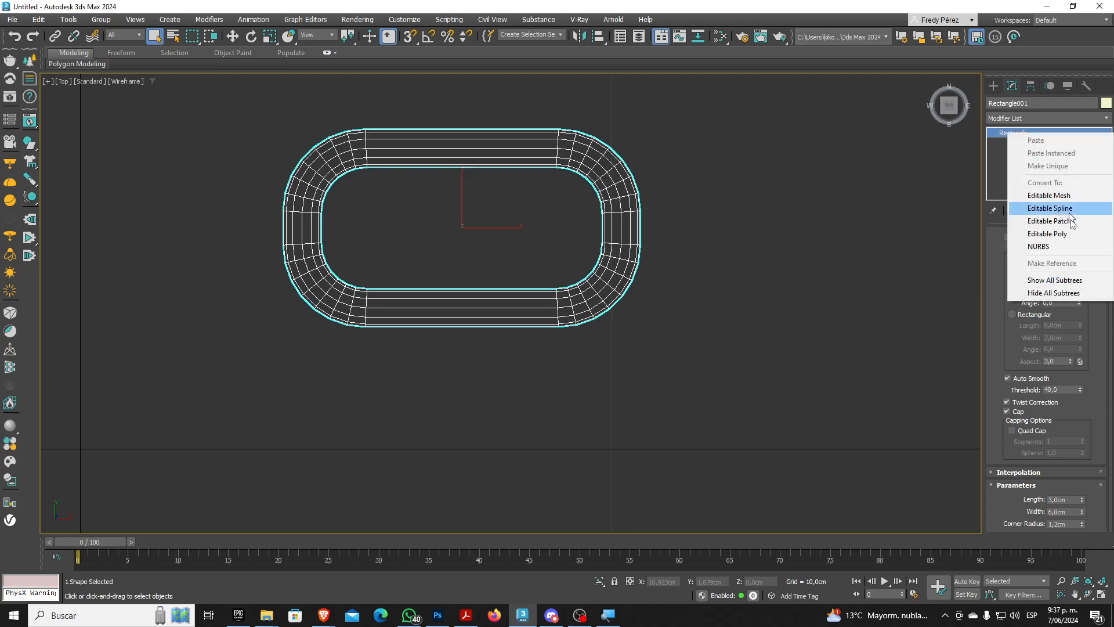
left_click(1058, 235)
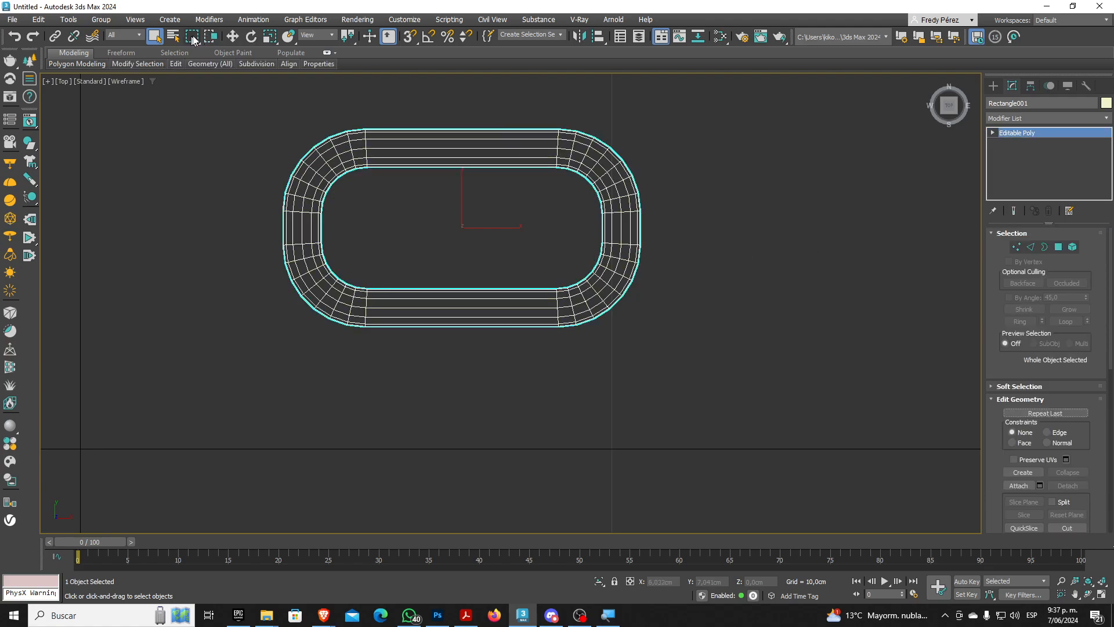
left_click(1031, 246)
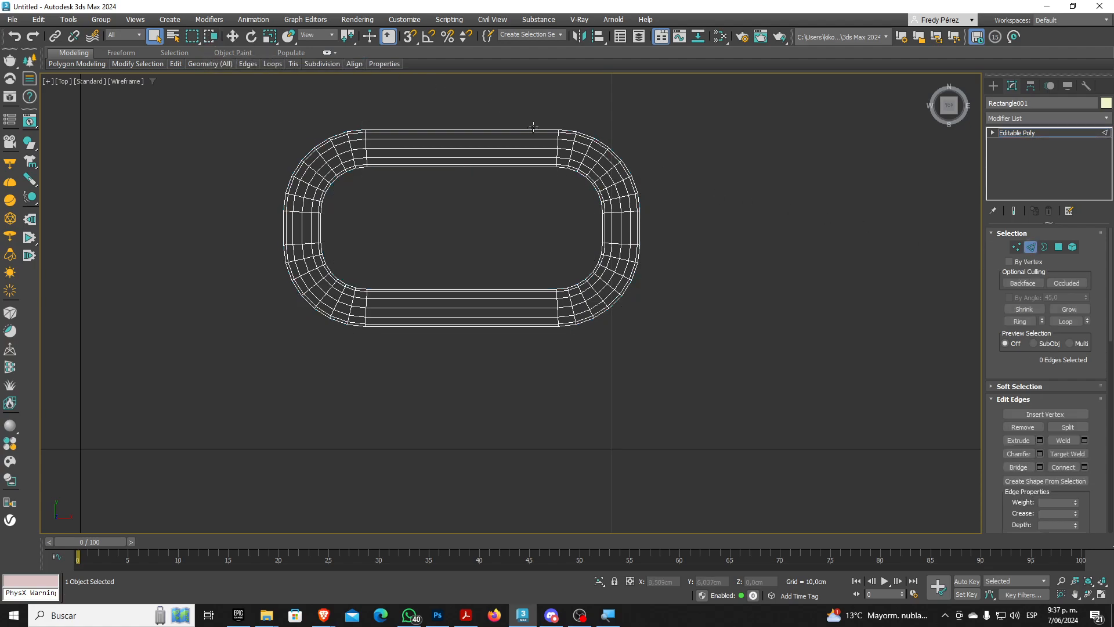
Select the lengthwise edges along both straight sides of the ring and connect them with 4 segments
left_click_drag(517, 99, 462, 364)
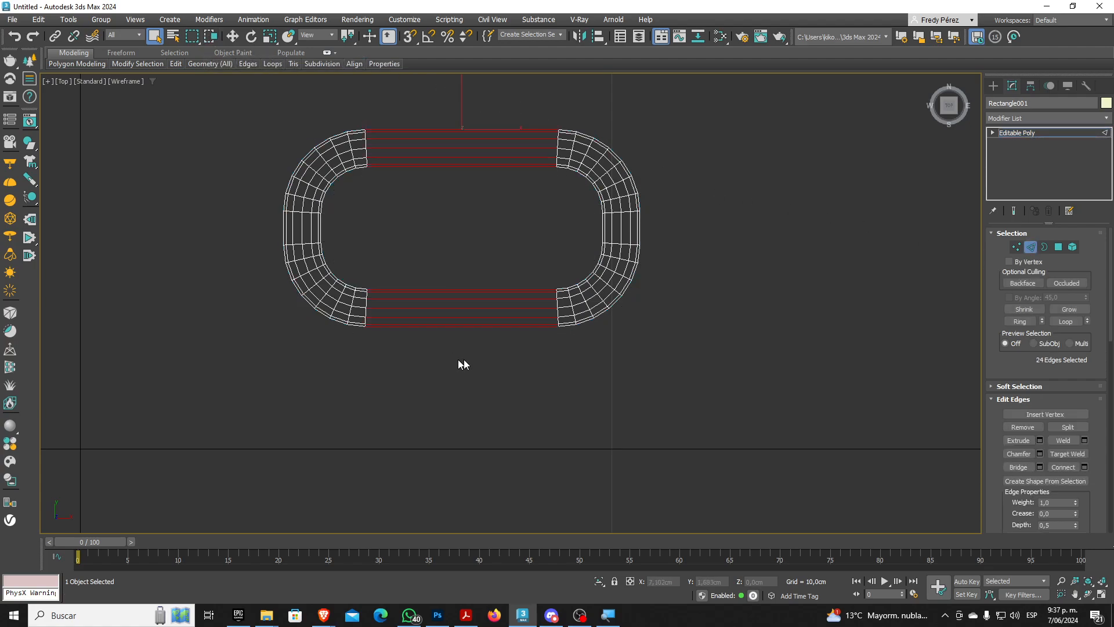
left_click(1084, 467)
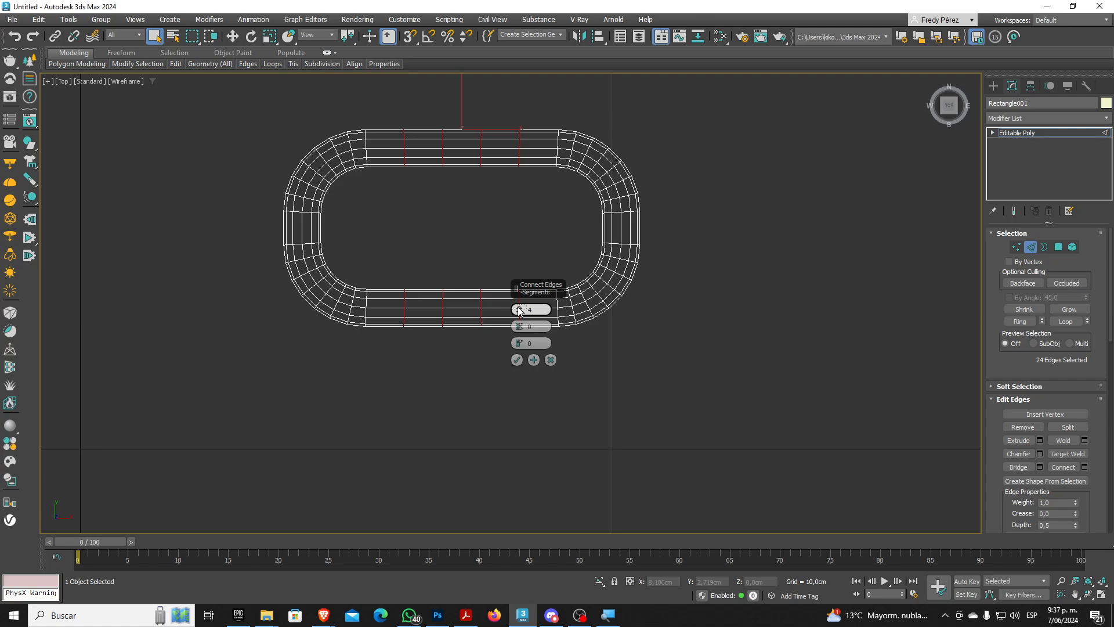
left_click(517, 359)
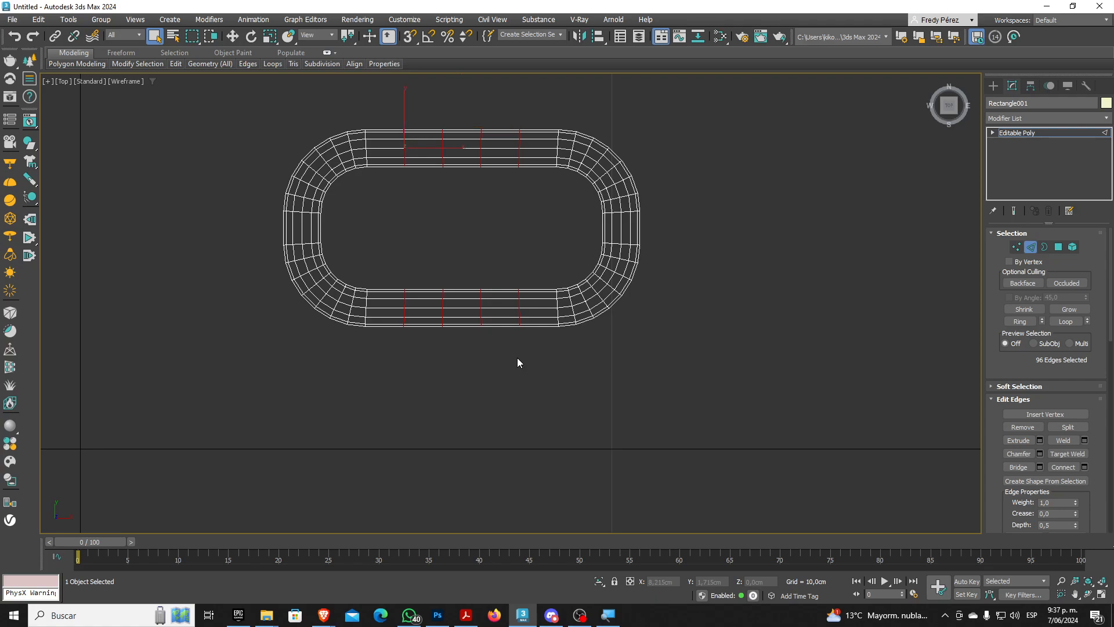
Select the middle band of polygons on one straight side of the ring and scale it to 125% in Y and Z
left_click(1058, 247)
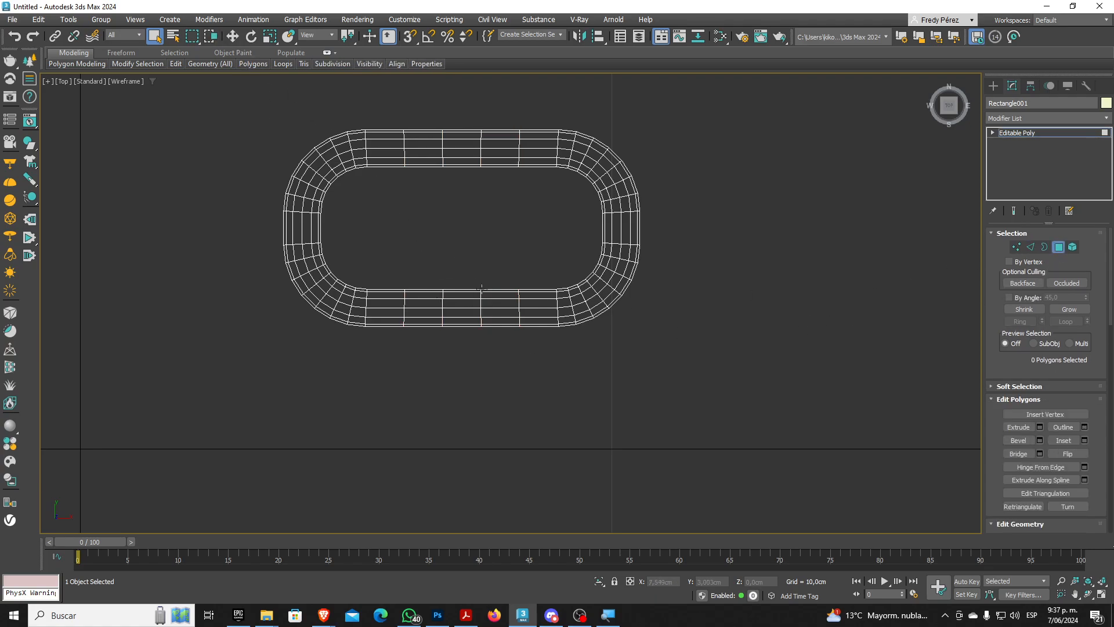
left_click_drag(451, 345, 459, 347)
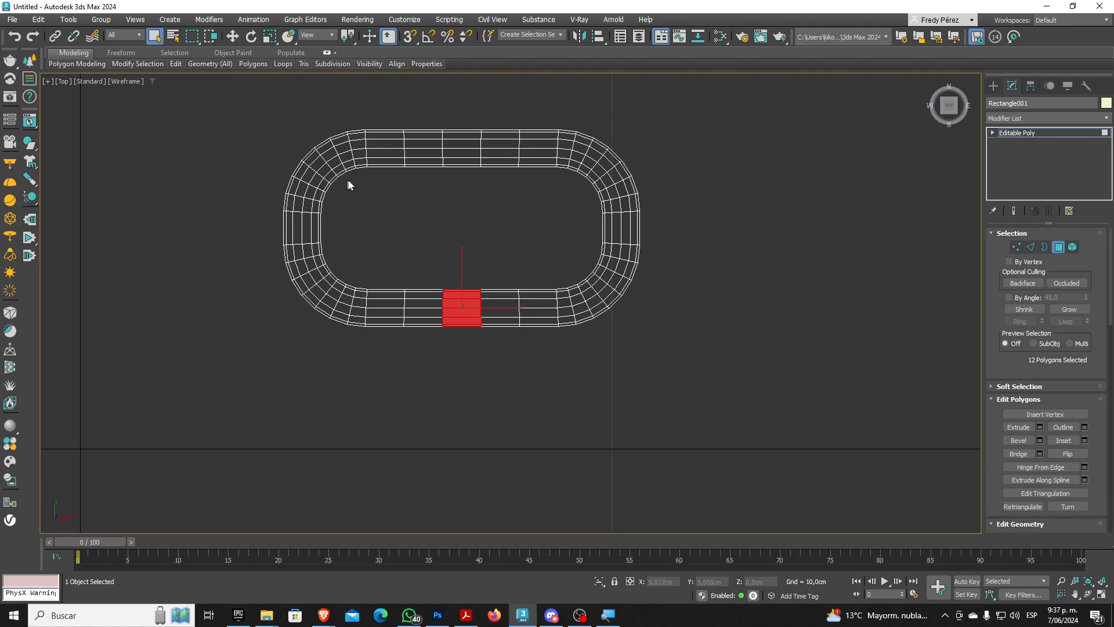
key("p")
scroll(536, 293, "up", 15)
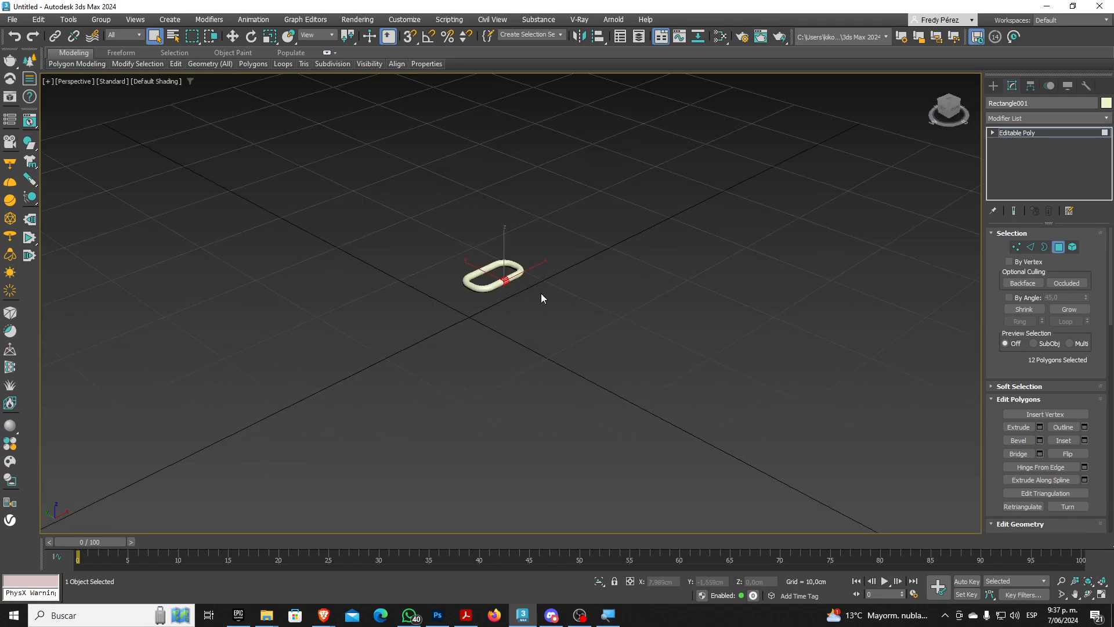
left_click(270, 36)
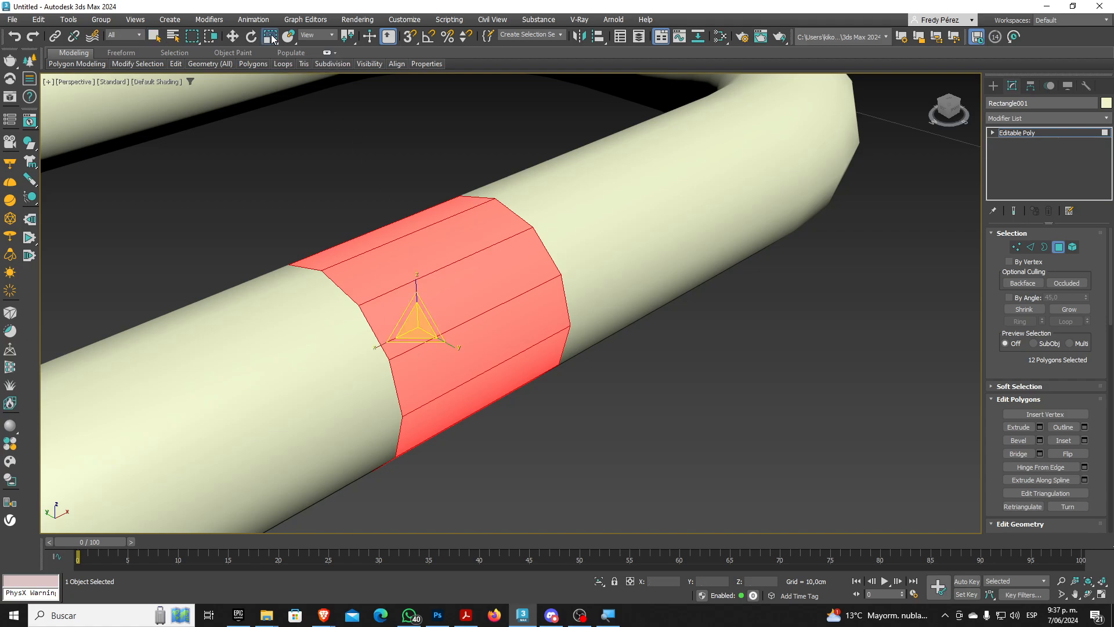
left_click(420, 325)
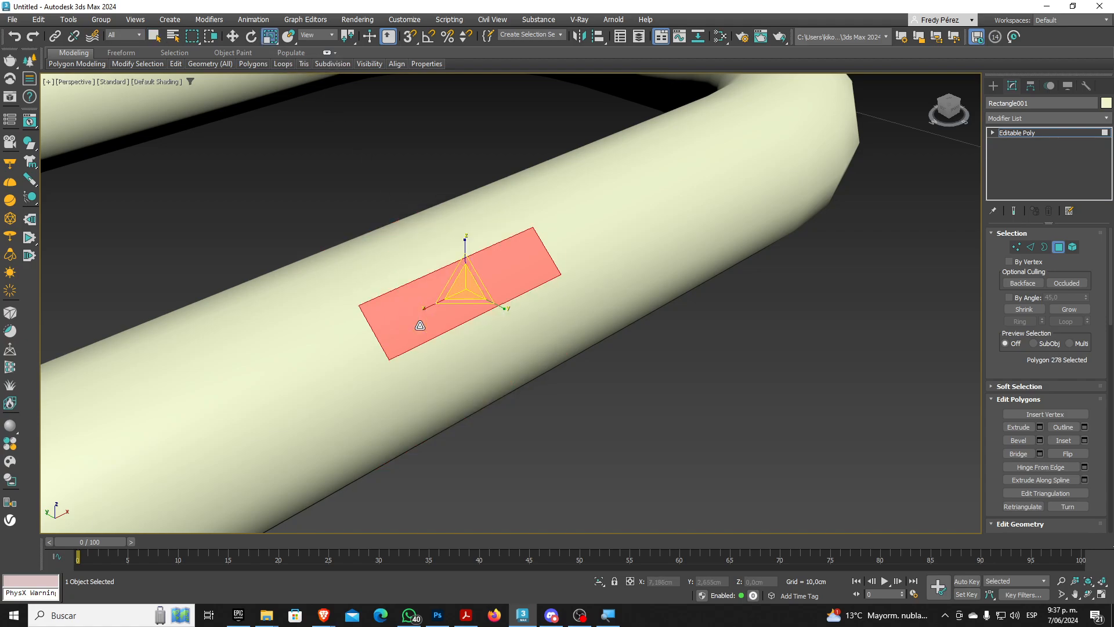
key("ctrl+z")
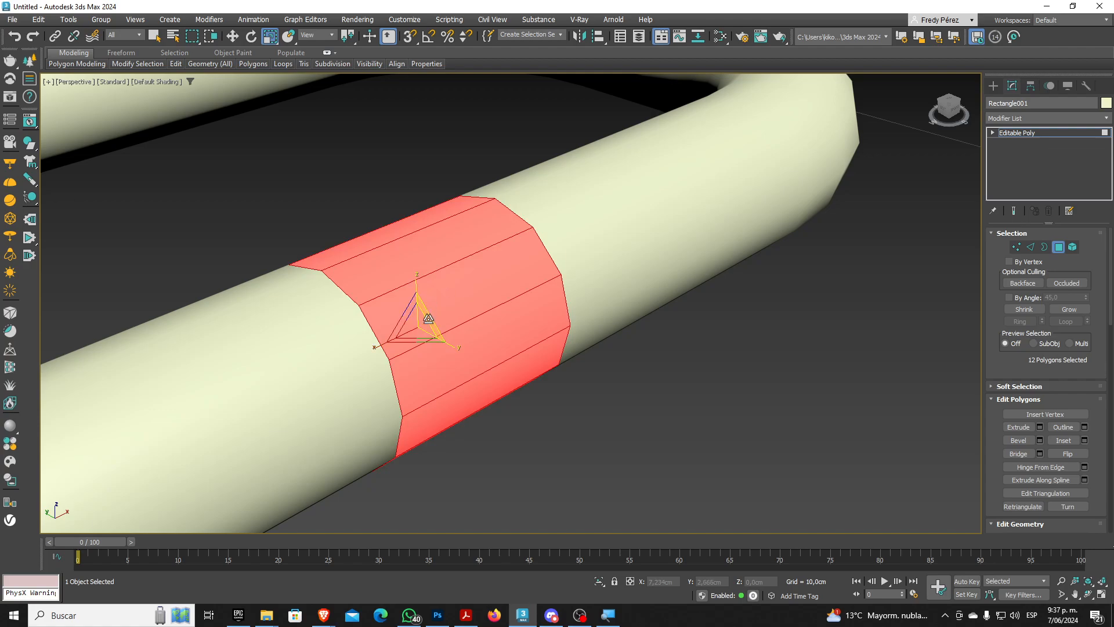
left_click_drag(428, 319, 431, 305)
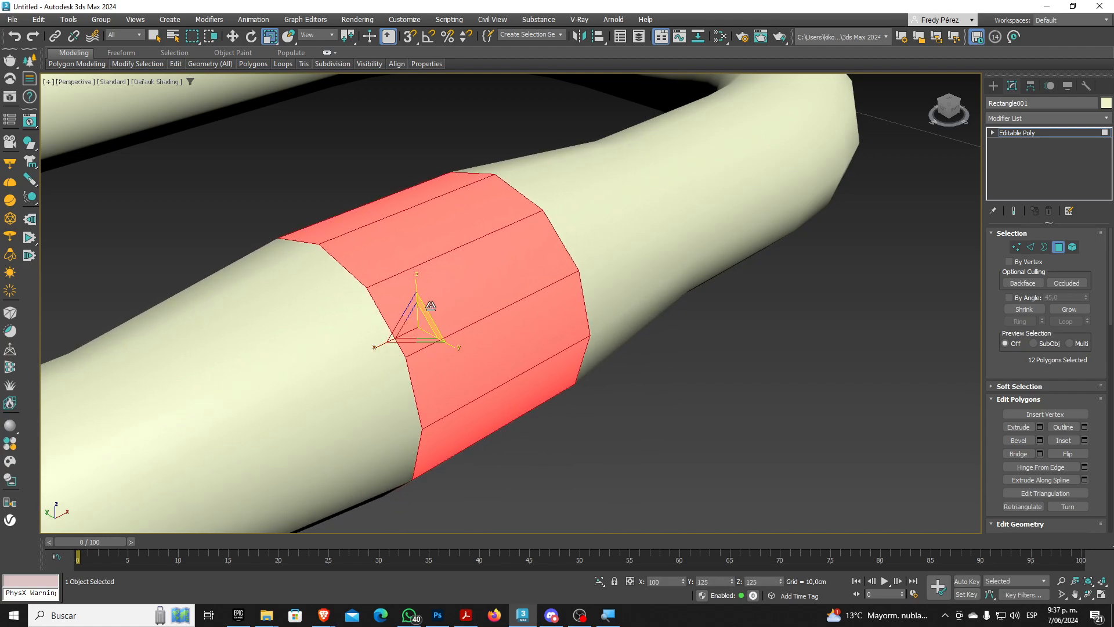
Scale the thickened polygon band down slightly in Y and Z and leave polygon editing
middle_click_drag(472, 308, 436, 314, "alt")
scroll(436, 312, "down", 5)
scroll(436, 313, "up", 4)
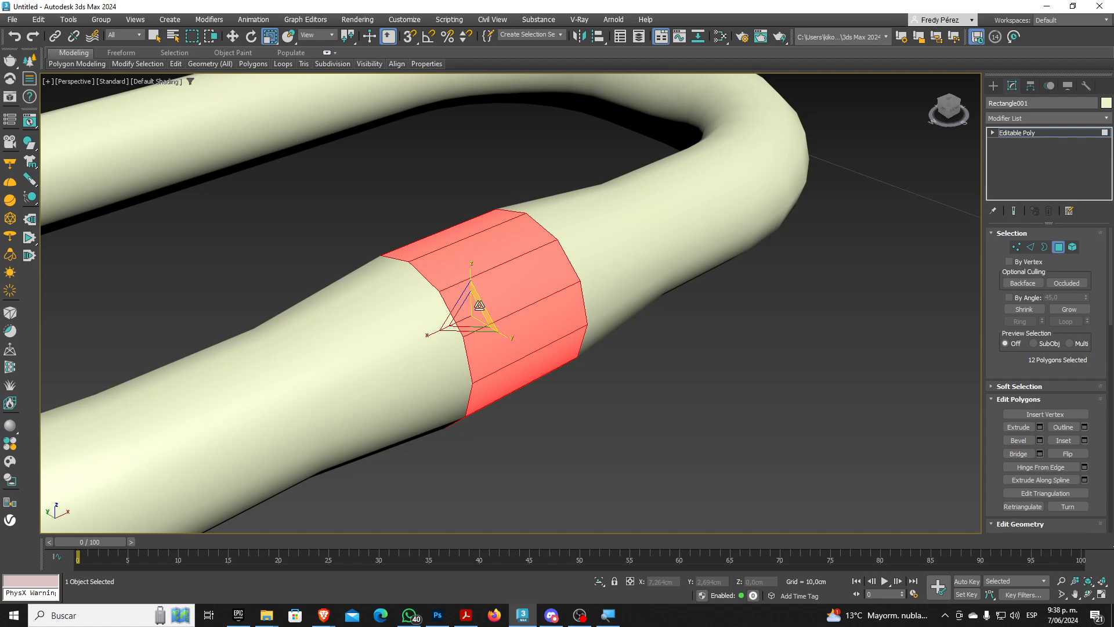
left_click_drag(479, 306, 479, 310)
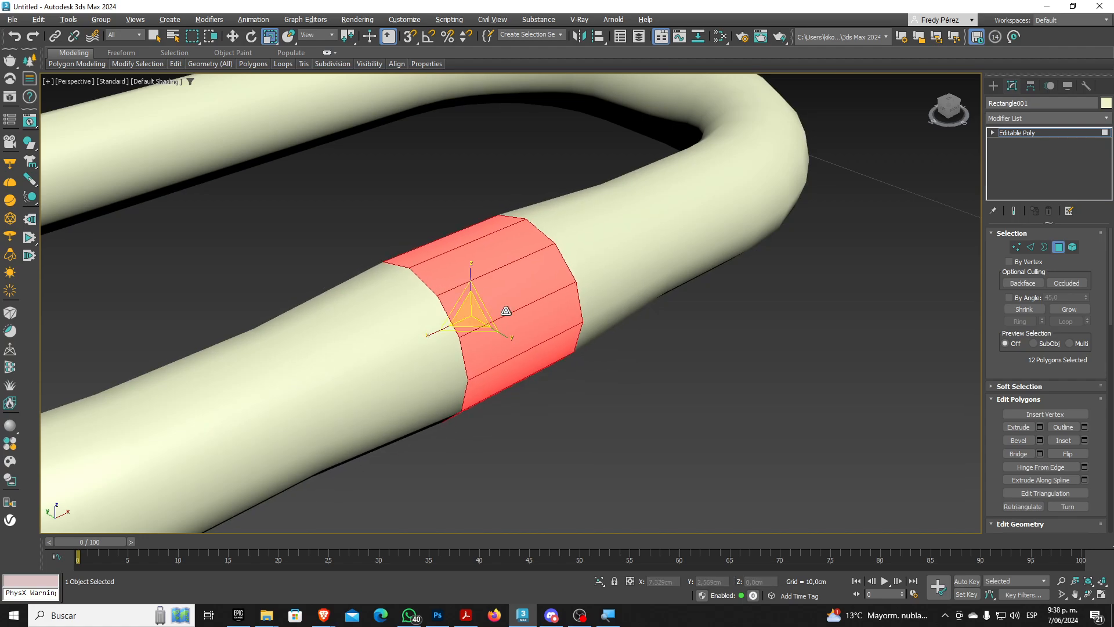
mouse_move(506, 311)
middle_mouse_down("alt")
mouse_move(430, 293)
mouse_move(490, 300)
middle_mouse_up("alt")
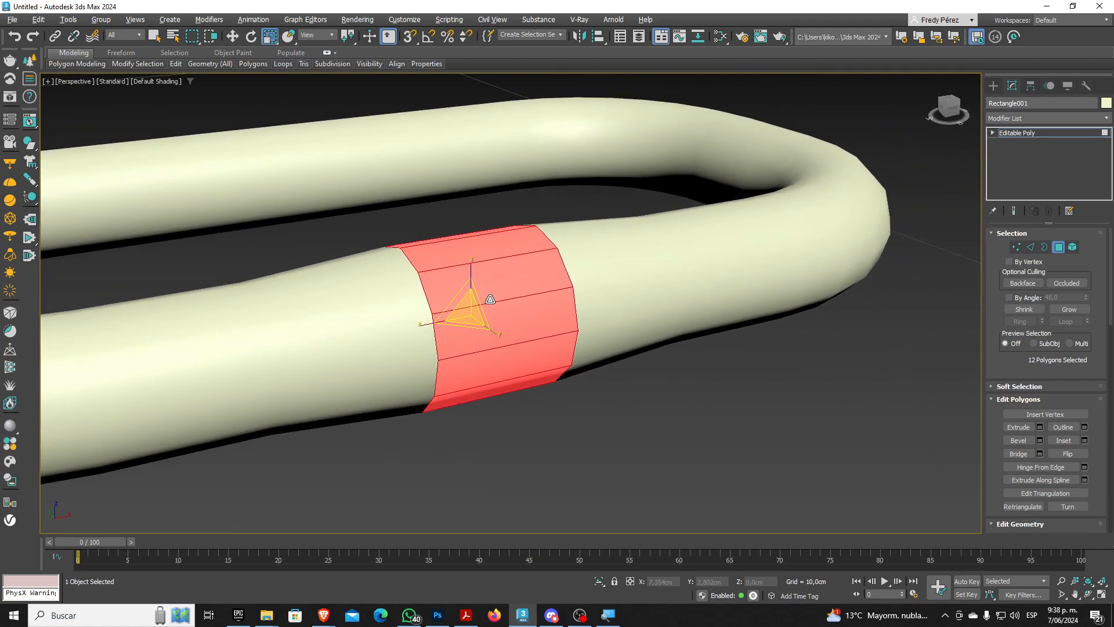
left_click(1059, 247)
scroll(584, 256, "down", 5)
mouse_move(589, 286)
middle_mouse_down("alt")
mouse_move(569, 350)
mouse_move(564, 333)
mouse_move(592, 301)
mouse_move(588, 271)
middle_mouse_up("alt")
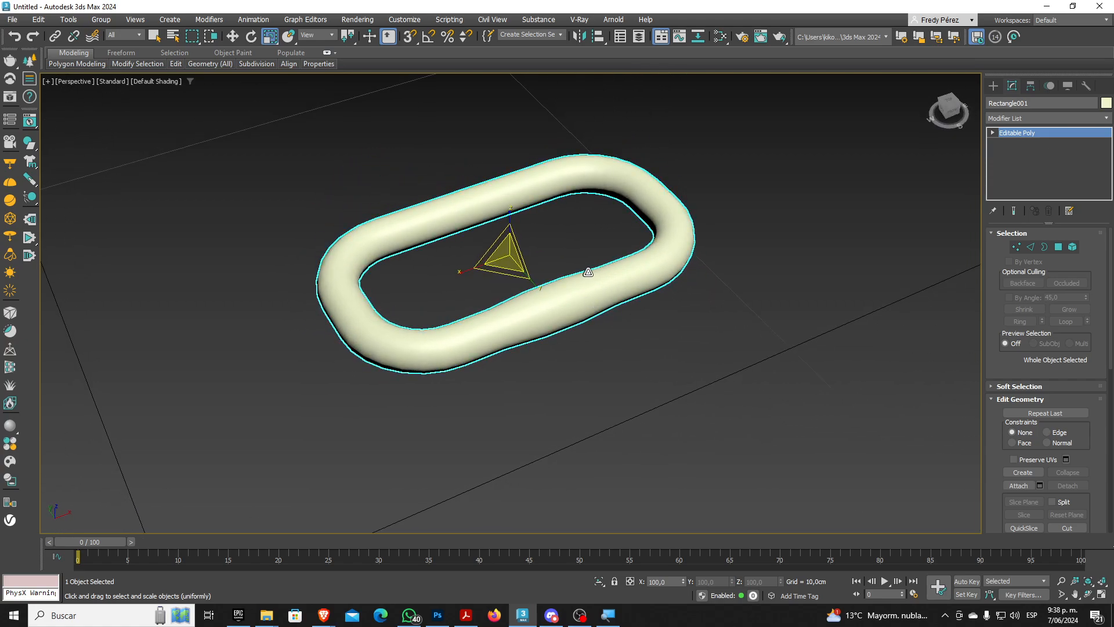
scroll(577, 278, "up", 4)
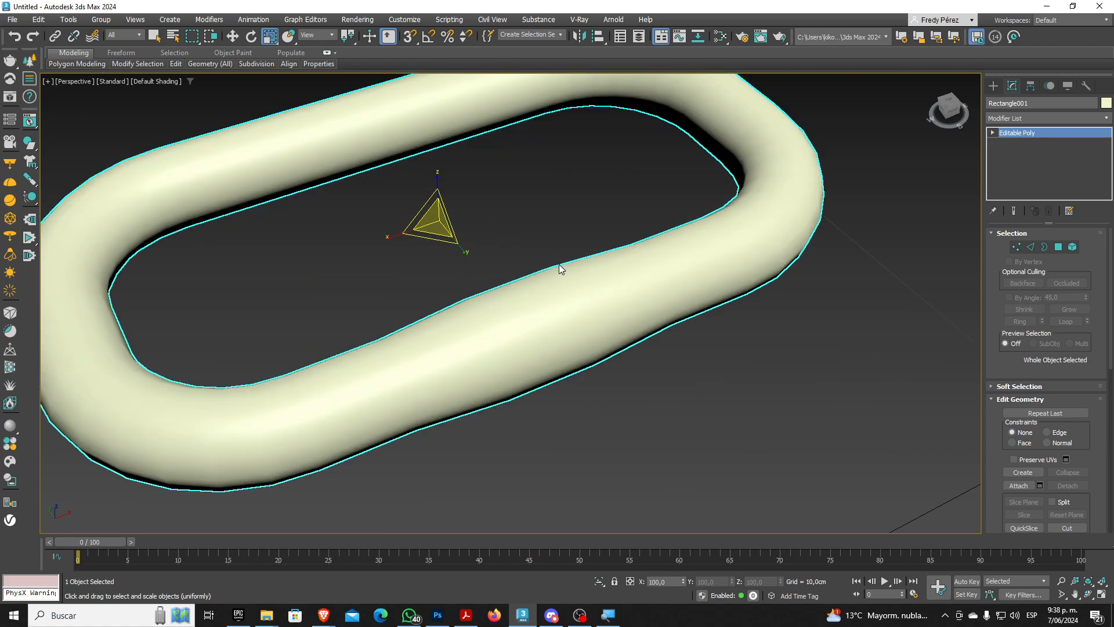
scroll(540, 252, "down", 3)
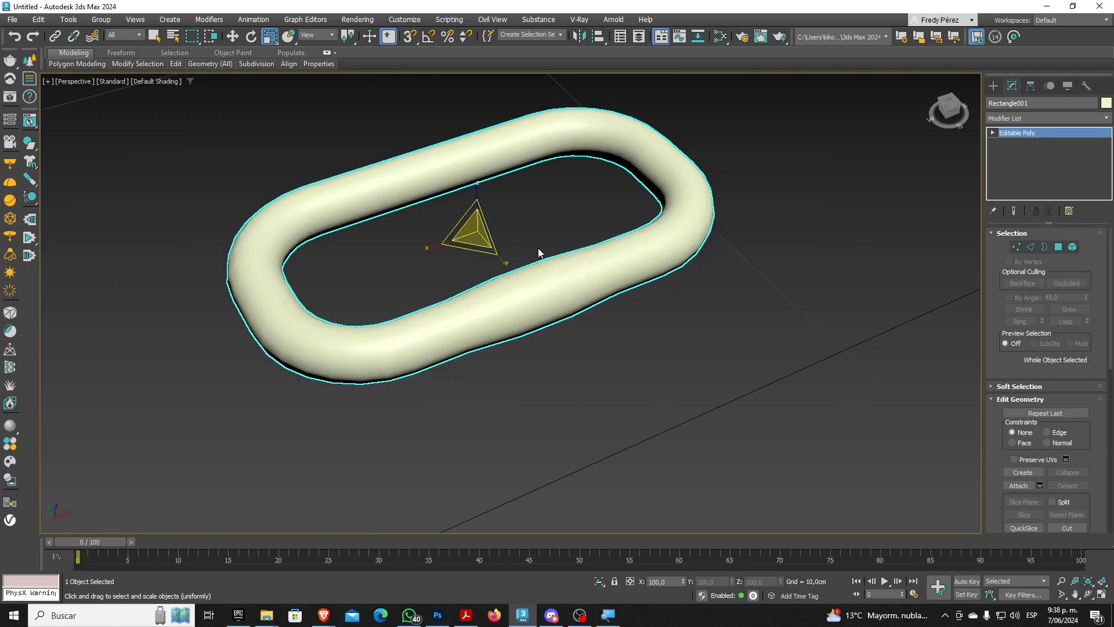
Clone the link as one instance about 5 cm along X, overlapping the original's rounded end
key("t")
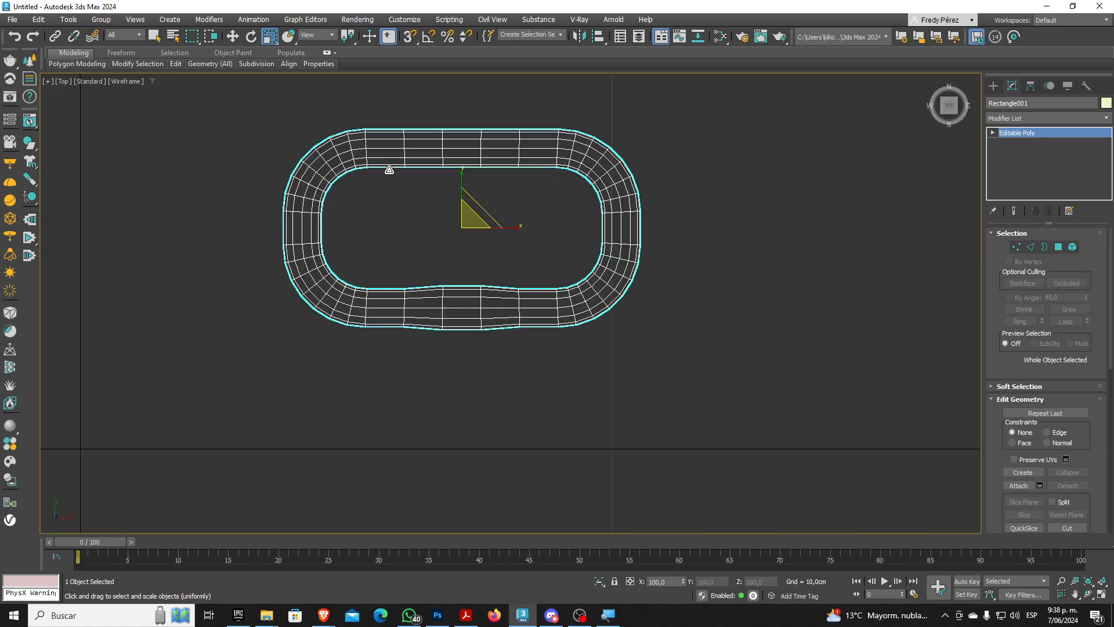
left_click(233, 36)
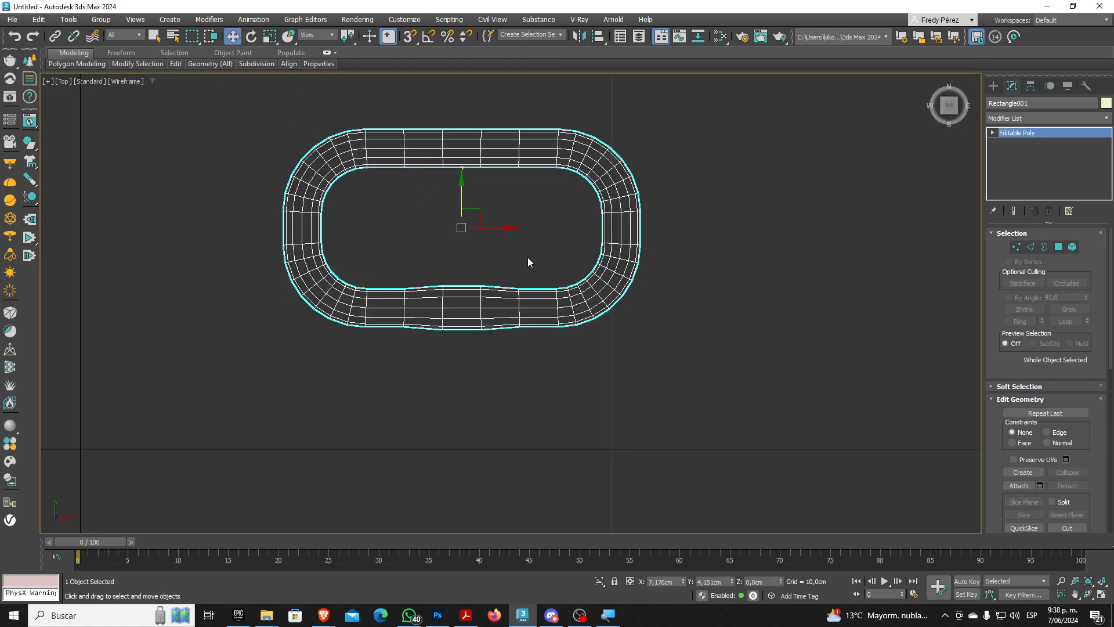
left_click_drag(495, 227, 759, 239, "shift")
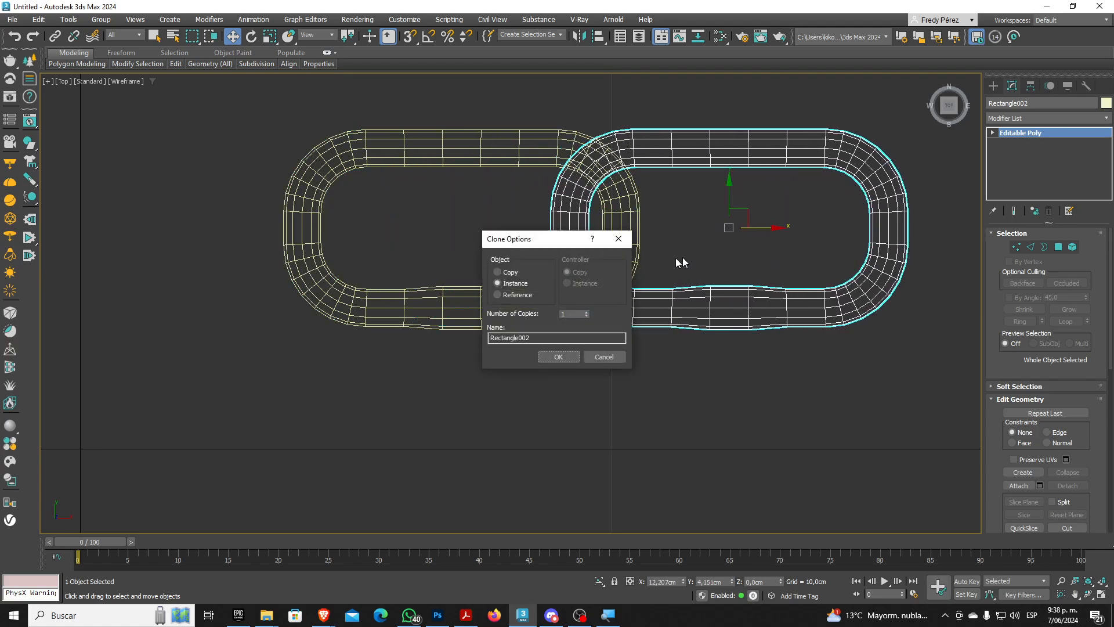
left_click(569, 358)
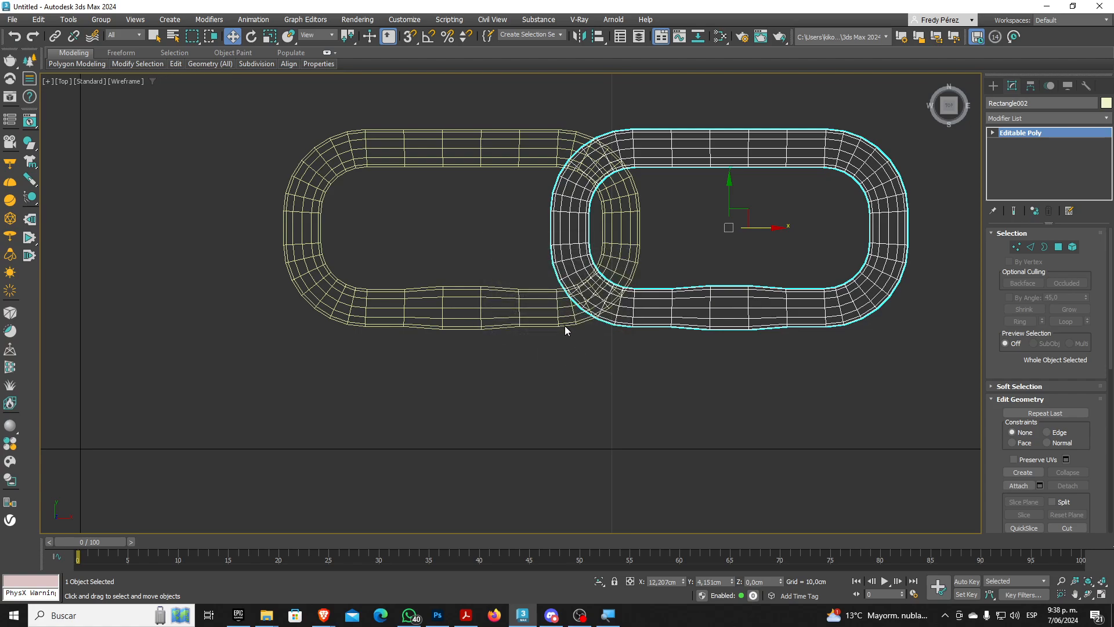
Enable angle snap and rotate the cloned link 90 degrees about X so it interlocks with the first link
key("l")
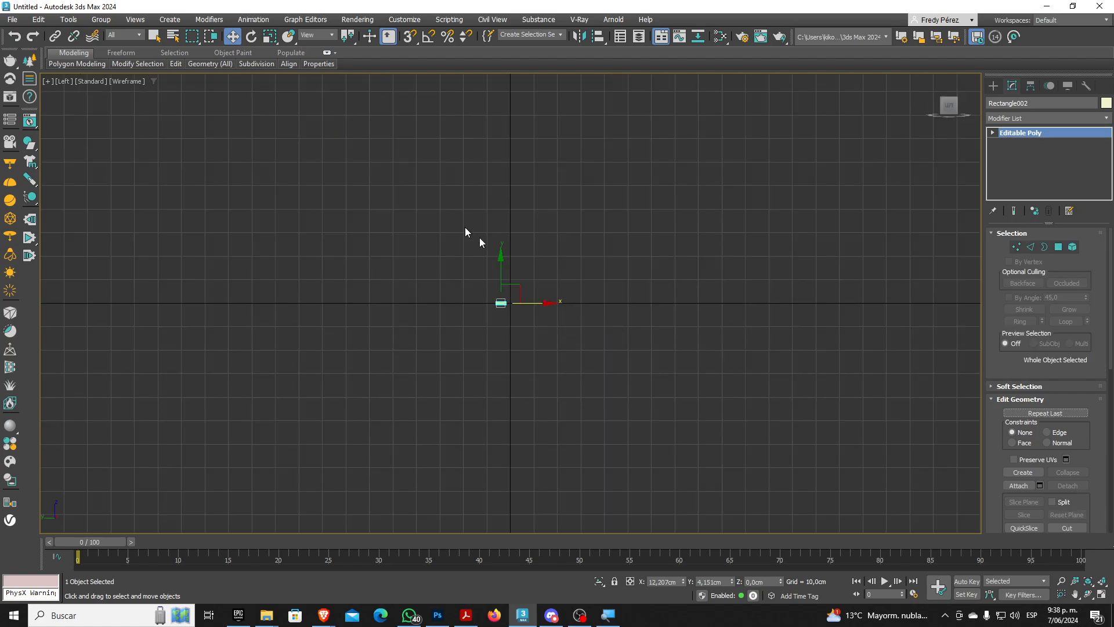
key("g")
scroll(495, 288, "up", 10)
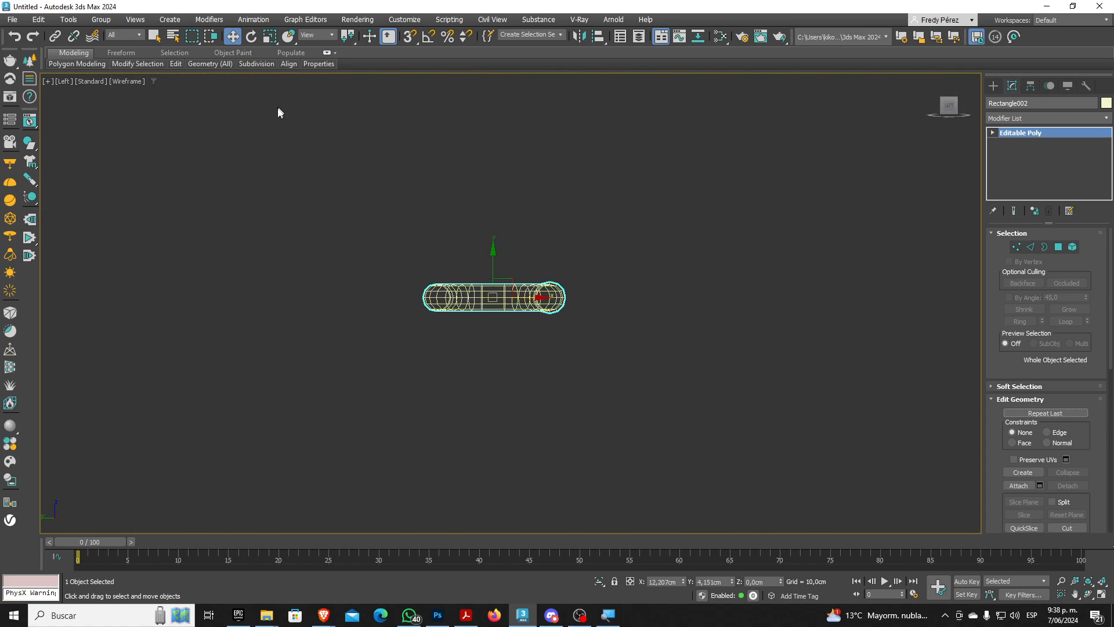
key("e")
left_click(428, 36)
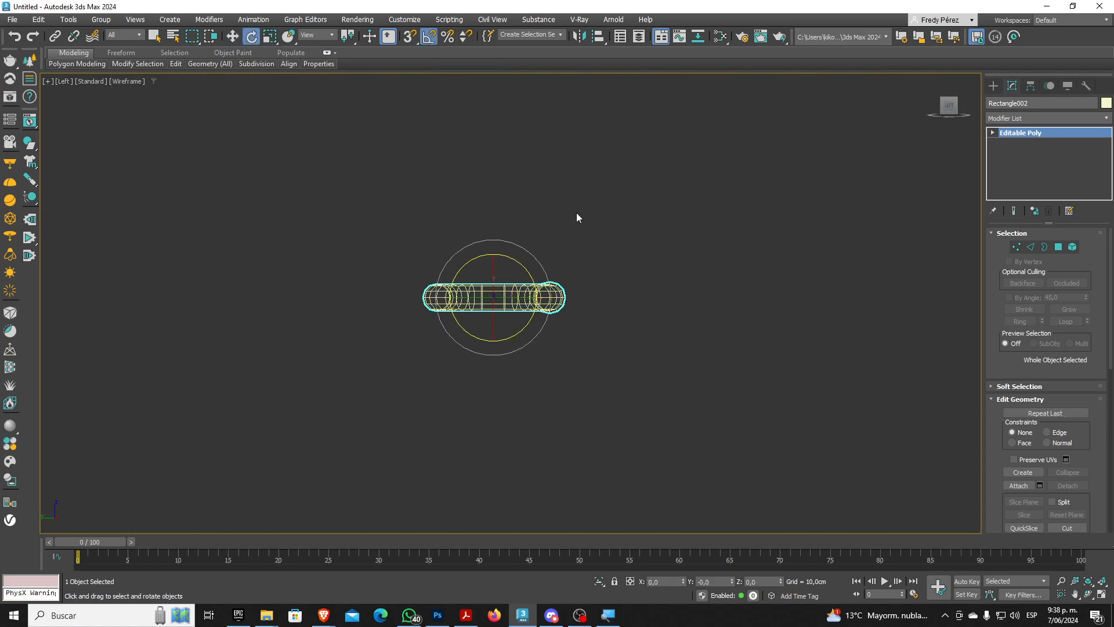
left_click_drag(521, 247, 574, 262)
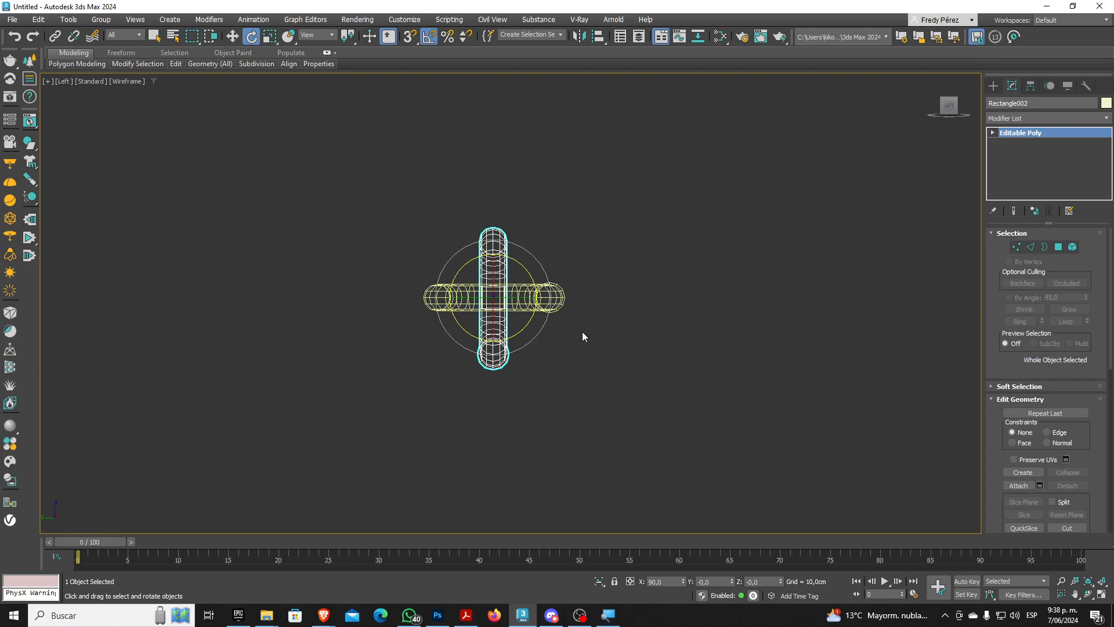
Select both links and clone the pair along X as 12 instances, spaced so that consecutive links interlock
key("t")
scroll(487, 238, "down", 2)
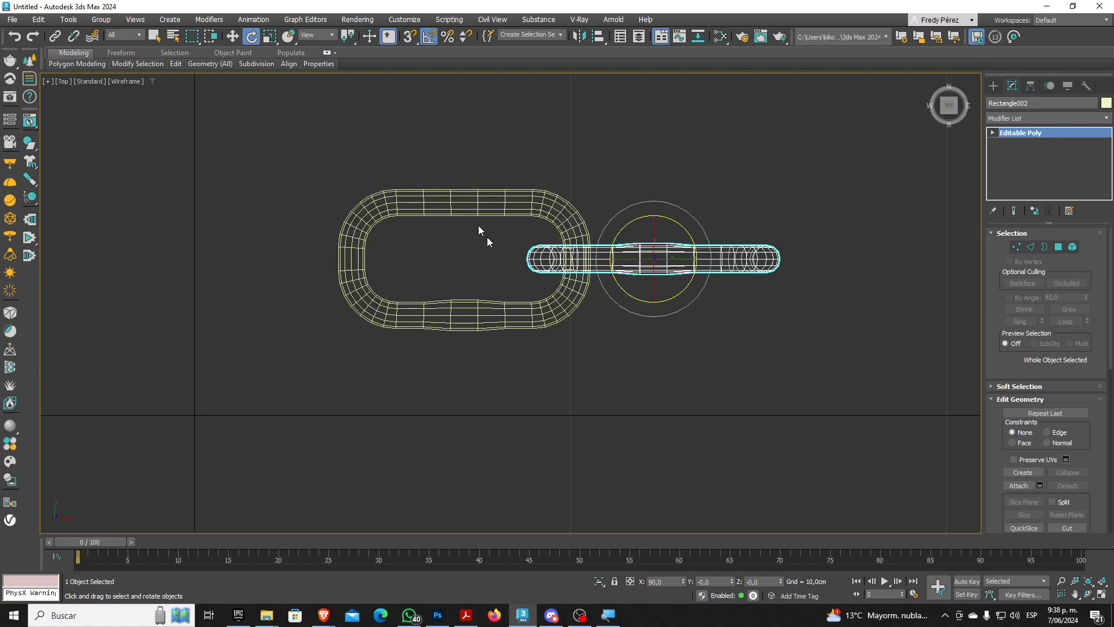
left_click(233, 36)
scroll(266, 141, "down", 2)
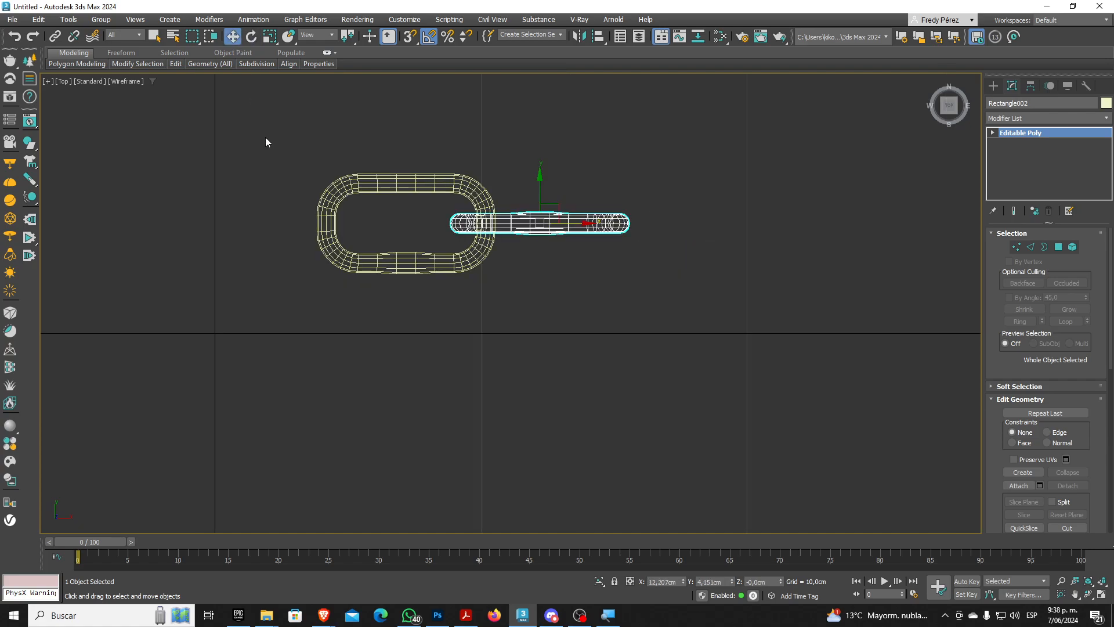
left_click_drag(291, 142, 708, 315)
key("f")
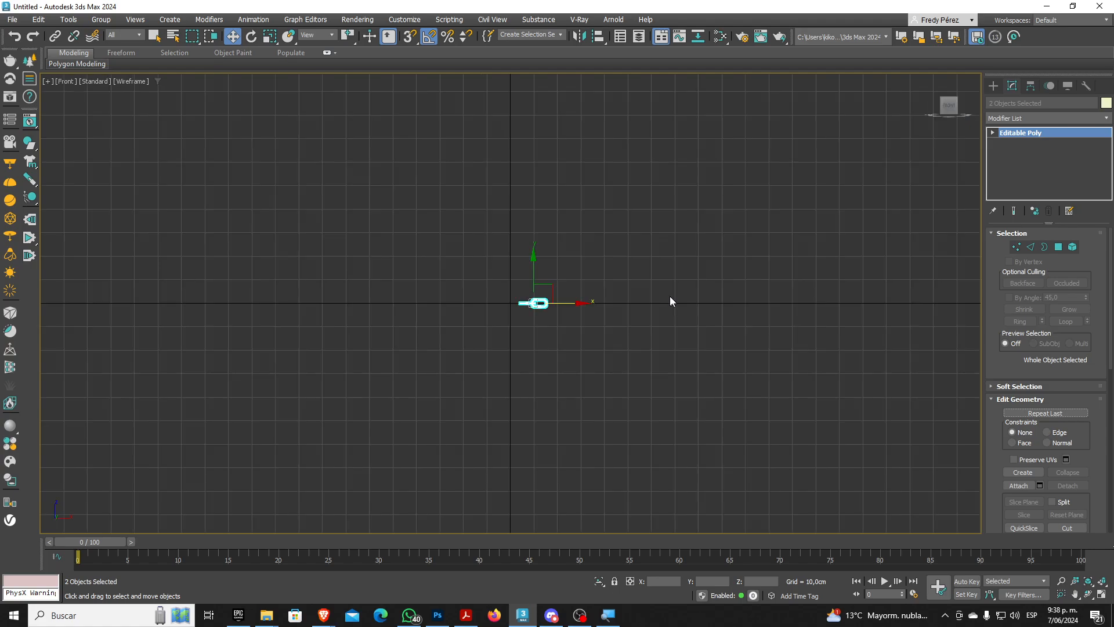
key("g")
scroll(485, 298, "up", 15)
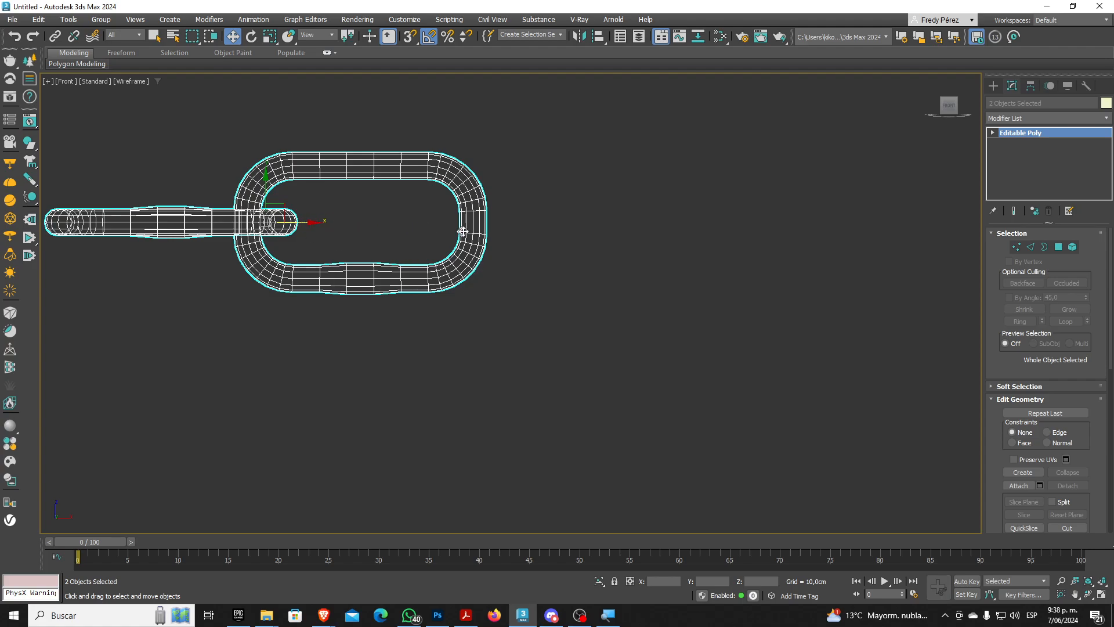
mouse_move(302, 223)
left_mouse_down("shift")
mouse_move(550, 221)
mouse_move(681, 234)
left_mouse_up("shift")
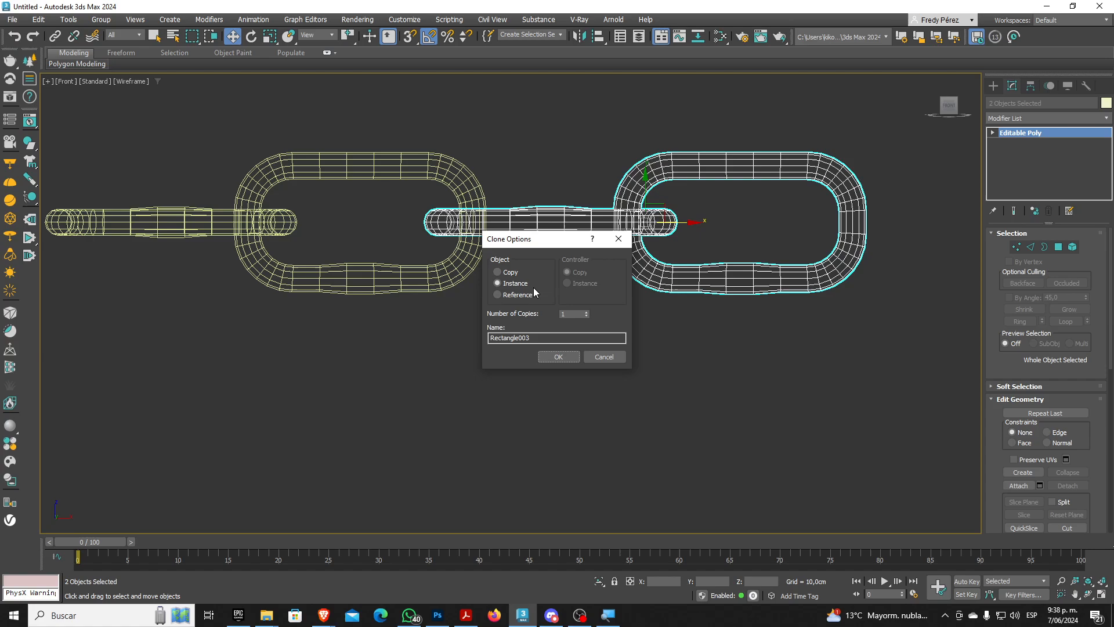
double_click(561, 314)
type("12")
left_click(565, 357)
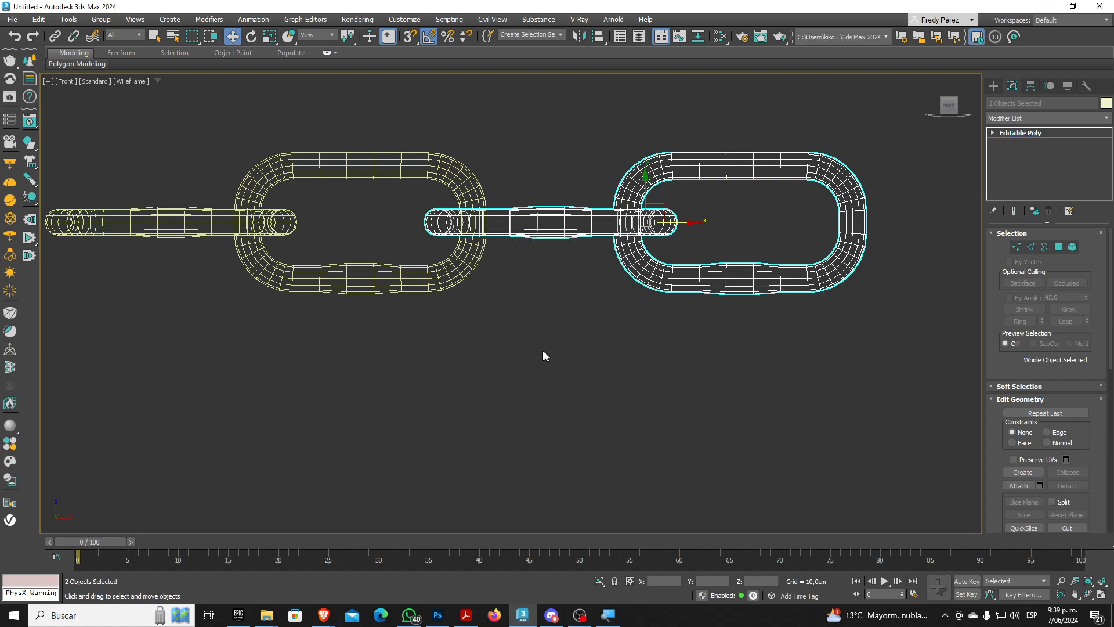
Examine the whole chain in front and perspective views and clear the selection
scroll(540, 355, "down", 6)
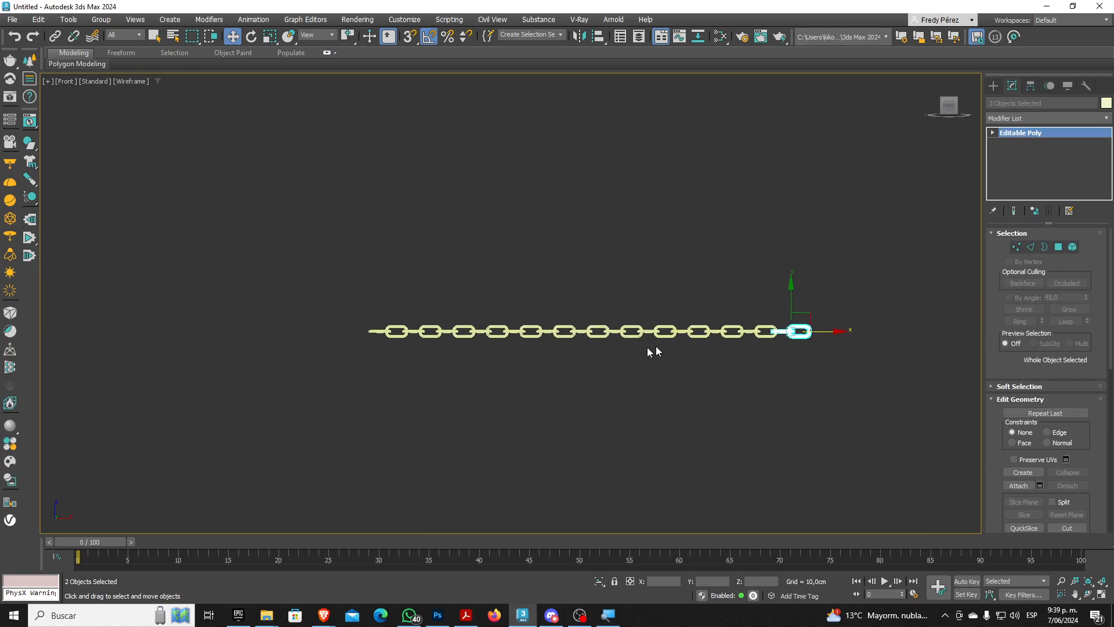
scroll(652, 351, "up", 2)
scroll(681, 350, "down", 2)
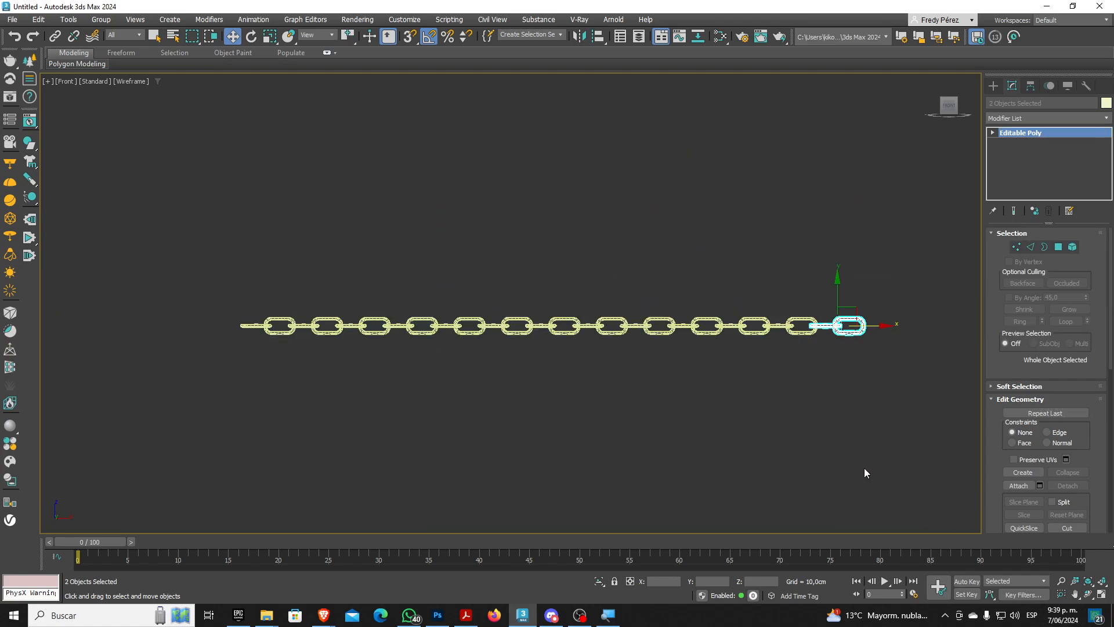
middle_click_drag(864, 469, 823, 460)
key("p")
scroll(730, 398, "down", 4)
scroll(602, 398, "down", 6)
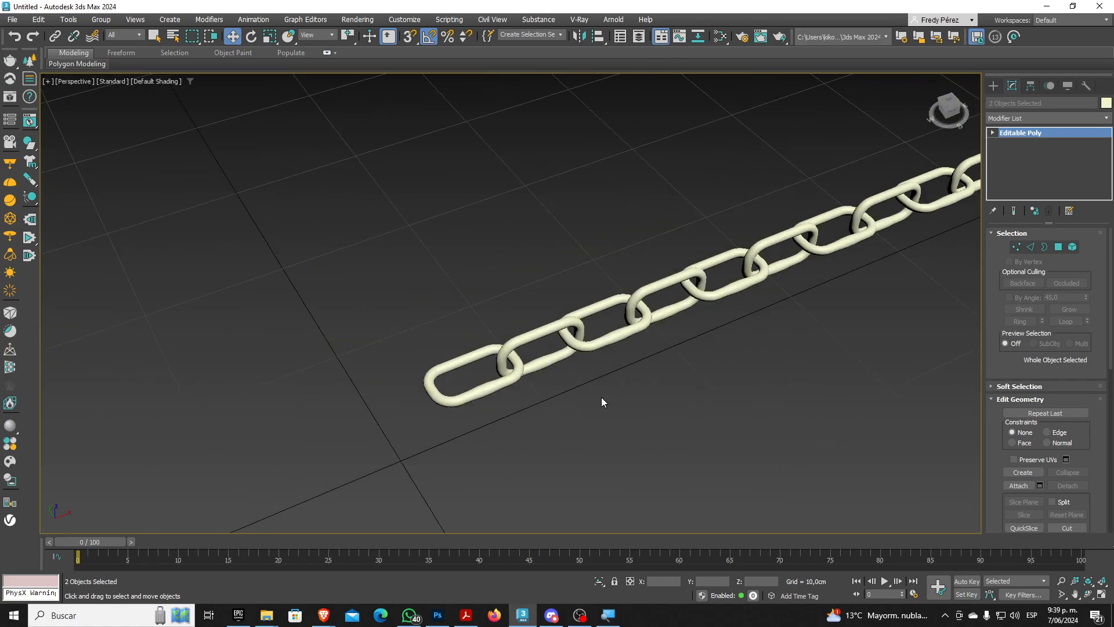
scroll(514, 407, "down", 2)
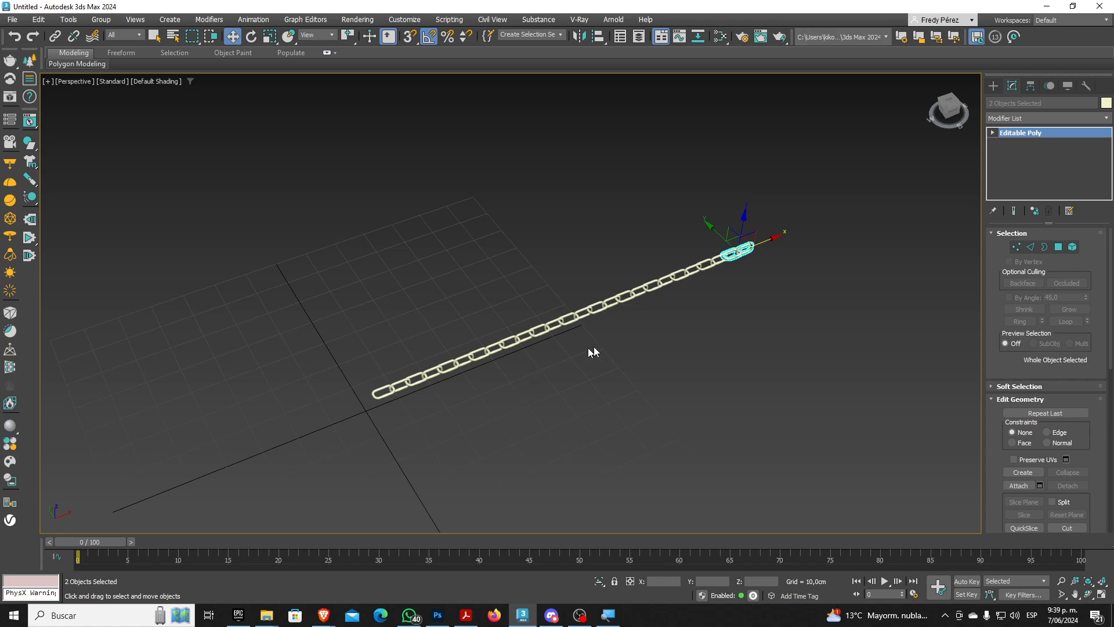
left_click(670, 341)
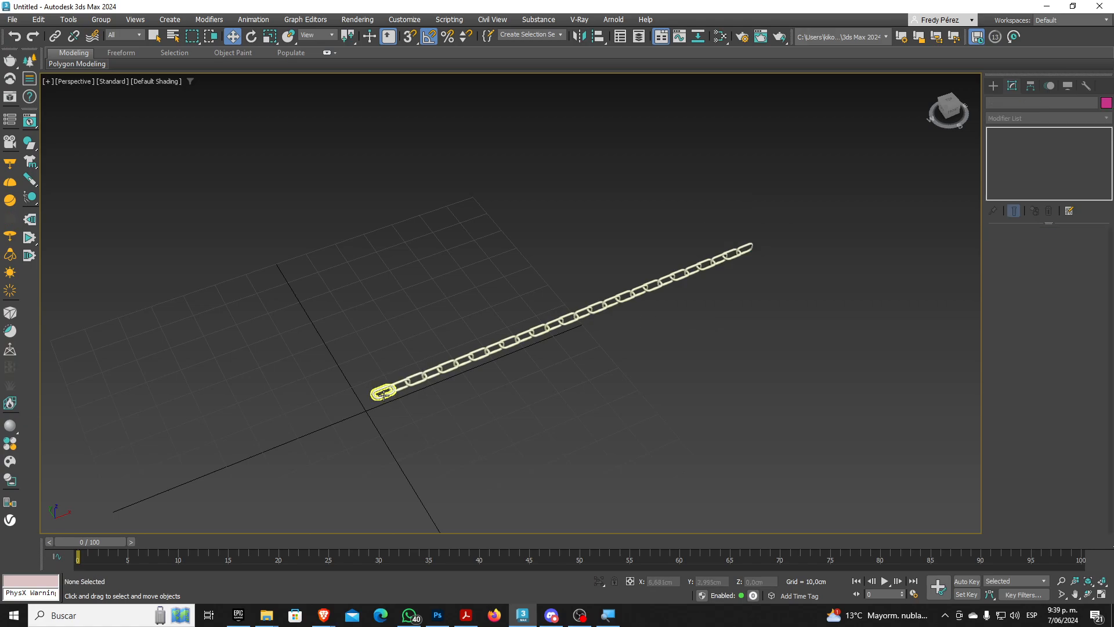
Add a MassFX rigid body to the chain's first link and set its type to Dynamic
left_click(383, 395)
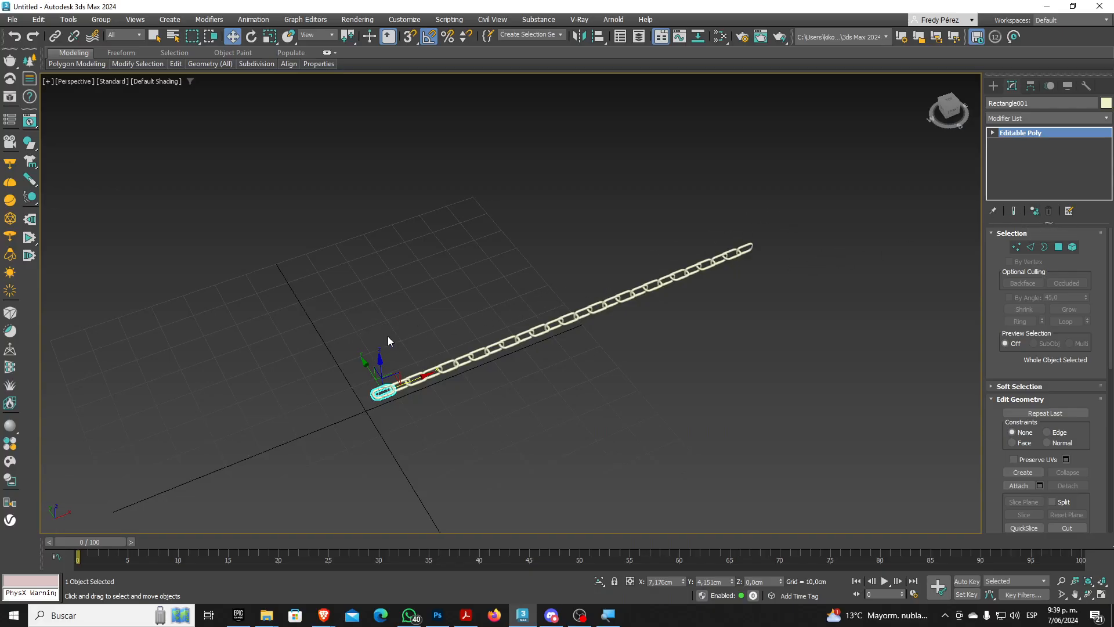
left_click(36, 149)
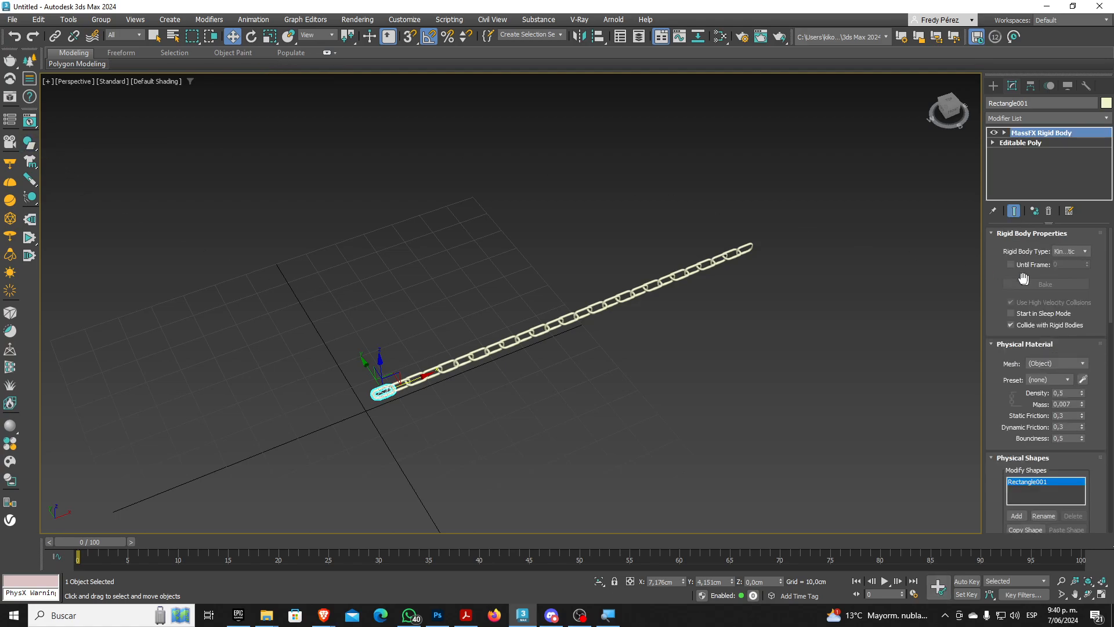
left_click(1088, 253)
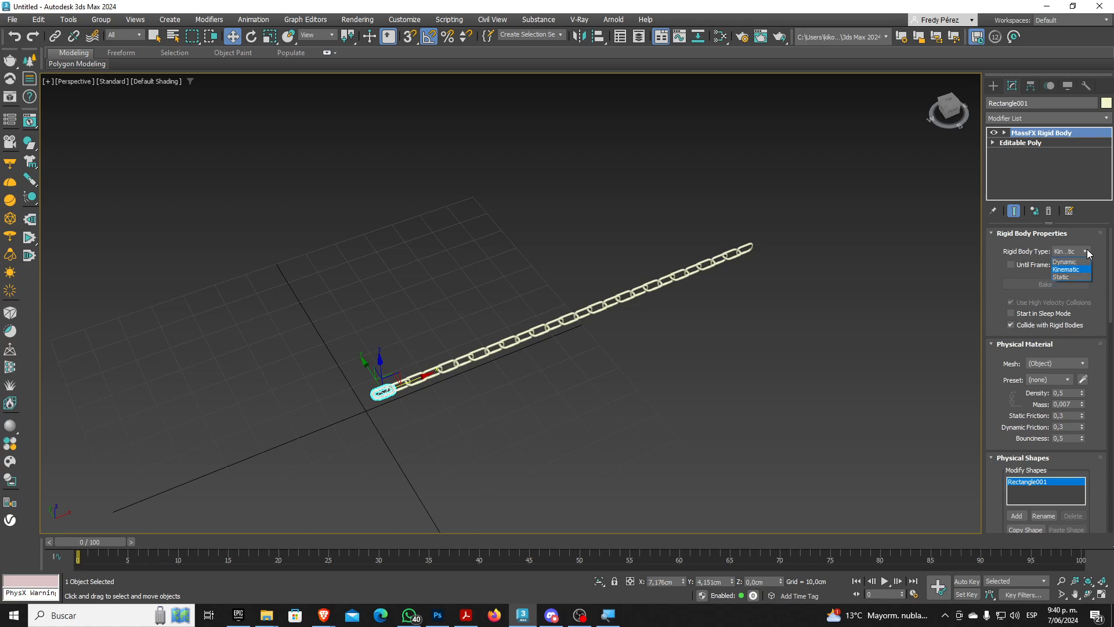
left_click(1071, 259)
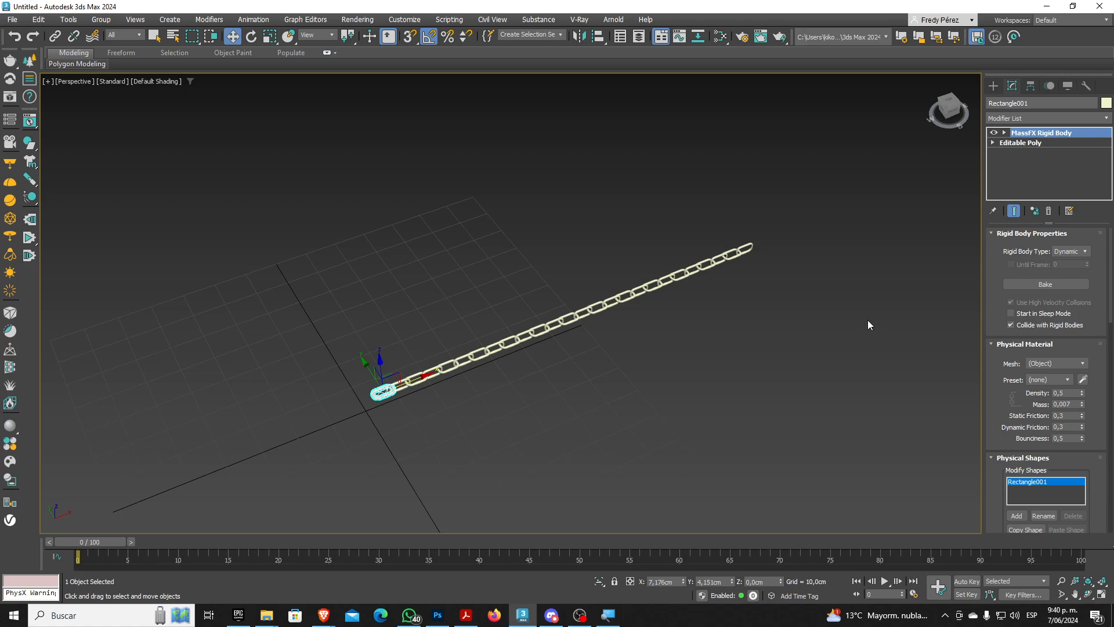
Select the whole chain in the front view and raise it about 74 cm above the ground
key("f")
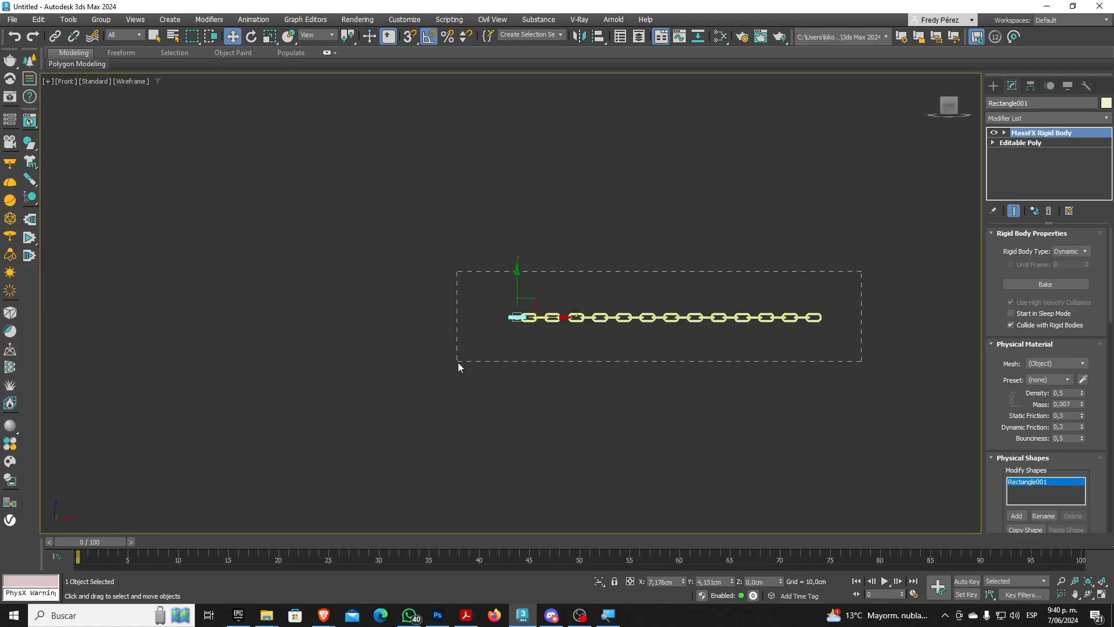
left_click_drag(508, 353, 505, 350)
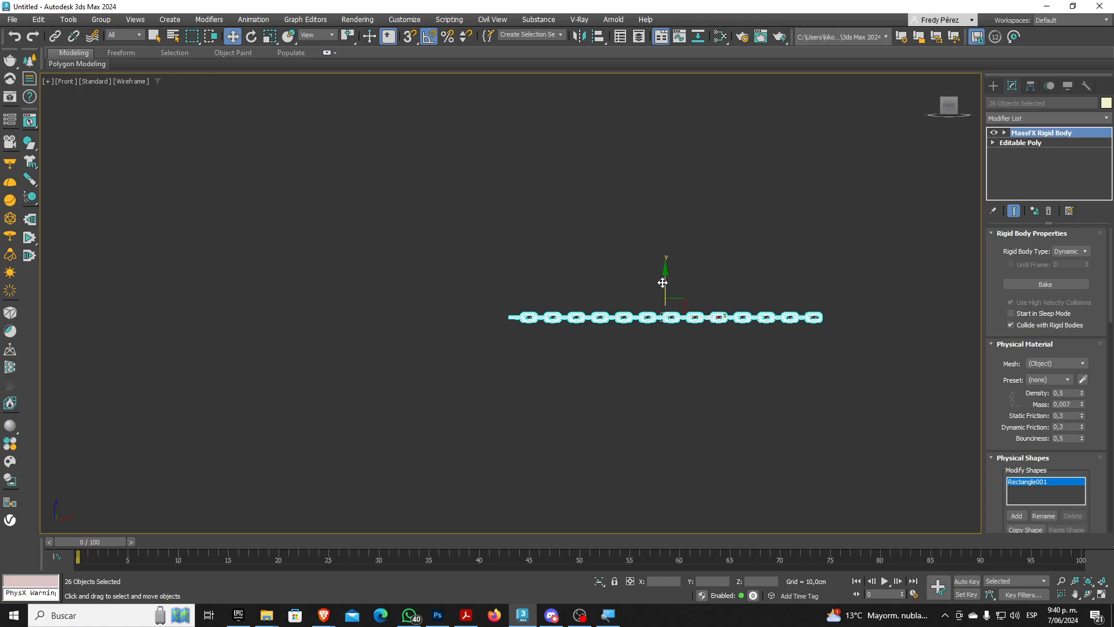
left_click_drag(664, 275, 665, 102)
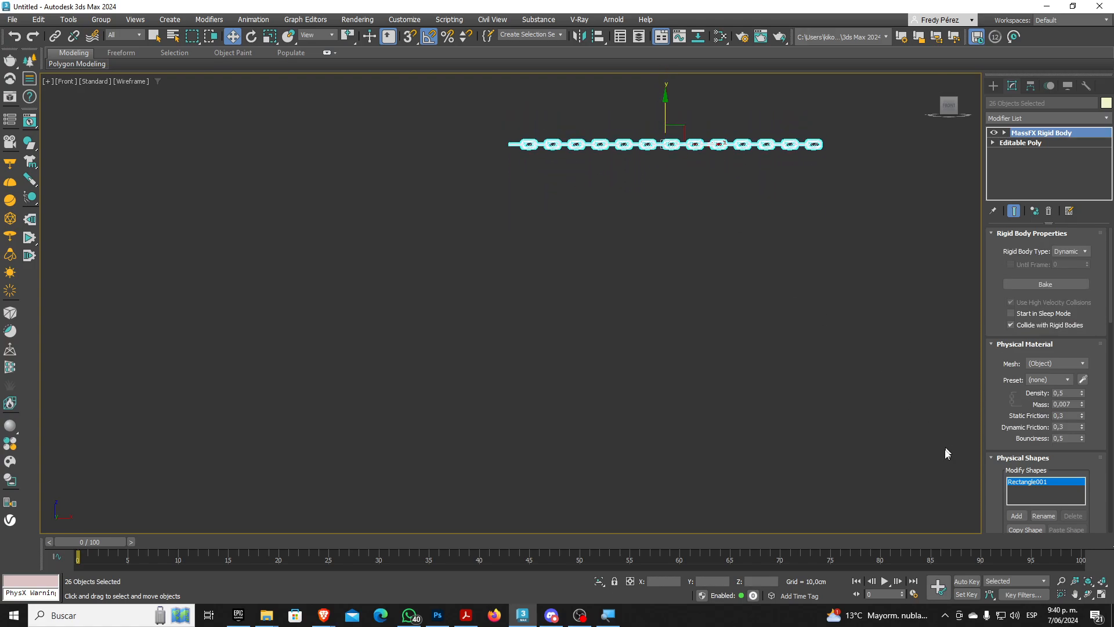
key("p")
mouse_move(743, 429)
middle_mouse_down()
mouse_move(644, 390)
mouse_move(685, 377)
middle_mouse_up()
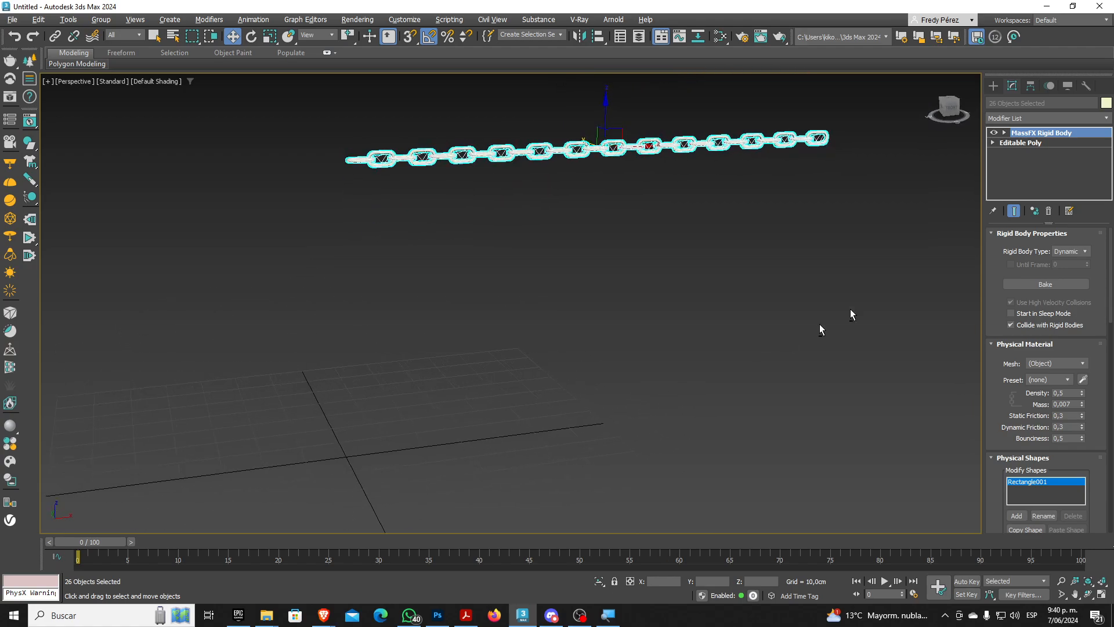
Draw a plane about 216 cm long and 318 cm wide in the top view and shift it to centre on the chain's start
left_click(993, 86)
left_click(992, 104)
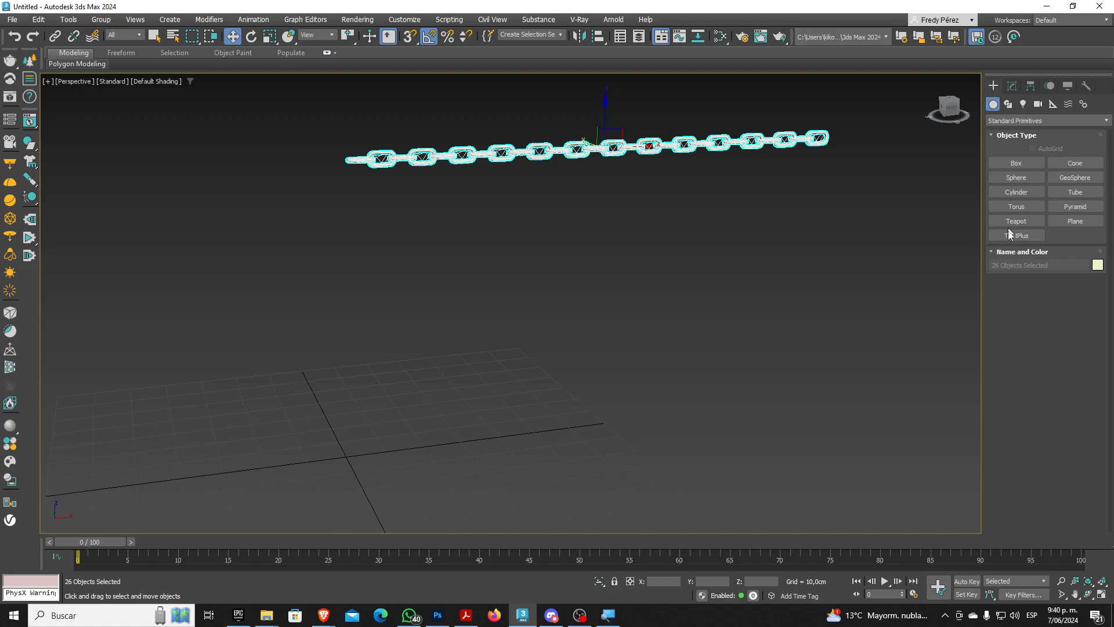
left_click(1074, 222)
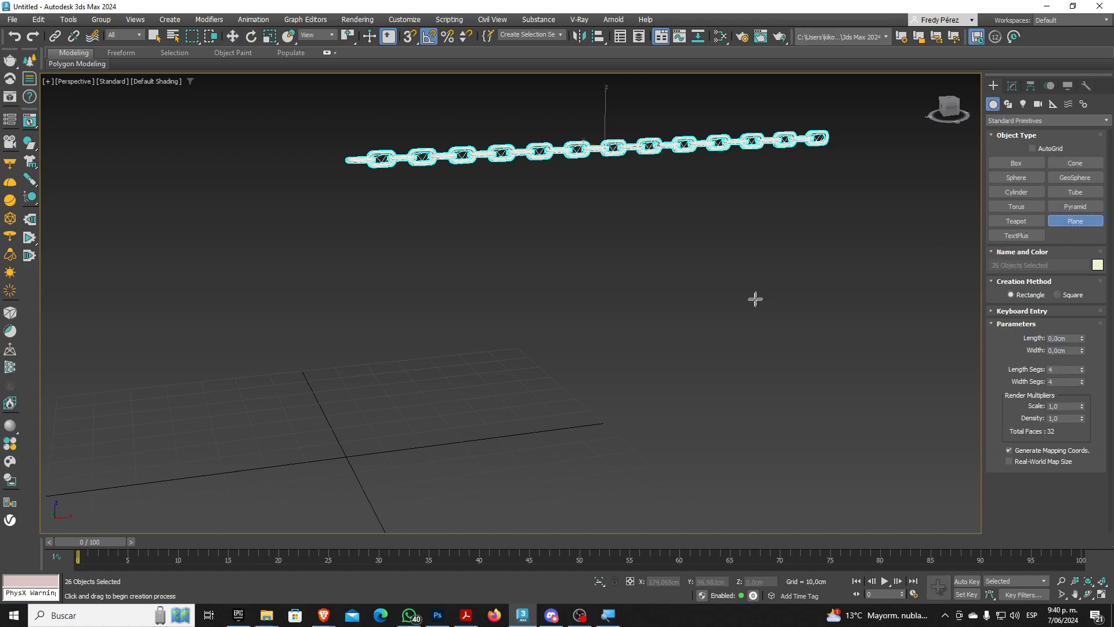
key("t")
scroll(754, 293, "down", 10)
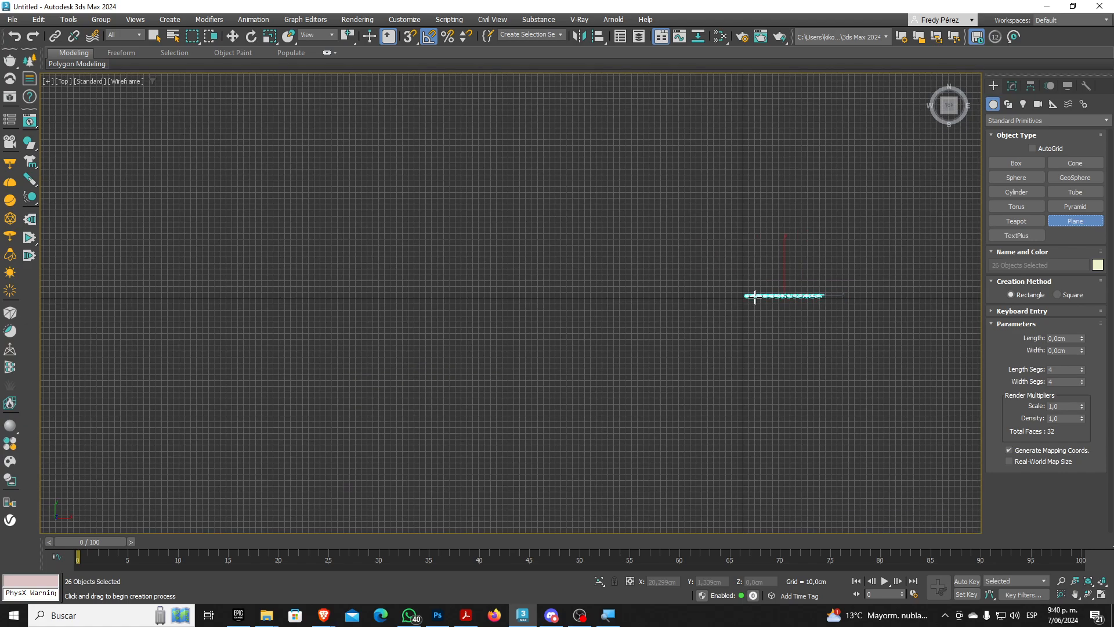
scroll(847, 299, "up", 3)
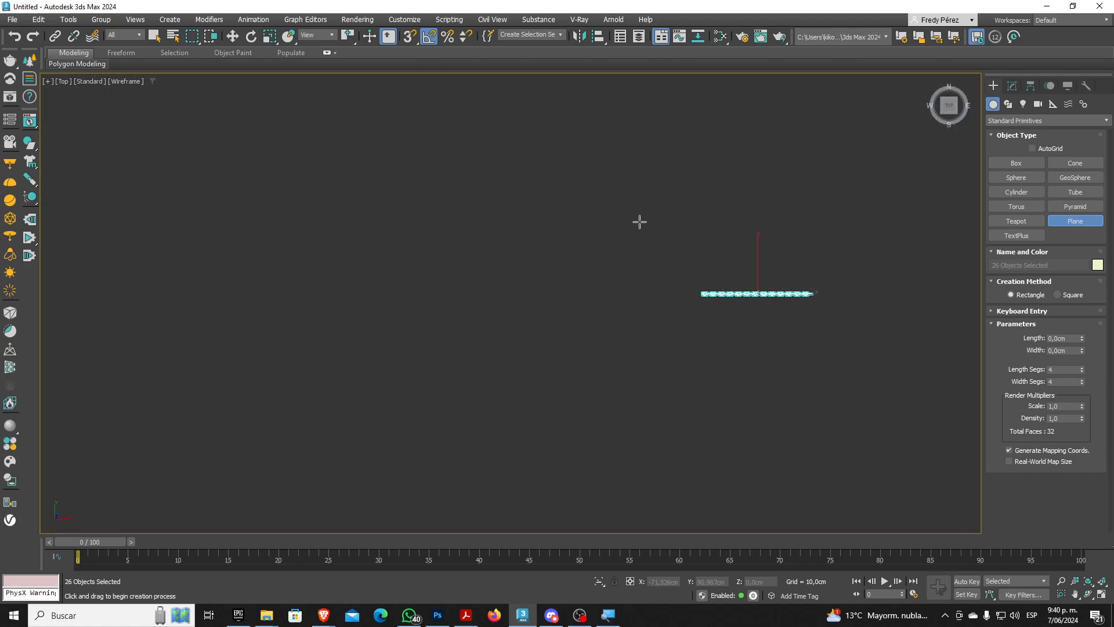
left_click_drag(604, 227, 870, 407)
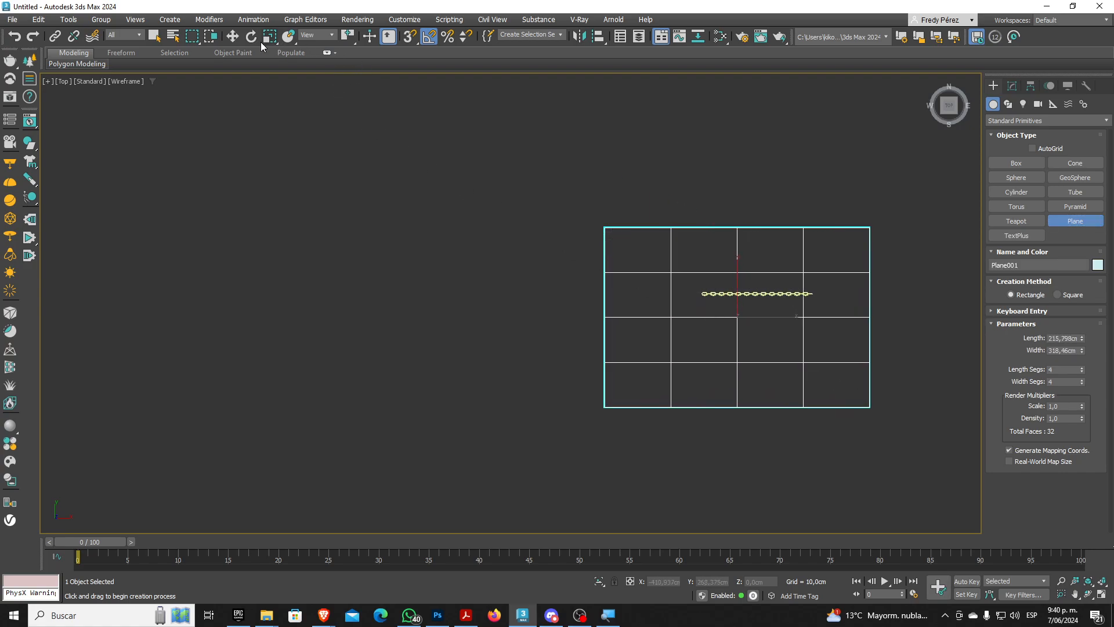
left_click(231, 37)
left_click_drag(756, 305, 721, 282)
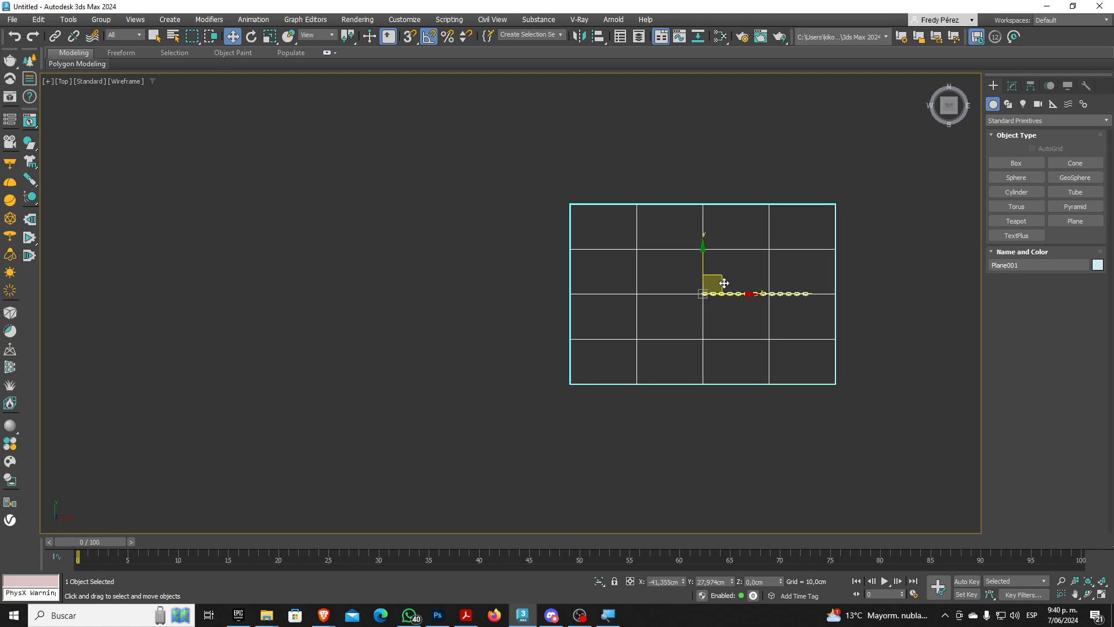
Reduce the plane to 1 length and 1 width segment and change its object color to purple
left_click(1012, 85)
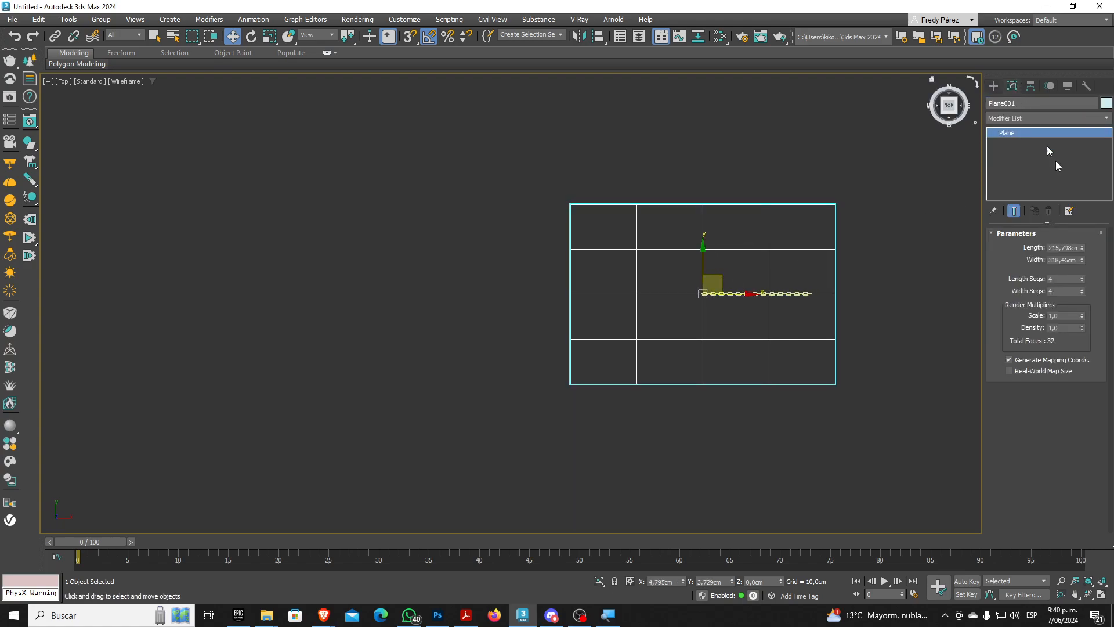
left_click_drag(1083, 280, 1089, 351)
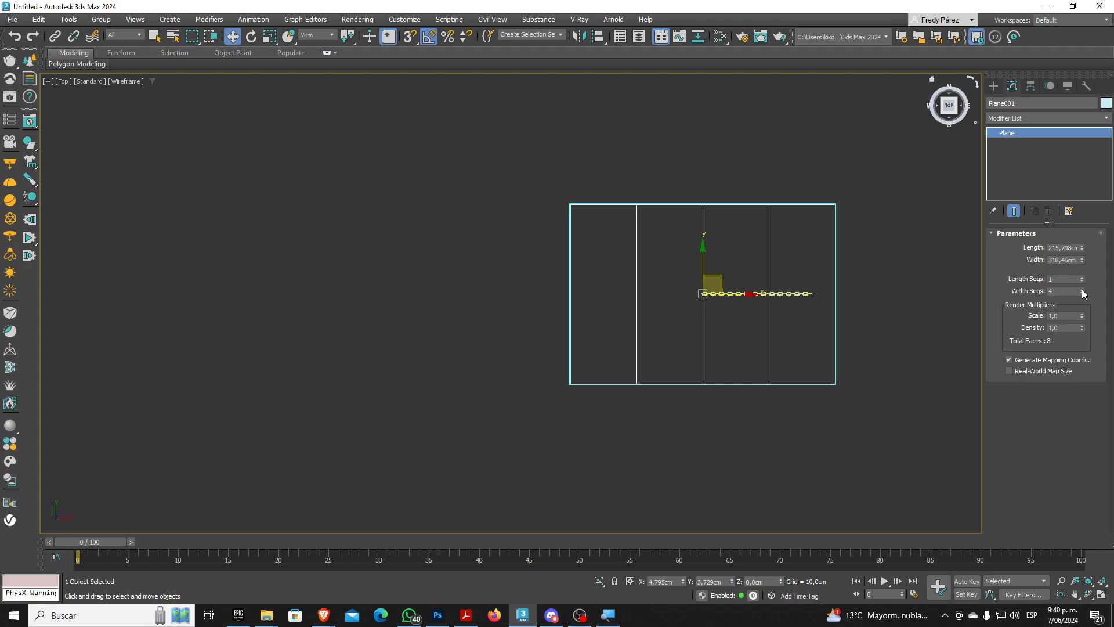
left_click_drag(1083, 293, 1088, 360)
left_click(1105, 102)
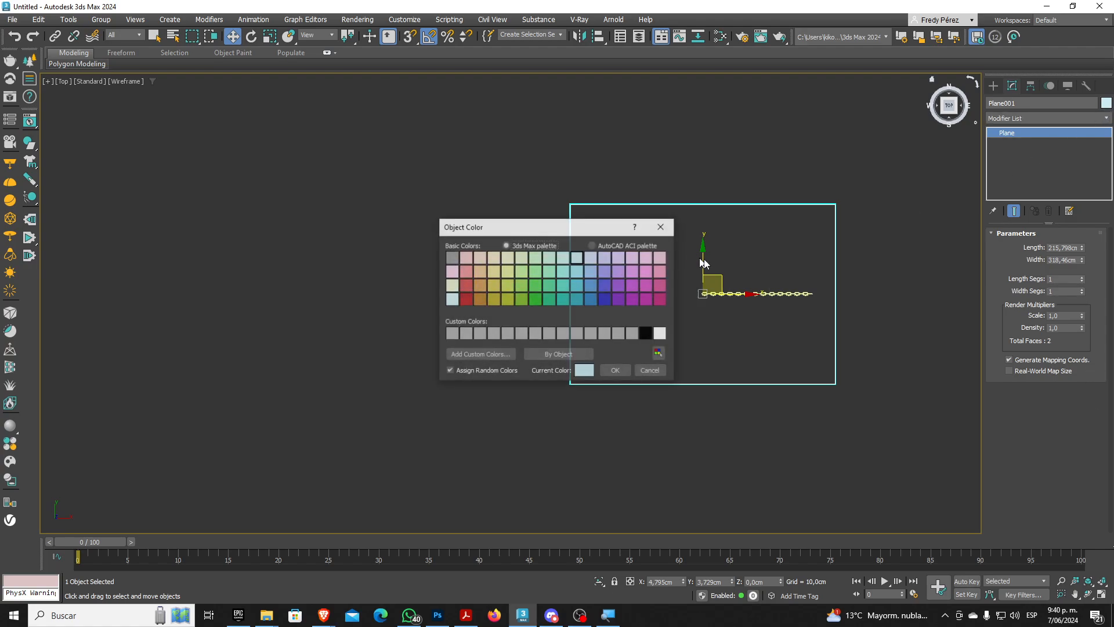
left_click(620, 284)
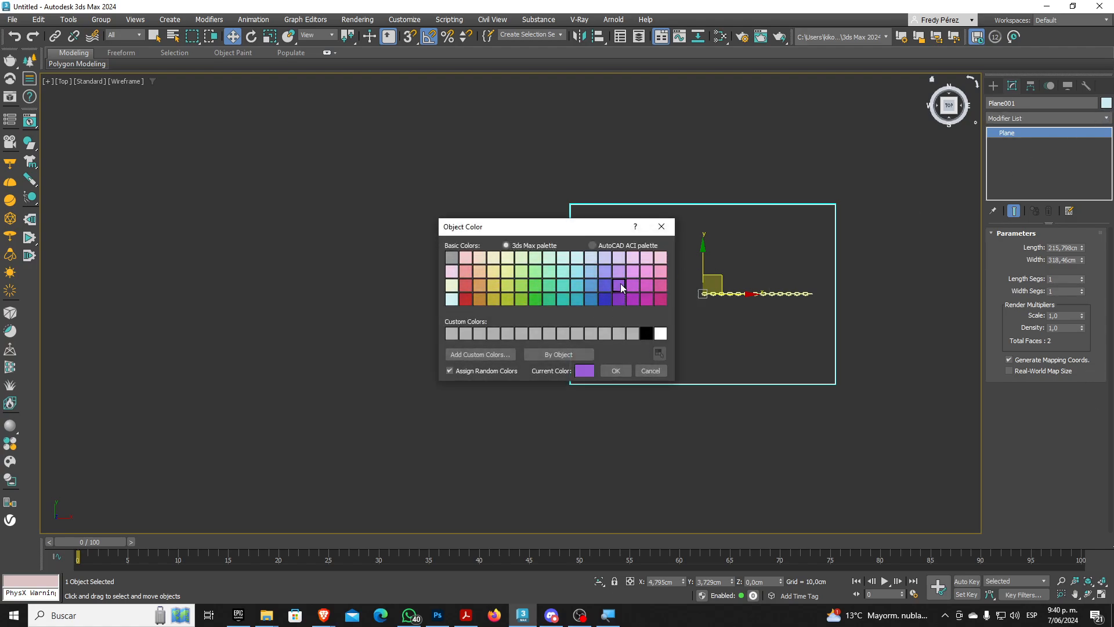
left_click(610, 370)
key("p")
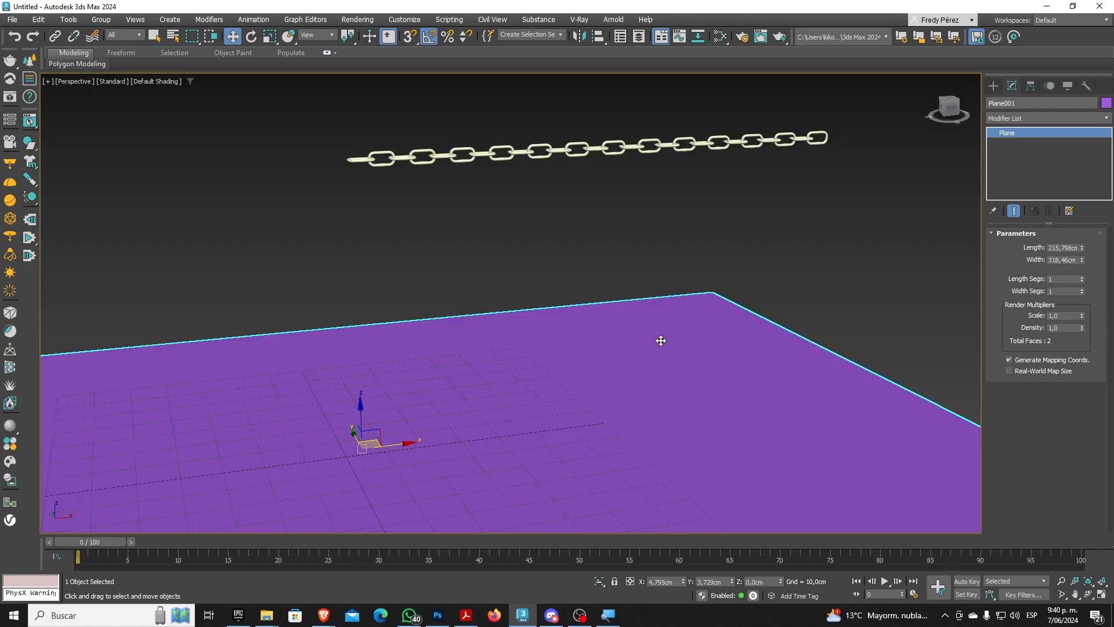
Open MassFX Tools, place the window clear of the chain, and show its simulation playback settings
middle_click_drag(659, 340, 646, 353, "alt")
scroll(642, 356, "down", 5)
scroll(592, 350, "up", 4)
scroll(588, 348, "down", 2)
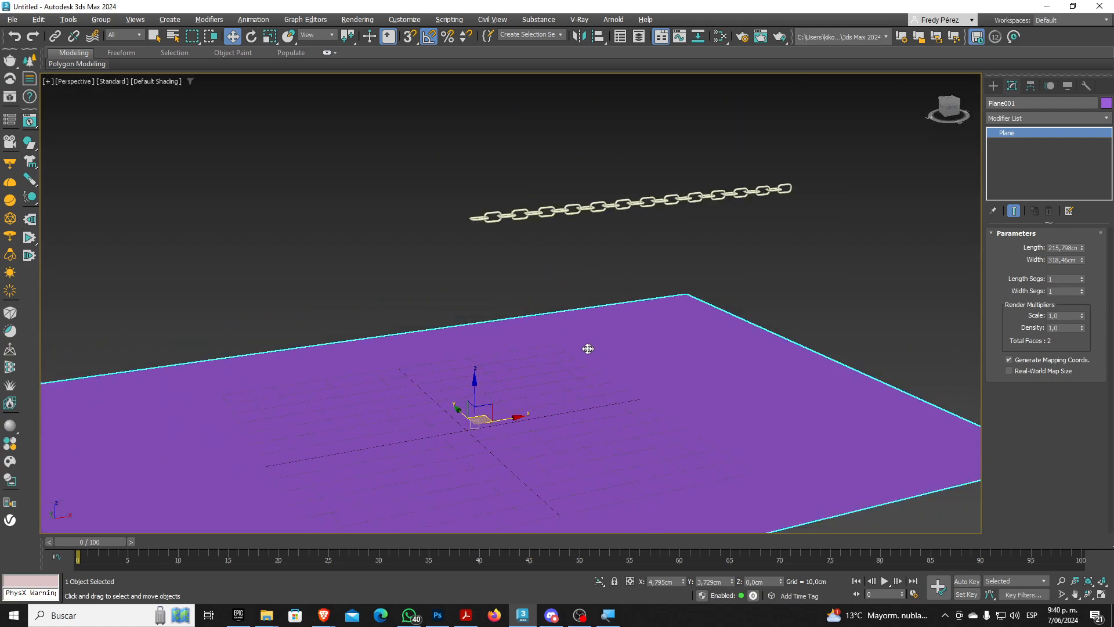
left_click(29, 123)
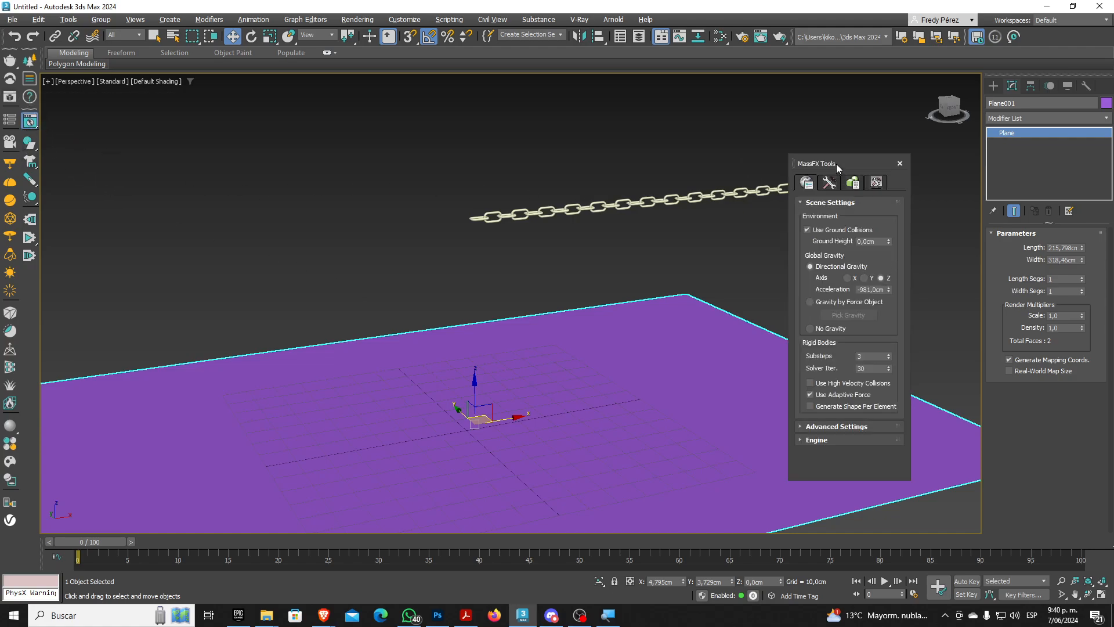
left_click_drag(836, 164, 246, 120)
left_click(240, 139)
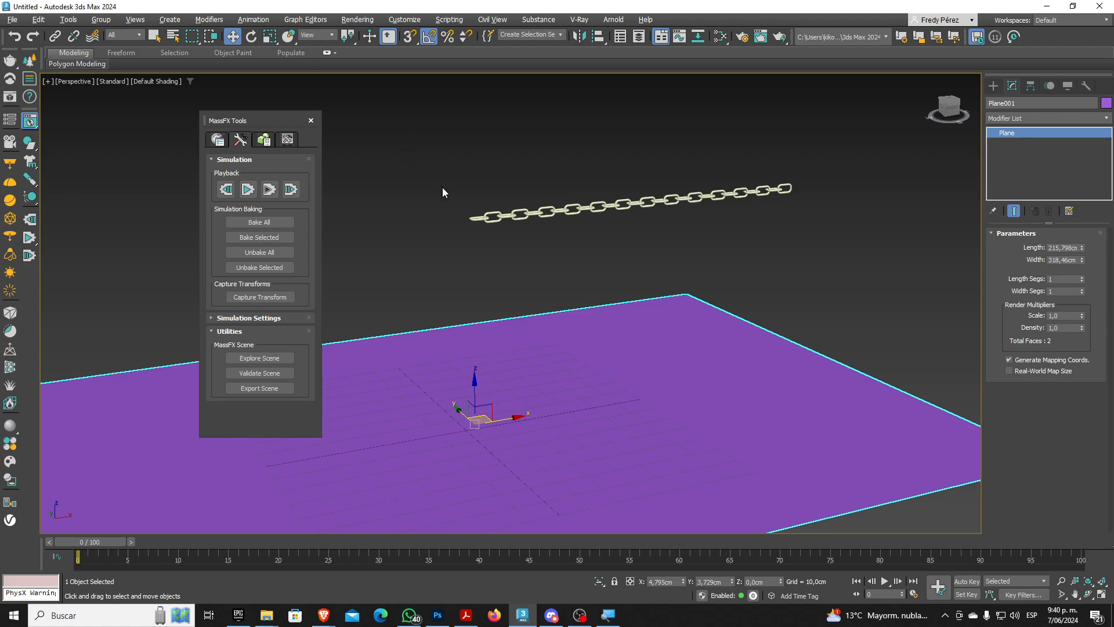
Select the chain's first link and examine its physical shape settings and hull, up close and in relation to the chain
scroll(482, 246, "up", 3)
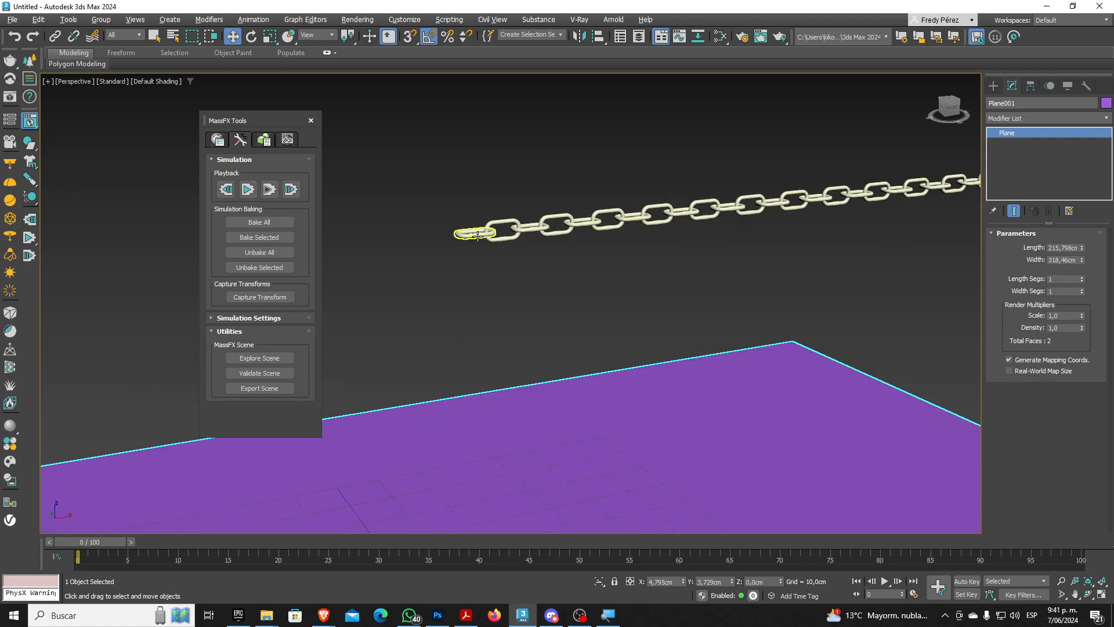
left_click(475, 233)
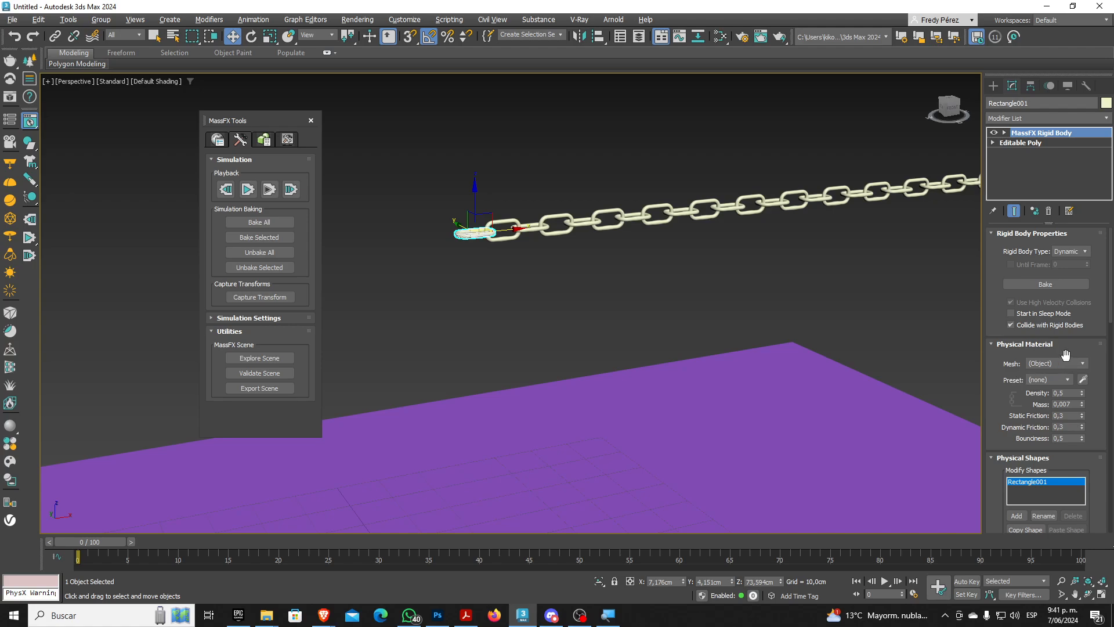
left_click_drag(996, 413, 1001, 287)
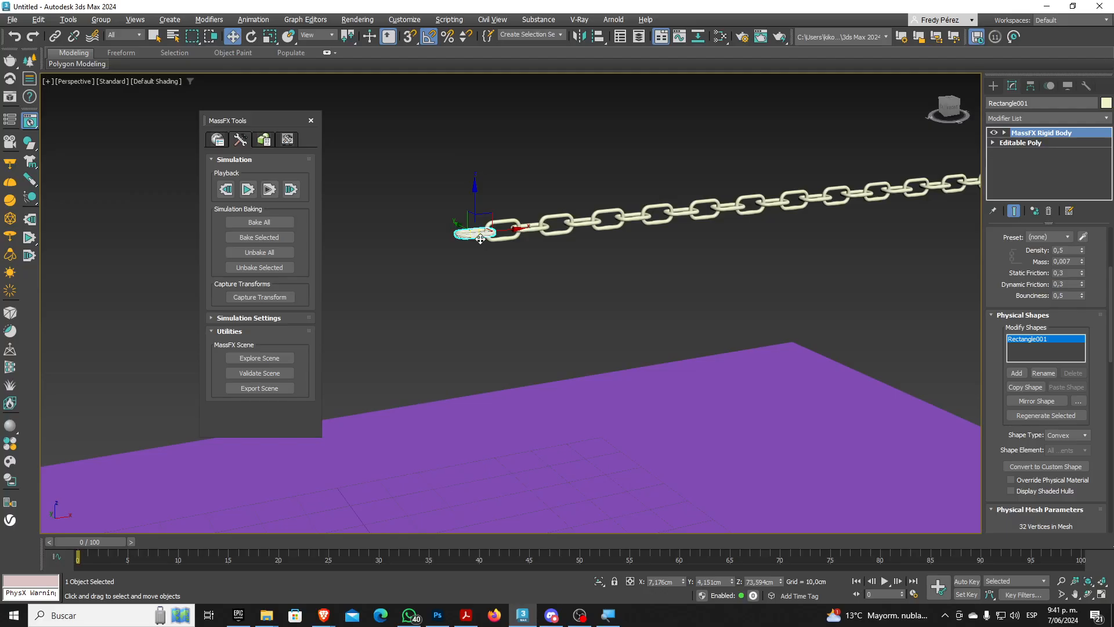
scroll(517, 287, "up", 10)
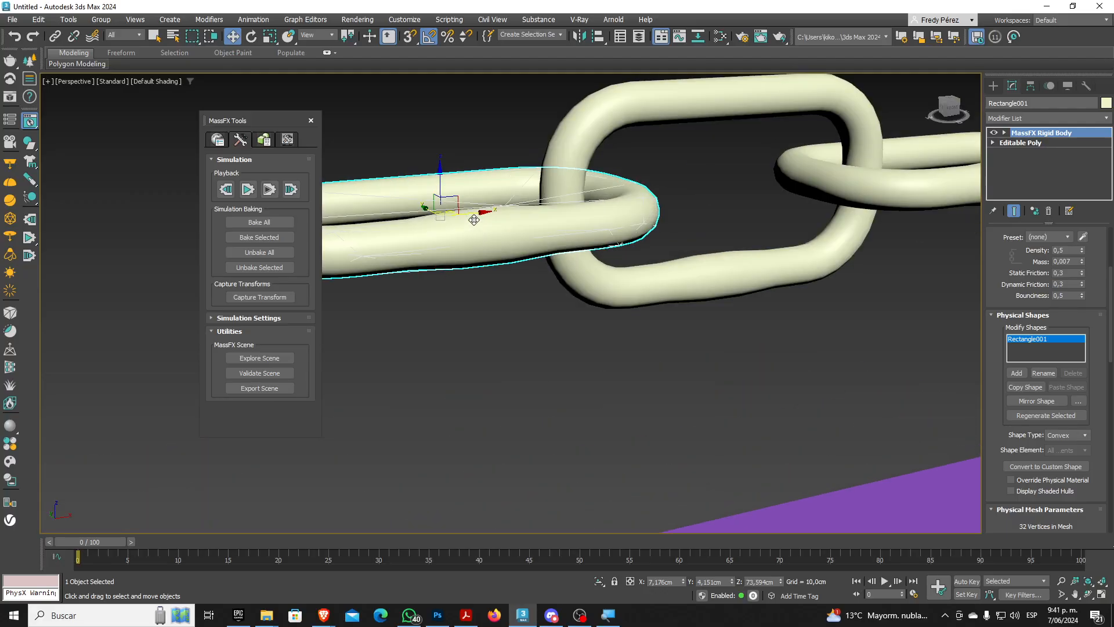
middle_click_drag(571, 325, 523, 322, "alt")
scroll(550, 332, "down", 3)
scroll(546, 307, "down", 5)
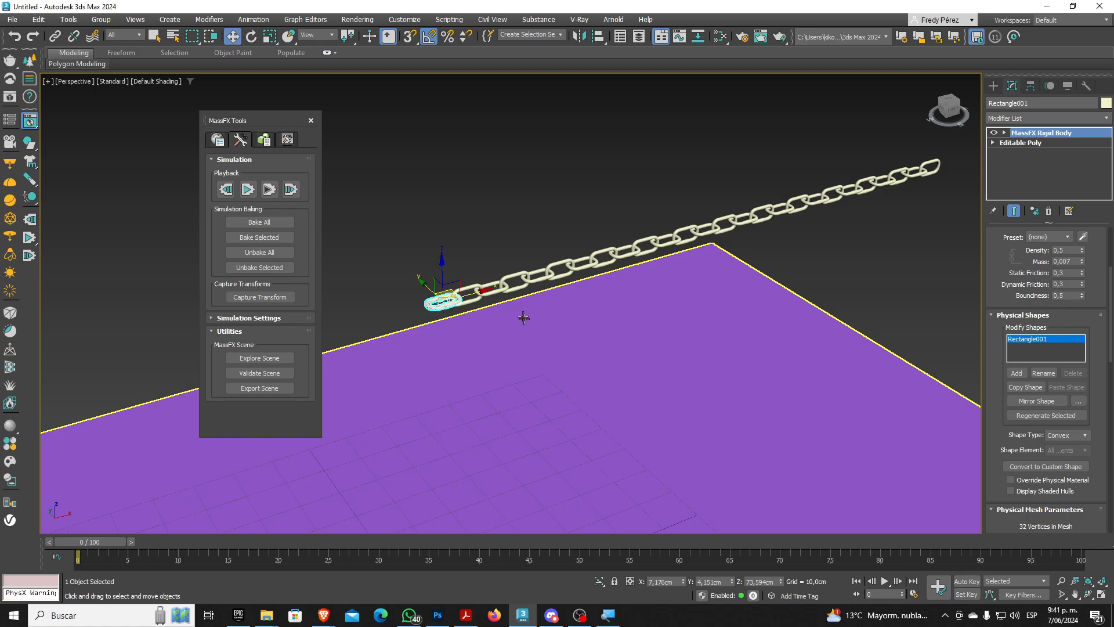
scroll(521, 313, "down", 2)
scroll(552, 329, "up", 2)
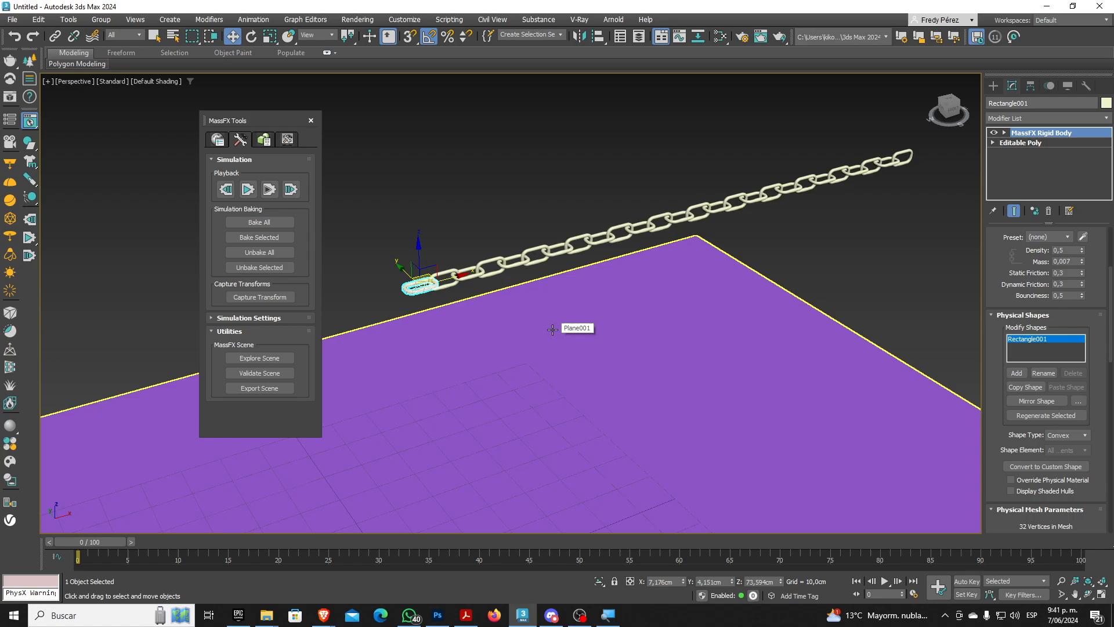
scroll(552, 329, "down", 2)
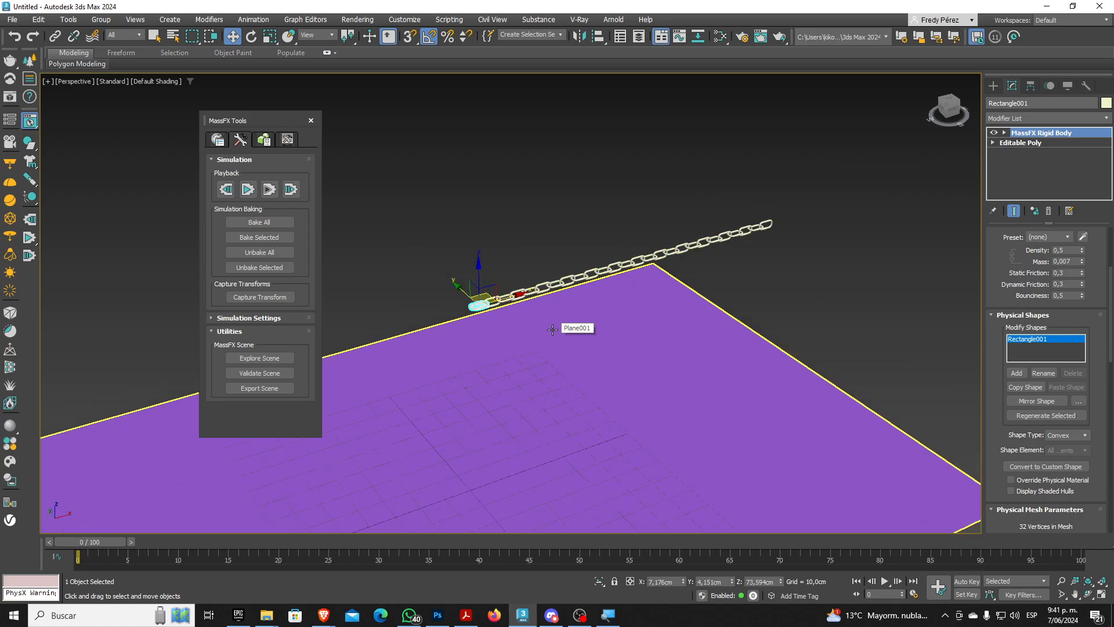
middle_click_drag(552, 330, 551, 313, "alt")
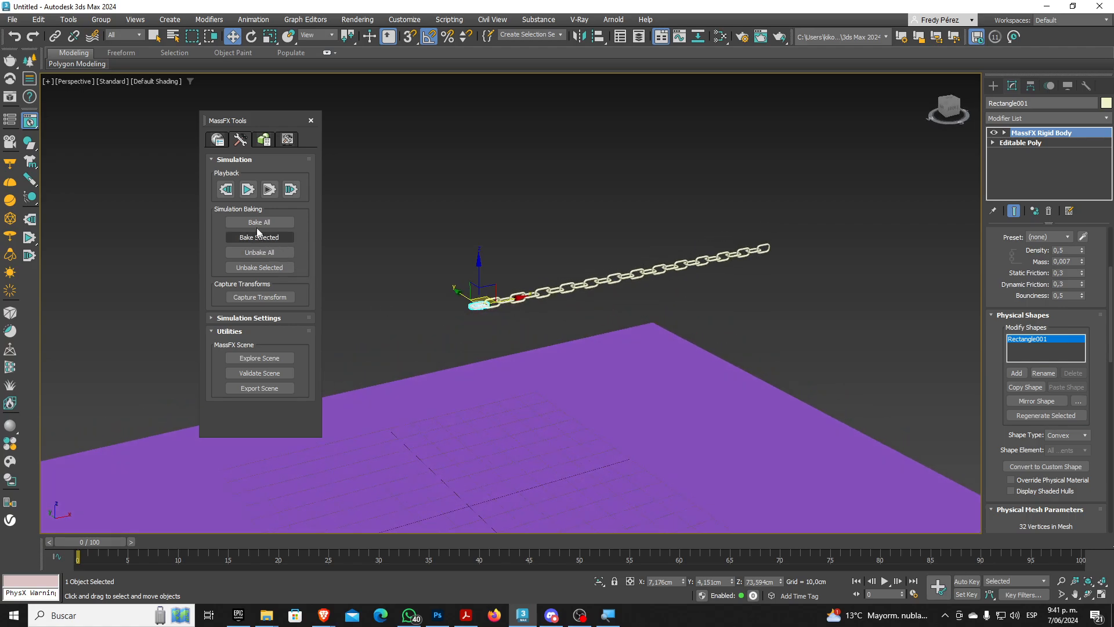
Run the MassFX simulation of the falling chain twice, resetting it to the start after each run
left_click(248, 190)
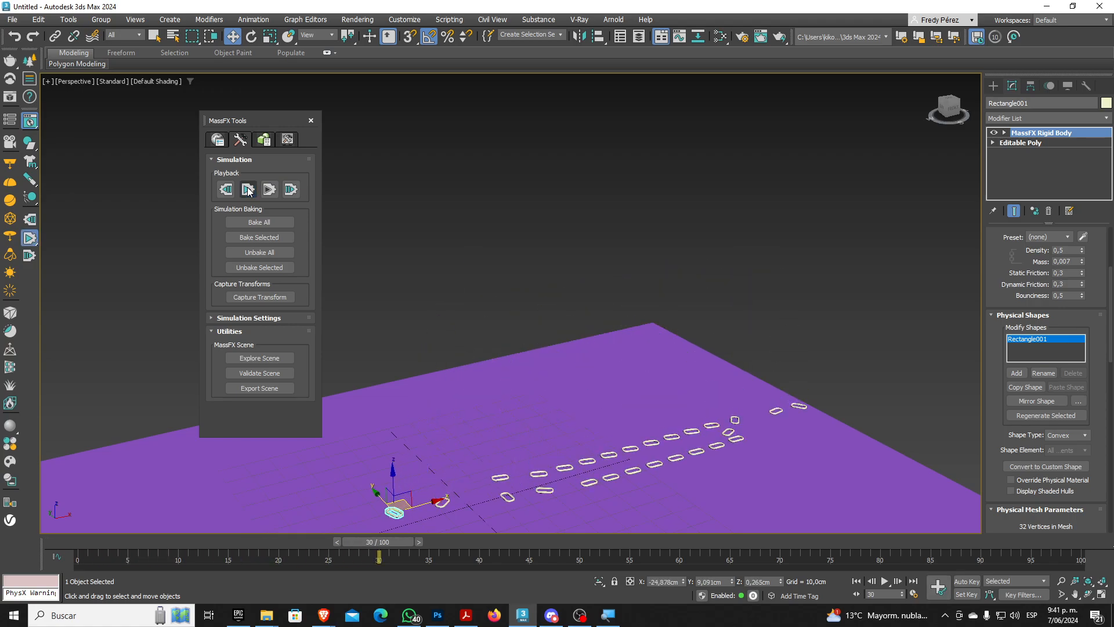
left_click(228, 190)
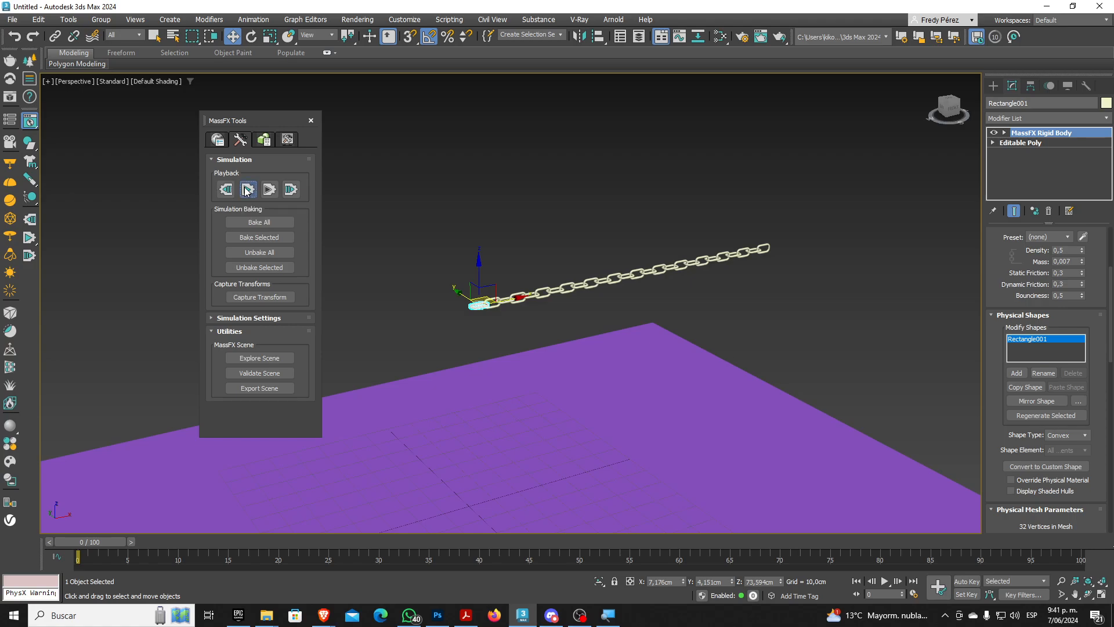
left_click(246, 191)
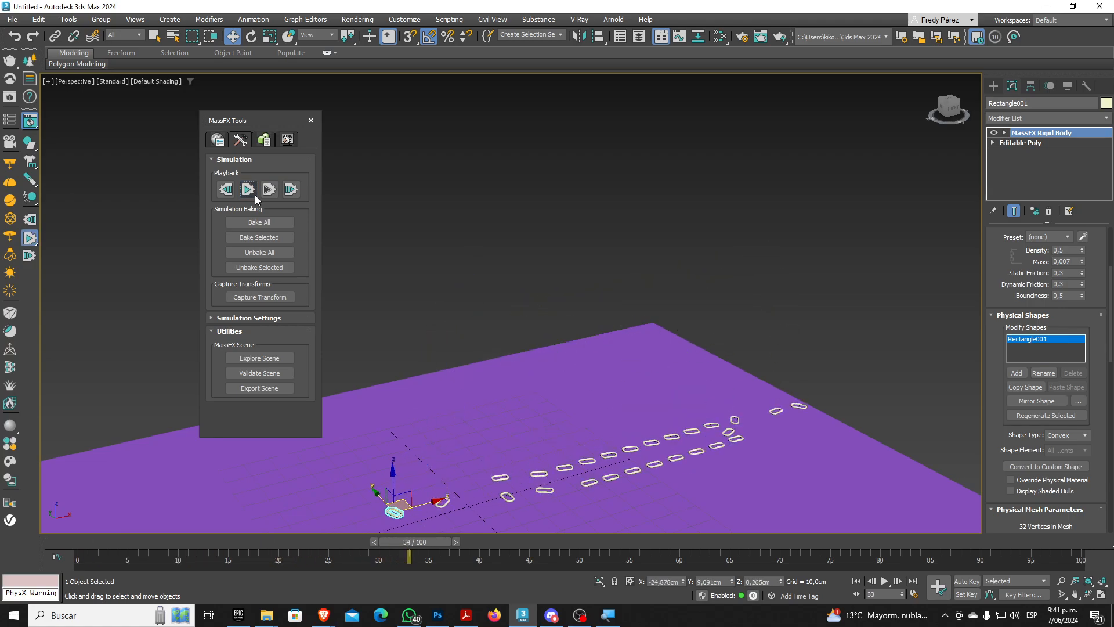
left_click(228, 190)
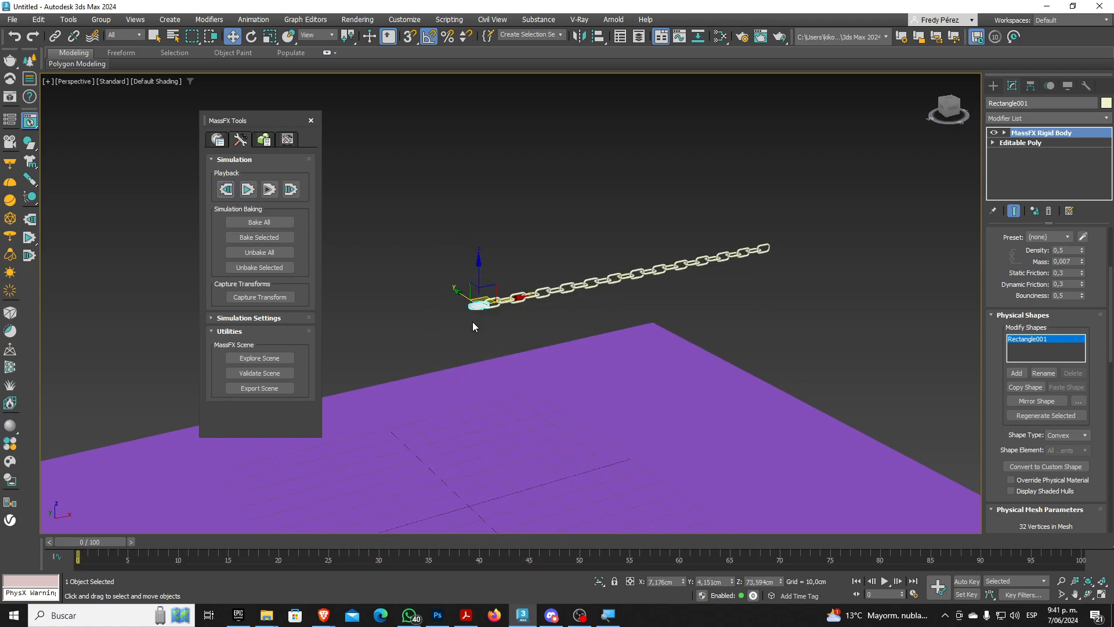
Set the physical shape type of the chain's first link to Concave
scroll(485, 293, "up", 5)
scroll(487, 290, "up", 5)
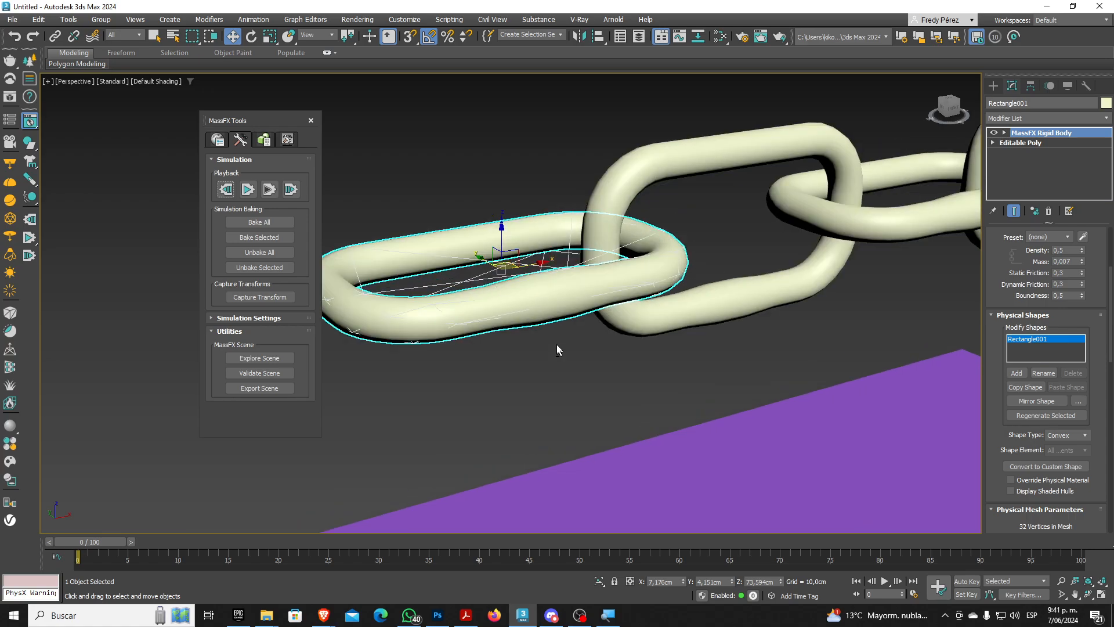
middle_click_drag(556, 344, 530, 348, "alt")
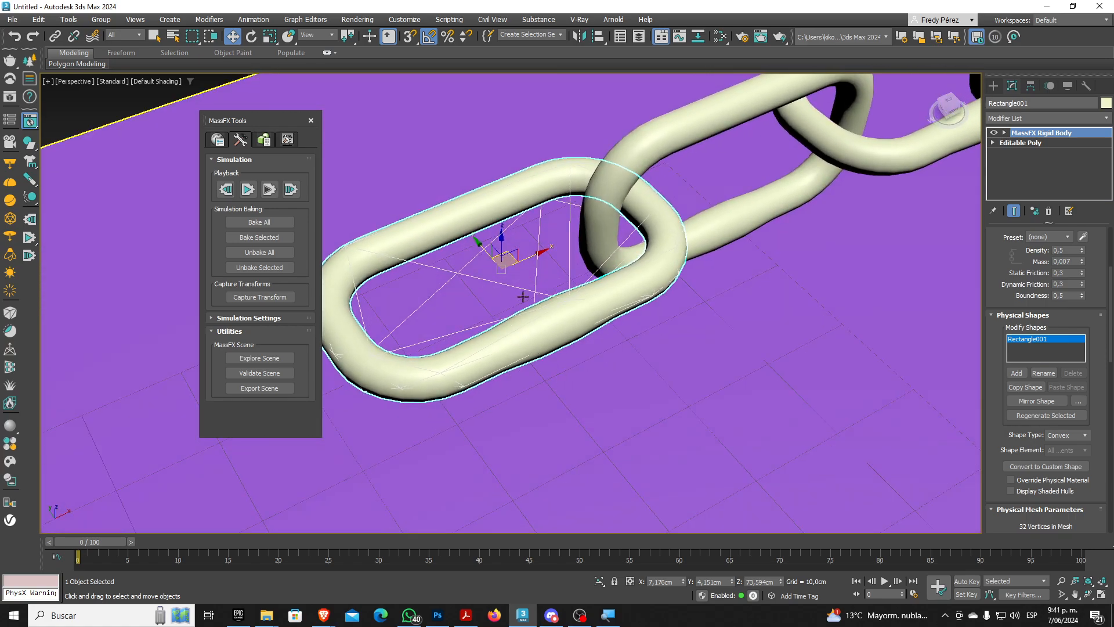
left_click_drag(991, 416, 992, 323)
left_click(1071, 342)
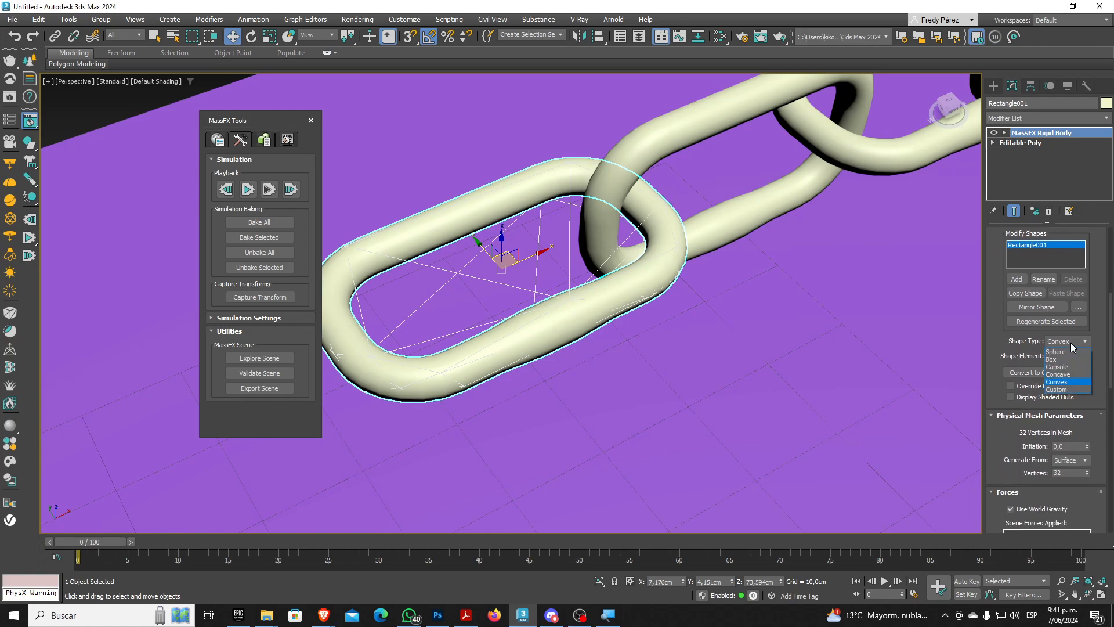
left_click(1063, 374)
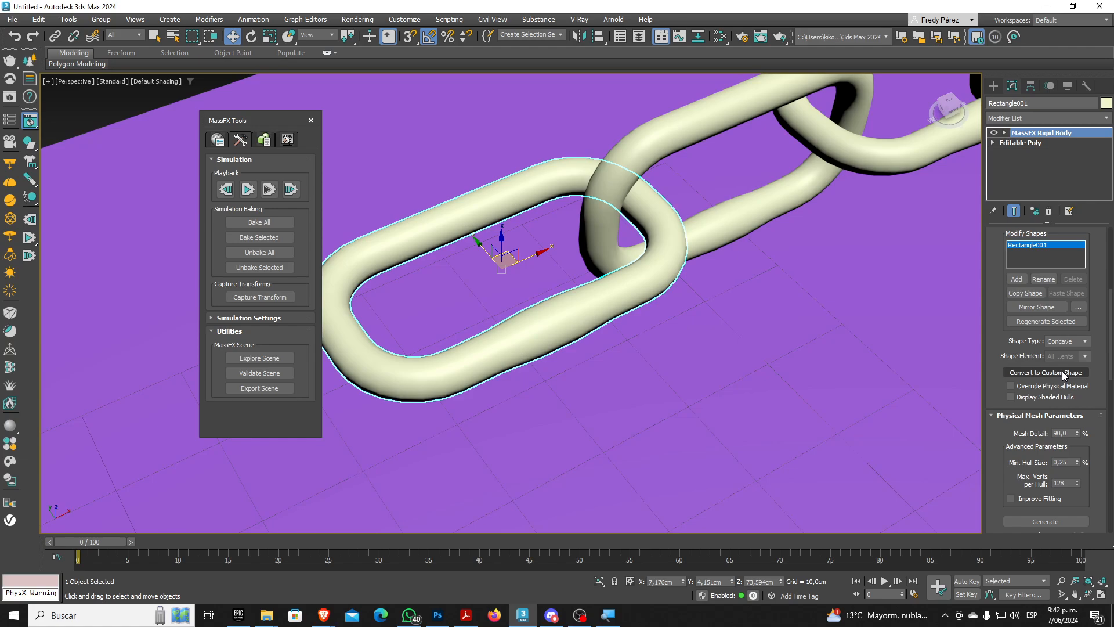
Review the link's concave mesh settings in MassFX Tools: mesh detail, minimum hull size and maximum vertices per hull
scroll(1013, 348, "down", 2)
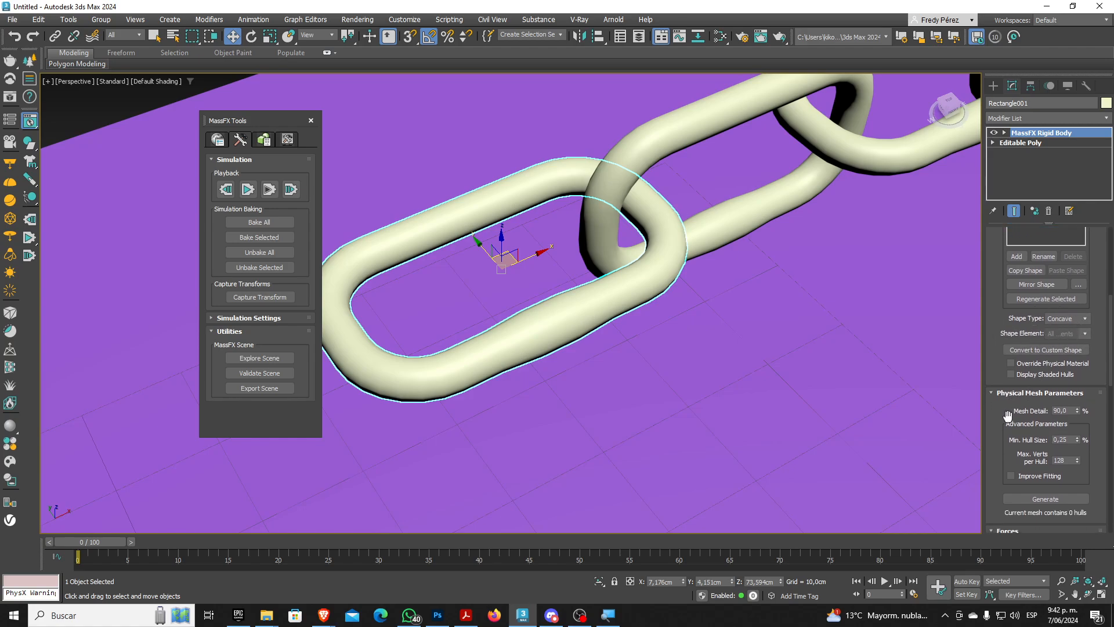
left_click_drag(1010, 415, 1010, 376)
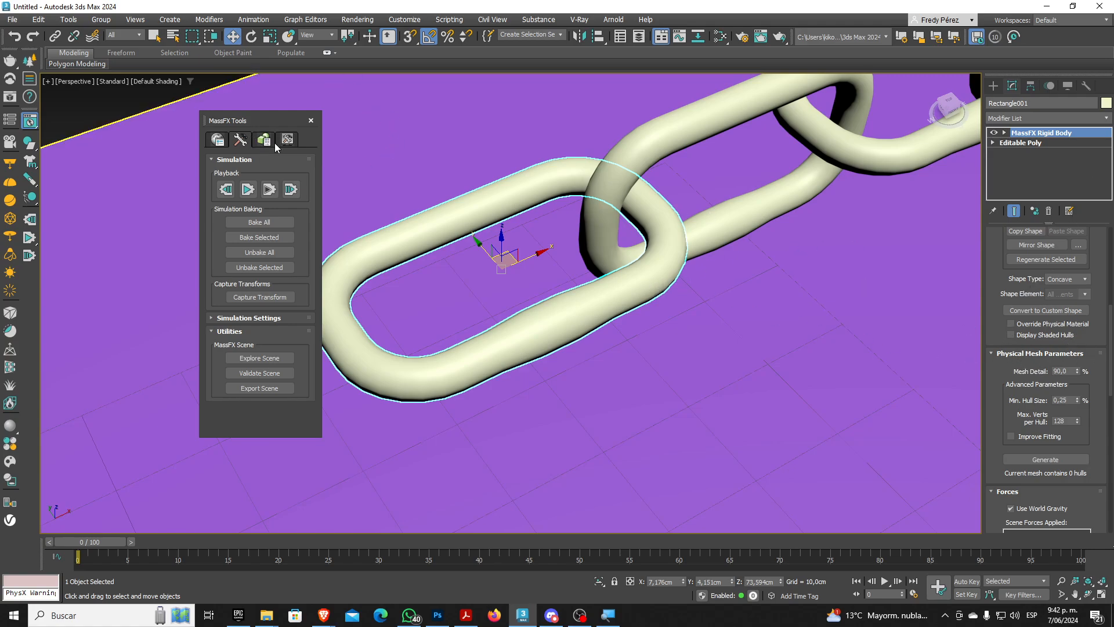
left_click(266, 145)
left_click_drag(274, 121, 357, 155)
scroll(307, 291, "down", 2)
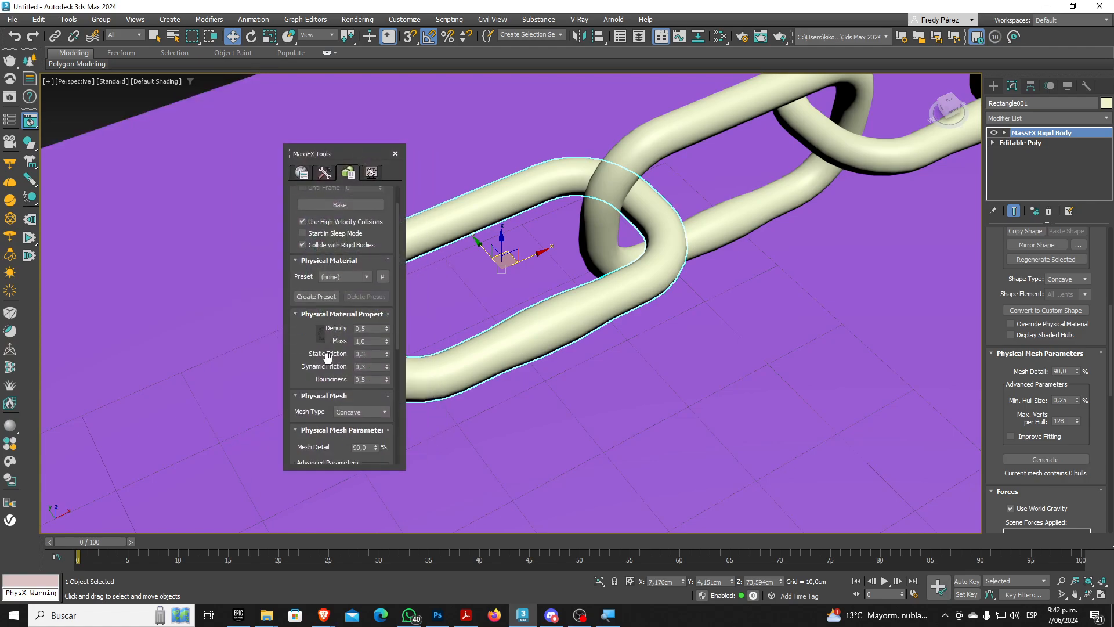
scroll(329, 361, "down", 5)
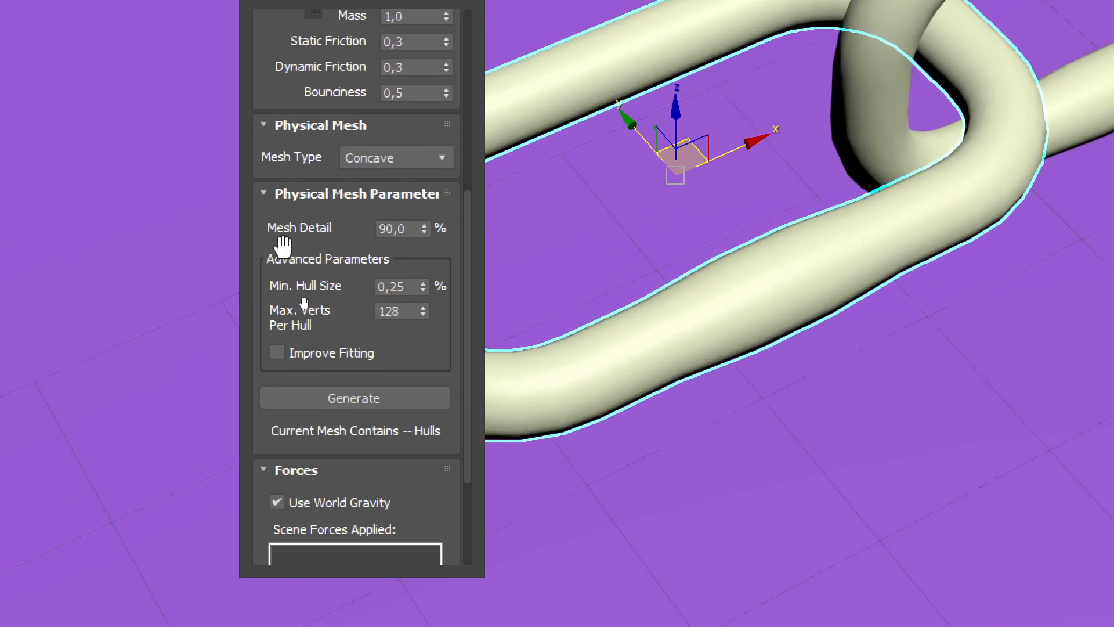
left_click(406, 229)
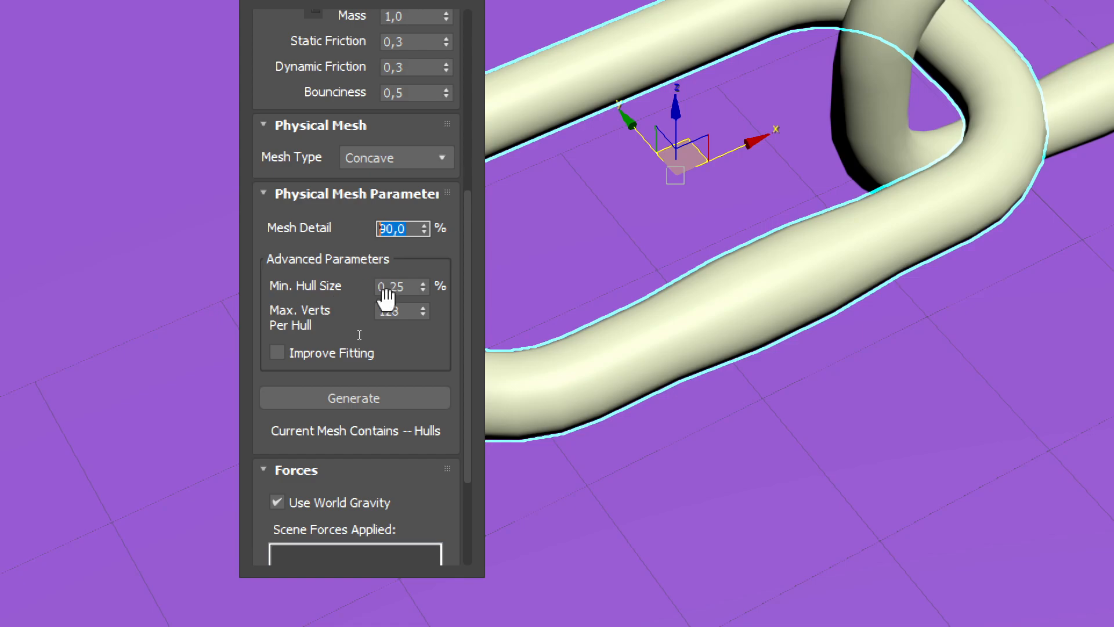
left_click(409, 313)
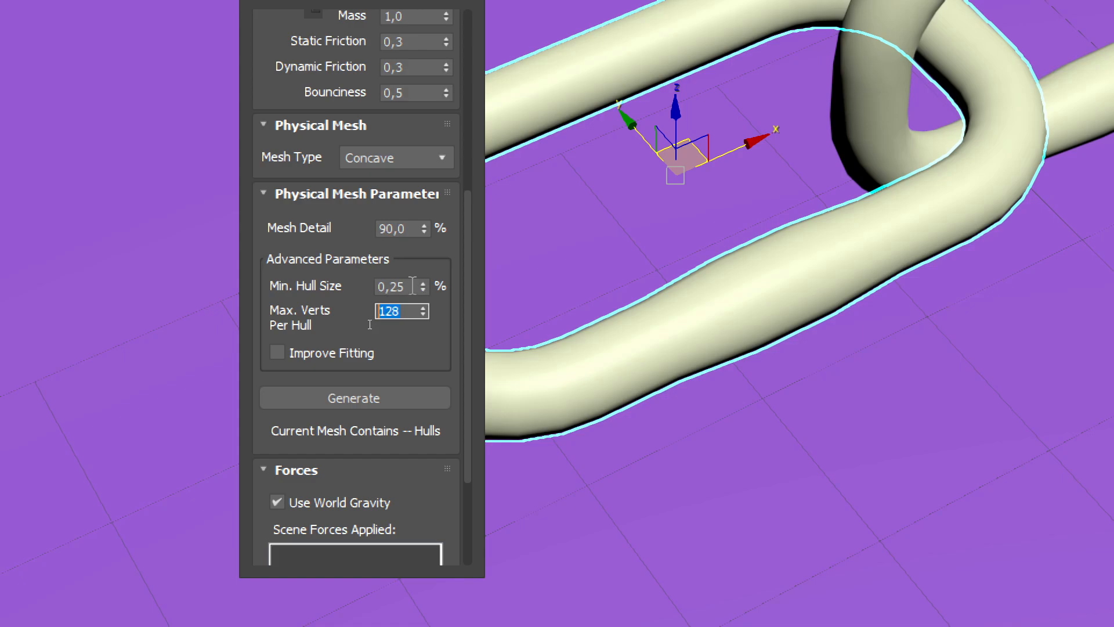
key("shift+Tab")
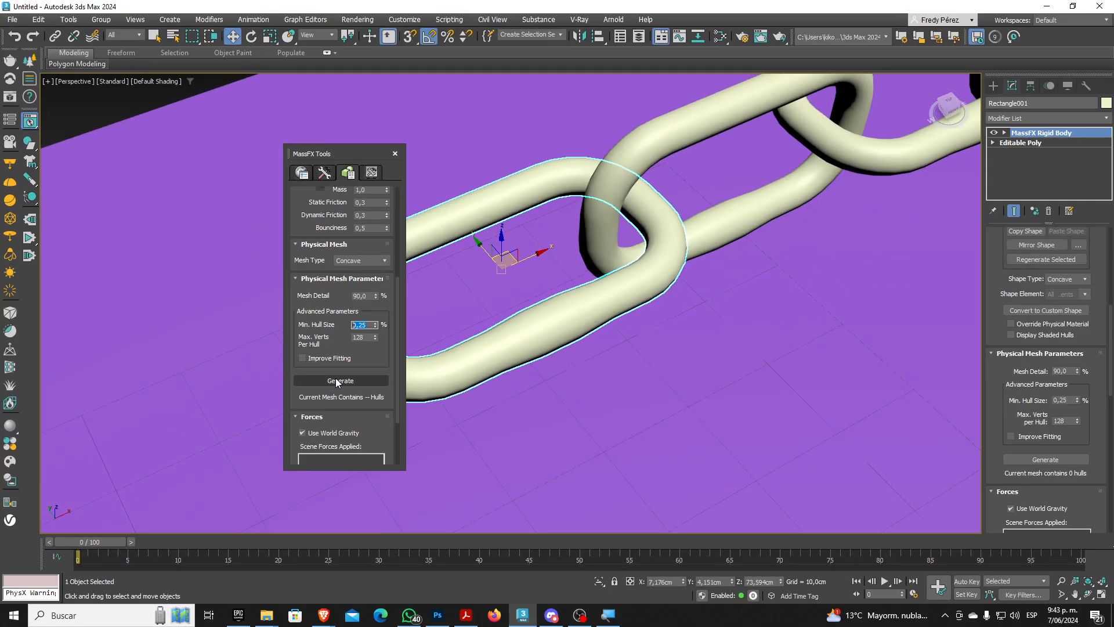
Display edged faces in the perspective view and generate the first link's concave physical mesh
left_click(155, 82)
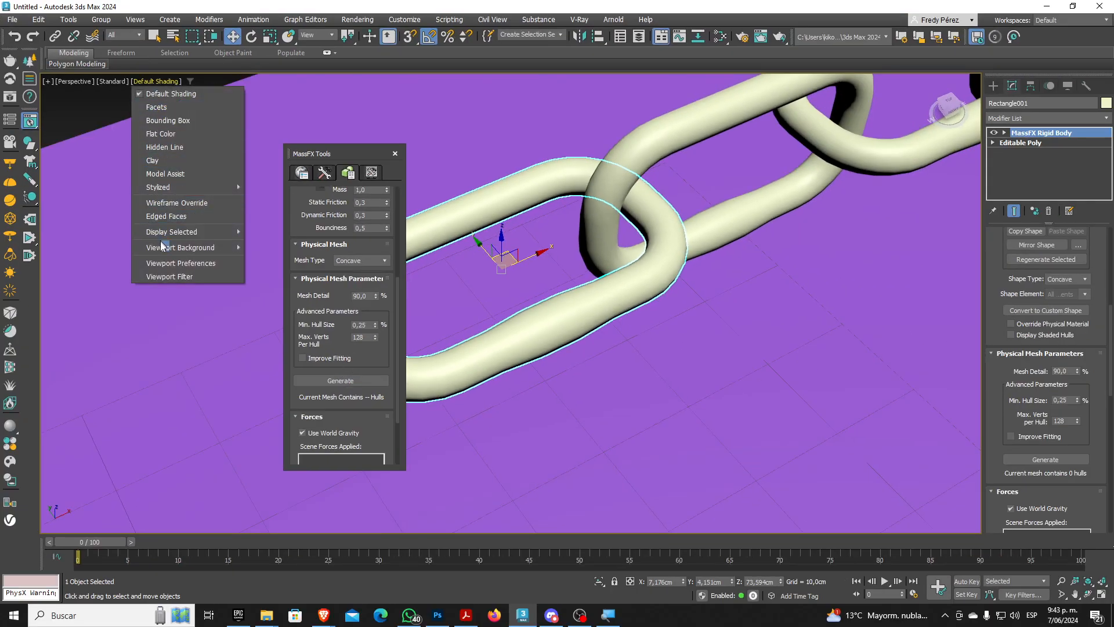
left_click(174, 217)
mouse_move(473, 307)
middle_mouse_down()
mouse_move(592, 292)
mouse_move(65, 259)
mouse_move(115, 315)
middle_mouse_up()
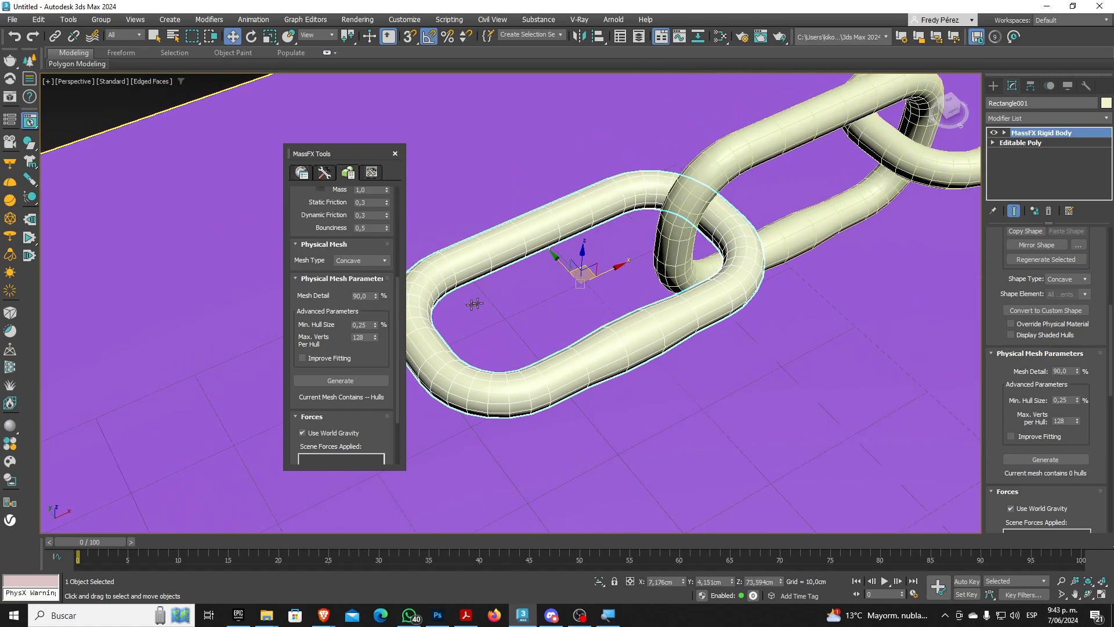
left_click(356, 382)
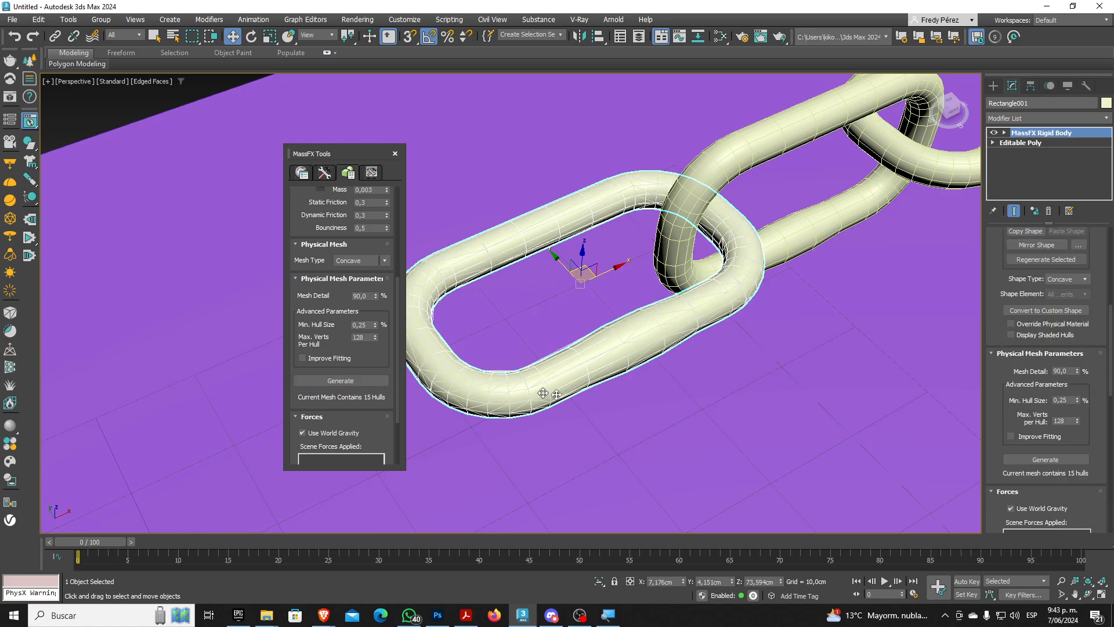
Examine the generated concave hulls around the first link up close and in relation to the chain
middle_click_drag(568, 401, 669, 311)
scroll(719, 221, "up", 6)
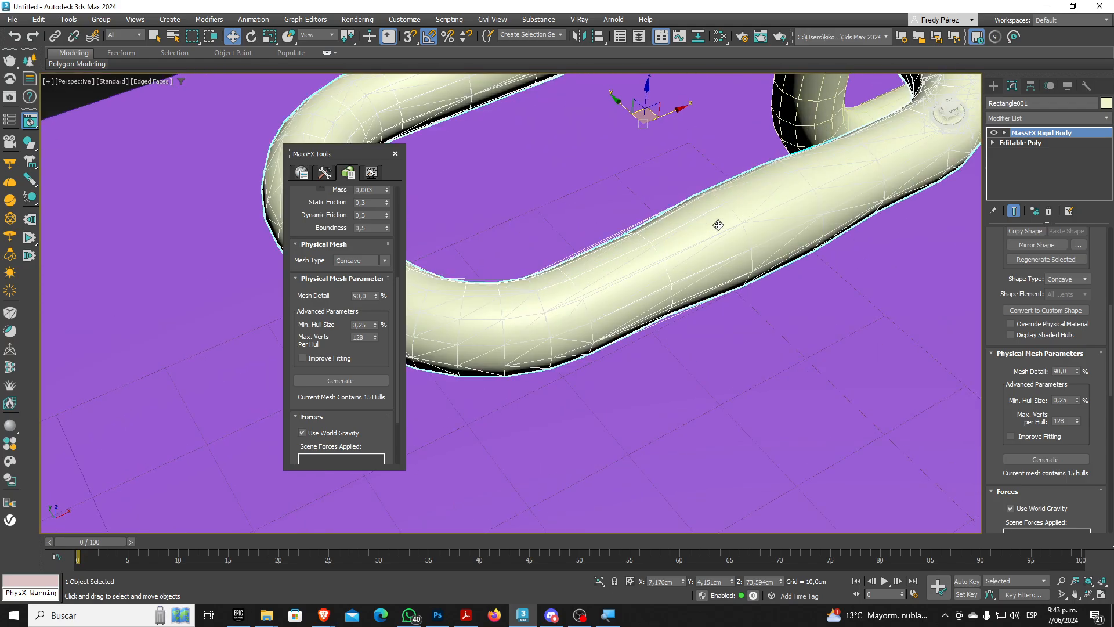
middle_click_drag(708, 244, 648, 268)
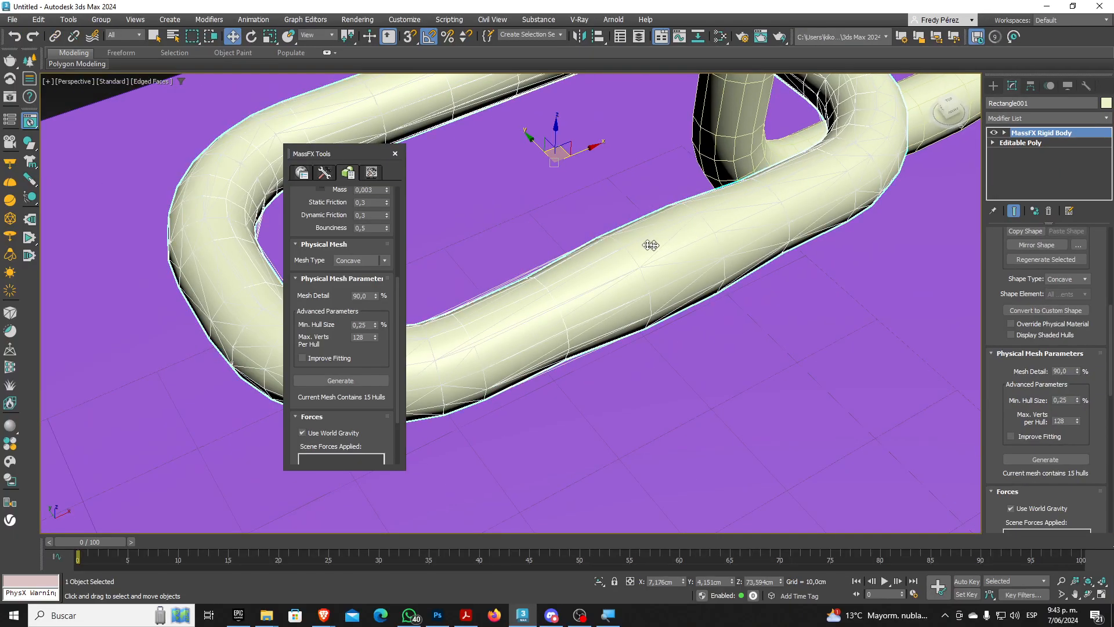
middle_click_drag(652, 243, 586, 233)
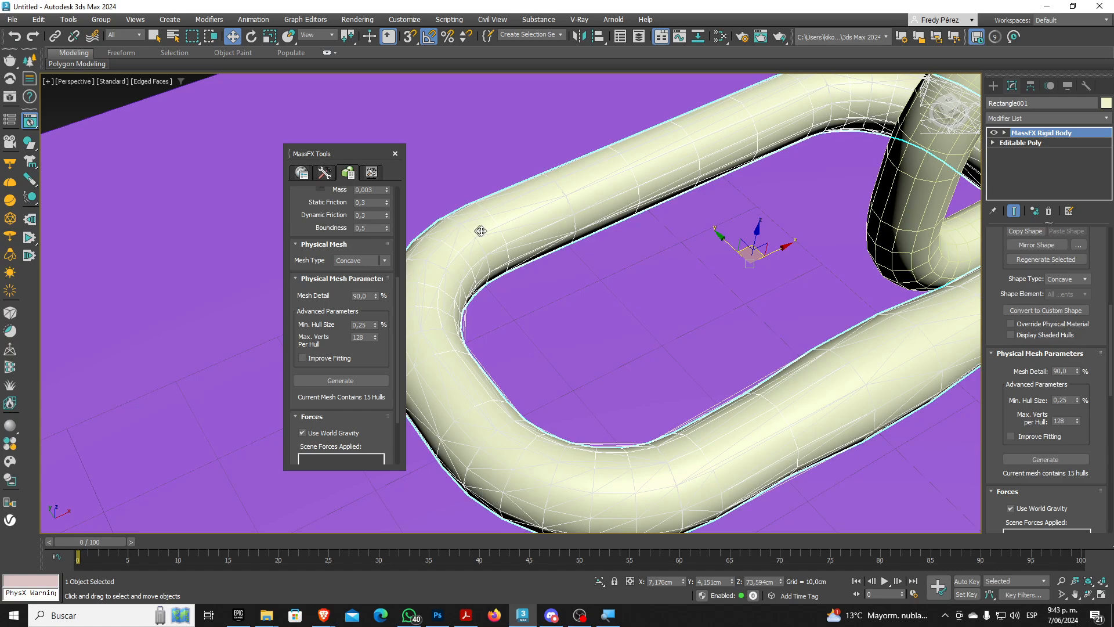
scroll(519, 261, "down", 5)
scroll(518, 262, "down", 2)
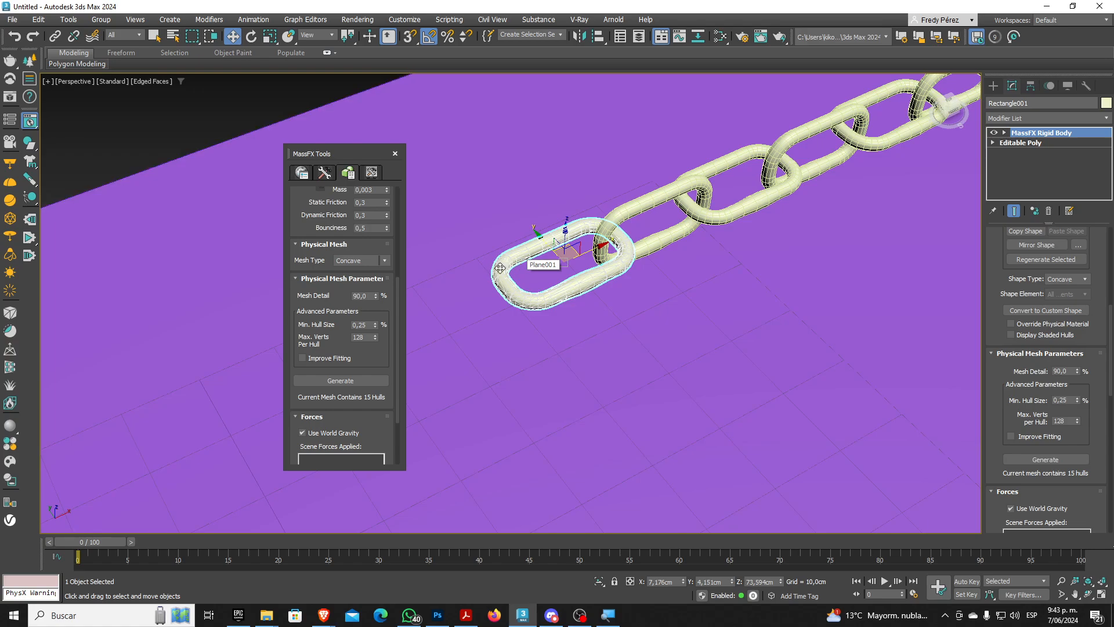
scroll(534, 273, "down", 4)
scroll(542, 280, "down", 2)
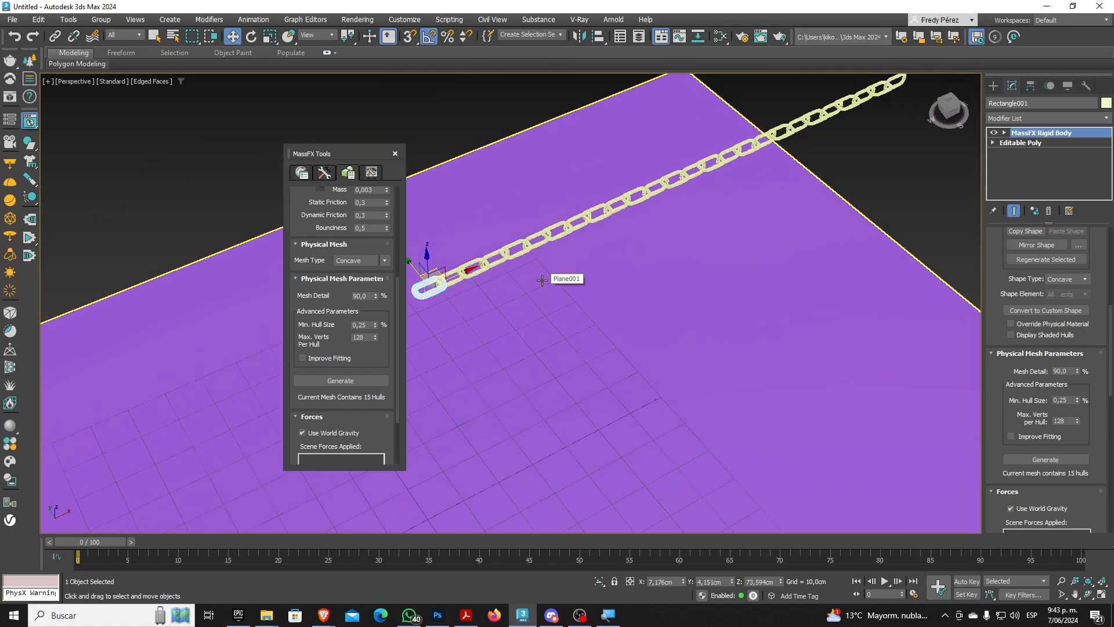
Run the MassFX simulation with the concave link, inspect the fallen chain's far end, and reset the simulation
mouse_move(559, 291)
middle_mouse_down("alt")
mouse_move(570, 279)
mouse_move(552, 286)
middle_mouse_up("alt")
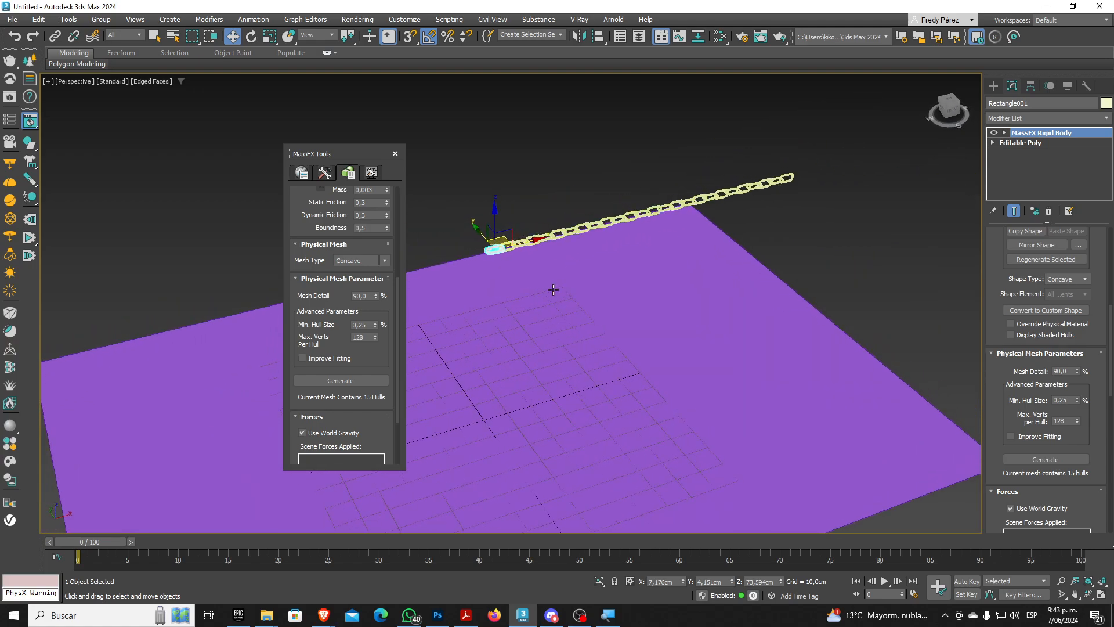
left_click(325, 173)
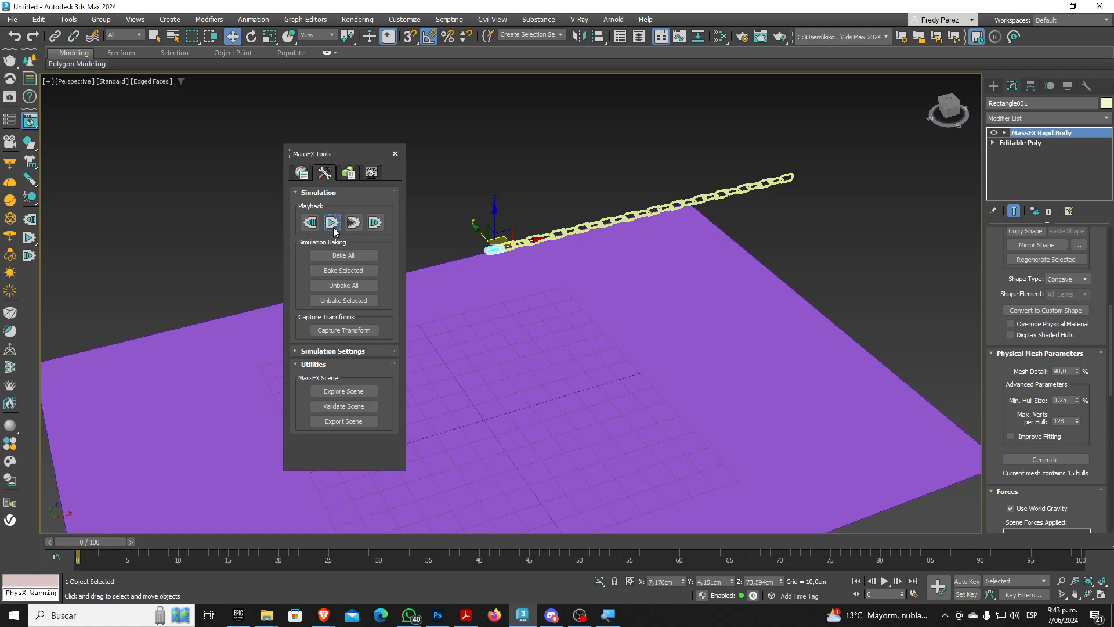
left_click(333, 229)
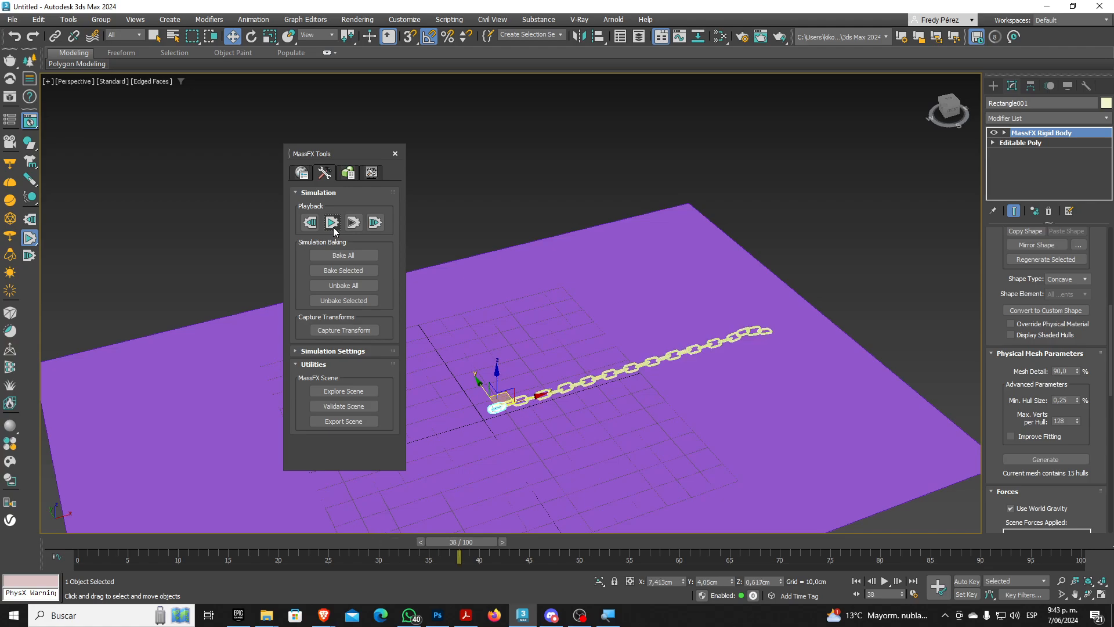
scroll(761, 328, "up", 10)
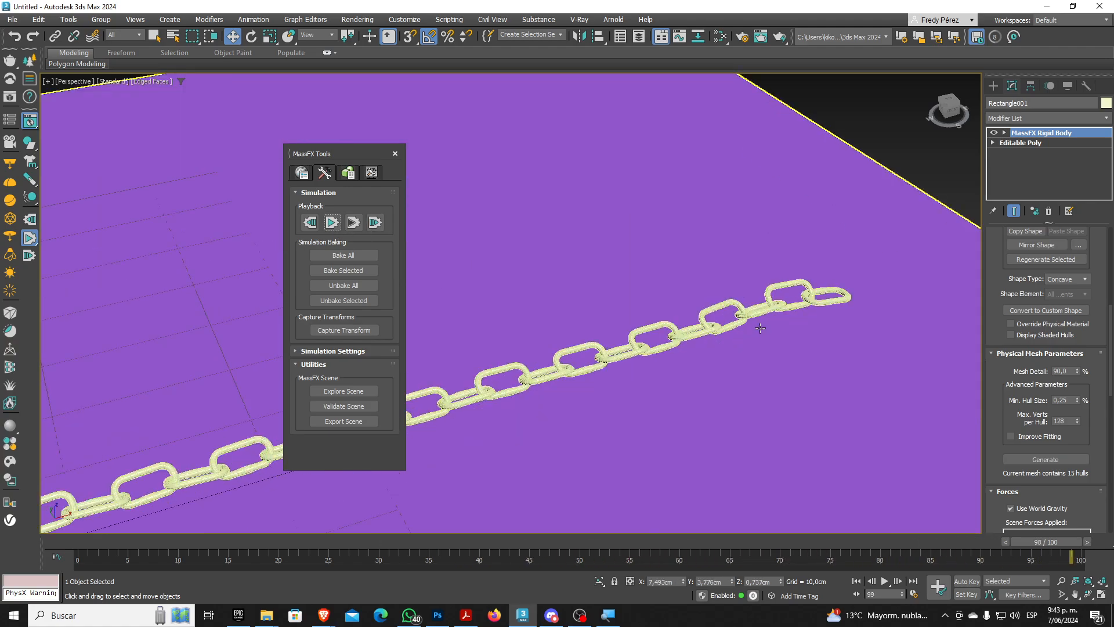
left_click(310, 222)
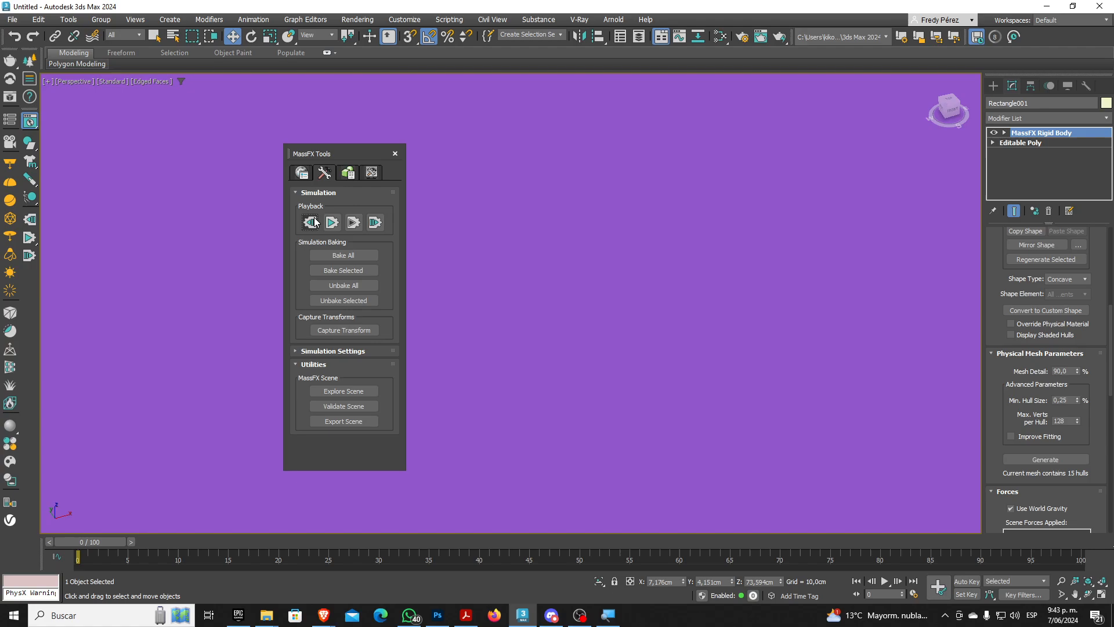
In the top view, draw a GeoSphere with a radius of about 24.8 cm centred near the middle of the chain
scroll(537, 232, "down", 3)
scroll(536, 232, "down", 10)
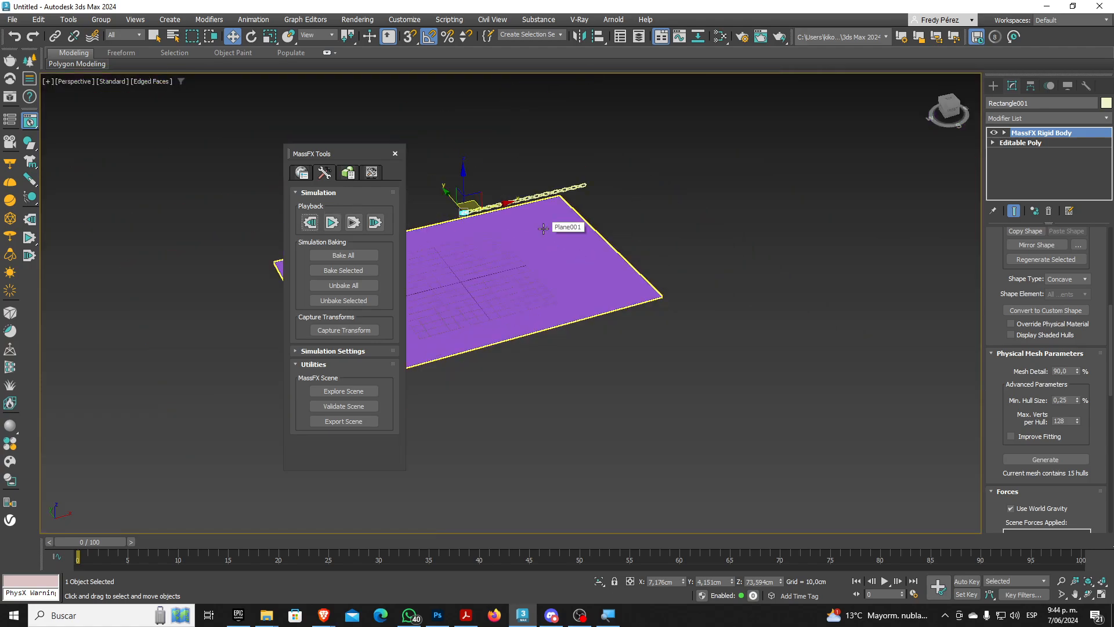
key("t")
left_click(994, 85)
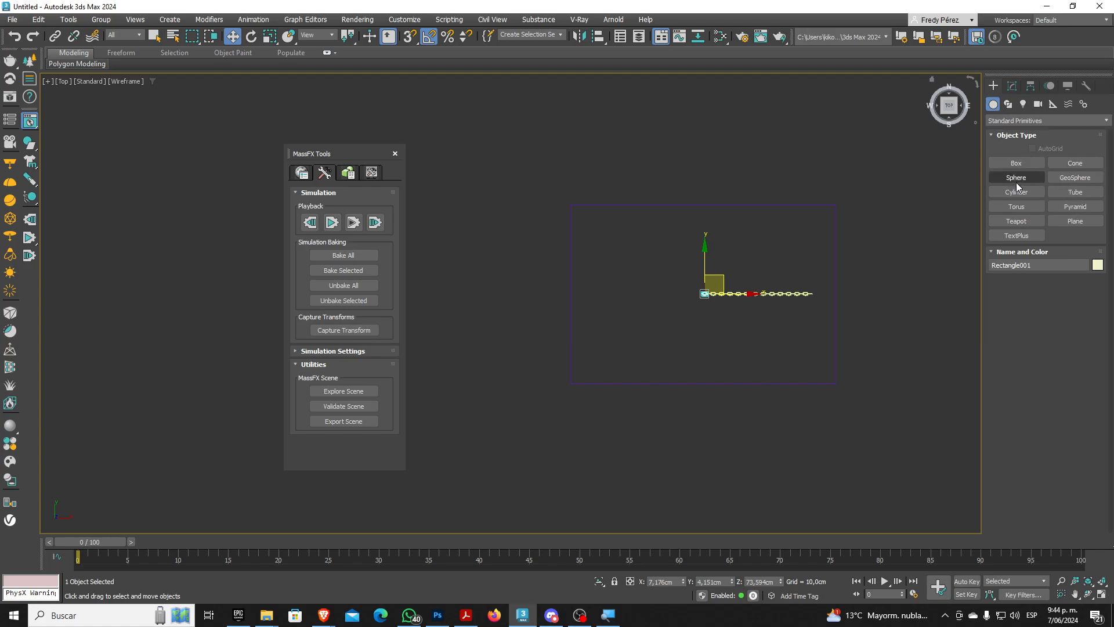
left_click(1063, 176)
scroll(703, 294, "up", 7)
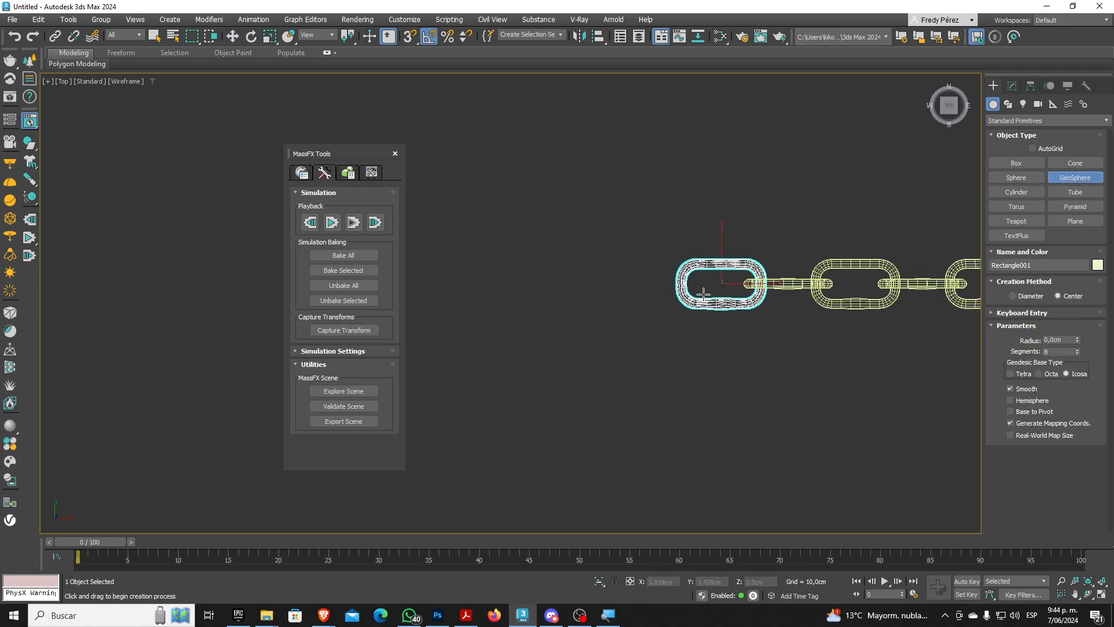
scroll(675, 288, "down", 5)
middle_click_drag(776, 278, 705, 281)
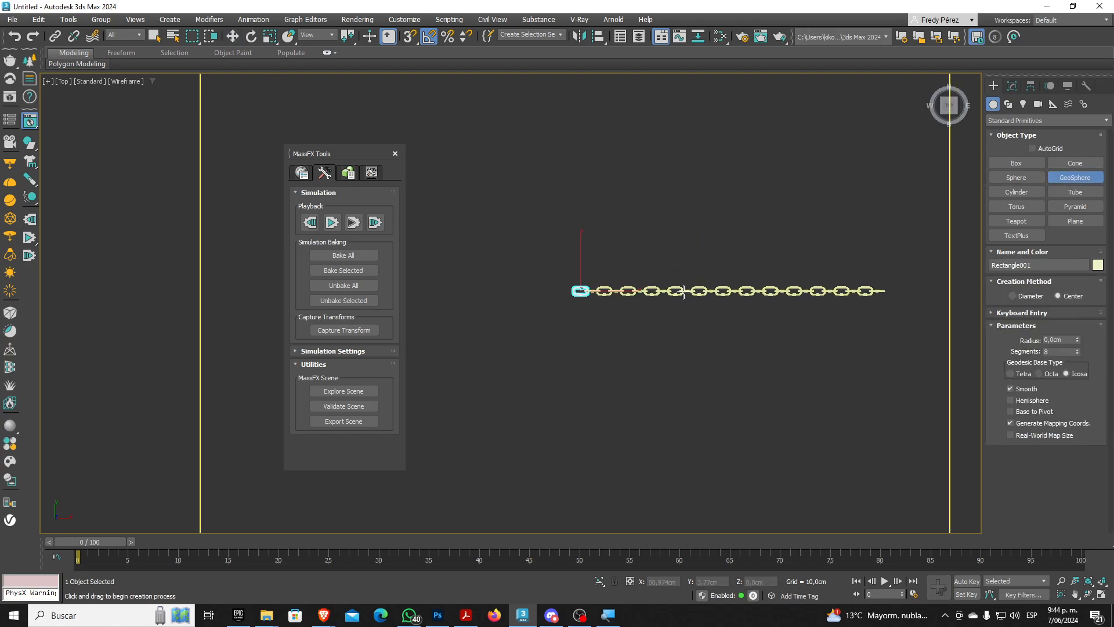
left_click_drag(684, 290, 724, 246)
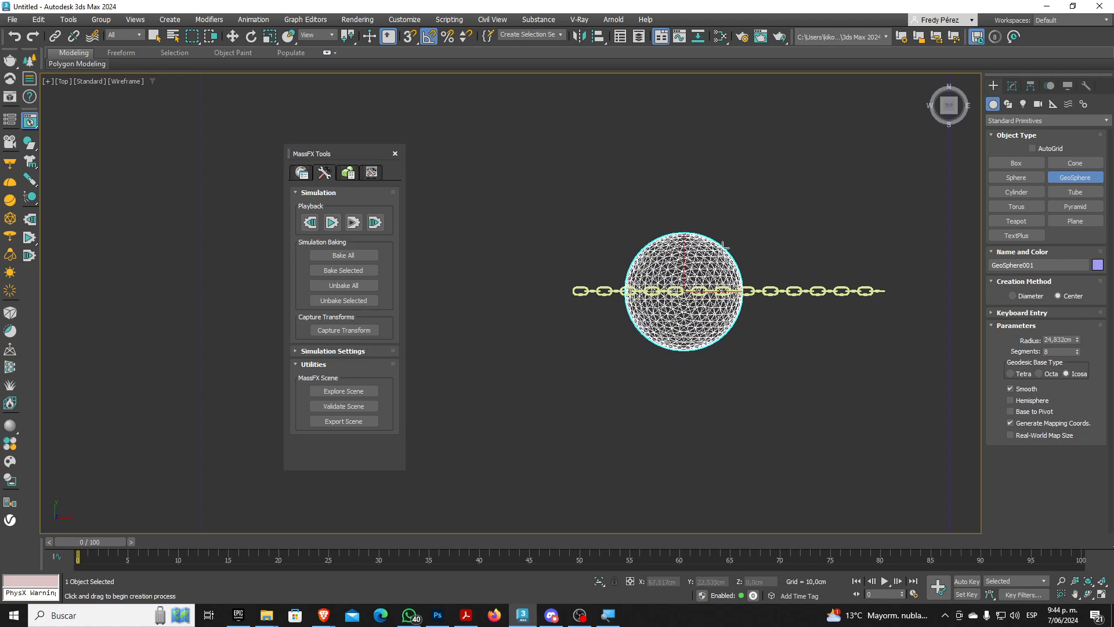
Turn the GeoSphere into a hemisphere and set its segments to 6
left_click(1027, 401)
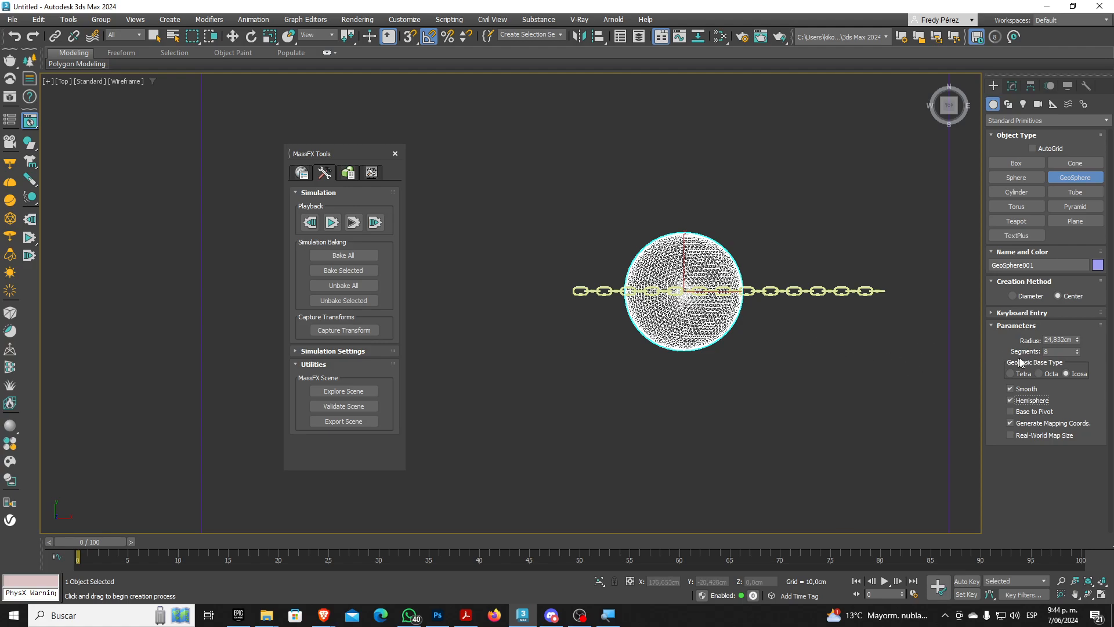
left_click_drag(1053, 351, 998, 352)
type("6")
key("Return")
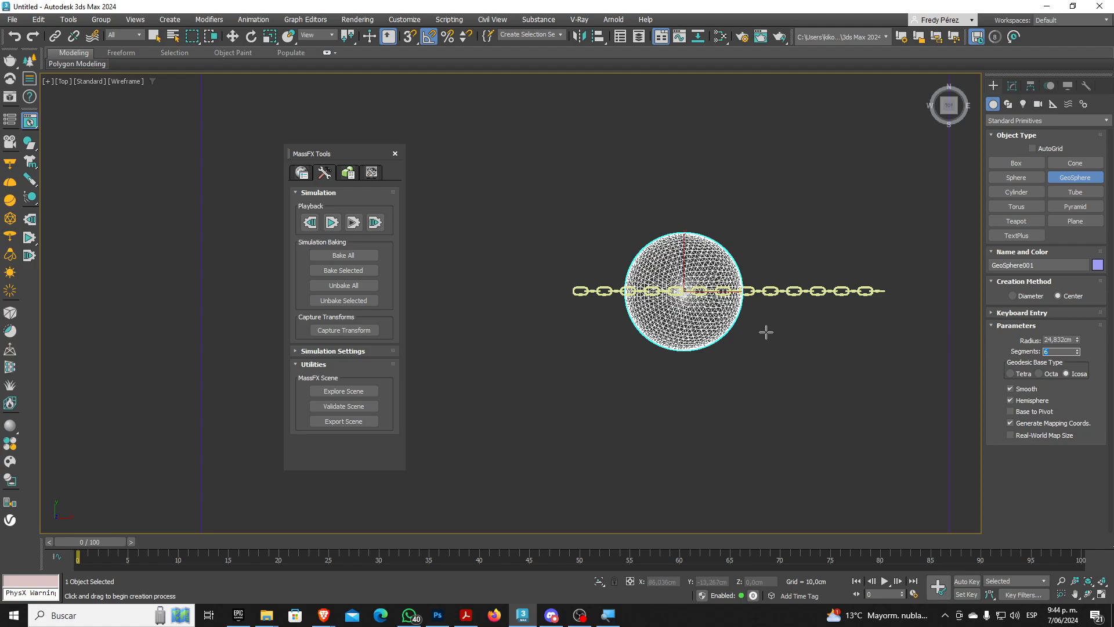
Show the hemisphere in the perspective view and make it a static MassFX rigid body
scroll(746, 340, "up", 2)
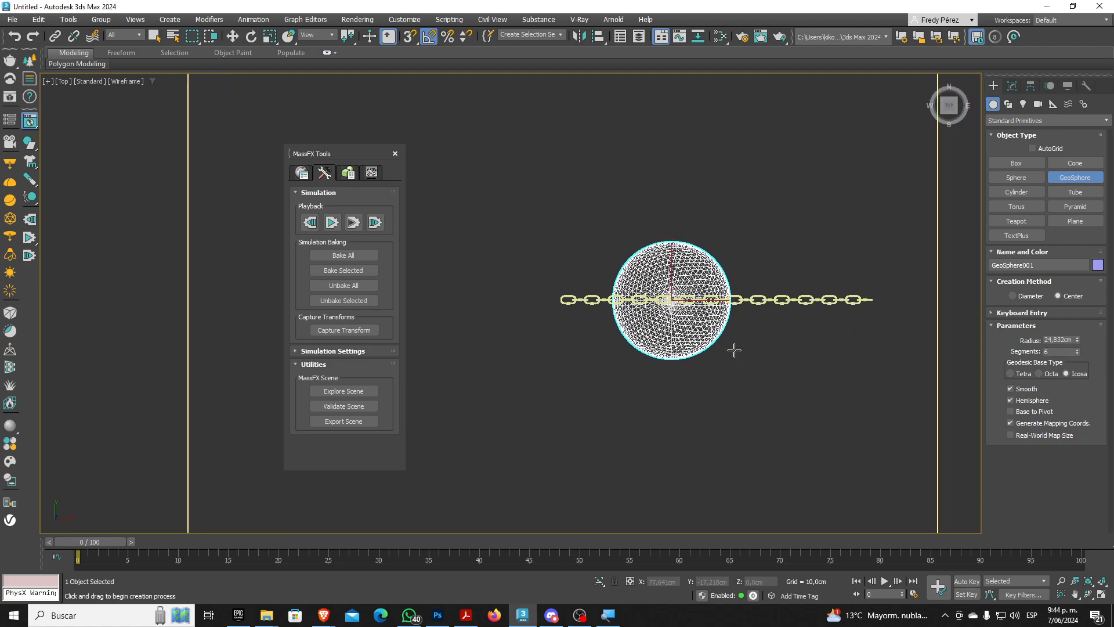
key("p")
scroll(589, 293, "up", 6)
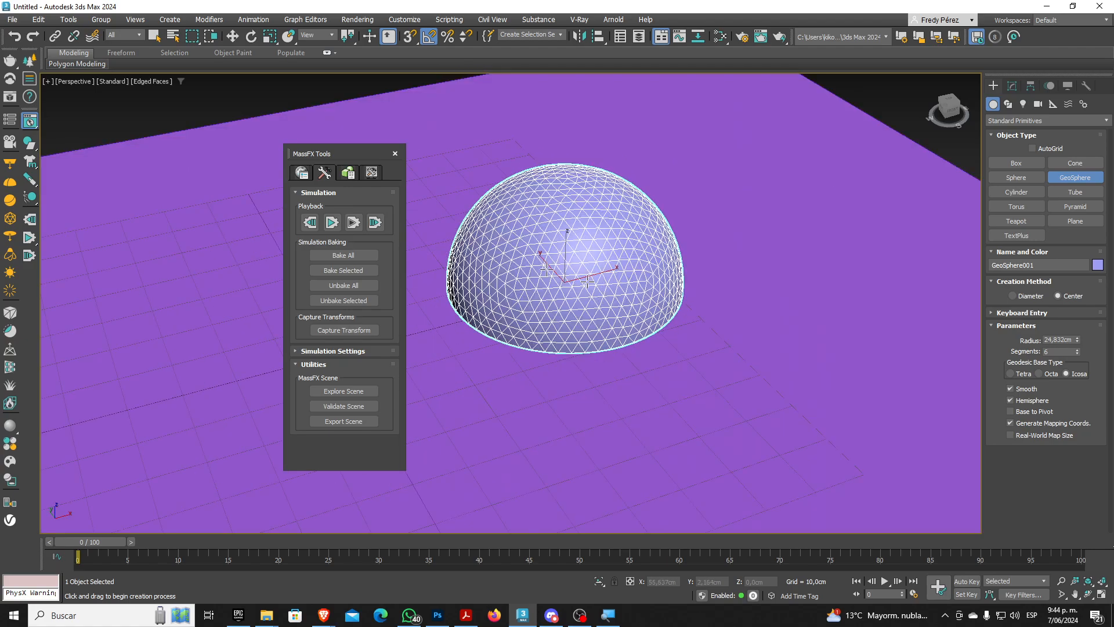
left_click(29, 141)
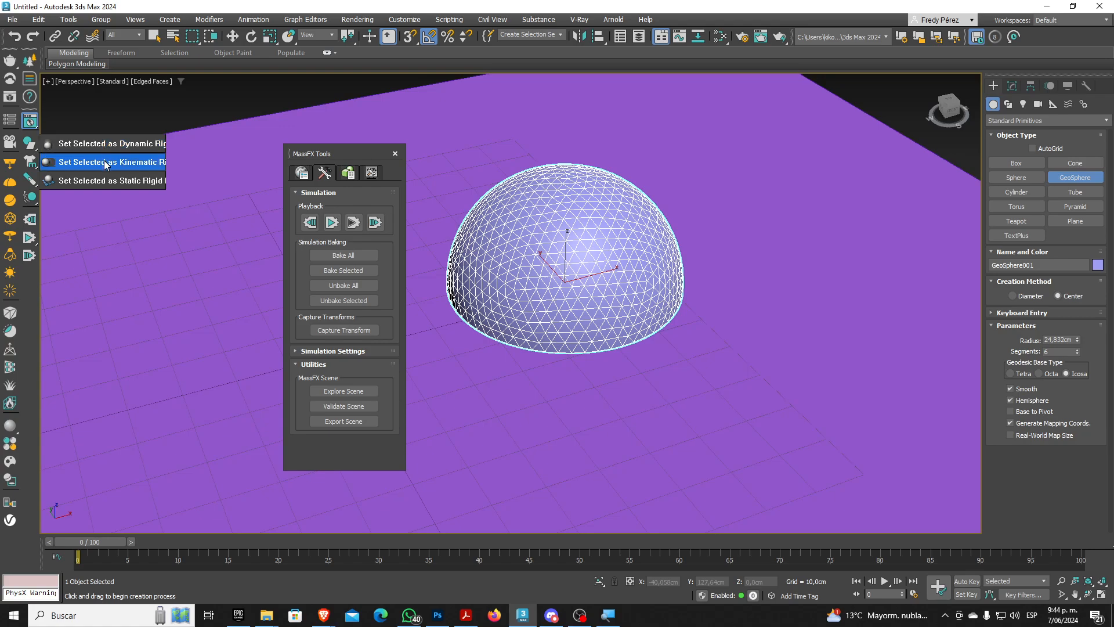
left_click(105, 180)
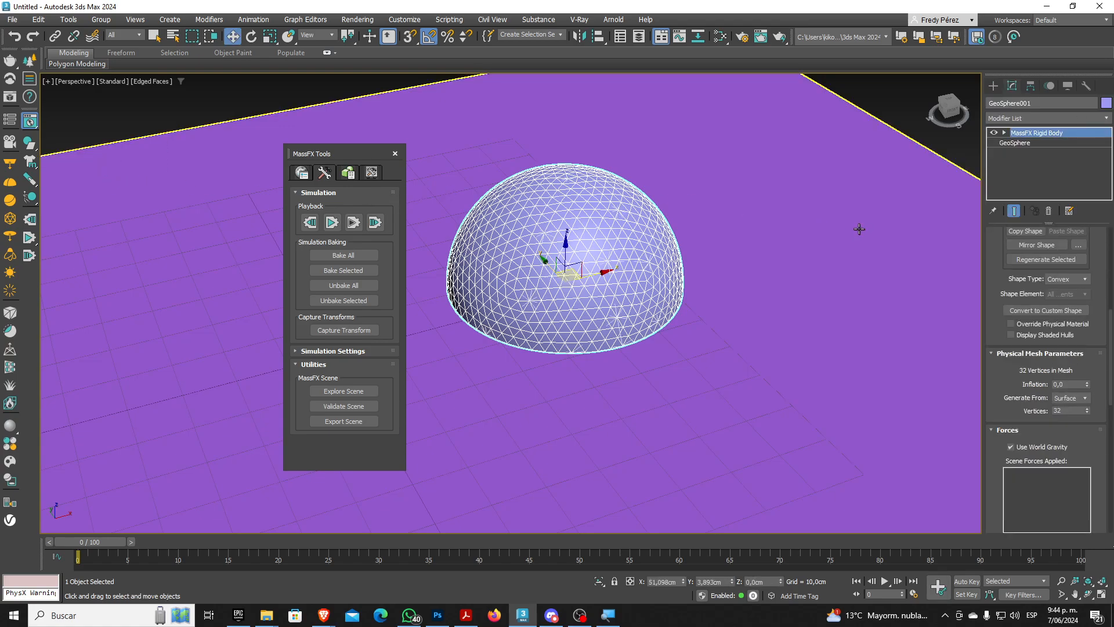
Run the MassFX simulation twice to watch the chain fall onto the hemisphere, resetting it after each run
mouse_move(1011, 394)
left_mouse_down()
mouse_move(1021, 174)
mouse_move(1022, 401)
left_mouse_up()
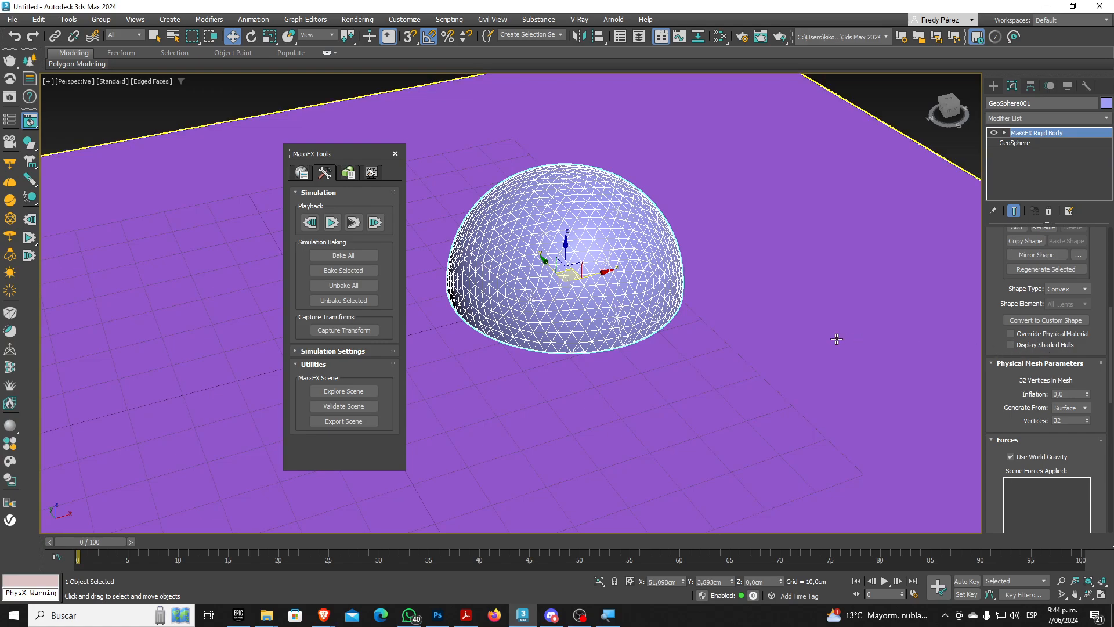
scroll(840, 334, "down", 5)
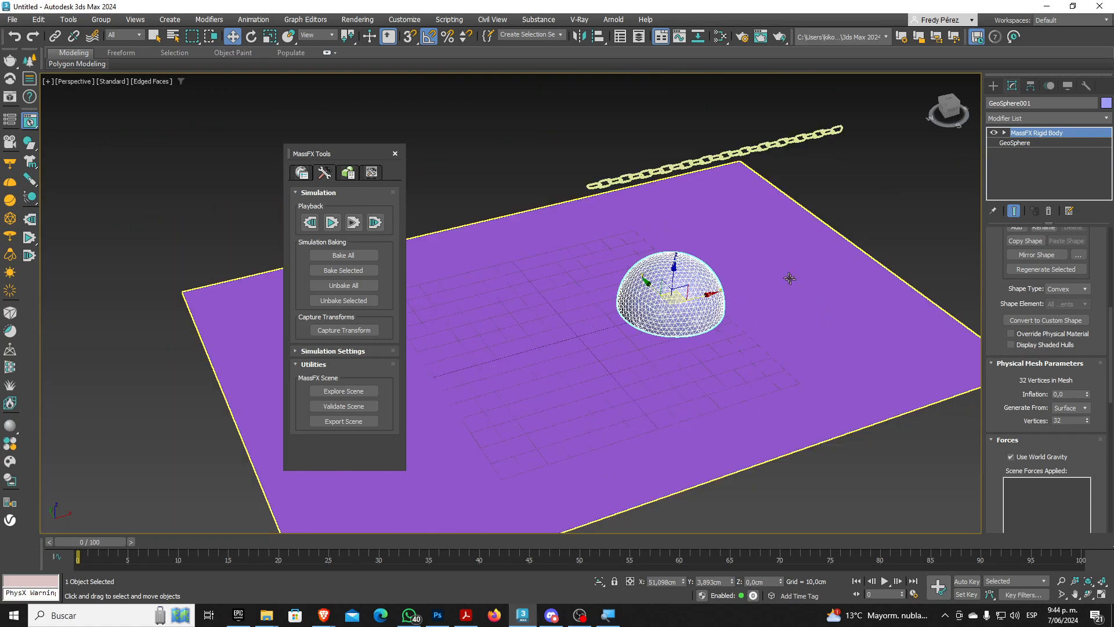
scroll(525, 253, "up", 2)
scroll(644, 244, "up", 3)
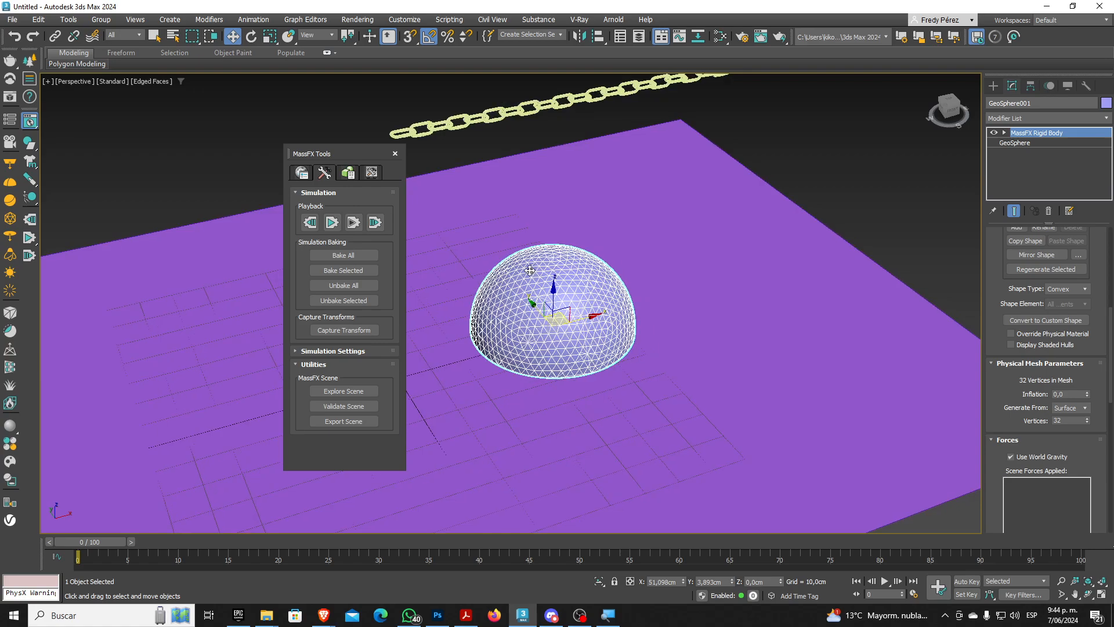
left_click_drag(354, 154, 213, 144)
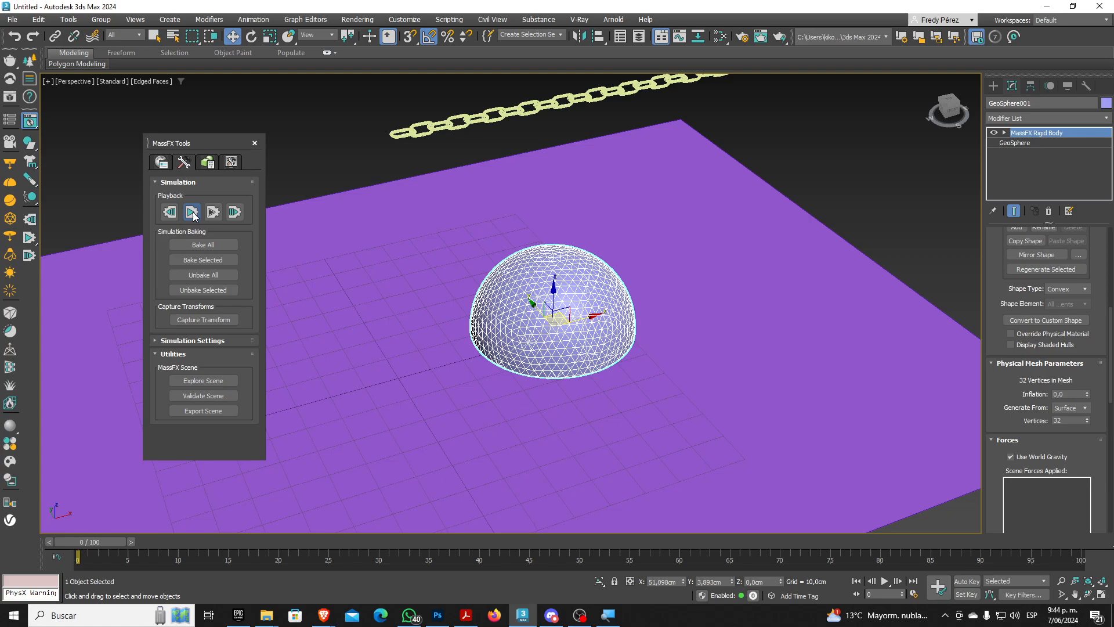
left_click(192, 212)
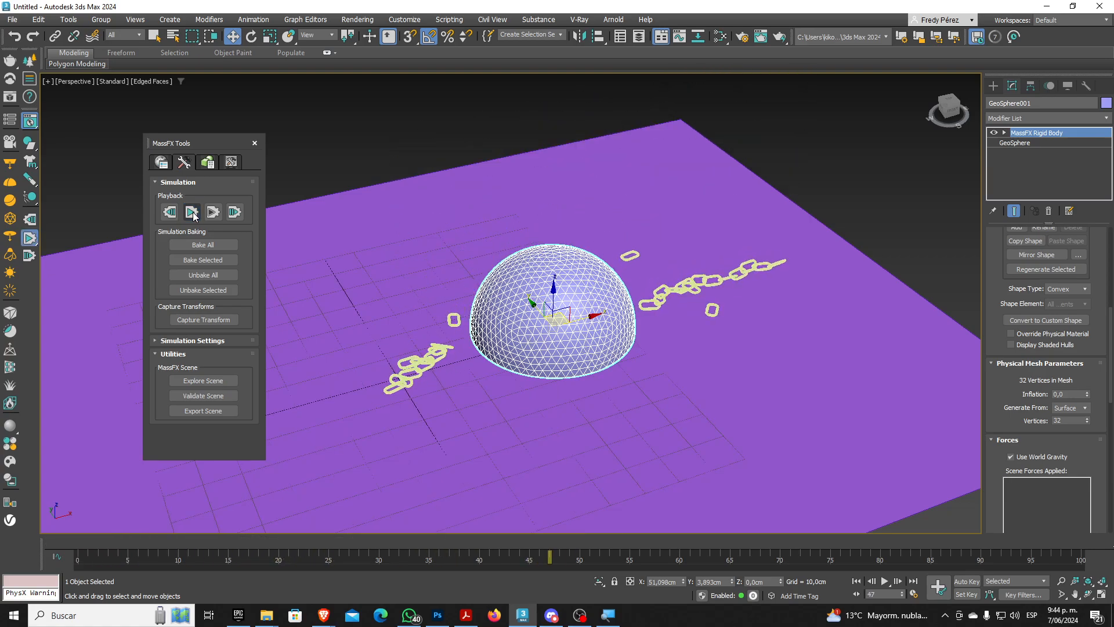
left_click(172, 213)
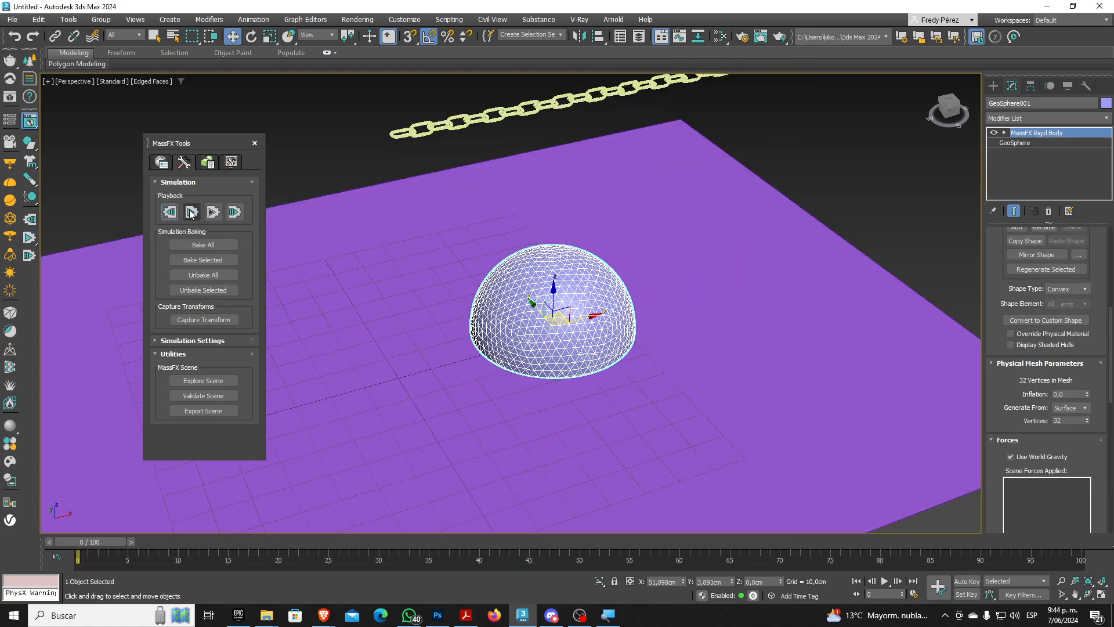
left_click(192, 213)
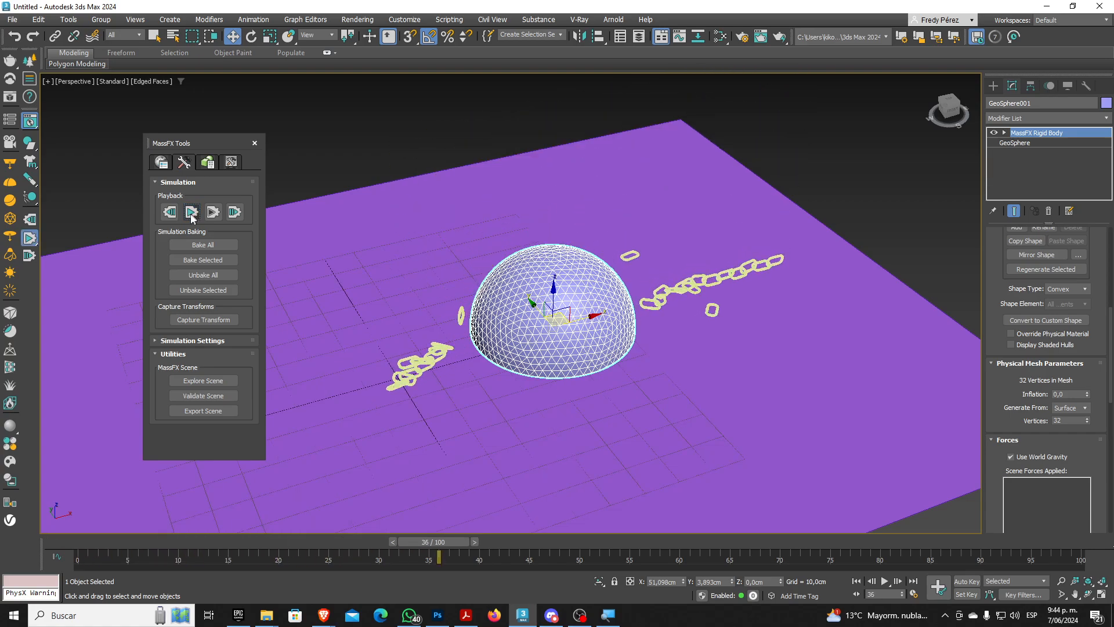
left_click(171, 213)
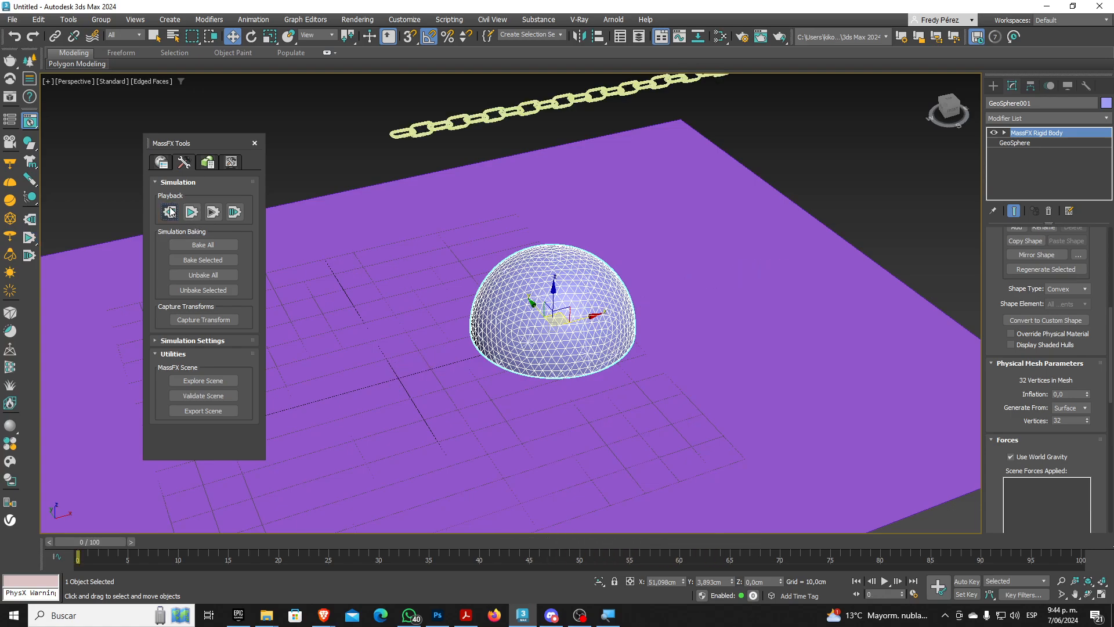
Set the MassFX rigid-body substeps to 10 and the solver iterations to 50
left_click(161, 164)
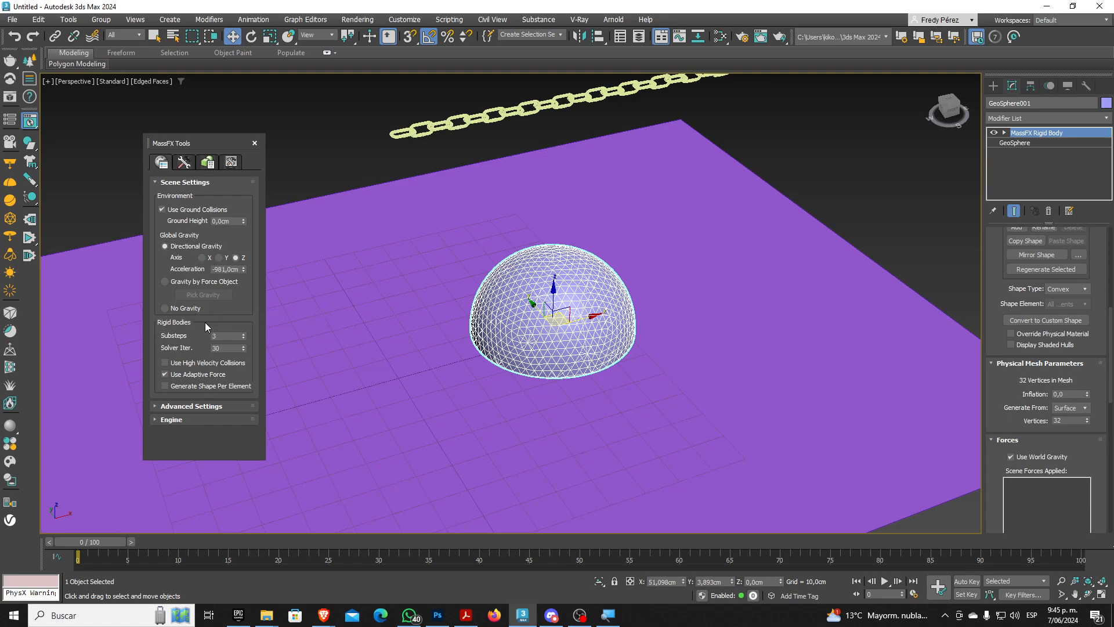
left_click(223, 336)
left_click(235, 348)
left_click(221, 337)
left_click(225, 347)
left_click(185, 162)
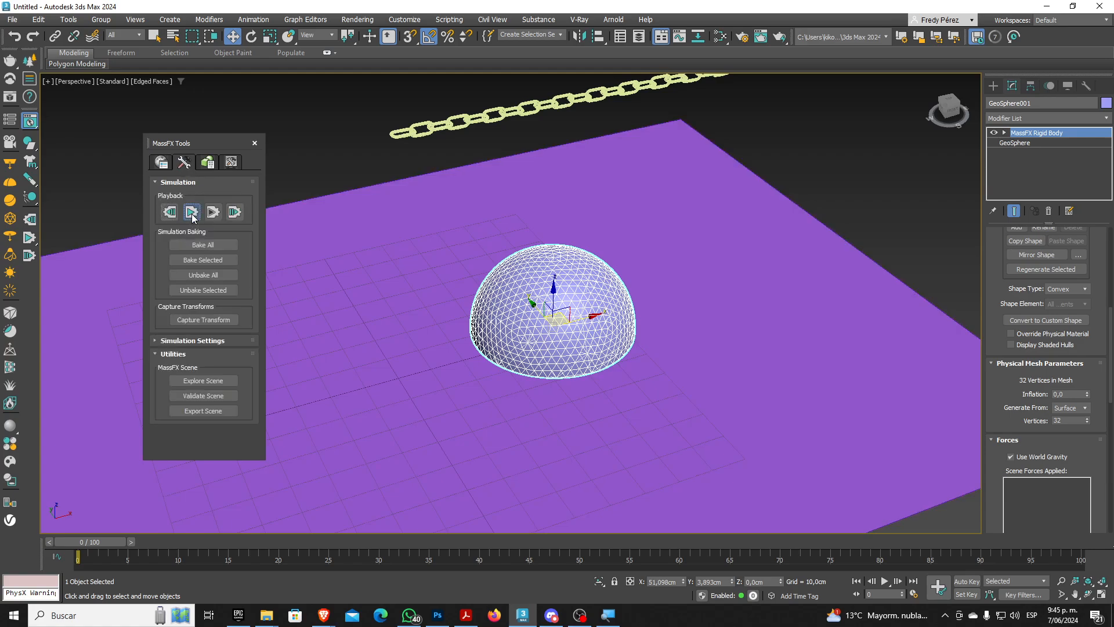
Test the chain's fall twice with the new substep and solver settings, then reset the simulation
left_click(192, 212)
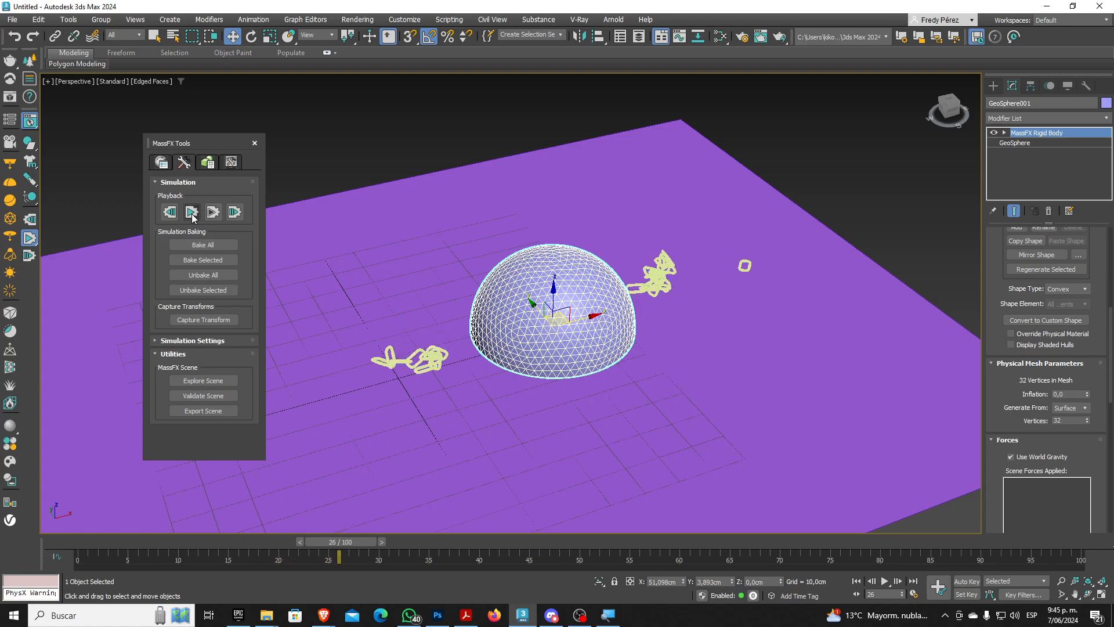
left_click(191, 214)
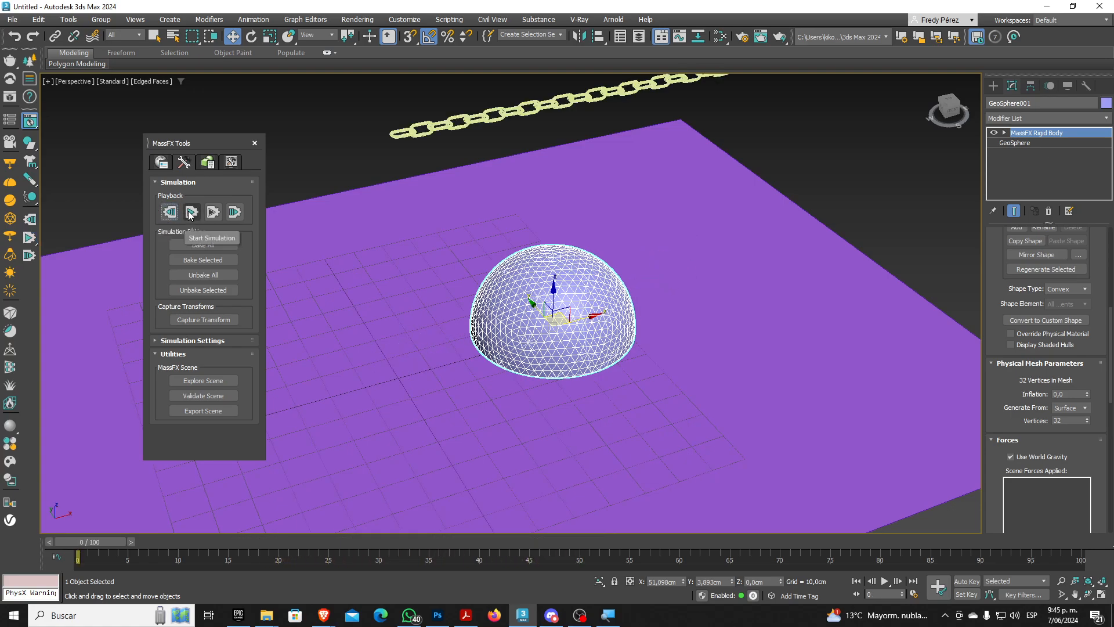
left_click(191, 213)
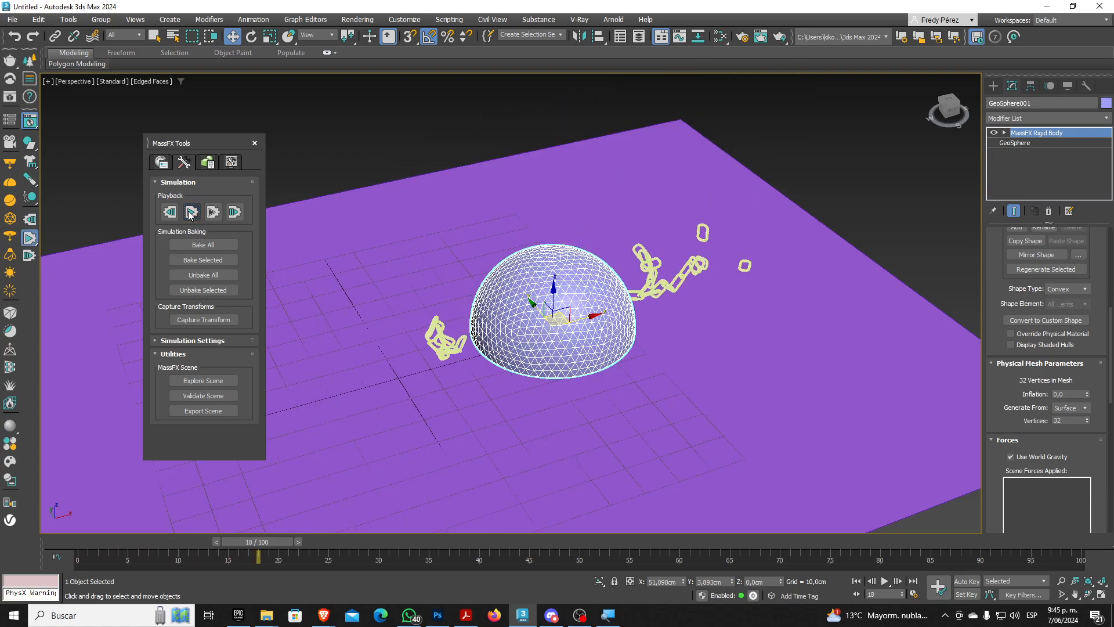
left_click(170, 212)
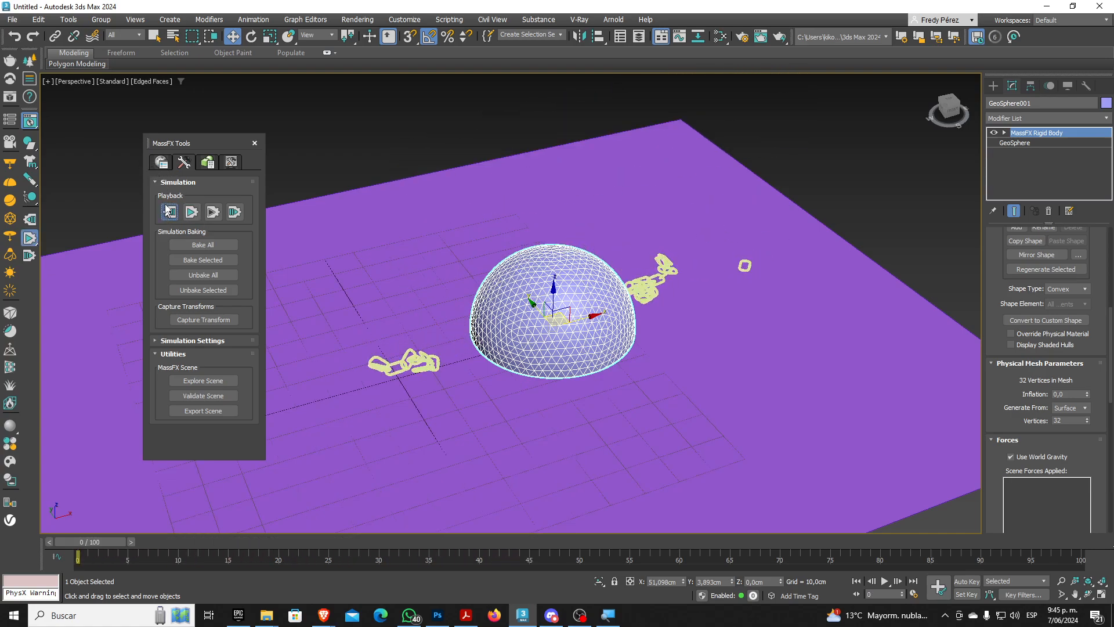
Set the MassFX global gravity acceleration along Z to -491,0 cm
left_click(161, 163)
left_click(216, 270)
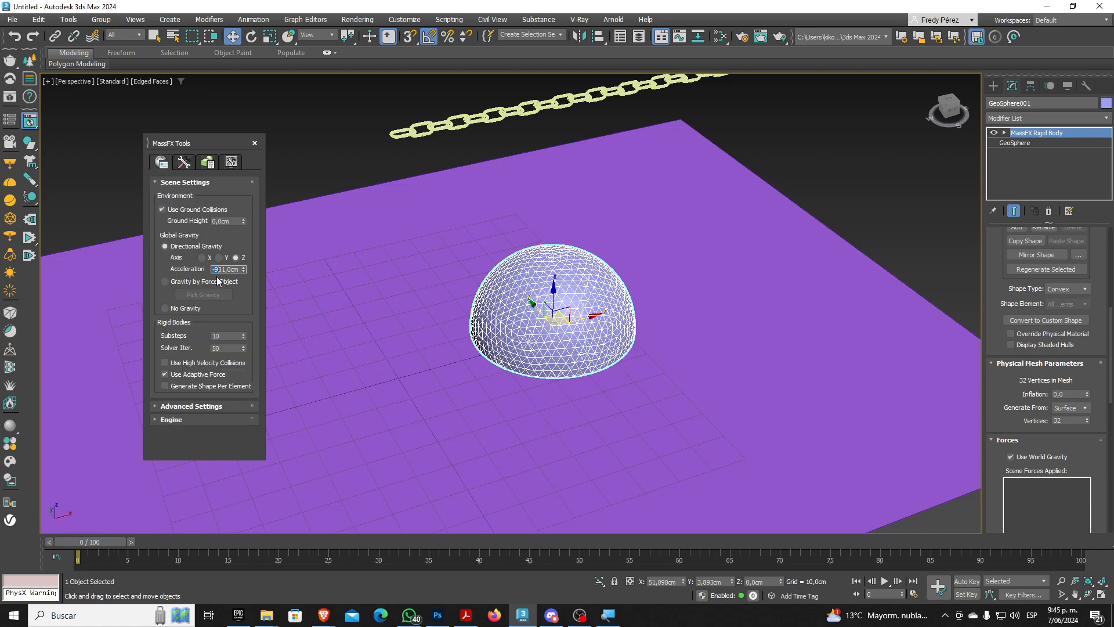
type("4")
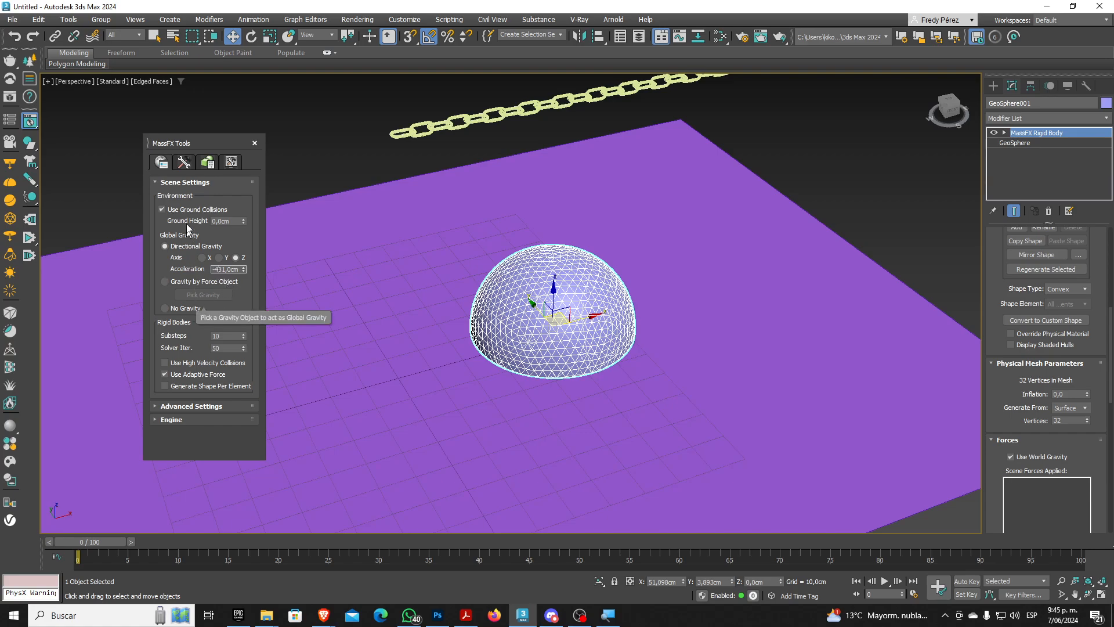
left_click(184, 163)
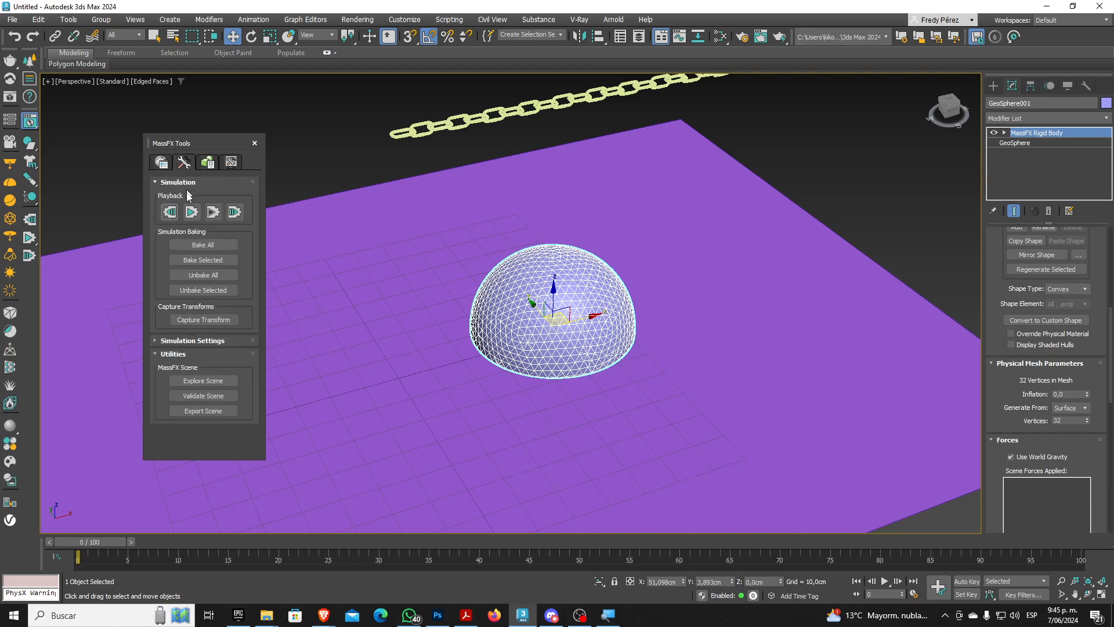
Simulate the fall with the changed gravity and examine the links' contact with the hemisphere from several angles
left_click(192, 212)
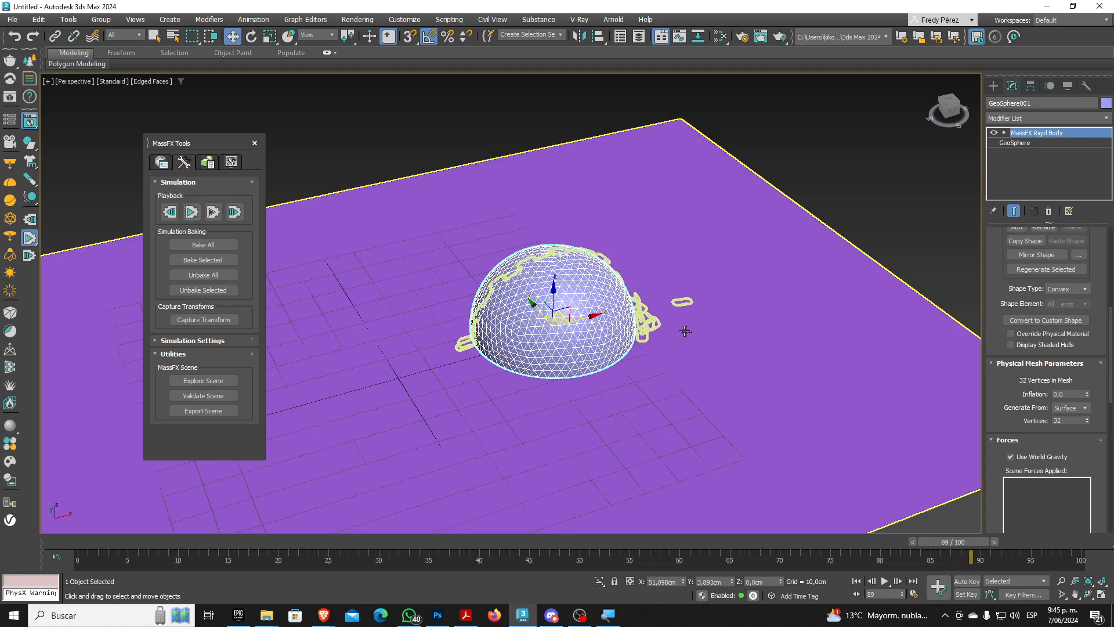
scroll(673, 316, "up", 8)
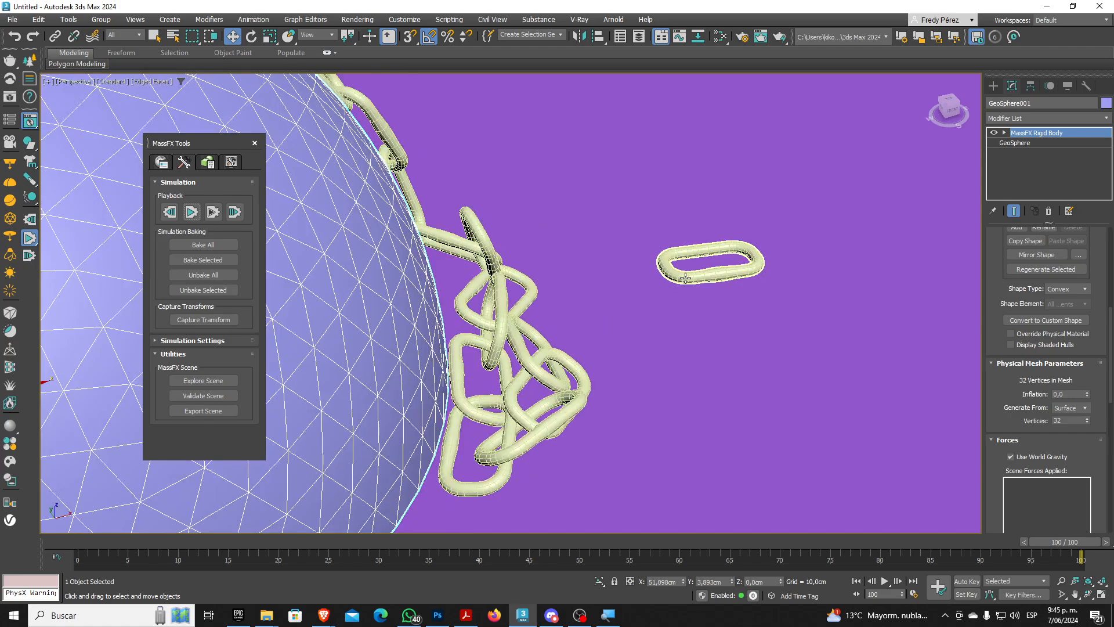
scroll(657, 304, "down", 10)
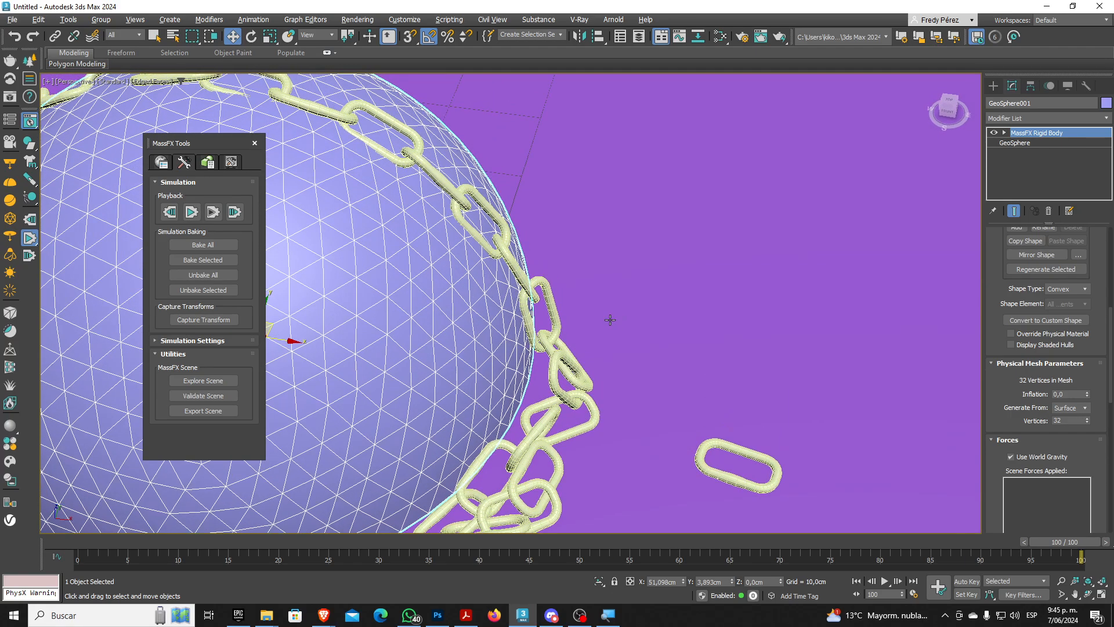
scroll(385, 232, "up", 10)
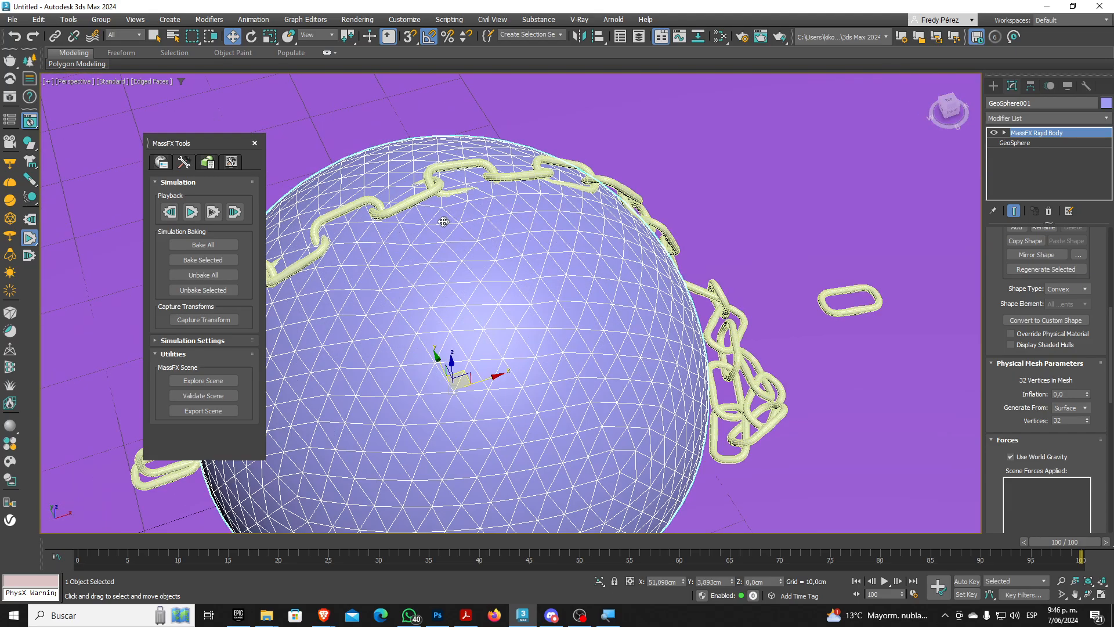
scroll(385, 232, "down", 2)
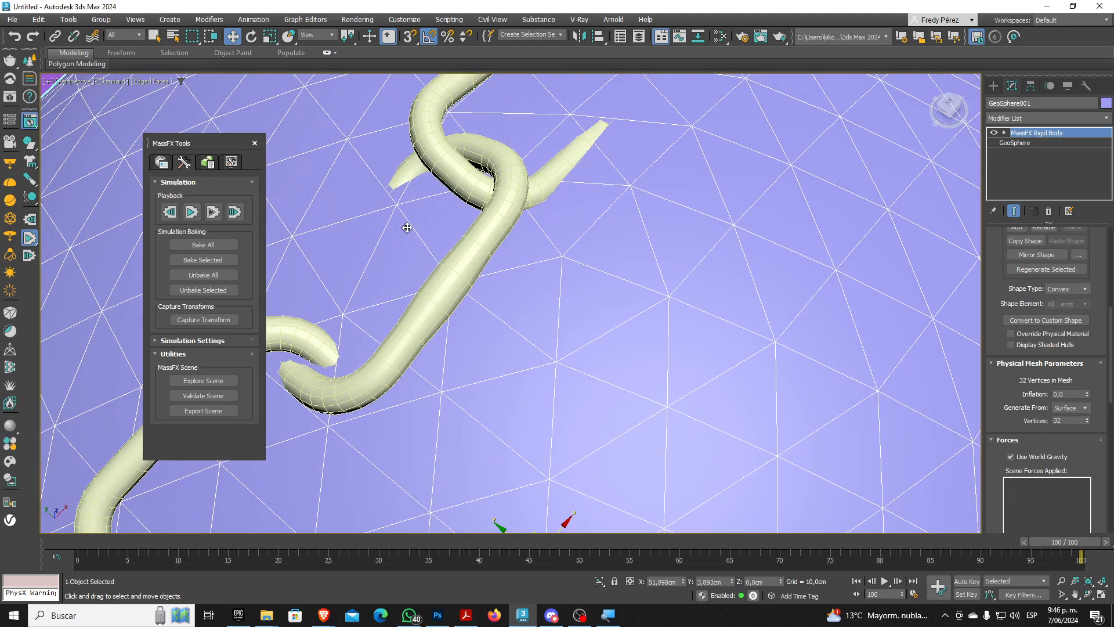
scroll(406, 224, "down", 4)
scroll(411, 250, "up", 2)
scroll(412, 250, "down", 3)
scroll(428, 241, "up", 4)
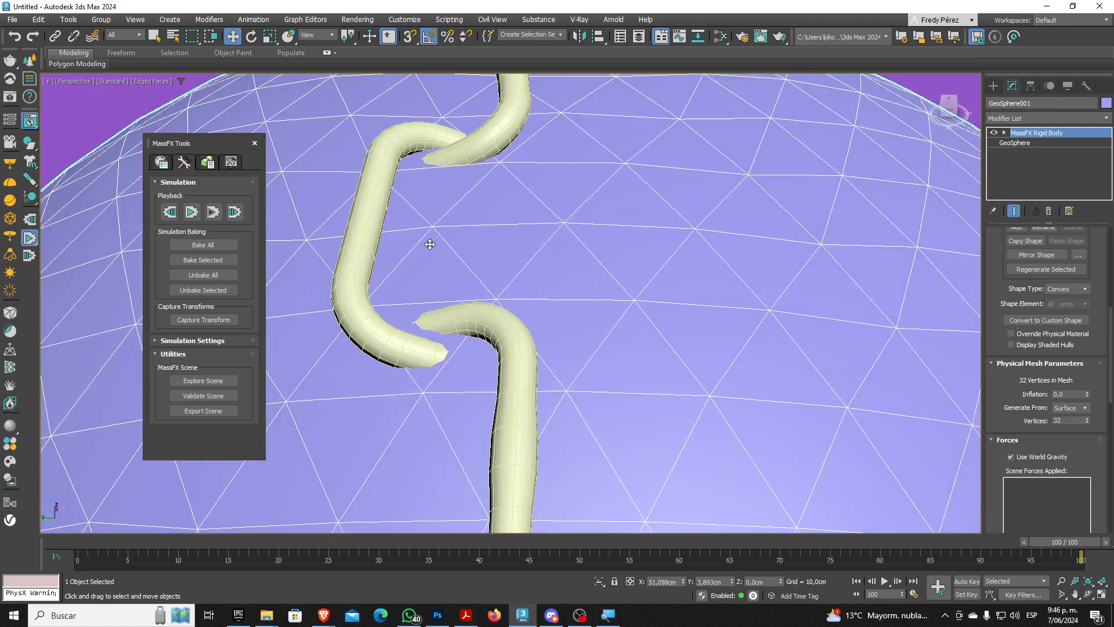
scroll(507, 278, "down", 6)
middle_click_drag(507, 279, 438, 305, "alt")
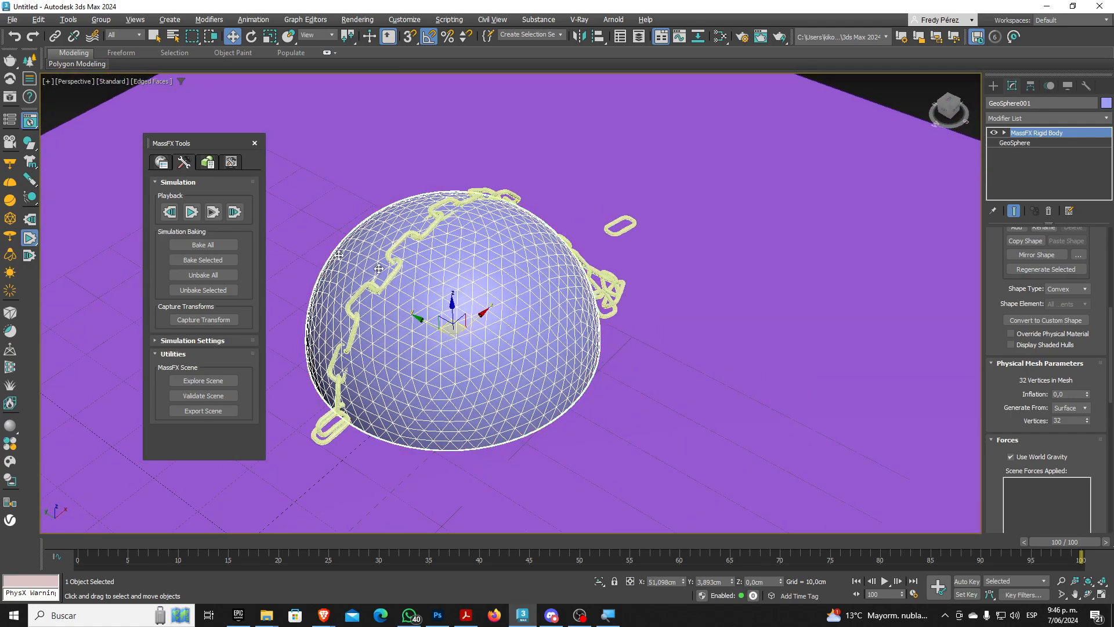
Reset the simulation and set the hemisphere's physical mesh shape type to Original
left_click(170, 212)
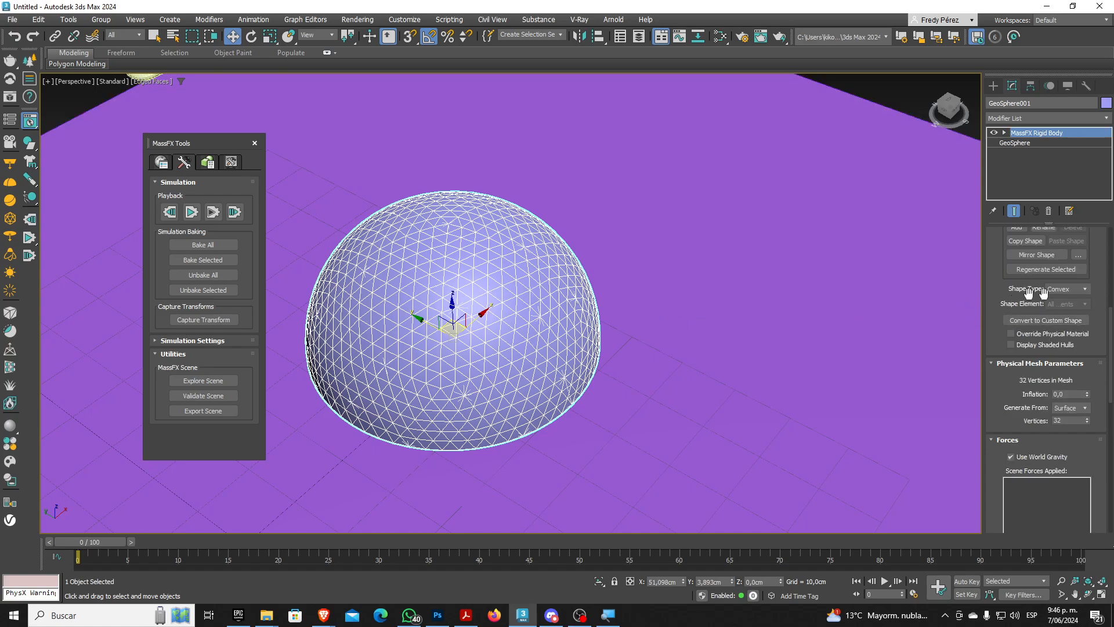
left_click(1080, 289)
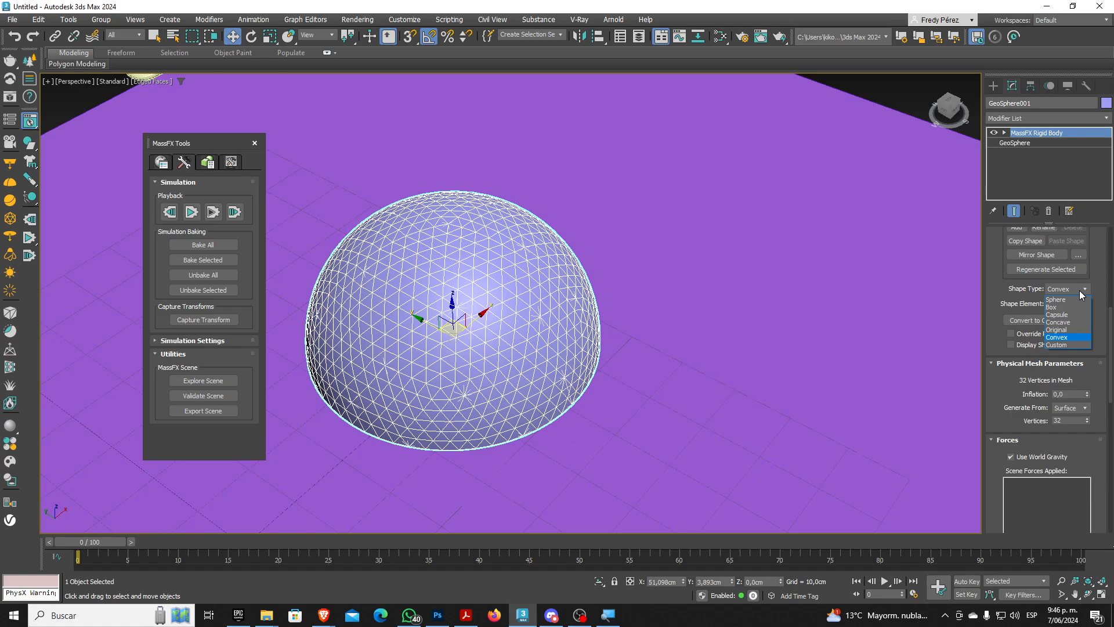
left_click(1070, 330)
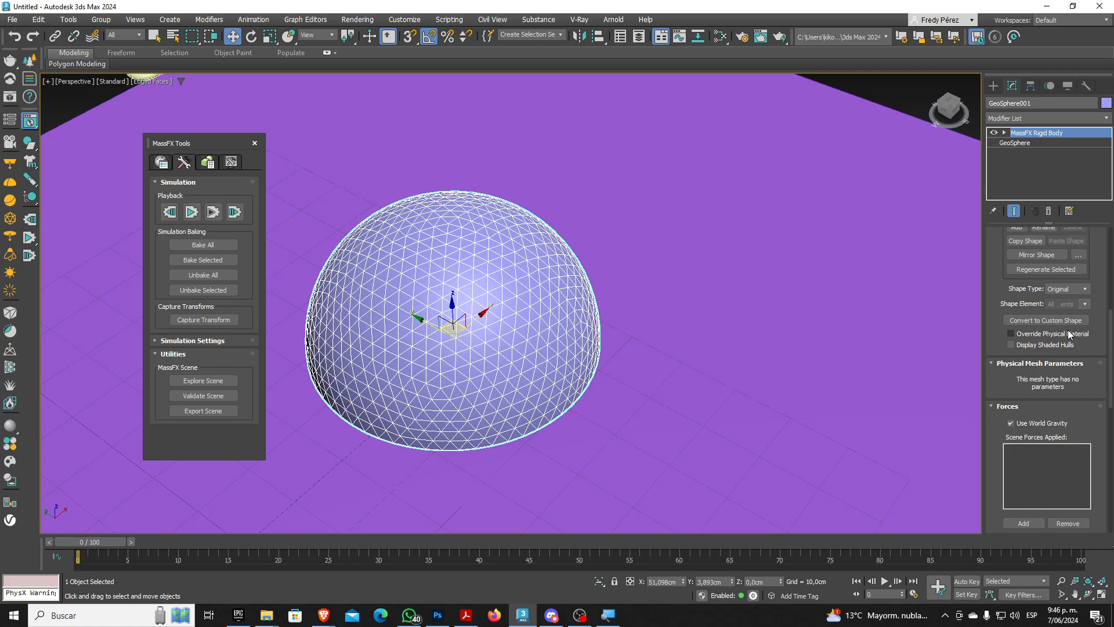
Add a Push modifier to a link near the chain's middle, between its Editable Poly and the MassFX Rigid Body modifier
scroll(653, 347, "down", 4)
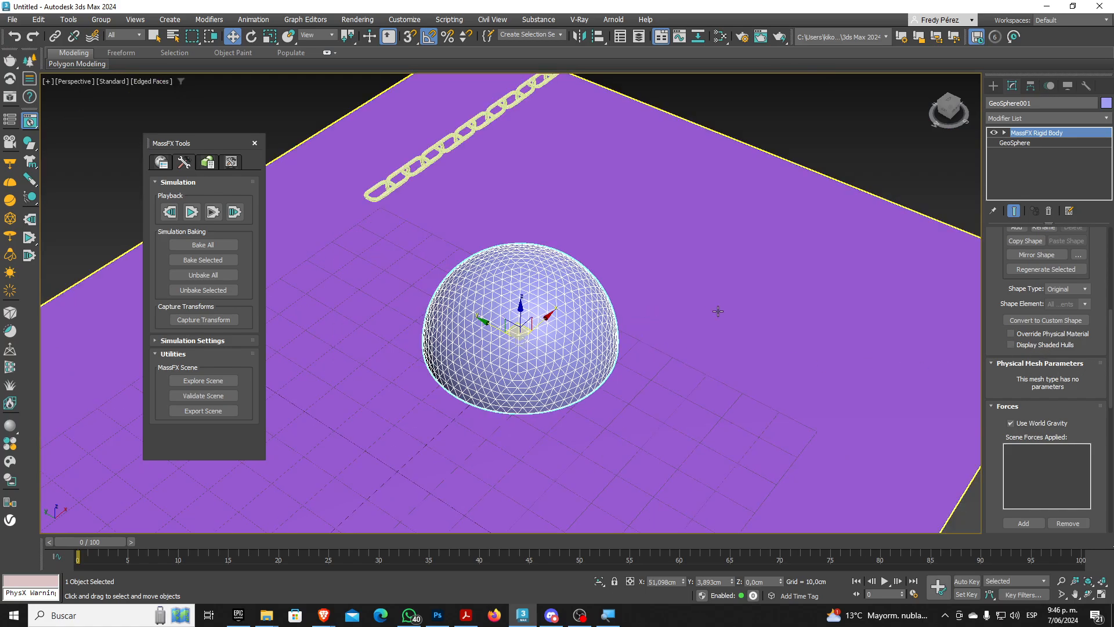
middle_click_drag(718, 311, 667, 371)
middle_click_drag(591, 212, 644, 301)
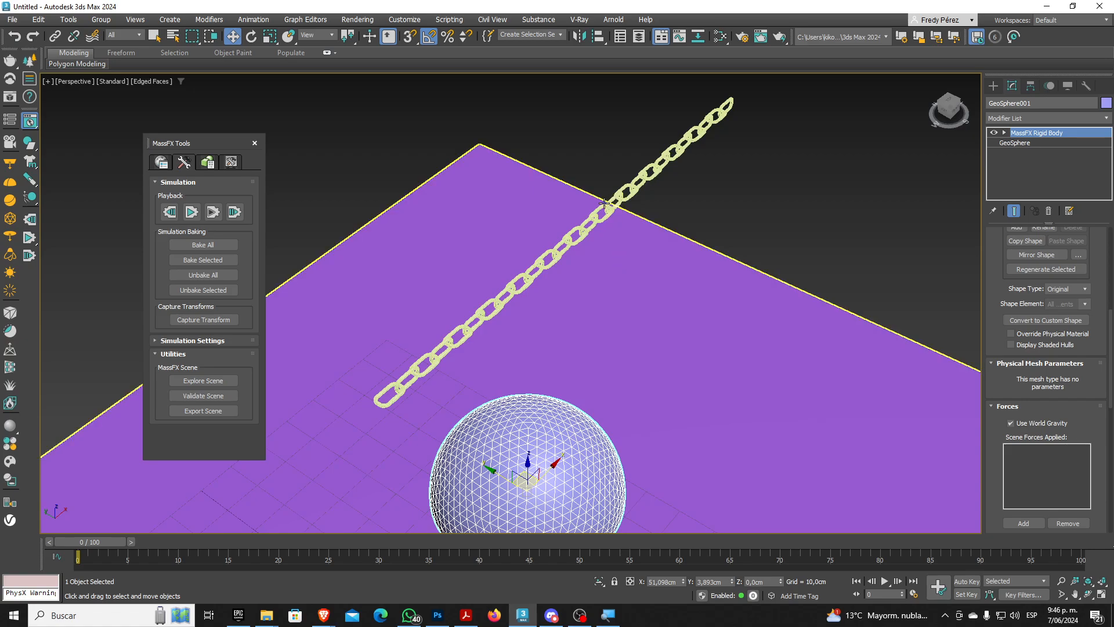
scroll(603, 218, "up", 6)
left_click(621, 272)
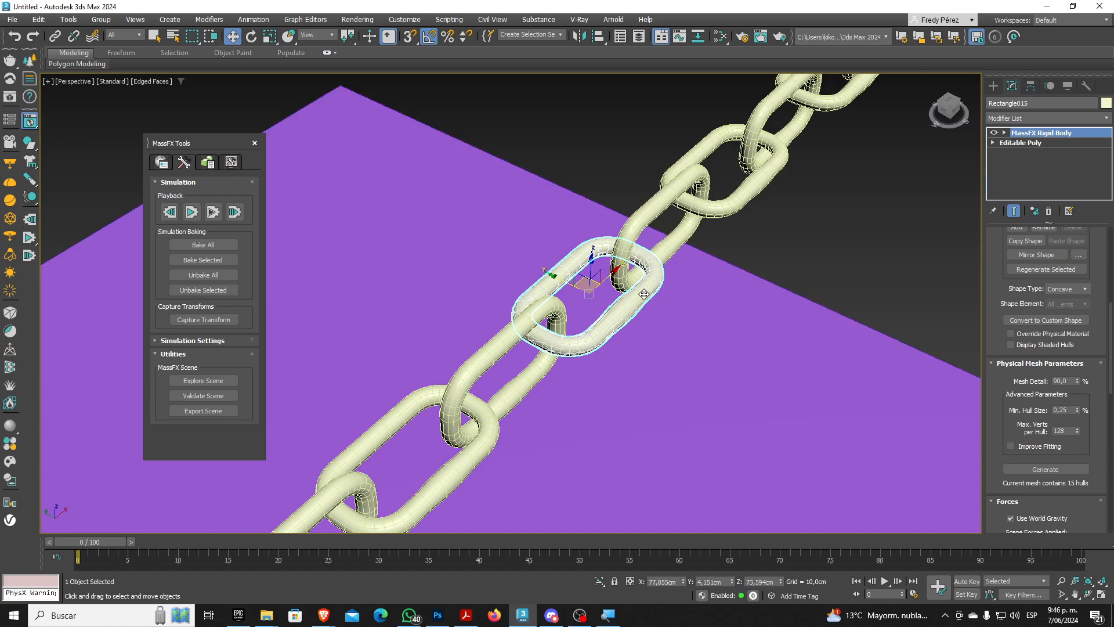
scroll(643, 294, "up", 2)
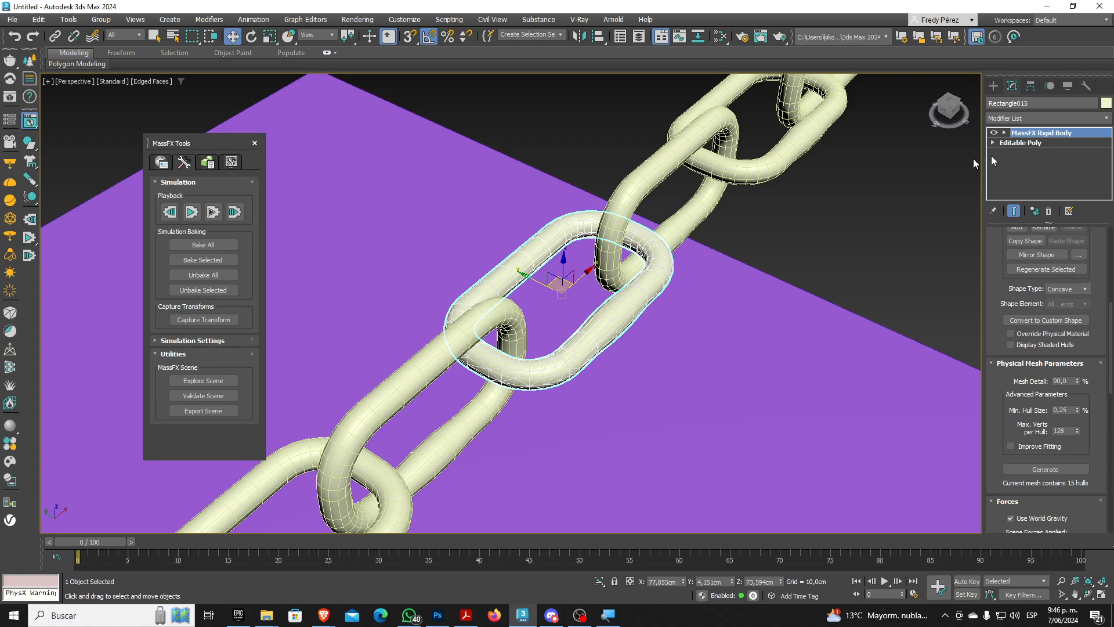
left_click(1024, 143)
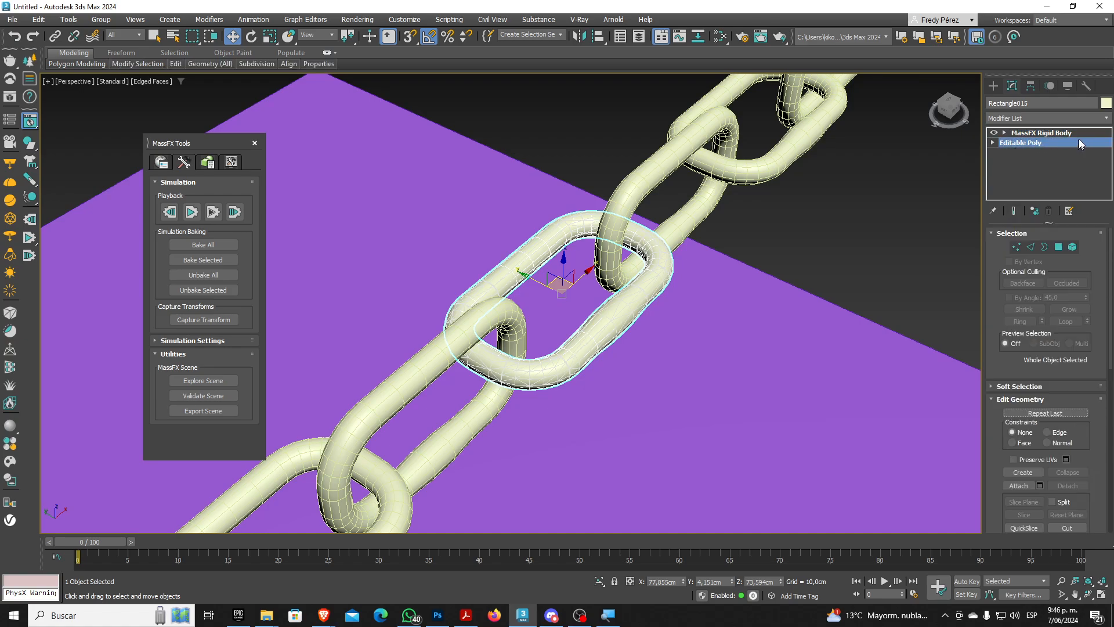
left_click(1106, 120)
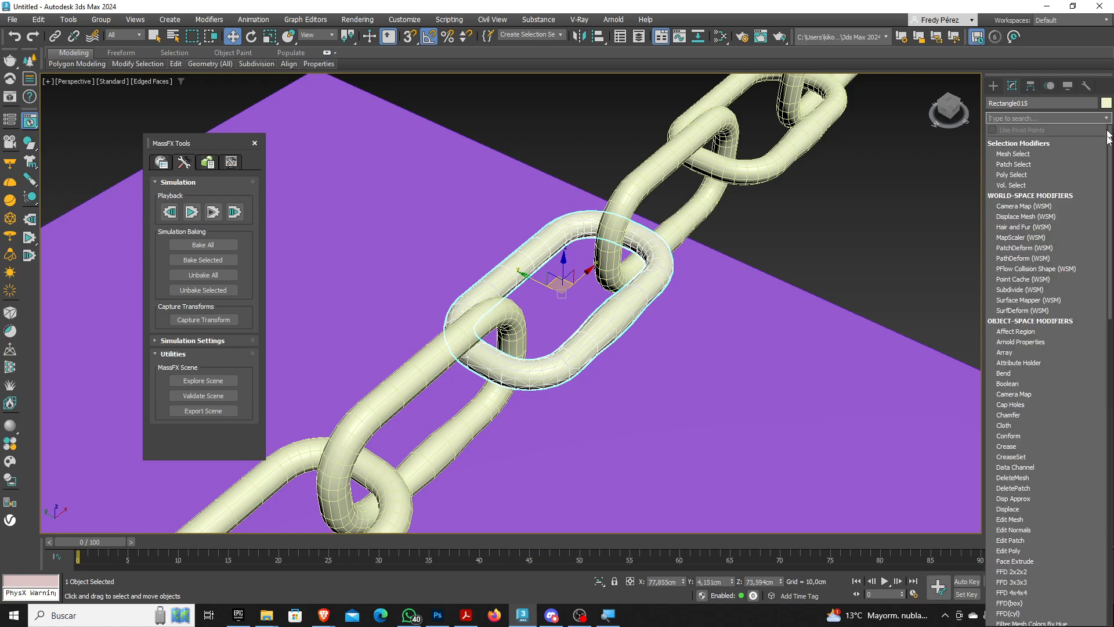
left_click_drag(1110, 174, 1110, 302)
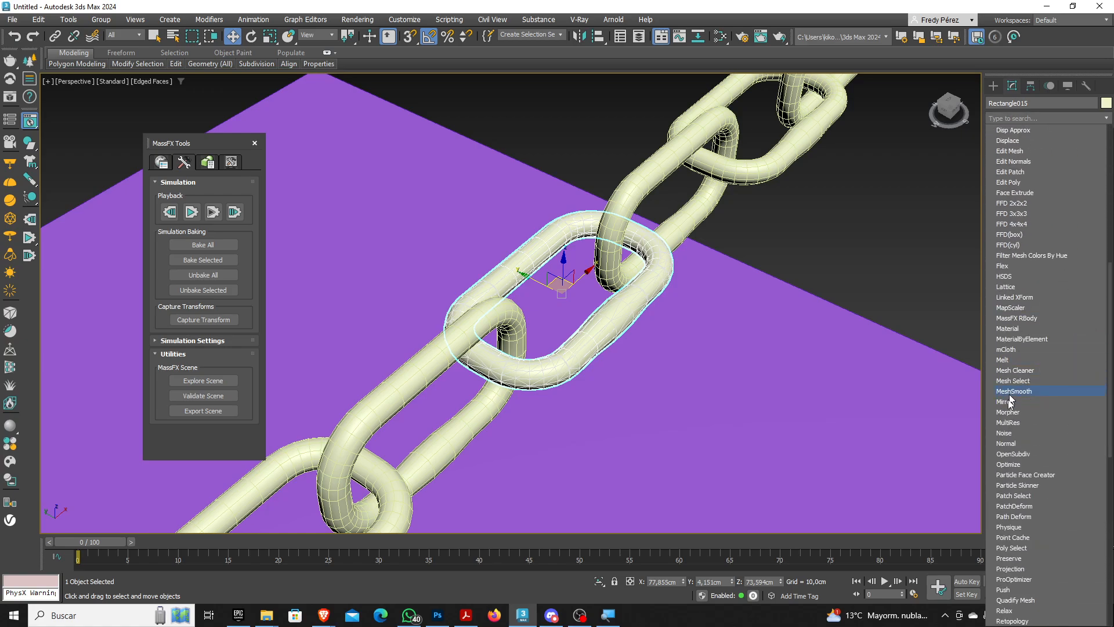
left_click(1003, 589)
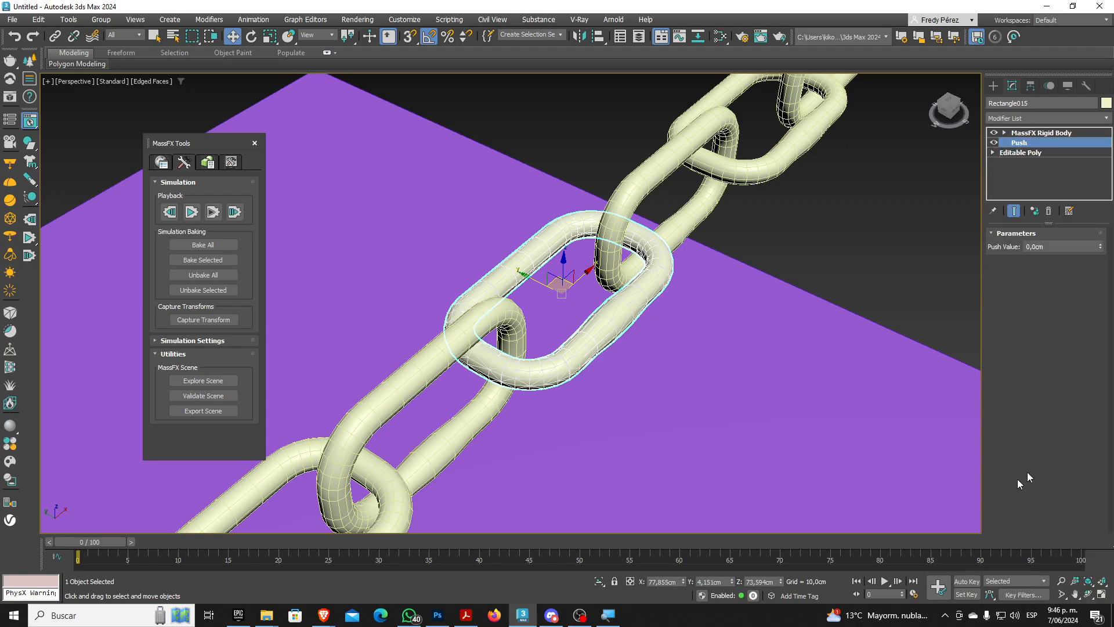
Set the Push modifier's Push Value to 0,1cm on the chain links
mouse_move(1102, 248)
left_mouse_down()
mouse_move(1101, 238)
mouse_move(1103, 252)
left_mouse_up()
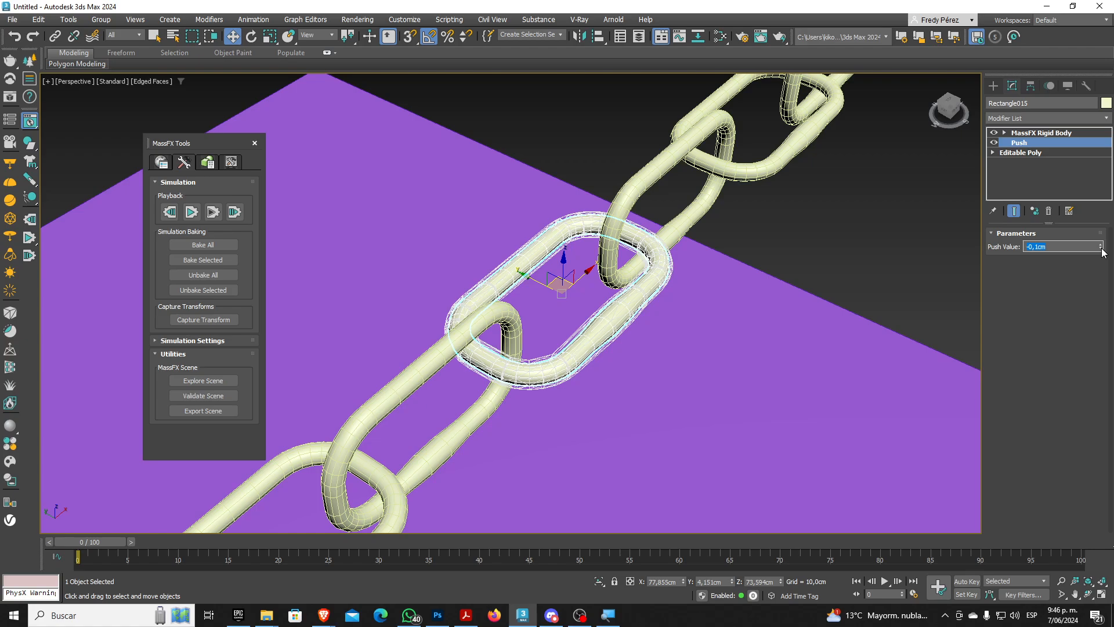
left_click(1100, 245)
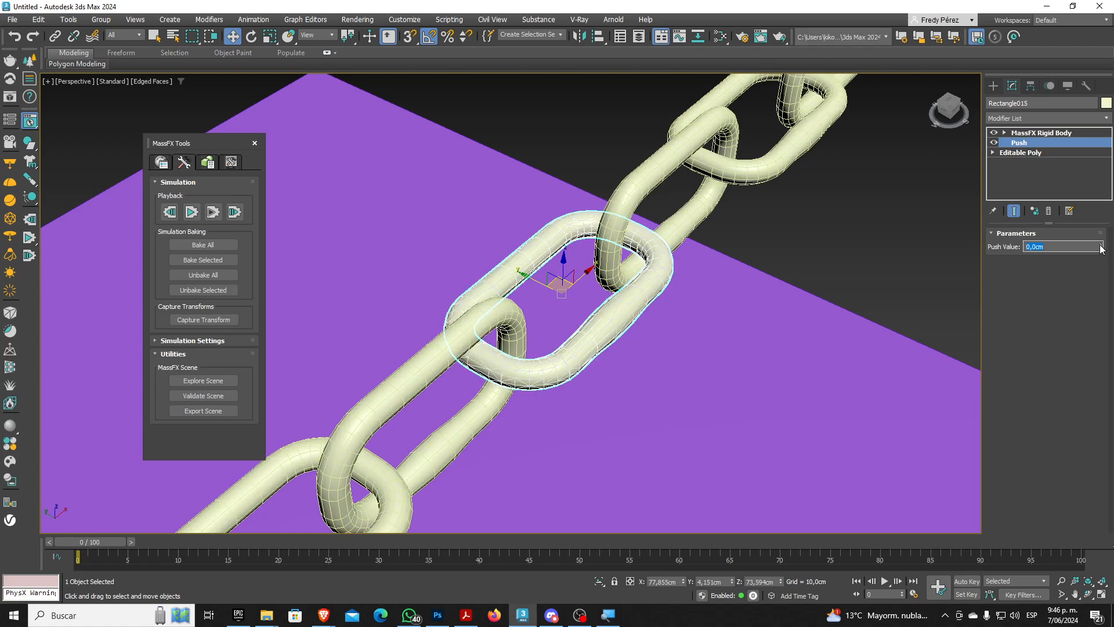
left_click(1100, 245)
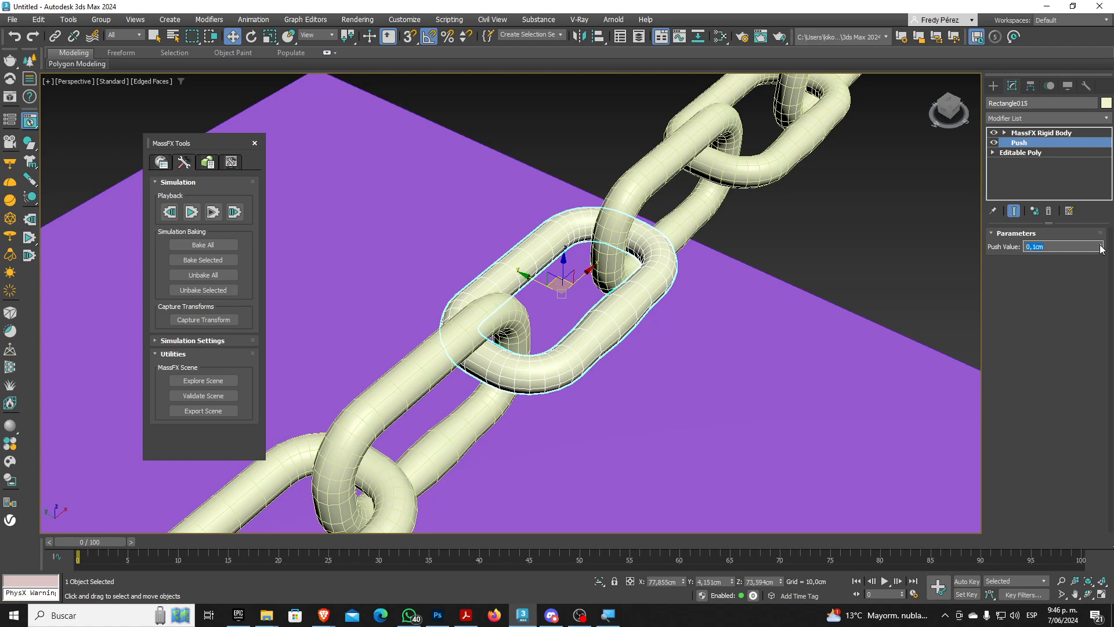
Simulate the thickened chain falling onto the hemisphere, examine the links' contact with its surface, and reset the simulation
scroll(772, 285, "down", 10)
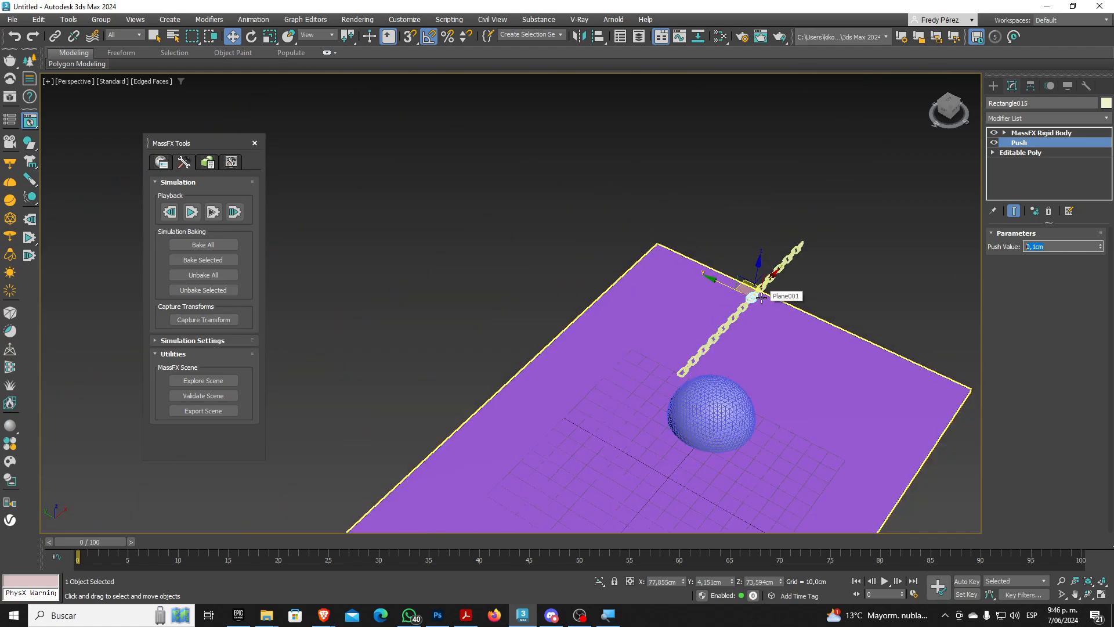
middle_click_drag(768, 350, 722, 333, "alt")
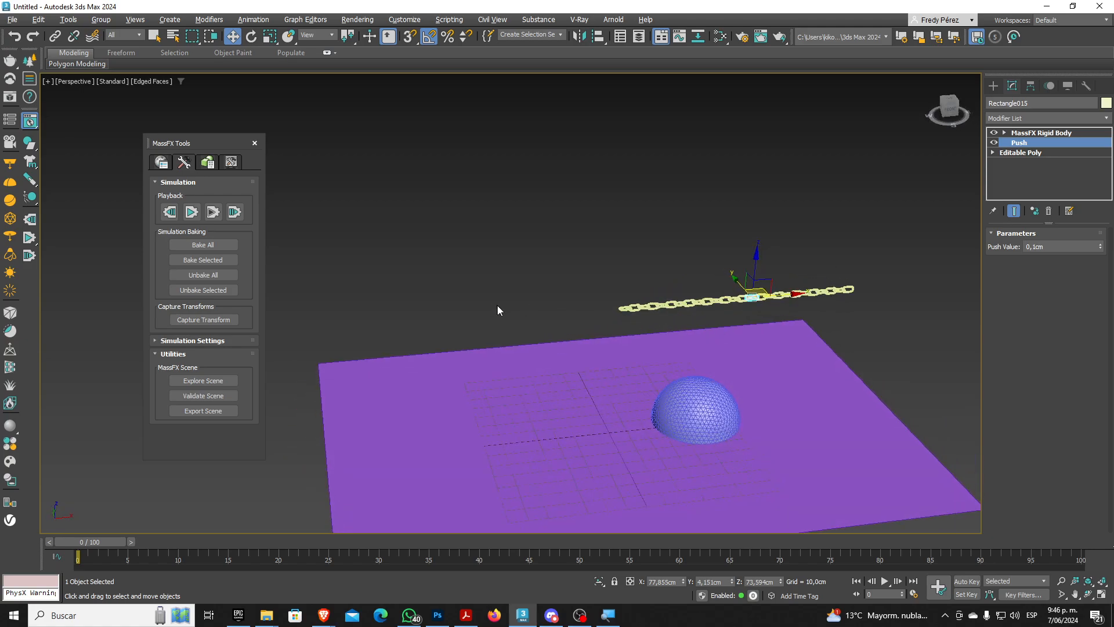
scroll(701, 341, "up", 5)
left_click(1042, 134)
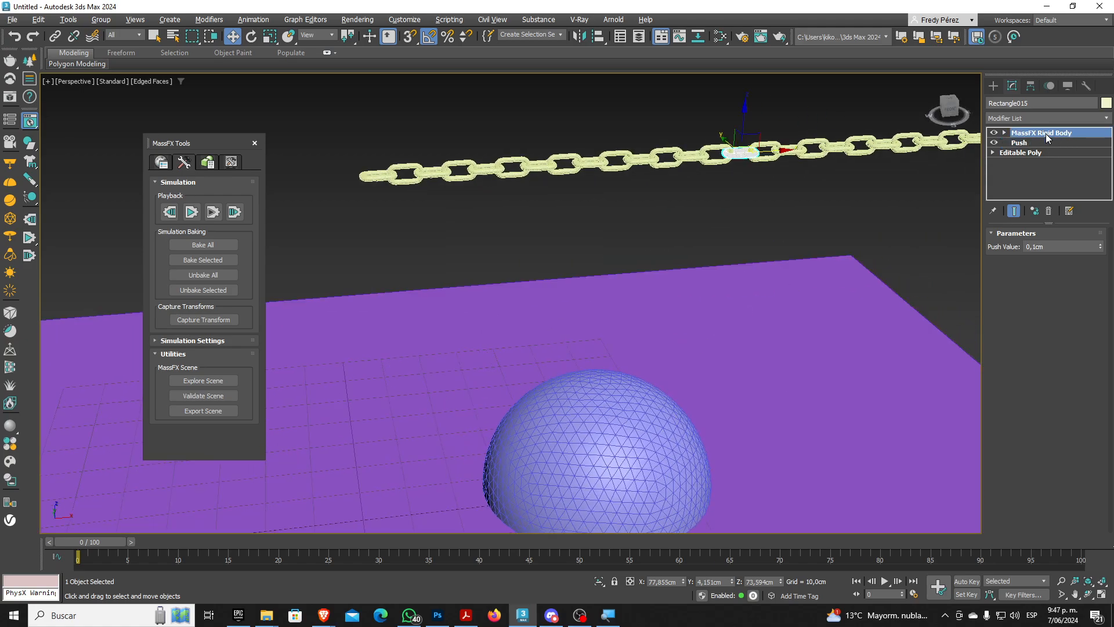
left_click(192, 213)
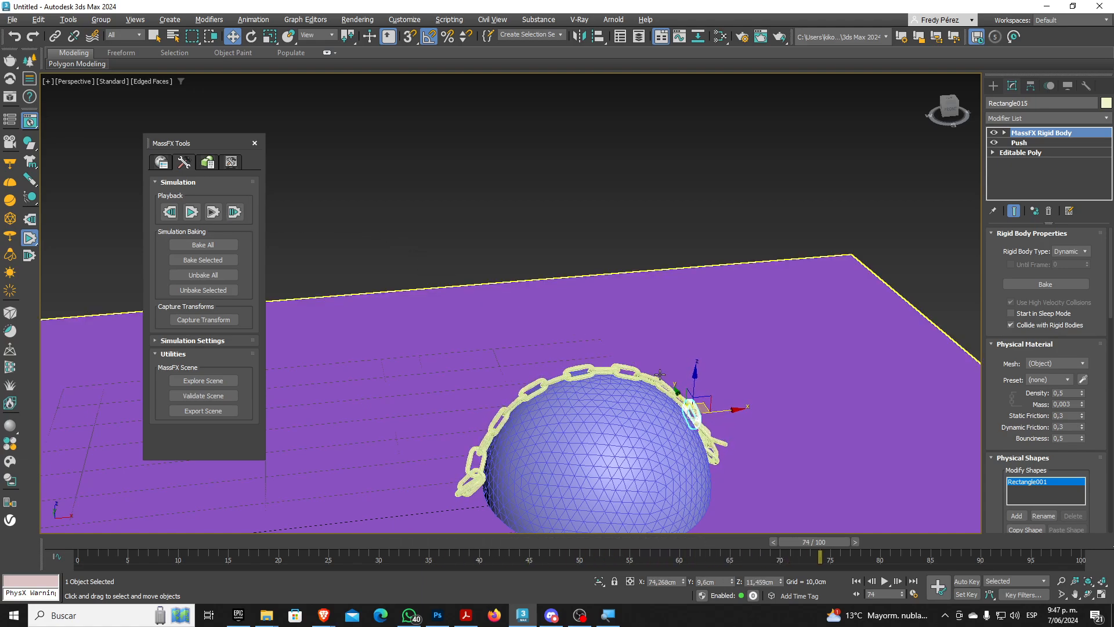
middle_click_drag(667, 385, 596, 418, "alt")
scroll(595, 418, "up", 10)
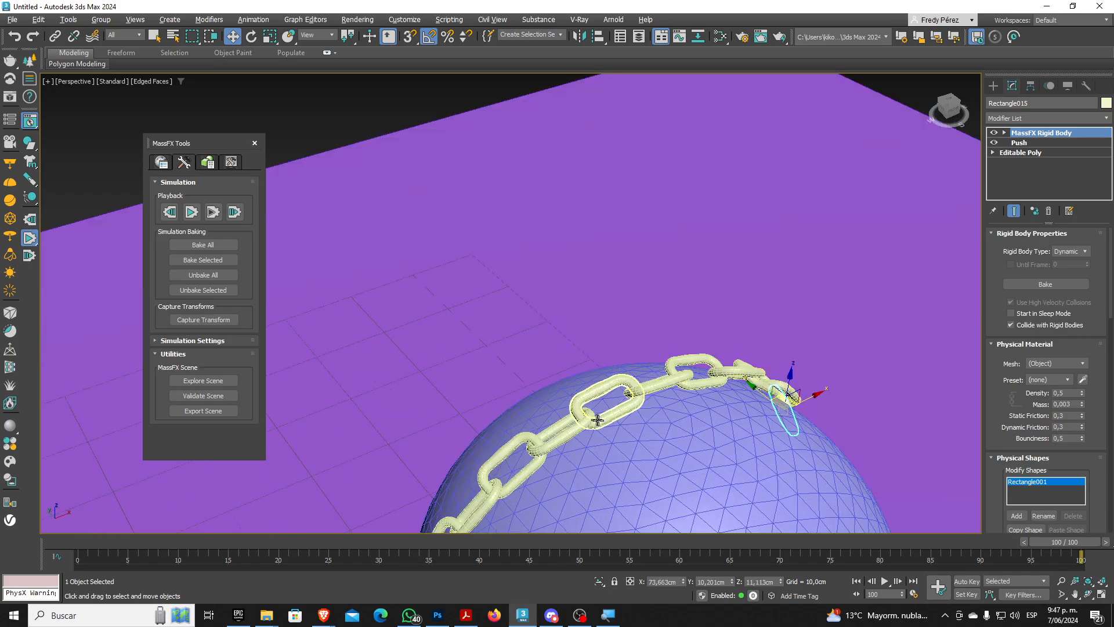
mouse_move(664, 364)
middle_mouse_down("alt")
mouse_move(664, 343)
mouse_move(677, 346)
mouse_move(642, 368)
mouse_move(738, 348)
mouse_move(680, 358)
mouse_move(726, 367)
mouse_move(758, 348)
mouse_move(741, 354)
mouse_move(732, 316)
mouse_move(651, 340)
mouse_move(569, 339)
mouse_move(480, 366)
mouse_move(682, 371)
middle_mouse_up("alt")
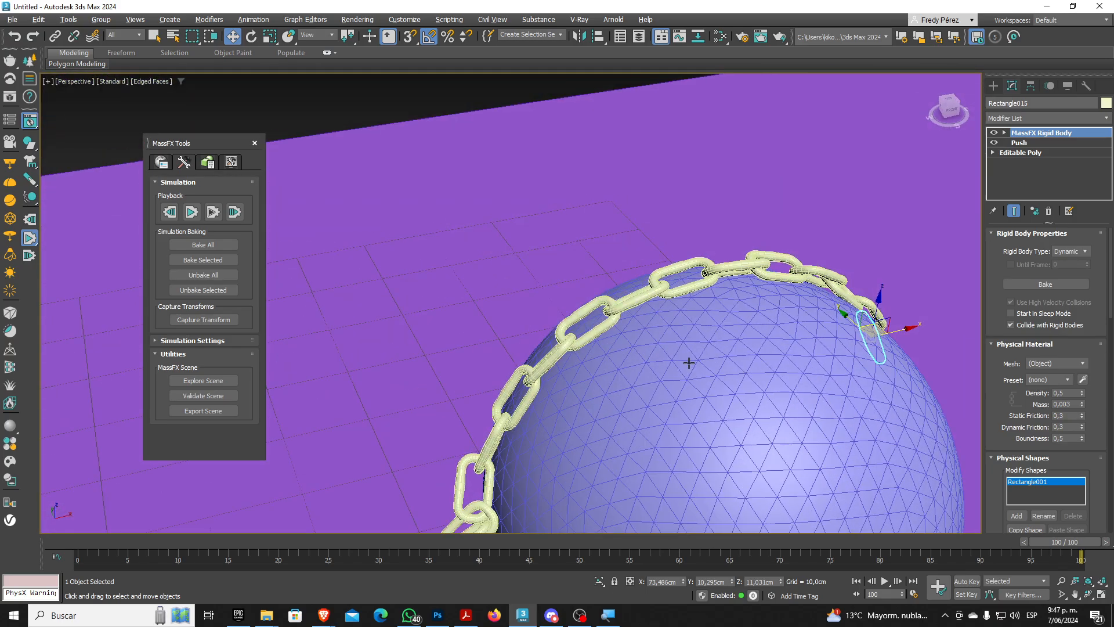
left_click(170, 212)
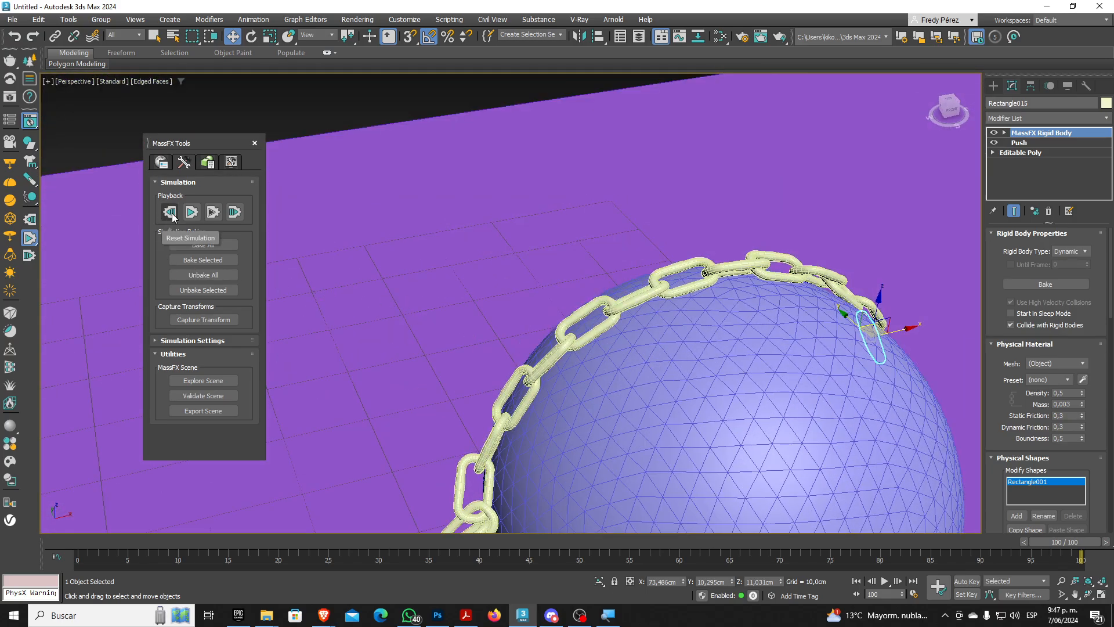
scroll(583, 354, "down", 4)
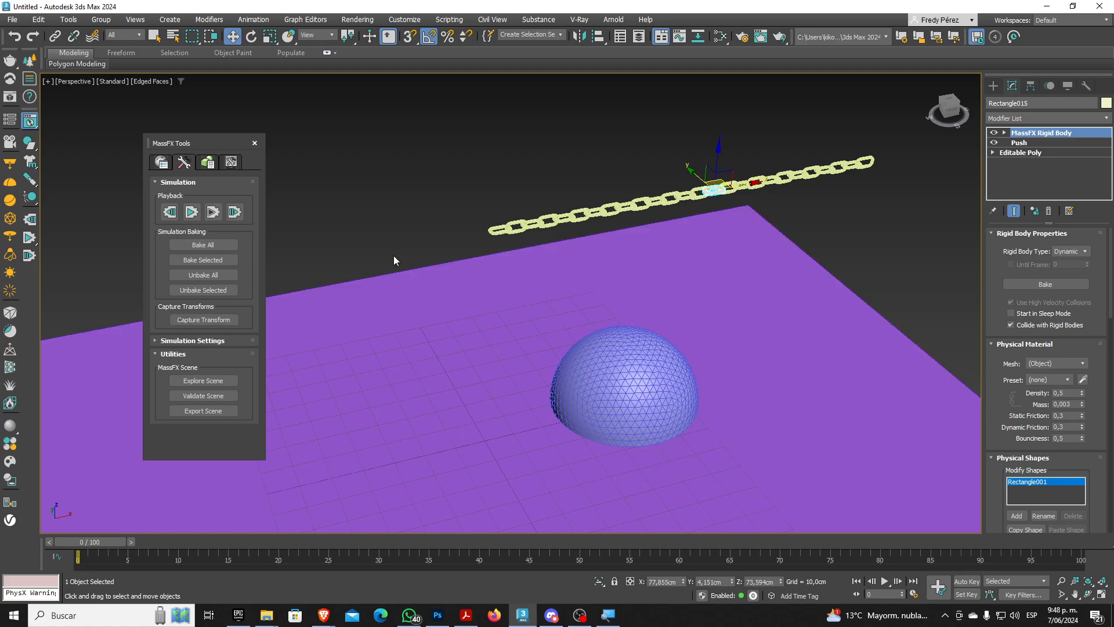
Move only the pivot of the chain's first link, Rectangle001, along X to the end hooked into the next link
scroll(484, 228, "up", 5)
left_click(529, 243)
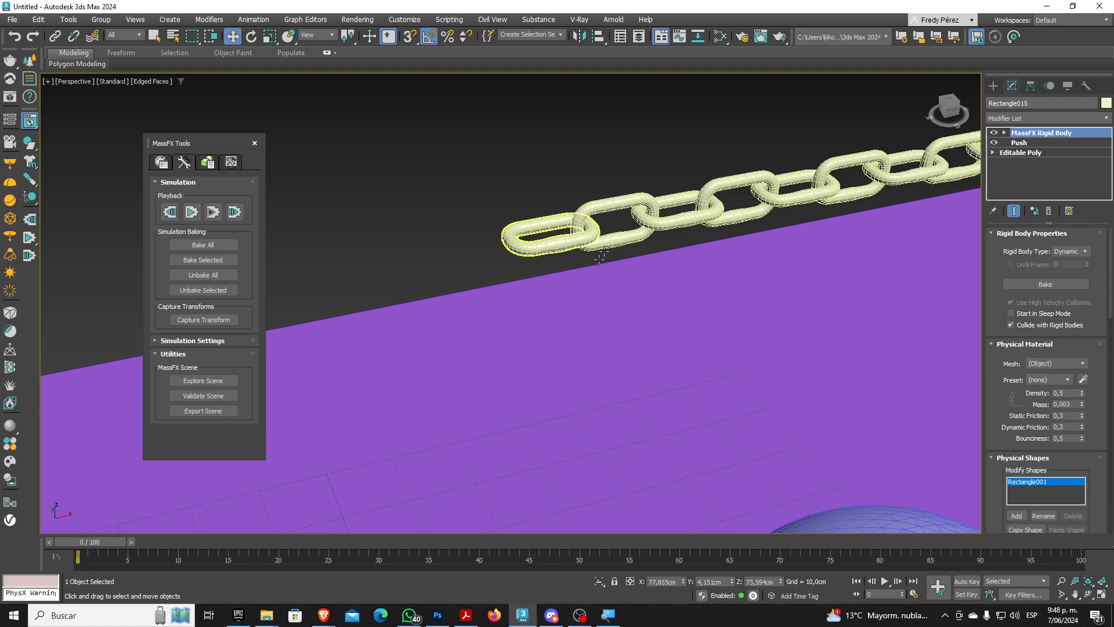
scroll(604, 256, "up", 5)
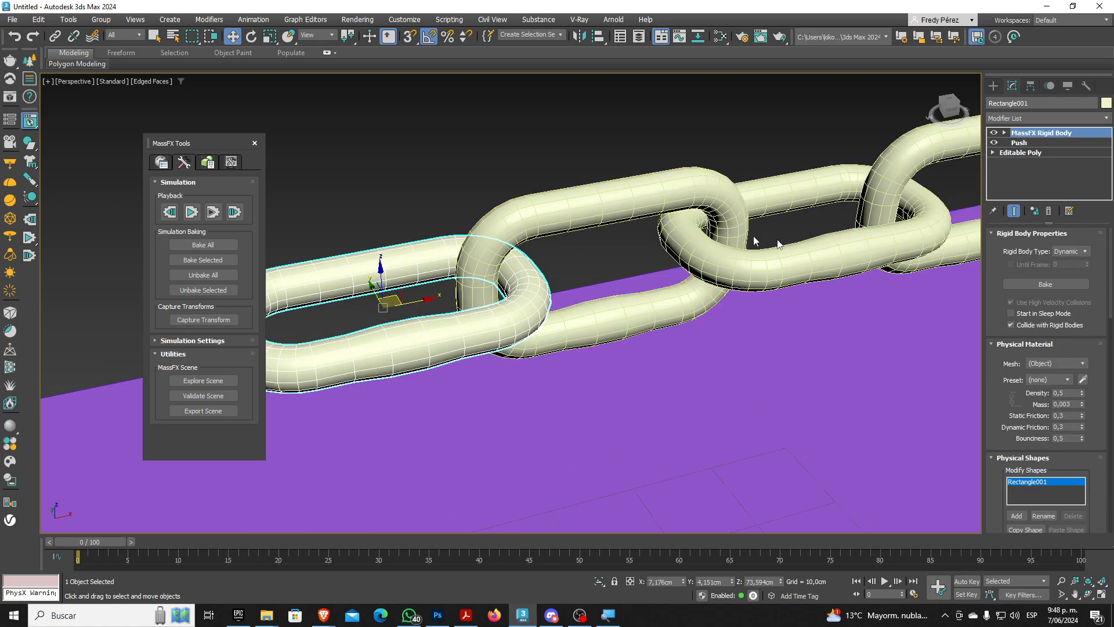
left_click(1031, 88)
left_click(1044, 168)
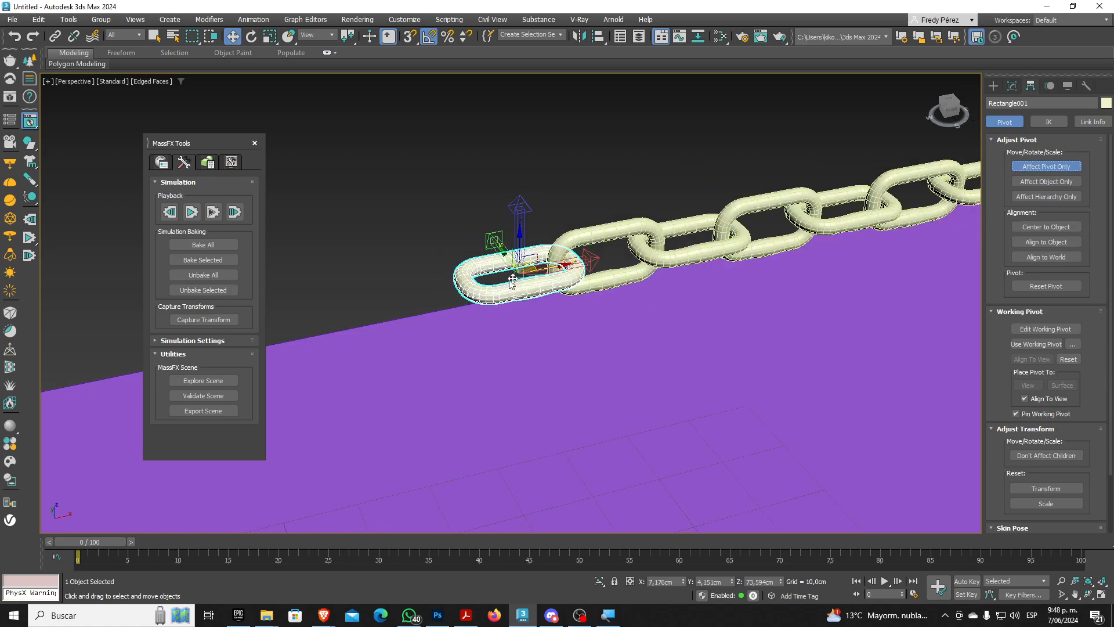
left_click_drag(534, 275, 596, 279)
scroll(580, 272, "up", 10)
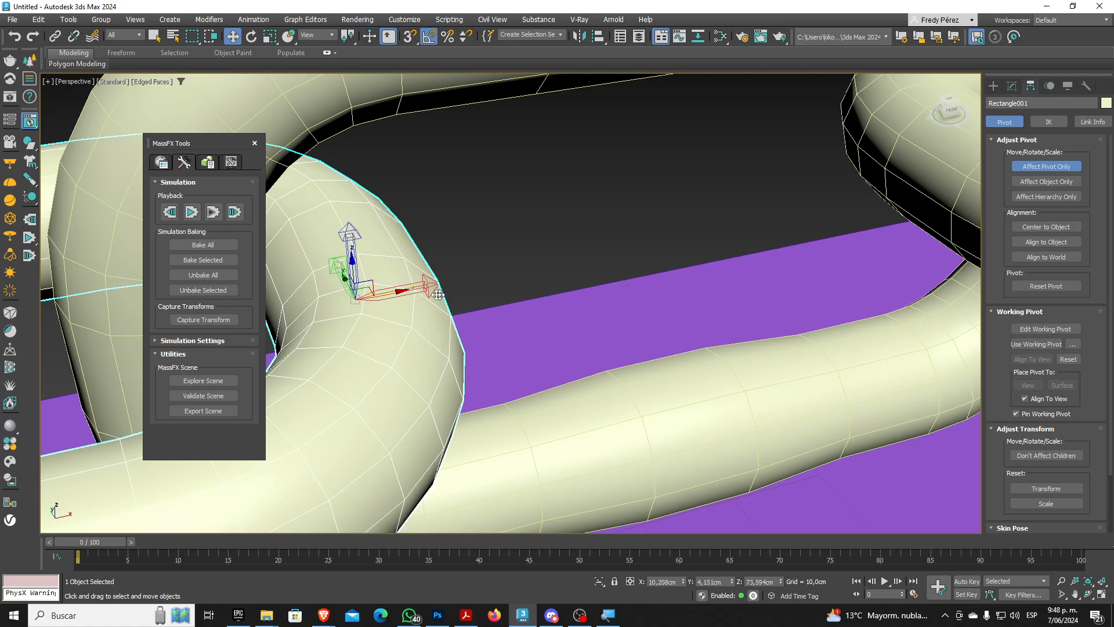
Fine-tune the first link's pivot in the Front view by about -0,021cm along X, and finish pivot editing
key("f")
scroll(578, 190, "up", 10)
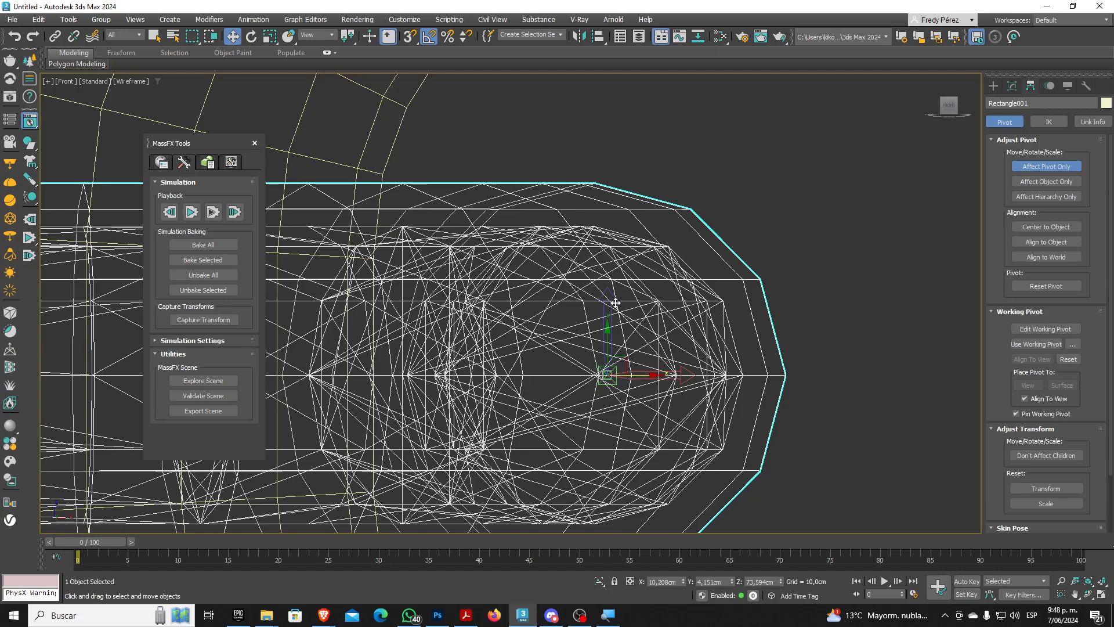
middle_click_drag(612, 298, 635, 217)
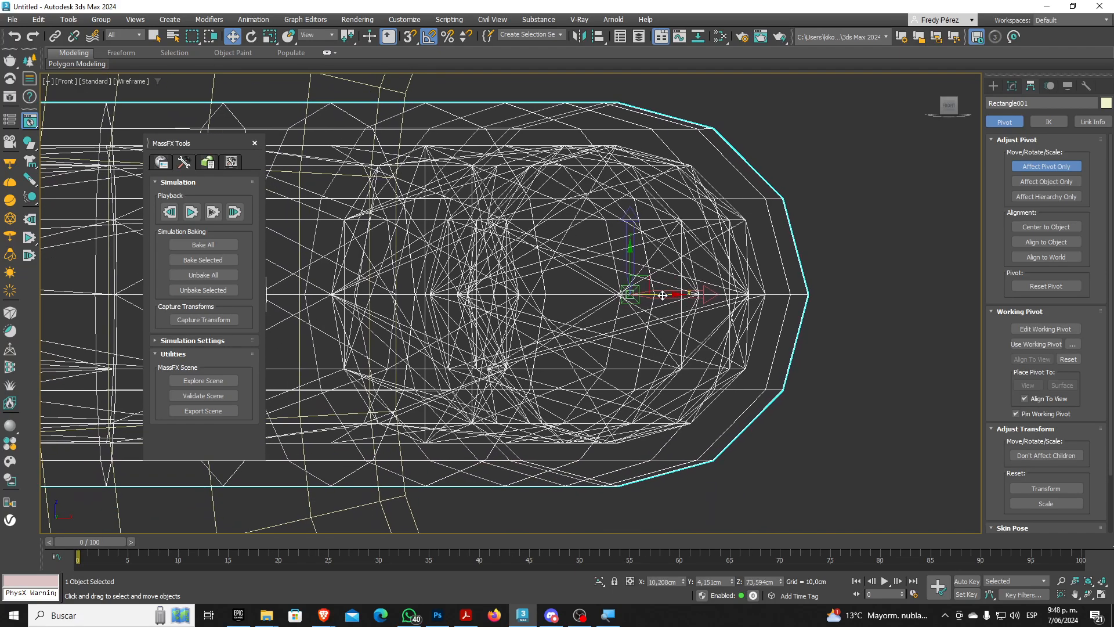
mouse_move(662, 295)
left_mouse_down()
mouse_move(643, 297)
mouse_move(653, 296)
left_mouse_up()
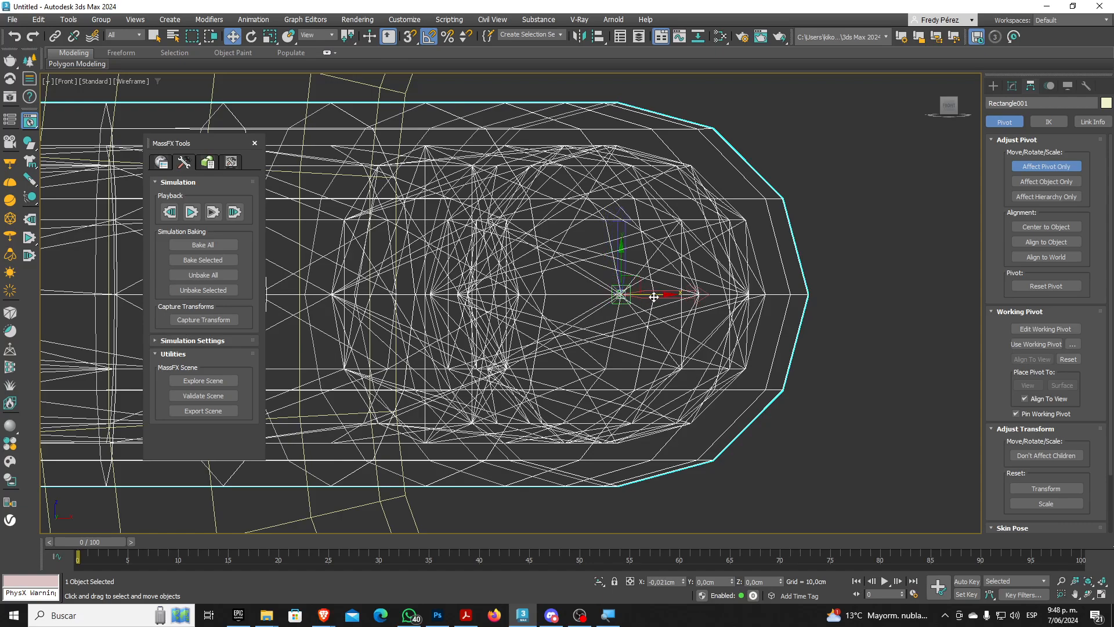
left_click(1070, 169)
Rotate the first link 90 degrees so it stands upright inside the second link, and check the interlock in perspective
scroll(904, 231, "down", 6)
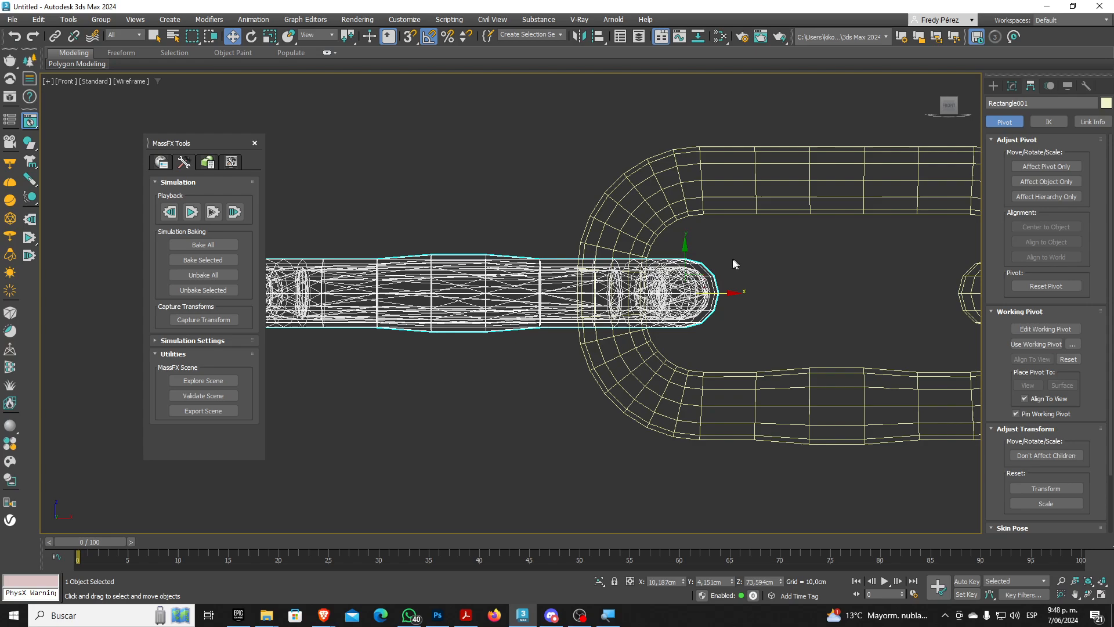
left_click(250, 36)
scroll(610, 246, "down", 3)
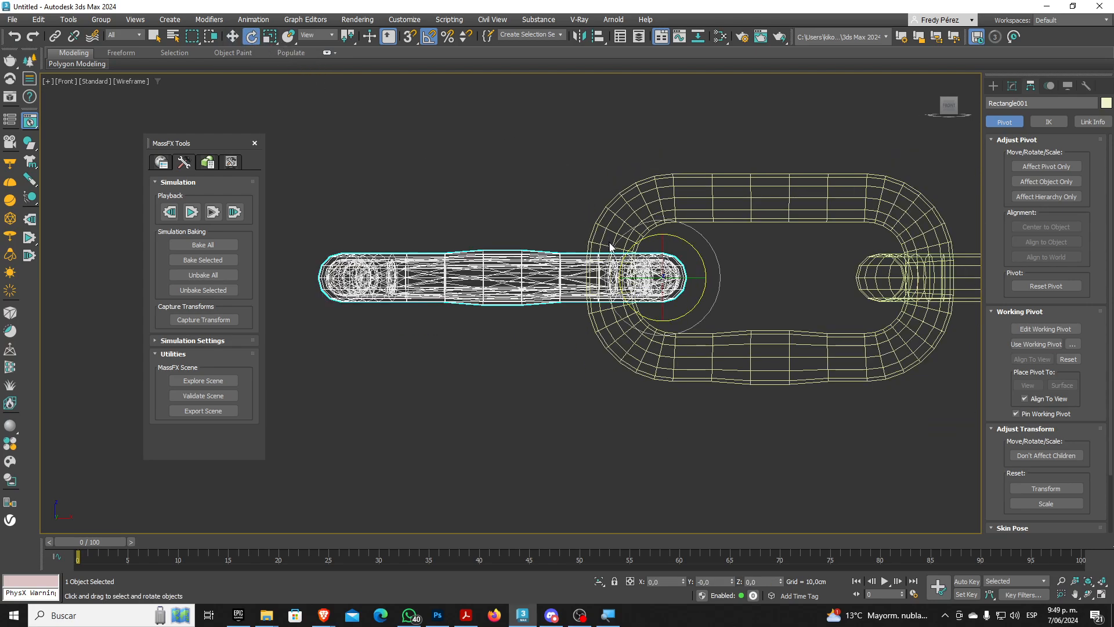
scroll(644, 249, "down", 3)
left_click_drag(722, 247, 693, 330)
scroll(673, 279, "up", 5)
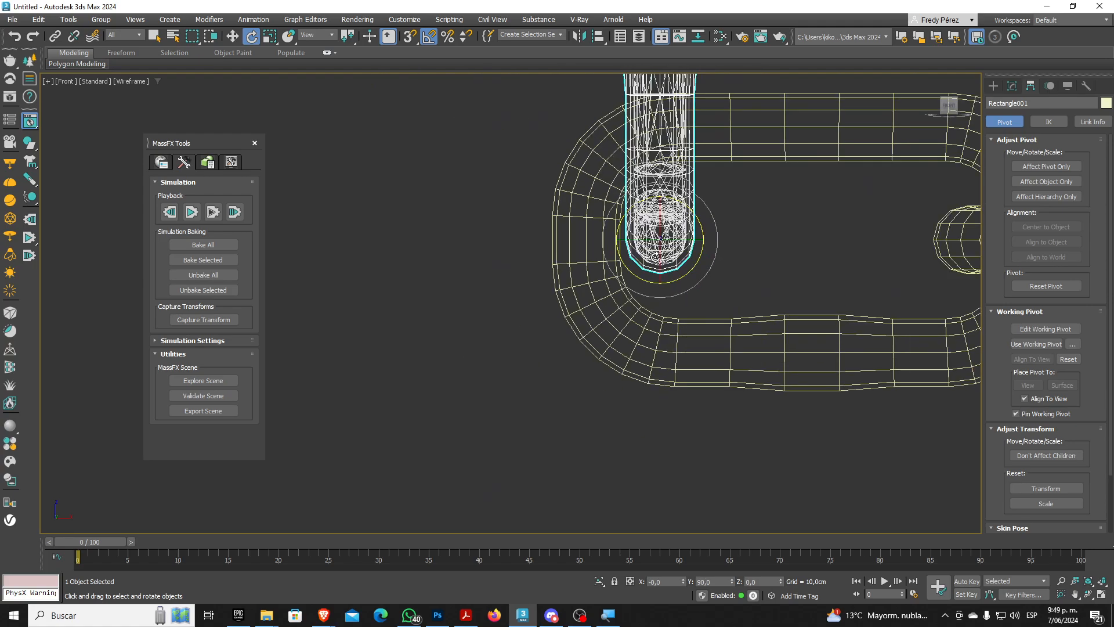
scroll(654, 255, "down", 8)
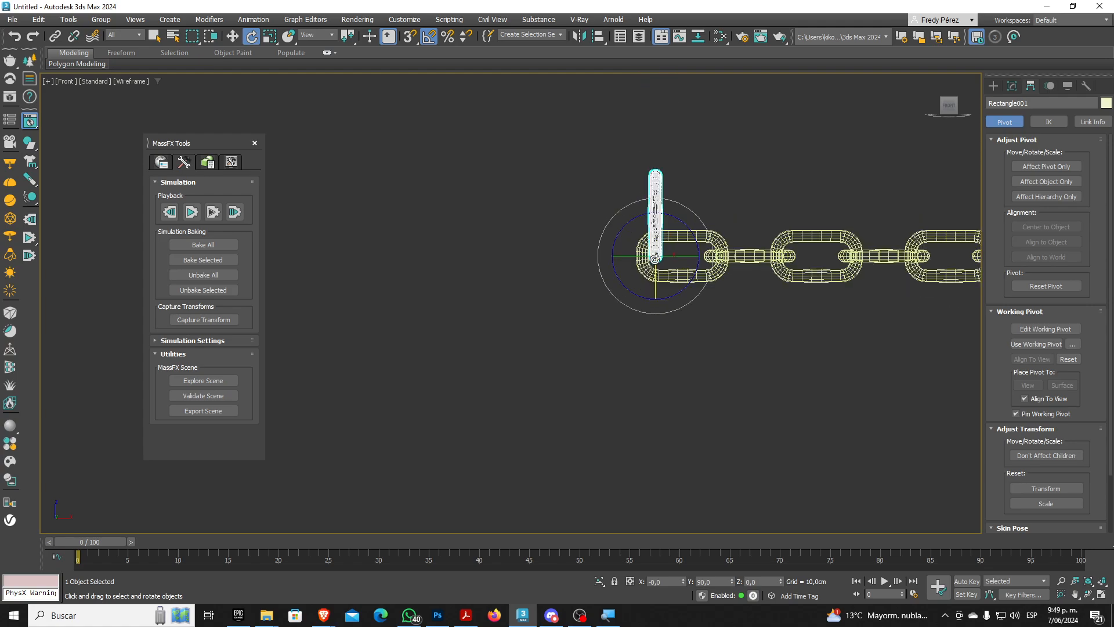
key("p")
scroll(653, 264, "down", 6)
scroll(632, 298, "up", 4)
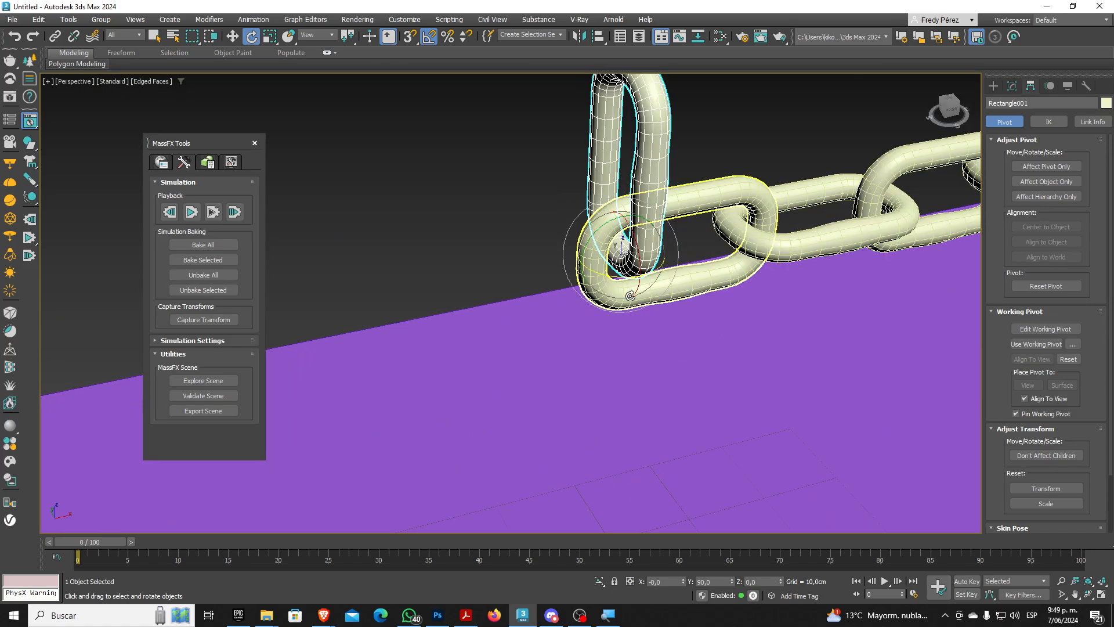
middle_click_drag(630, 296, 647, 288, "alt")
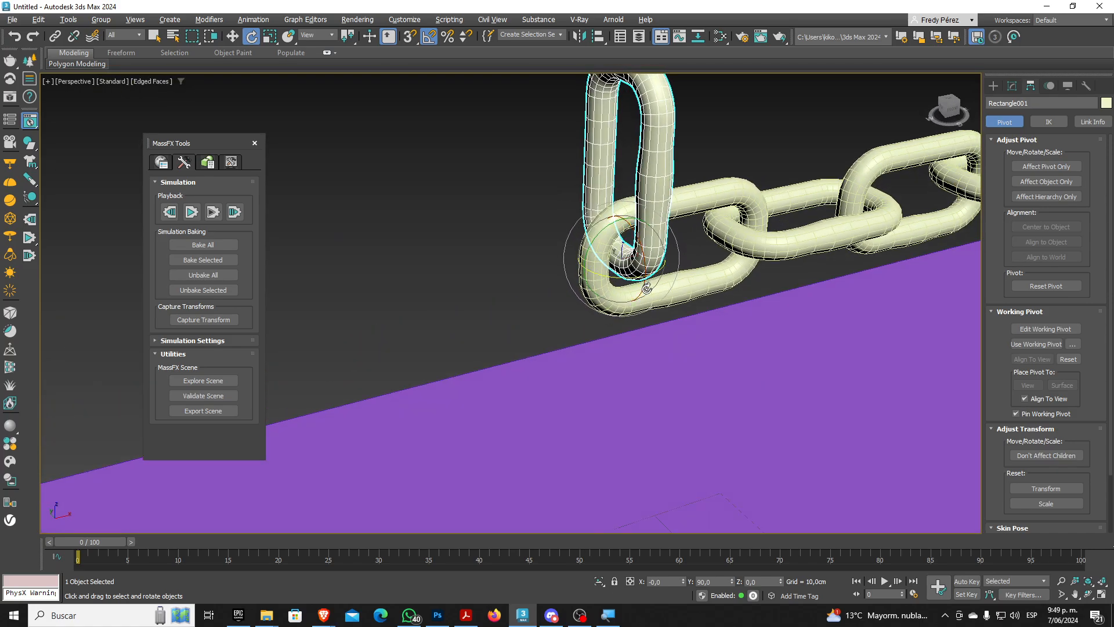
scroll(647, 288, "down", 3)
middle_click_drag(716, 252, 654, 298)
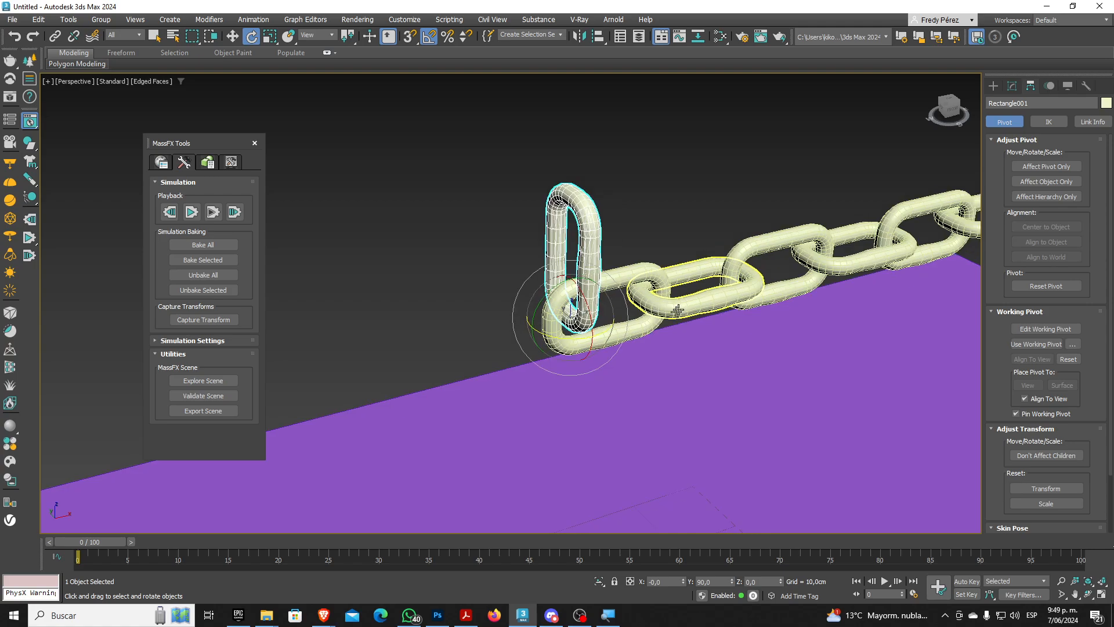
Try simulating the chain with the upright first link's rigid body type set to Static, and return the type to Dynamic
left_click(1013, 86)
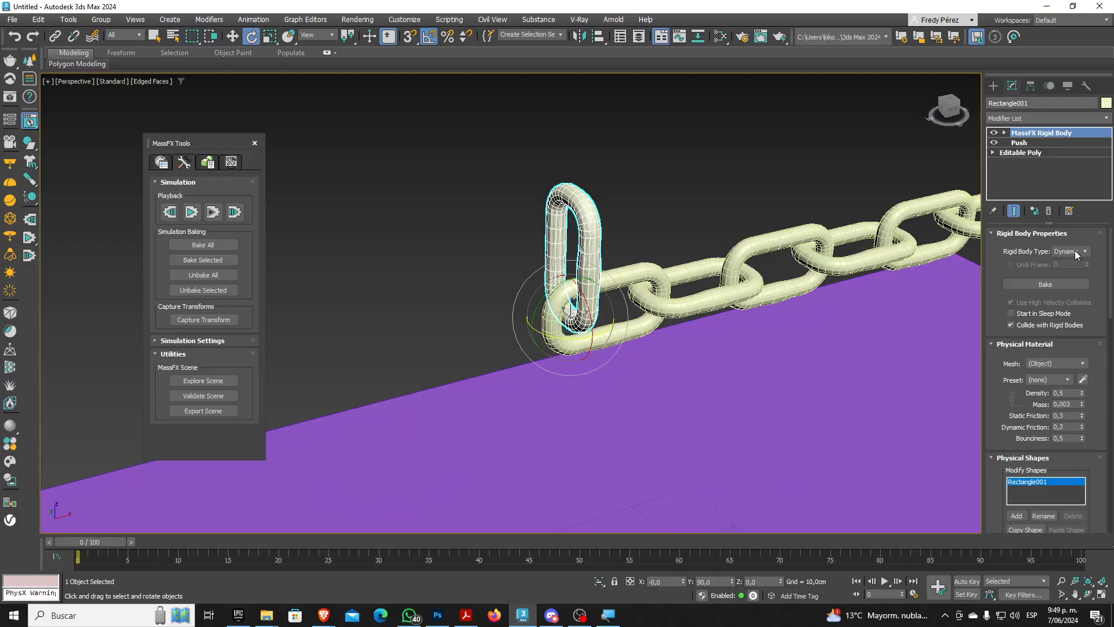
left_click(1075, 254)
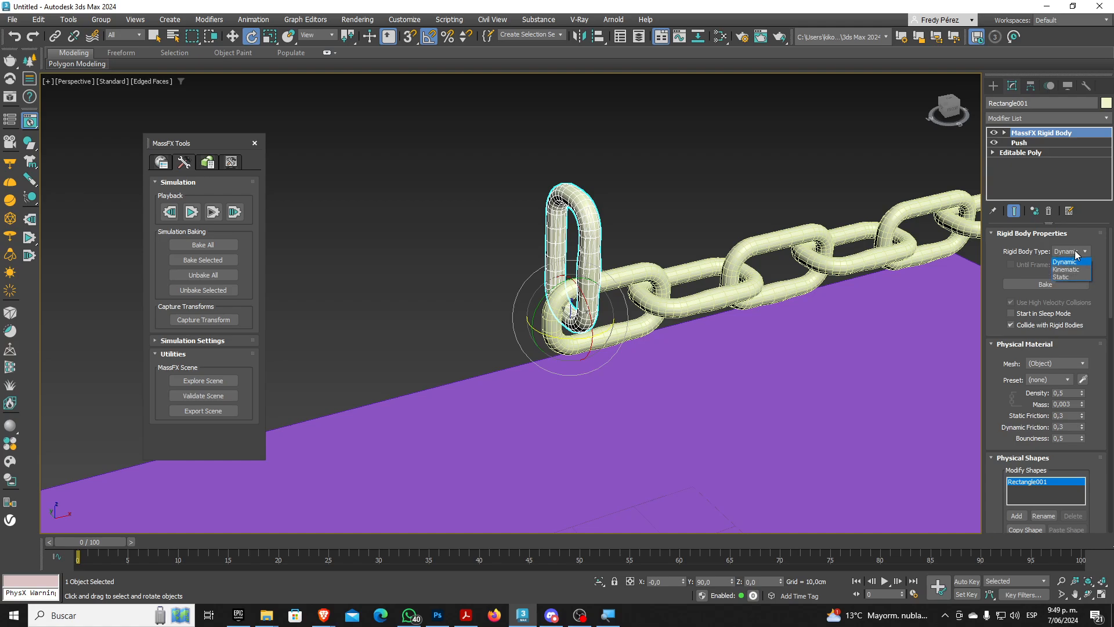
left_click(1067, 282)
scroll(404, 255, "down", 6)
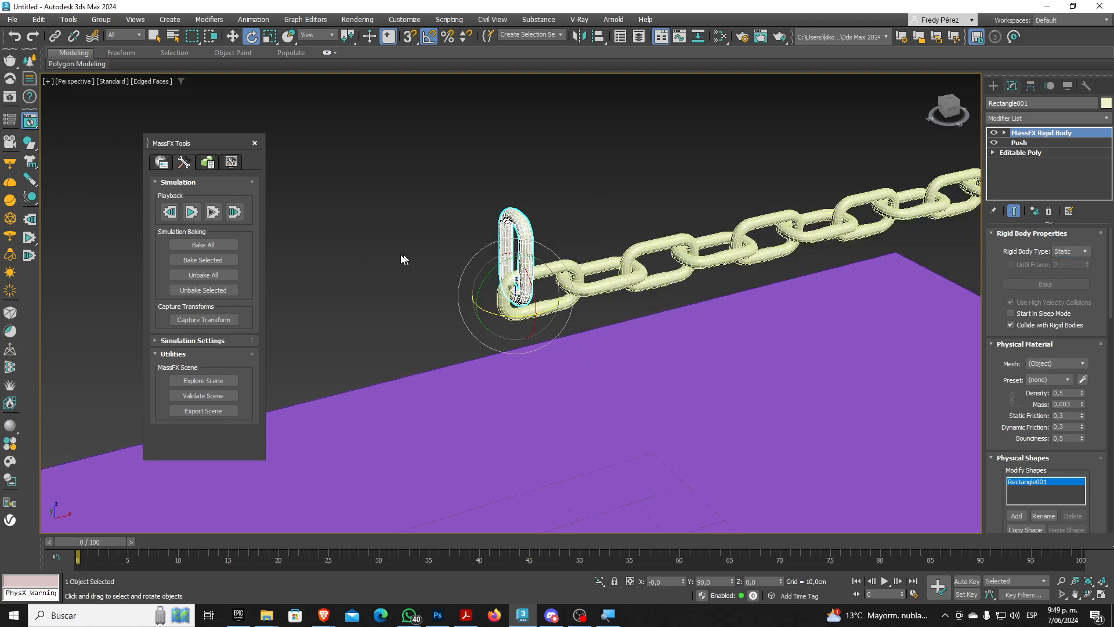
left_click(192, 212)
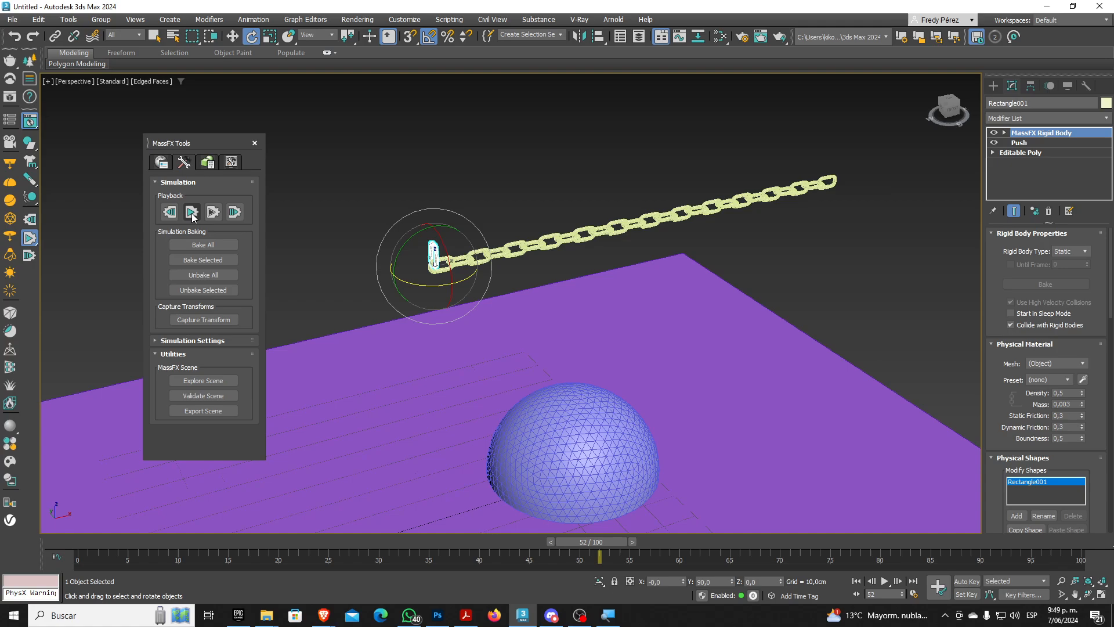
left_click(170, 213)
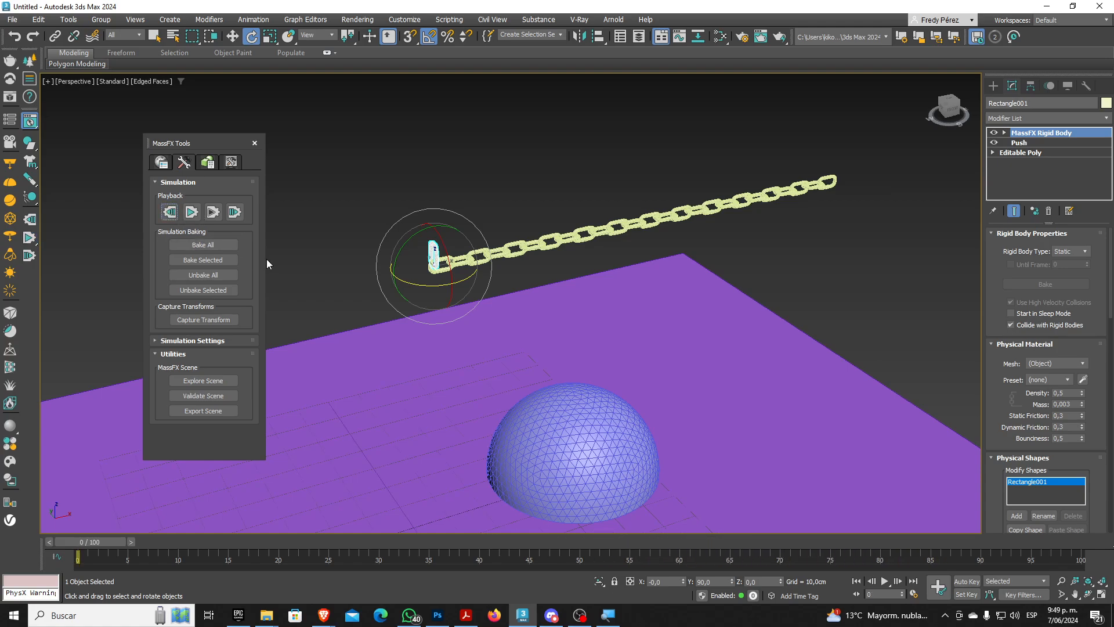
left_click(1071, 251)
left_click(1069, 261)
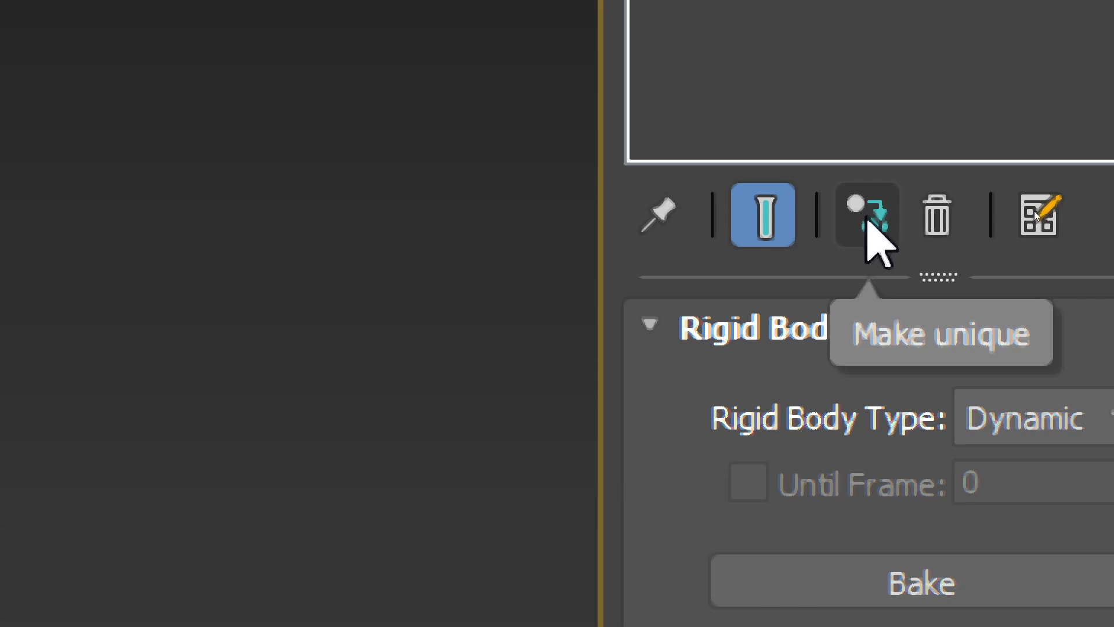
Make the first link's MassFX Rigid Body modifier unique and set its rigid body type to Static
left_click(867, 220)
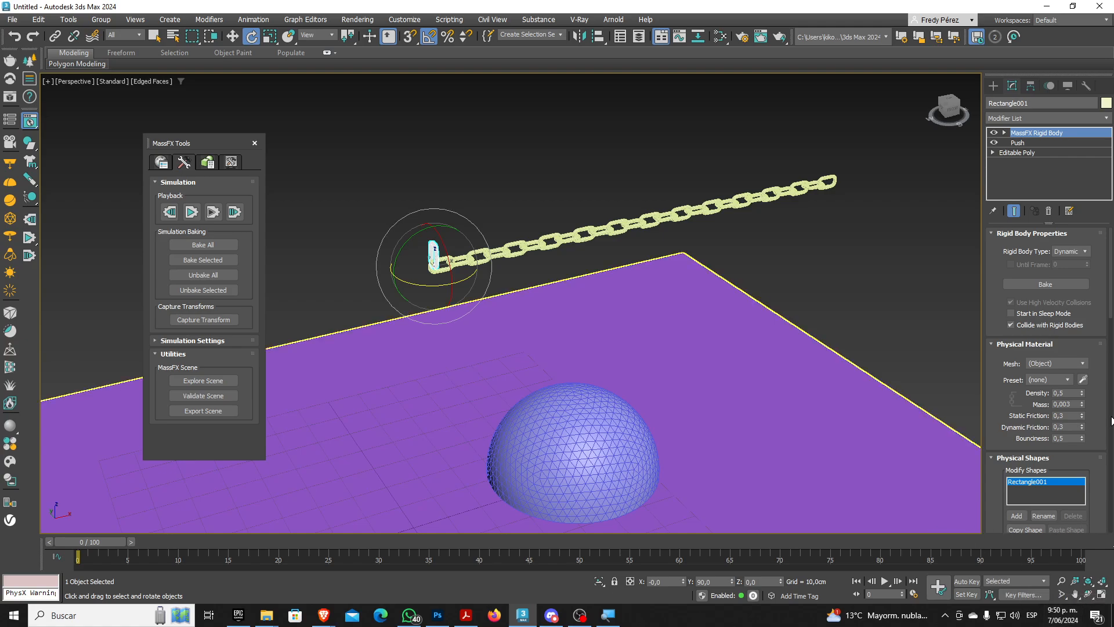
left_click(1071, 251)
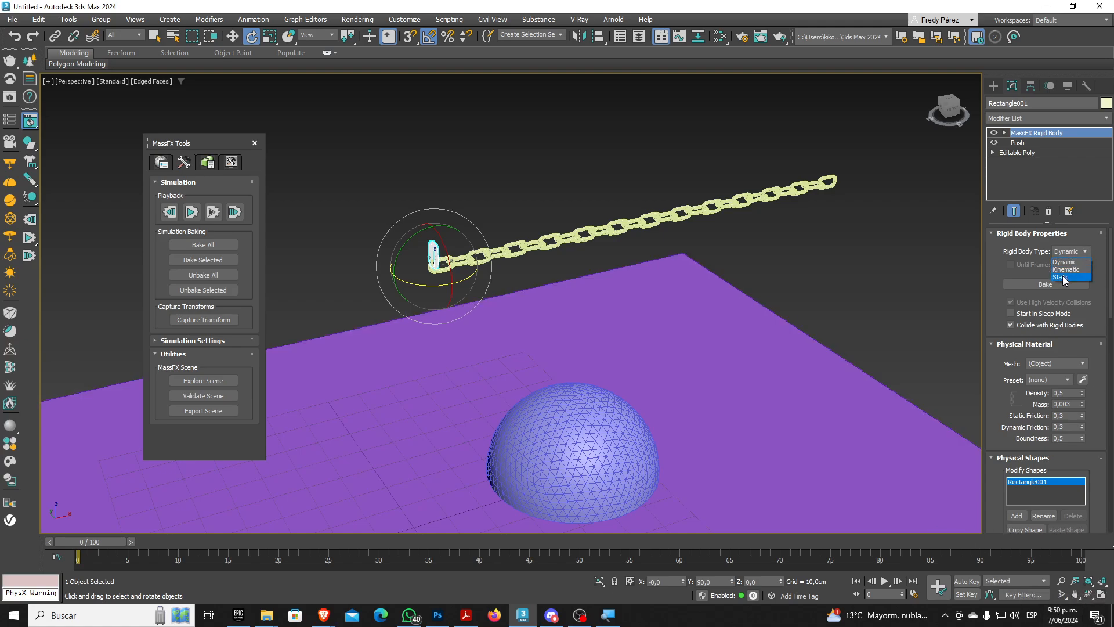
left_click(1060, 277)
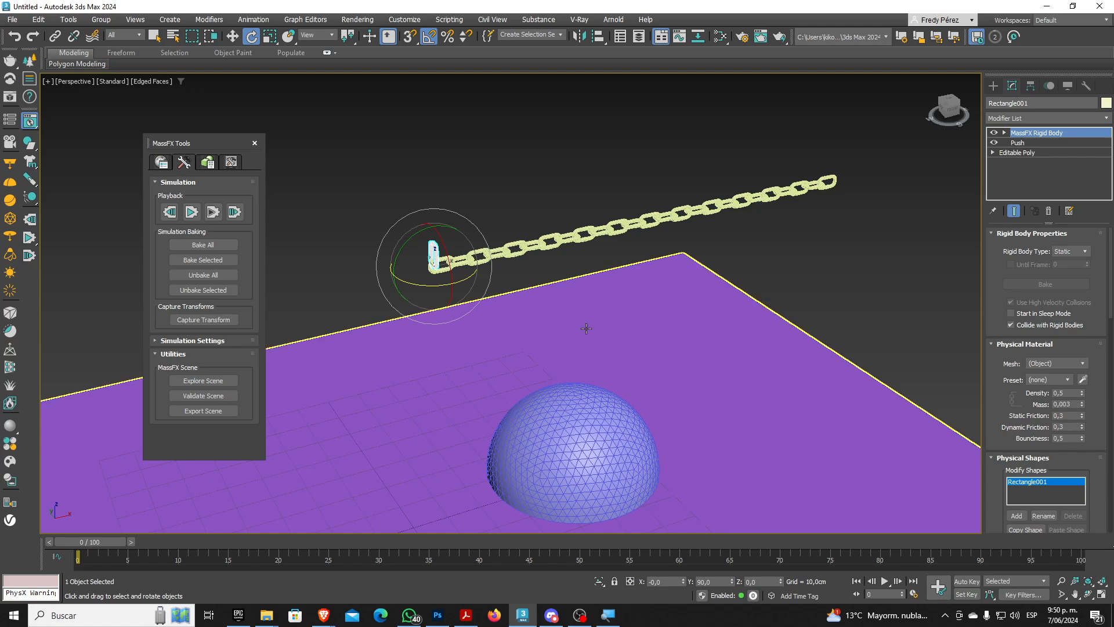
scroll(586, 328, "down", 2)
mouse_move(606, 361)
middle_mouse_down("alt")
mouse_move(570, 349)
mouse_move(597, 348)
middle_mouse_up("alt")
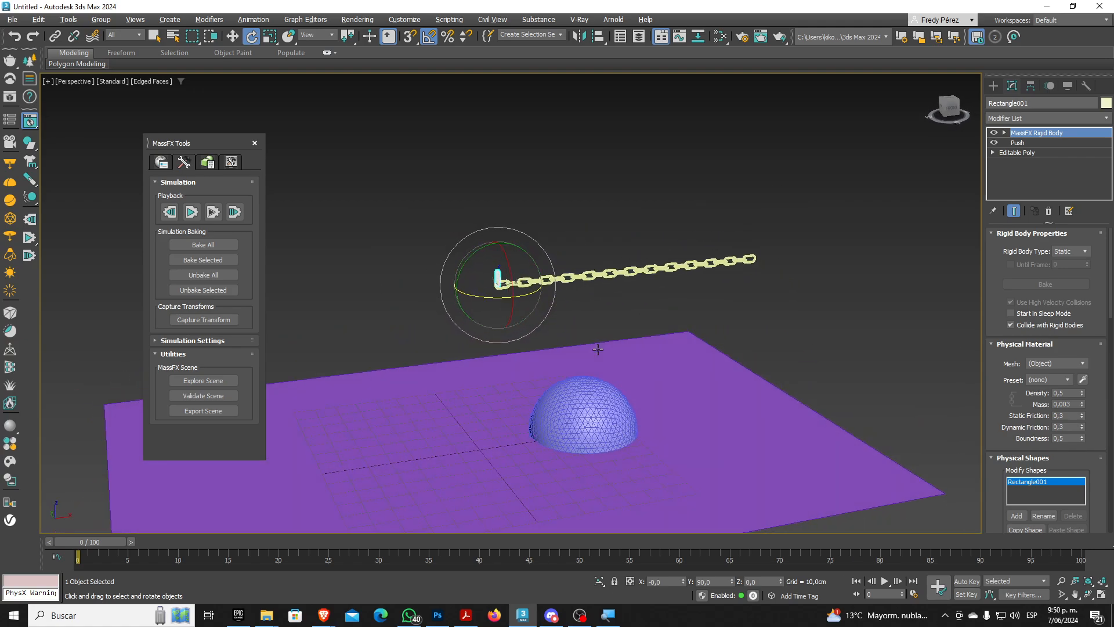
Simulate the chain's fall with its first link static, and reset the simulation to the start
left_click(191, 212)
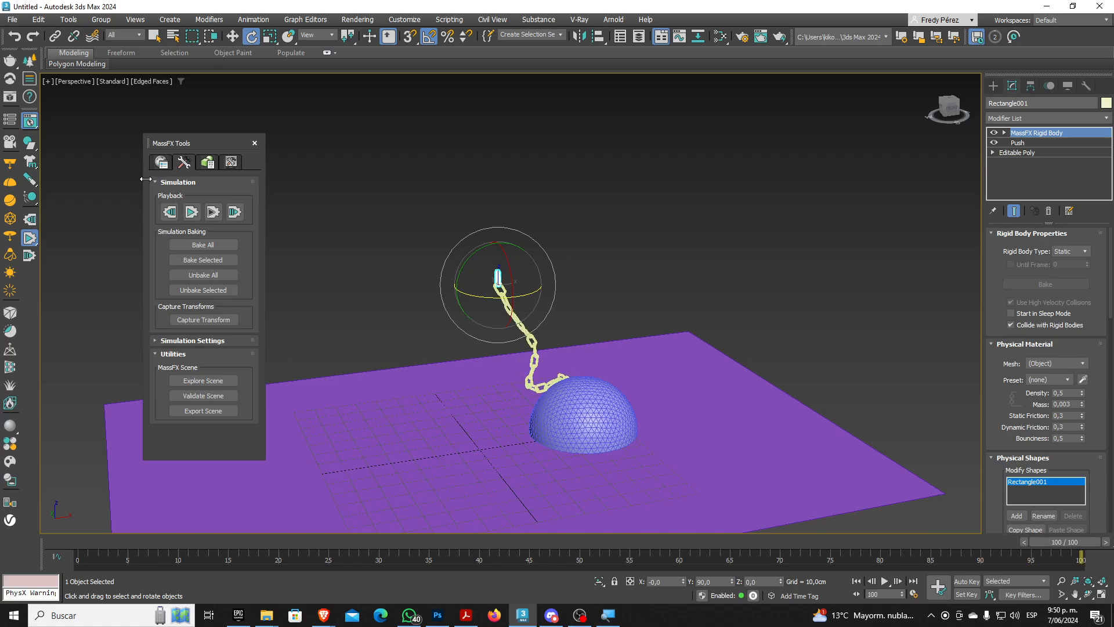
left_click(170, 212)
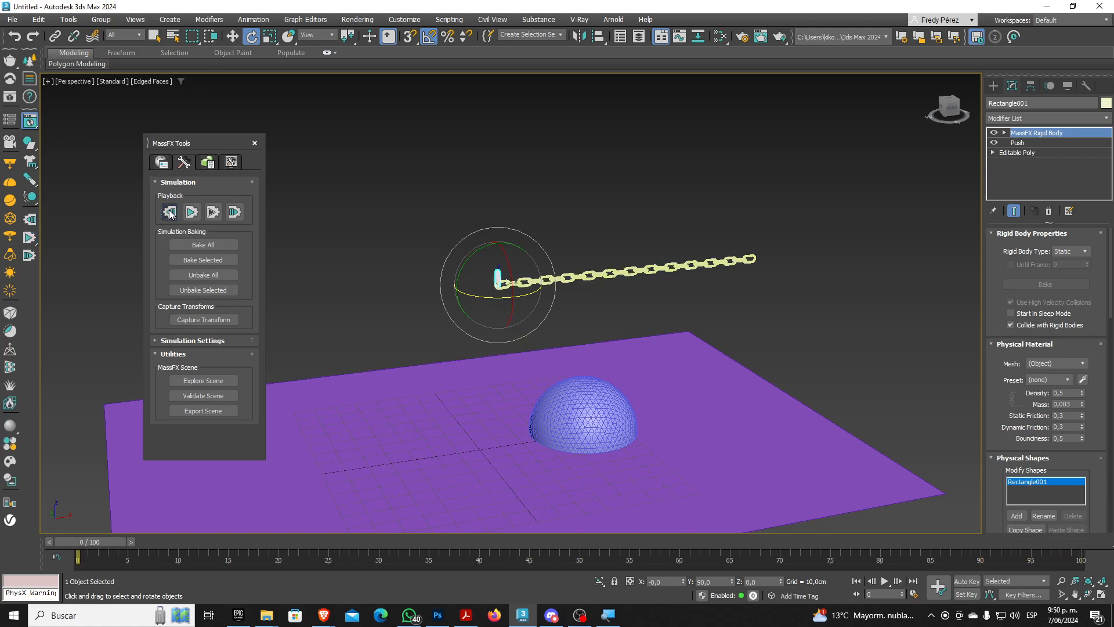
Select all chain links in the Front view and move the whole chain straight up, farther above the hemisphere
key("f")
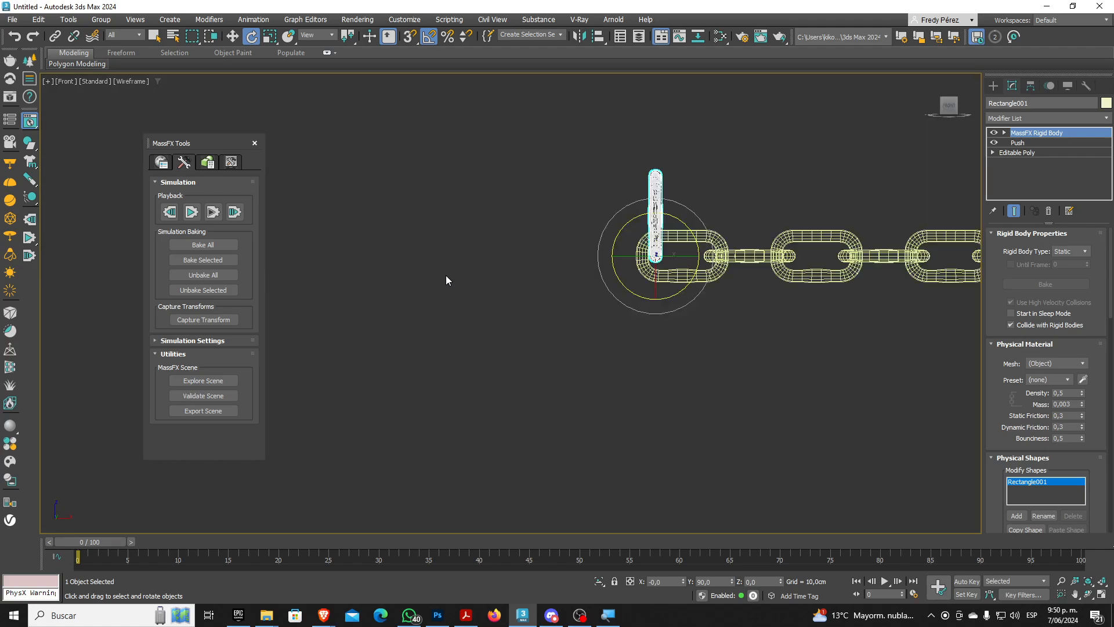
scroll(446, 275, "down", 3)
scroll(453, 281, "down", 4)
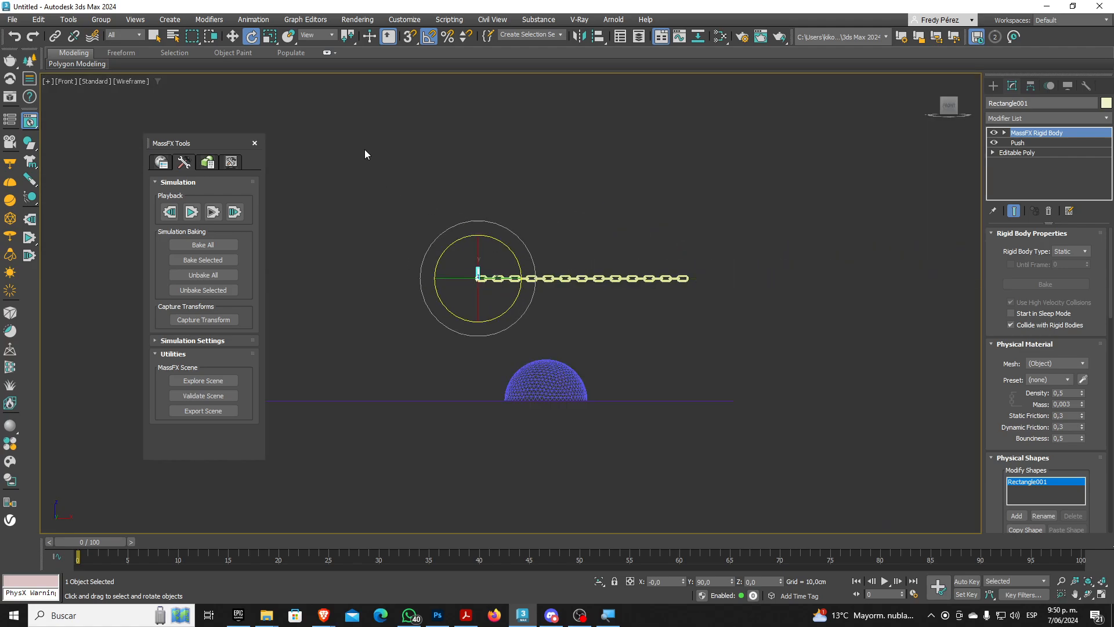
key("w")
left_click_drag(732, 298, 732, 297)
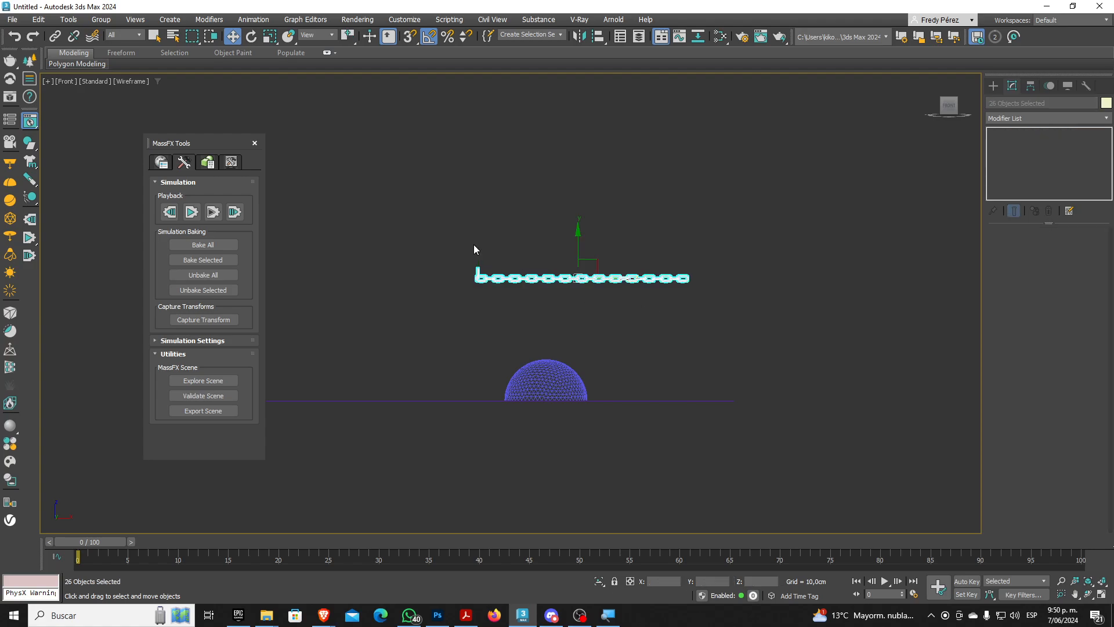
left_click_drag(578, 241, 582, 180)
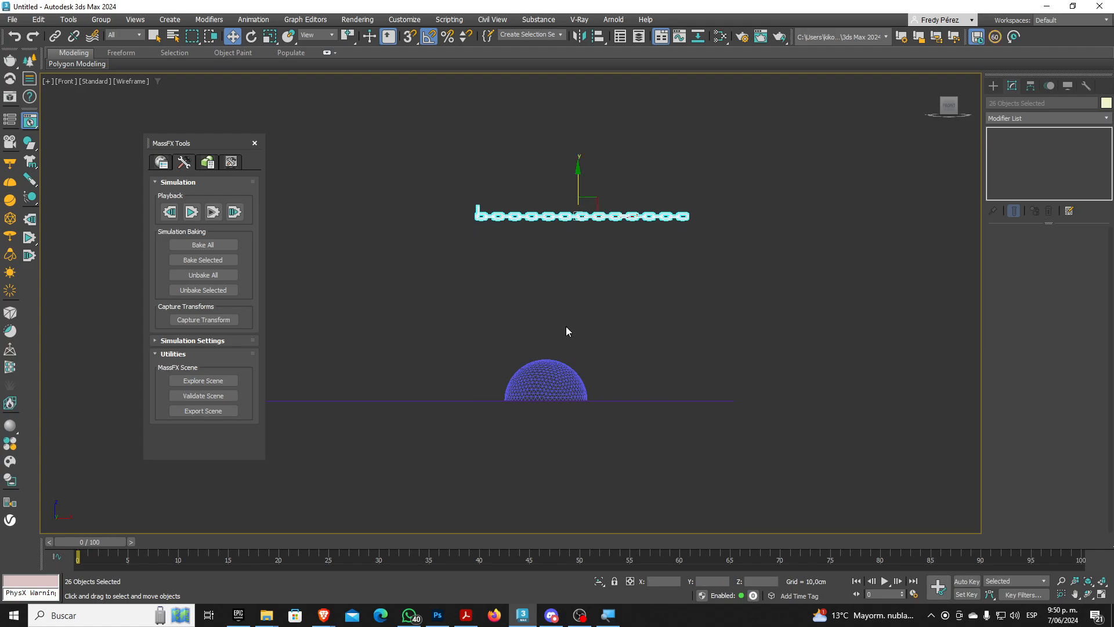
Move the hemisphere along X until it sits directly below the static first link, and reselect the chain
left_click(551, 369)
left_click_drag(575, 400, 505, 400)
left_click_drag(445, 148, 754, 268)
Simulate the raised chain swinging against the repositioned hemisphere in perspective, and reset the simulation
key("p")
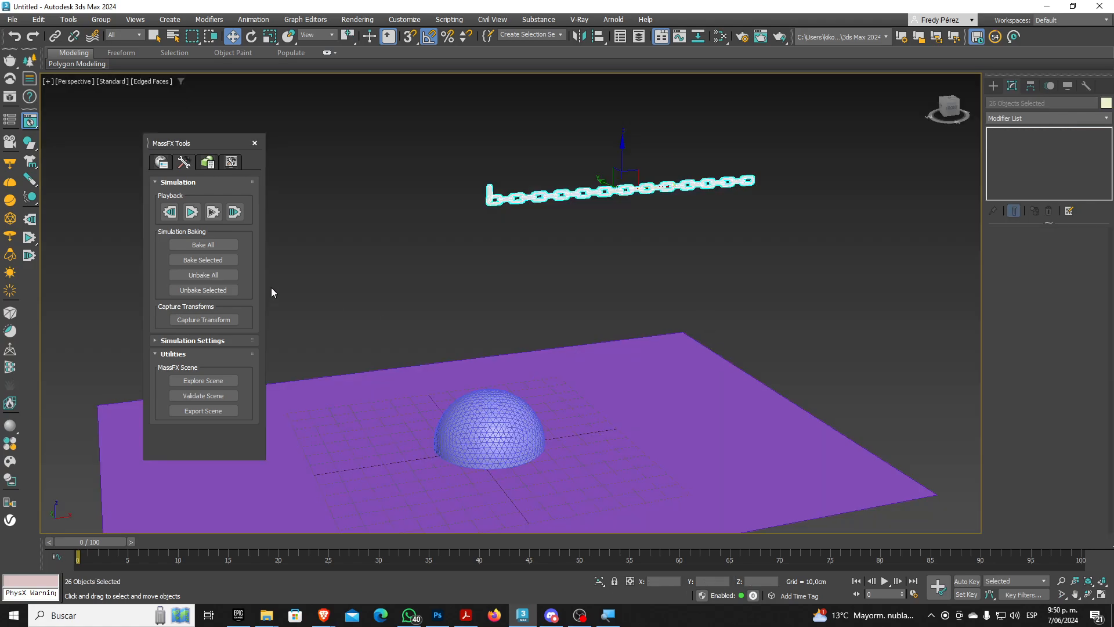
left_click(191, 218)
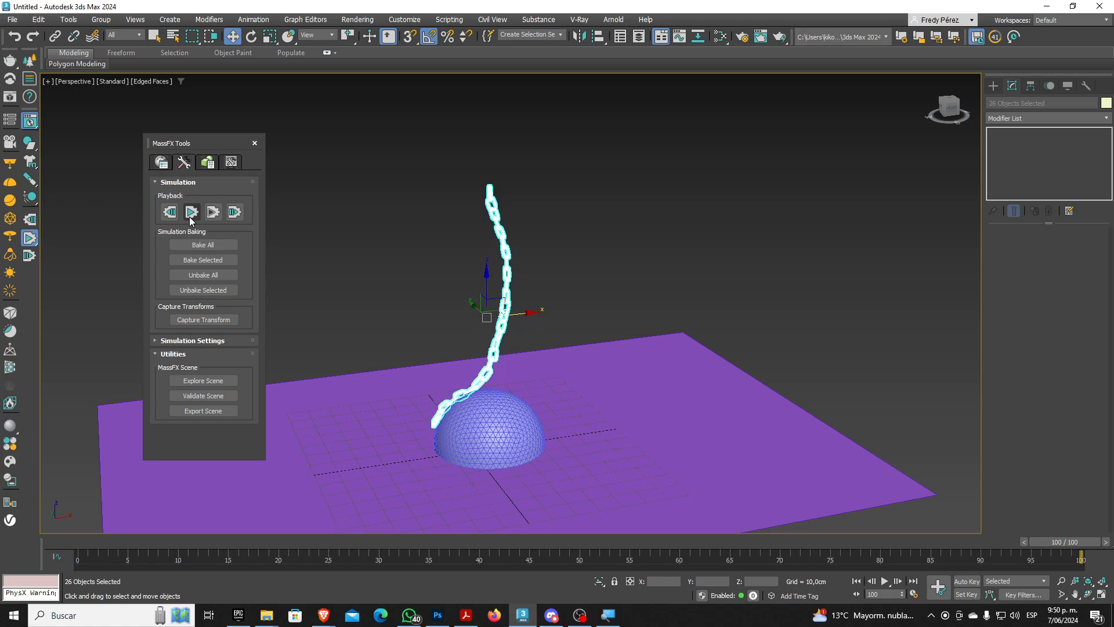
left_click(566, 238)
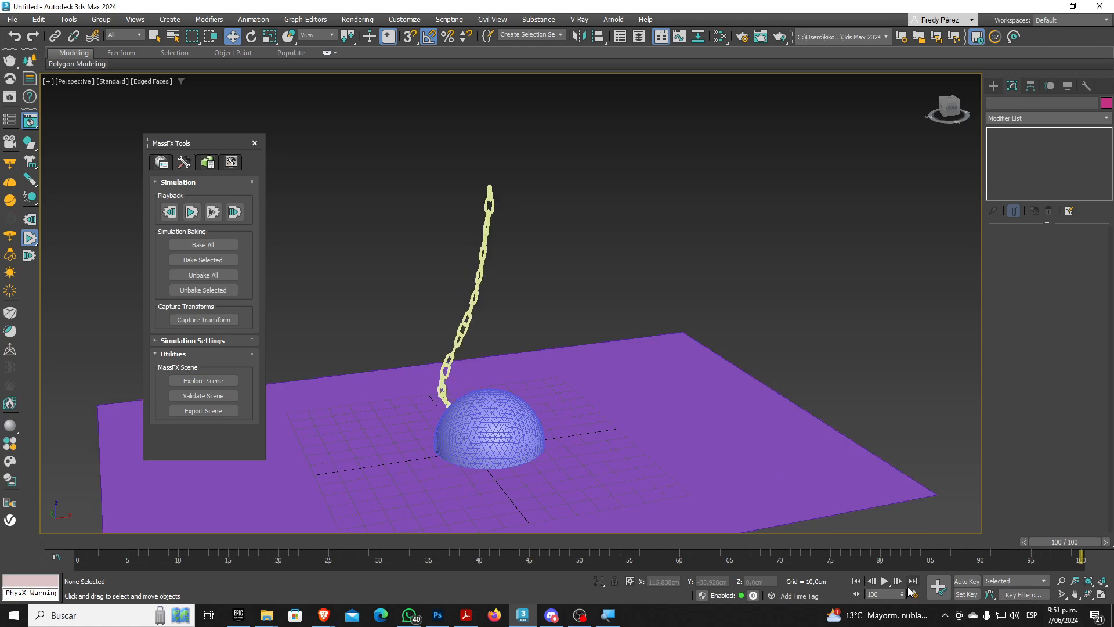
left_click(169, 211)
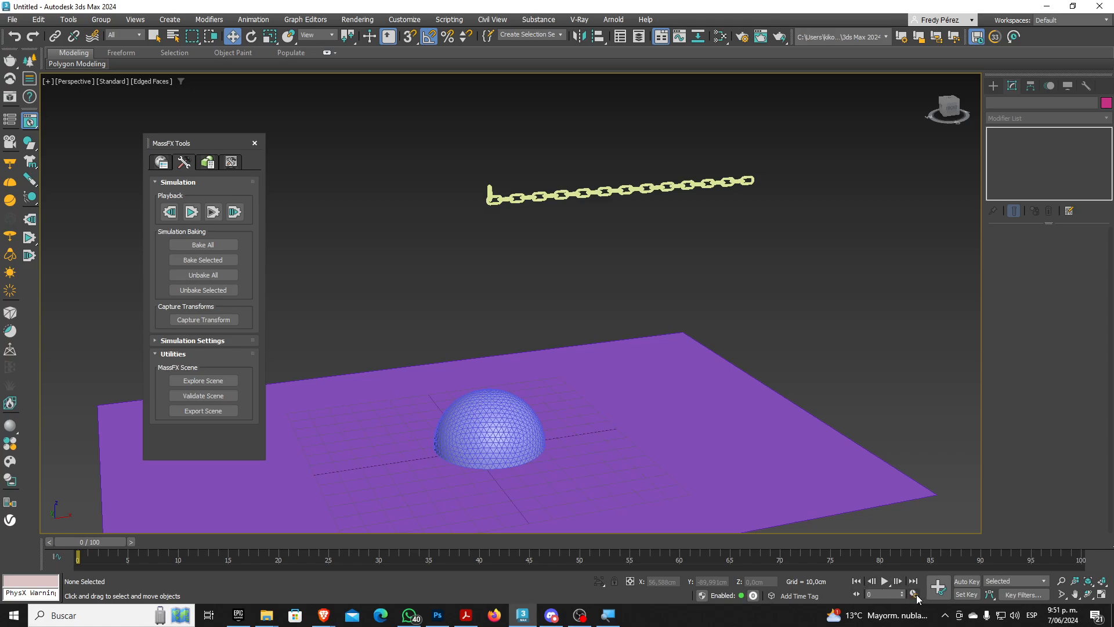
Set the animation length to 300 frames and bake all rigid bodies
left_click(914, 595)
double_click(638, 326)
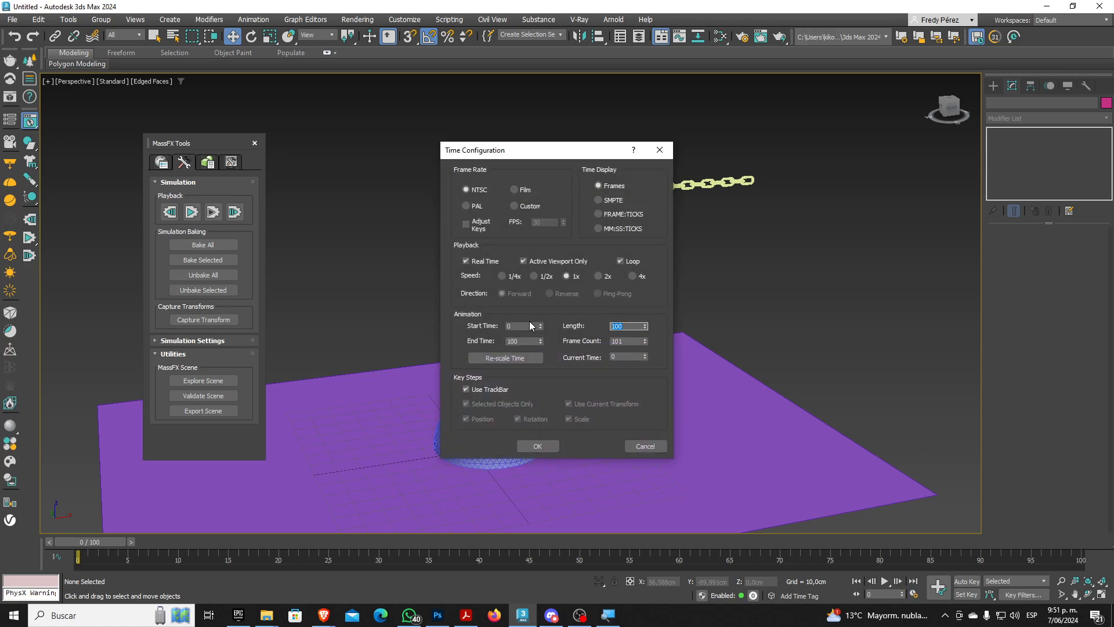
type("3")
double_click(628, 341)
left_click(542, 444)
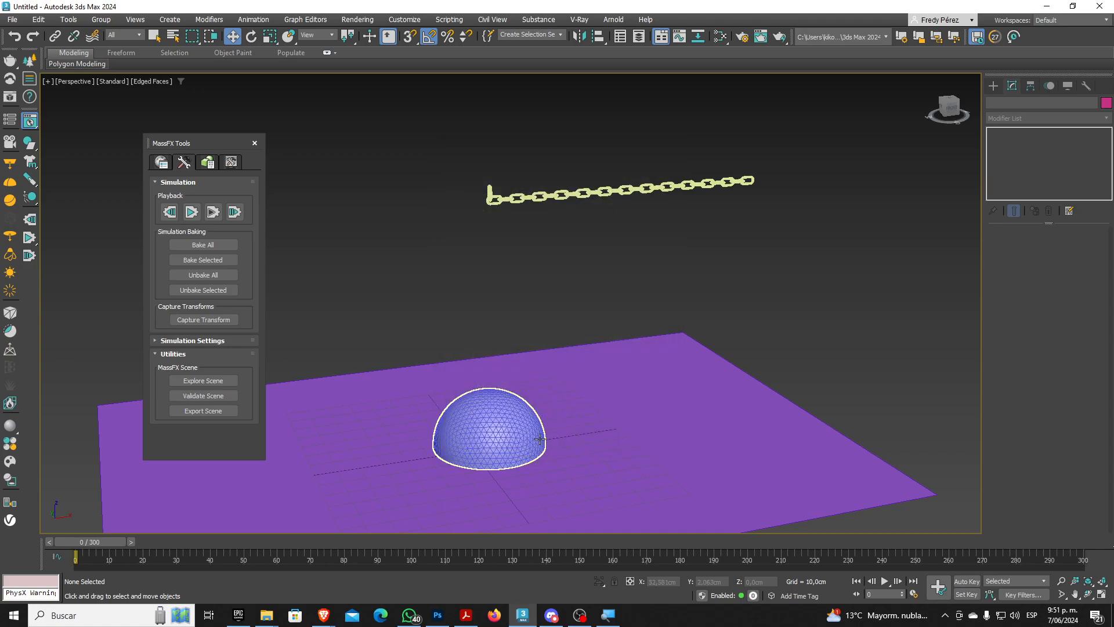
left_click(186, 245)
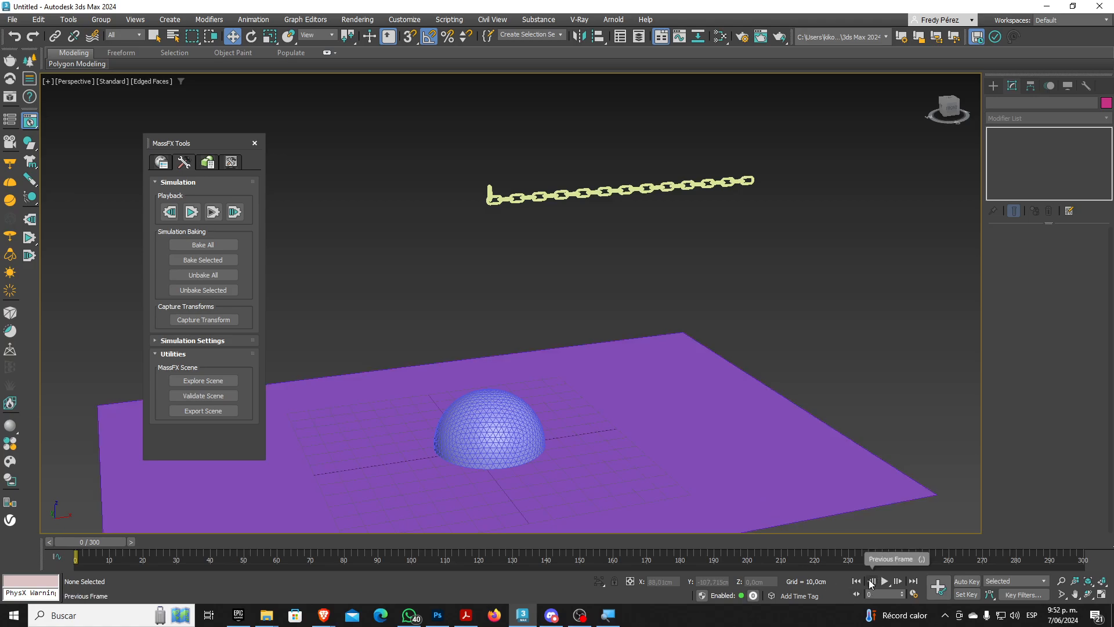
Scrub the baked animation to frame 31 and examine the chain's contact with the hemisphere up close
left_click_drag(105, 535, 179, 555)
key("w")
middle_click_drag(418, 474, 344, 474, "alt")
scroll(373, 433, "up", 4)
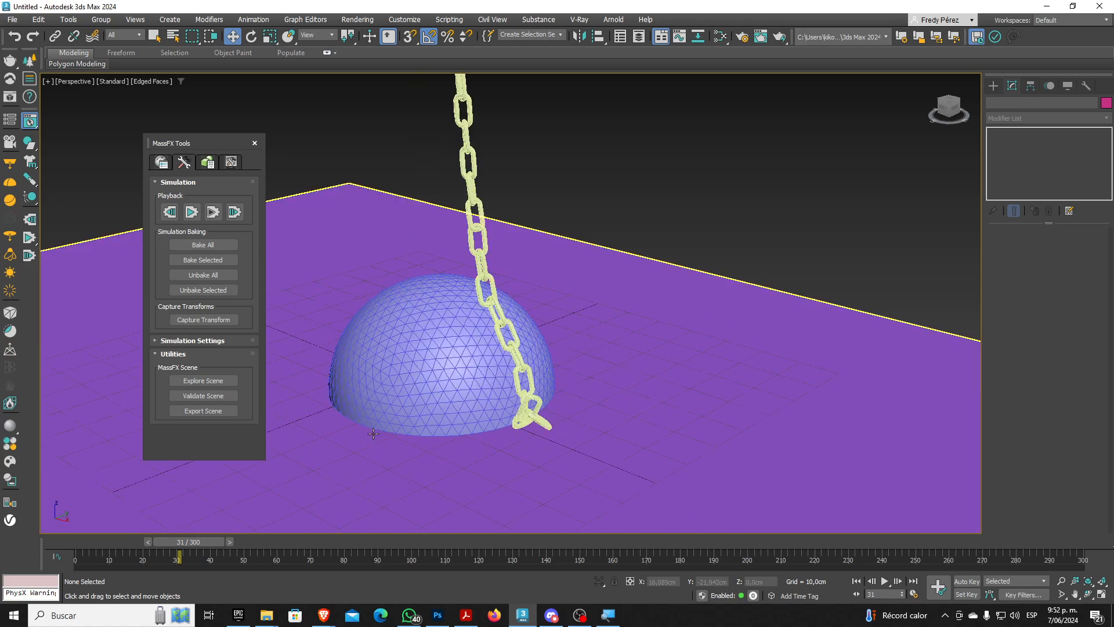
Scrub to frame 63 and inspect closely how the upper links interlock and whether their meshes intersect
left_click_drag(188, 541, 303, 541)
middle_click_drag(352, 306, 430, 330, "alt")
scroll(447, 228, "up", 7)
scroll(448, 241, "down", 3)
scroll(448, 246, "down", 3)
scroll(430, 329, "up", 4)
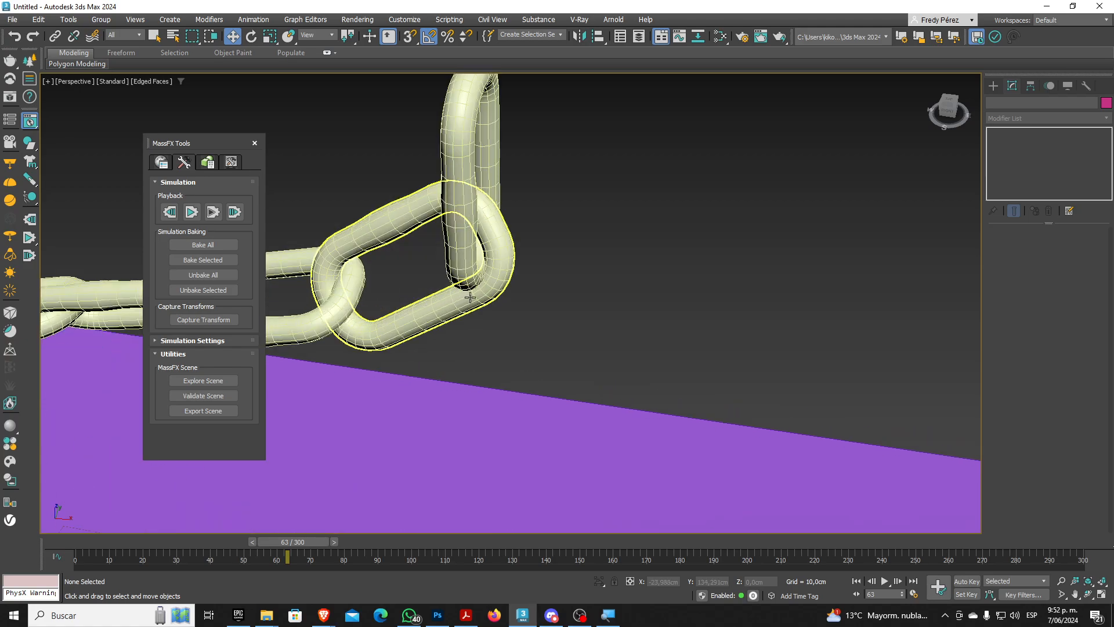
middle_click_drag(447, 292, 464, 288, "alt")
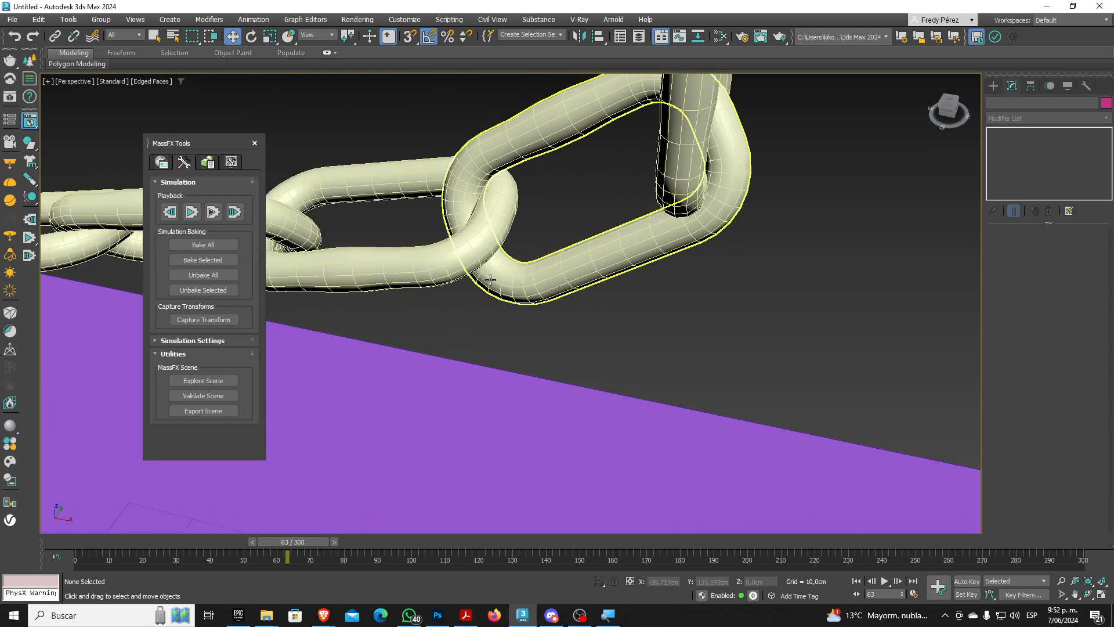
middle_click_drag(612, 242, 603, 241, "alt")
scroll(503, 187, "down", 6)
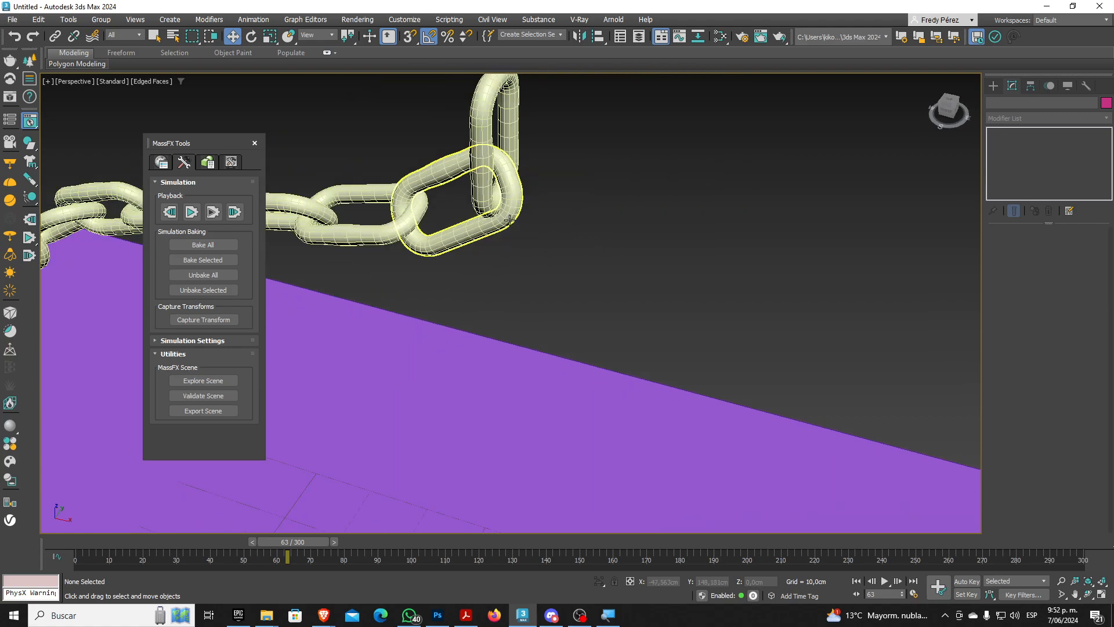
scroll(509, 235, "up", 7)
scroll(445, 244, "down", 6)
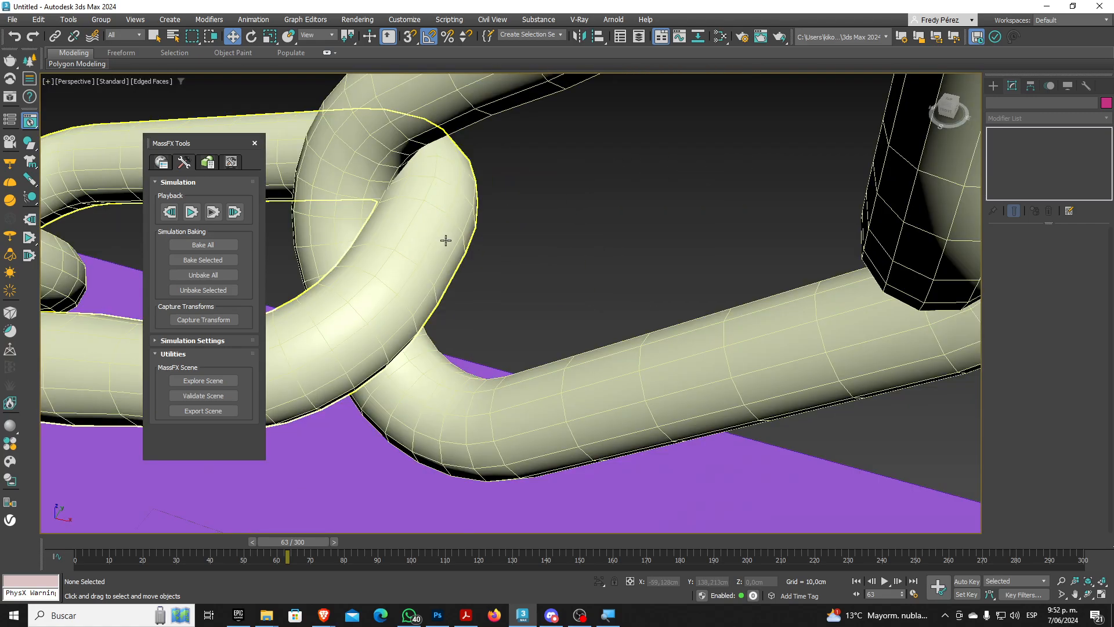
middle_click_drag(450, 313, 527, 270, "alt")
scroll(526, 270, "down", 5)
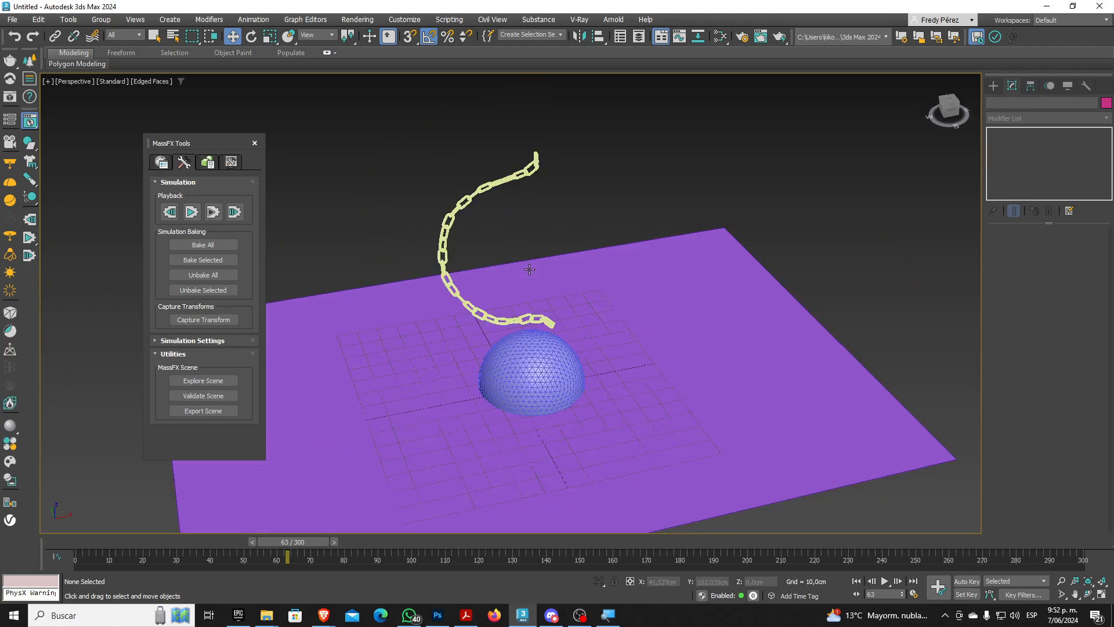
scroll(484, 280, "up", 3)
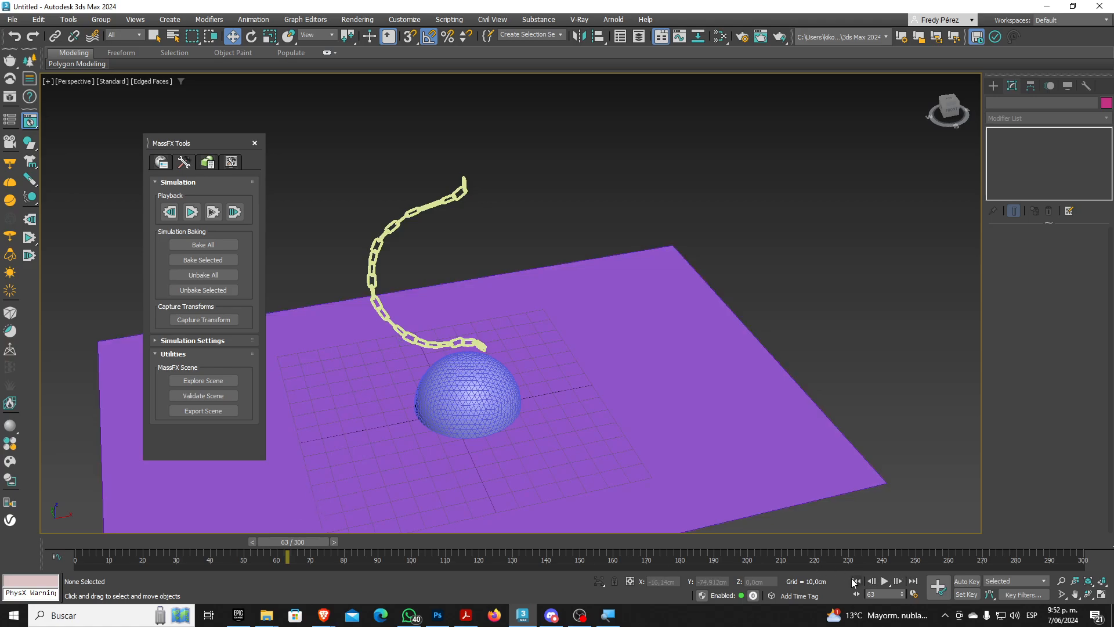
Play the baked animation from the first frame, rewind it, and unbake all rigid bodies
left_click(855, 581)
left_click(884, 581)
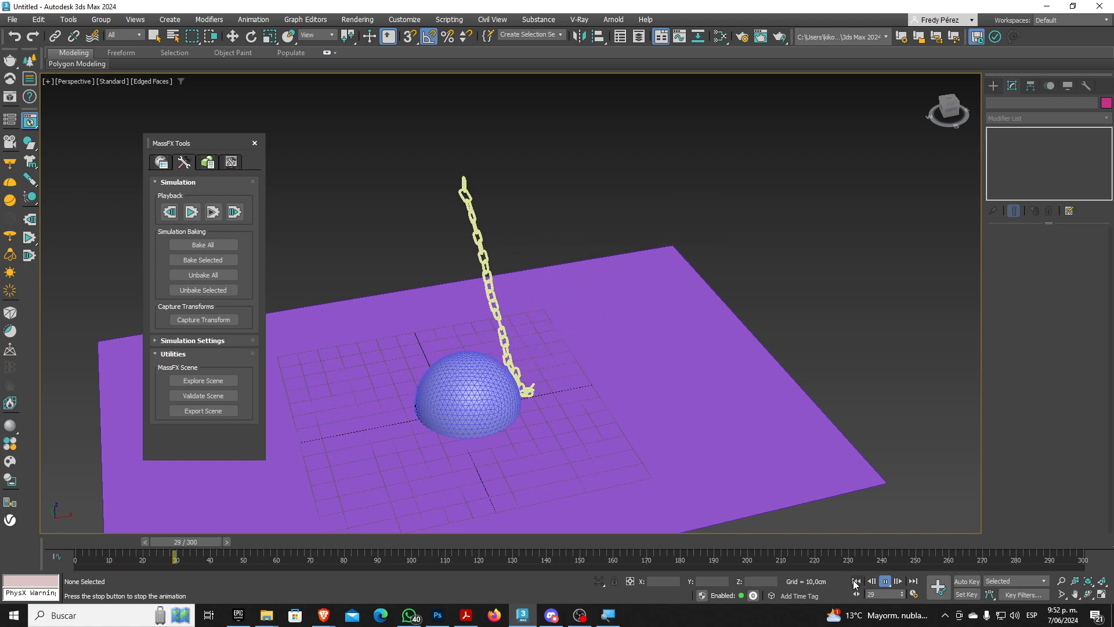
left_click(856, 581)
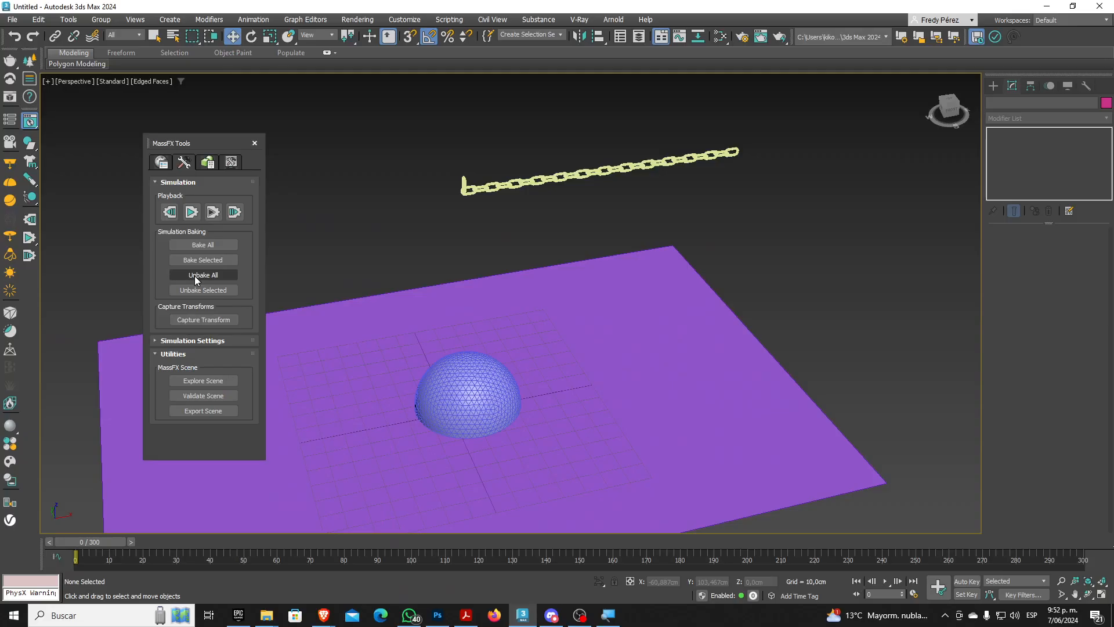
left_click(229, 274)
Draw a sphere of about 5,6cm radius in the Top view at the free end of the chain
left_click(993, 85)
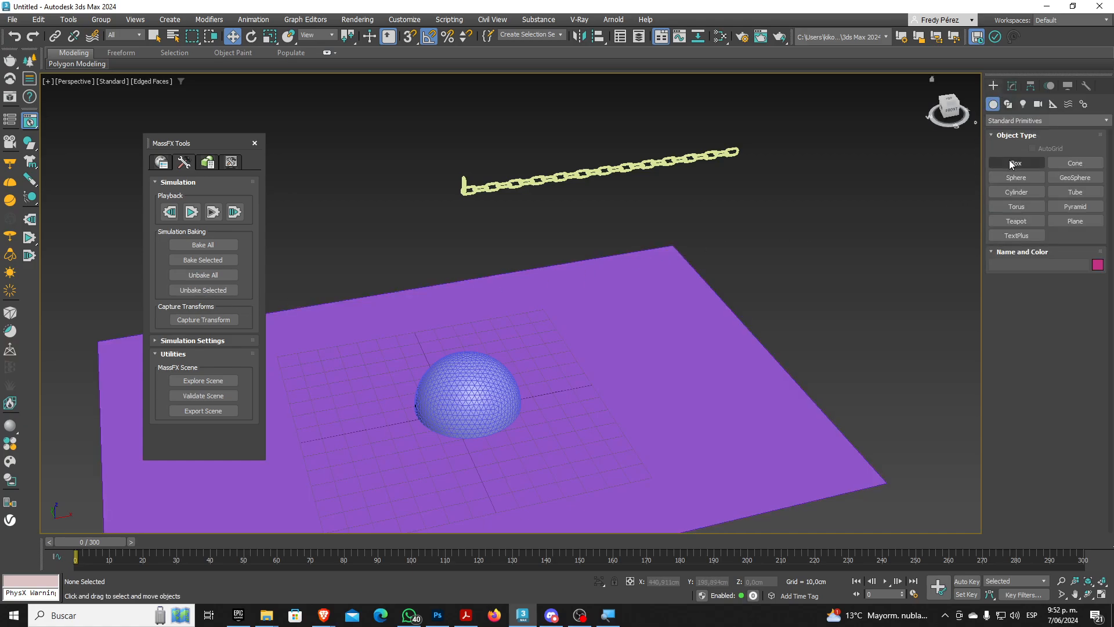
left_click(1016, 178)
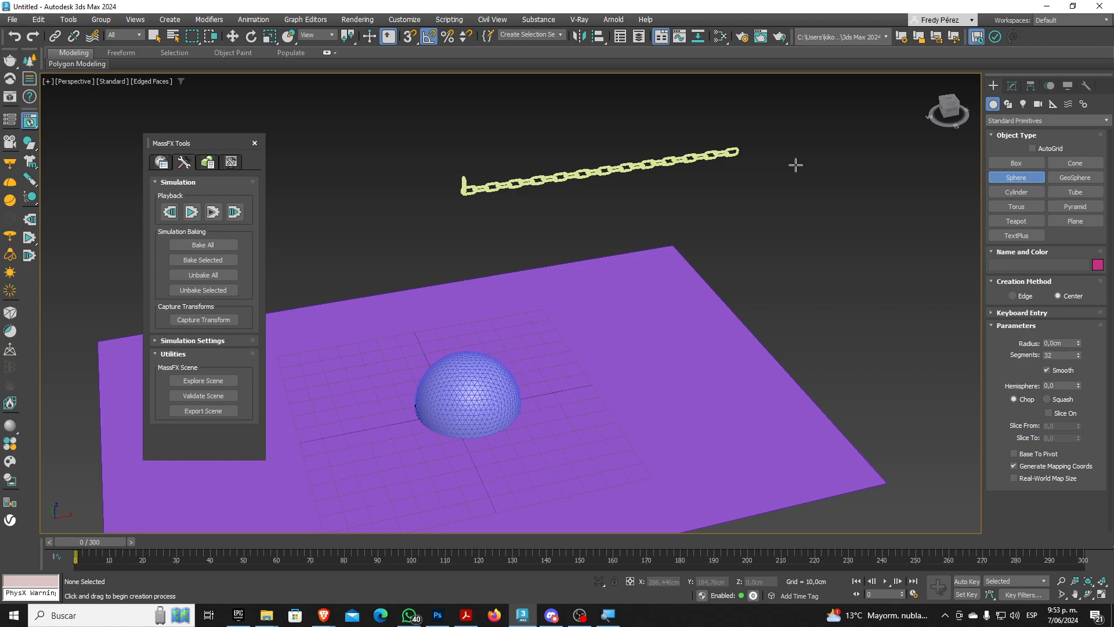
key("t")
scroll(776, 210, "up", 6)
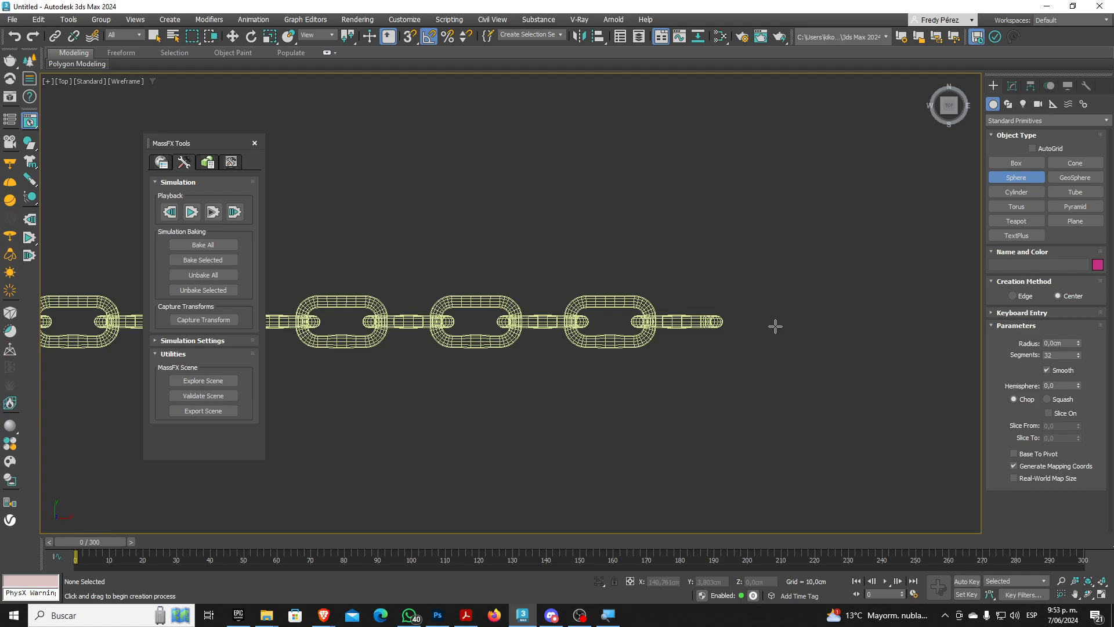
left_click_drag(775, 326, 818, 258)
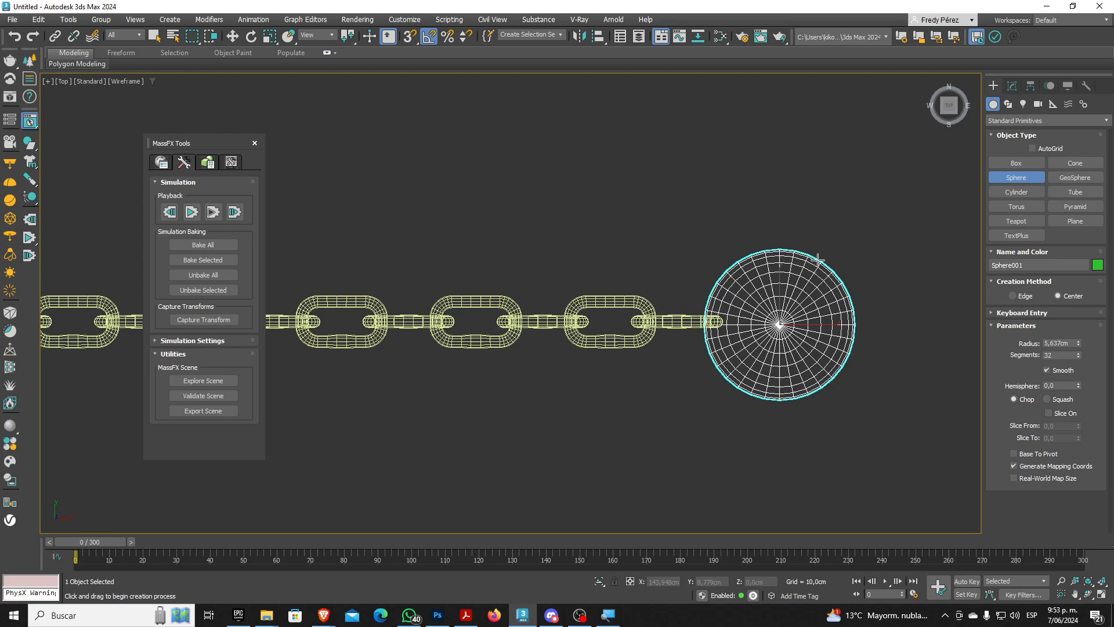
Set the sphere's radius to 7 cm
left_click(235, 37)
left_click(1011, 86)
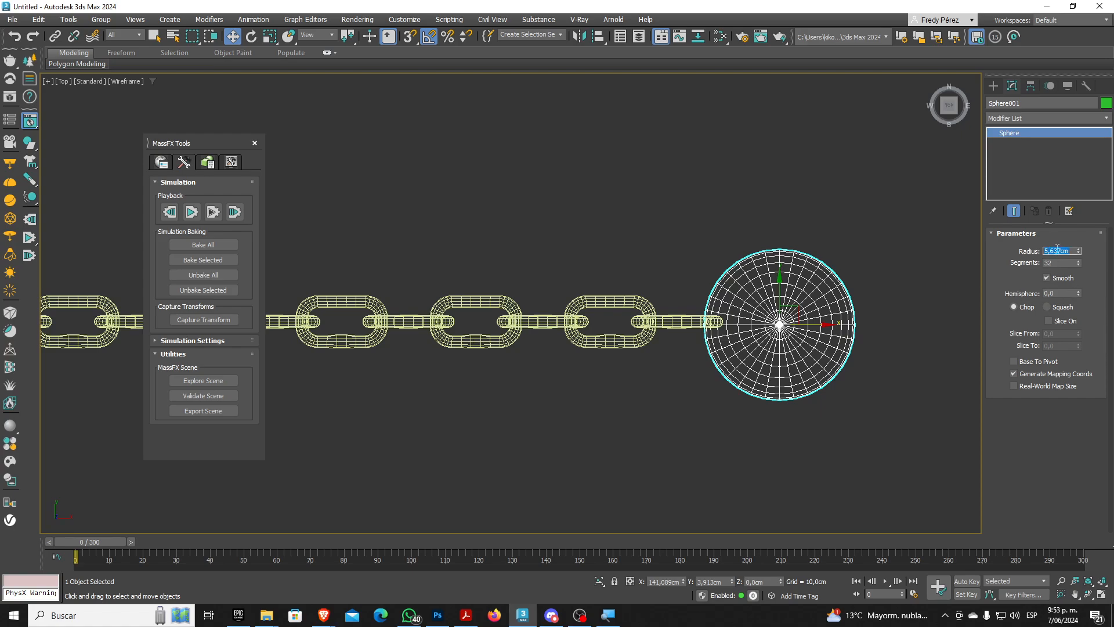
type("7")
key("Return")
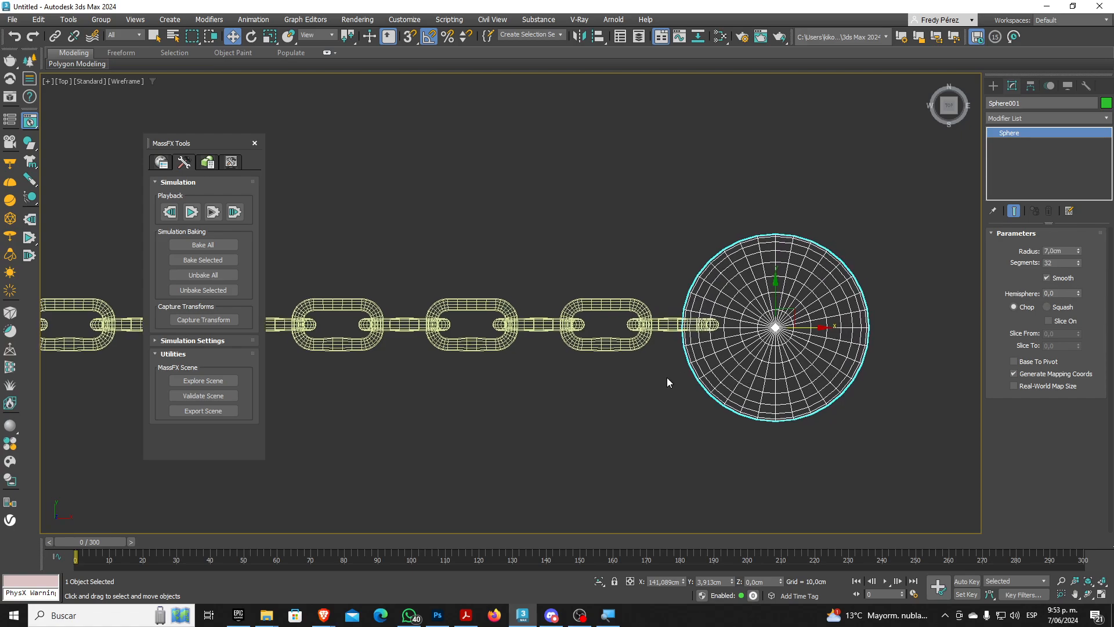
Align the sphere center to center with the chain's last link on the X, Y and Z positions
key("f")
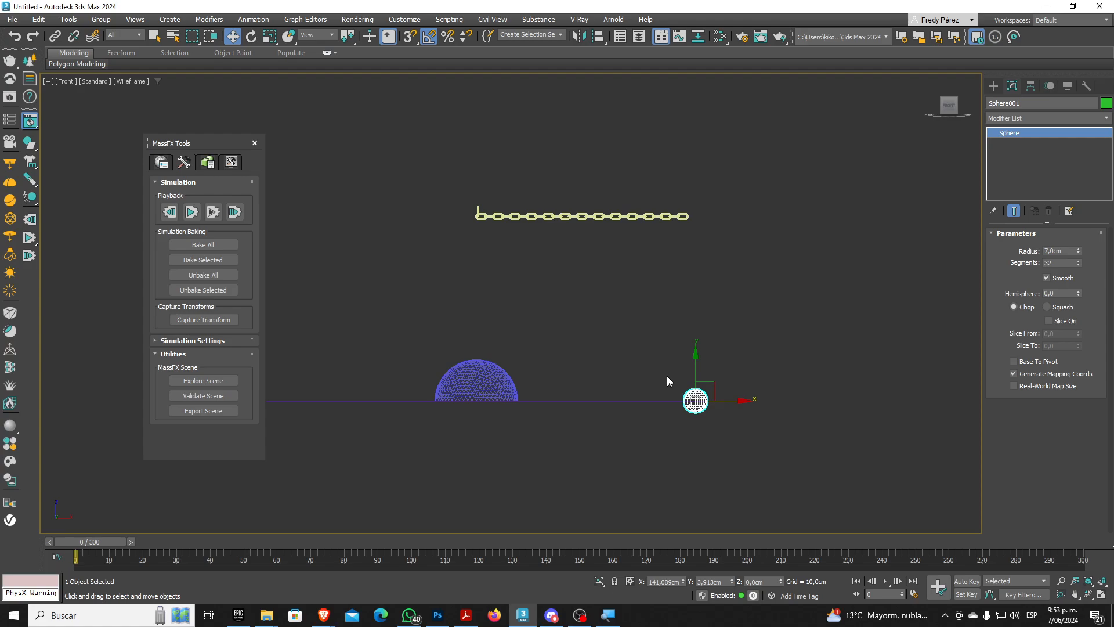
left_click(598, 36)
left_click(685, 216)
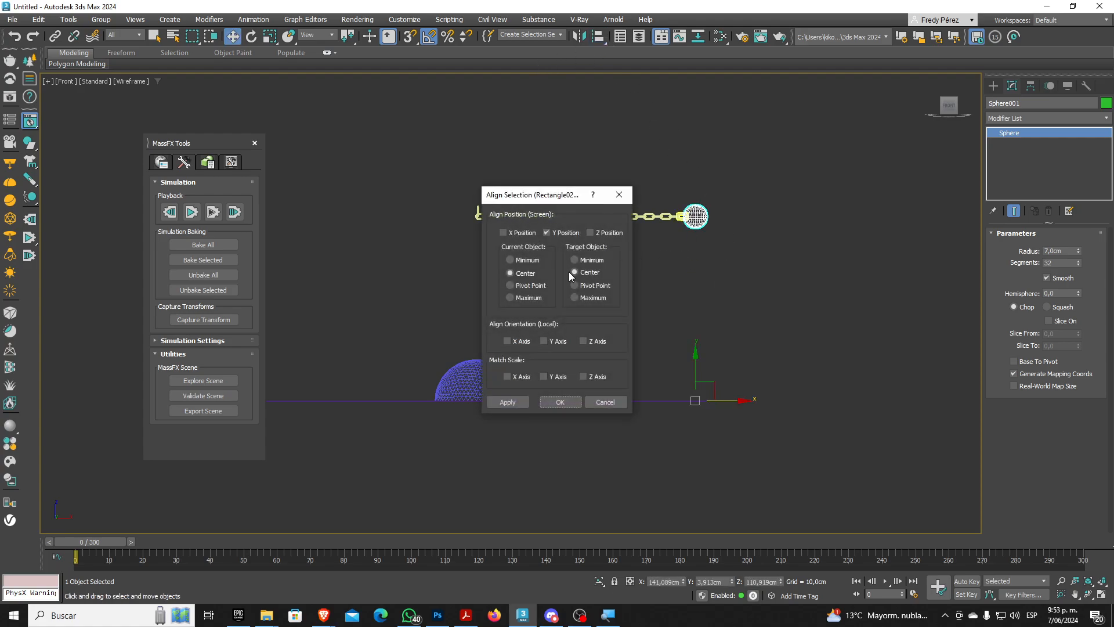
left_click(590, 233)
left_click(503, 232)
left_click(560, 401)
Move the sphere about 8 cm outward along X so its edge just overlaps the last link's outer end
scroll(714, 209, "up", 5)
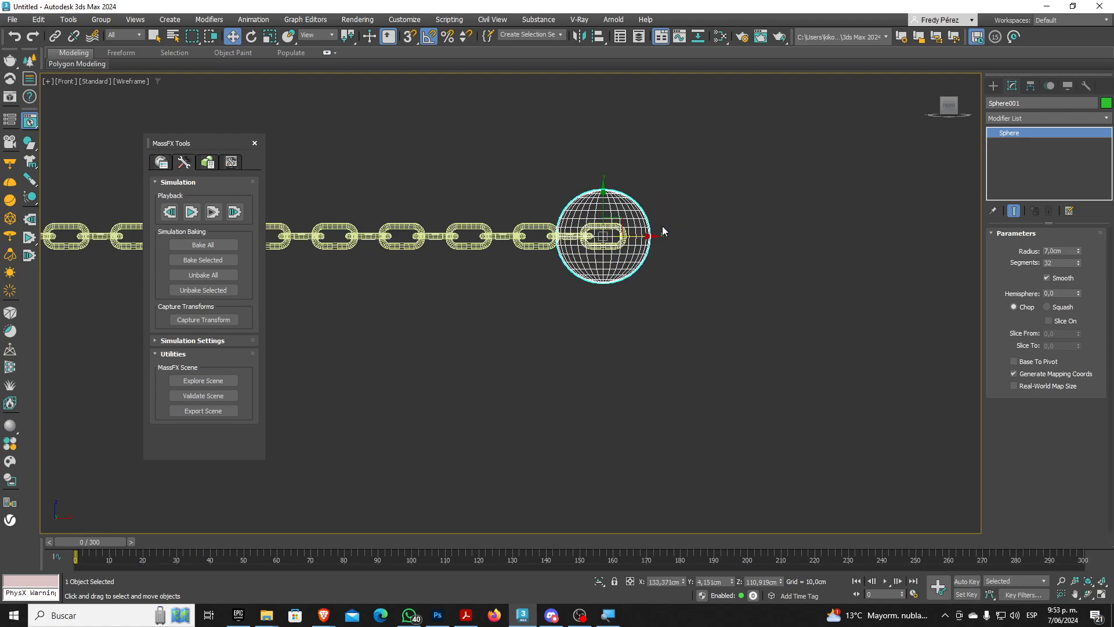
scroll(644, 235, "up", 2)
left_click_drag(617, 240, 694, 242)
scroll(652, 269, "up", 4)
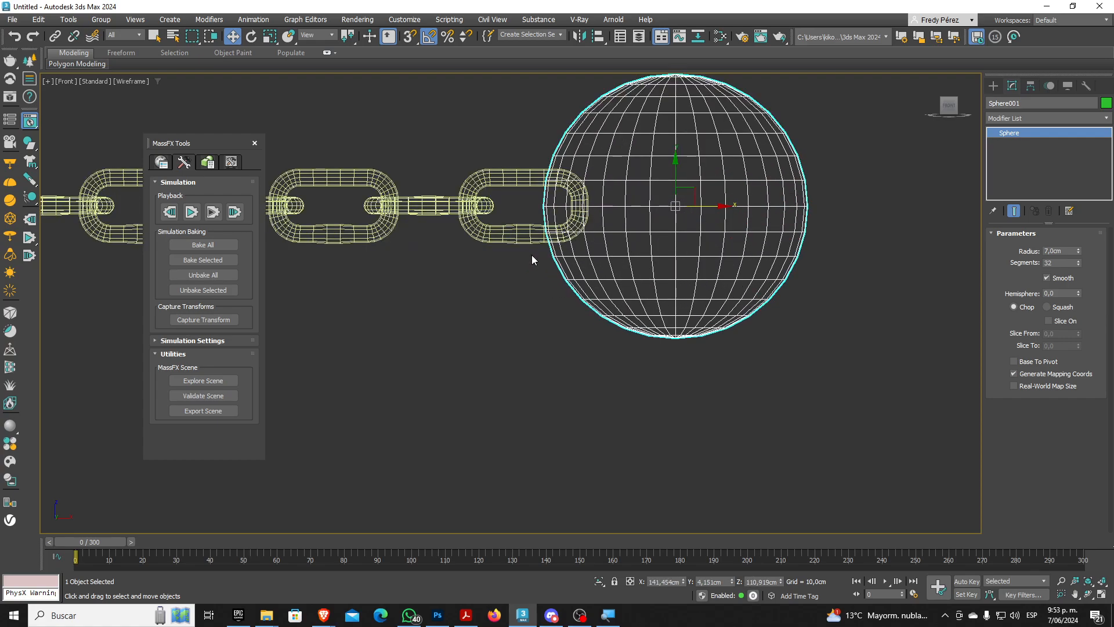
Create a MassFX Rigid Constraint on the sphere with an icon size of about 10,4, accepting the Rigid Body modifier for the sphere
left_click(254, 143)
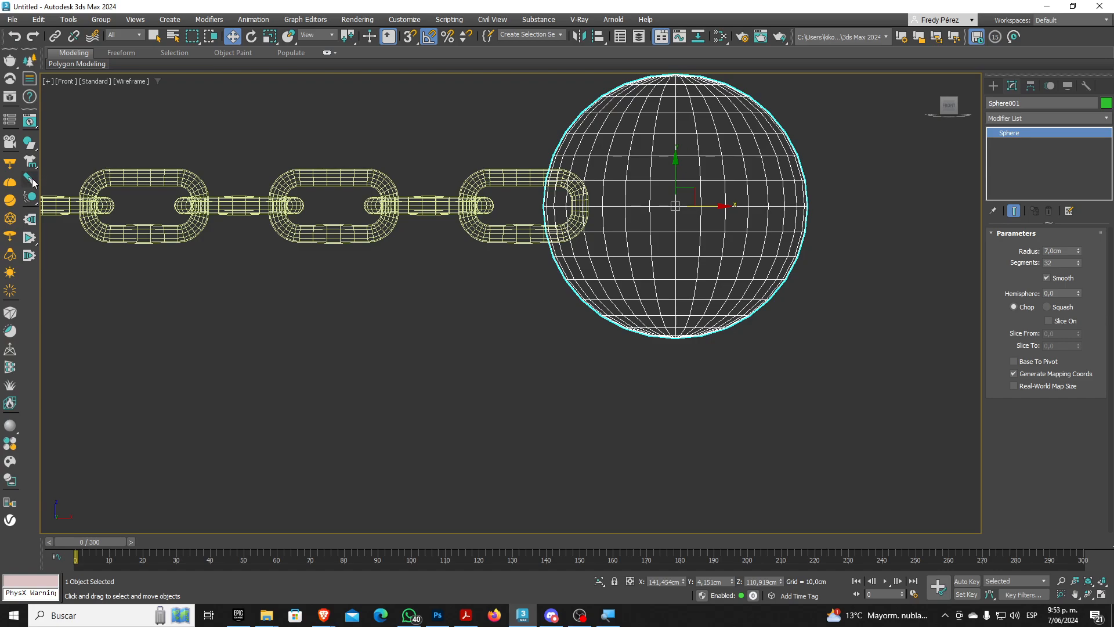
left_click(29, 180)
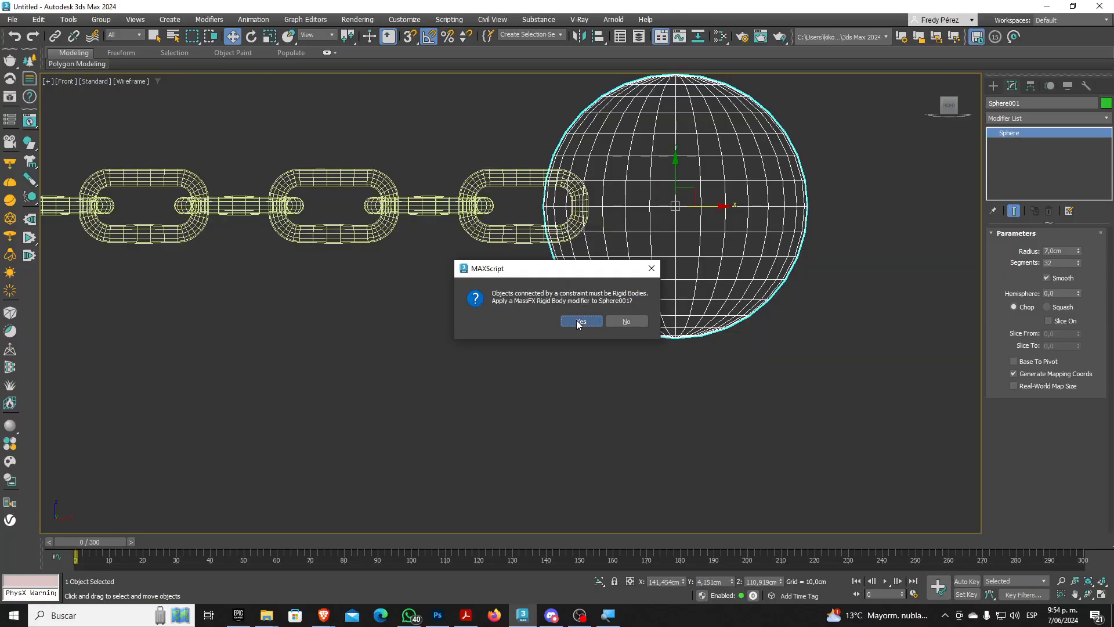
left_click(440, 321)
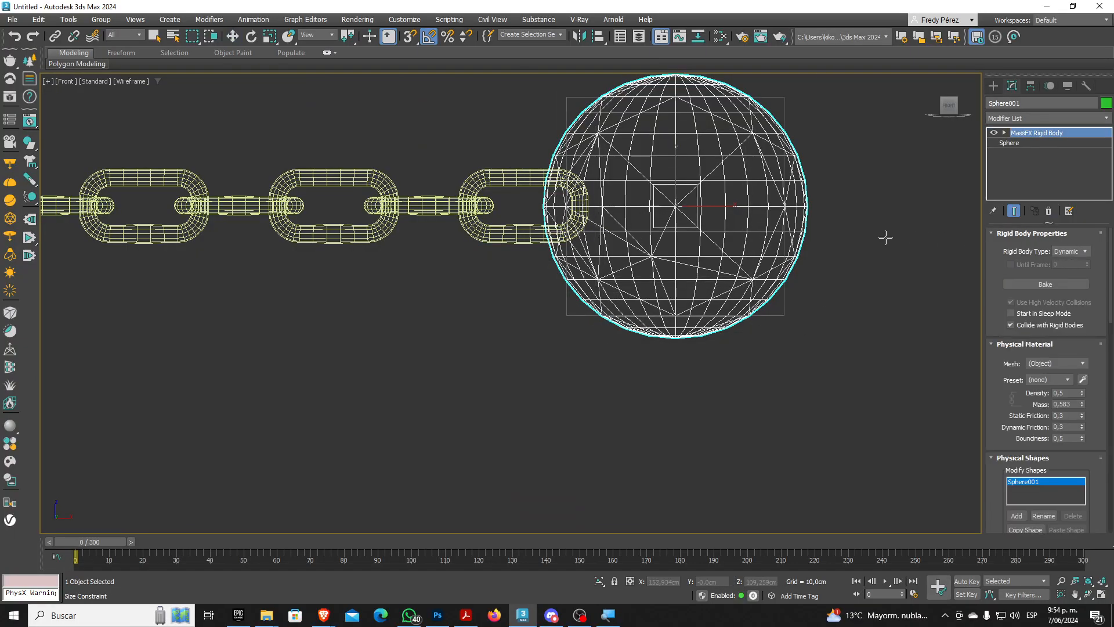
key("p")
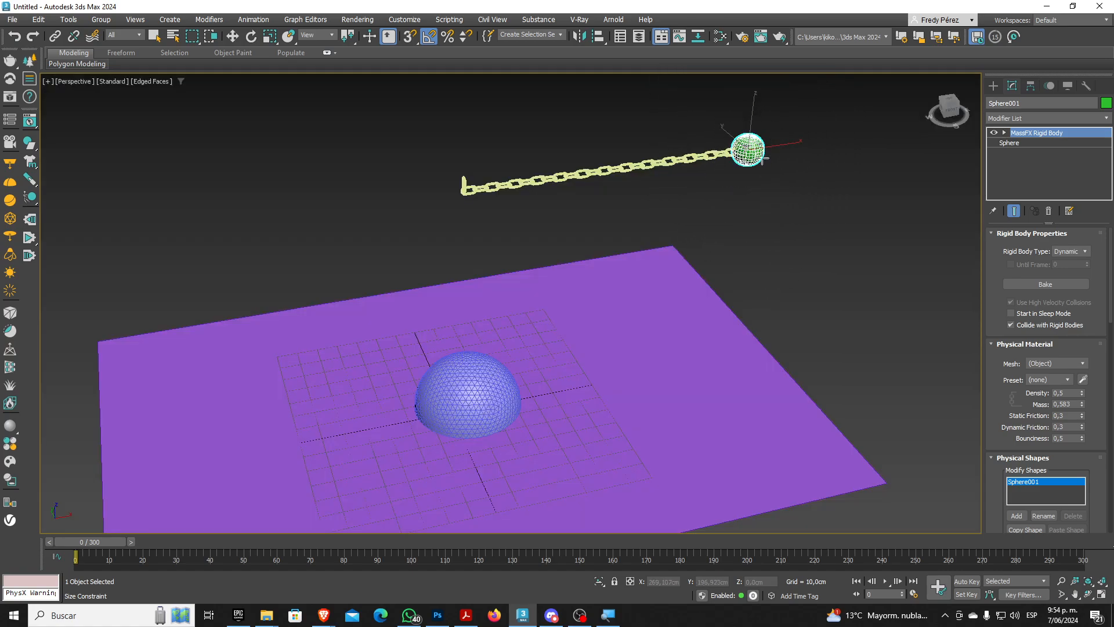
scroll(754, 165, "up", 6)
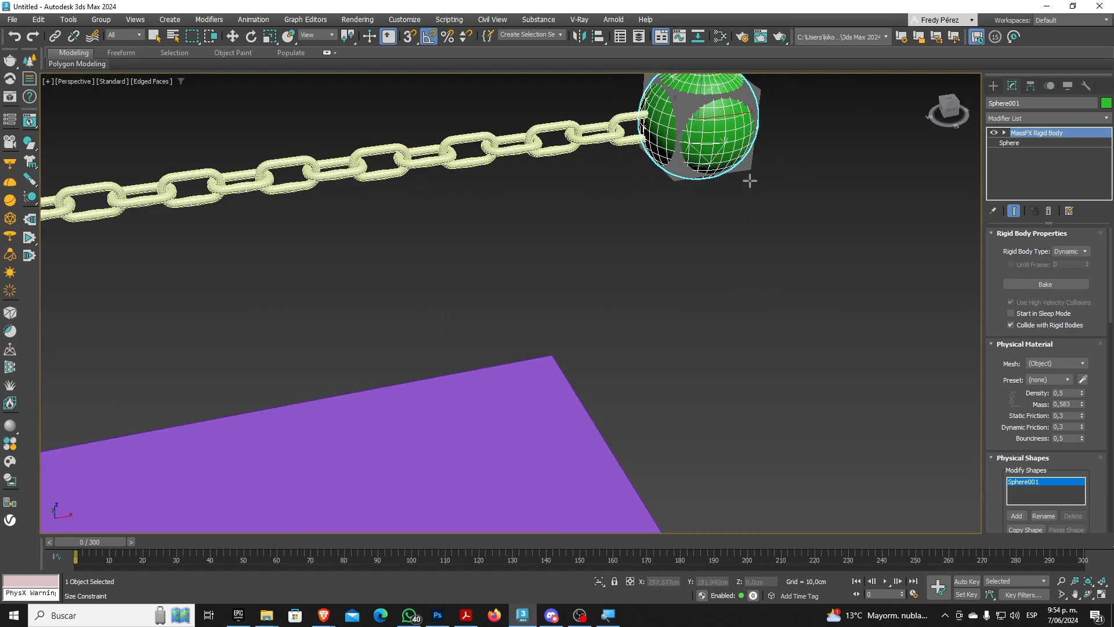
scroll(756, 257, "down", 4)
scroll(761, 165, "up", 7)
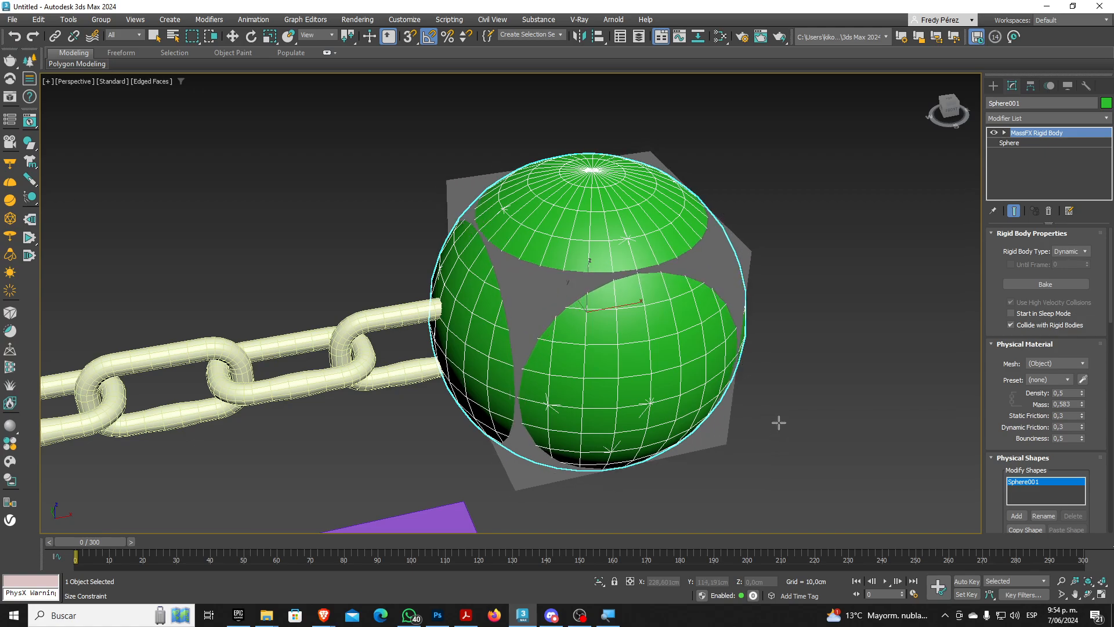
left_click(774, 452)
middle_click_drag(777, 447, 695, 410, "alt")
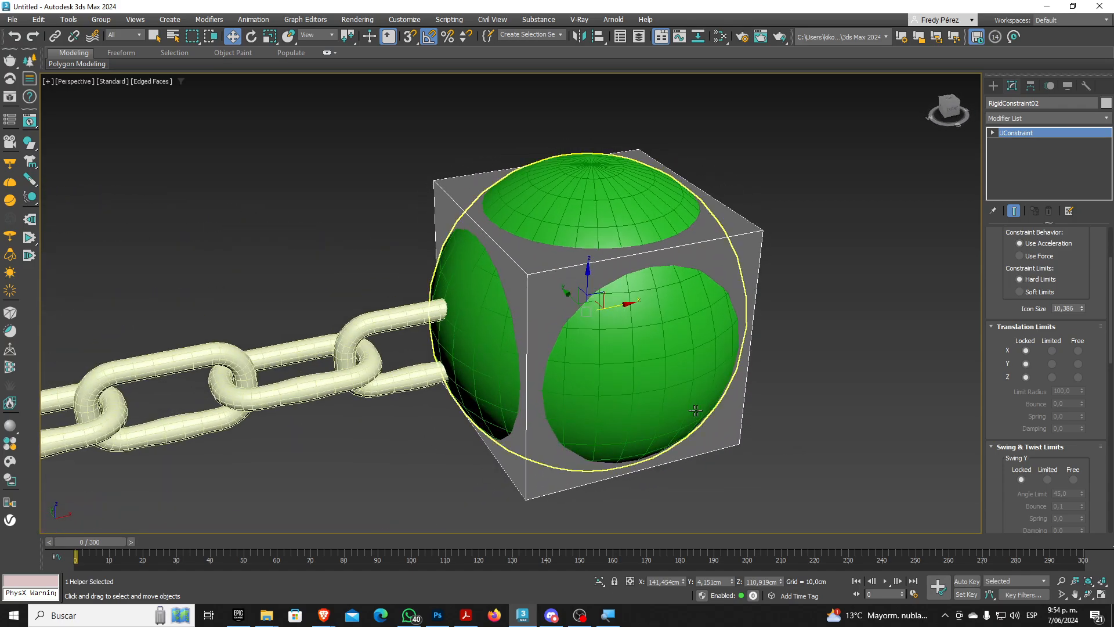
Assign the chain's last link as the parent body of the sphere's rigid constraint
left_click_drag(1003, 259, 980, 486)
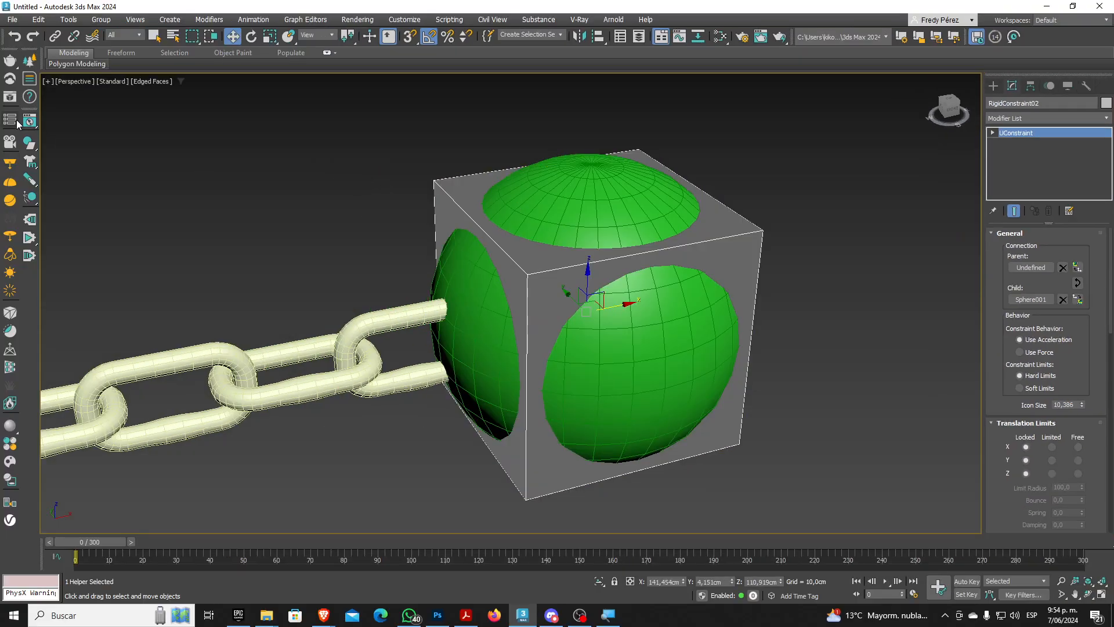
left_click(29, 120)
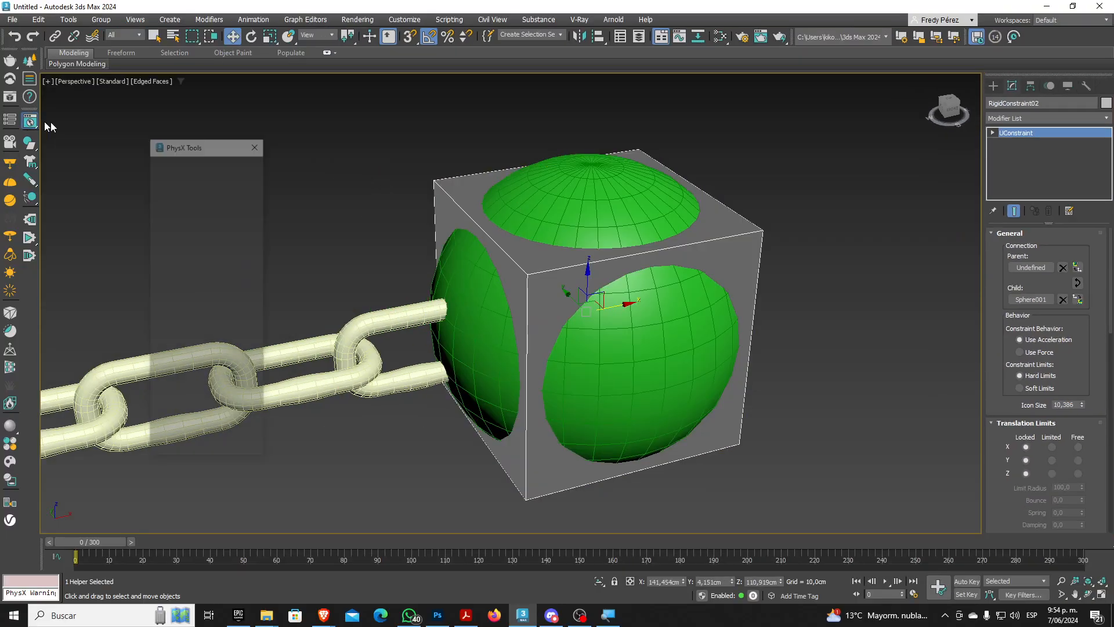
left_click_drag(195, 145, 180, 119)
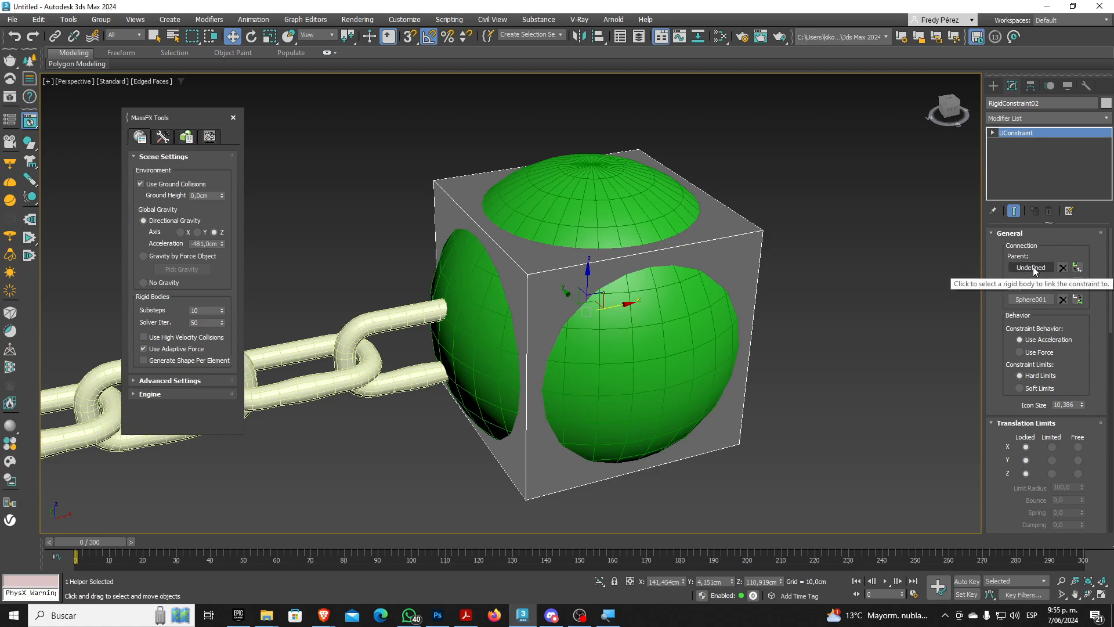
left_click(1033, 268)
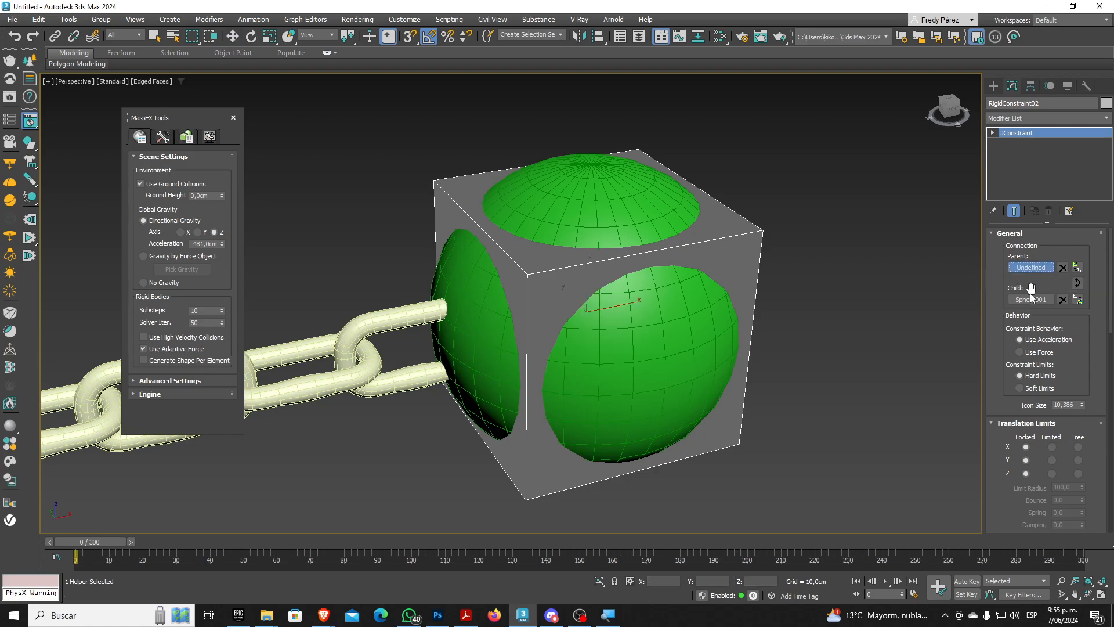
left_click(410, 379)
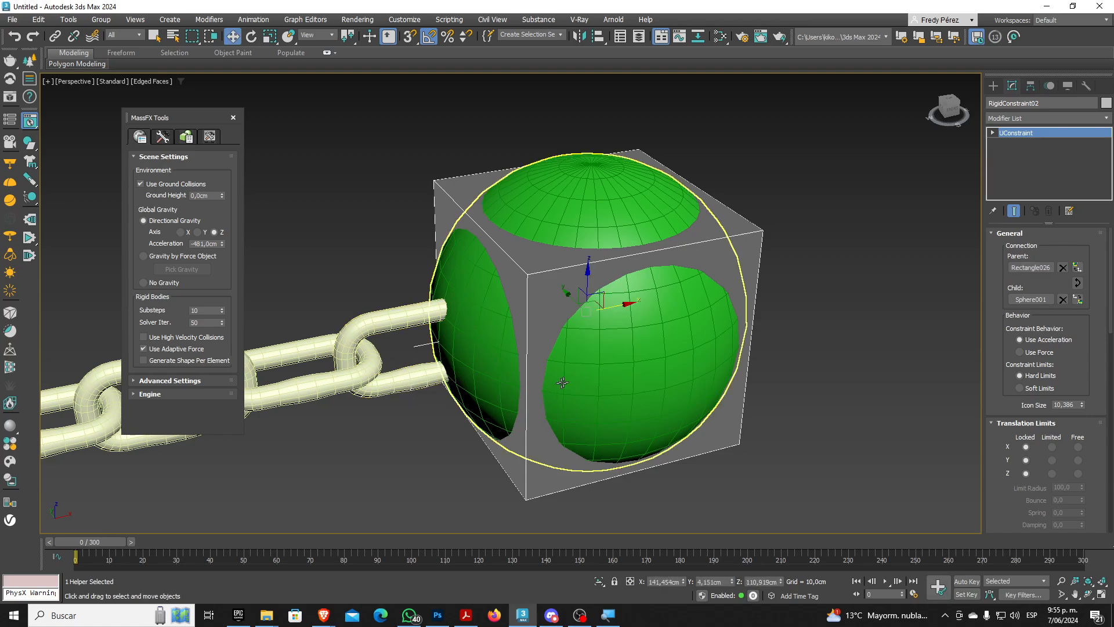
scroll(562, 382, "down", 6)
left_click(233, 118)
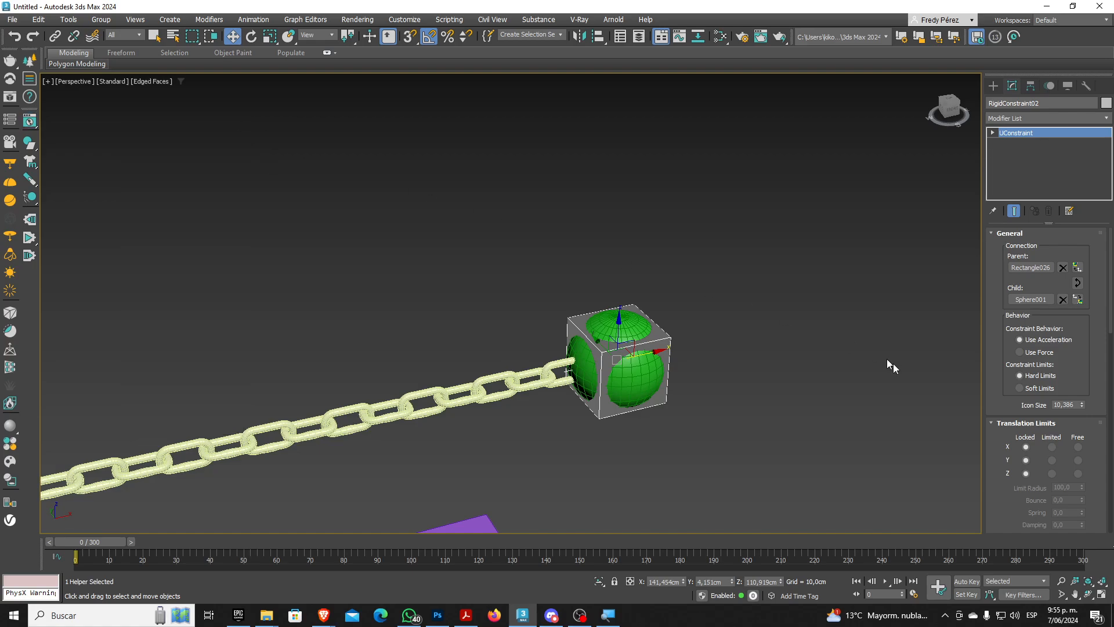
Reduce the rigid constraint's icon size to 9,386
scroll(622, 359, "up", 6)
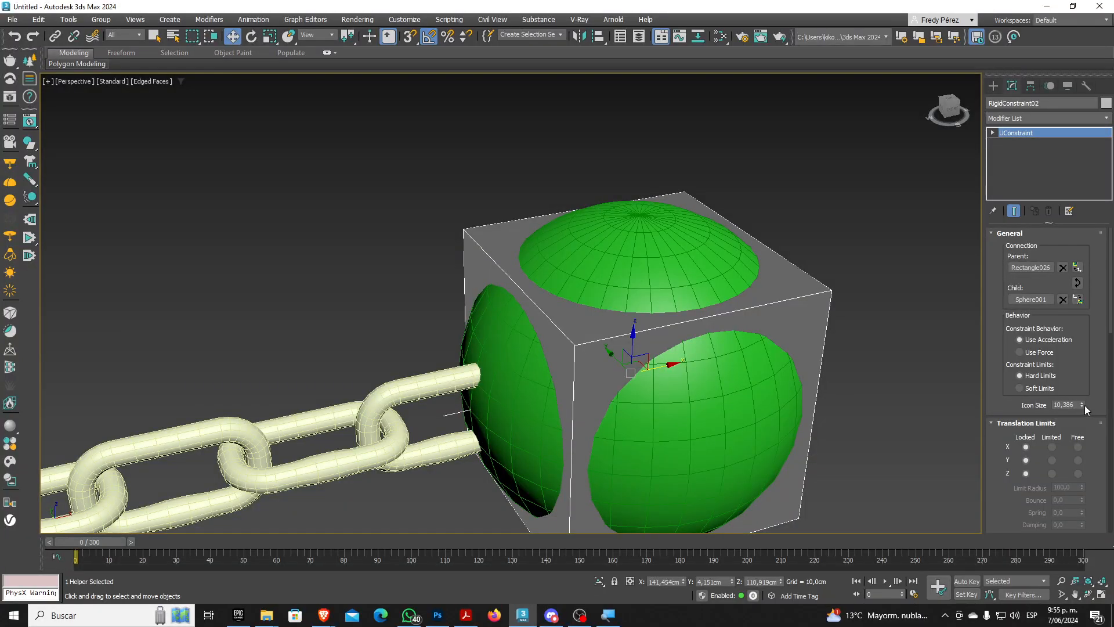
mouse_move(1082, 405)
left_mouse_down()
mouse_move(1083, 376)
mouse_move(1083, 410)
left_mouse_up()
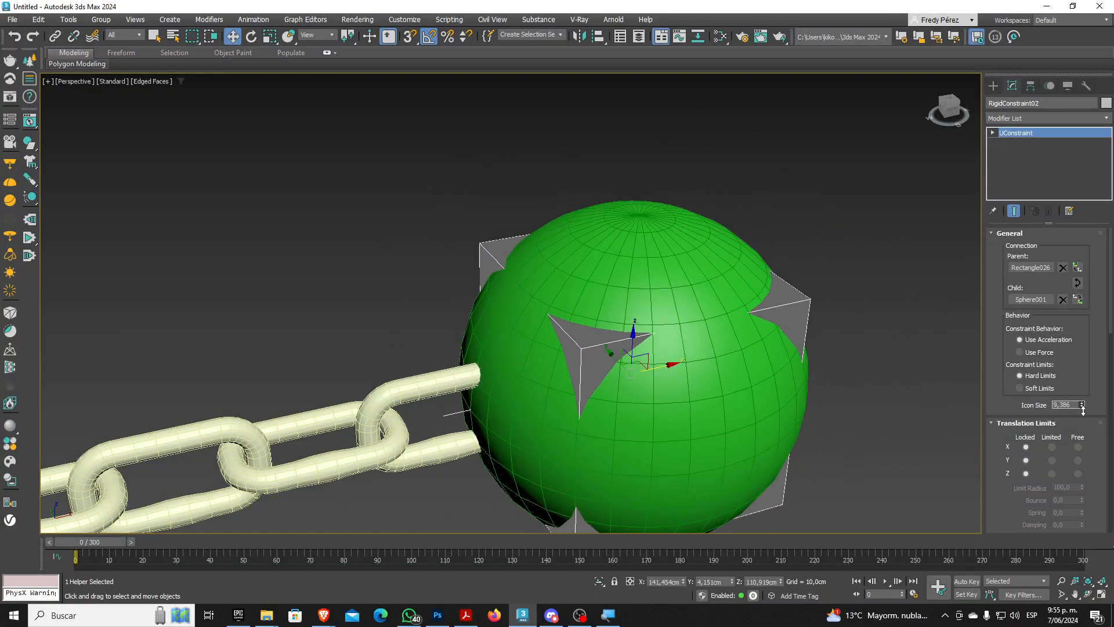
scroll(858, 335, "down", 8)
scroll(857, 335, "down", 2)
middle_click_drag(851, 243, 835, 203)
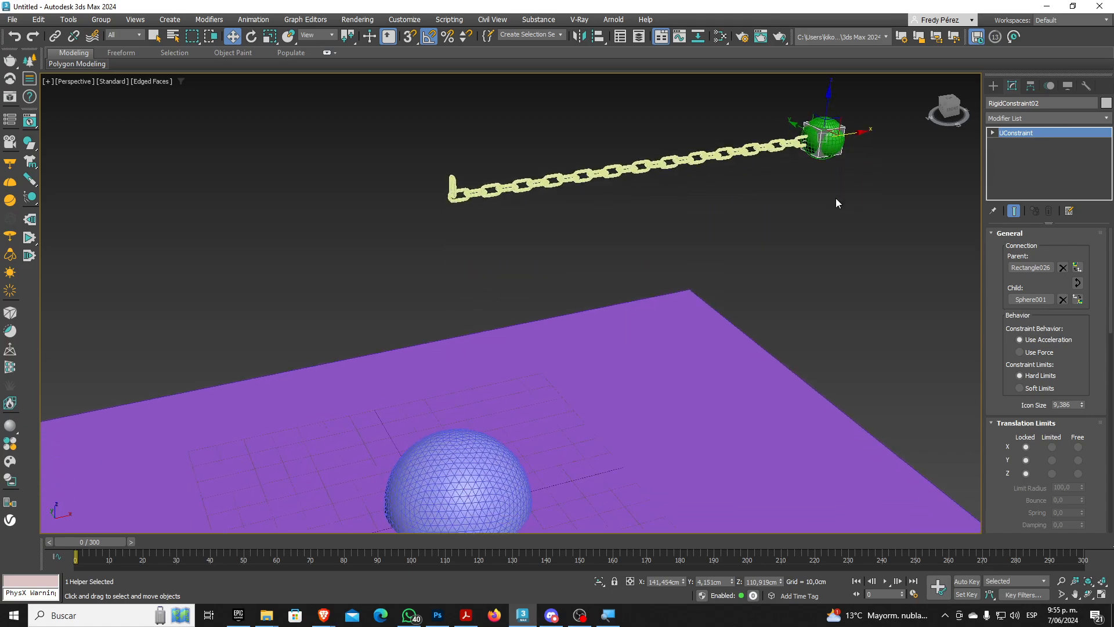
scroll(813, 220, "down", 3)
middle_click_drag(796, 233, 721, 234)
Select the whole chain with its sphere and constraint in the Front view and move them higher above the hemisphere
key("f")
key("z")
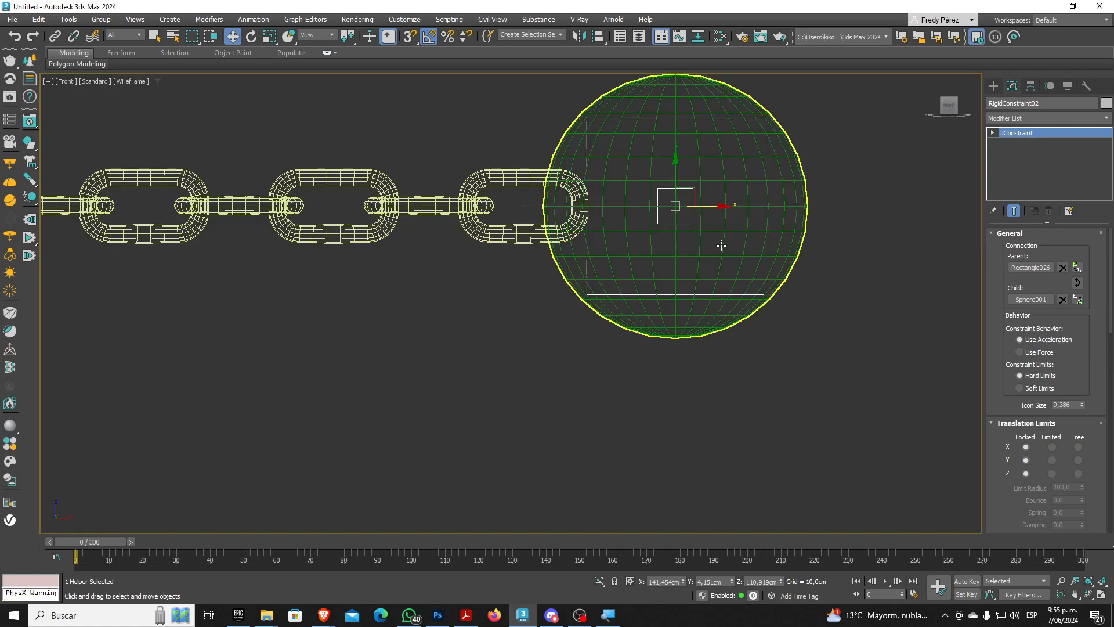
scroll(624, 255, "down", 6)
left_click_drag(739, 290, 761, 293)
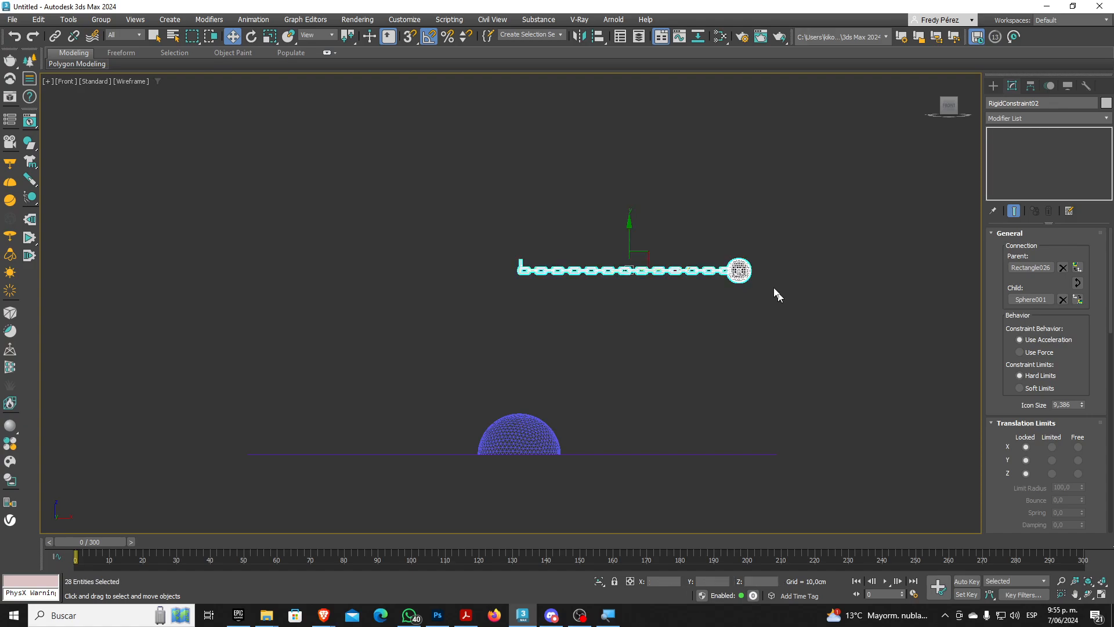
left_click_drag(629, 232, 632, 184)
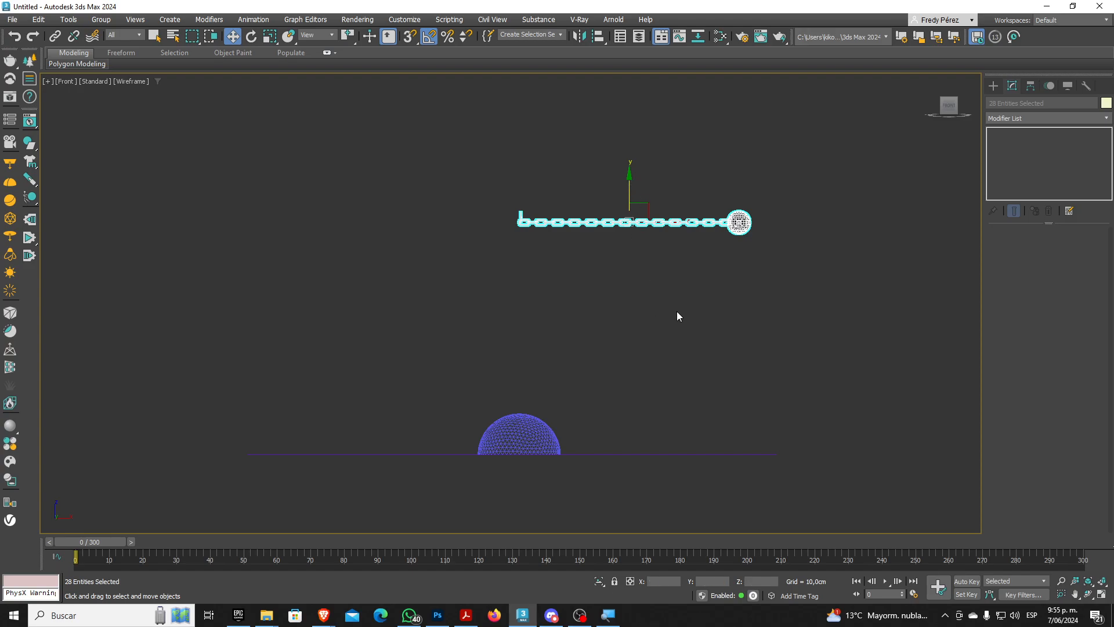
Run the MassFX simulation in the Perspective view to check how the chain carries the sphere, and reset it to the start
key("p")
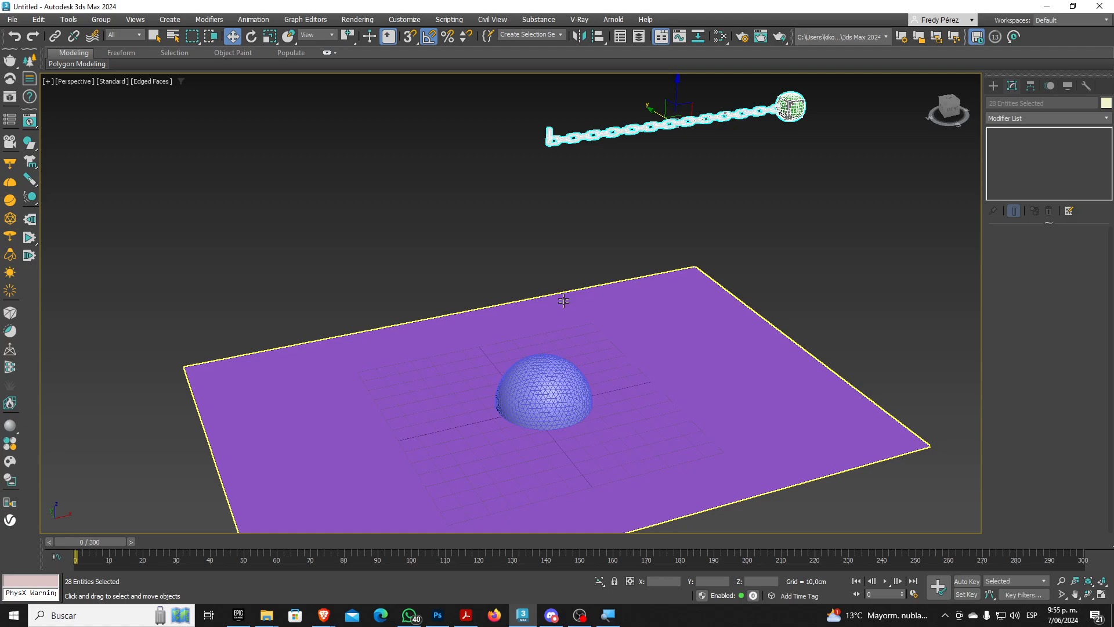
left_click(29, 120)
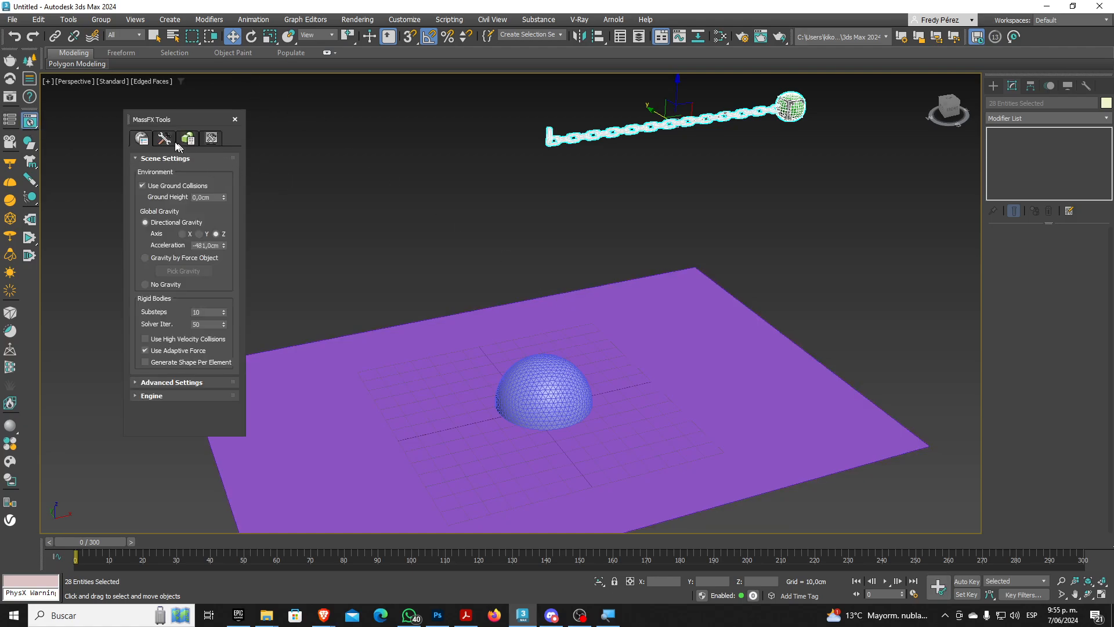
left_click(165, 139)
left_click(172, 188)
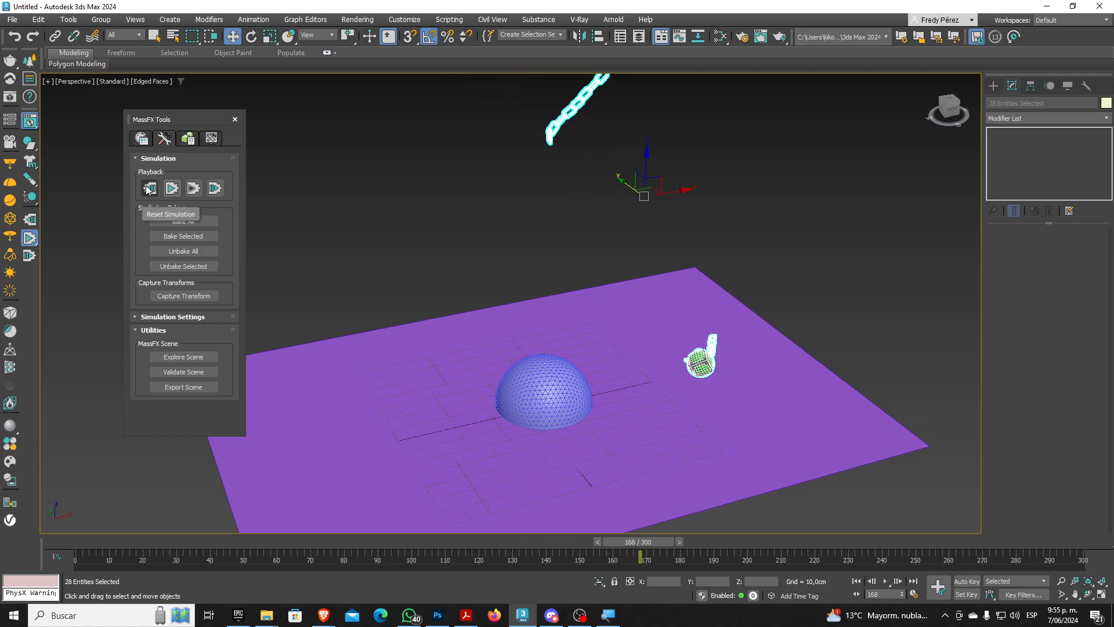
left_click(150, 189)
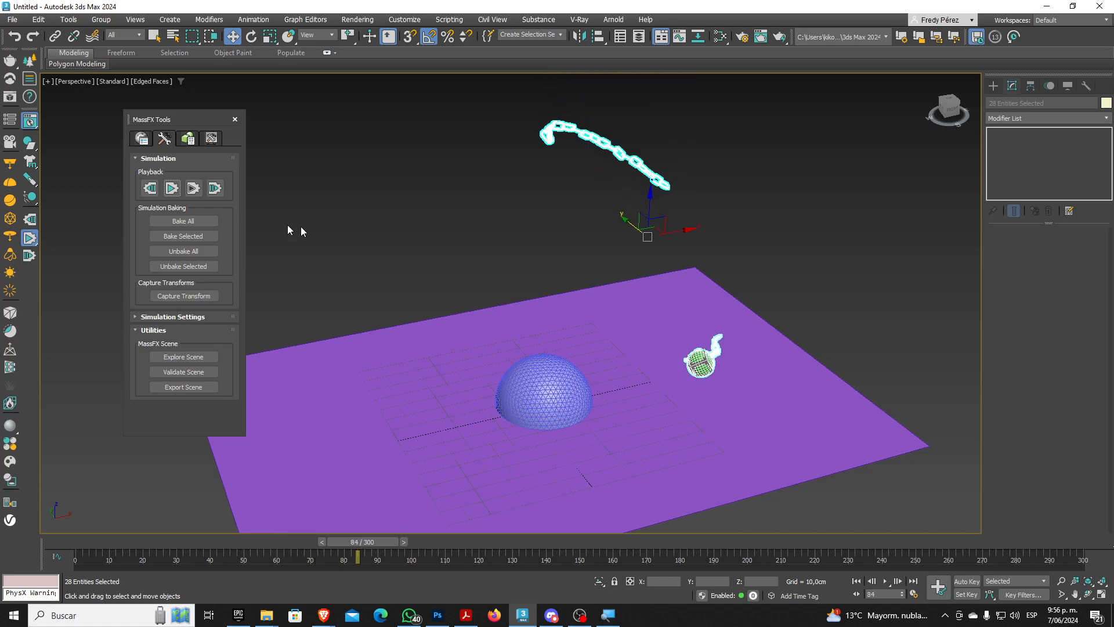
left_click(149, 188)
Set the MassFX rigid body solver iterations to 100, then test the simulation again and reset it
left_click(142, 140)
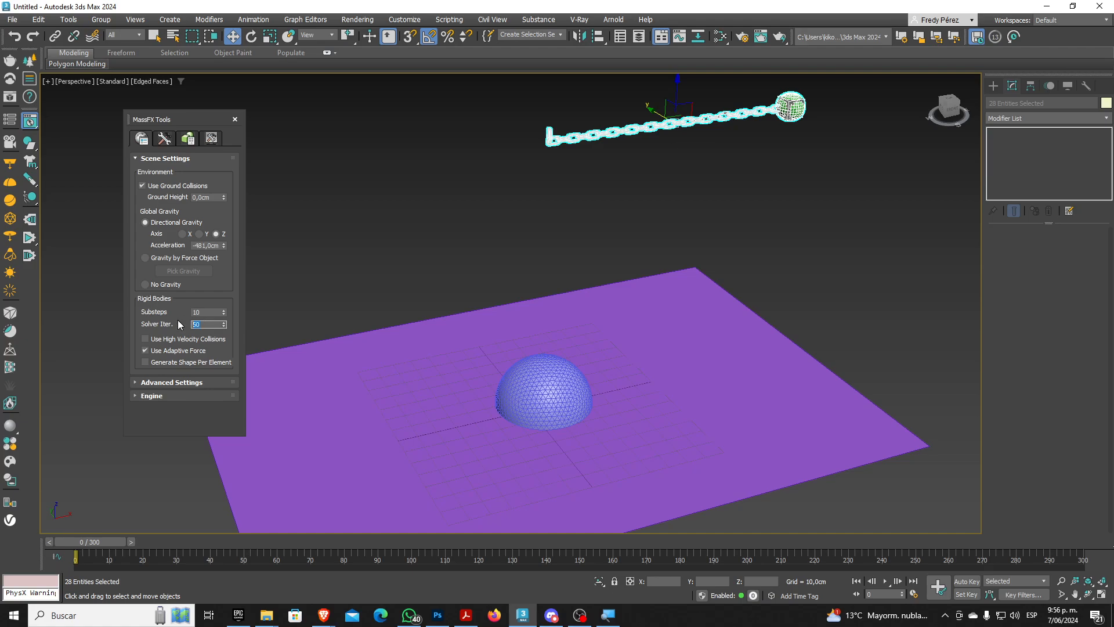
type("100")
left_click(165, 139)
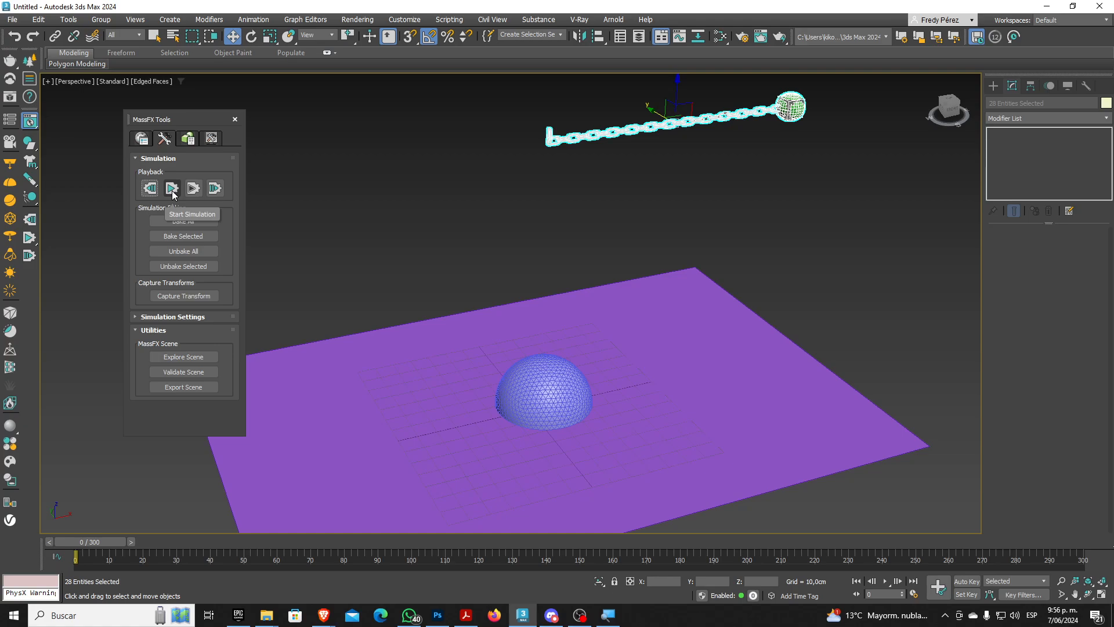
left_click(172, 188)
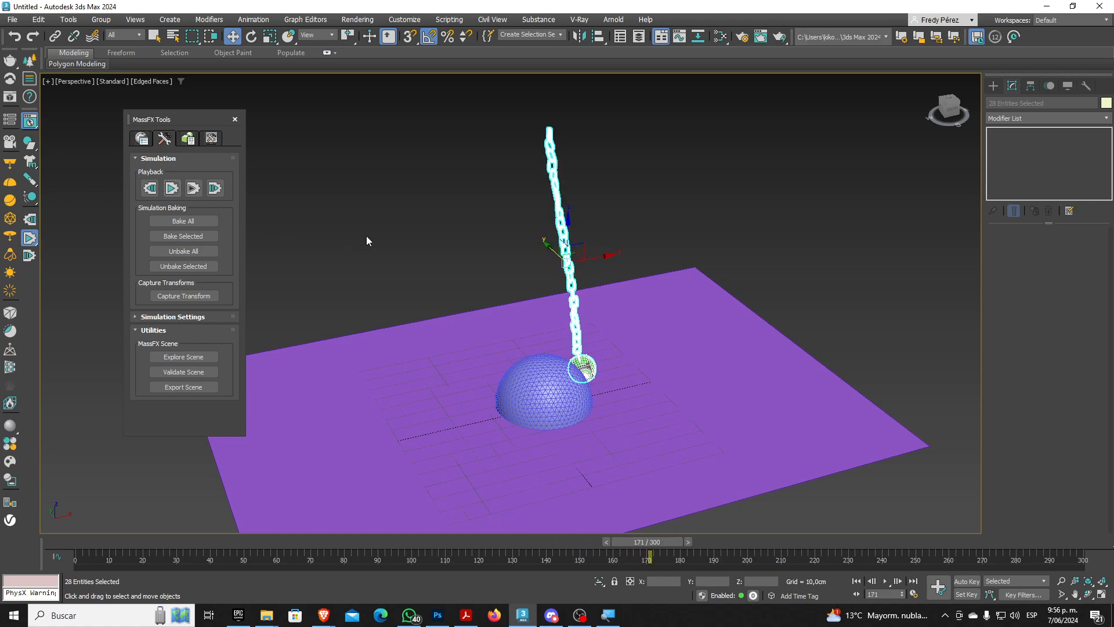
left_click(150, 187)
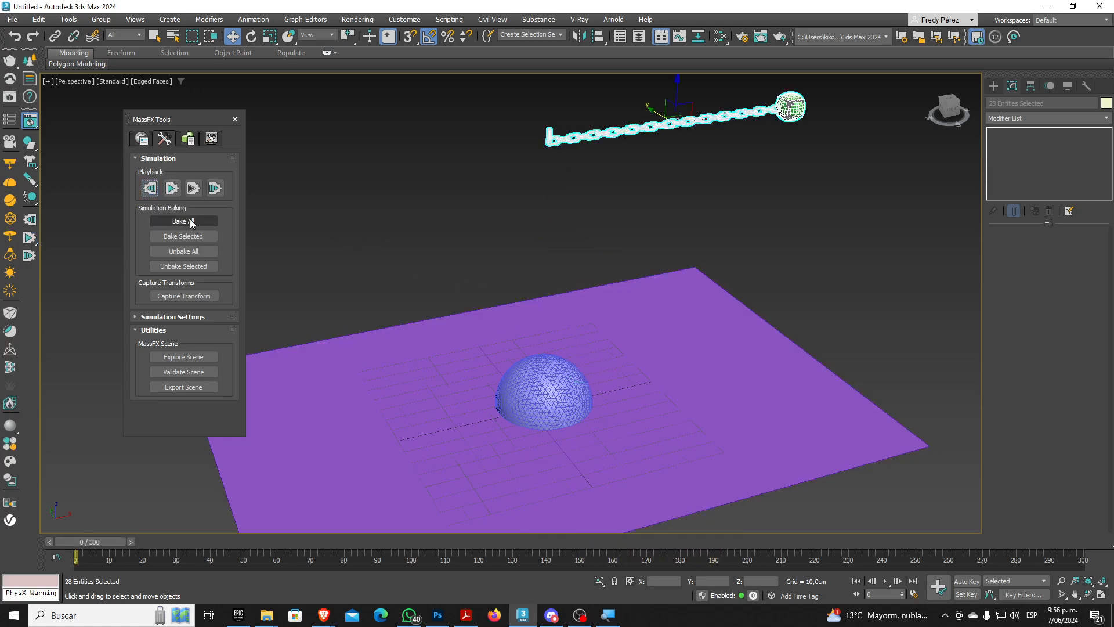
Bake the simulation of all rigid bodies to keyframes and scrub the timeline to frame 290
left_click(183, 221)
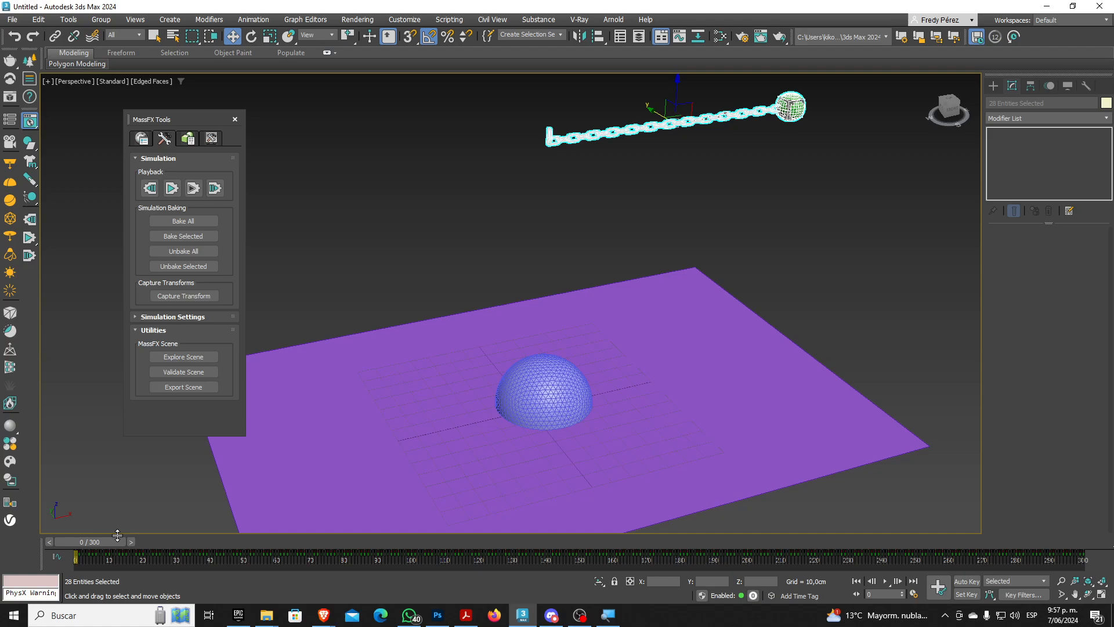
left_click_drag(114, 535, 1044, 618)
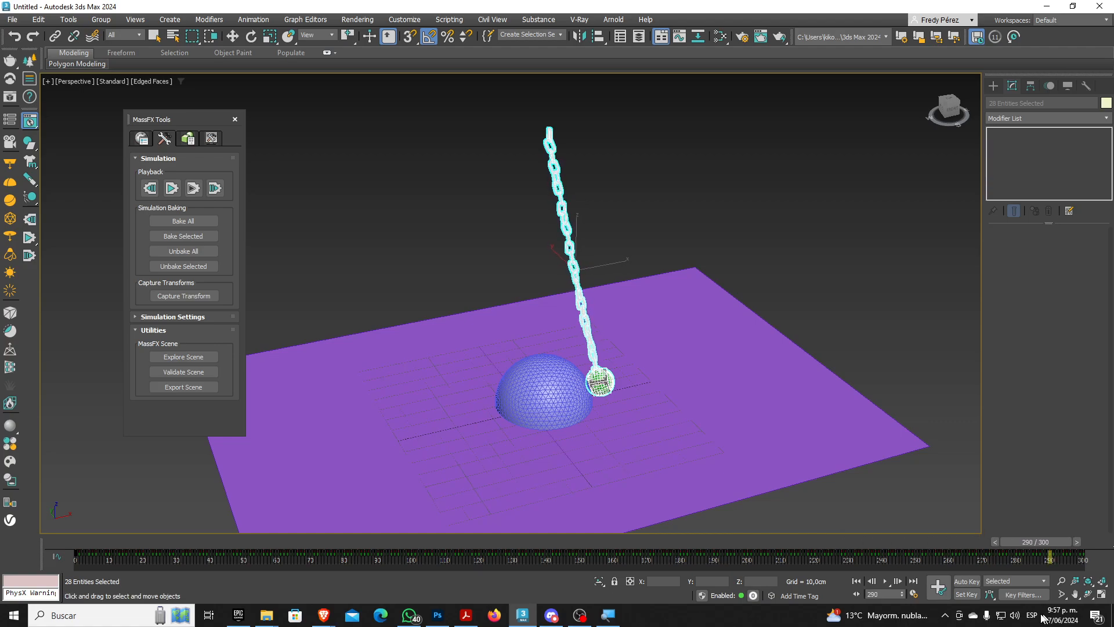
Examine up close how the baked chain links interlock and how the sphere hangs beside the hemisphere at frame 290
scroll(583, 246, "up", 10)
key("w")
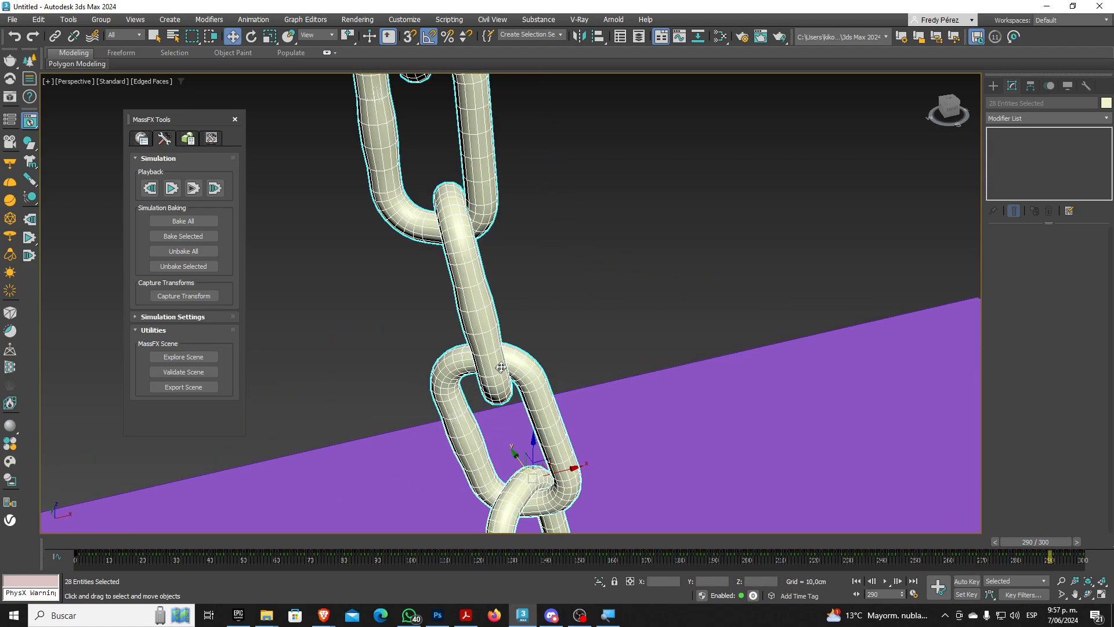
middle_click_drag(529, 340, 551, 350, "alt")
scroll(575, 312, "down", 8)
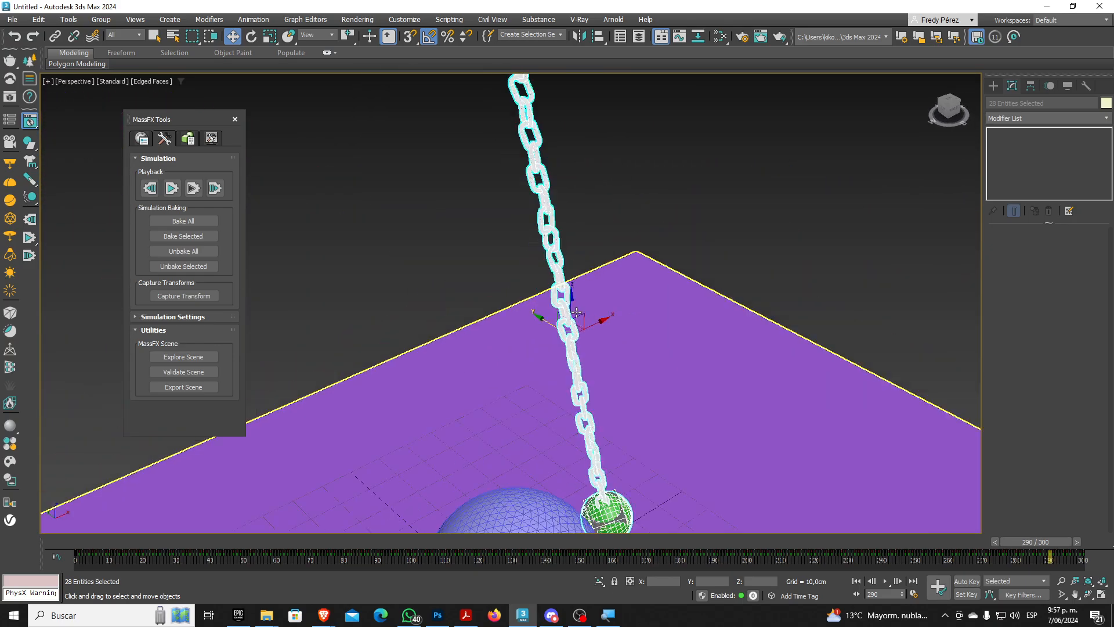
scroll(576, 312, "down", 8)
scroll(603, 343, "up", 6)
scroll(609, 345, "down", 2)
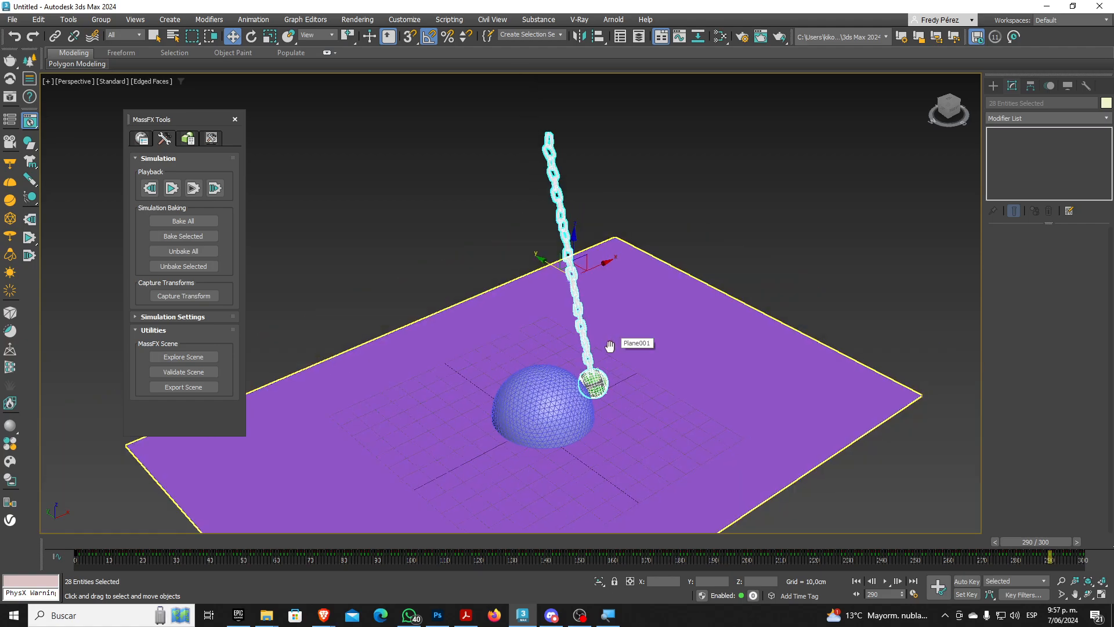
middle_click_drag(609, 346, 558, 356)
Play back the baked chain animation and return the timeline to frame 0
left_click(884, 581)
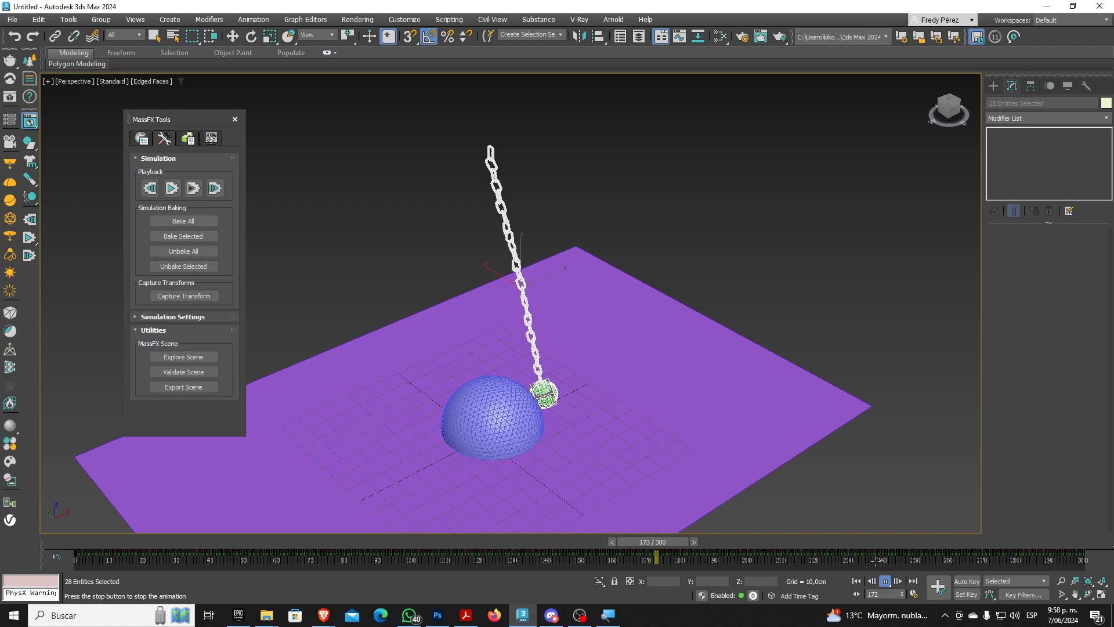
left_click(856, 582)
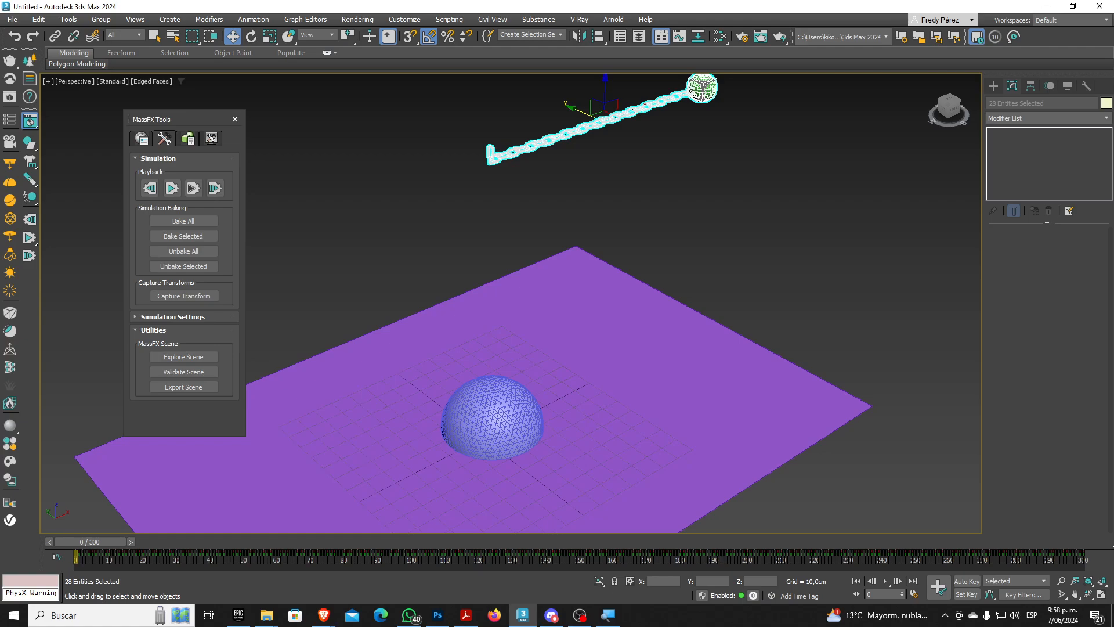
key("alt+Tab")
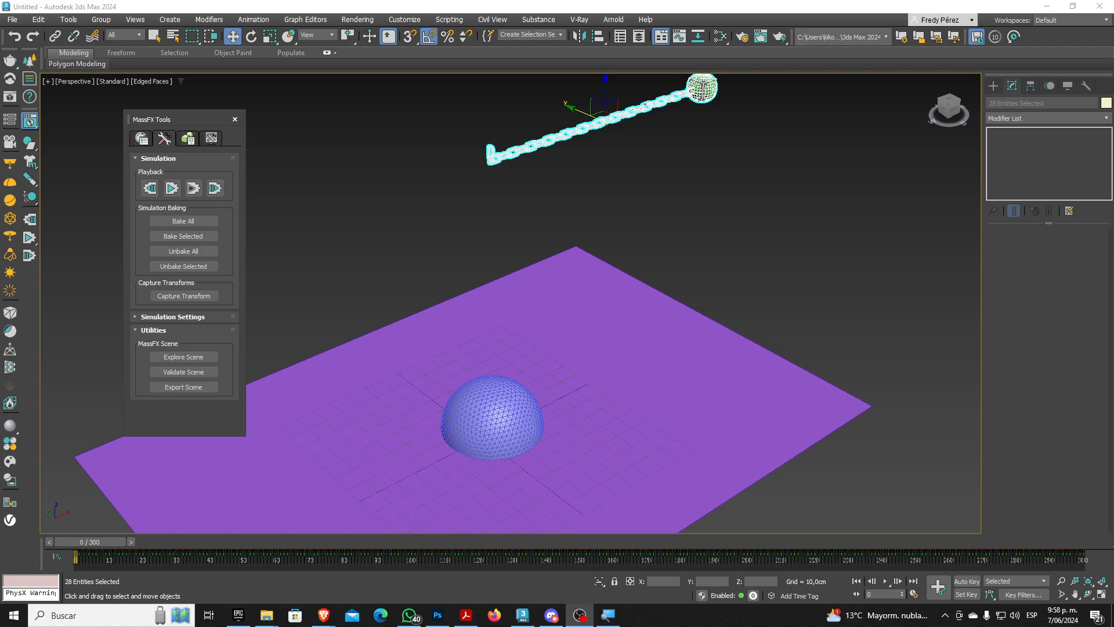